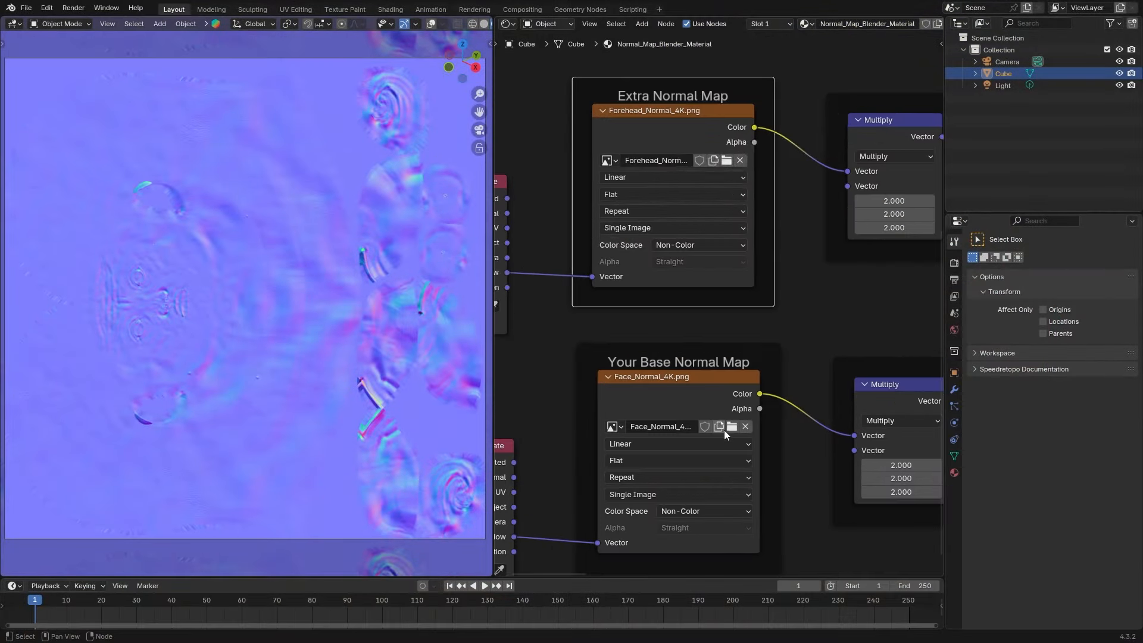
{"action": "middle_click_drag", "start_coordinate": [695, 349], "coordinate": [696, 319]}
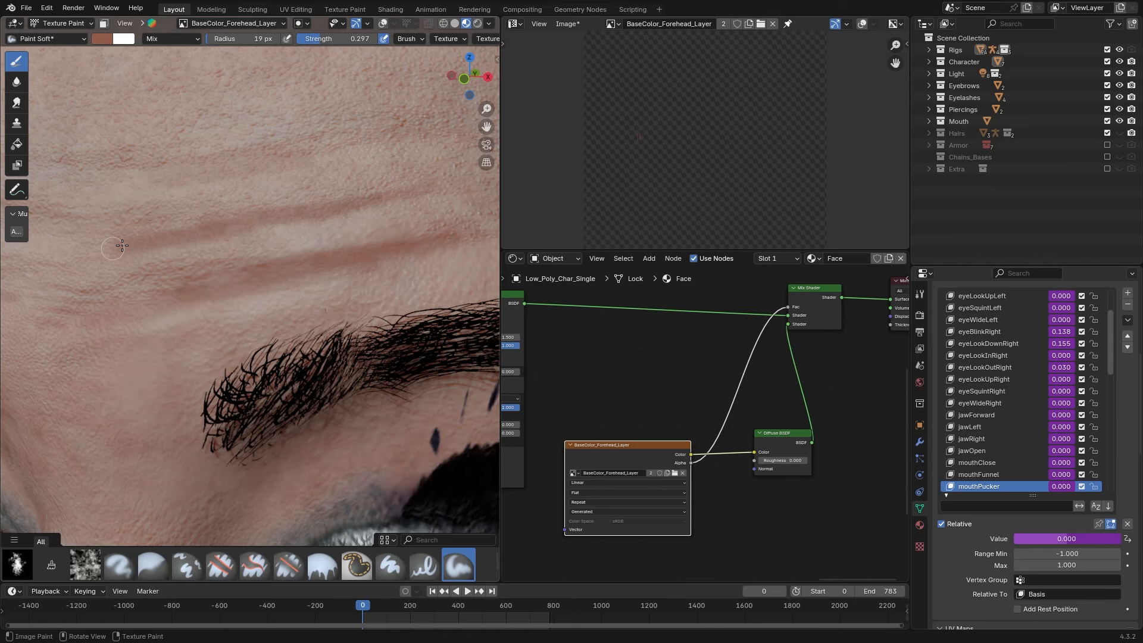
Set the brush radius to 12 px and paint reddish wrinkle strokes across the forehead on the BaseColor_Forehead_Layer texture
{"action": "key", "text": "f"}
{"action": "left_click", "coordinate": [113, 248]}
{"action": "left_click_drag", "start_coordinate": [119, 247], "coordinate": [263, 217]}
{"action": "middle_click_drag", "start_coordinate": [342, 213], "coordinate": [358, 213]}
{"action": "left_click_drag", "start_coordinate": [240, 209], "coordinate": [447, 175]}
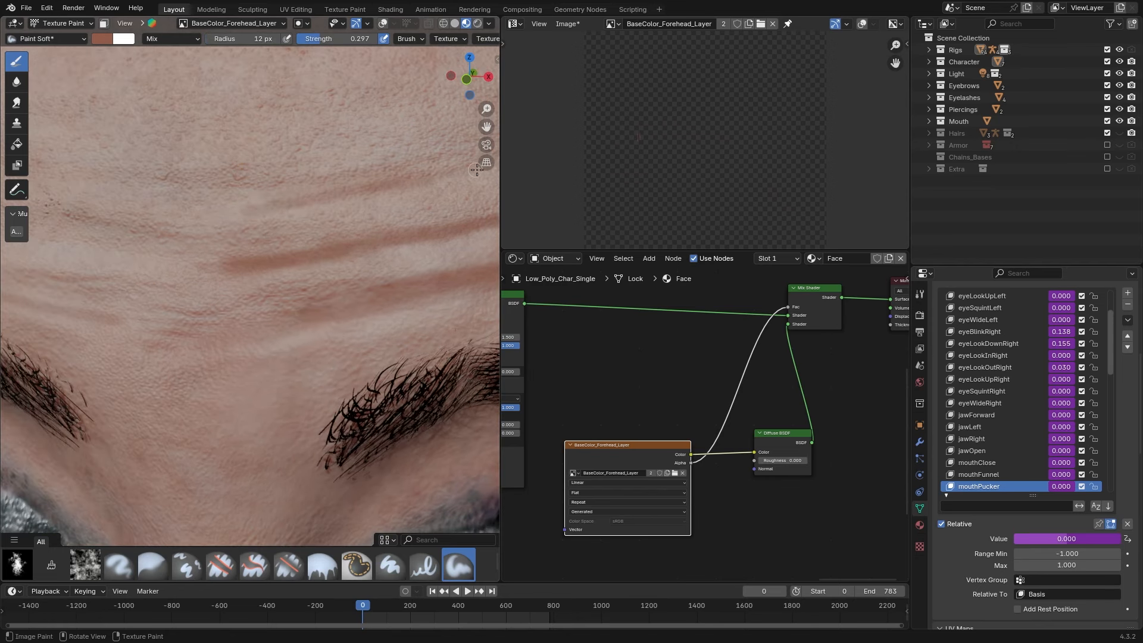
{"action": "middle_click_drag", "start_coordinate": [333, 221], "coordinate": [307, 213]}
{"action": "left_click_drag", "start_coordinate": [281, 166], "coordinate": [357, 177]}
{"action": "middle_click_drag", "start_coordinate": [363, 197], "coordinate": [348, 202]}
{"action": "left_click_drag", "start_coordinate": [285, 180], "coordinate": [347, 193]}
{"action": "left_click_drag", "start_coordinate": [315, 149], "coordinate": [347, 152]}
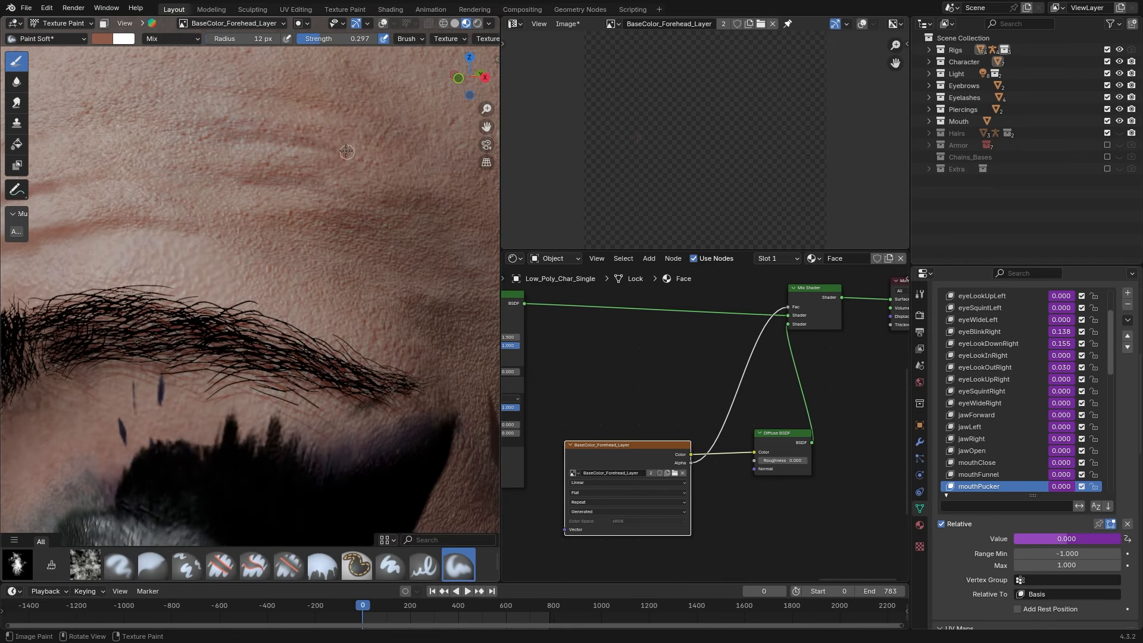
{"action": "left_click_drag", "start_coordinate": [250, 227], "coordinate": [312, 240]}
{"action": "mouse_move", "coordinate": [312, 240]}
{"action": "middle_mouse_down"}
{"action": "mouse_move", "coordinate": [334, 253]}
{"action": "mouse_move", "coordinate": [271, 244]}
{"action": "middle_mouse_up"}
{"action": "scroll", "coordinate": [334, 253], "scroll_direction": "down", "scroll_amount": 4}
{"action": "scroll", "coordinate": [145, 245], "scroll_direction": "up", "scroll_amount": 4}
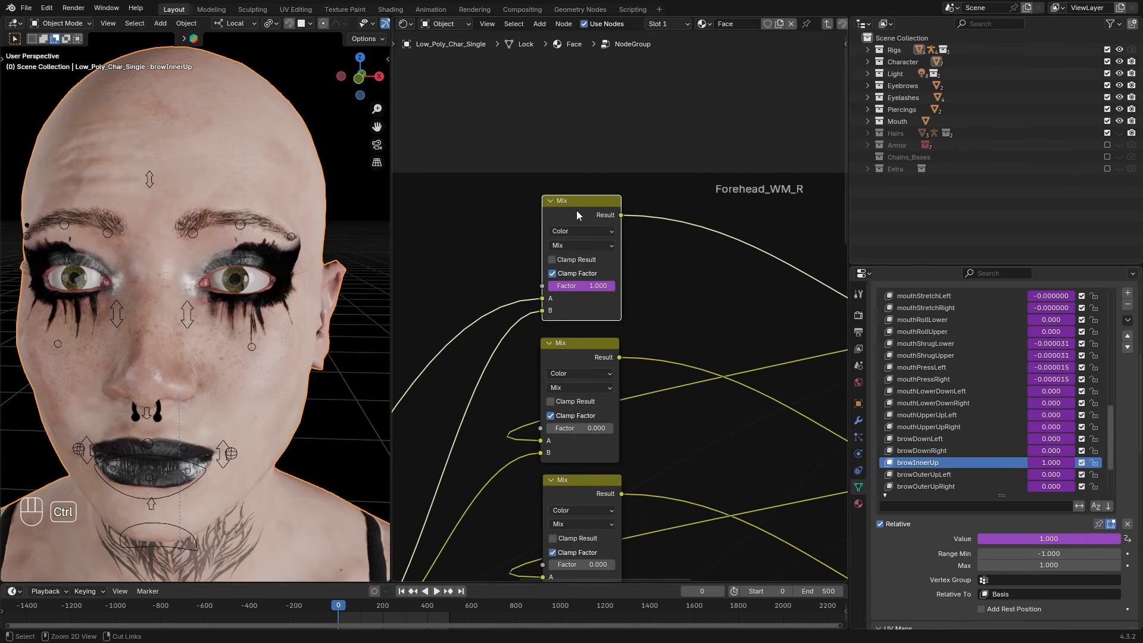
Select the uppermost Mix node in the Forehead_WM_R frame
{"action": "left_click", "coordinate": [576, 210]}
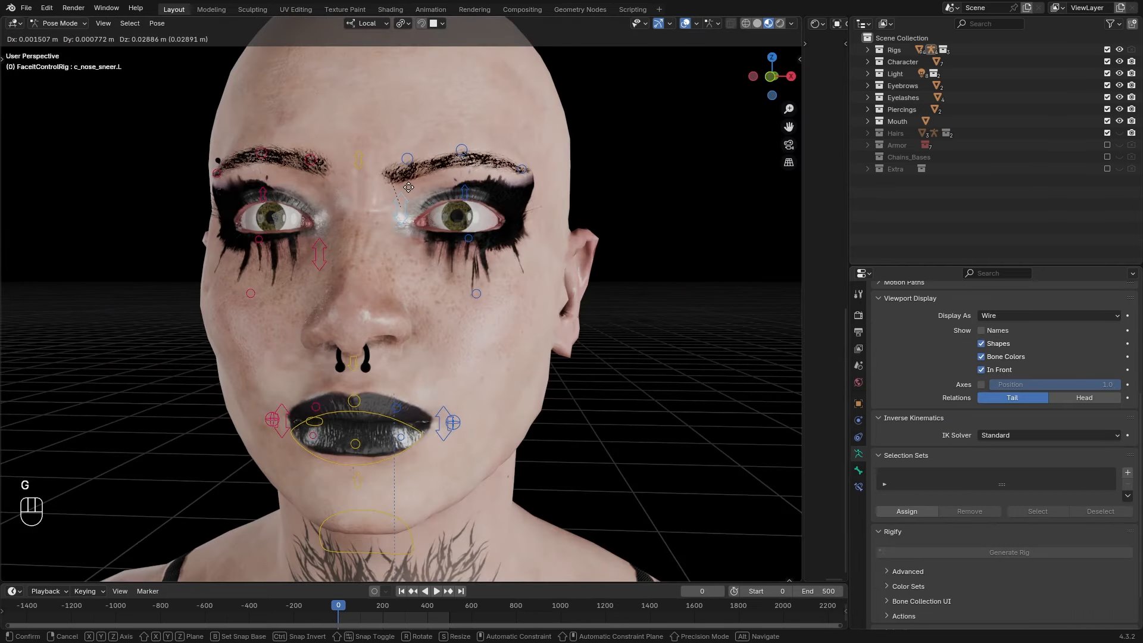
Move the left nose sneer control up about 0.029 m and start moving the right nose sneer control
{"action": "left_click", "coordinate": [408, 187]}
{"action": "left_click", "coordinate": [320, 255]}
{"action": "key", "text": "g"}
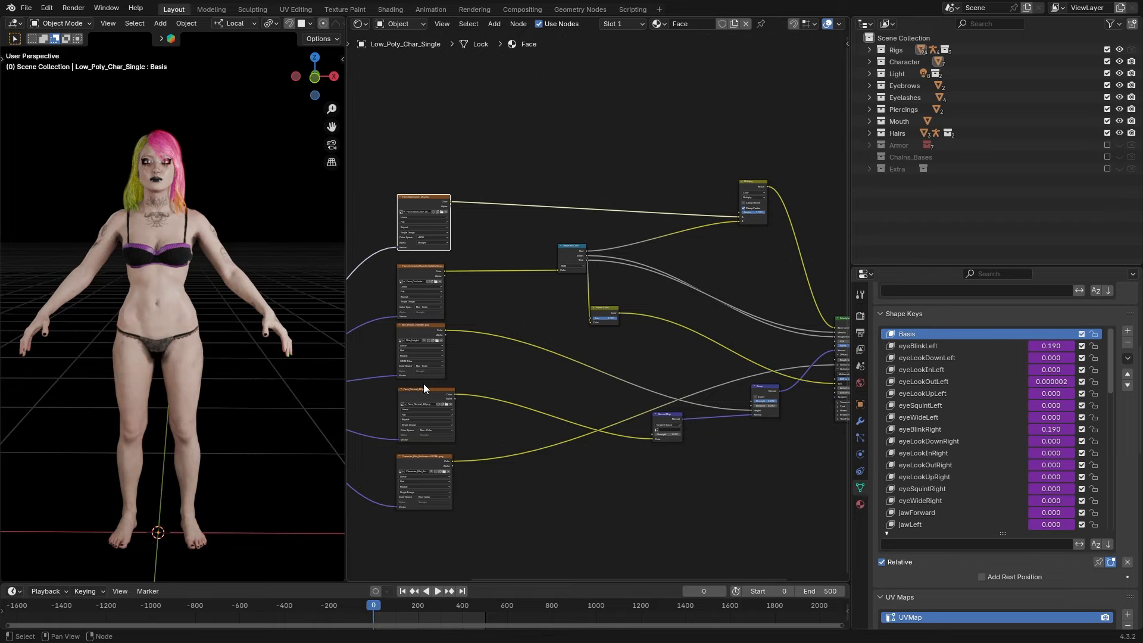
Select the image texture node feeding the Normal Map in the Face material and look through the shape keys down to the brow keys
{"action": "left_click_drag", "start_coordinate": [417, 388], "coordinate": [422, 390]}
{"action": "left_click", "coordinate": [421, 392]}
{"action": "scroll", "coordinate": [655, 309], "scroll_direction": "down", "scroll_amount": 1}
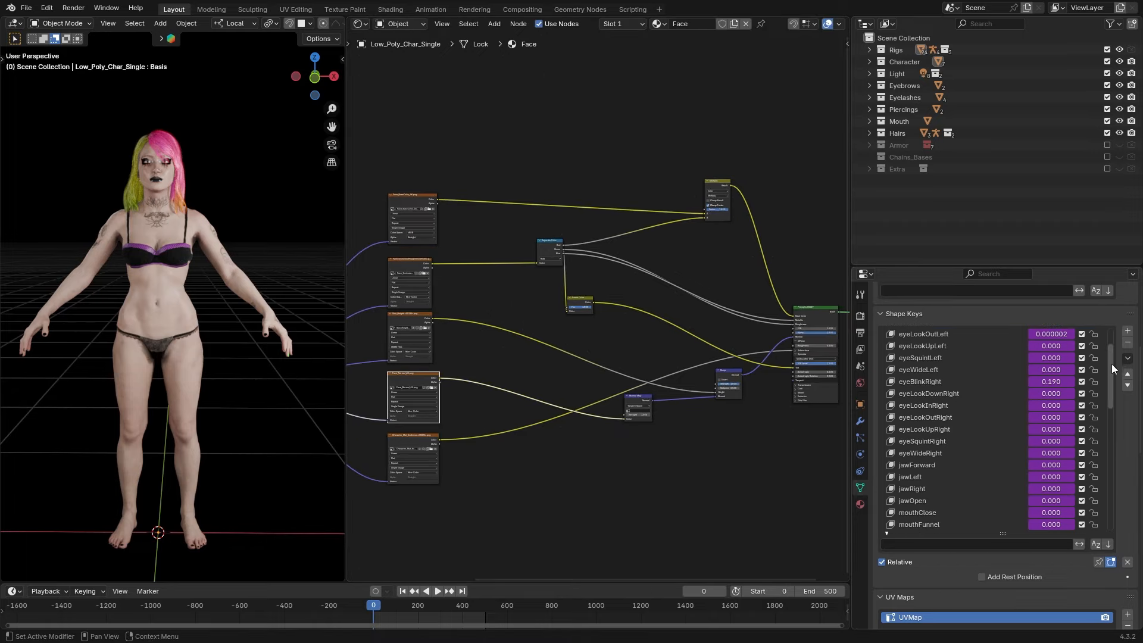
{"action": "left_click_drag", "start_coordinate": [1111, 363], "coordinate": [1111, 409]}
{"action": "left_click_drag", "start_coordinate": [1111, 409], "coordinate": [1111, 441]}
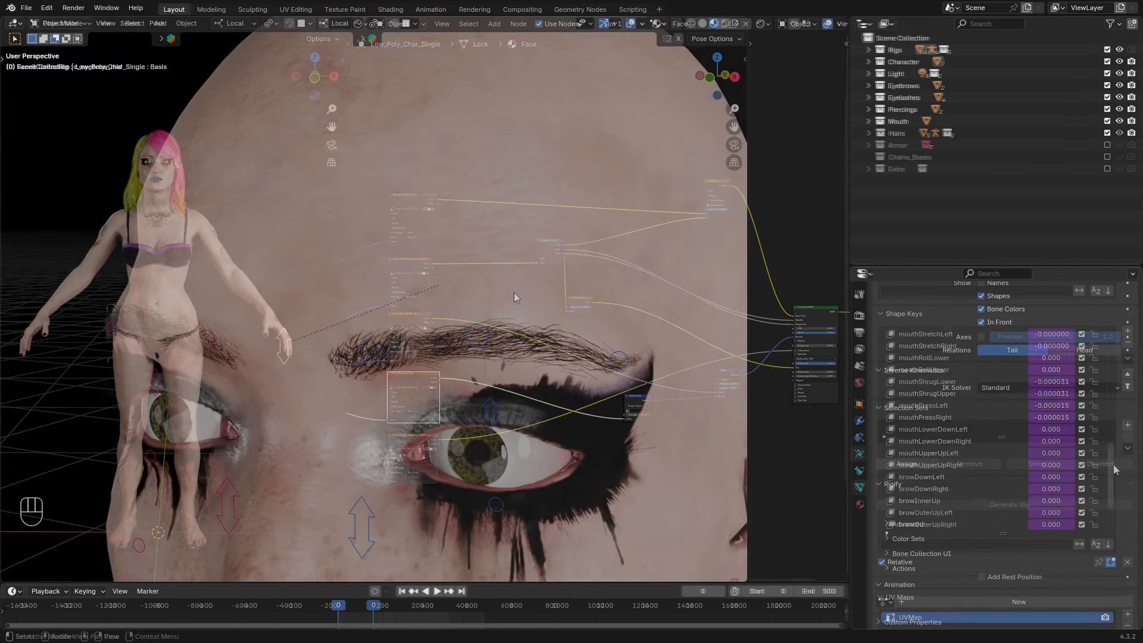
Raise the middle eyebrow control and inspect the forehead wrinkles up close from another angle
{"action": "key", "text": "g"}
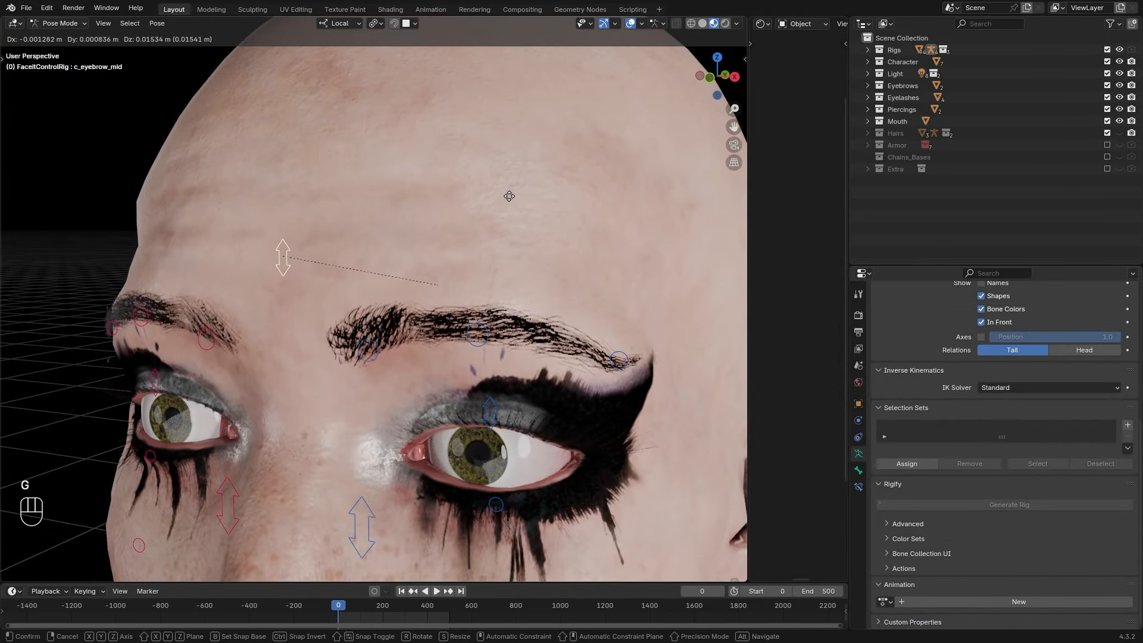
{"action": "left_click", "coordinate": [513, 153]}
{"action": "middle_click_drag", "start_coordinate": [513, 151], "coordinate": [472, 209]}
{"action": "scroll", "coordinate": [543, 213], "scroll_direction": "up", "scroll_amount": 3}
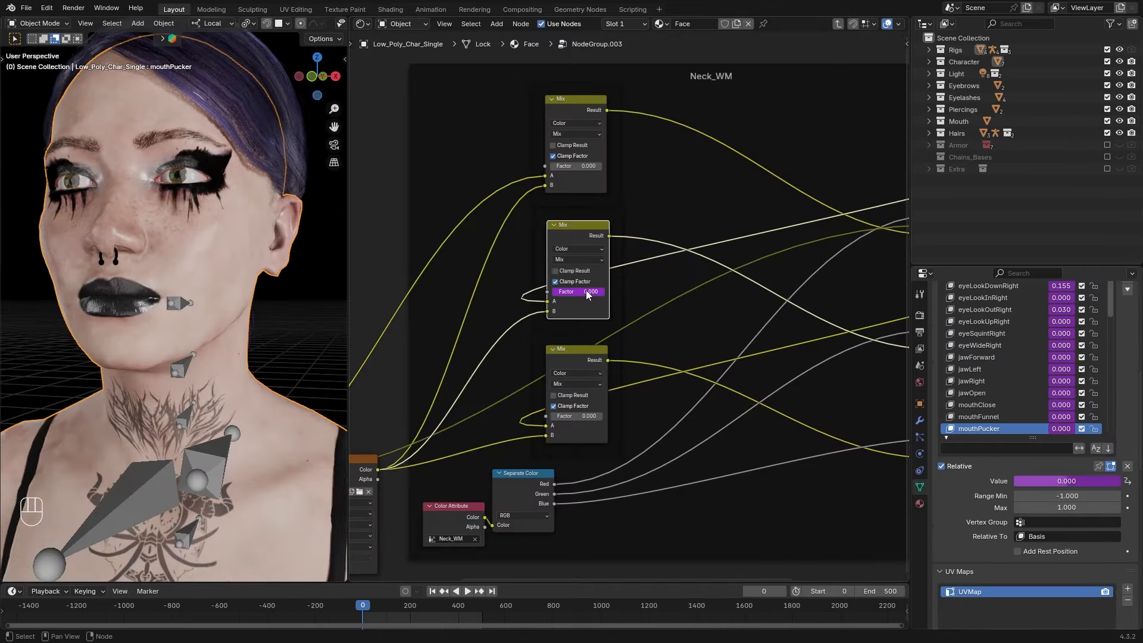
Copy the driver from the middle Mix node's Factor to the top Mix node's Factor in the Neck_WM frame
{"action": "right_click", "coordinate": [585, 291]}
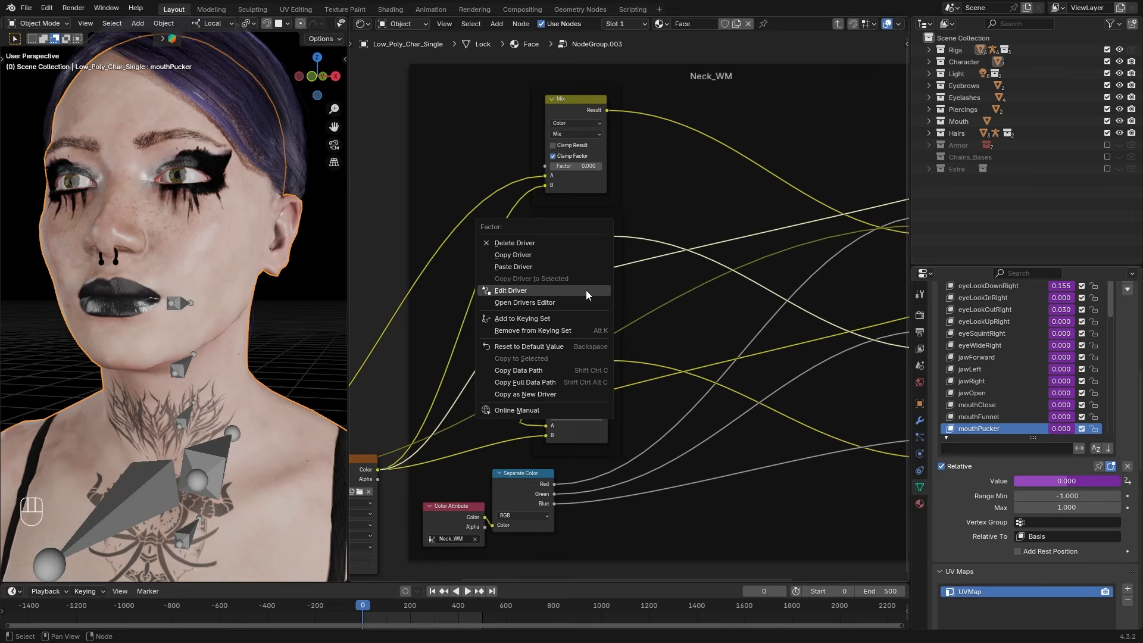
{"action": "left_click", "coordinate": [524, 263]}
{"action": "right_click", "coordinate": [580, 166]}
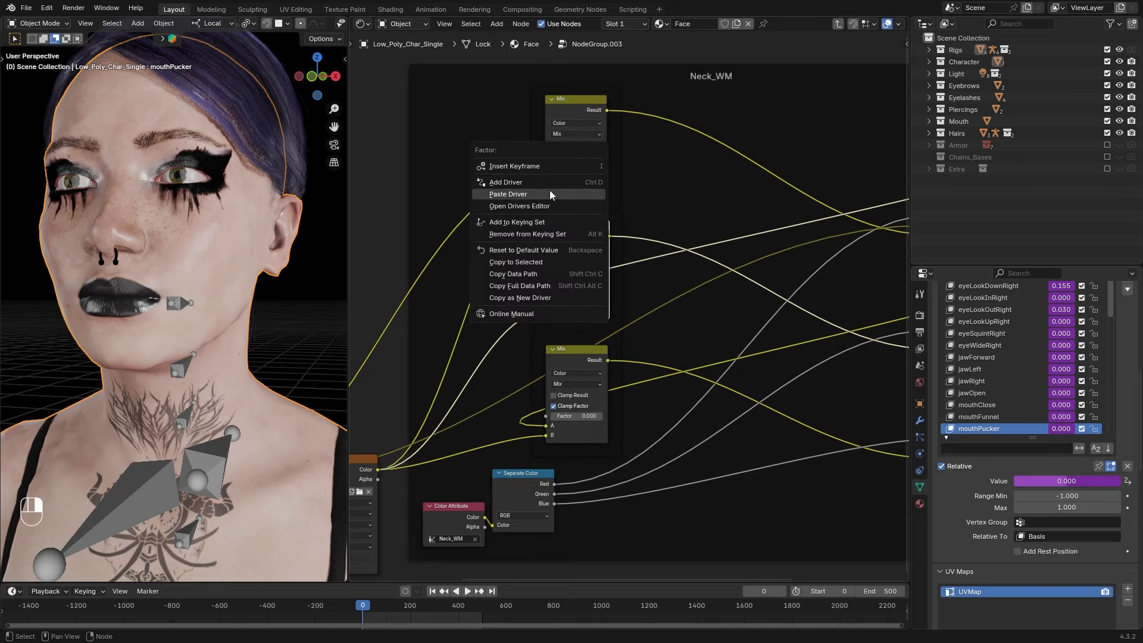
{"action": "left_click", "coordinate": [549, 190]}
{"action": "left_click", "coordinate": [538, 262]}
{"action": "left_click", "coordinate": [533, 260]}
Filter the shape keys by "mouthup" and select mouthUpperUpRight
{"action": "key", "text": "BackSpace"}
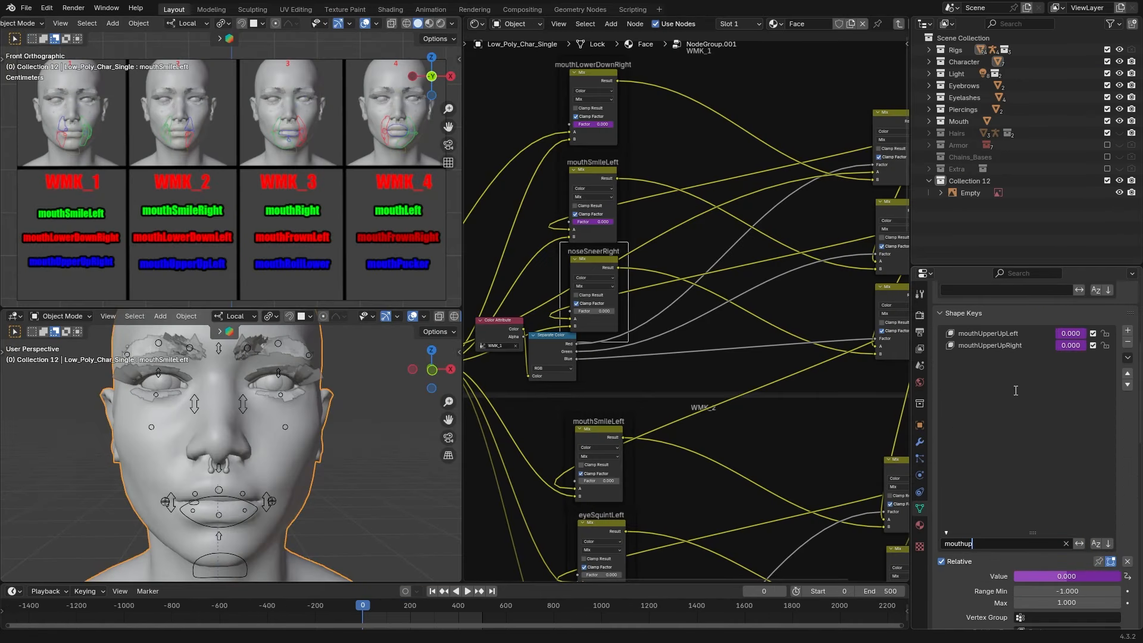
{"action": "left_click", "coordinate": [1002, 345]}
{"action": "double_click", "coordinate": [1002, 345]}
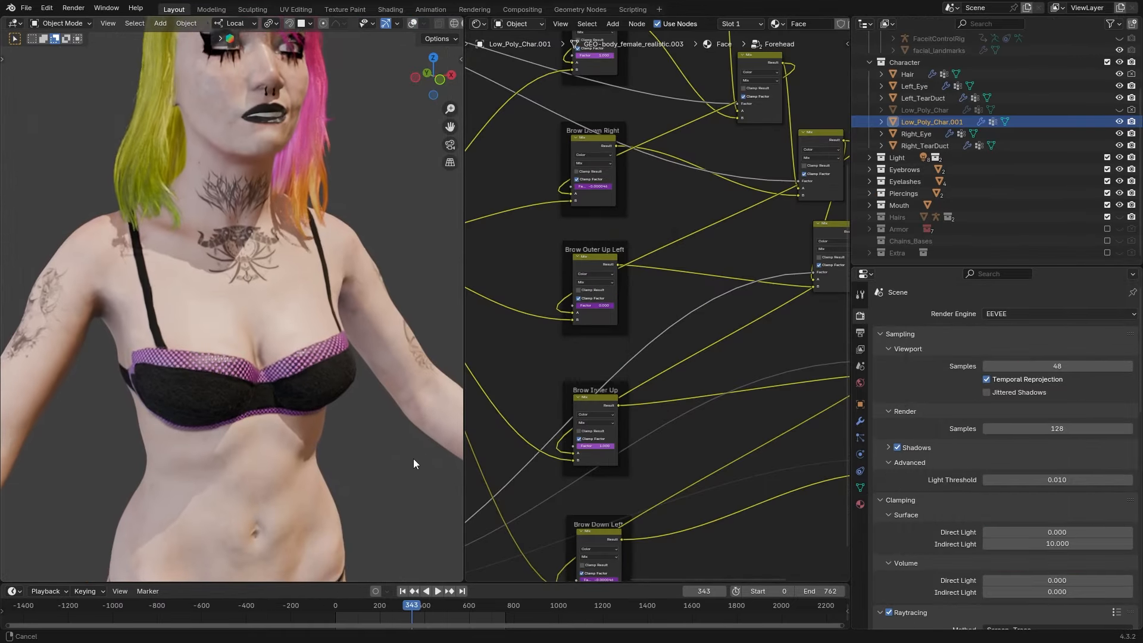
{"action": "scroll", "coordinate": [413, 459], "scroll_direction": "up", "scroll_amount": 5}
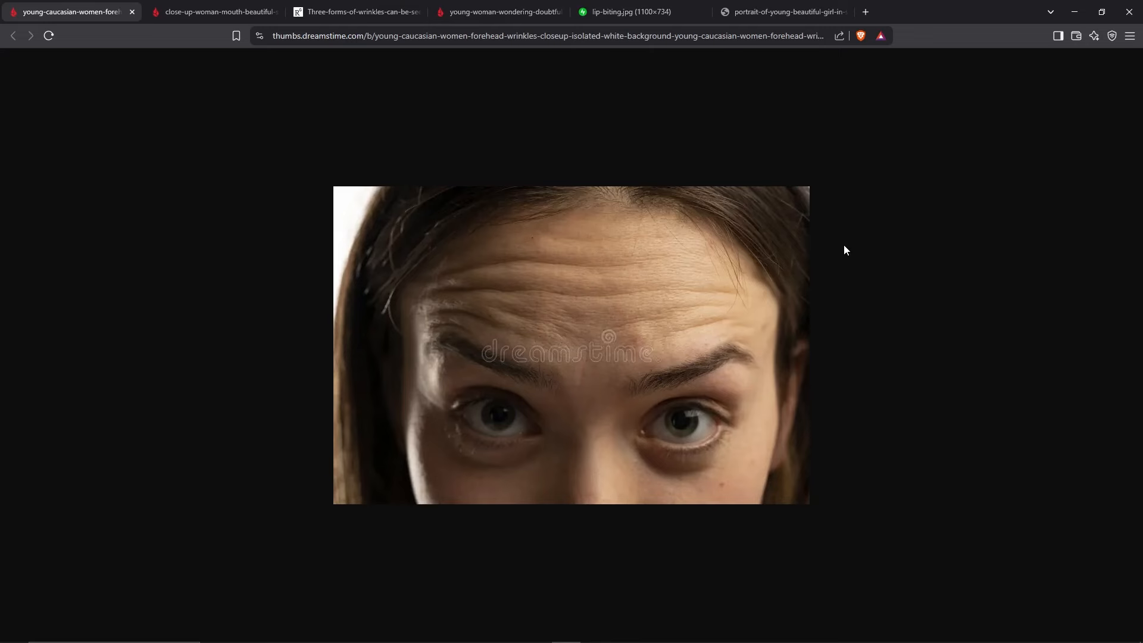
Look through the reference photos of the smile, nose wrinkles, doubtful expression, lip biting and the final portrait in the browser
{"action": "left_click", "coordinate": [247, 4]}
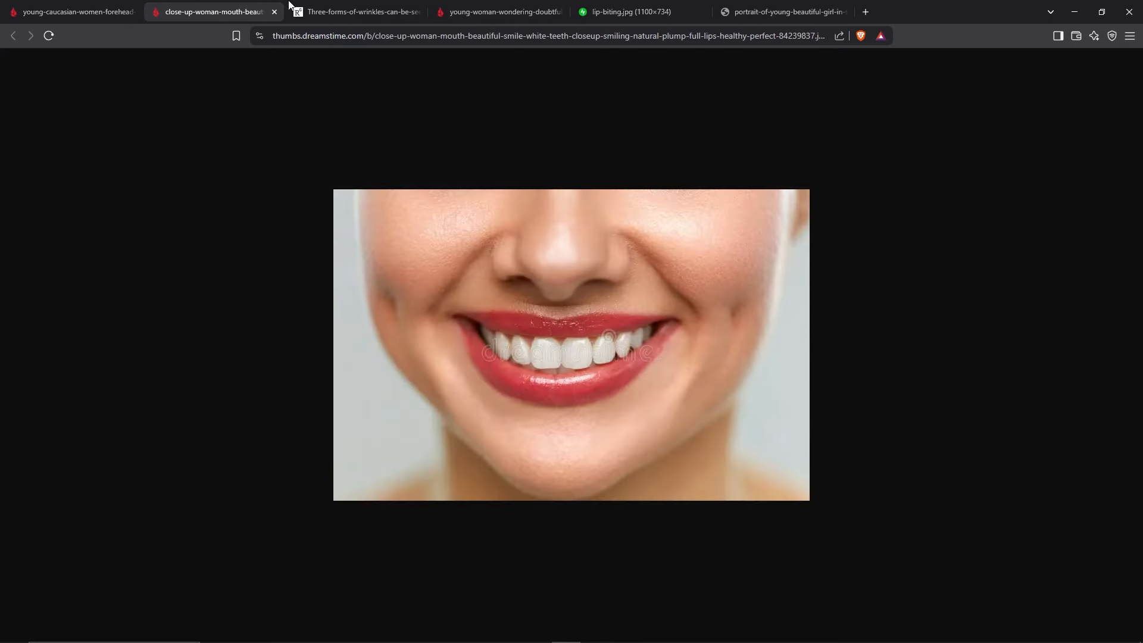
{"action": "left_click", "coordinate": [395, 5]}
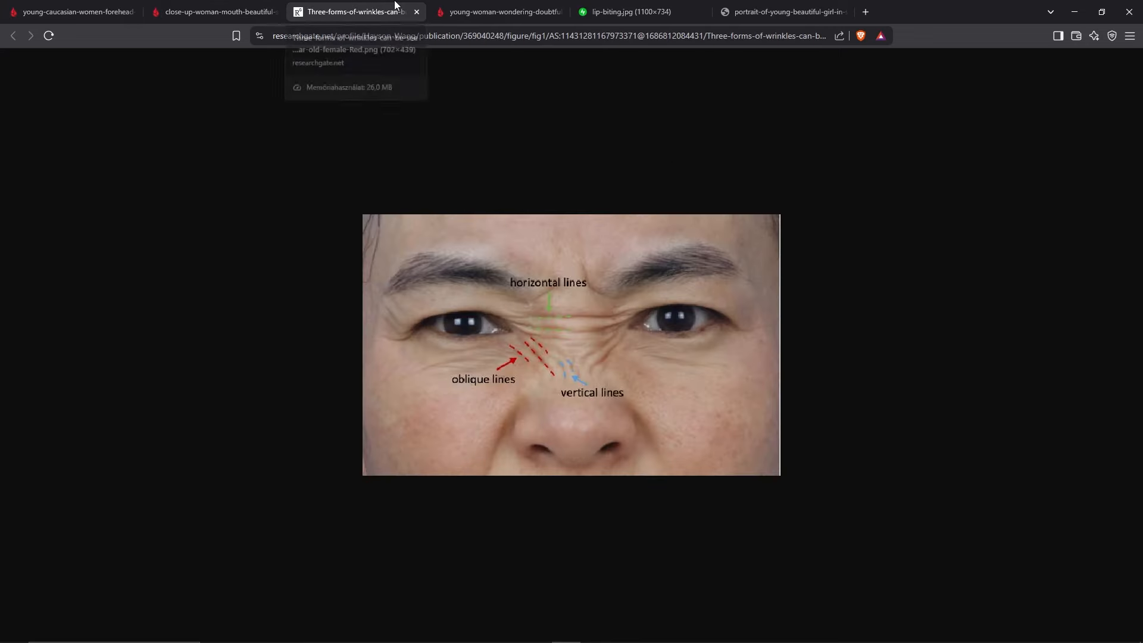
{"action": "left_click", "coordinate": [509, 5]}
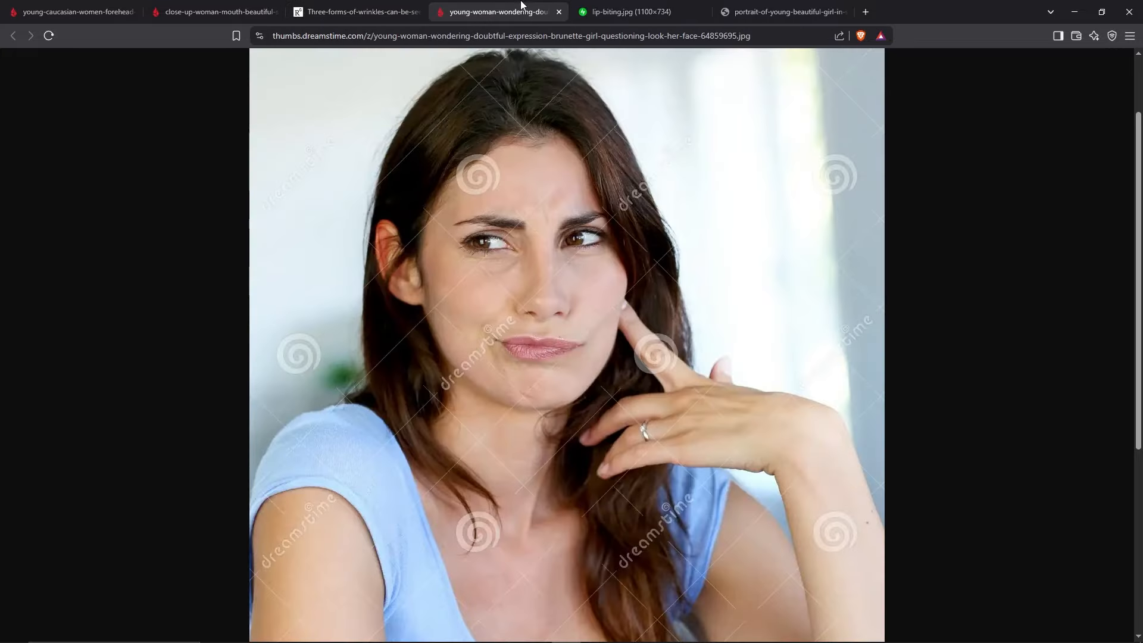
{"action": "left_click", "coordinate": [645, 5]}
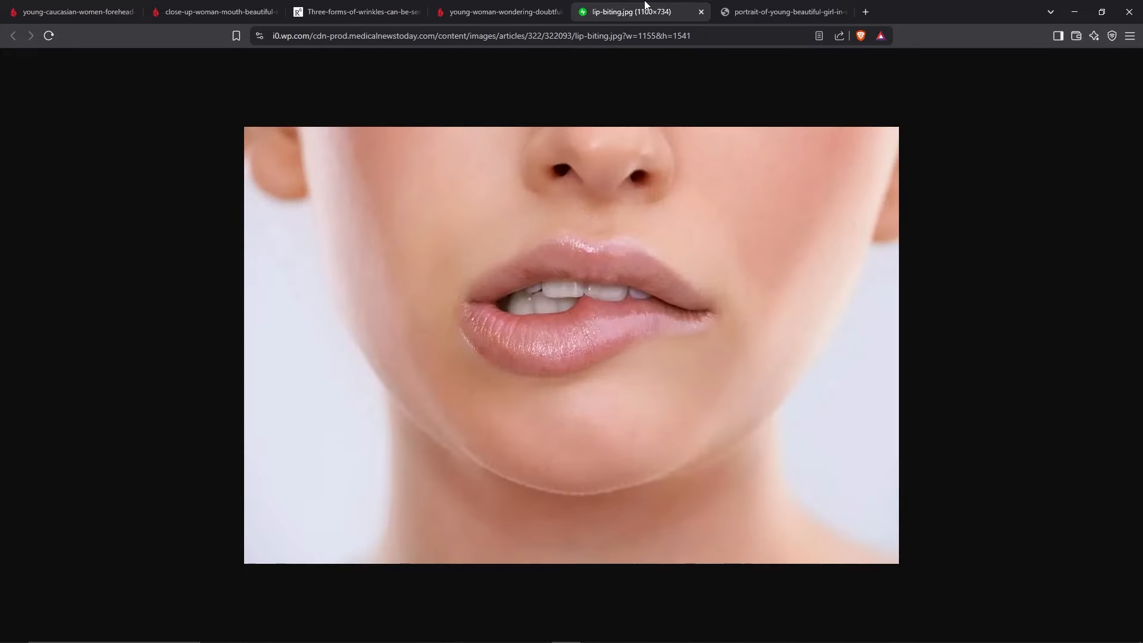
{"action": "left_click", "coordinate": [767, 5]}
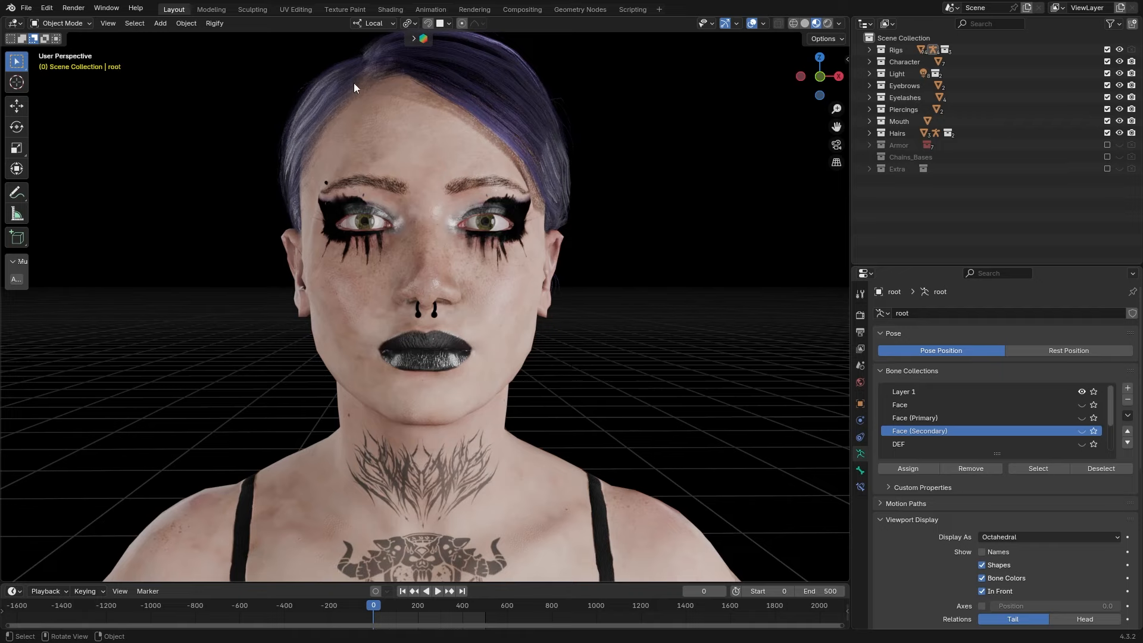
Use the Annotate tool to outline the forehead in red and the eye and nose area in blue
{"action": "key", "text": "shift+space"}
{"action": "key", "text": "d"}
{"action": "mouse_move", "coordinate": [374, 83]}
{"action": "left_mouse_down"}
{"action": "mouse_move", "coordinate": [319, 185]}
{"action": "mouse_move", "coordinate": [452, 189]}
{"action": "mouse_move", "coordinate": [534, 132]}
{"action": "left_mouse_up"}
{"action": "left_click_drag", "start_coordinate": [534, 132], "coordinate": [365, 97]}
{"action": "mouse_move", "coordinate": [333, 191]}
{"action": "left_mouse_down"}
{"action": "mouse_move", "coordinate": [366, 247]}
{"action": "mouse_move", "coordinate": [428, 297]}
{"action": "mouse_move", "coordinate": [512, 247]}
{"action": "left_mouse_up"}
{"action": "left_click_drag", "start_coordinate": [512, 247], "coordinate": [334, 192]}
Outline the mouth and chin in green and the neck area in yellow, and return to the selection tool
{"action": "mouse_move", "coordinate": [384, 307]}
{"action": "left_mouse_down"}
{"action": "mouse_move", "coordinate": [361, 384]}
{"action": "mouse_move", "coordinate": [510, 372]}
{"action": "mouse_move", "coordinate": [417, 304]}
{"action": "mouse_move", "coordinate": [386, 307]}
{"action": "left_mouse_up"}
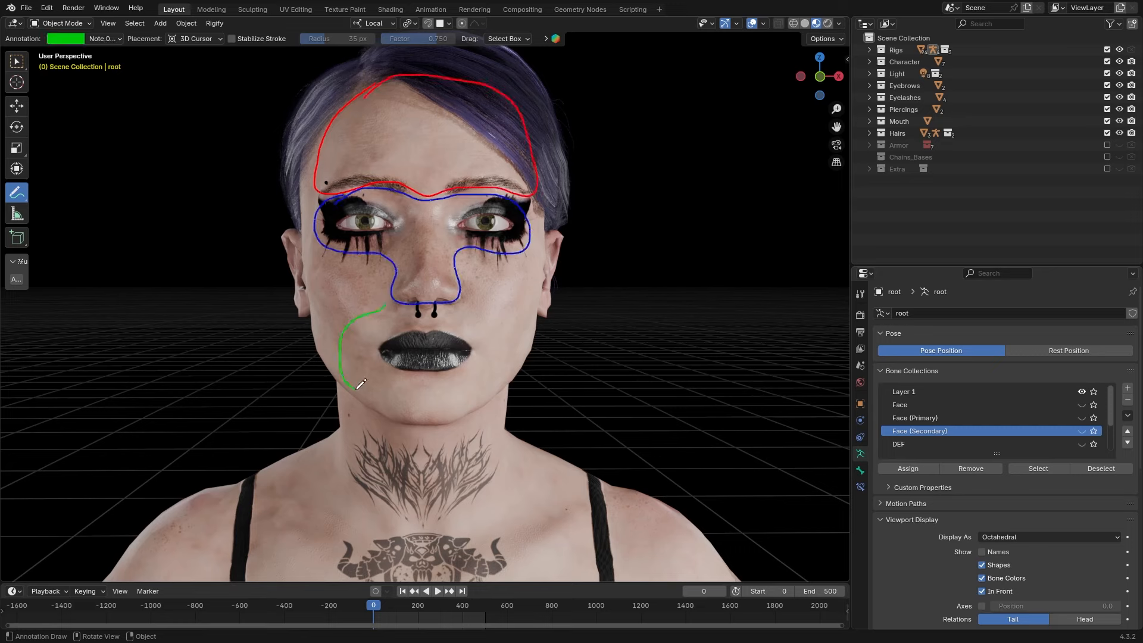
{"action": "mouse_move", "coordinate": [338, 390]}
{"action": "left_mouse_down"}
{"action": "mouse_move", "coordinate": [286, 467]}
{"action": "mouse_move", "coordinate": [549, 485]}
{"action": "mouse_move", "coordinate": [338, 391]}
{"action": "left_mouse_up"}
{"action": "key", "text": "w"}
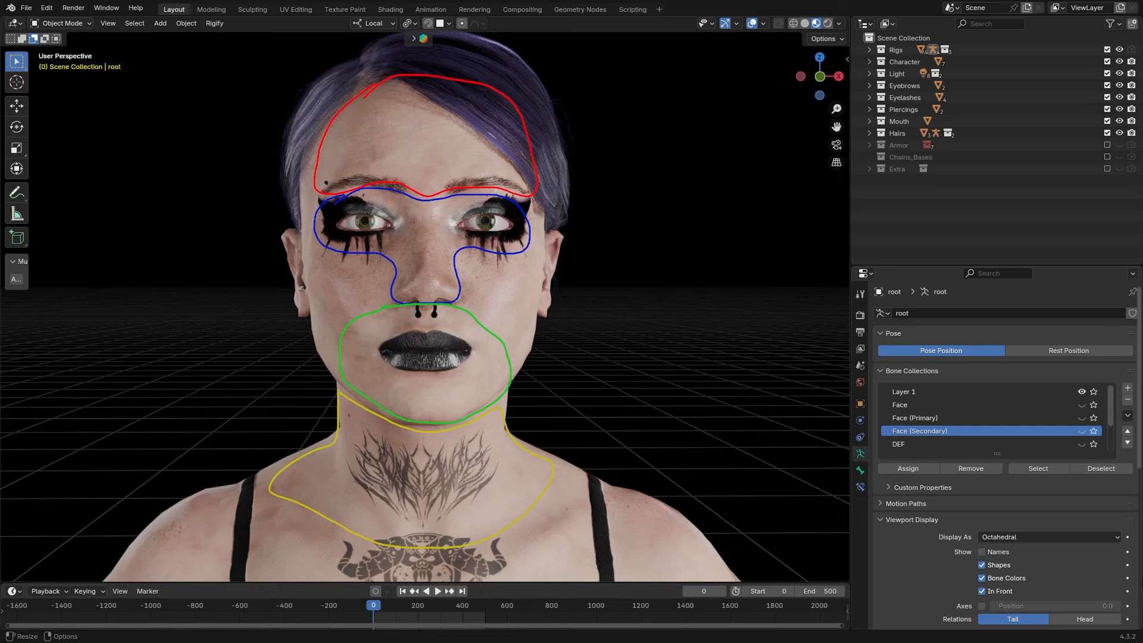
Capture a screenshot of the annotated face and neck with the screen snipping tool
{"action": "mouse_move", "coordinate": [110, 22]}
{"action": "left_mouse_down"}
{"action": "mouse_move", "coordinate": [734, 524]}
{"action": "mouse_move", "coordinate": [727, 567]}
{"action": "left_mouse_up"}
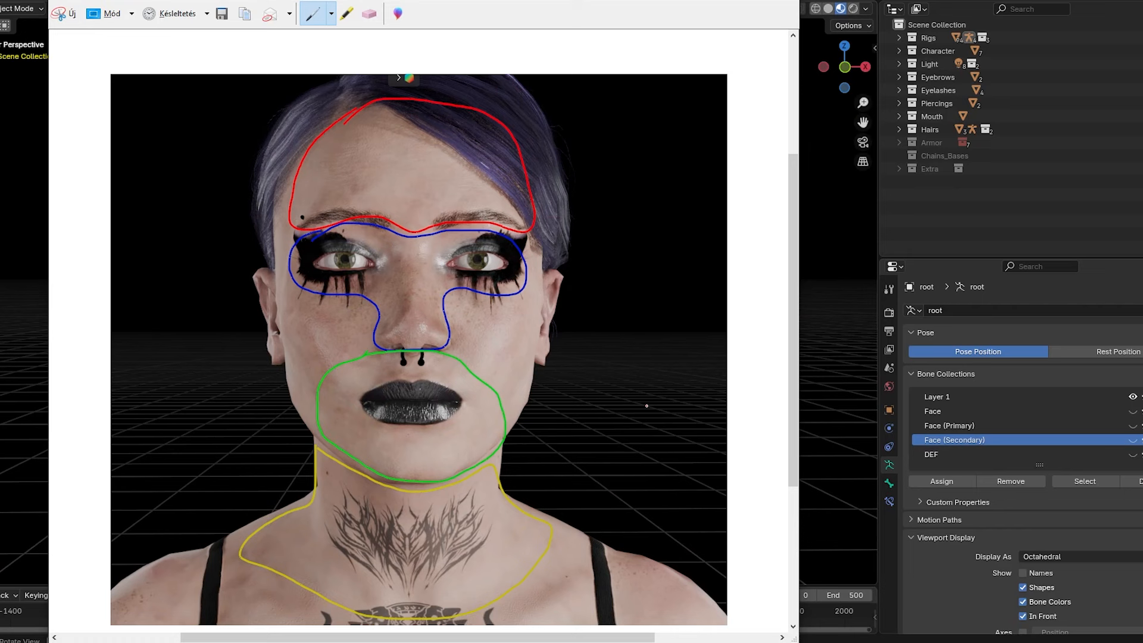
{"action": "left_click", "coordinate": [75, 1]}
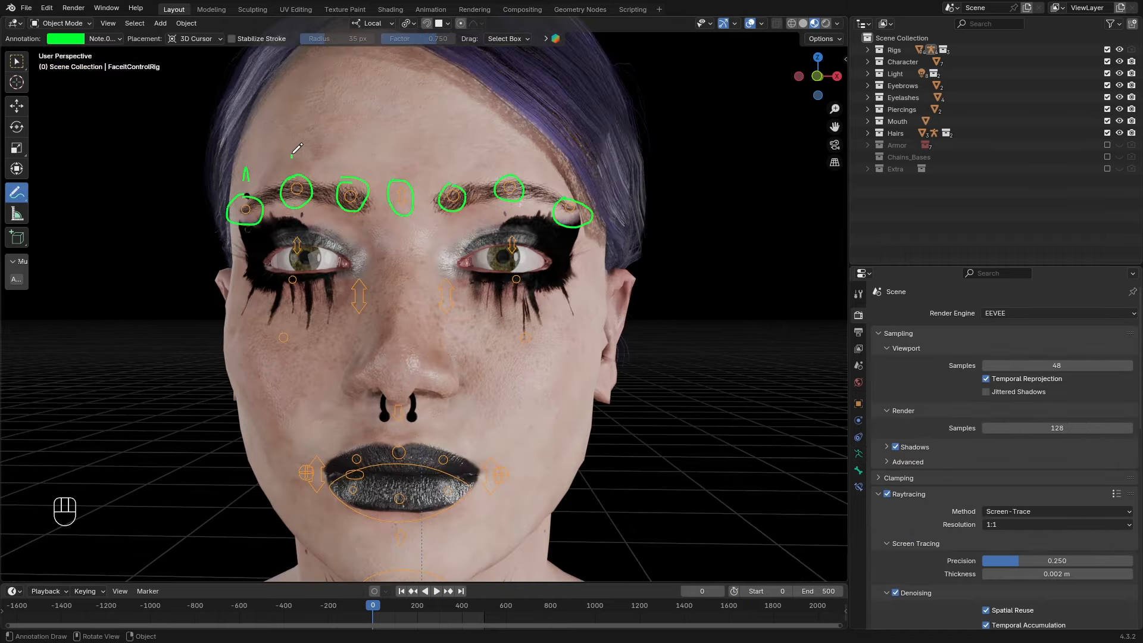
Draw green annotation marks above the circled eyebrow controls to indicate their upward movement
{"action": "mouse_move", "coordinate": [291, 158]}
{"action": "left_mouse_down"}
{"action": "mouse_move", "coordinate": [301, 172]}
{"action": "mouse_move", "coordinate": [351, 170]}
{"action": "left_mouse_up"}
{"action": "mouse_move", "coordinate": [398, 156]}
{"action": "left_mouse_down"}
{"action": "mouse_move", "coordinate": [404, 171]}
{"action": "mouse_move", "coordinate": [445, 172]}
{"action": "left_mouse_up"}
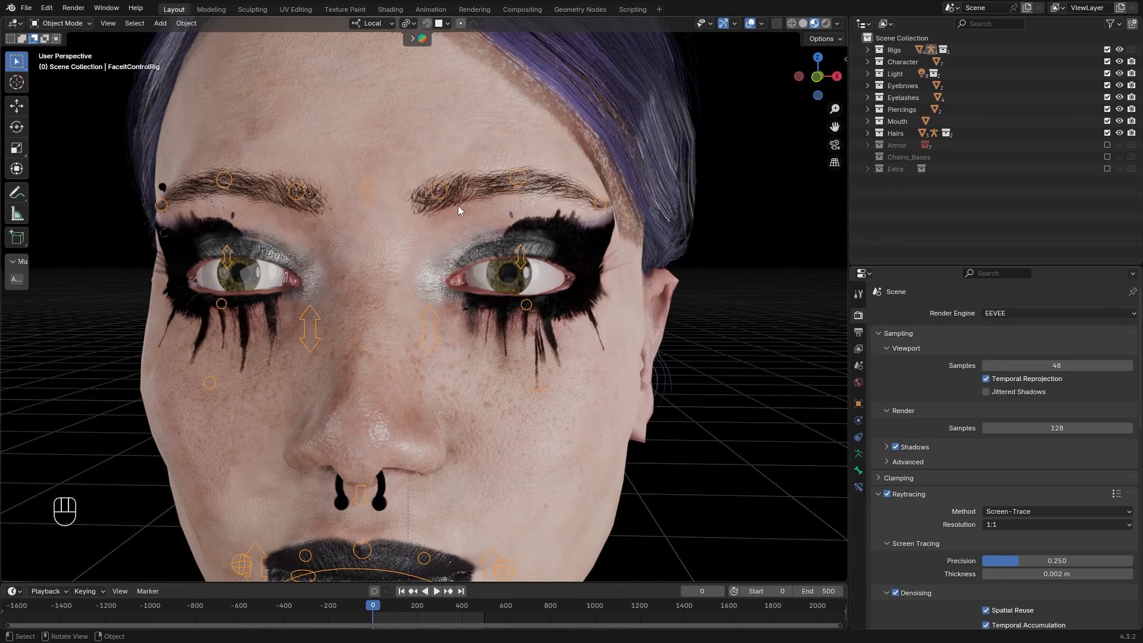
{"action": "middle_click_drag", "start_coordinate": [458, 205], "coordinate": [467, 205]}
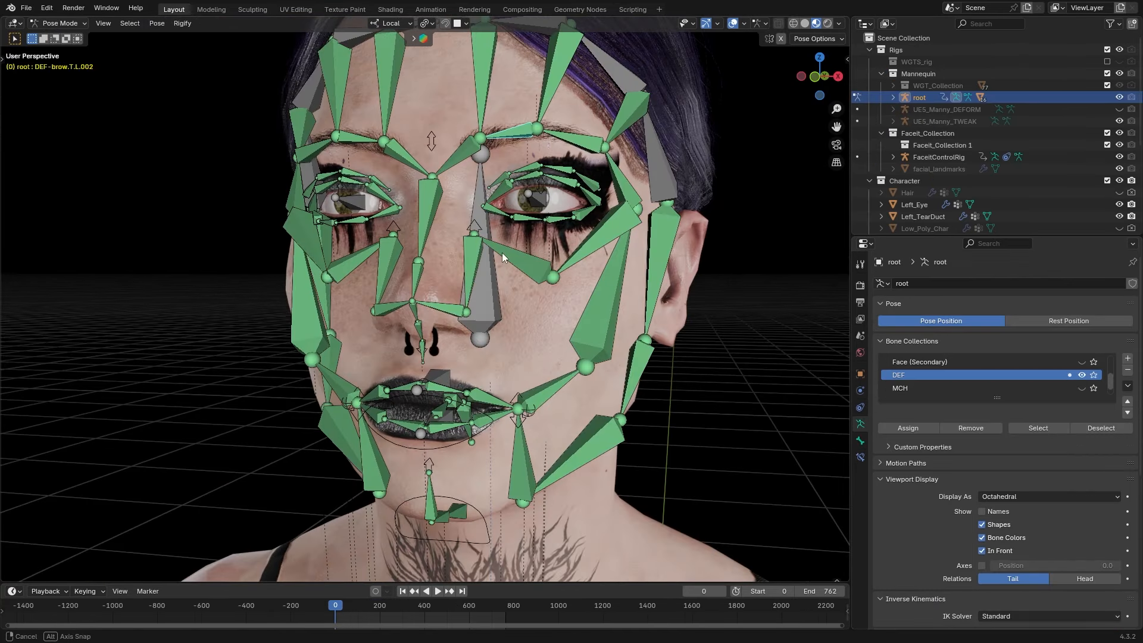
Examine the facial deformation bones and the list of shape keys on the Low_Poly_Char.001 mesh
{"action": "mouse_move", "coordinate": [502, 253]}
{"action": "middle_mouse_down"}
{"action": "mouse_move", "coordinate": [417, 238]}
{"action": "mouse_move", "coordinate": [547, 244]}
{"action": "middle_mouse_up"}
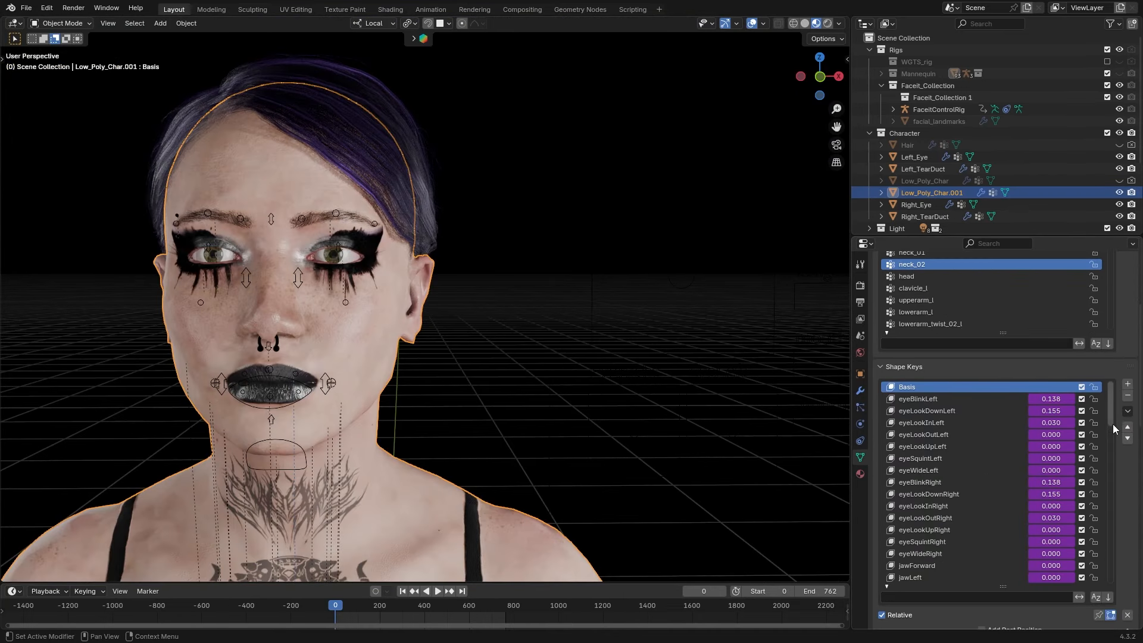
{"action": "scroll", "coordinate": [1114, 428], "scroll_direction": "down", "scroll_amount": 5}
{"action": "scroll", "coordinate": [1117, 420], "scroll_direction": "up", "scroll_amount": 5}
{"action": "scroll", "coordinate": [1117, 417], "scroll_direction": "down", "scroll_amount": 5}
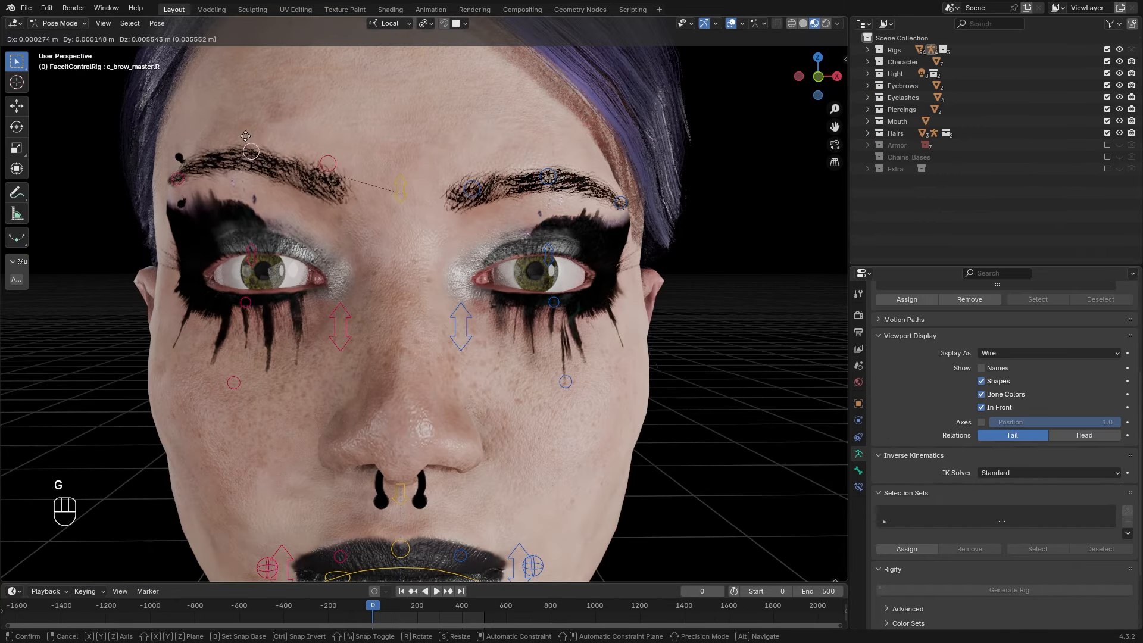
Cancel the move of the right brow master control and try moving the right eyebrow's outer control upward
{"action": "right_click", "coordinate": [246, 136]}
{"action": "left_click", "coordinate": [177, 178]}
{"action": "key", "text": "g"}
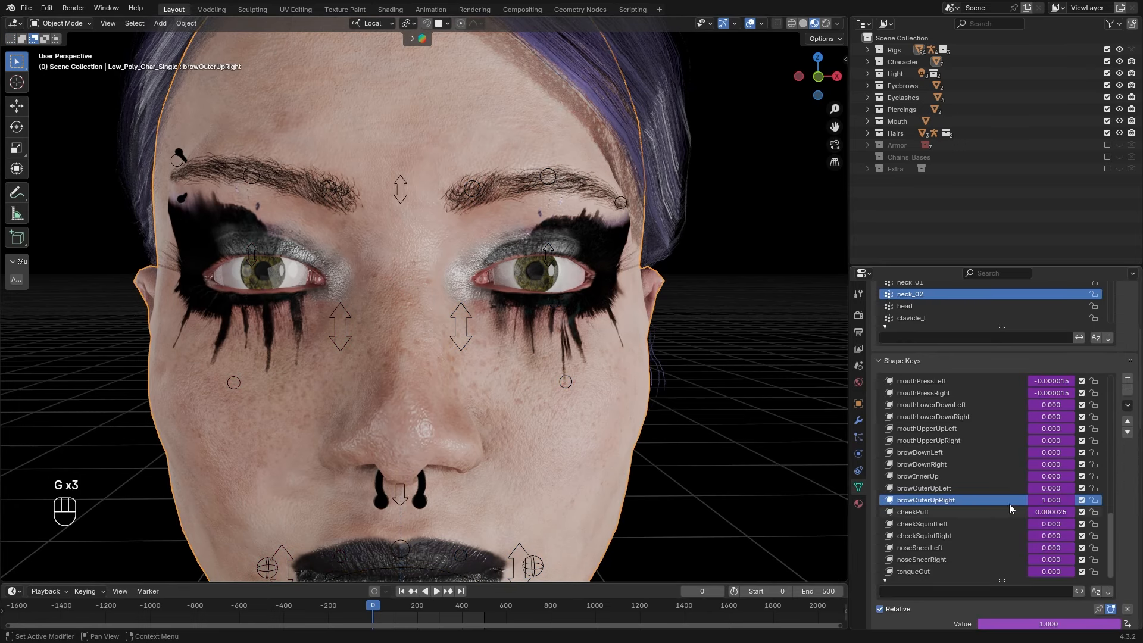
Try moving the outer controls of the left and right eyebrows in turn
{"action": "key", "text": "g"}
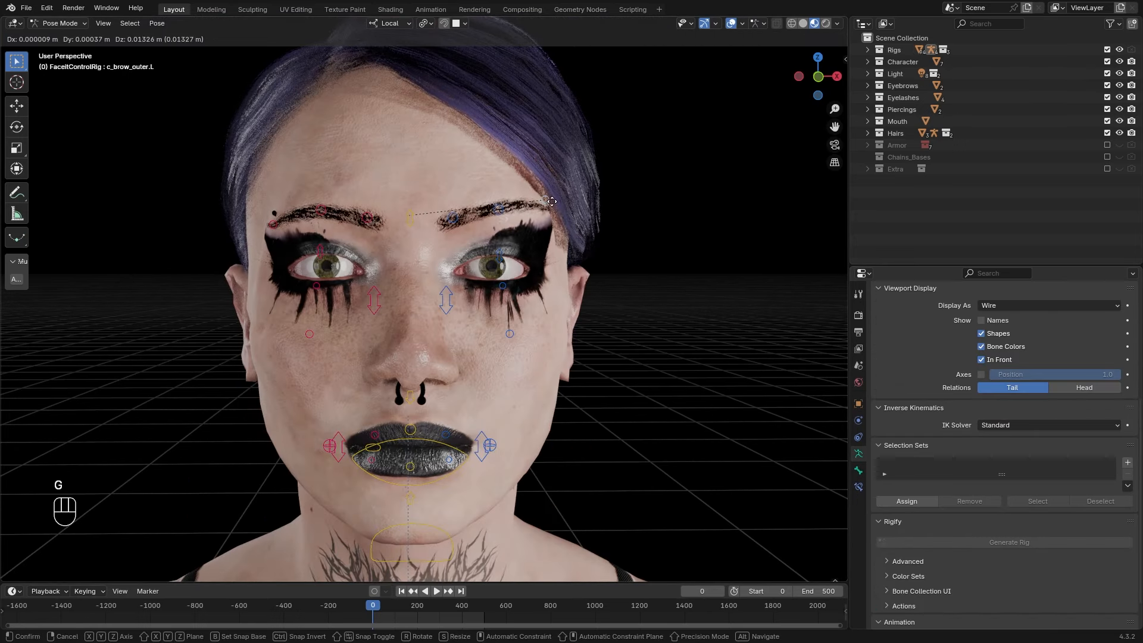
{"action": "right_click", "coordinate": [548, 228]}
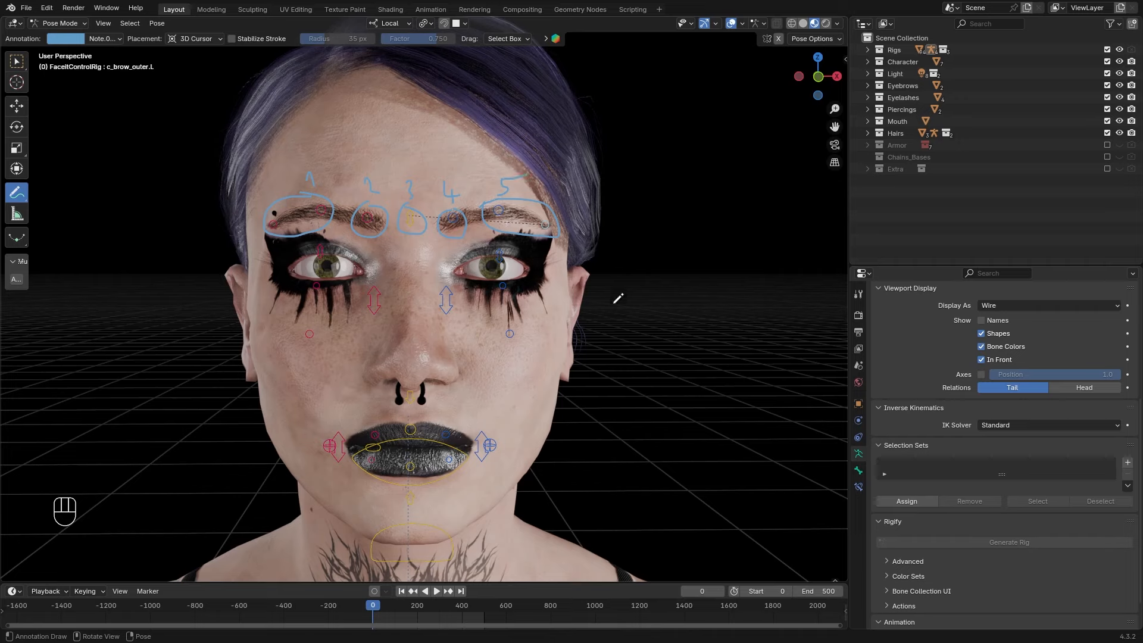
{"action": "key", "text": "g"}
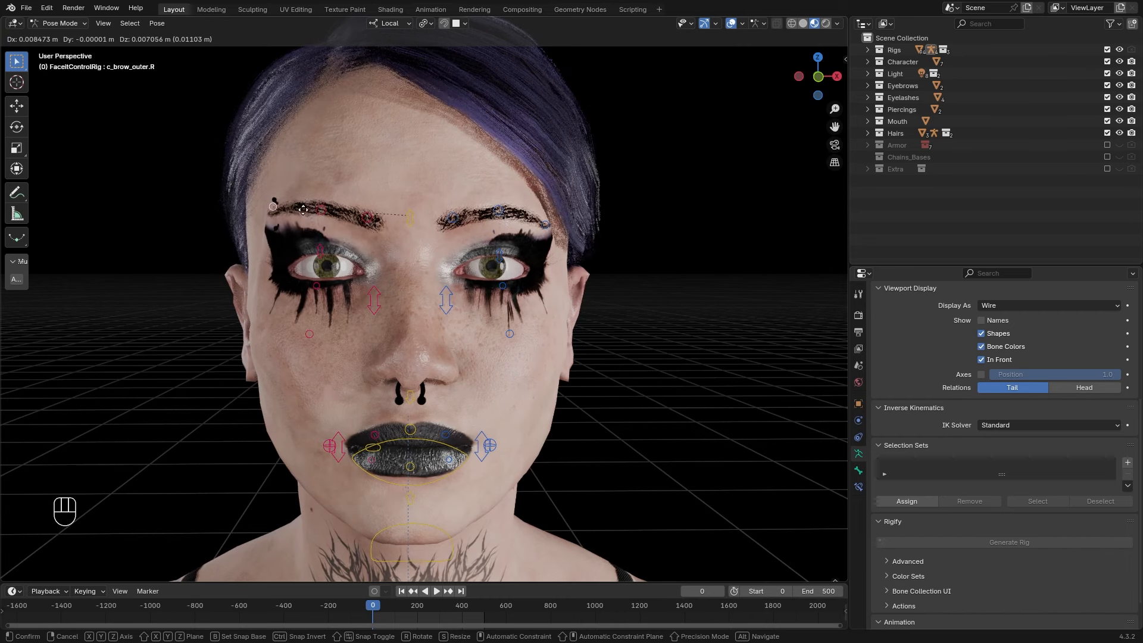
{"action": "left_click", "coordinate": [297, 209]}
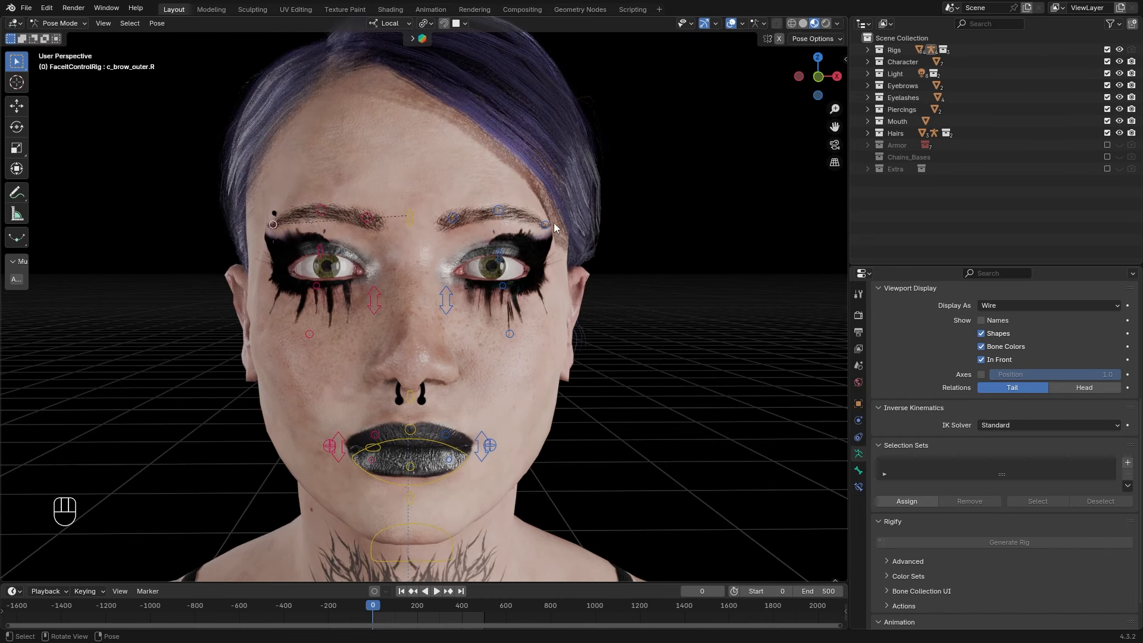
{"action": "left_click", "coordinate": [545, 225]}
{"action": "key", "text": "g"}
{"action": "right_click", "coordinate": [538, 247]}
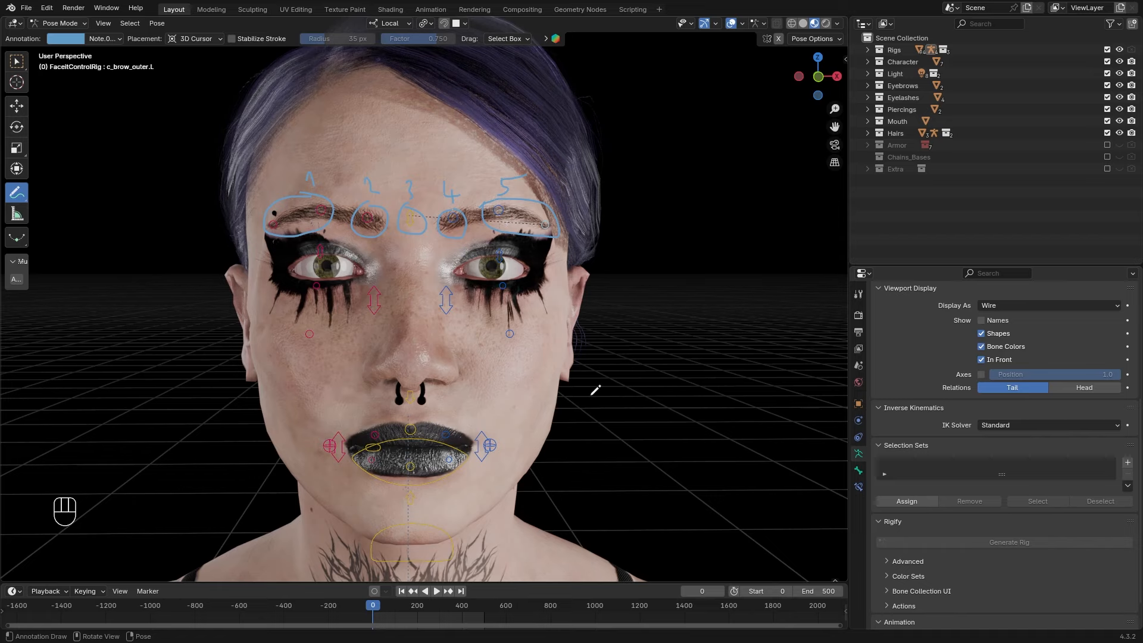
Hide the blue numbered annotations drawn around the eyebrow areas
{"action": "left_click", "coordinate": [113, 39]}
{"action": "left_click", "coordinate": [158, 80]}
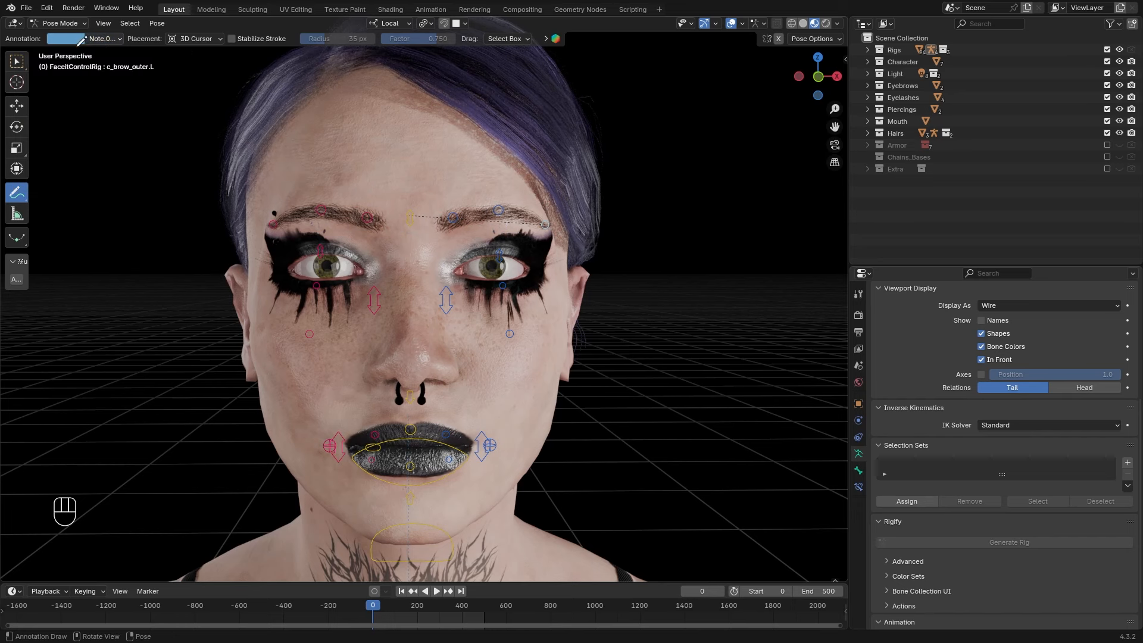
Try moving the control between the eyebrows, and hide the viewport overlays to inspect the expression
{"action": "key", "text": "w"}
{"action": "left_click", "coordinate": [410, 221]}
{"action": "key", "text": "g"}
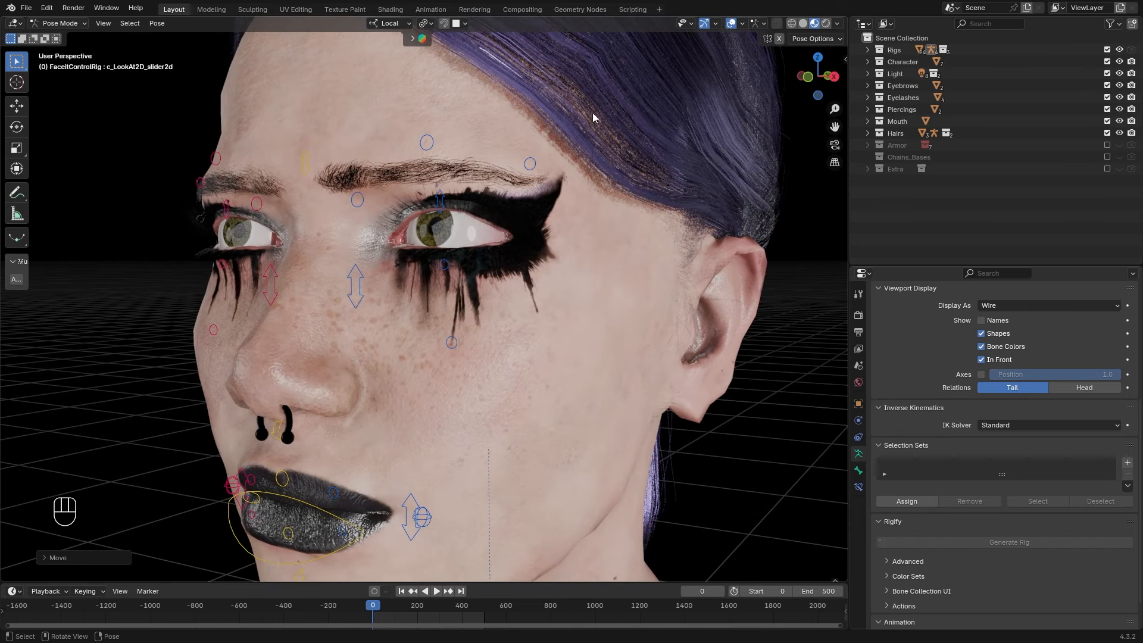
{"action": "left_click", "coordinate": [731, 24]}
{"action": "middle_click_drag", "start_coordinate": [598, 142], "coordinate": [615, 142]}
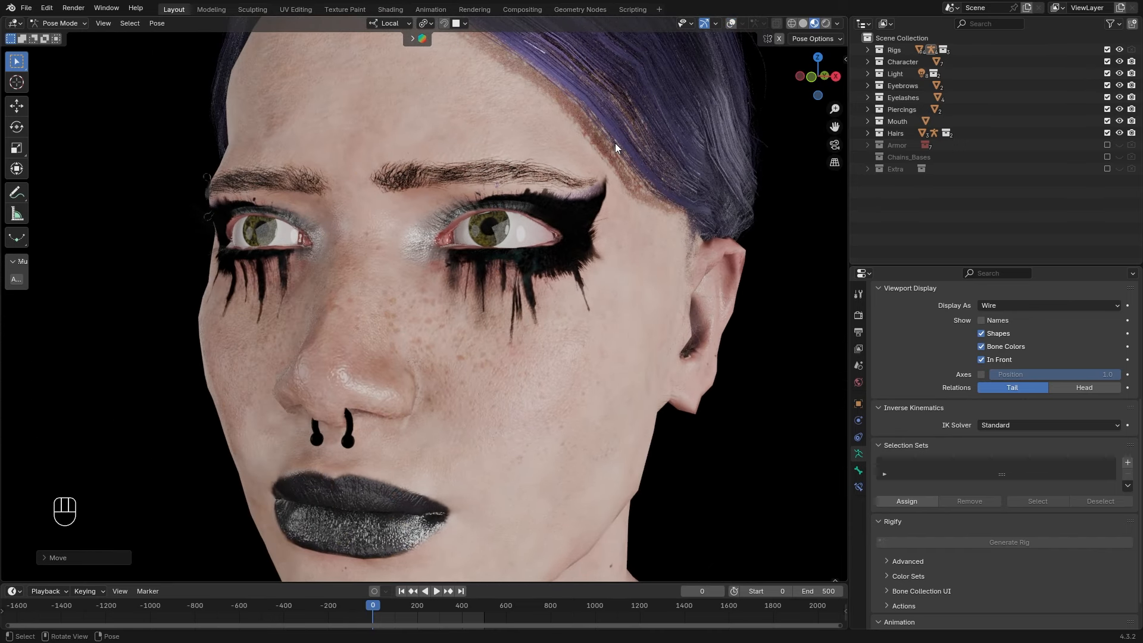
Try moving the inner controls of both eyebrows together with the central brow control downward into a frown
{"action": "left_click", "coordinate": [461, 178], "text": "shift"}
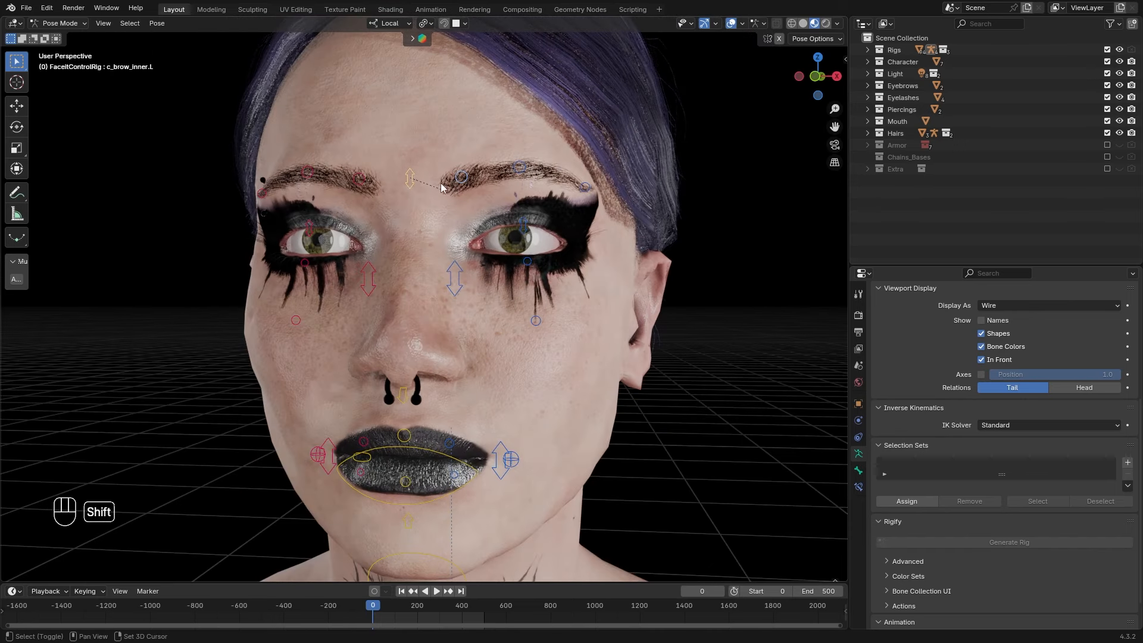
{"action": "left_click", "coordinate": [361, 180], "text": "shift"}
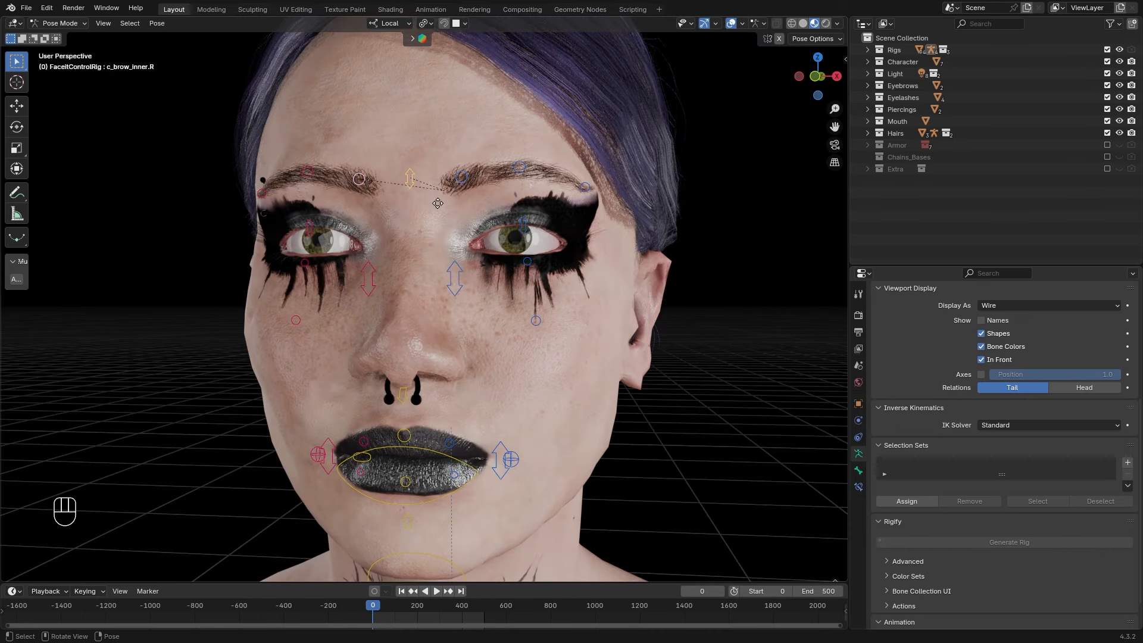
{"action": "key", "text": "g"}
{"action": "left_click", "coordinate": [441, 279]}
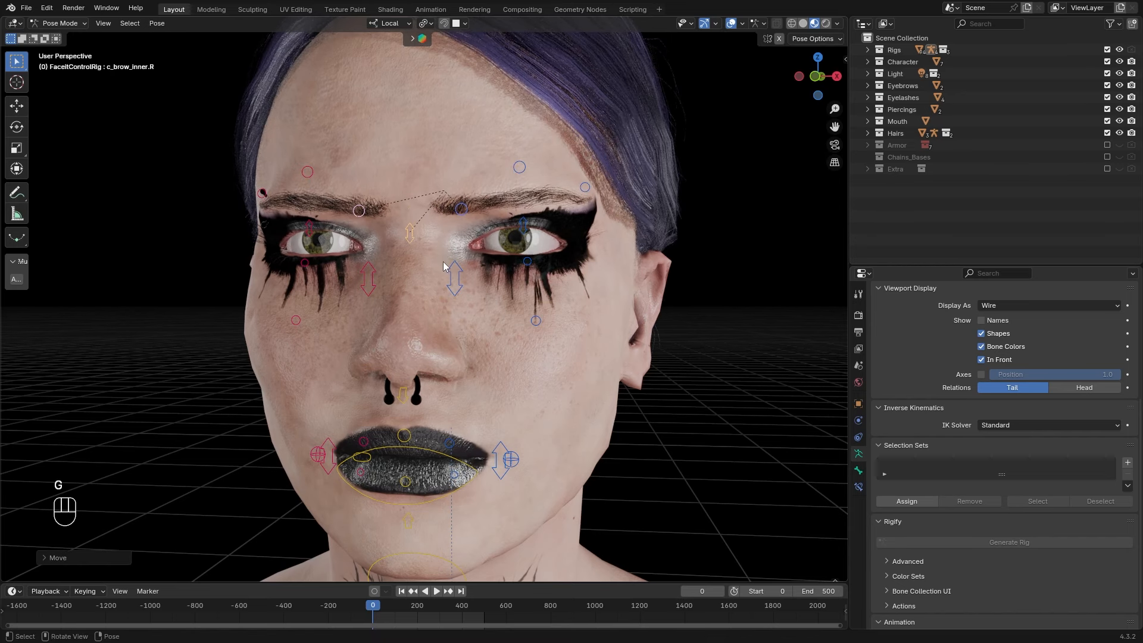
{"action": "key", "text": "g"}
{"action": "left_click", "coordinate": [438, 298]}
{"action": "mouse_move", "coordinate": [438, 298]}
{"action": "middle_mouse_down"}
{"action": "mouse_move", "coordinate": [397, 302]}
{"action": "mouse_move", "coordinate": [421, 304]}
{"action": "middle_mouse_up"}
{"action": "scroll", "coordinate": [397, 302], "scroll_direction": "up", "scroll_amount": 1}
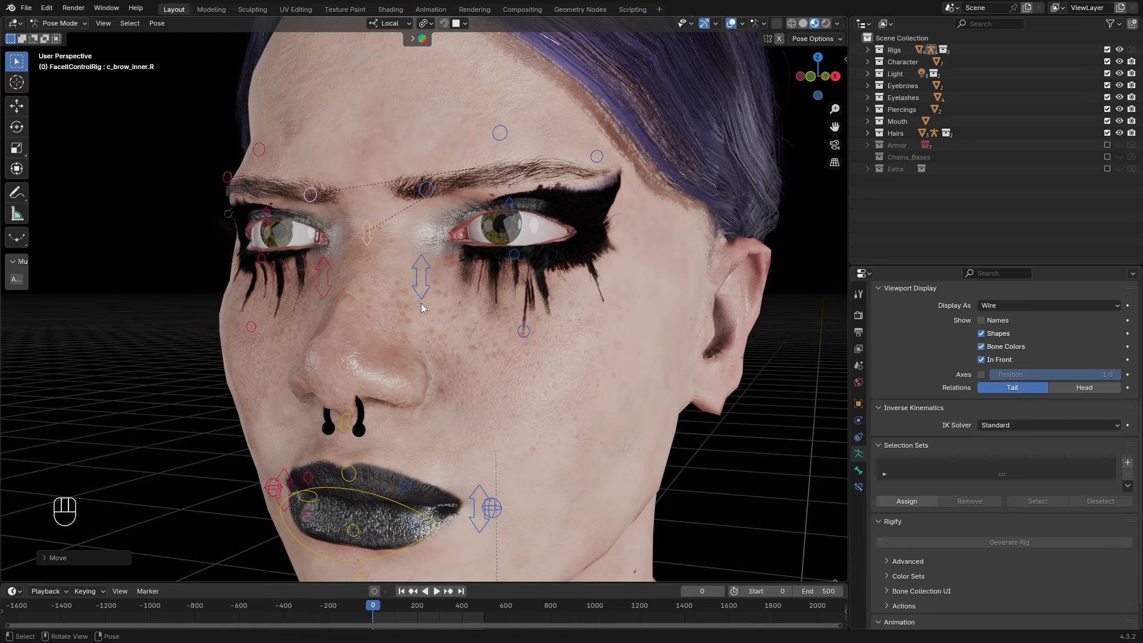
Try moving the left and right nose sneer controls upward together, and cancel the move
{"action": "left_click", "coordinate": [426, 292]}
{"action": "left_click", "coordinate": [335, 288], "text": "shift"}
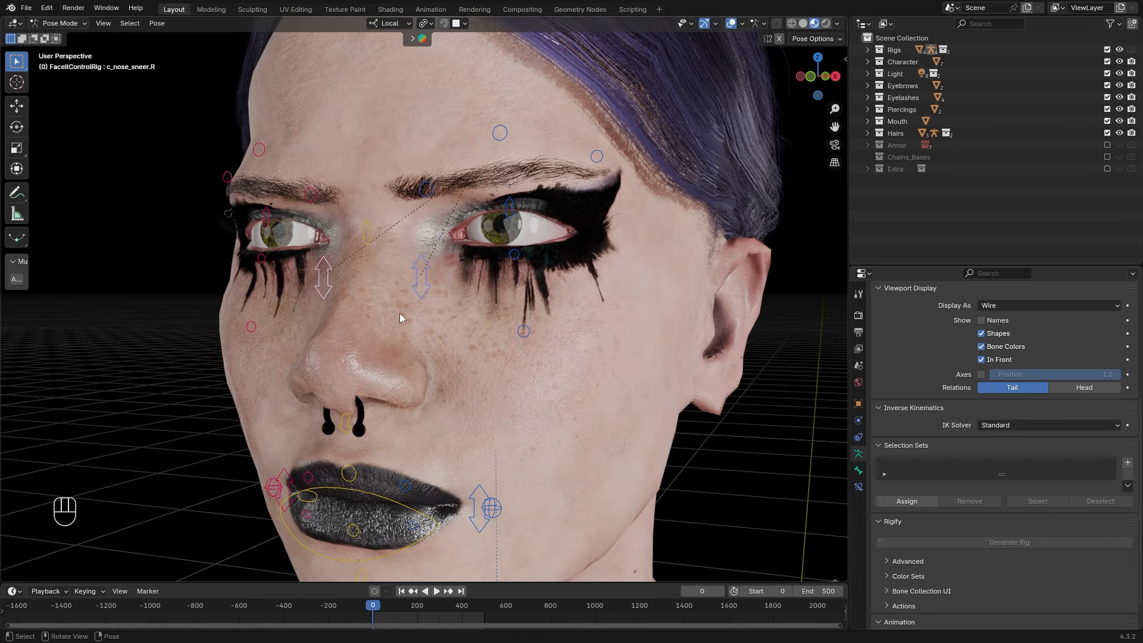
{"action": "key", "text": "g"}
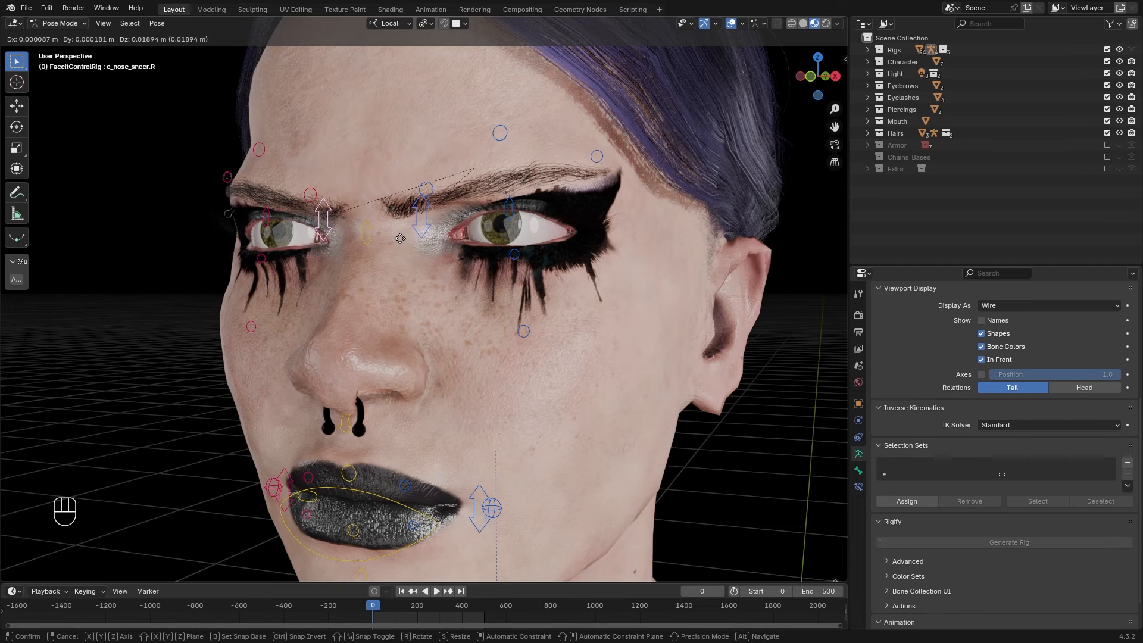
{"action": "right_click", "coordinate": [400, 238]}
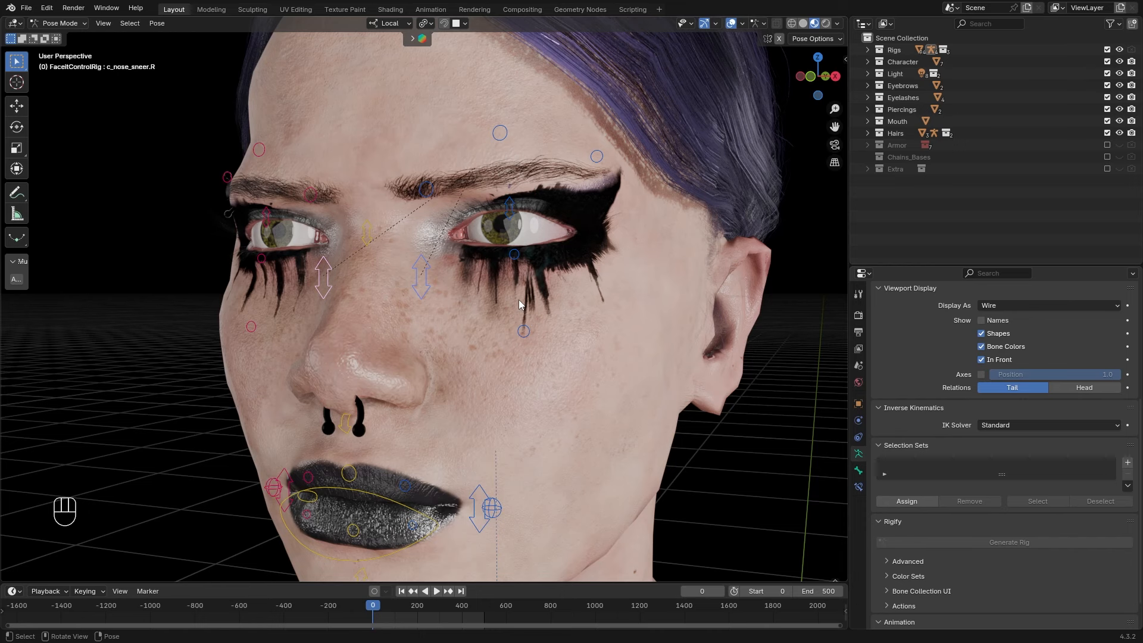
Raise both eyebrows by moving the right and left brow master controls upward
{"action": "key", "text": "g"}
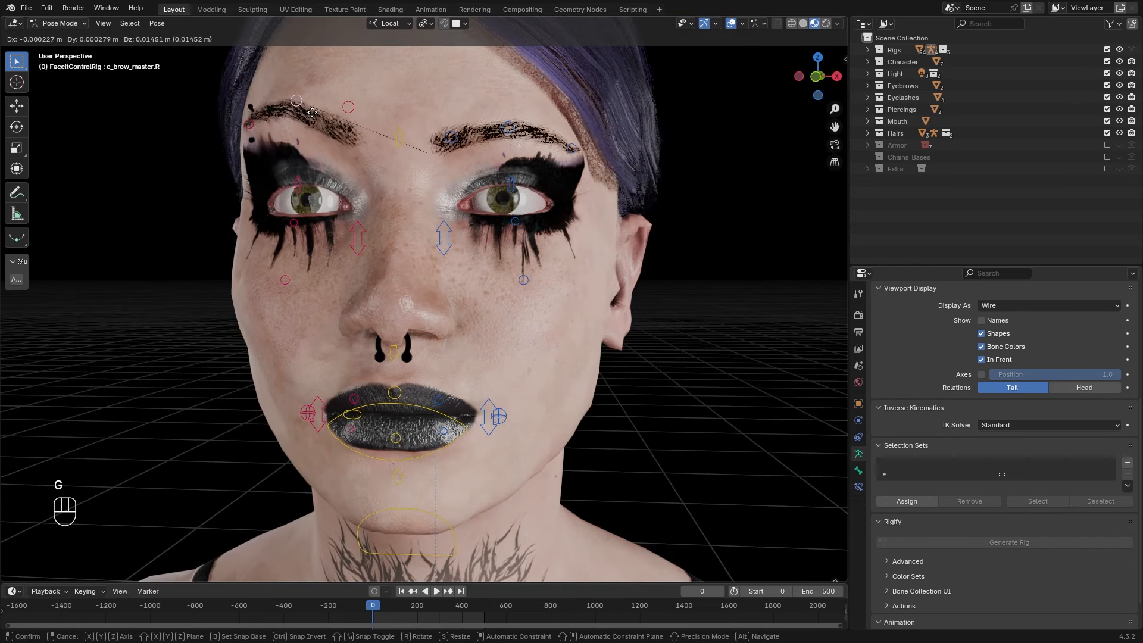
{"action": "left_click", "coordinate": [519, 120]}
{"action": "left_click", "coordinate": [516, 130]}
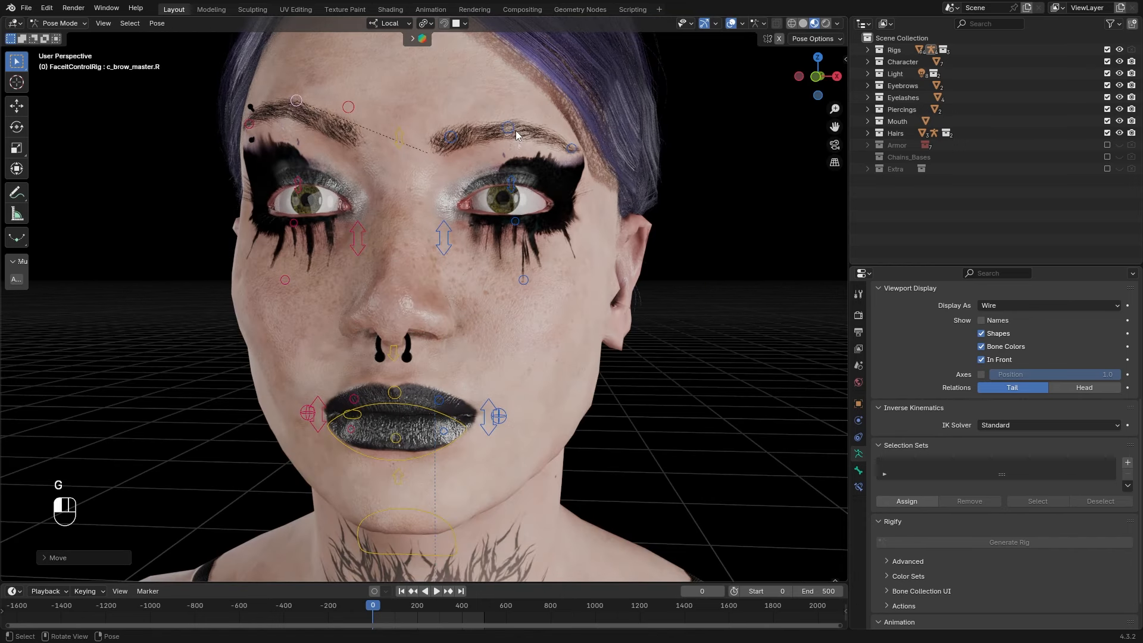
{"action": "key", "text": "g"}
{"action": "left_click", "coordinate": [528, 77]}
{"action": "scroll", "coordinate": [535, 183], "scroll_direction": "down", "scroll_amount": 1}
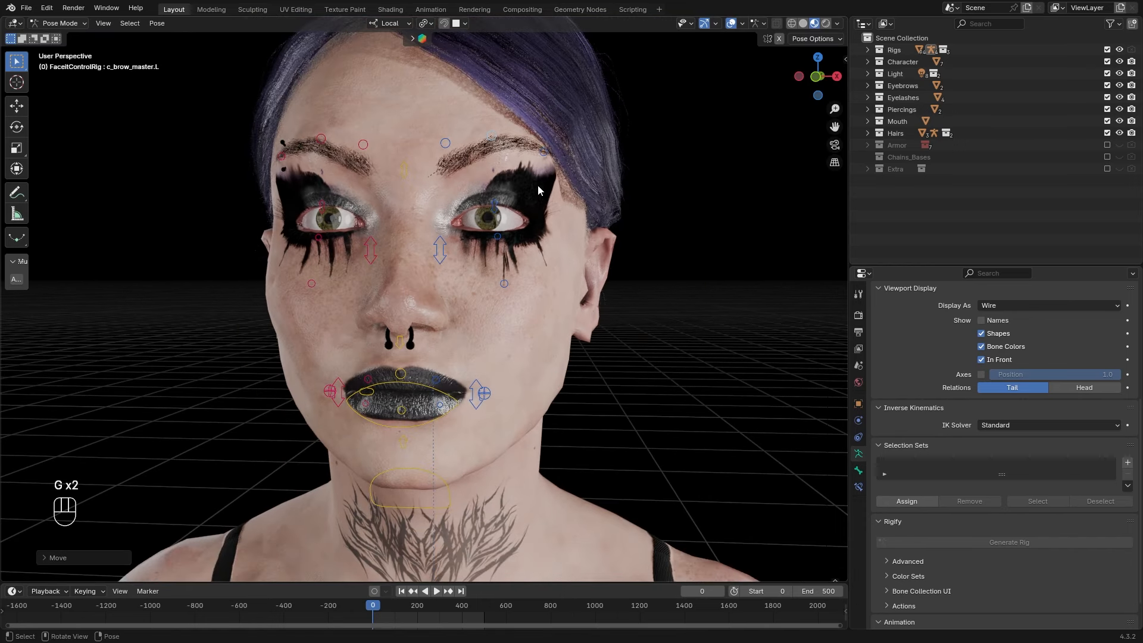
{"action": "middle_click_drag", "start_coordinate": [538, 184], "coordinate": [556, 189]}
Select the Low_Poly_Char_Single mesh and expand its Armature modifier settings
{"action": "left_click", "coordinate": [556, 188]}
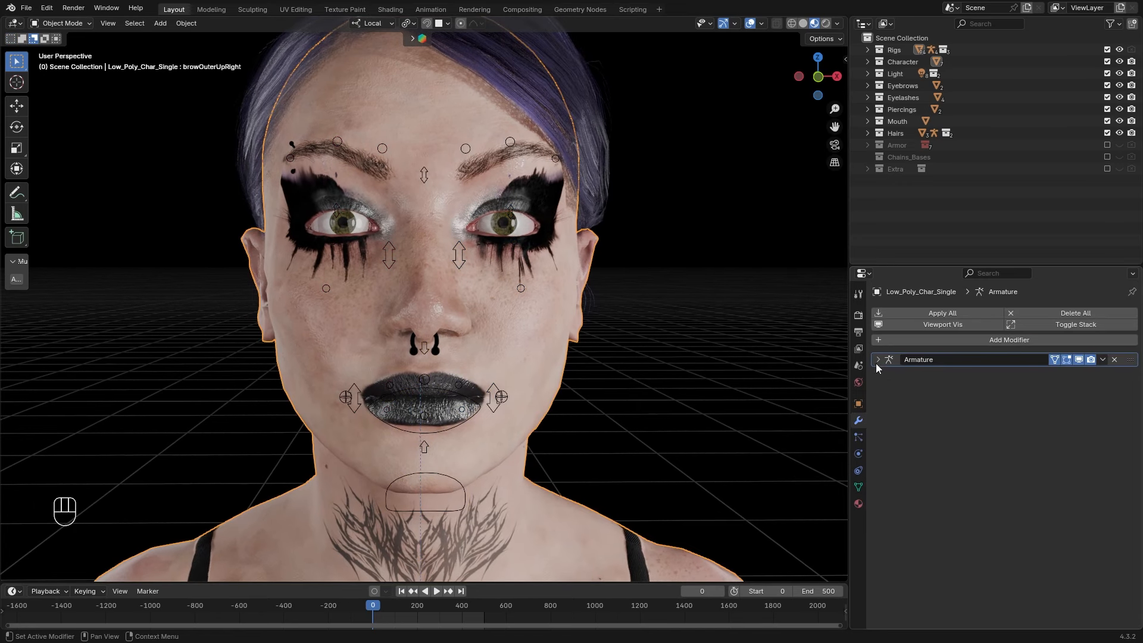
{"action": "left_click", "coordinate": [878, 360]}
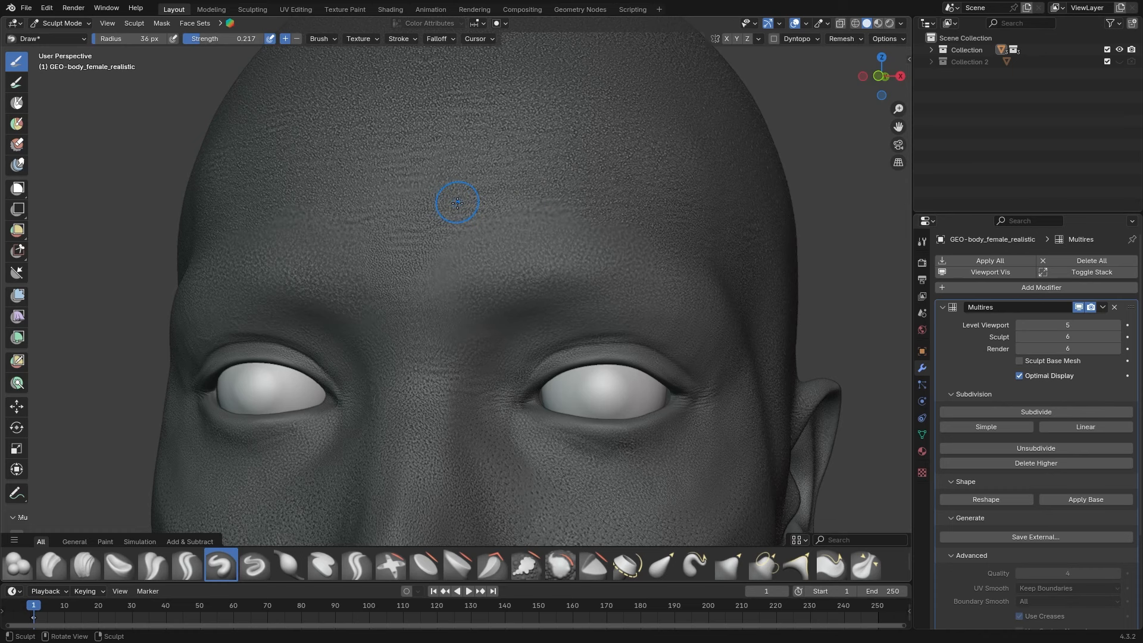
Sculpt horizontal wrinkles across the forehead of GEO-body_female_realistic with the Draw brush and smooth the area beside them
{"action": "left_click_drag", "start_coordinate": [457, 203], "coordinate": [541, 188]}
{"action": "left_click_drag", "start_coordinate": [626, 169], "coordinate": [646, 171]}
{"action": "middle_click_drag", "start_coordinate": [425, 209], "coordinate": [408, 208]}
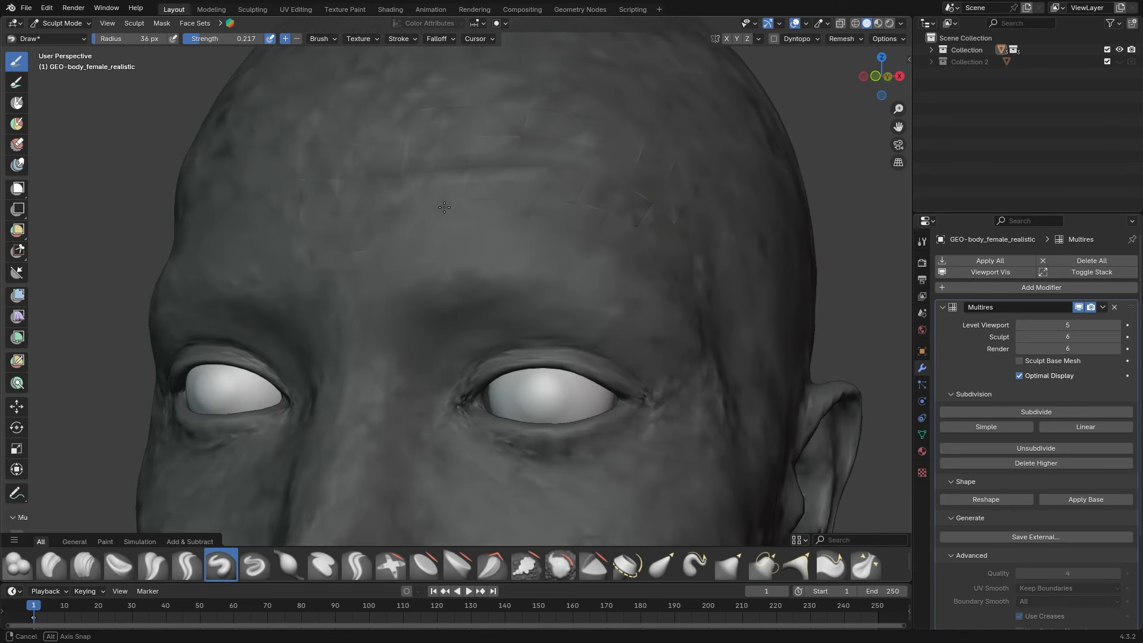
{"action": "left_click_drag", "start_coordinate": [408, 157], "coordinate": [618, 144]}
{"action": "left_click_drag", "start_coordinate": [435, 149], "coordinate": [619, 143]}
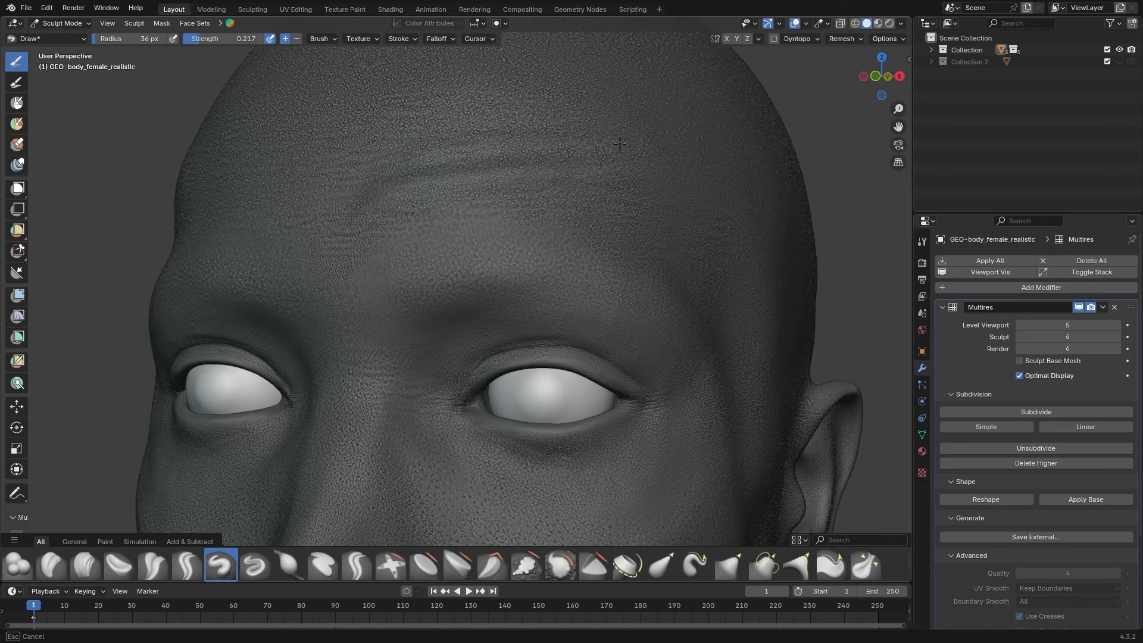
{"action": "mouse_move", "coordinate": [632, 229]}
{"action": "left_mouse_down", "text": "shift"}
{"action": "mouse_move", "coordinate": [613, 227]}
{"action": "mouse_move", "coordinate": [643, 229]}
{"action": "mouse_move", "coordinate": [517, 230]}
{"action": "mouse_move", "coordinate": [637, 241]}
{"action": "left_mouse_up", "text": "shift"}
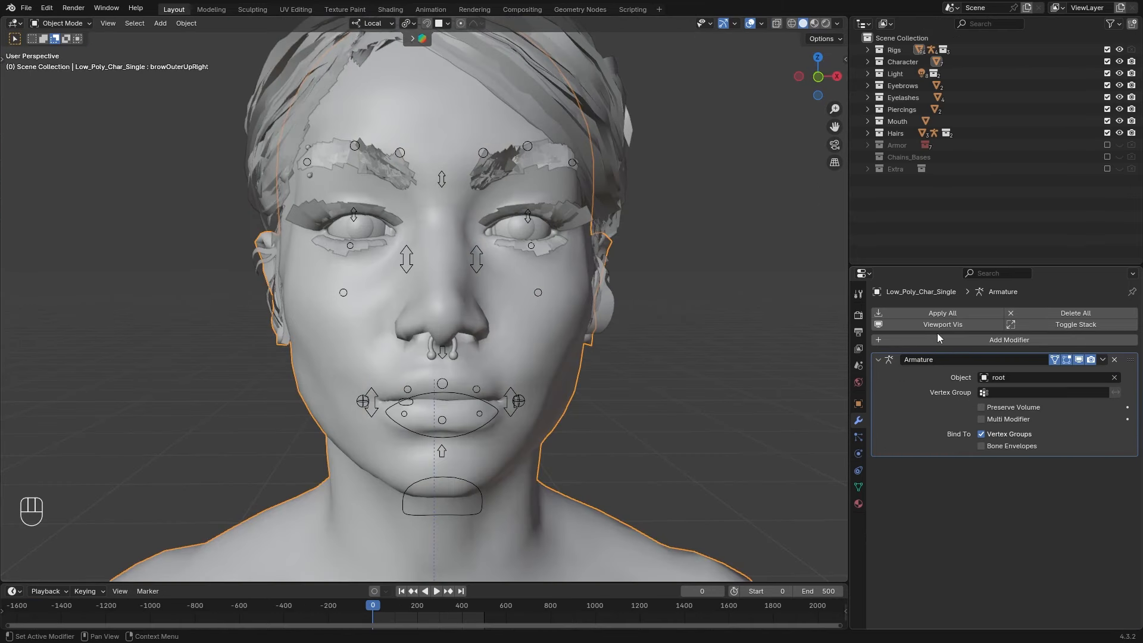
Add a Multiresolution modifier to Low_Poly_Char_Single and subdivide it twice
{"action": "left_click", "coordinate": [937, 337]}
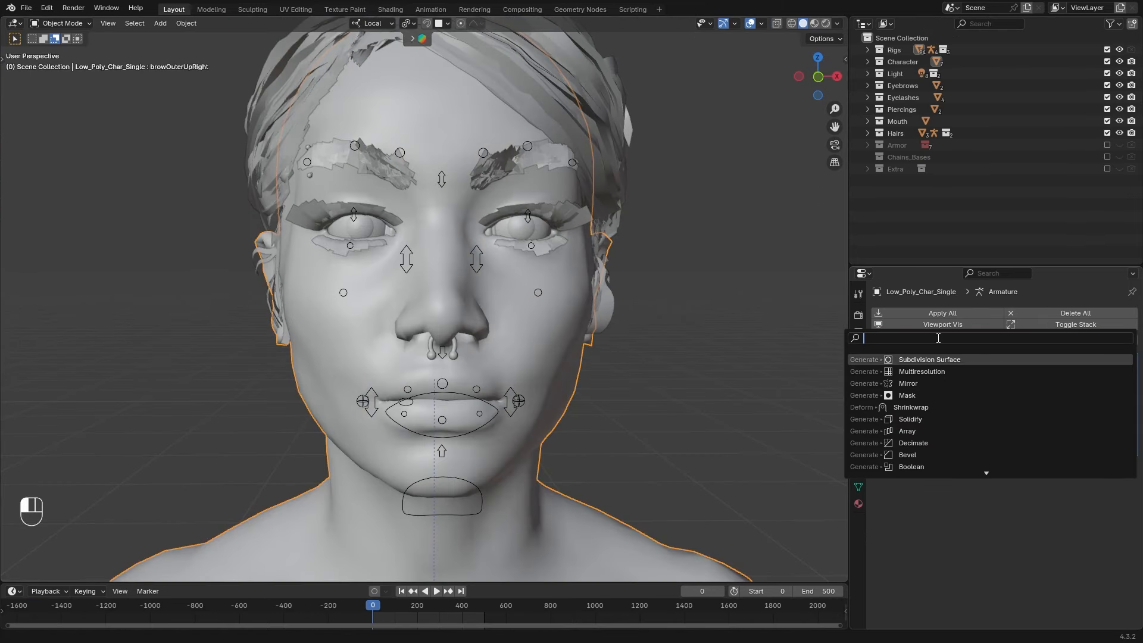
{"action": "type", "text": "multi"}
{"action": "left_click", "coordinate": [932, 360]}
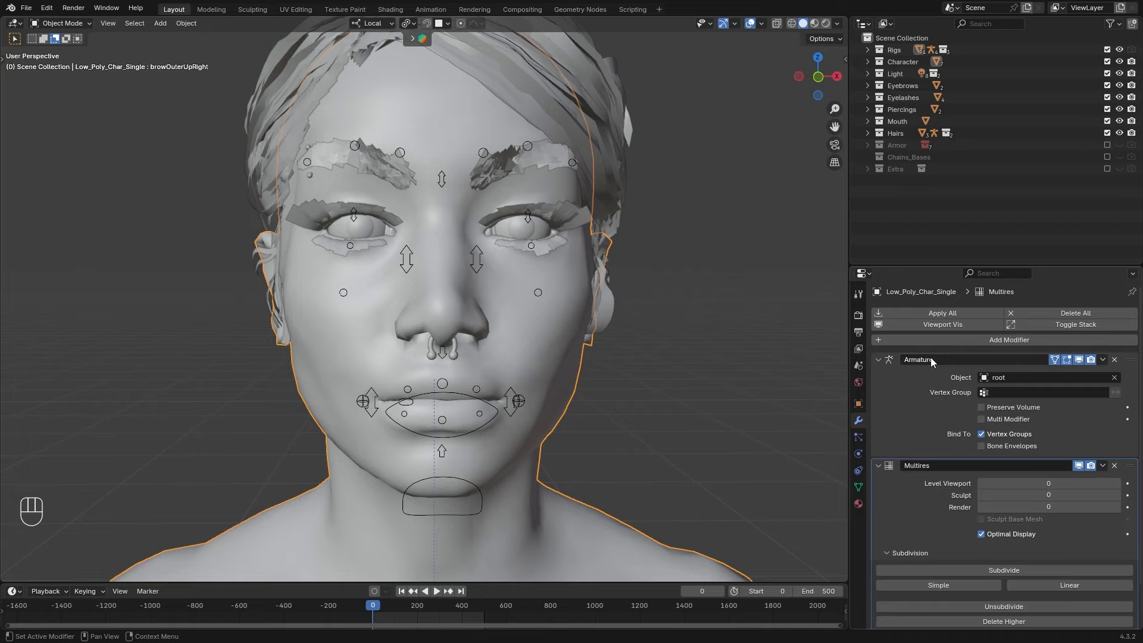
{"action": "left_click", "coordinate": [1003, 569]}
{"action": "left_click", "coordinate": [1004, 570]}
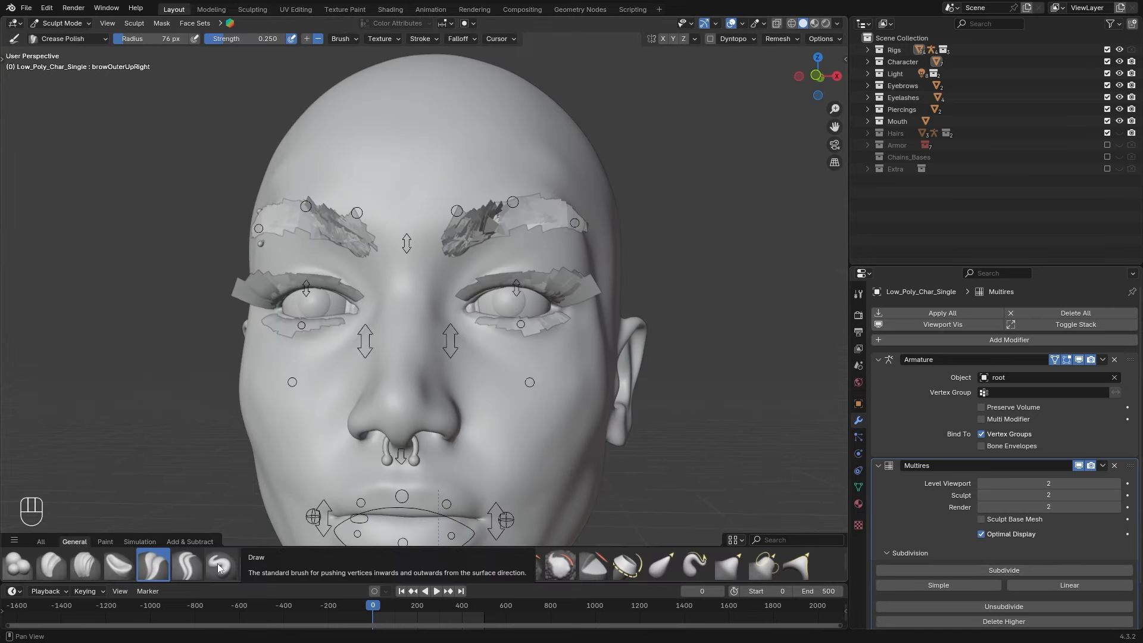
Sculpt horizontal wrinkles above the left eyebrow with the Draw brush at a 33 px radius, and choose the Crease Polish brush
{"action": "left_click", "coordinate": [222, 562]}
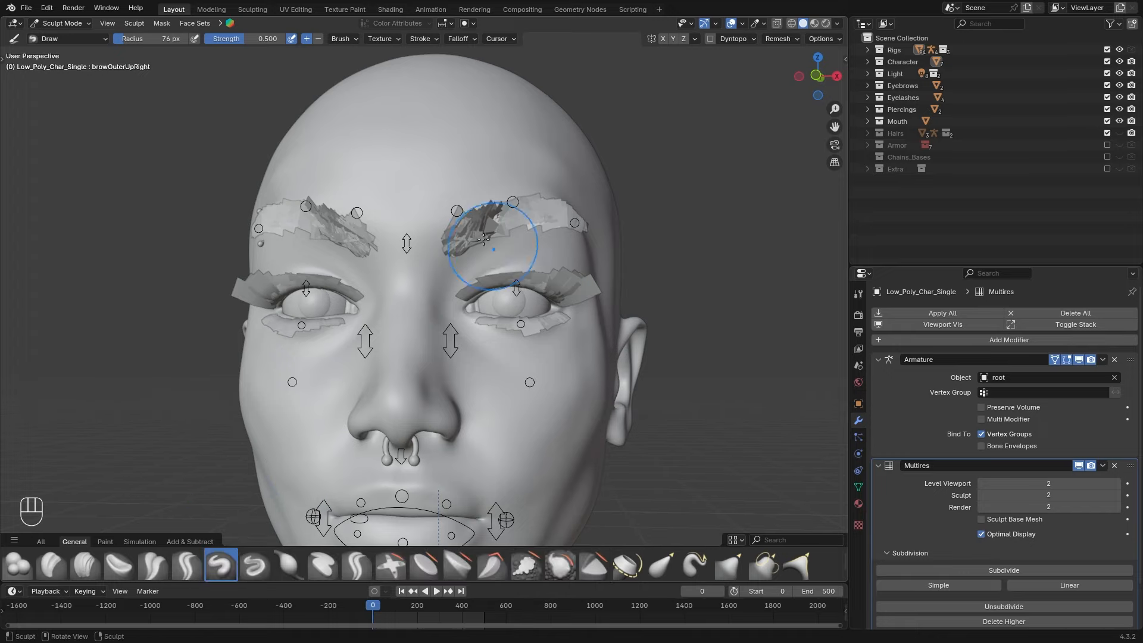
{"action": "key", "text": "f"}
{"action": "left_click", "coordinate": [449, 209]}
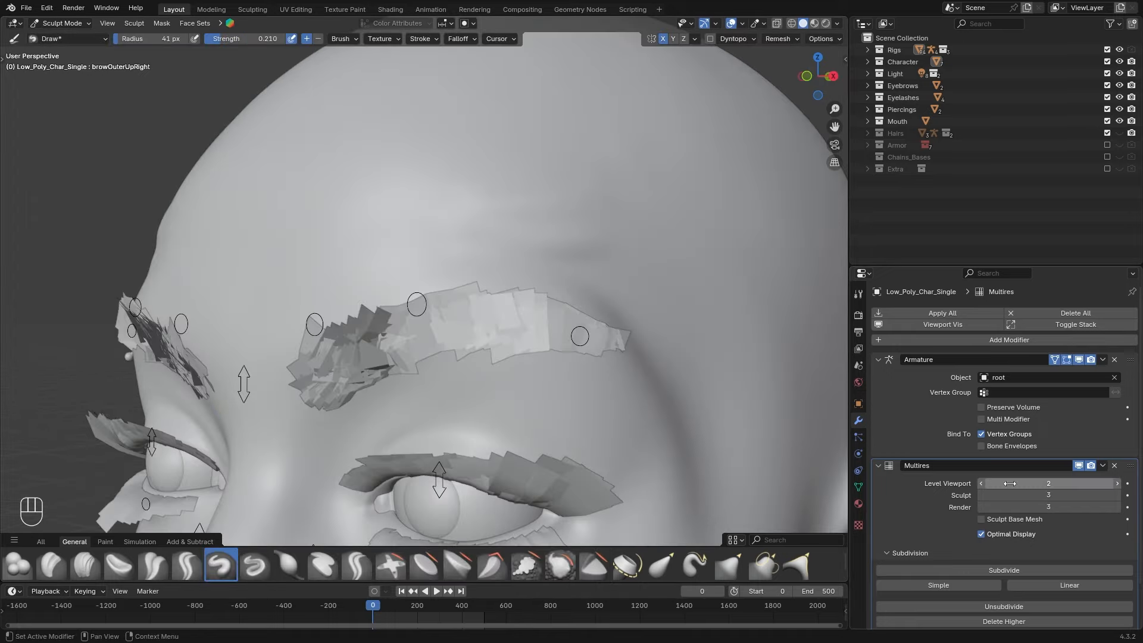
{"action": "key", "text": "f"}
{"action": "left_click", "coordinate": [518, 184]}
{"action": "left_click_drag", "start_coordinate": [430, 183], "coordinate": [628, 162]}
{"action": "mouse_move", "coordinate": [497, 212]}
{"action": "left_mouse_down"}
{"action": "mouse_move", "coordinate": [654, 199]}
{"action": "mouse_move", "coordinate": [637, 204]}
{"action": "left_mouse_up"}
{"action": "middle_click_drag", "start_coordinate": [627, 222], "coordinate": [635, 223]}
{"action": "left_click_drag", "start_coordinate": [524, 198], "coordinate": [631, 201]}
{"action": "left_click_drag", "start_coordinate": [491, 215], "coordinate": [663, 243]}
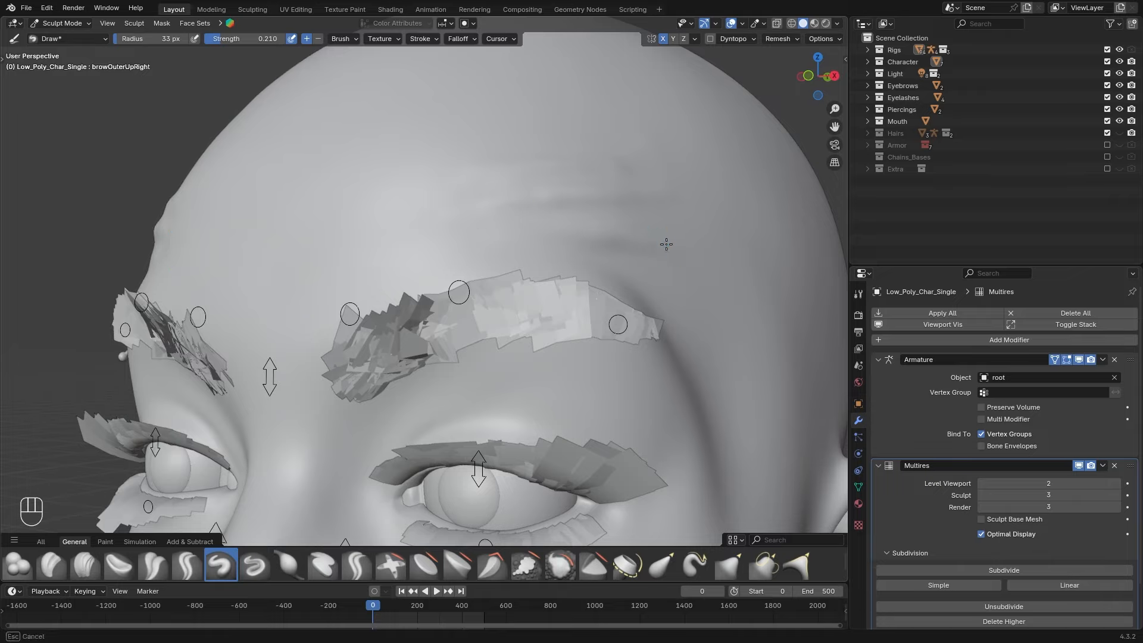
{"action": "left_click", "coordinate": [153, 565]}
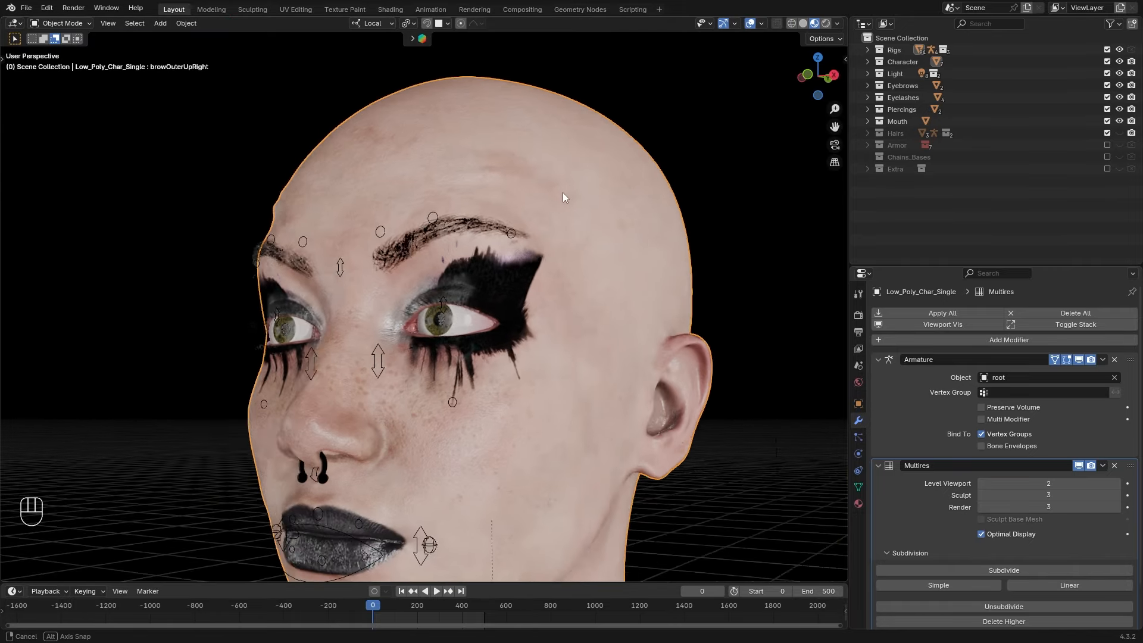
Inspect the sculpted forehead wrinkles on the textured face from several angles and save the file
{"action": "middle_click_drag", "start_coordinate": [563, 192], "coordinate": [637, 231]}
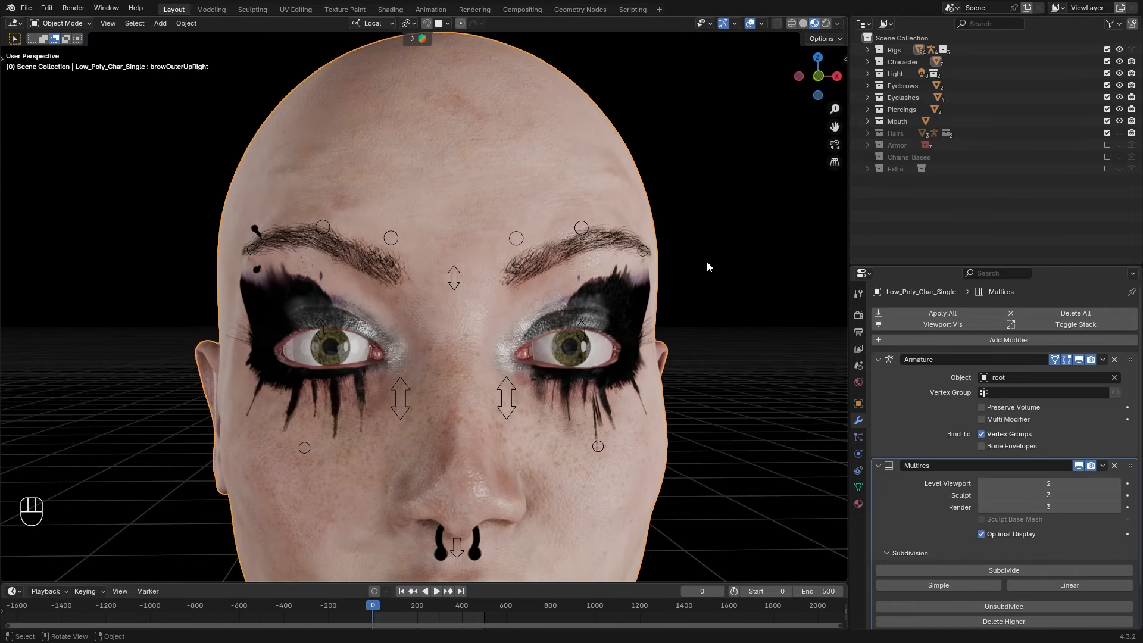
{"action": "middle_click_drag", "start_coordinate": [706, 260], "coordinate": [672, 321]}
{"action": "scroll", "coordinate": [734, 265], "scroll_direction": "down", "scroll_amount": 3}
{"action": "scroll", "coordinate": [631, 285], "scroll_direction": "up", "scroll_amount": 1}
{"action": "left_click", "coordinate": [26, 8]}
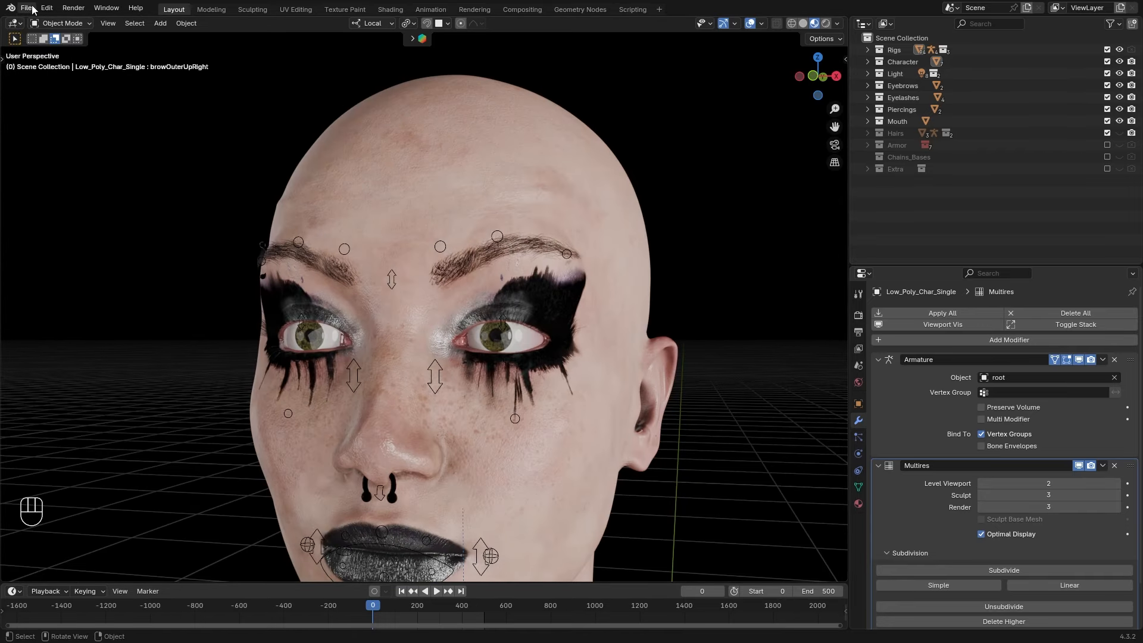
{"action": "left_click", "coordinate": [32, 8]}
{"action": "left_click", "coordinate": [42, 87]}
{"action": "middle_click_drag", "start_coordinate": [638, 338], "coordinate": [707, 262]}
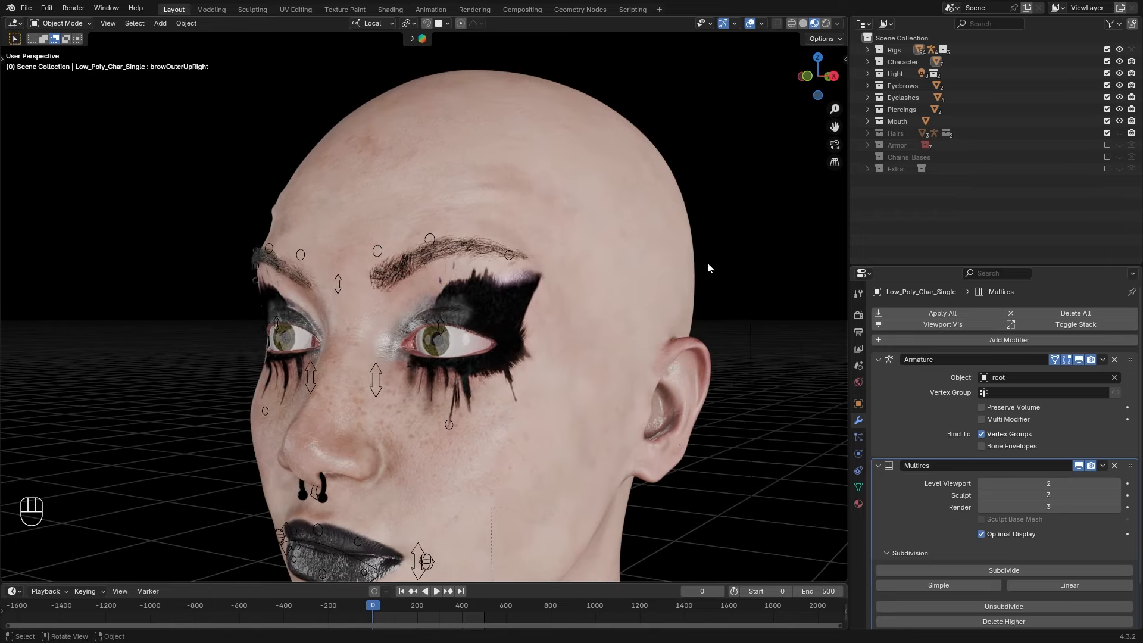
Turn off Scene World in the viewport shading to inspect the forehead wrinkles under different lighting
{"action": "left_click", "coordinate": [838, 24]}
{"action": "left_click", "coordinate": [797, 93]}
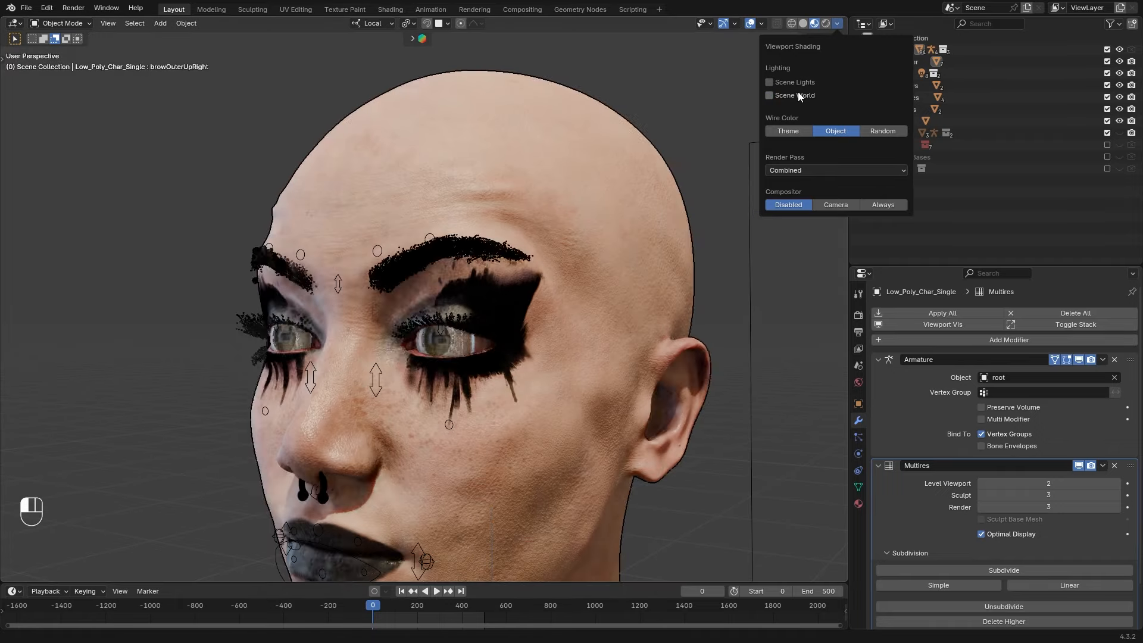
{"action": "middle_click_drag", "start_coordinate": [541, 184], "coordinate": [612, 238]}
Select FaceitControlRig, switch it to Pose Mode and start moving the control between the eyebrows
{"action": "left_click", "coordinate": [612, 238]}
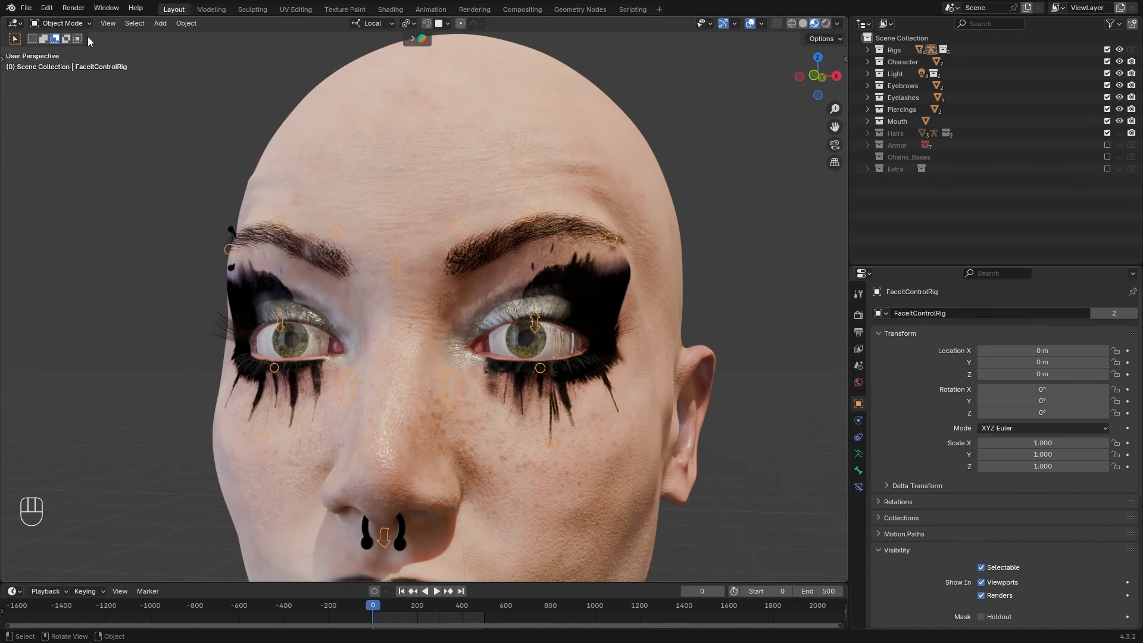
{"action": "left_click", "coordinate": [60, 23]}
{"action": "left_click", "coordinate": [57, 51]}
{"action": "left_click", "coordinate": [398, 275]}
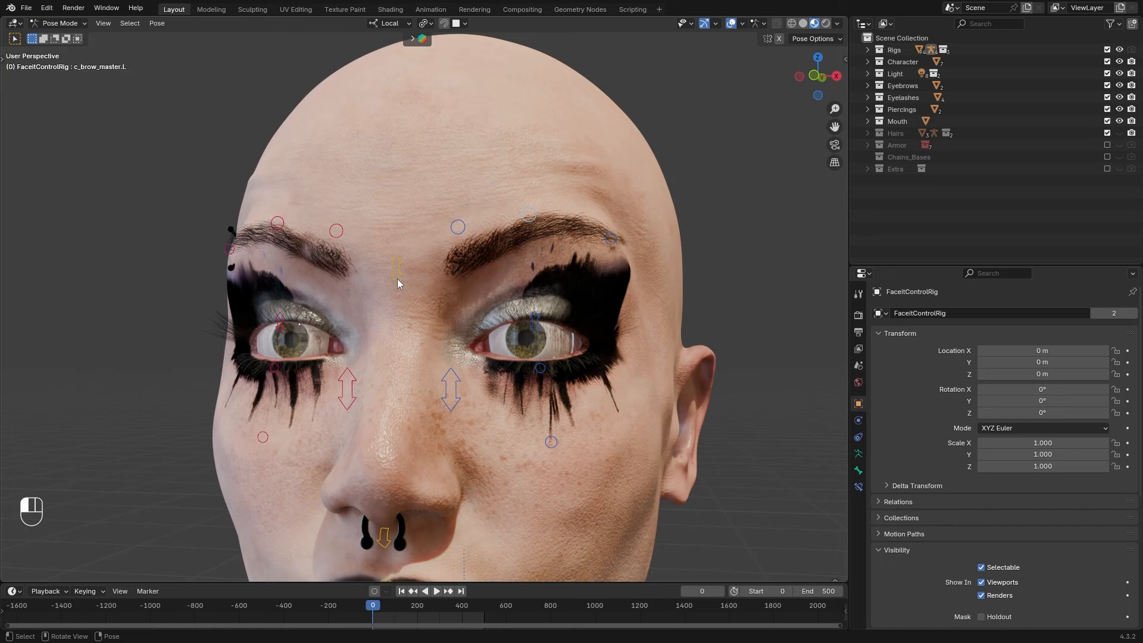
{"action": "key", "text": "g"}
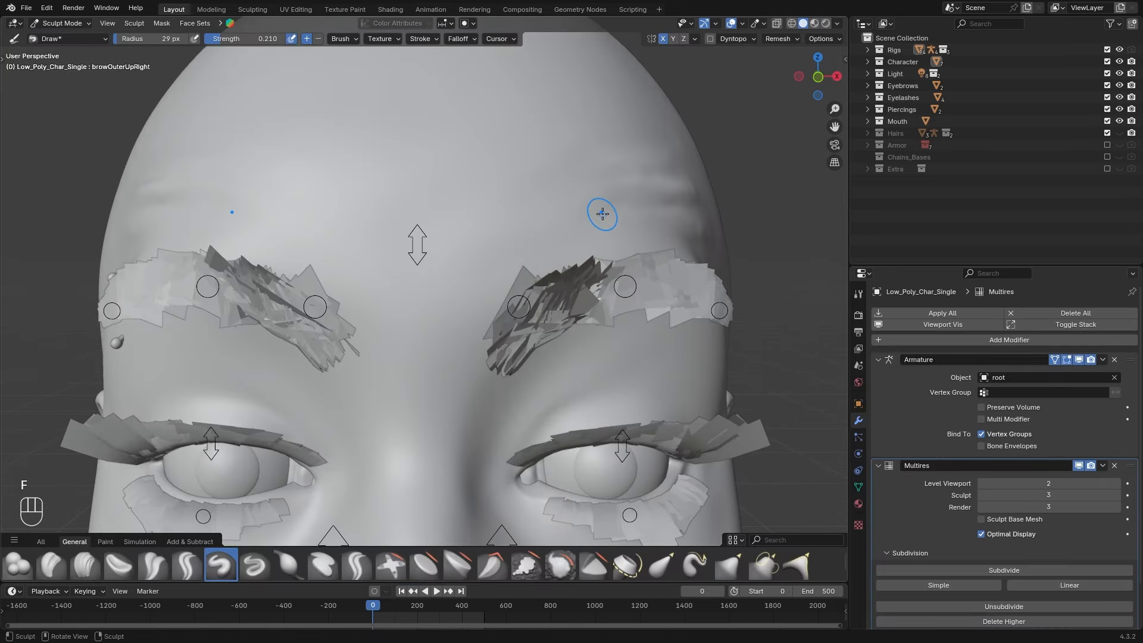
Sculpt wrinkle strokes from above the left eyebrow toward the middle of the forehead with the Draw brush
{"action": "left_click_drag", "start_coordinate": [608, 215], "coordinate": [500, 225]}
{"action": "left_click_drag", "start_coordinate": [567, 219], "coordinate": [488, 227]}
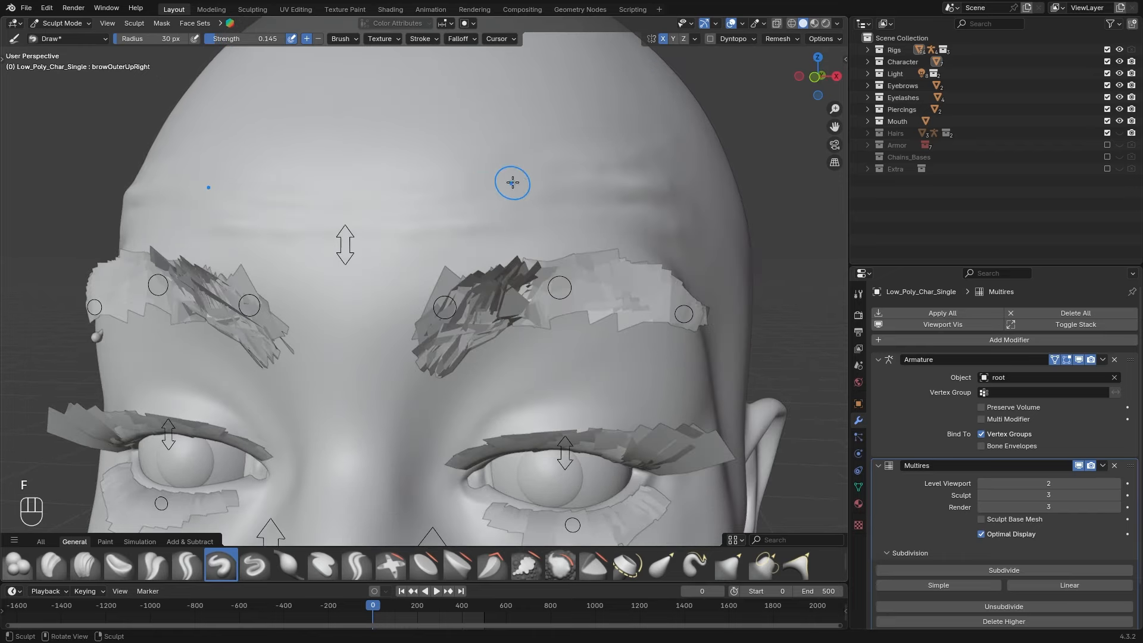
{"action": "mouse_move", "coordinate": [469, 250]}
{"action": "middle_mouse_down"}
{"action": "mouse_move", "coordinate": [328, 283]}
{"action": "mouse_move", "coordinate": [502, 176]}
{"action": "mouse_move", "coordinate": [547, 165]}
{"action": "middle_mouse_up"}
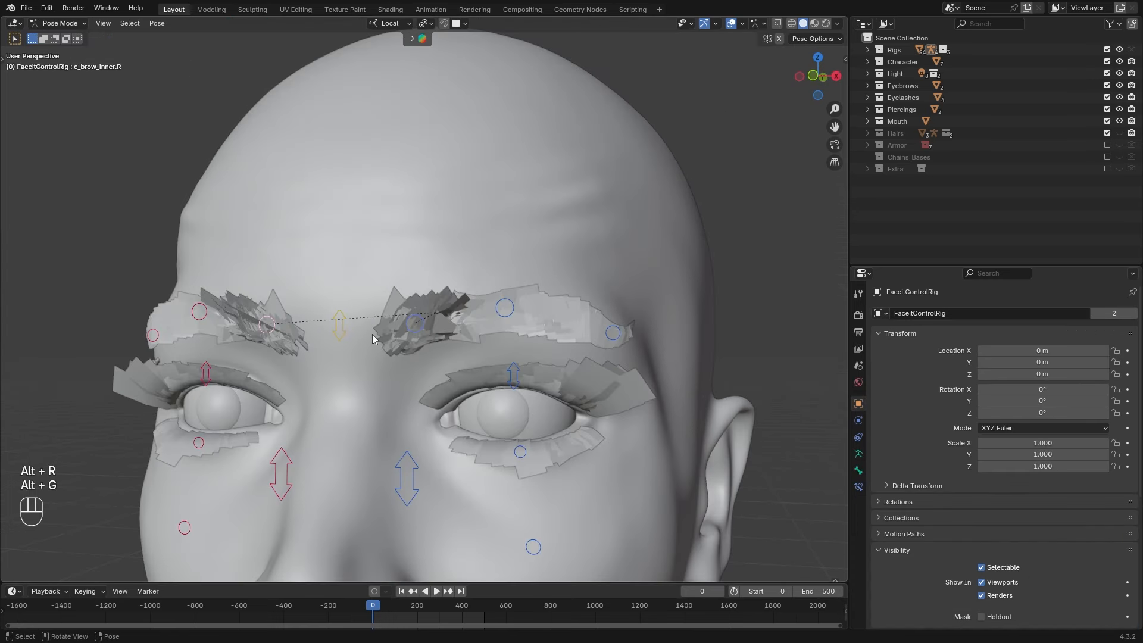
Move the inner eyebrow controls of FaceitControlRig downward into a frown
{"action": "key", "text": "g"}
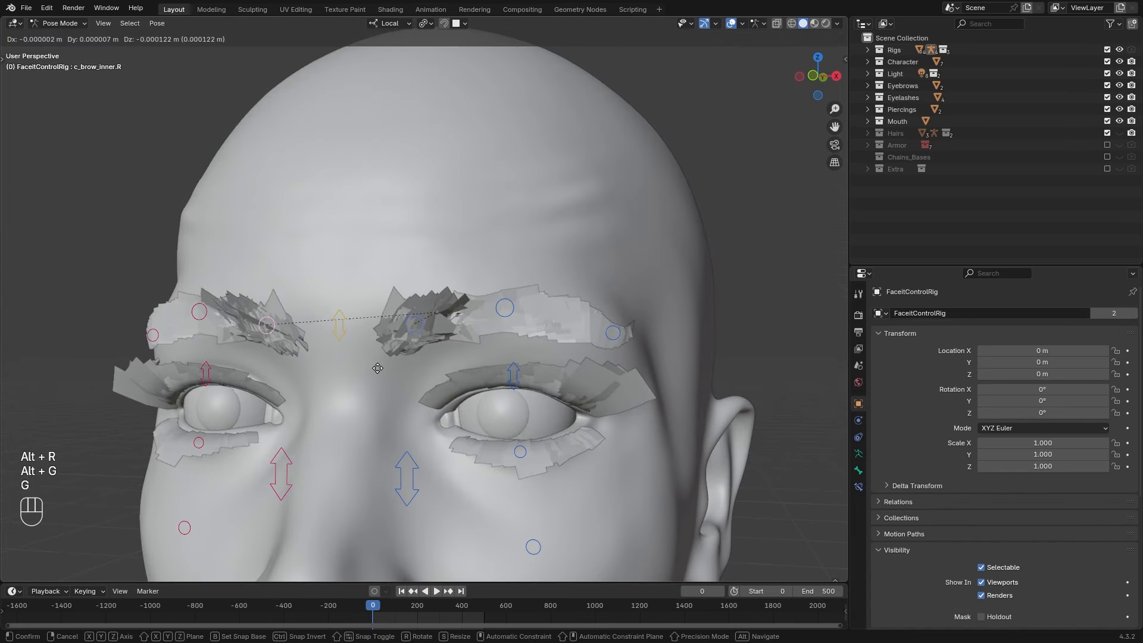
{"action": "left_click", "coordinate": [376, 384]}
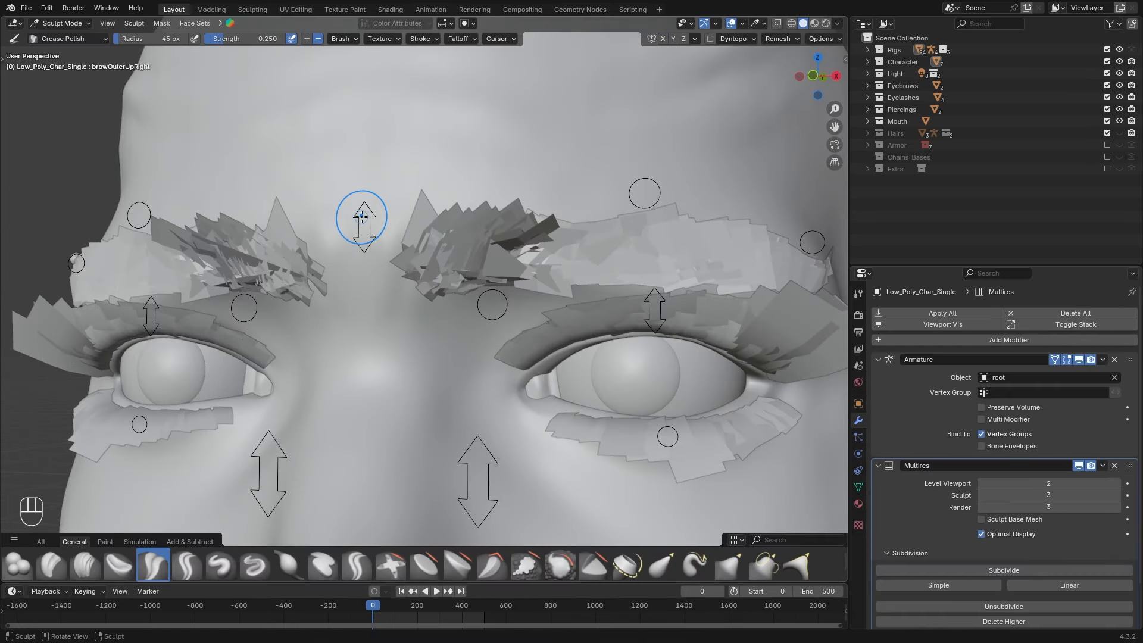
Sculpt vertical frown creases between the eyebrows with the Crease Polish brush and save the file
{"action": "left_click_drag", "start_coordinate": [362, 219], "coordinate": [358, 308]}
{"action": "left_click_drag", "start_coordinate": [363, 221], "coordinate": [364, 298]}
{"action": "middle_click_drag", "start_coordinate": [390, 277], "coordinate": [439, 265]}
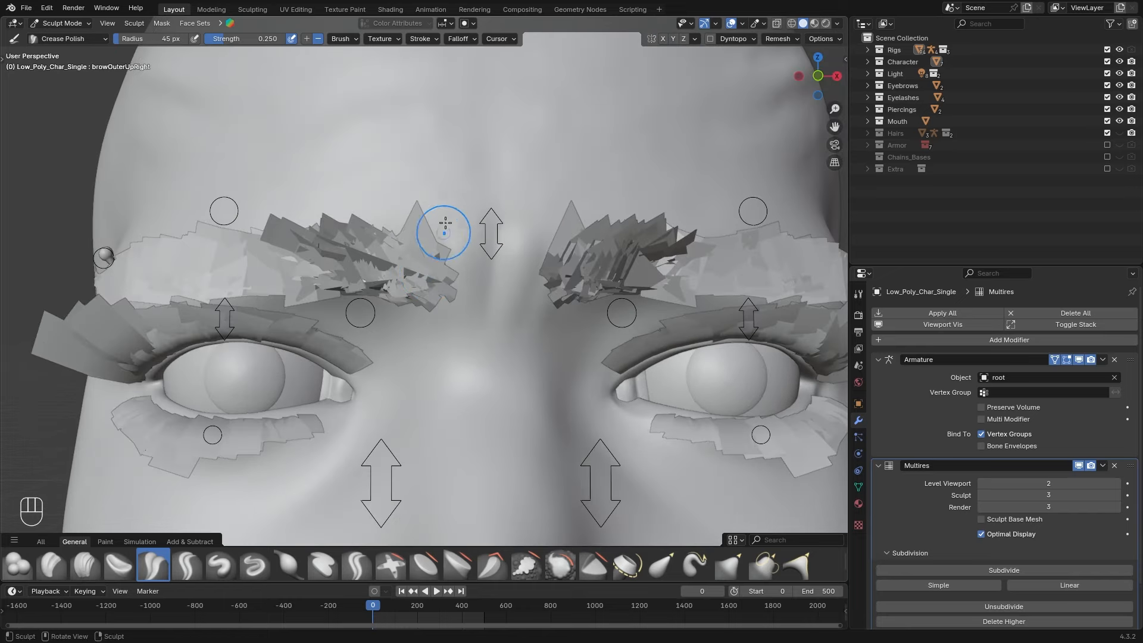
{"action": "left_click_drag", "start_coordinate": [493, 237], "coordinate": [493, 332]}
{"action": "middle_click_drag", "start_coordinate": [513, 333], "coordinate": [482, 327]}
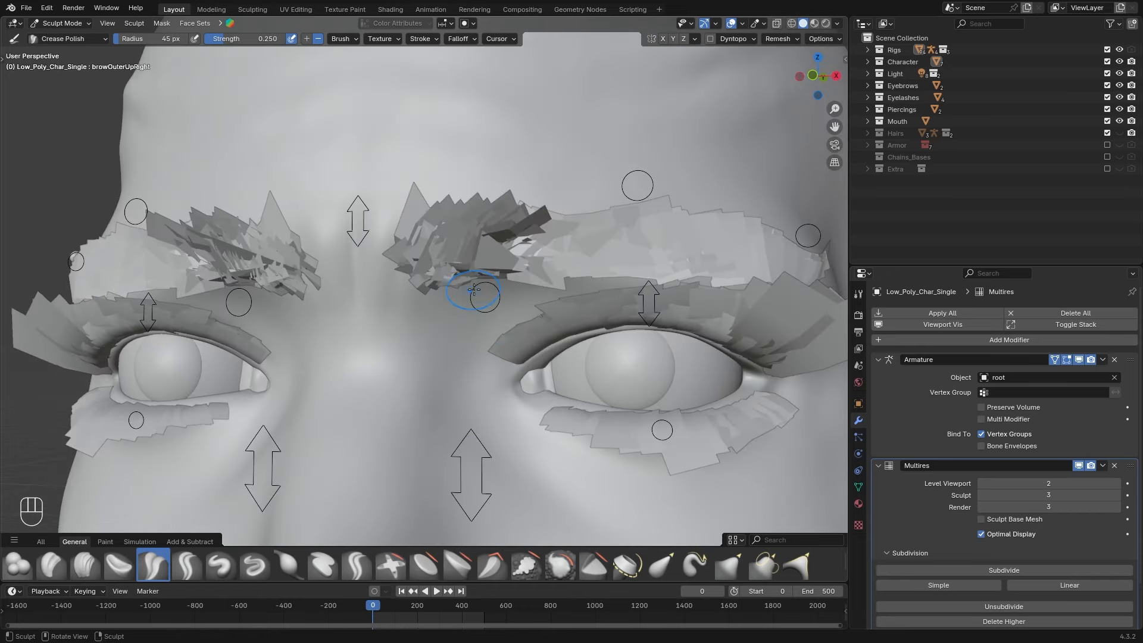
{"action": "scroll", "coordinate": [458, 309], "scroll_direction": "down", "scroll_amount": 5}
{"action": "left_click", "coordinate": [26, 8]}
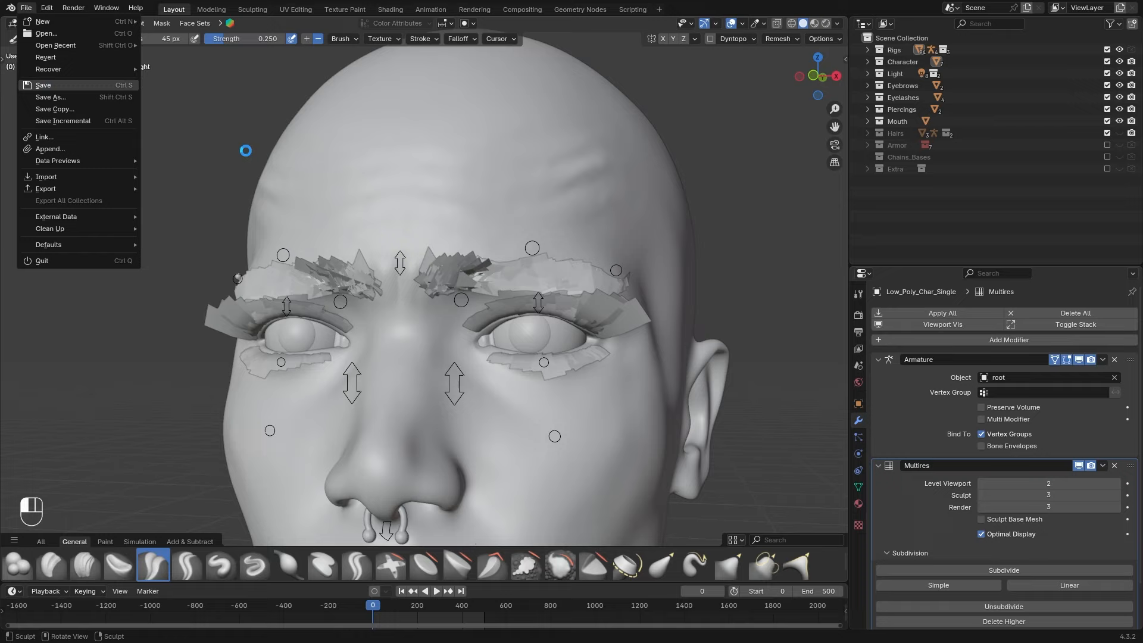
Subdivide the Multires modifier up to level 6 and set its viewport level to 0
{"action": "left_click", "coordinate": [981, 567]}
{"action": "left_click", "coordinate": [981, 567]}
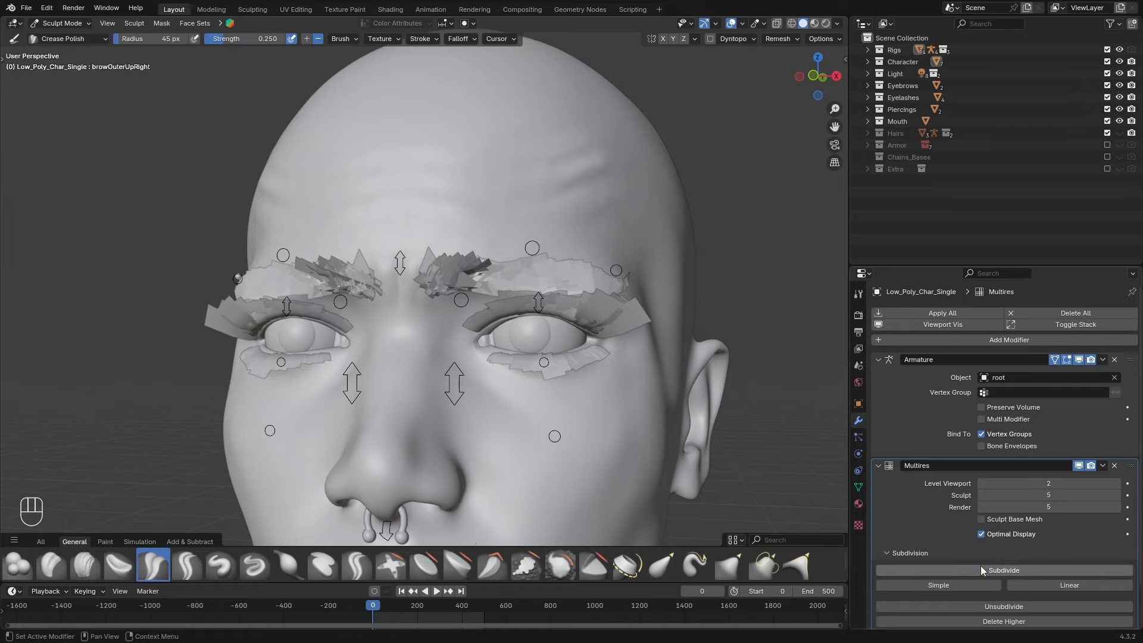
{"action": "left_click", "coordinate": [981, 569]}
{"action": "left_click", "coordinate": [1034, 484]}
{"action": "type", "text": "0"}
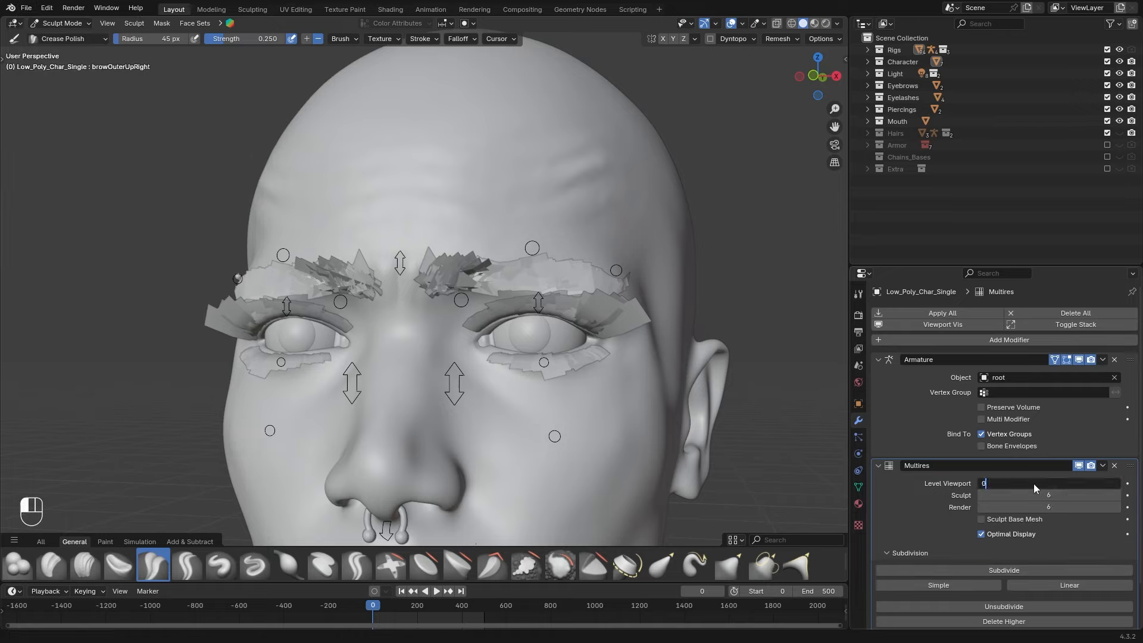
{"action": "key", "text": "Return"}
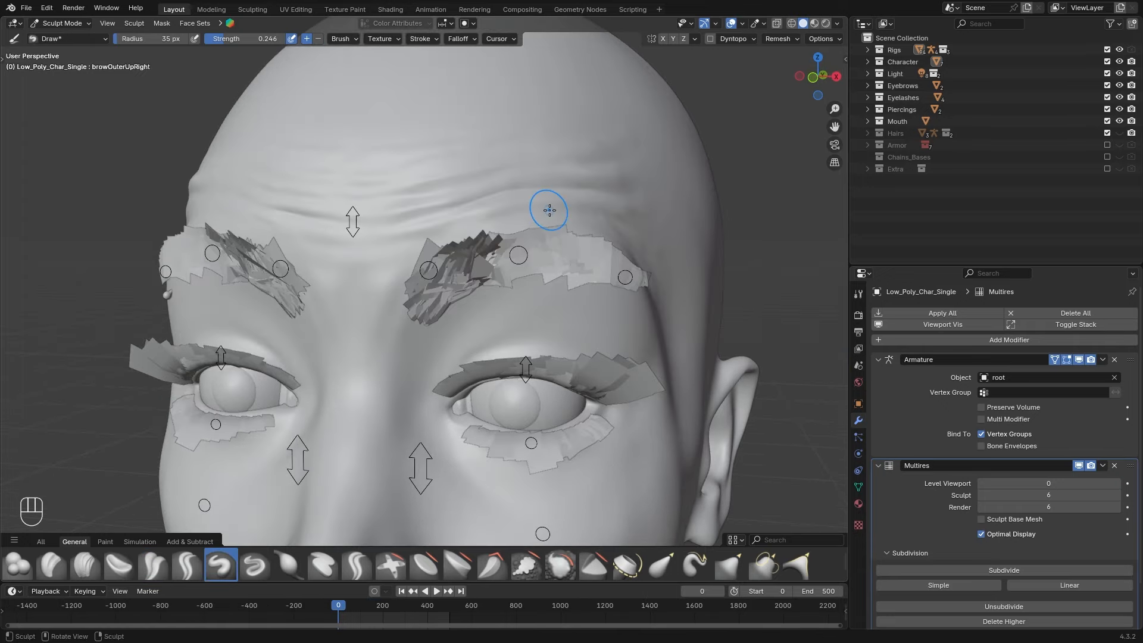
Return the mesh to Object Mode and set up a UV Editor beside the 3D viewport
{"action": "middle_click_drag", "start_coordinate": [544, 209], "coordinate": [651, 260]}
{"action": "scroll", "coordinate": [609, 246], "scroll_direction": "down", "scroll_amount": 3}
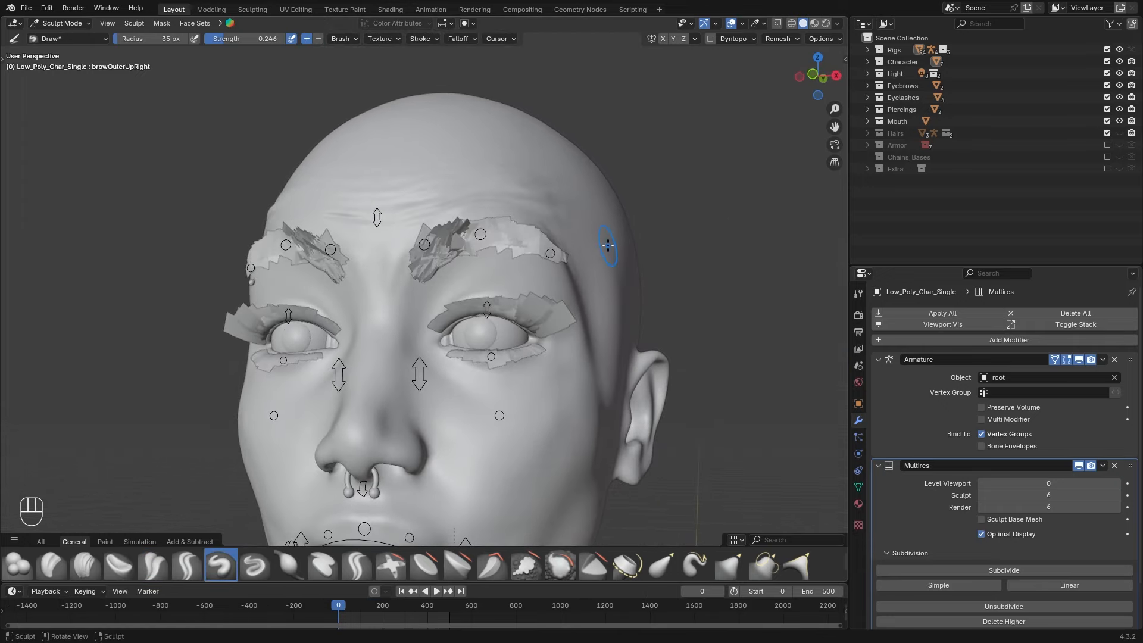
{"action": "key", "text": "ctrl+Tab"}
{"action": "left_click", "coordinate": [26, 8]}
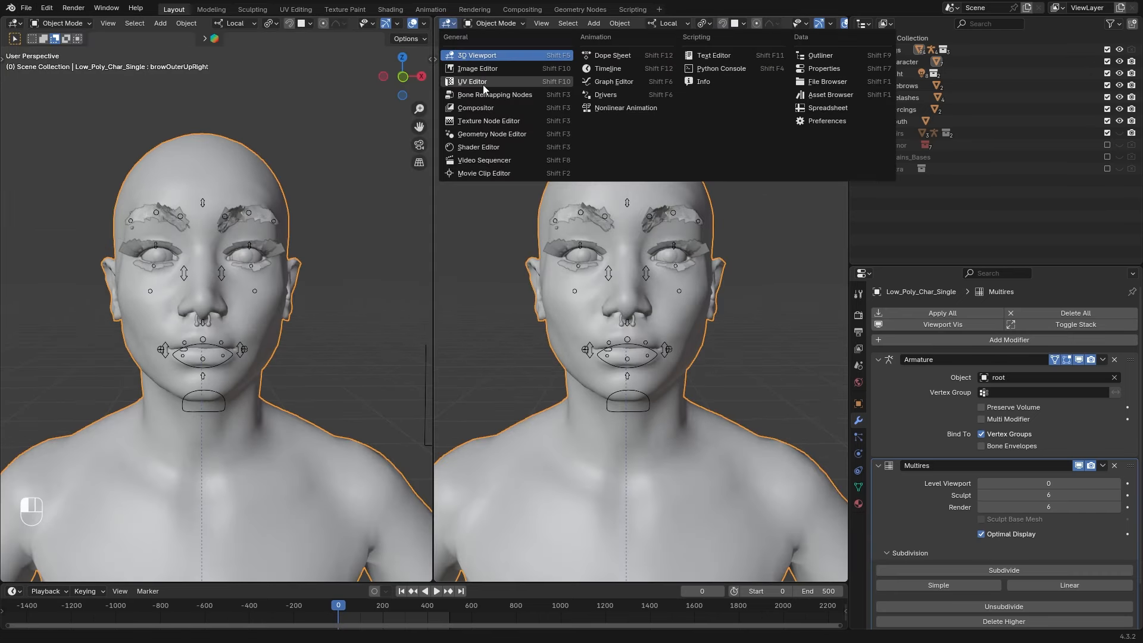
{"action": "left_click", "coordinate": [483, 80]}
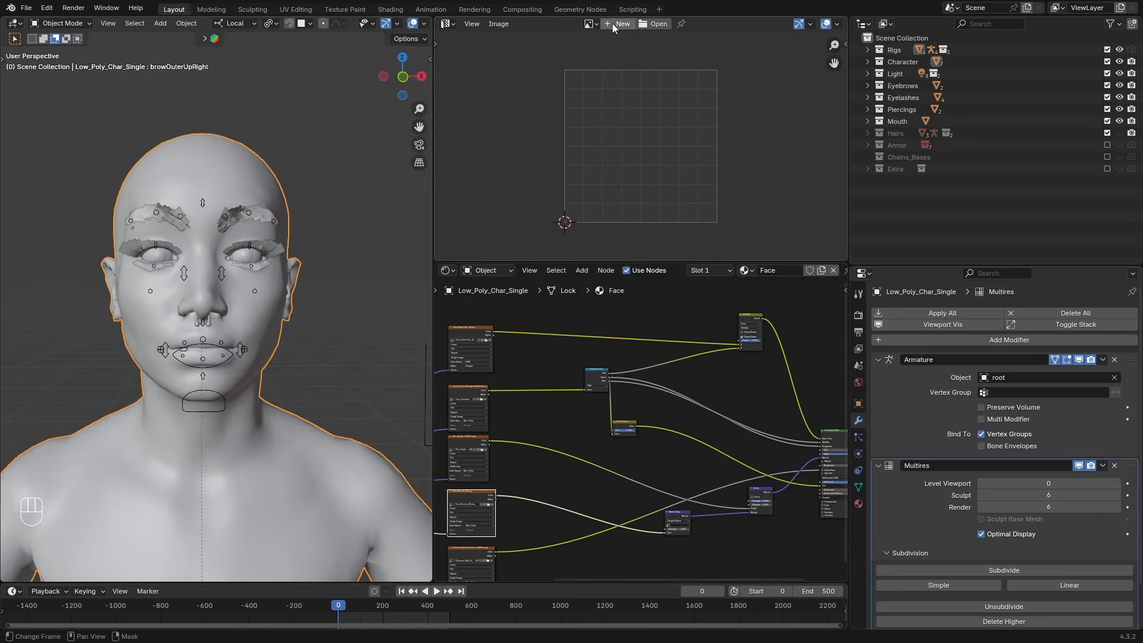
Create a blank 4096 × 4096 px image named Forehead_Wrinkle_Normal_4K
{"action": "left_click", "coordinate": [612, 23]}
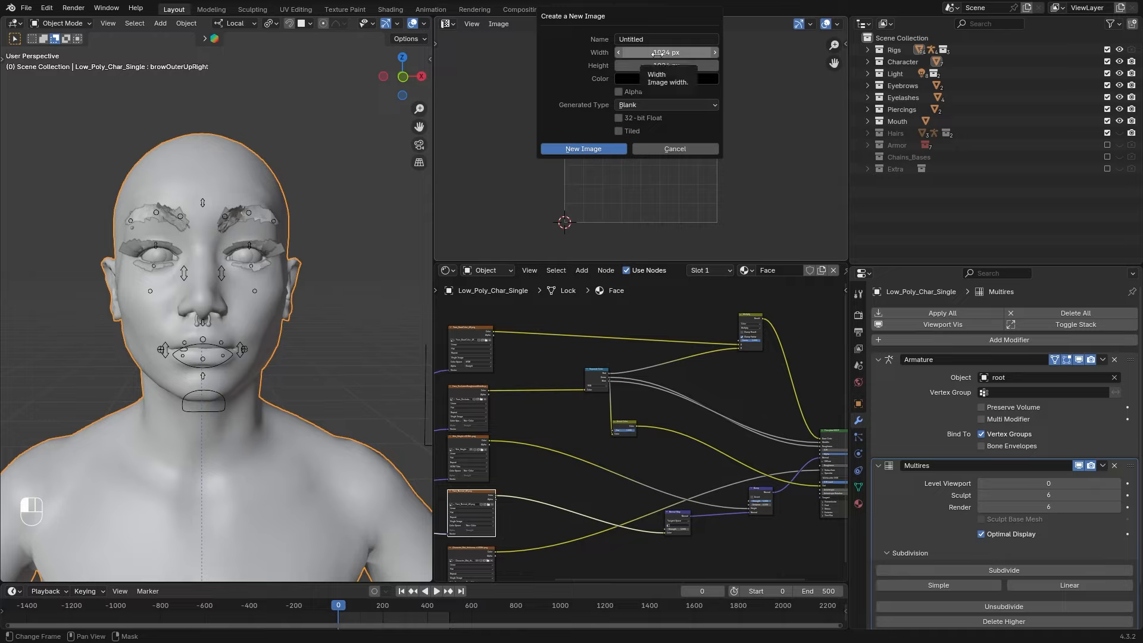
{"action": "double_click", "coordinate": [657, 54]}
{"action": "type", "text": "4096"}
{"action": "key", "text": "Return"}
{"action": "double_click", "coordinate": [667, 65]}
{"action": "type", "text": "4096"}
{"action": "key", "text": "Return"}
{"action": "double_click", "coordinate": [645, 40]}
{"action": "type", "text": "Forehead_"}
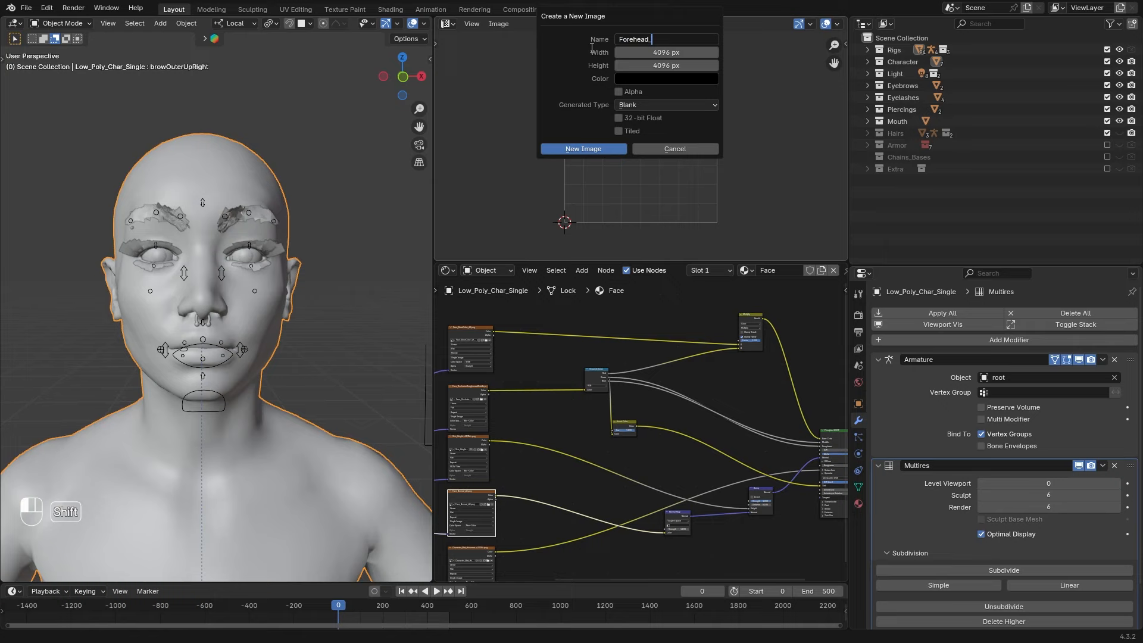
{"action": "type", "text": "Wrinkle_Normal_4K"}
{"action": "key", "text": "Return"}
{"action": "key", "text": "Return"}
Save the new image as Forehead_Wrinkle_Normal_4K.png with 16-bit color depth and Non-Color color space
{"action": "key", "text": "shift+alt+s"}
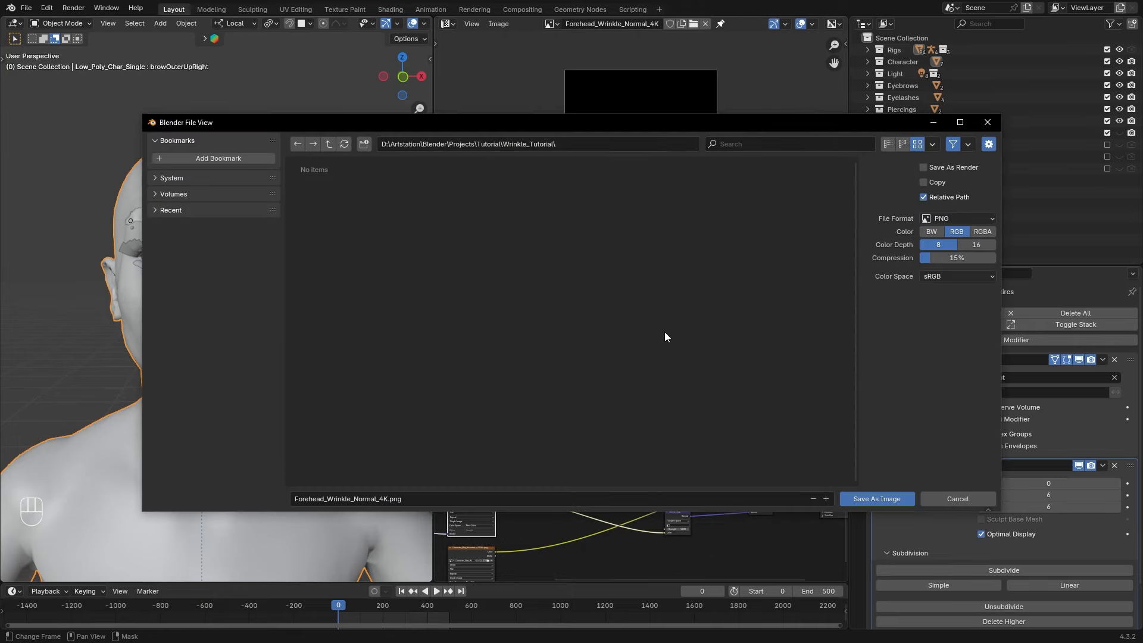
{"action": "left_click", "coordinate": [974, 244]}
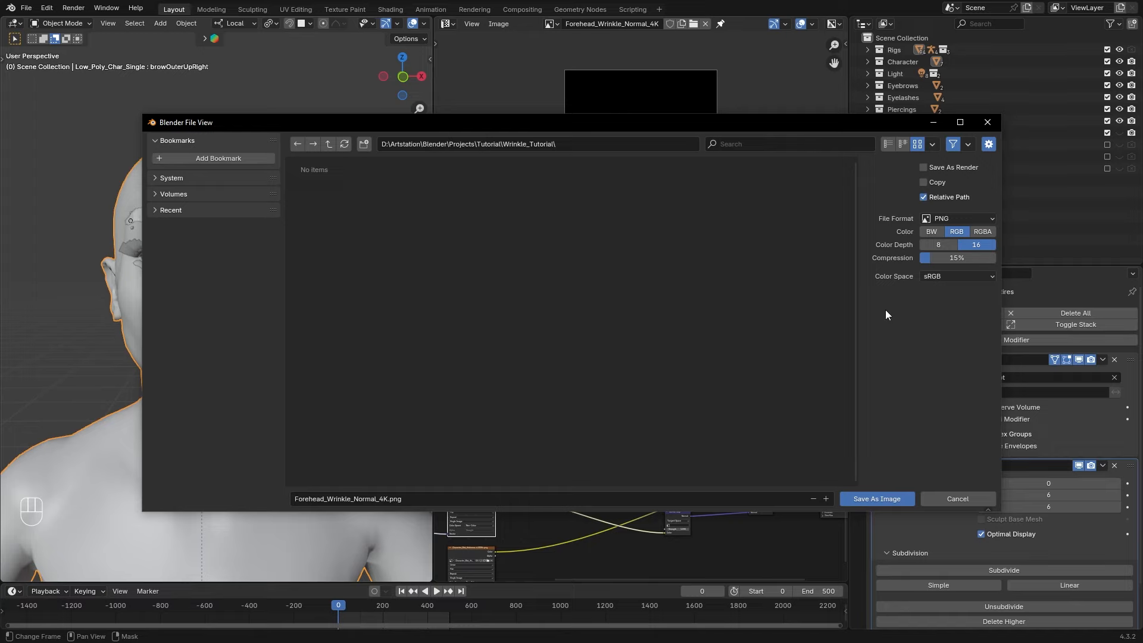
{"action": "left_click", "coordinate": [957, 276]}
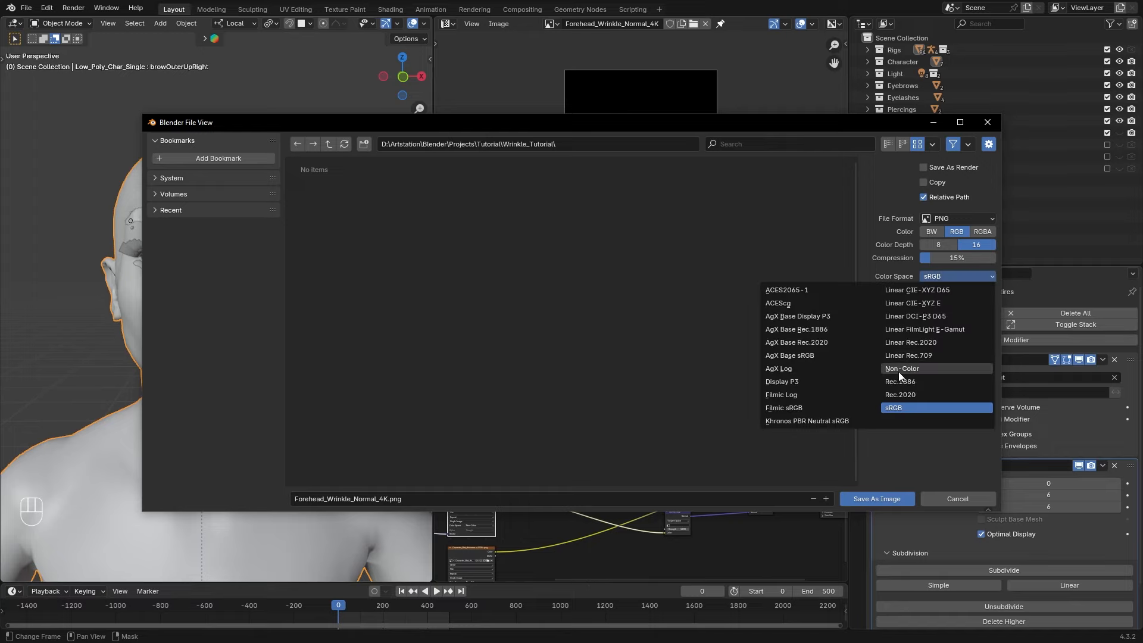
{"action": "left_click", "coordinate": [898, 371]}
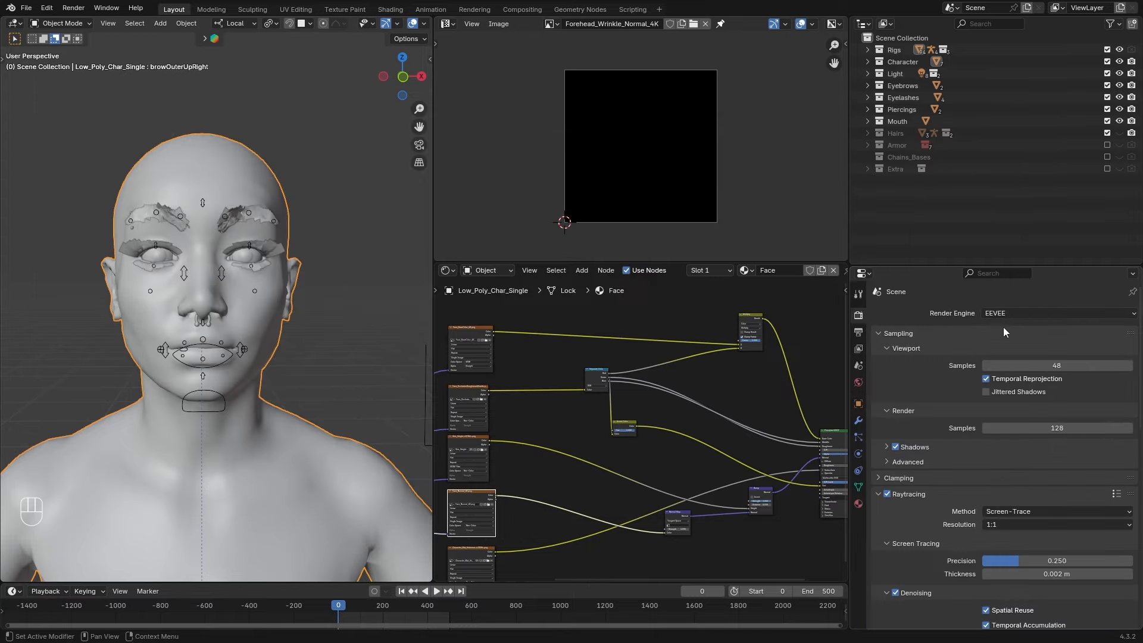
Switch the render engine to Cycles and bring up the Bake settings for normals from Multires
{"action": "left_click", "coordinate": [1011, 313]}
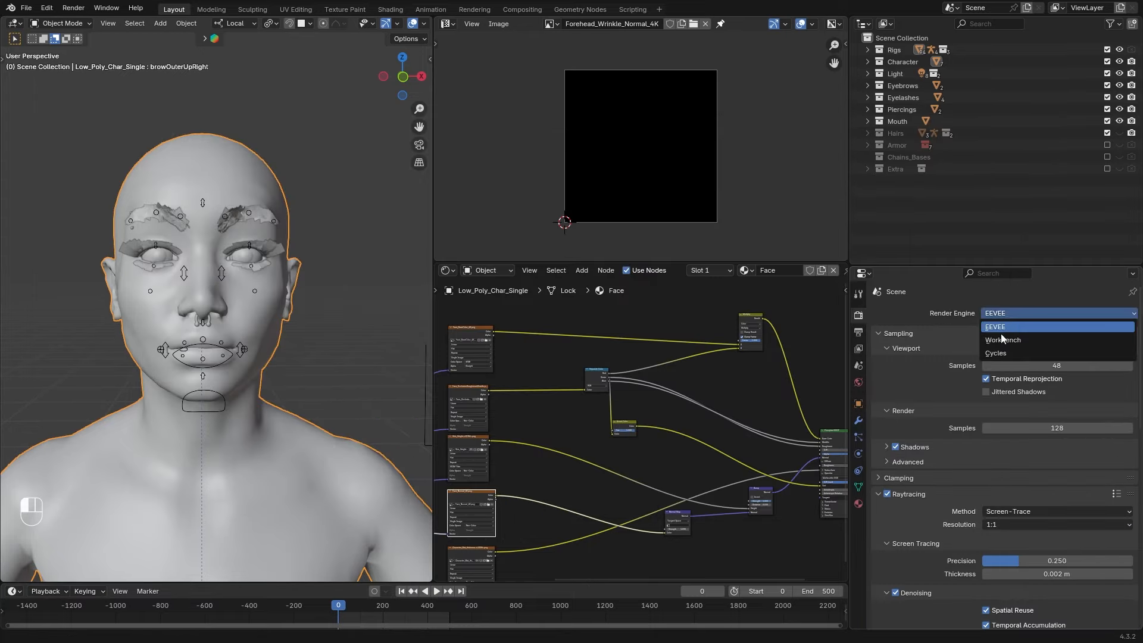
{"action": "left_click", "coordinate": [1003, 352]}
{"action": "scroll", "coordinate": [1041, 444], "scroll_direction": "down", "scroll_amount": 20}
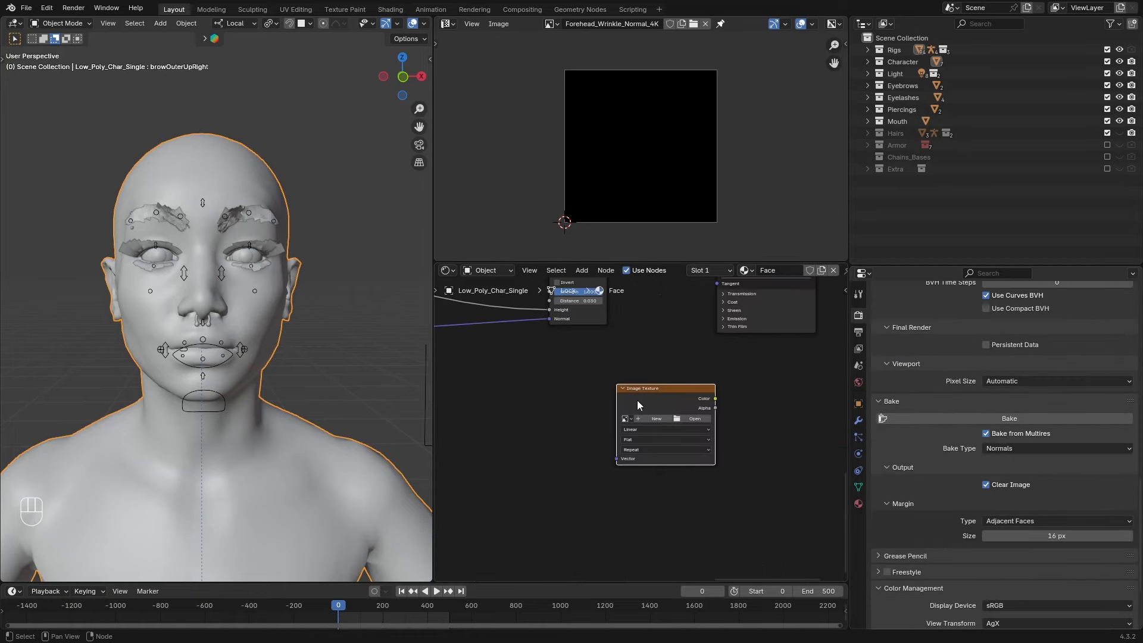
Load Forehead_Wrinkle_Normal_4K into the new Image Texture node and place the node in empty space below the shader
{"action": "left_click", "coordinate": [624, 421]}
{"action": "left_click", "coordinate": [649, 440]}
{"action": "left_click_drag", "start_coordinate": [627, 389], "coordinate": [627, 418]}
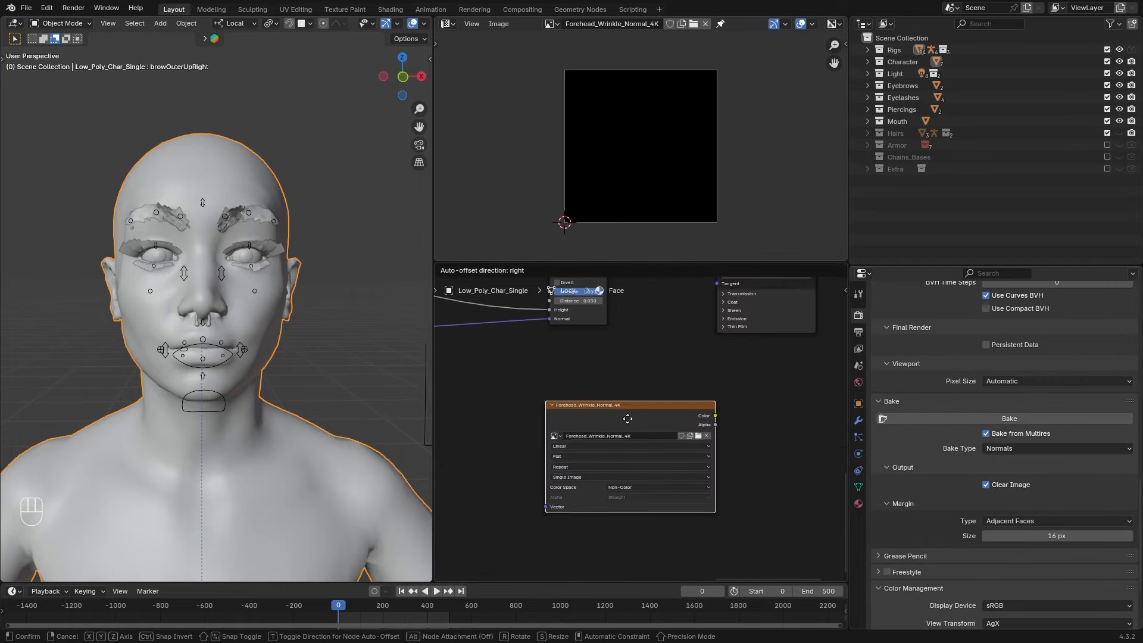
{"action": "left_click", "coordinate": [627, 418]}
Bake the Multires normals into the Forehead_Wrinkle_Normal_4K texture and save the baked image
{"action": "mouse_move", "coordinate": [651, 390]}
{"action": "middle_mouse_down"}
{"action": "mouse_move", "coordinate": [658, 339]}
{"action": "mouse_move", "coordinate": [633, 382]}
{"action": "middle_mouse_up"}
{"action": "scroll", "coordinate": [654, 336], "scroll_direction": "up", "scroll_amount": 3}
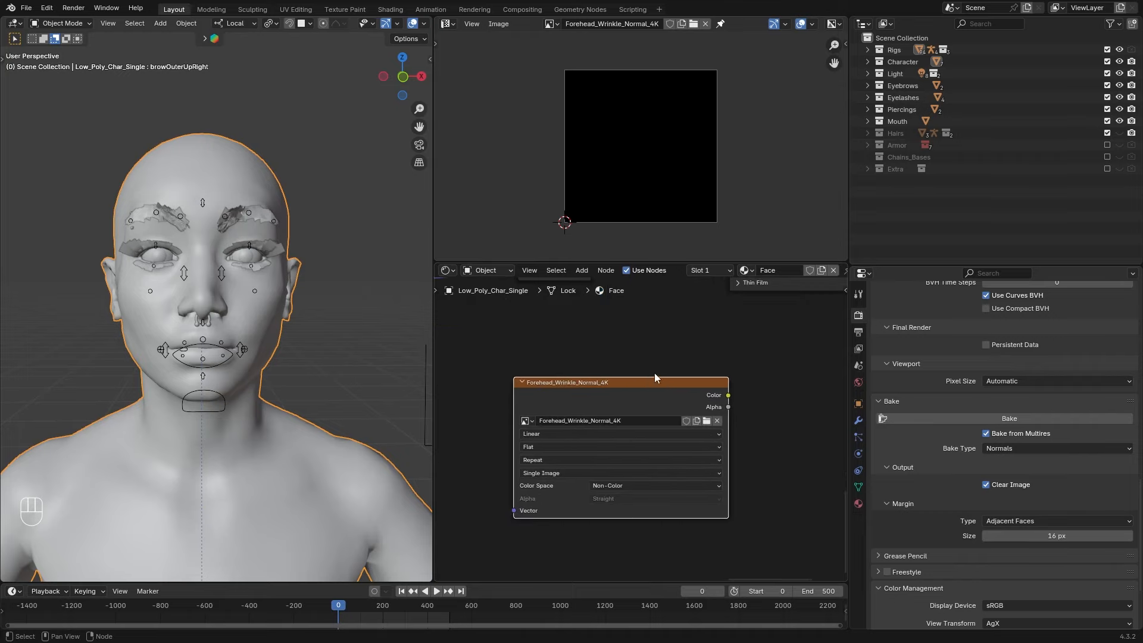
{"action": "scroll", "coordinate": [655, 377], "scroll_direction": "down", "scroll_amount": 2}
{"action": "left_click", "coordinate": [1034, 418]}
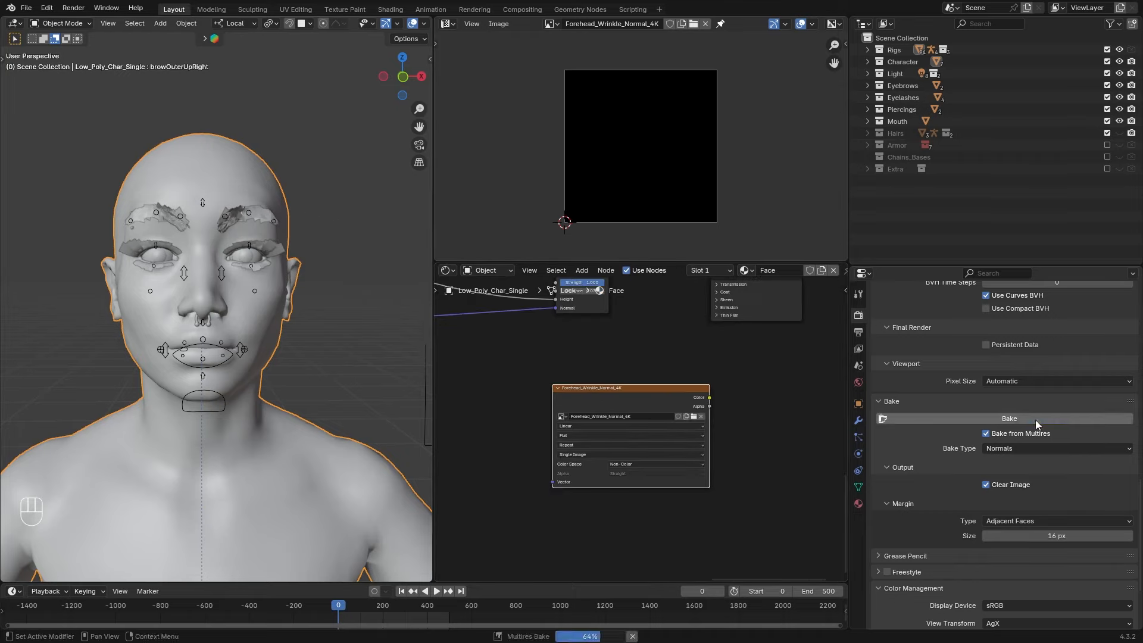
{"action": "left_click", "coordinate": [500, 24]}
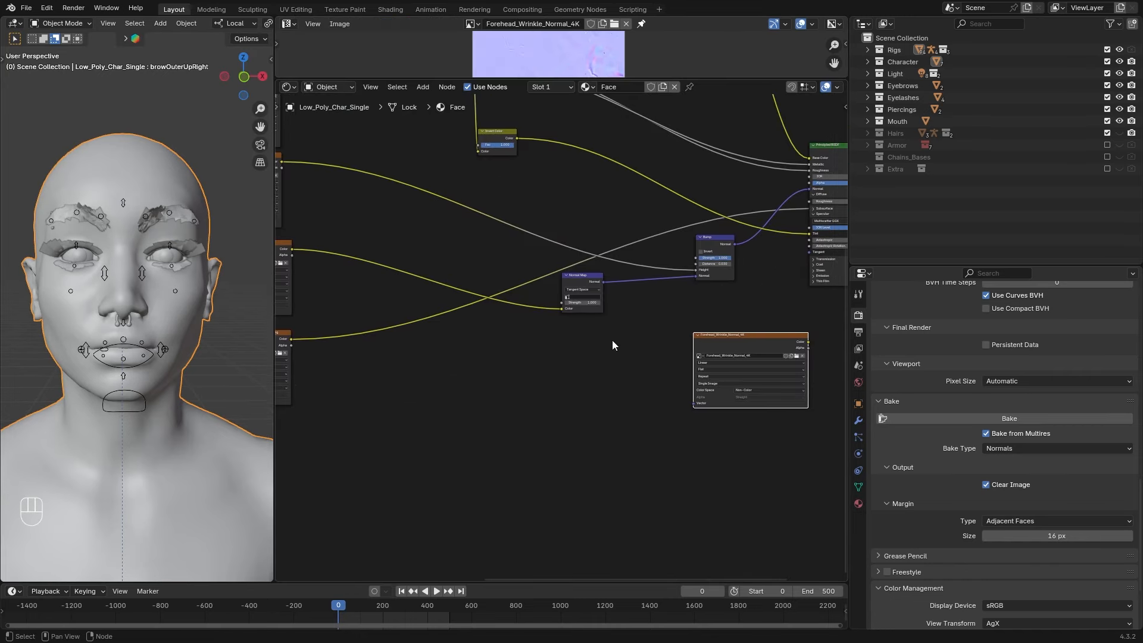
Connect the Normal Map node directly to the Principled BSDF's Normal input and move the Bump node out of the way
{"action": "middle_click_drag", "start_coordinate": [613, 345], "coordinate": [715, 346]}
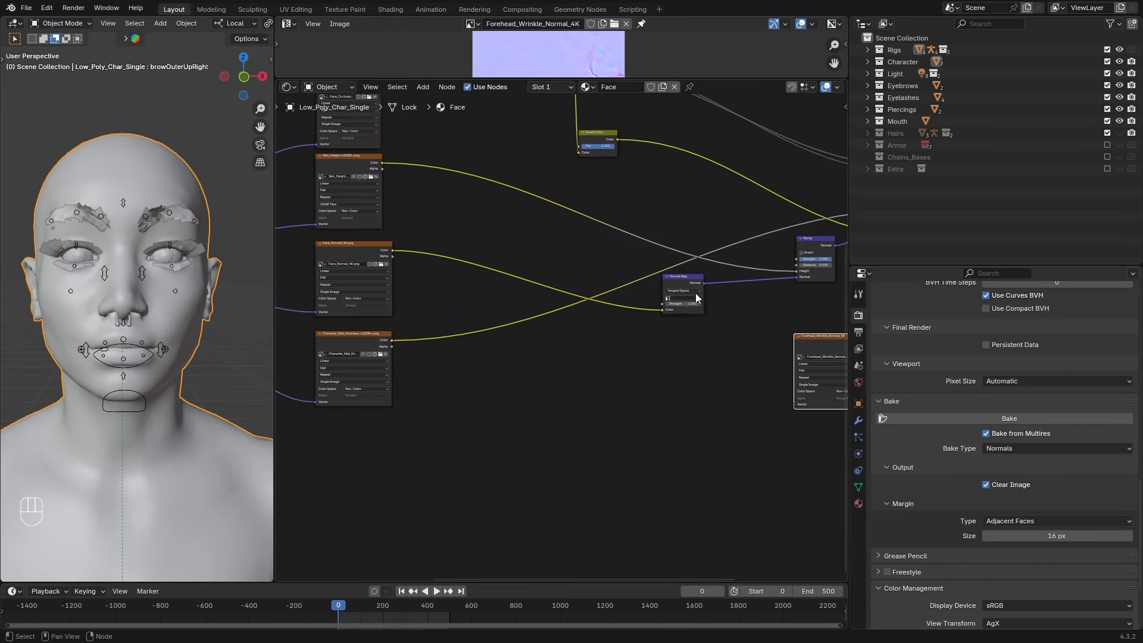
{"action": "left_click", "coordinate": [809, 244]}
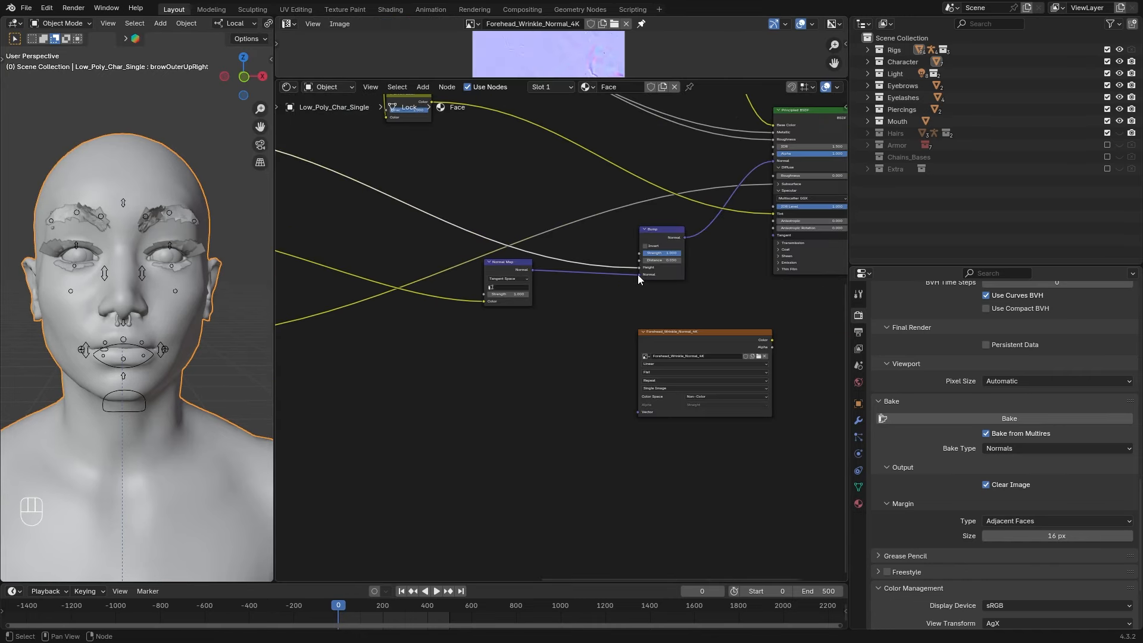
{"action": "left_click_drag", "start_coordinate": [638, 275], "coordinate": [769, 162]}
{"action": "left_click_drag", "start_coordinate": [666, 234], "coordinate": [344, 179]}
{"action": "middle_click_drag", "start_coordinate": [440, 233], "coordinate": [476, 226]}
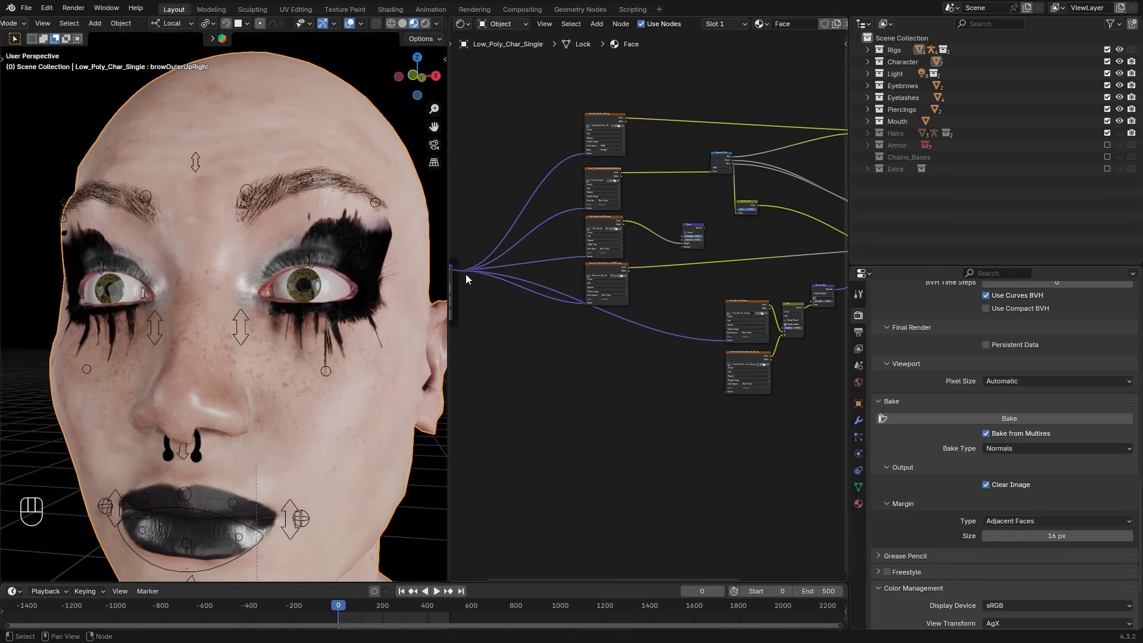
Connect the shared texture mapping output to the Vector input of the forehead wrinkle texture
{"action": "left_click_drag", "start_coordinate": [454, 270], "coordinate": [724, 394]}
{"action": "middle_click_drag", "start_coordinate": [672, 351], "coordinate": [587, 343]}
{"action": "scroll", "coordinate": [649, 345], "scroll_direction": "up", "scroll_amount": 6}
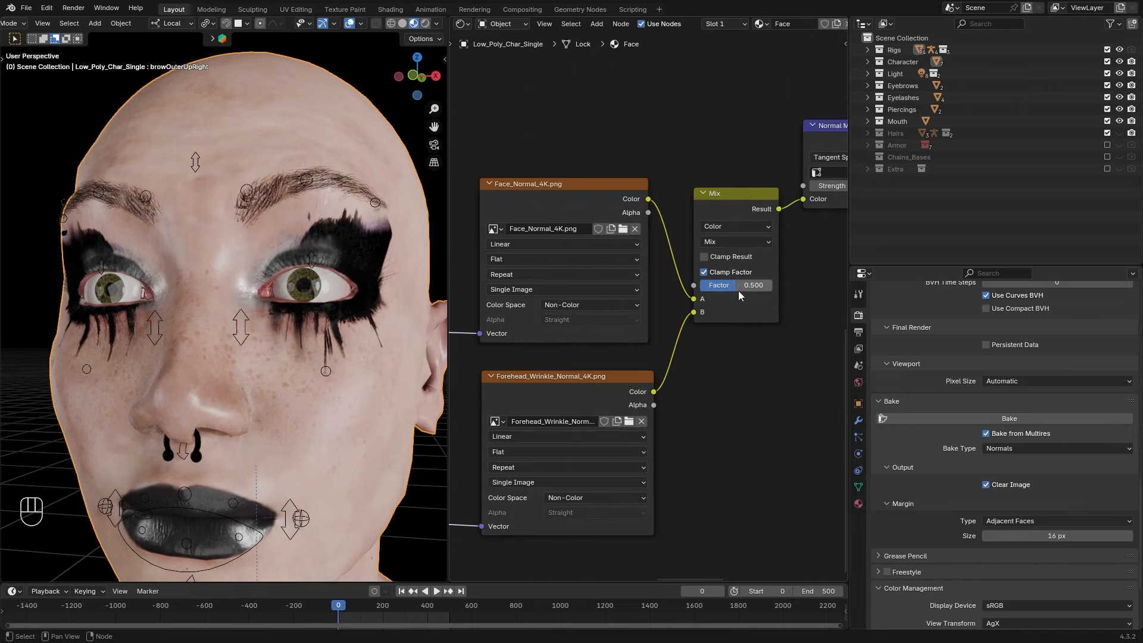
Vary the Mix node's Factor to compare the base and wrinkle normals on the face, ending at 1.000
{"action": "mouse_move", "coordinate": [745, 286]}
{"action": "left_mouse_down"}
{"action": "mouse_move", "coordinate": [708, 286]}
{"action": "mouse_move", "coordinate": [780, 286]}
{"action": "left_mouse_up"}
{"action": "mouse_move", "coordinate": [316, 280]}
{"action": "middle_mouse_down"}
{"action": "mouse_move", "coordinate": [290, 281]}
{"action": "mouse_move", "coordinate": [327, 280]}
{"action": "middle_mouse_up"}
{"action": "left_click_drag", "start_coordinate": [756, 287], "coordinate": [734, 287]}
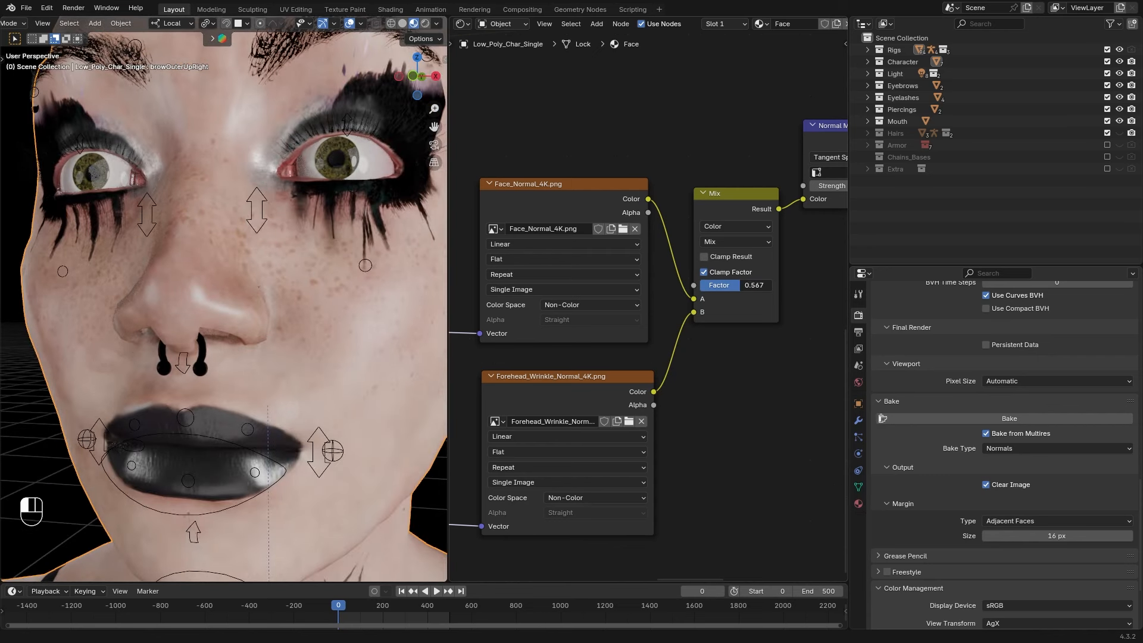
{"action": "mouse_move", "coordinate": [728, 288]}
{"action": "left_mouse_down"}
{"action": "mouse_move", "coordinate": [686, 291]}
{"action": "mouse_move", "coordinate": [742, 287]}
{"action": "left_mouse_up"}
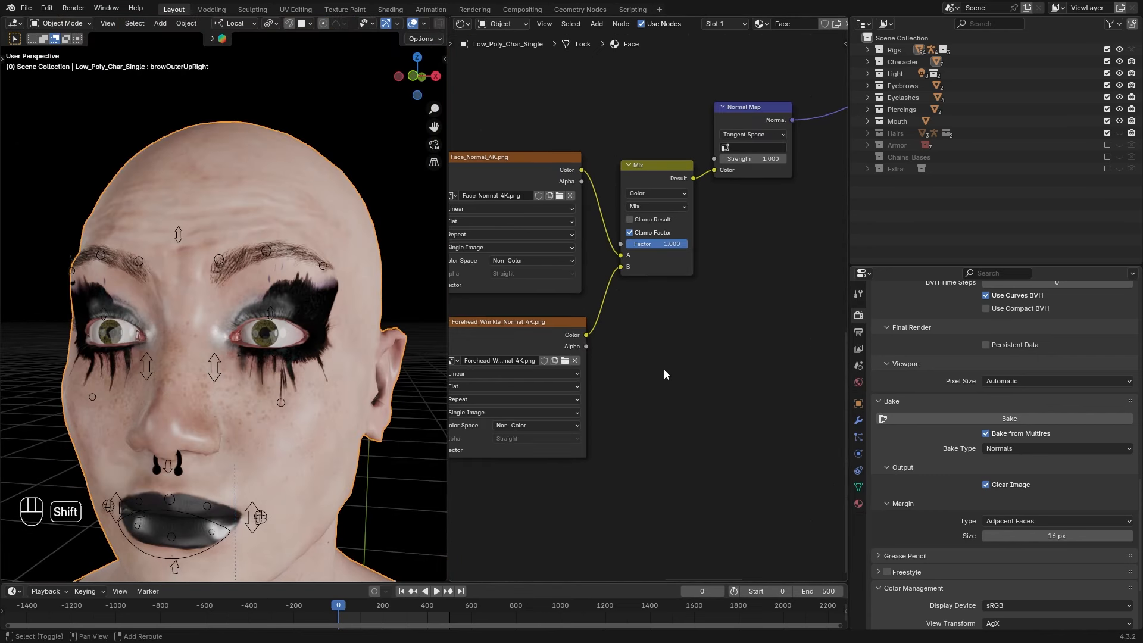
{"action": "key", "text": "shift+a"}
{"action": "type", "text": "im"}
{"action": "left_click", "coordinate": [702, 390]}
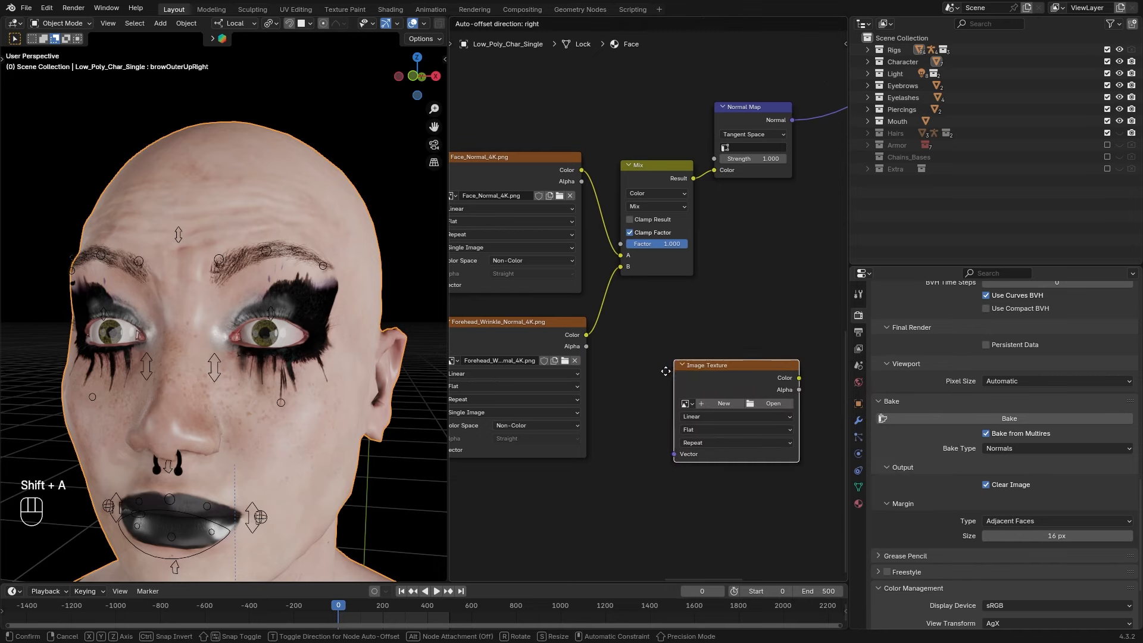
{"action": "left_click", "coordinate": [652, 400]}
{"action": "left_click_drag", "start_coordinate": [846, 24], "coordinate": [833, 275]}
{"action": "key", "text": "shift+F10"}
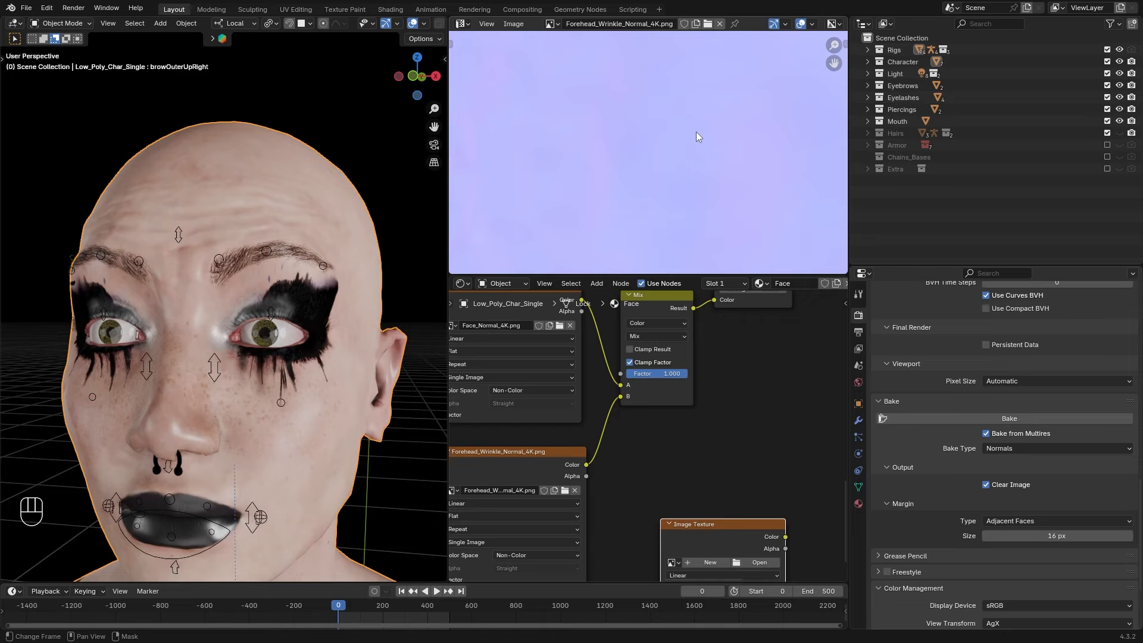
{"action": "left_click_drag", "start_coordinate": [845, 277], "coordinate": [805, 172]}
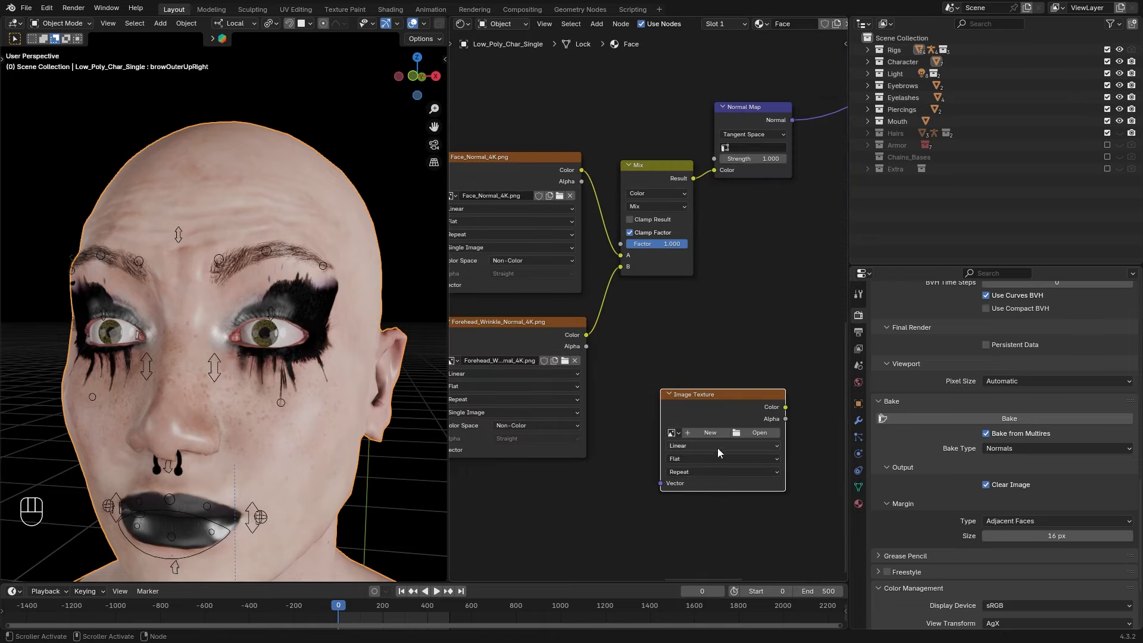
{"action": "key", "text": "Delete"}
Add a Color Attribute node and place it below the Mix and Normal Map nodes
{"action": "key", "text": "shift+a"}
{"action": "type", "text": "colo"}
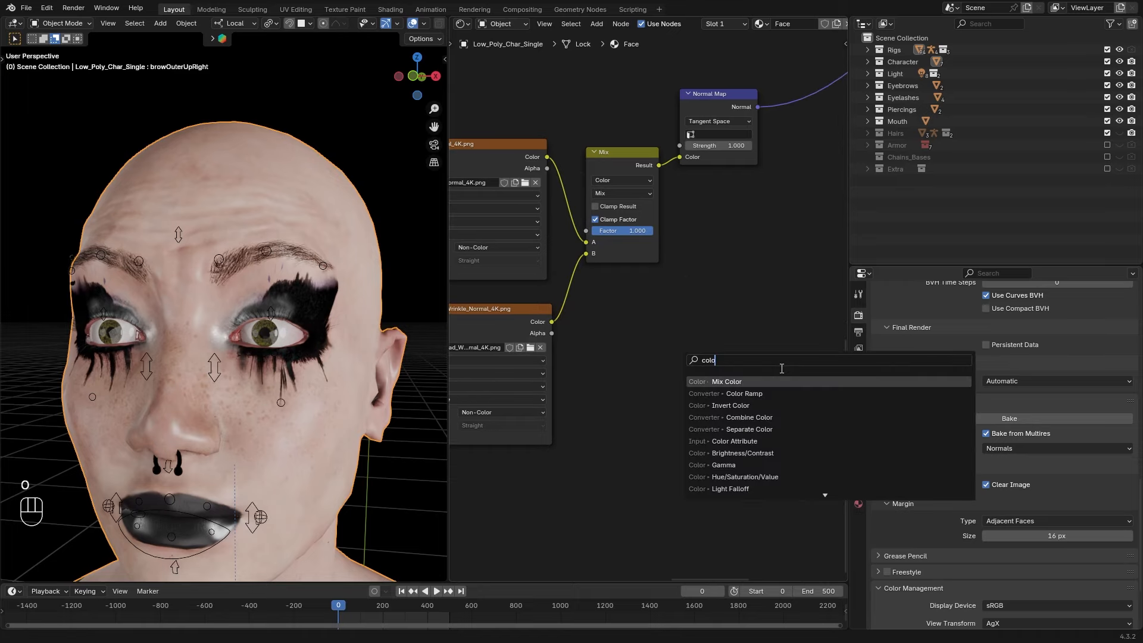
{"action": "left_click", "coordinate": [739, 442]}
{"action": "left_click", "coordinate": [678, 306]}
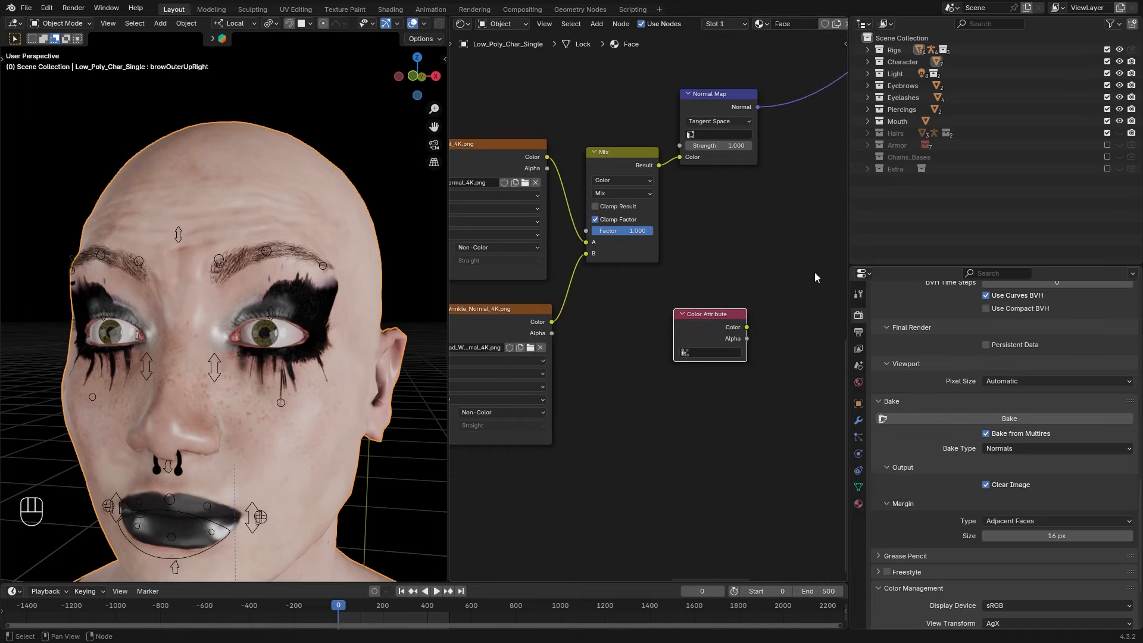
{"action": "scroll", "coordinate": [691, 312], "scroll_direction": "up", "scroll_amount": 2}
{"action": "left_click_drag", "start_coordinate": [702, 321], "coordinate": [712, 335]}
{"action": "left_click", "coordinate": [691, 372]}
{"action": "left_click", "coordinate": [756, 287]}
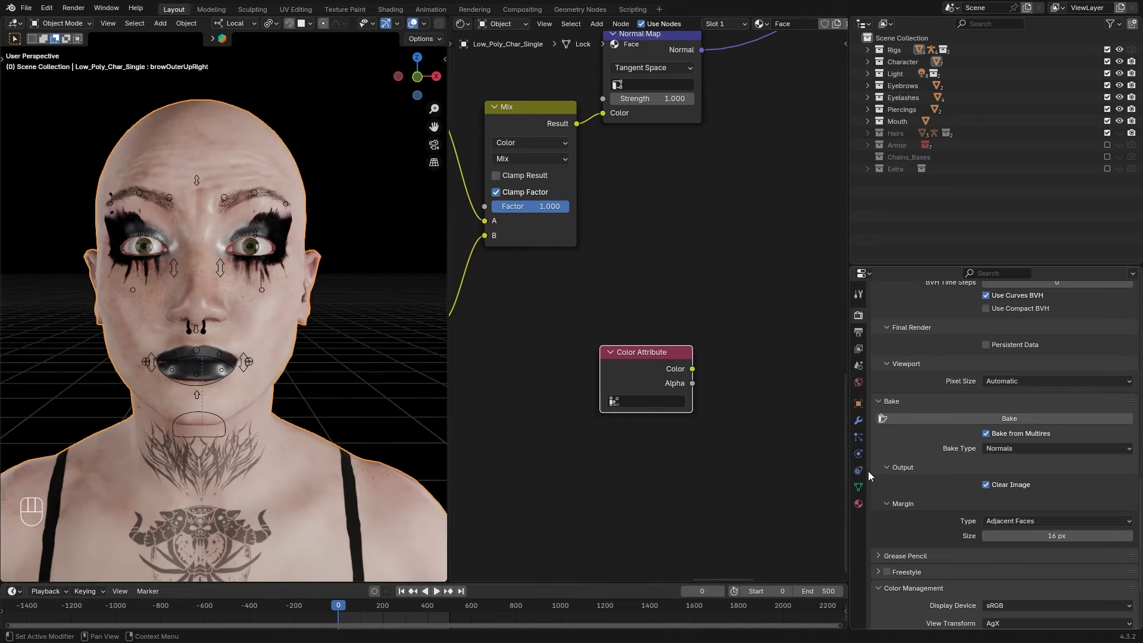
Add a black vertex-domain color attribute named Forehead_WM_1 to the character mesh
{"action": "left_click", "coordinate": [857, 487]}
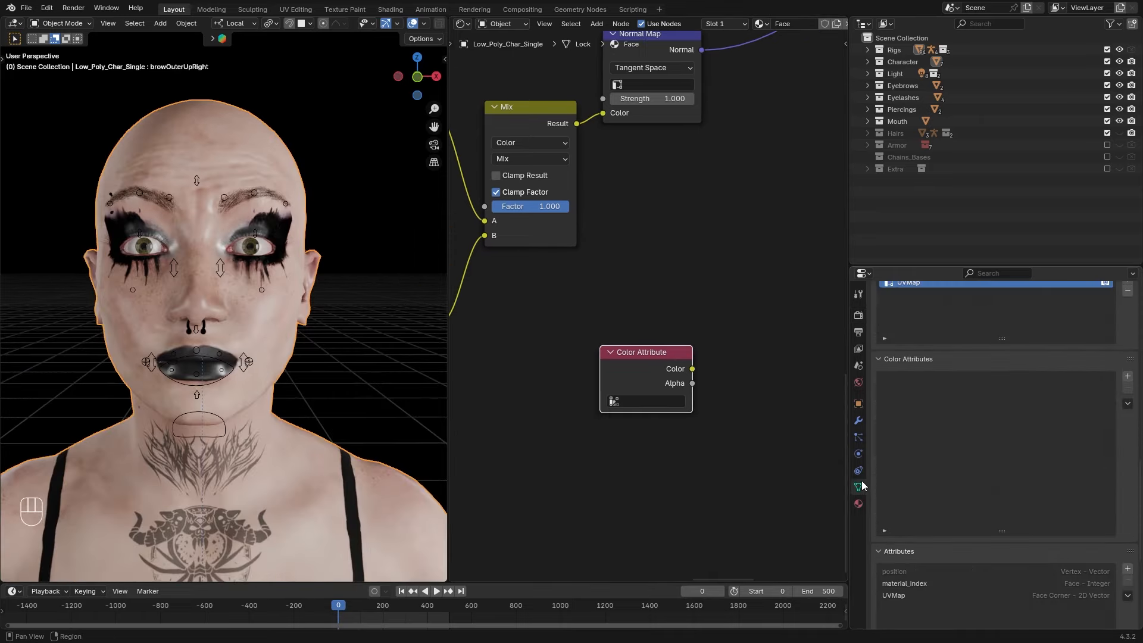
{"action": "left_click", "coordinate": [1127, 370]}
{"action": "left_click", "coordinate": [1076, 376]}
{"action": "type", "text": "Fore"}
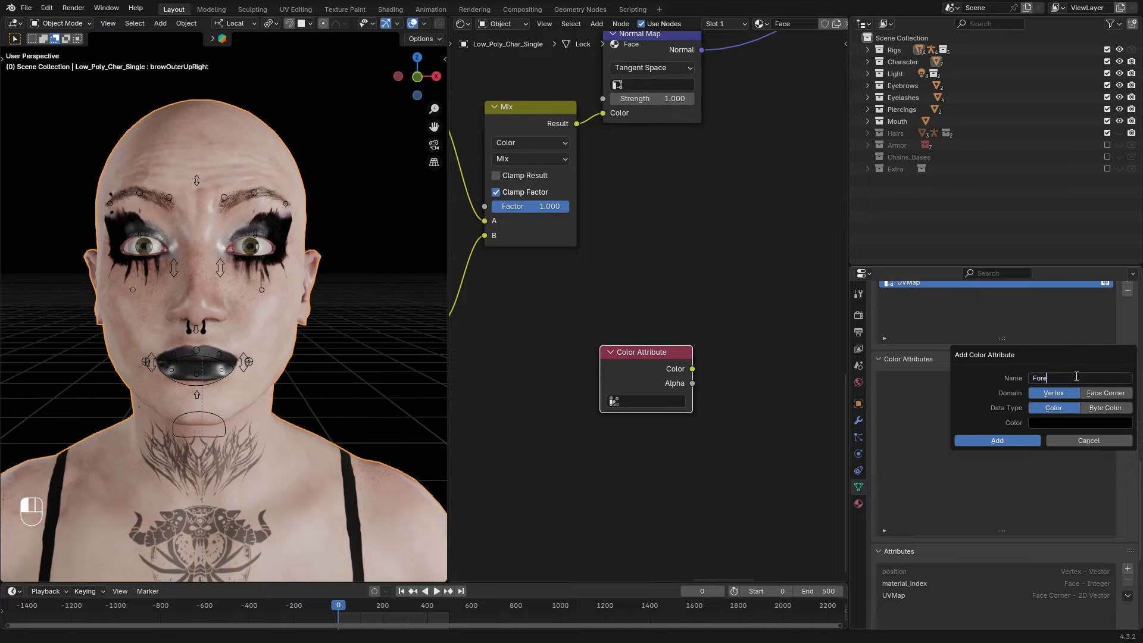
{"action": "type", "text": "head_WN_1"}
{"action": "key", "text": "Return"}
Enter Vertex Paint mode and set the brush color to pure red using RGB values
{"action": "left_click", "coordinate": [59, 22]}
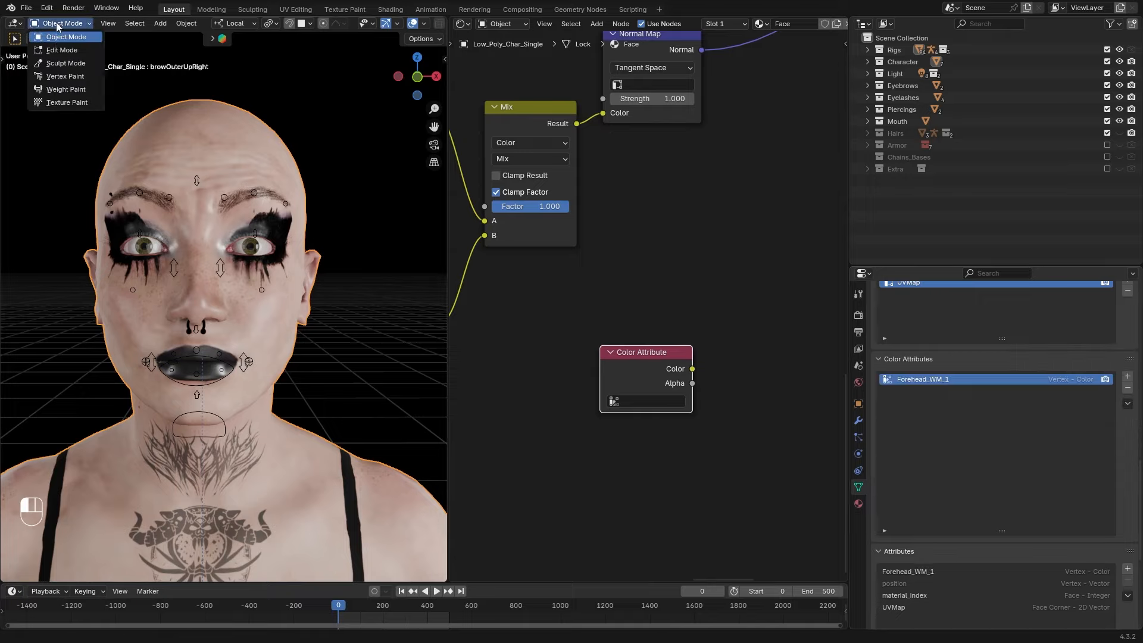
{"action": "left_click", "coordinate": [56, 75]}
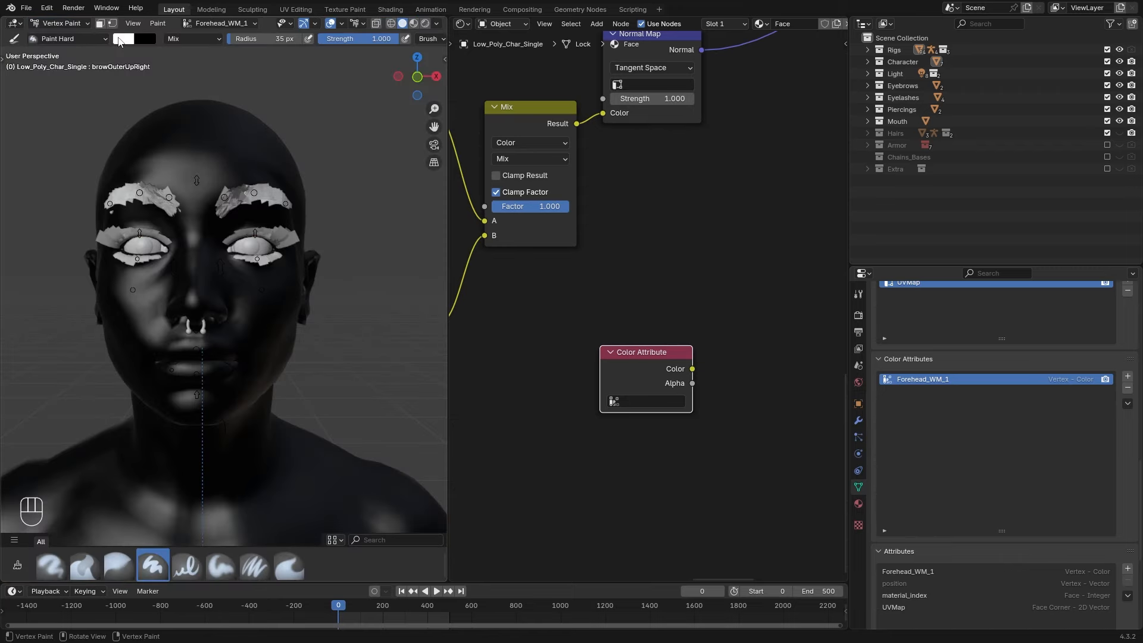
{"action": "left_click", "coordinate": [122, 39]}
{"action": "left_click", "coordinate": [145, 156]}
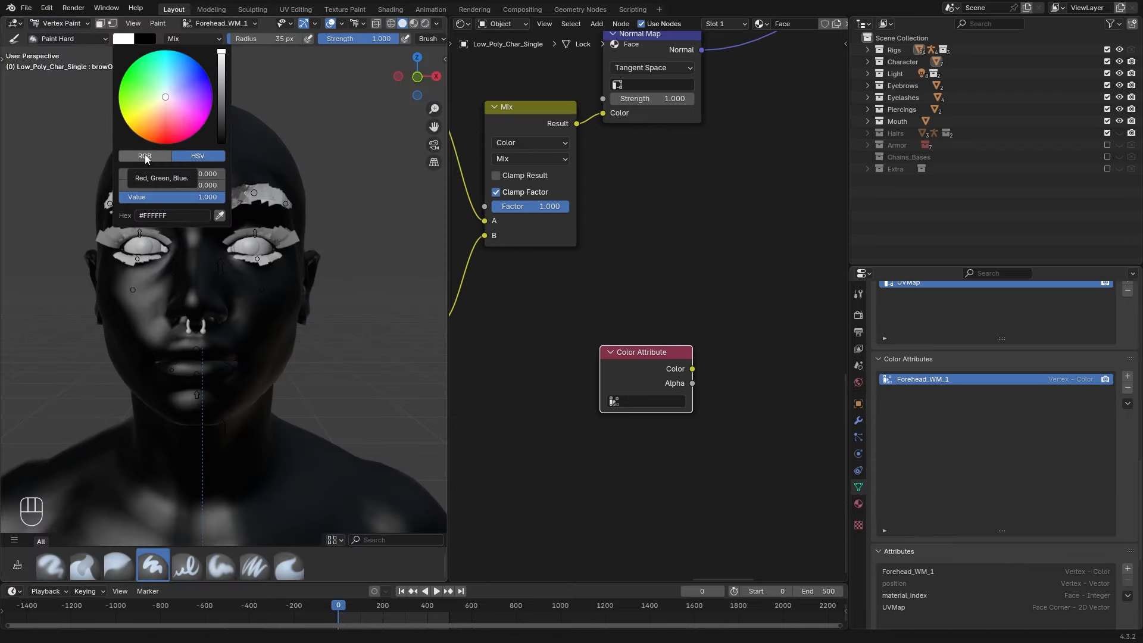
{"action": "left_click_drag", "start_coordinate": [178, 185], "coordinate": [117, 199]}
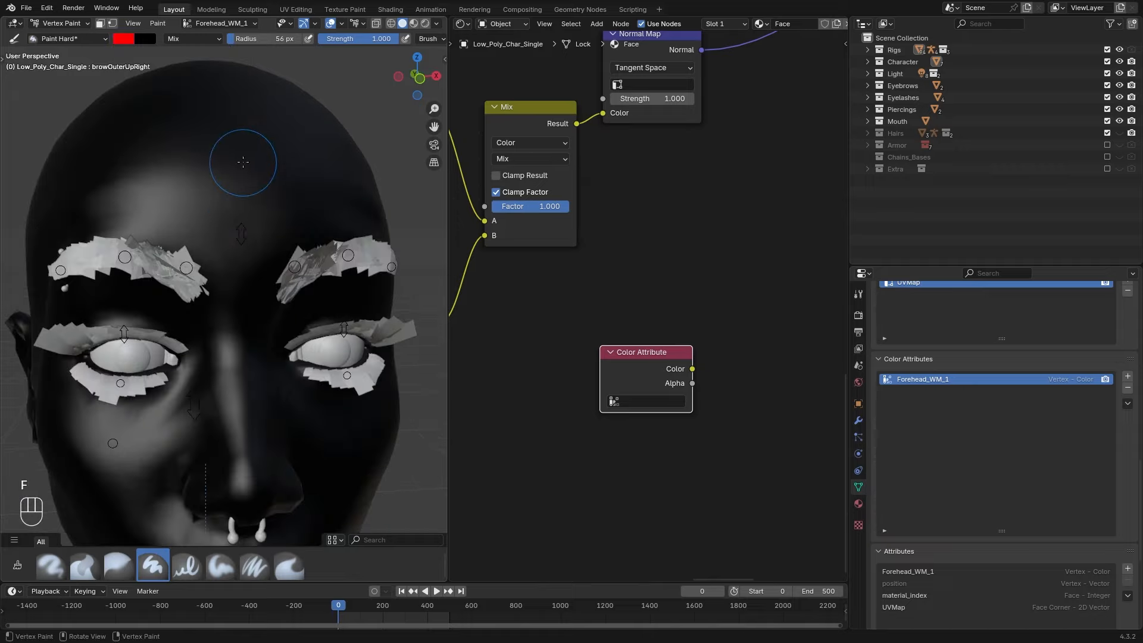
Paint the central forehead area above both eyebrows red on the wrinkle mask
{"action": "mouse_move", "coordinate": [243, 162]}
{"action": "left_mouse_down"}
{"action": "mouse_move", "coordinate": [191, 157]}
{"action": "mouse_move", "coordinate": [224, 238]}
{"action": "mouse_move", "coordinate": [278, 187]}
{"action": "left_mouse_up"}
{"action": "mouse_move", "coordinate": [277, 186]}
{"action": "middle_mouse_down"}
{"action": "mouse_move", "coordinate": [208, 187]}
{"action": "mouse_move", "coordinate": [280, 206]}
{"action": "middle_mouse_up"}
{"action": "mouse_move", "coordinate": [172, 184]}
{"action": "left_mouse_down"}
{"action": "mouse_move", "coordinate": [139, 201]}
{"action": "mouse_move", "coordinate": [138, 215]}
{"action": "left_mouse_up"}
{"action": "mouse_move", "coordinate": [155, 215]}
{"action": "middle_mouse_down"}
{"action": "mouse_move", "coordinate": [83, 206]}
{"action": "mouse_move", "coordinate": [166, 197]}
{"action": "middle_mouse_up"}
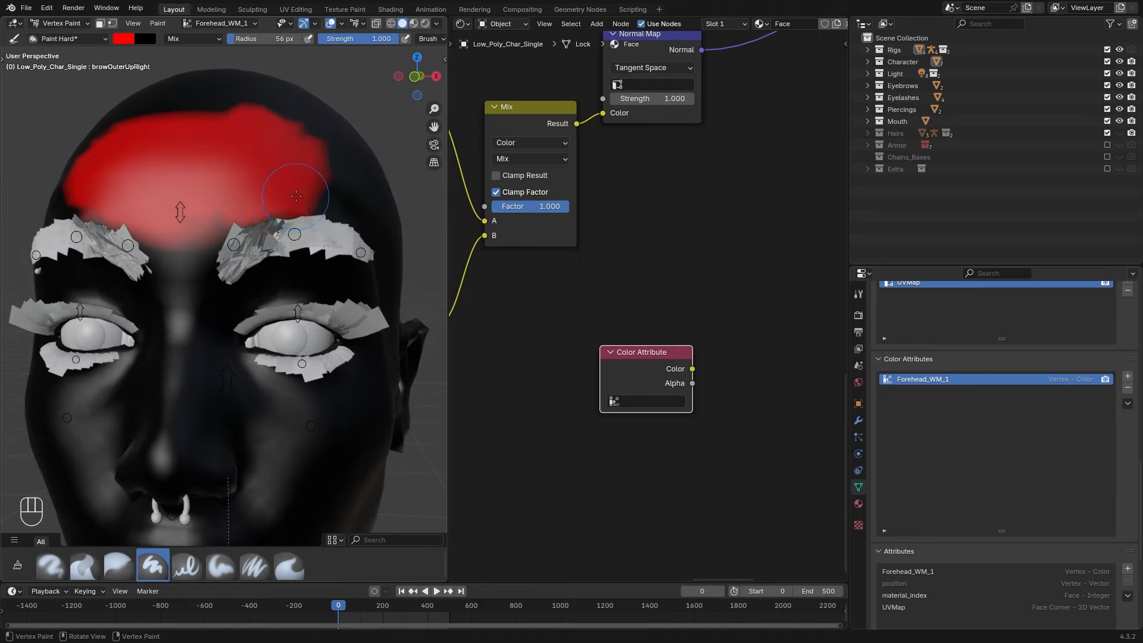
{"action": "left_click_drag", "start_coordinate": [301, 191], "coordinate": [311, 165]}
{"action": "mouse_move", "coordinate": [307, 170]}
{"action": "middle_mouse_down"}
{"action": "mouse_move", "coordinate": [256, 172]}
{"action": "mouse_move", "coordinate": [327, 176]}
{"action": "middle_mouse_up"}
{"action": "left_click_drag", "start_coordinate": [149, 179], "coordinate": [152, 144]}
{"action": "middle_click_drag", "start_coordinate": [152, 144], "coordinate": [196, 143]}
Set the brush color to pure green and paint the outer sides of the forehead on both sides of the head
{"action": "left_click", "coordinate": [124, 39]}
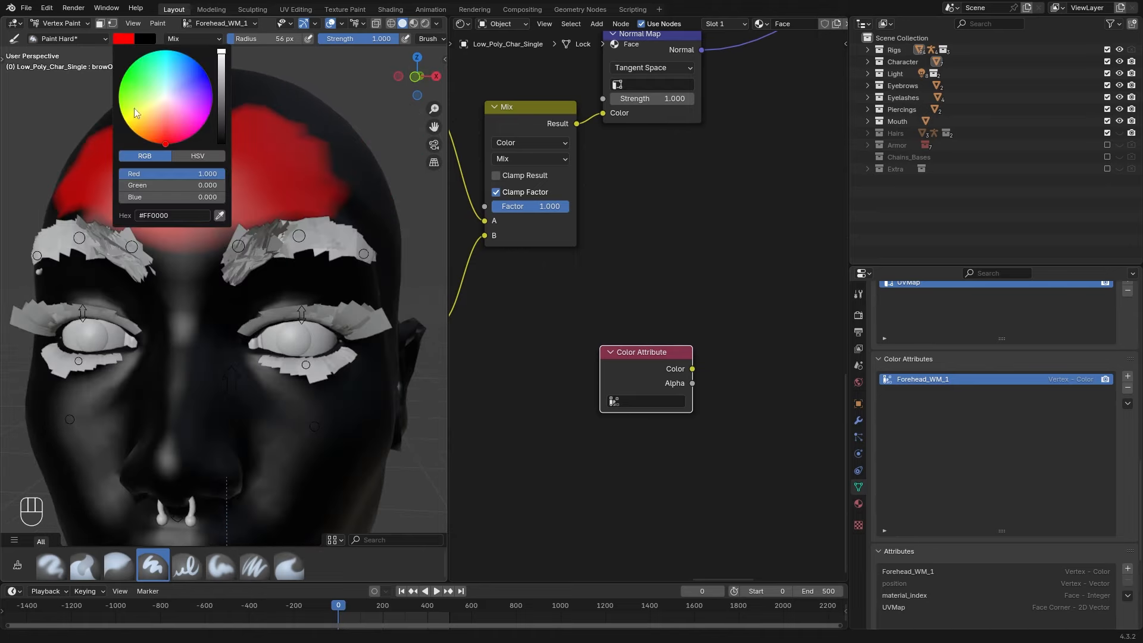
{"action": "mouse_move", "coordinate": [194, 173]}
{"action": "left_mouse_down"}
{"action": "mouse_move", "coordinate": [120, 172]}
{"action": "mouse_move", "coordinate": [225, 185]}
{"action": "left_mouse_up"}
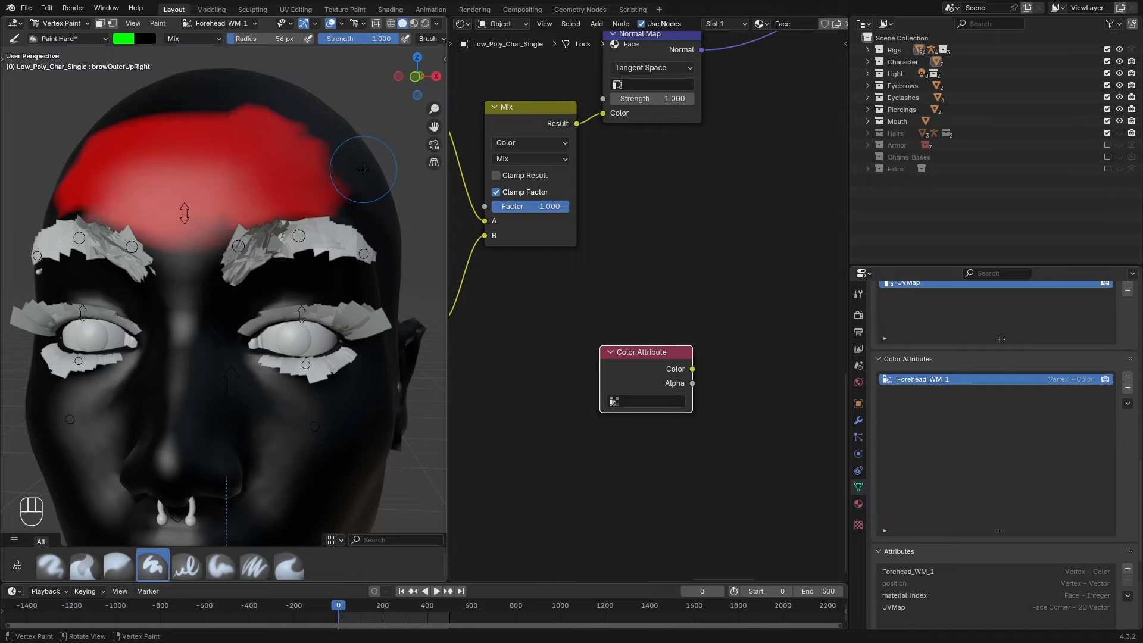
{"action": "middle_click_drag", "start_coordinate": [357, 166], "coordinate": [311, 179]}
{"action": "left_click", "coordinate": [290, 179]}
{"action": "mouse_move", "coordinate": [290, 179]}
{"action": "left_mouse_down"}
{"action": "mouse_move", "coordinate": [250, 223]}
{"action": "mouse_move", "coordinate": [337, 232]}
{"action": "mouse_move", "coordinate": [331, 202]}
{"action": "mouse_move", "coordinate": [308, 224]}
{"action": "left_mouse_up"}
{"action": "middle_click_drag", "start_coordinate": [285, 221], "coordinate": [396, 199]}
{"action": "mouse_move", "coordinate": [229, 191]}
{"action": "left_mouse_down"}
{"action": "mouse_move", "coordinate": [176, 219]}
{"action": "mouse_move", "coordinate": [166, 210]}
{"action": "mouse_move", "coordinate": [168, 233]}
{"action": "left_mouse_up"}
{"action": "key", "text": "KP_1"}
Set the brush color to pure blue and paint the area between the eyebrows
{"action": "left_click", "coordinate": [123, 38]}
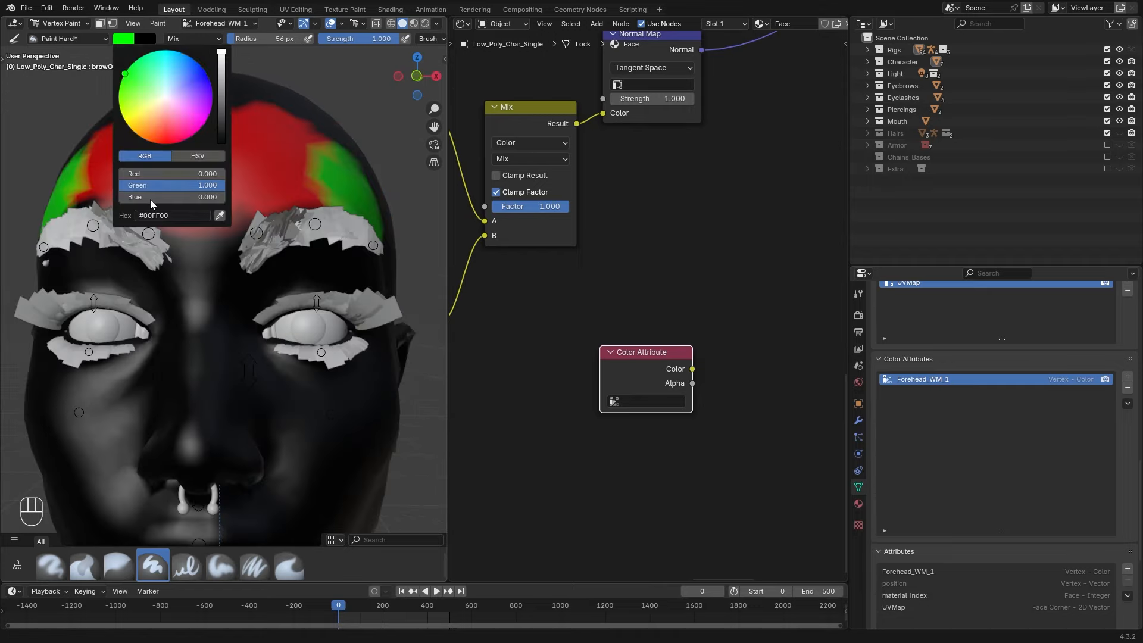
{"action": "mouse_move", "coordinate": [196, 189]}
{"action": "left_mouse_down"}
{"action": "mouse_move", "coordinate": [122, 189]}
{"action": "mouse_move", "coordinate": [222, 198]}
{"action": "mouse_move", "coordinate": [179, 262]}
{"action": "mouse_move", "coordinate": [226, 250]}
{"action": "mouse_move", "coordinate": [238, 202]}
{"action": "left_mouse_up"}
{"action": "scroll", "coordinate": [173, 218], "scroll_direction": "up", "scroll_amount": 1}
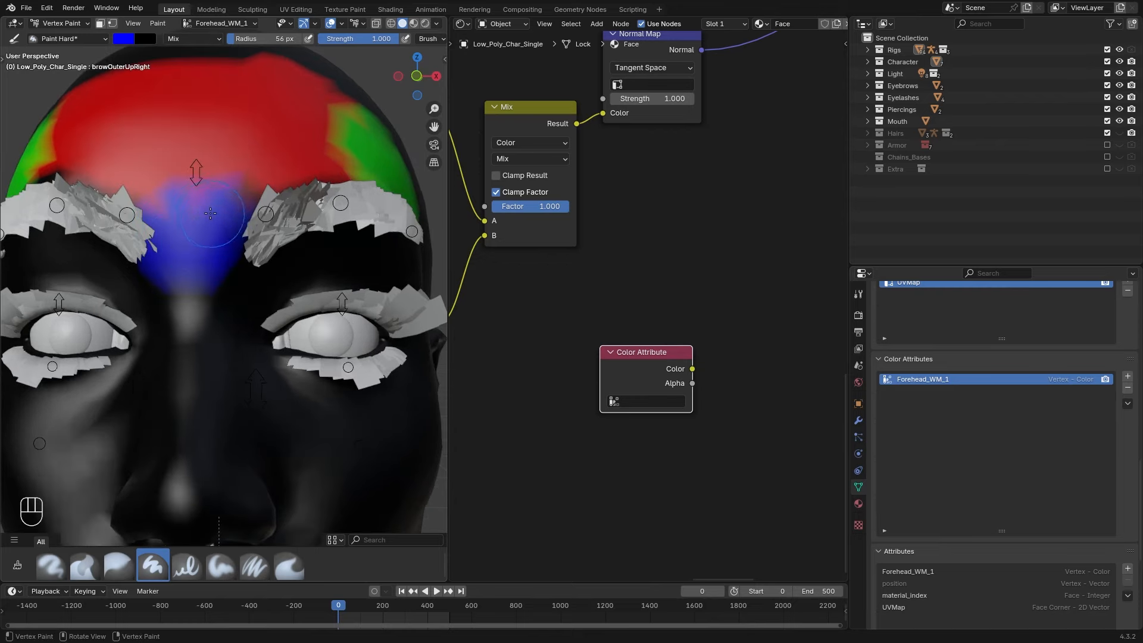
{"action": "scroll", "coordinate": [238, 202], "scroll_direction": "down", "scroll_amount": 3}
Return to Object Mode and assign Forehead_WM_1 to the Color Attribute node
{"action": "left_click", "coordinate": [60, 23]}
{"action": "left_click", "coordinate": [59, 36]}
{"action": "scroll", "coordinate": [285, 262], "scroll_direction": "up", "scroll_amount": 2}
{"action": "middle_click_drag", "start_coordinate": [284, 262], "coordinate": [333, 267]}
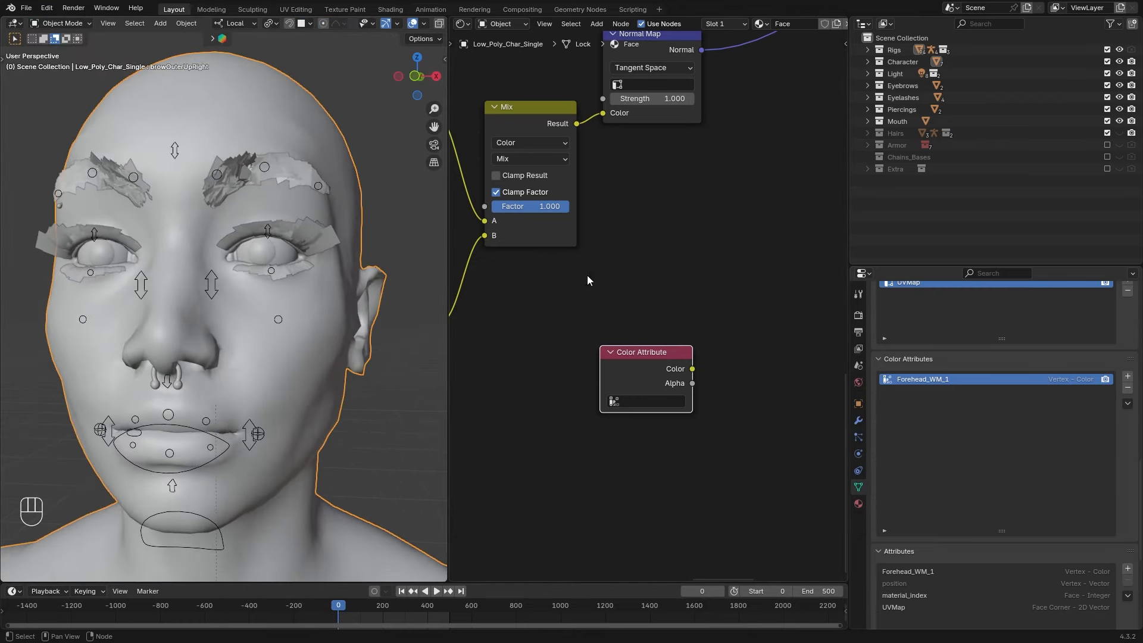
{"action": "left_click", "coordinate": [648, 402]}
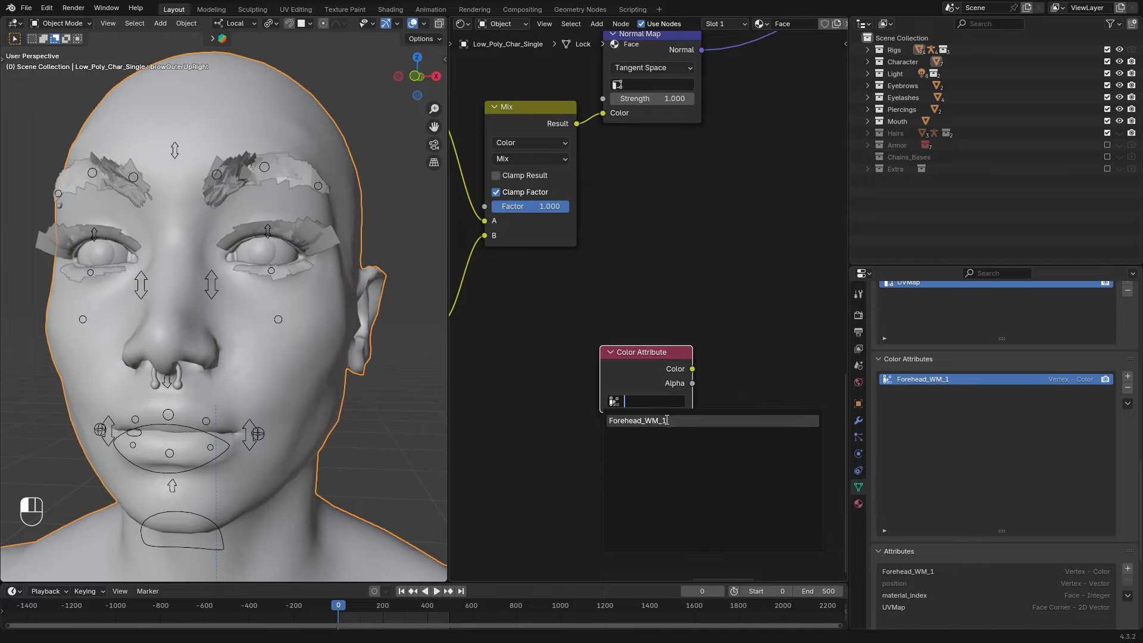
{"action": "left_click", "coordinate": [665, 421]}
Add a Separate Color node fed by the Color output of the Color Attribute node
{"action": "scroll", "coordinate": [676, 332], "scroll_direction": "down", "scroll_amount": 2}
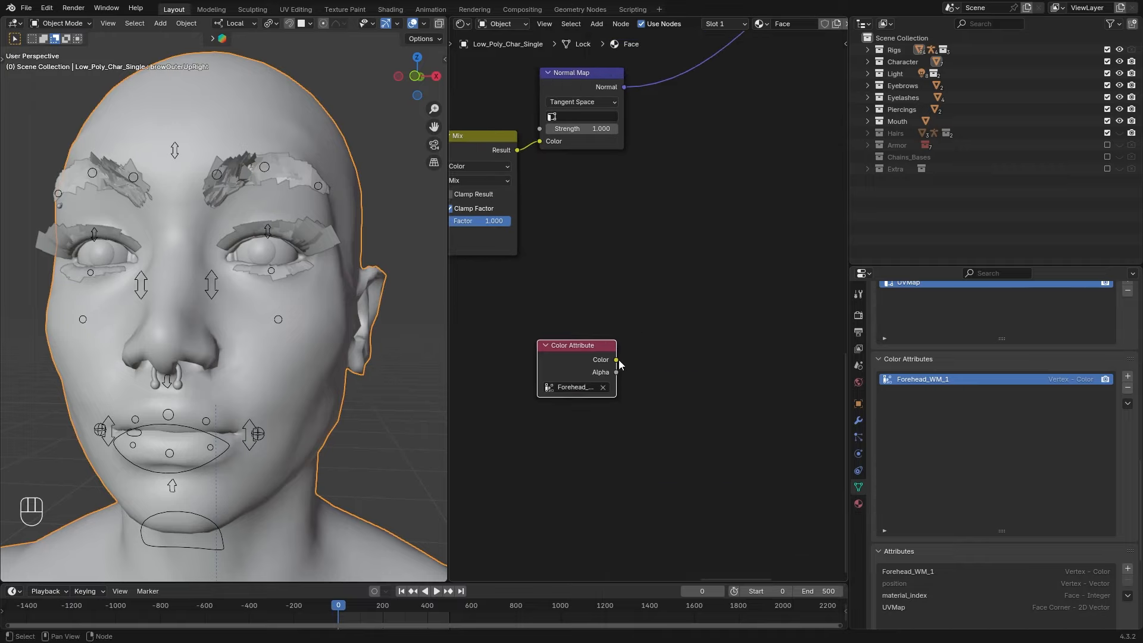
{"action": "left_click_drag", "start_coordinate": [616, 360], "coordinate": [680, 307]}
{"action": "type", "text": "sepe"}
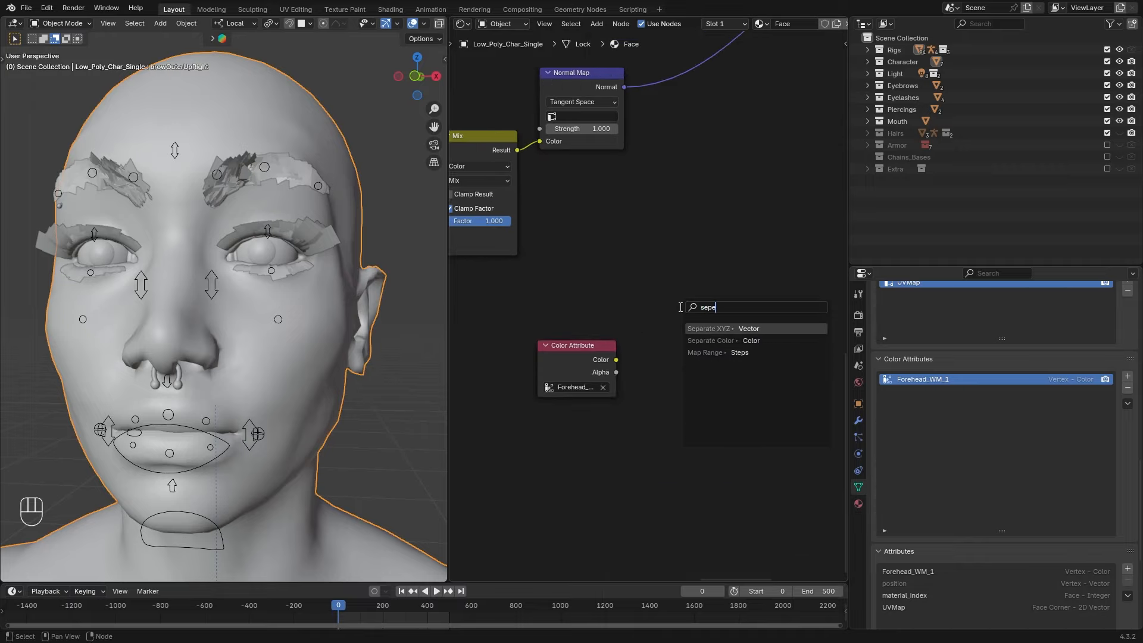
{"action": "key", "text": "Return"}
{"action": "left_click", "coordinate": [714, 267]}
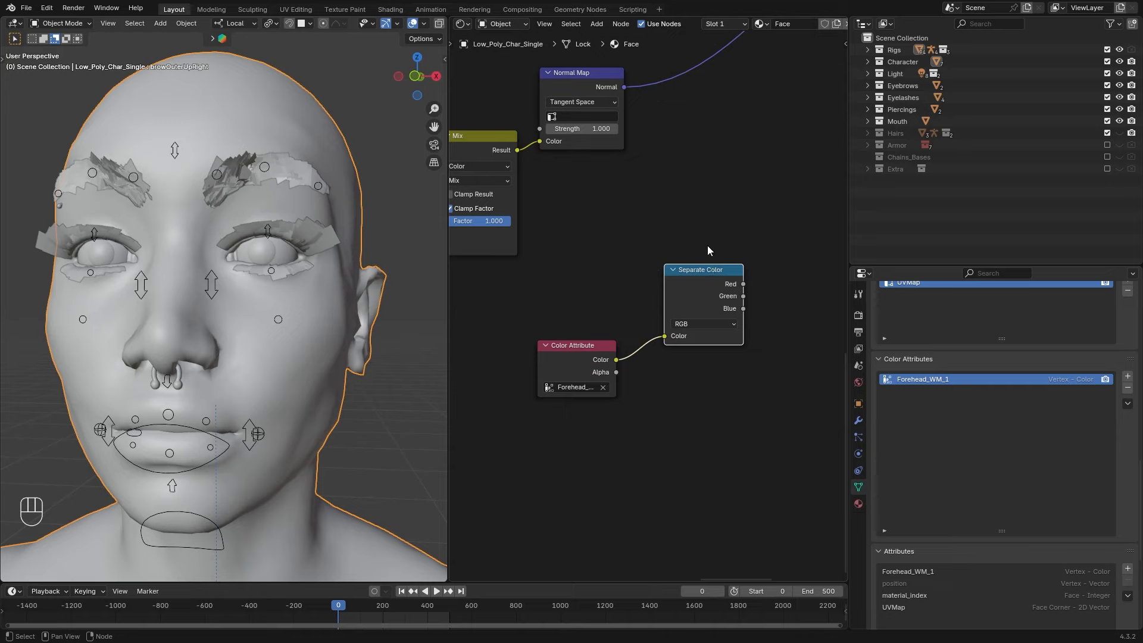
Add three Mix Color nodes stacked vertically beside the Separate Color node
{"action": "key", "text": "shift+a"}
{"action": "type", "text": "mix"}
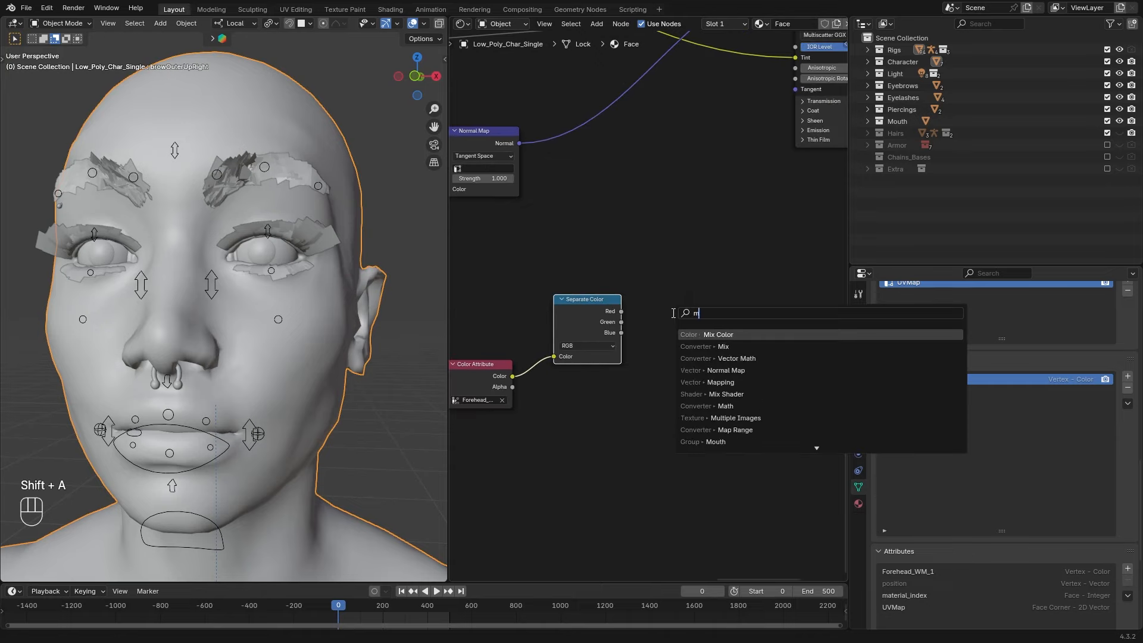
{"action": "key", "text": "Return"}
{"action": "left_click", "coordinate": [663, 170]}
{"action": "key", "text": "ctrl+v"}
{"action": "key", "text": "ctrl+v"}
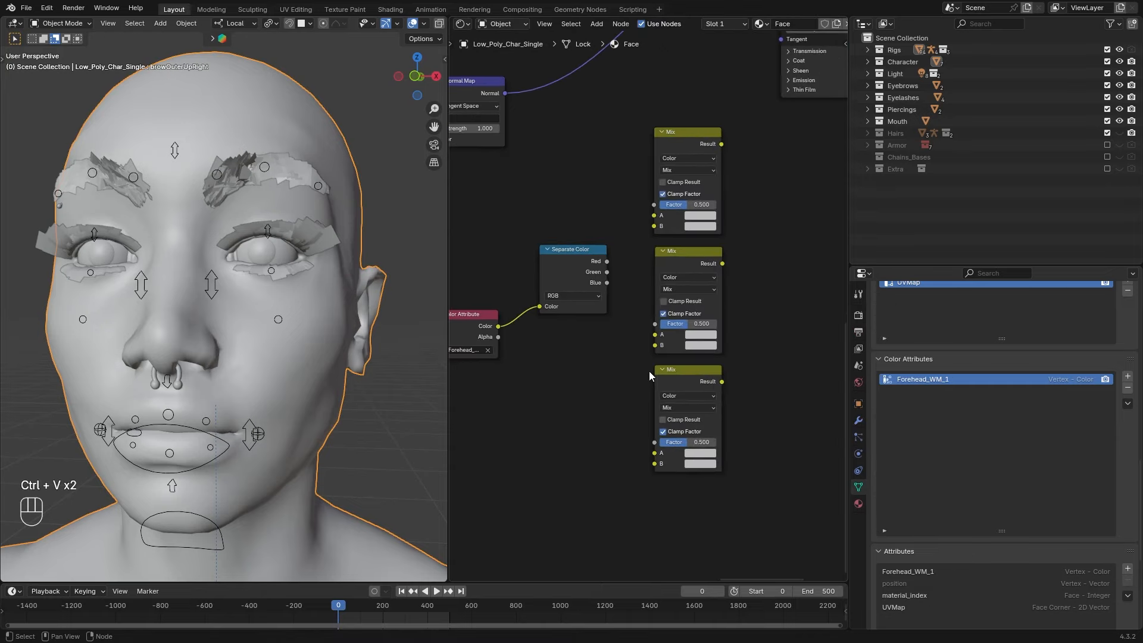
Connect the Red, Green and Blue outputs of Separate Color to the Factor inputs of the three new Mix nodes in order
{"action": "left_click_drag", "start_coordinate": [606, 260], "coordinate": [654, 204]}
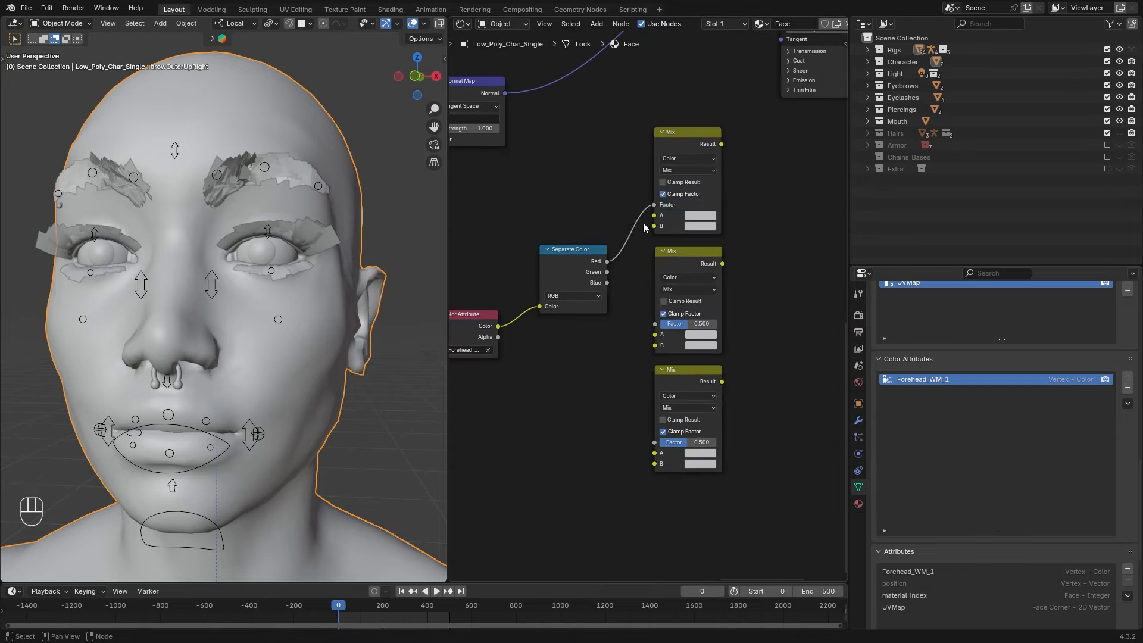
{"action": "left_click_drag", "start_coordinate": [607, 271], "coordinate": [654, 324]}
{"action": "middle_click_drag", "start_coordinate": [619, 328], "coordinate": [612, 304]}
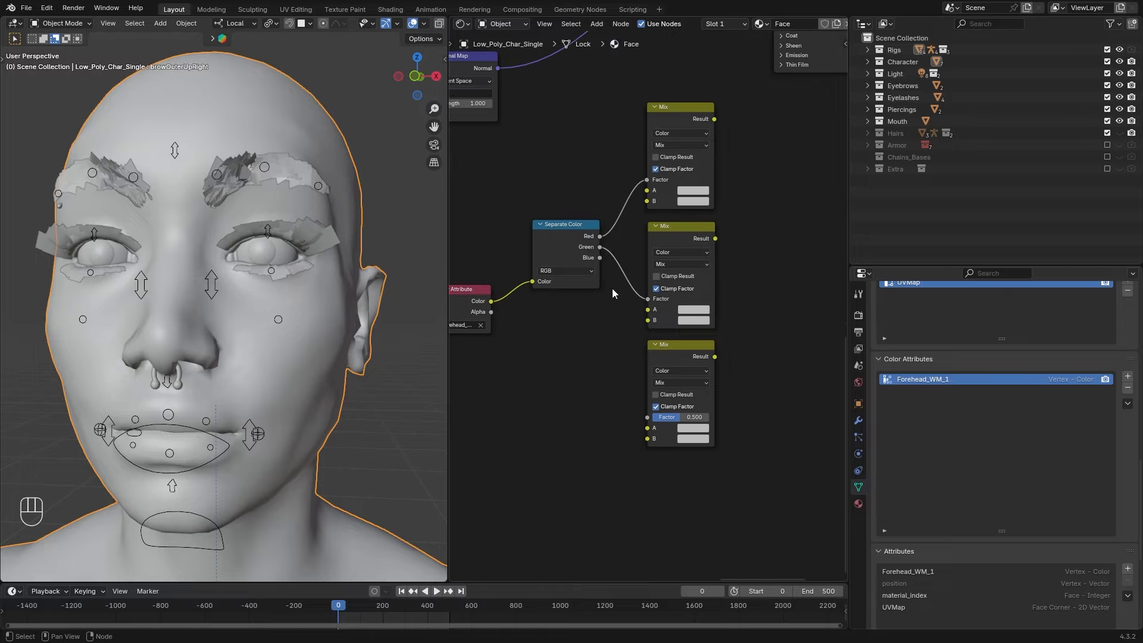
{"action": "left_click_drag", "start_coordinate": [600, 257], "coordinate": [633, 411]}
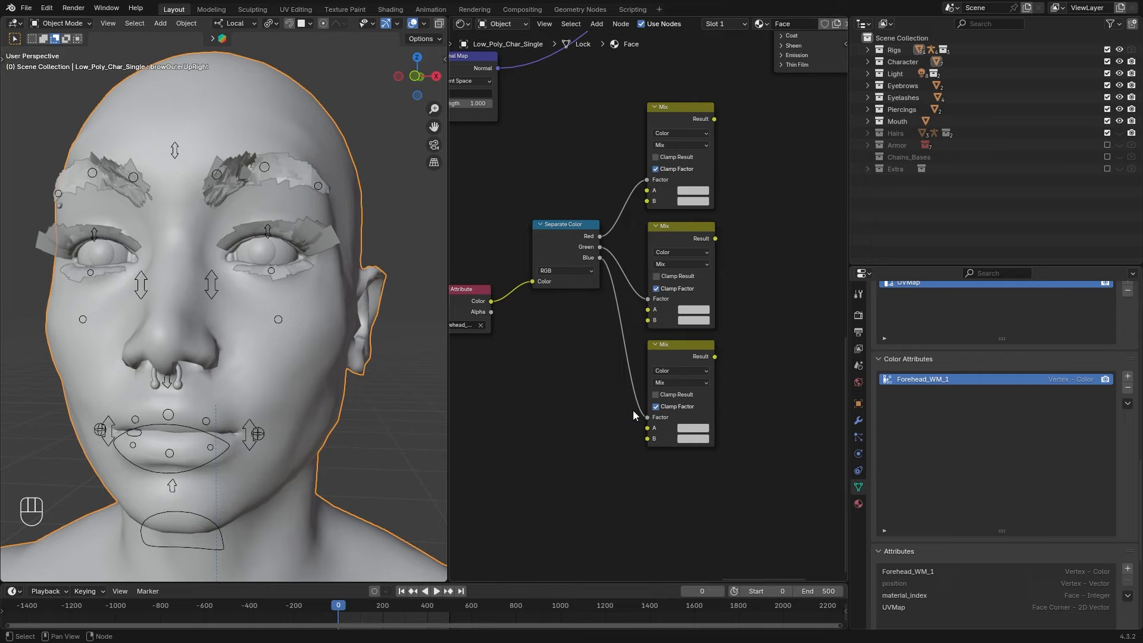
{"action": "scroll", "coordinate": [616, 389], "scroll_direction": "down", "scroll_amount": 3}
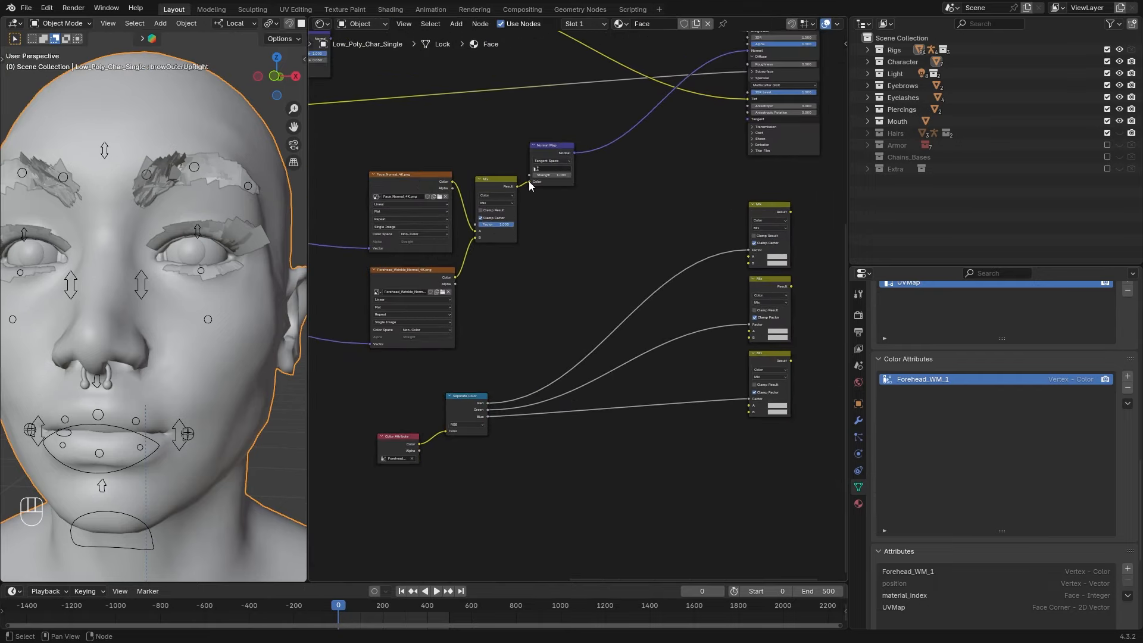
Feed Face_Normal into A and the original Mix result into B of the red-masked Mix, and route its result to the Normal Map's Color
{"action": "mouse_move", "coordinate": [529, 181]}
{"action": "left_mouse_down"}
{"action": "mouse_move", "coordinate": [525, 197]}
{"action": "mouse_move", "coordinate": [548, 206]}
{"action": "mouse_move", "coordinate": [519, 187]}
{"action": "mouse_move", "coordinate": [524, 165]}
{"action": "left_mouse_up"}
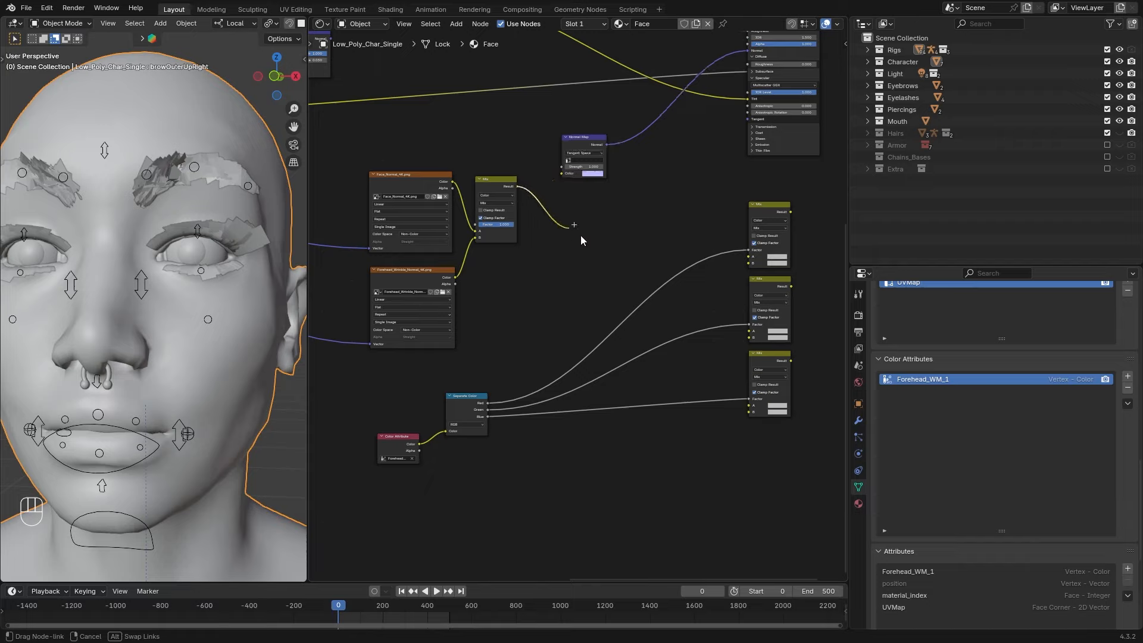
{"action": "left_click_drag", "start_coordinate": [581, 236], "coordinate": [748, 263]}
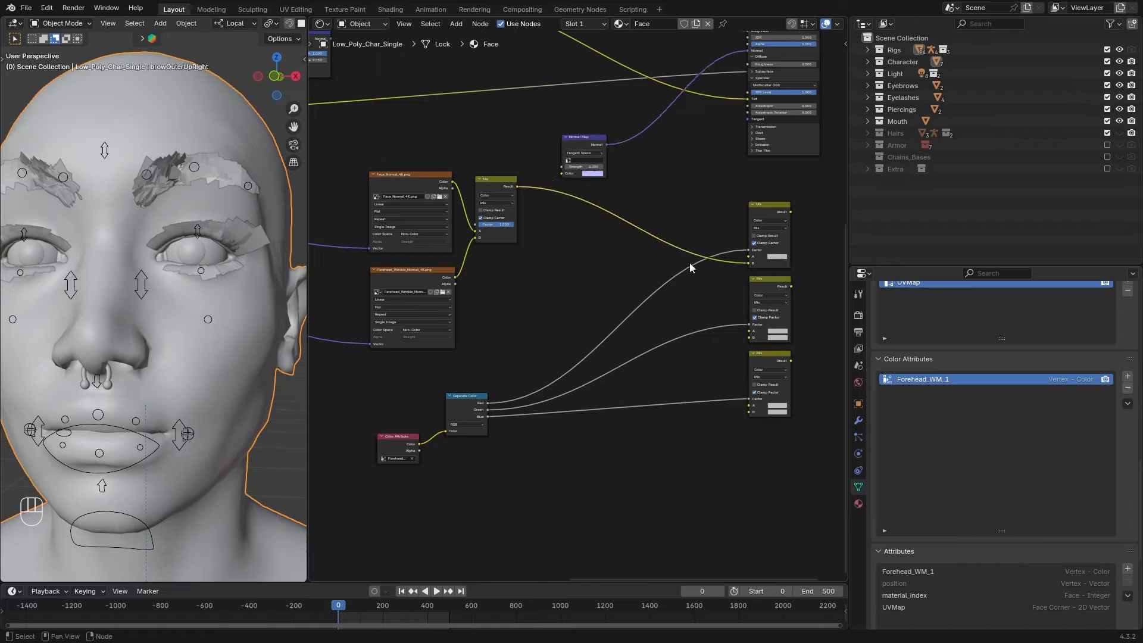
{"action": "left_click_drag", "start_coordinate": [452, 182], "coordinate": [749, 257]}
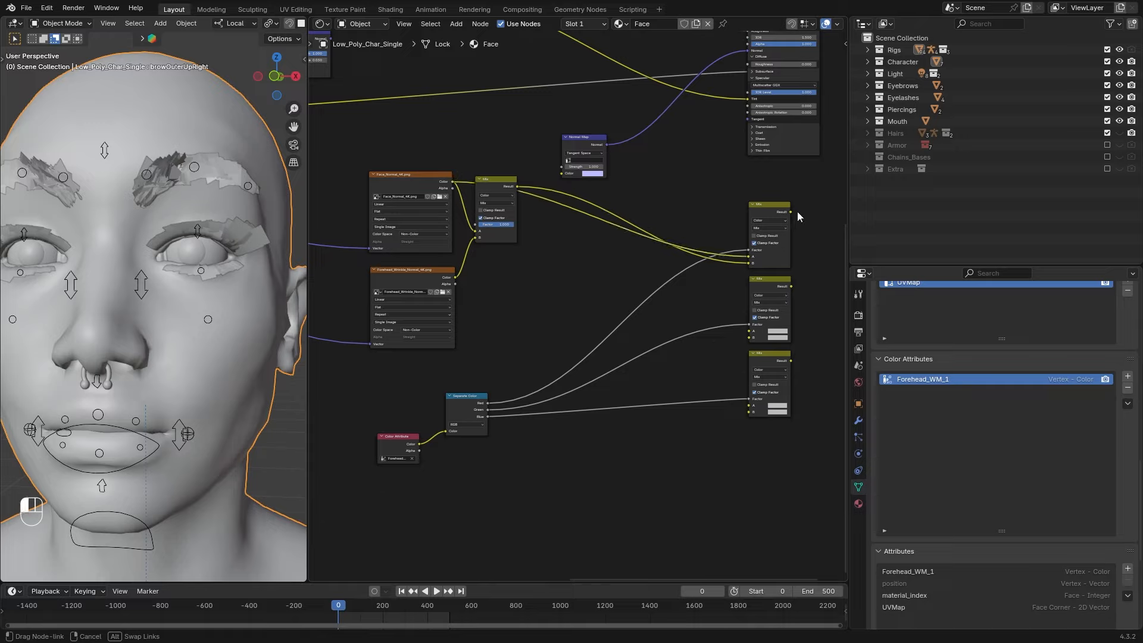
{"action": "mouse_move", "coordinate": [792, 212]}
{"action": "left_mouse_down"}
{"action": "mouse_move", "coordinate": [806, 179]}
{"action": "mouse_move", "coordinate": [562, 174]}
{"action": "left_mouse_up"}
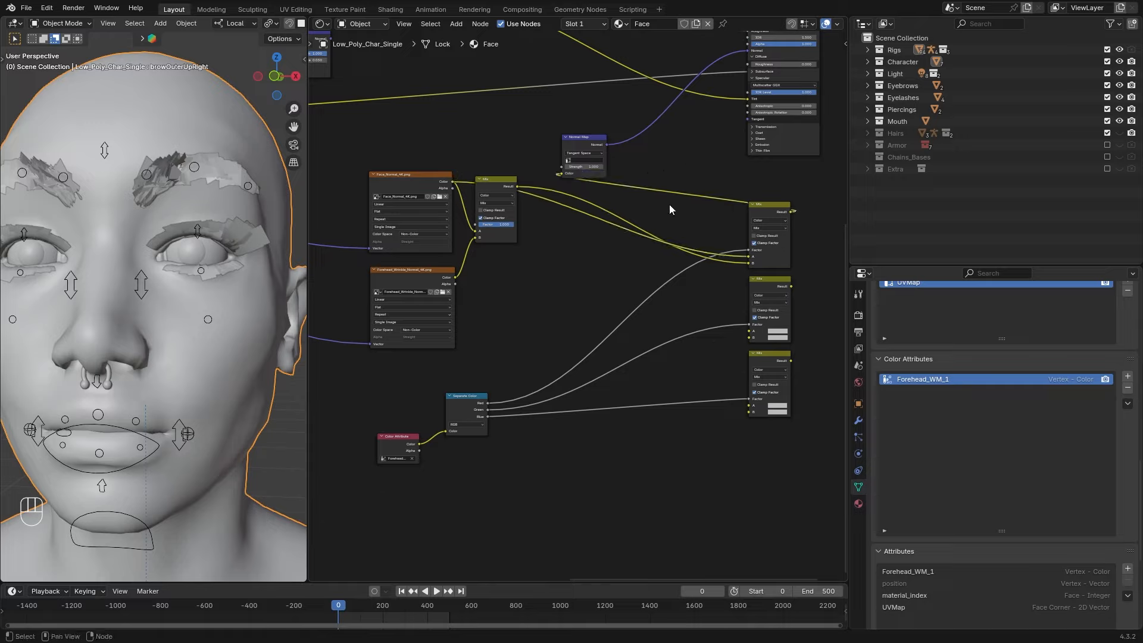
{"action": "left_click_drag", "start_coordinate": [580, 137], "coordinate": [647, 118]}
Preview the shaded material and vary the original Mix node's Factor to check the masked forehead wrinkles
{"action": "key", "text": "z"}
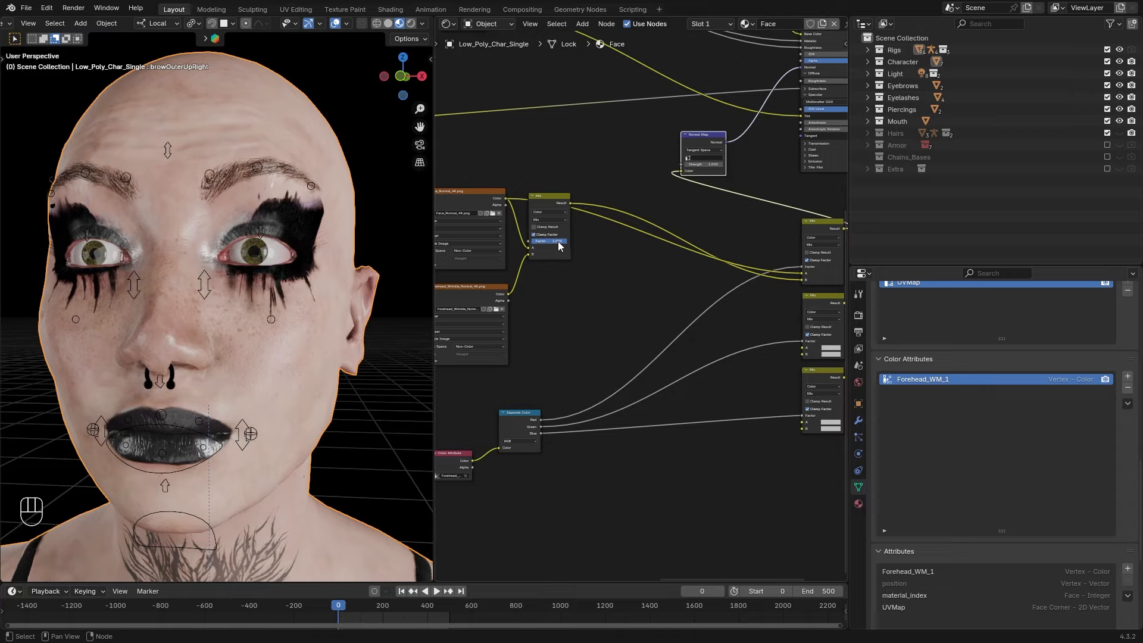
{"action": "mouse_move", "coordinate": [559, 245]}
{"action": "left_mouse_down"}
{"action": "mouse_move", "coordinate": [533, 246]}
{"action": "mouse_move", "coordinate": [567, 241]}
{"action": "left_mouse_up"}
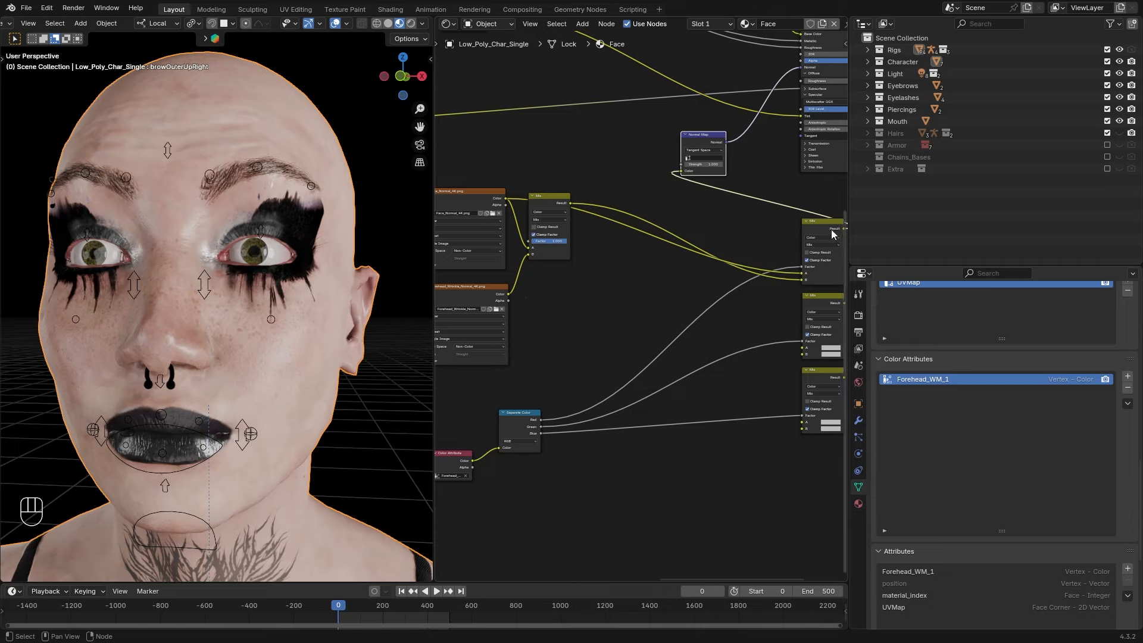
{"action": "middle_click_drag", "start_coordinate": [739, 230], "coordinate": [717, 232]}
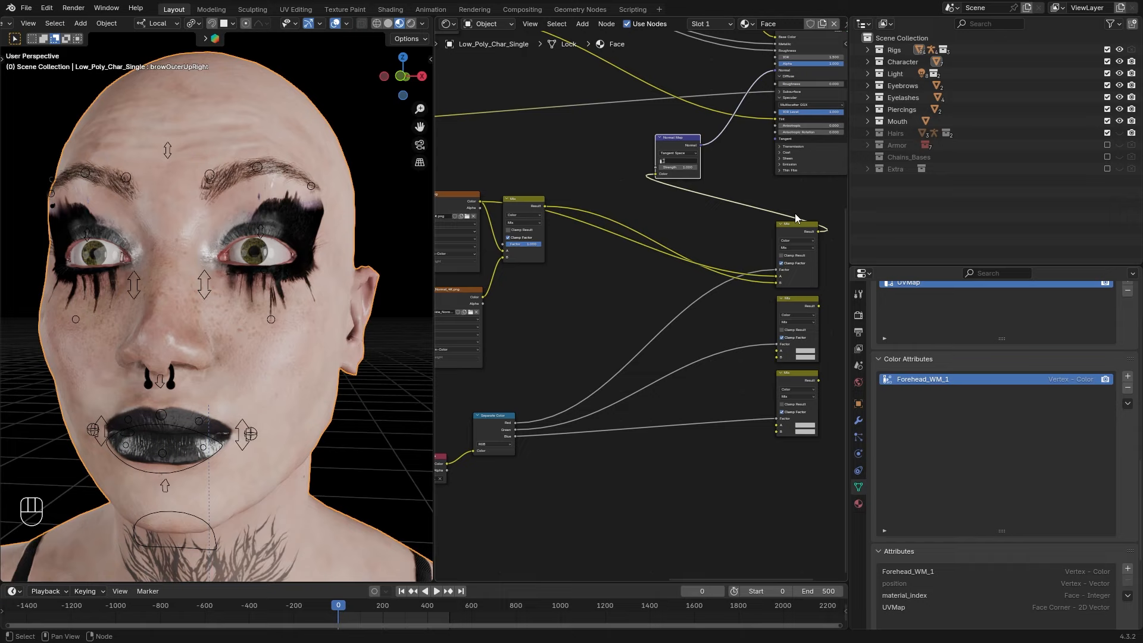
{"action": "left_click_drag", "start_coordinate": [790, 230], "coordinate": [788, 225]}
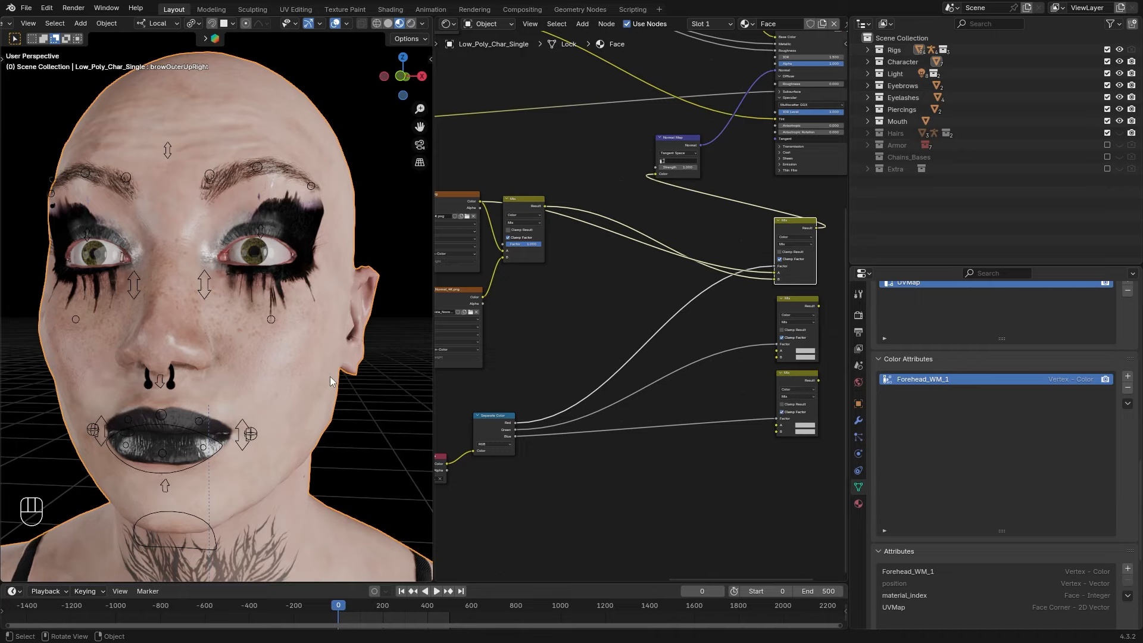
Set the viewport render pass to Normal and disconnect the base normal from input A of the red-masked Mix node
{"action": "left_click", "coordinate": [421, 24]}
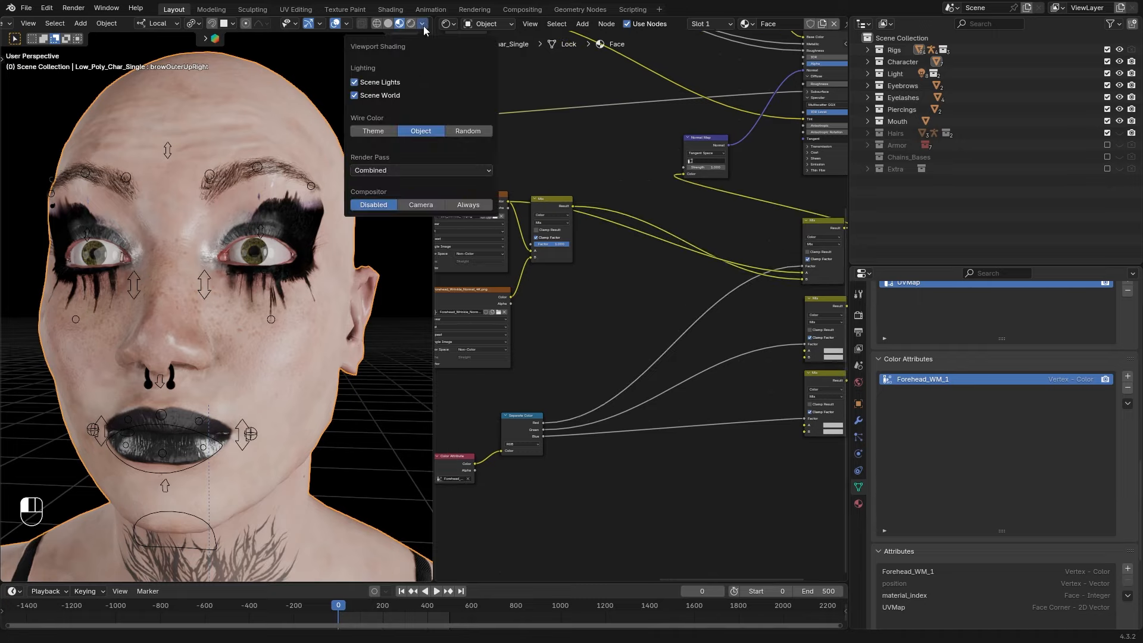
{"action": "left_click", "coordinate": [393, 171]}
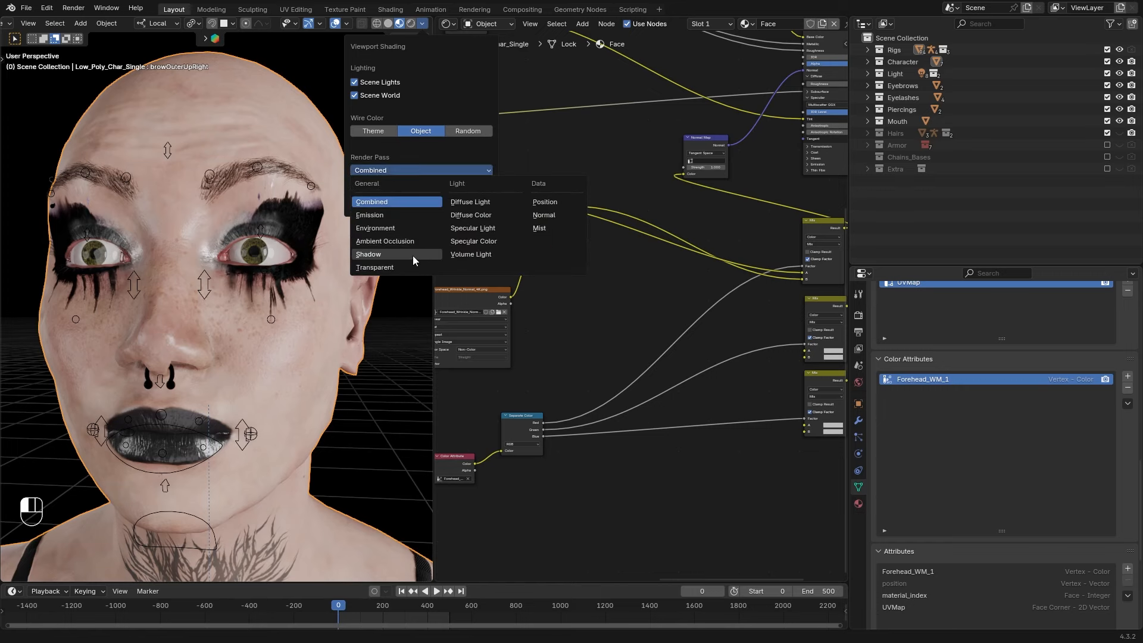
{"action": "left_click", "coordinate": [542, 215]}
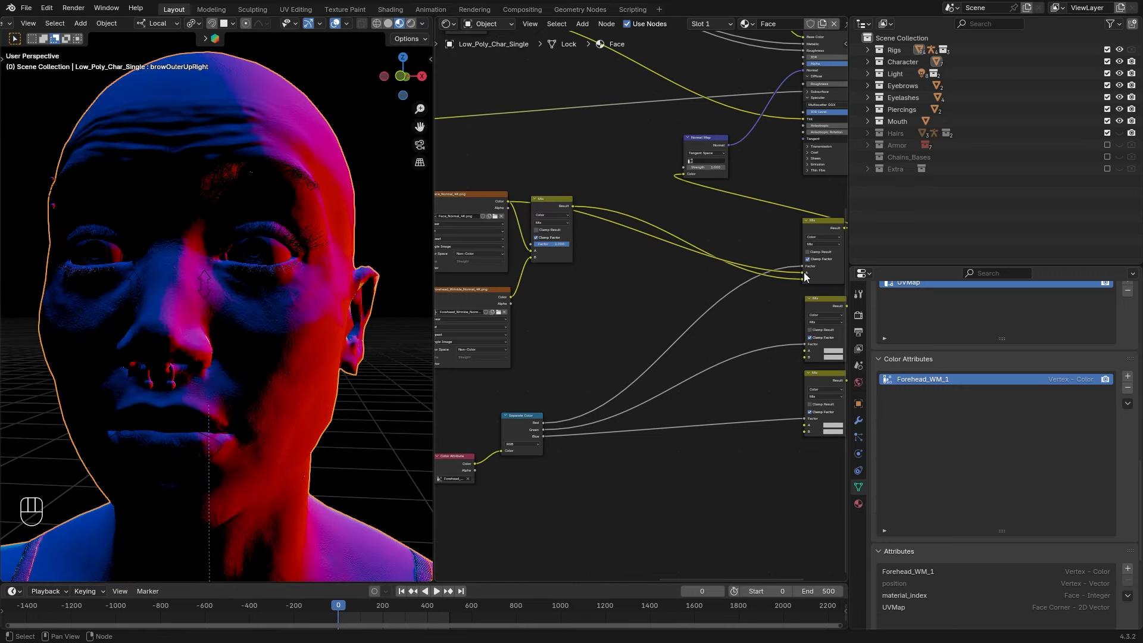
{"action": "left_click_drag", "start_coordinate": [803, 273], "coordinate": [773, 258]}
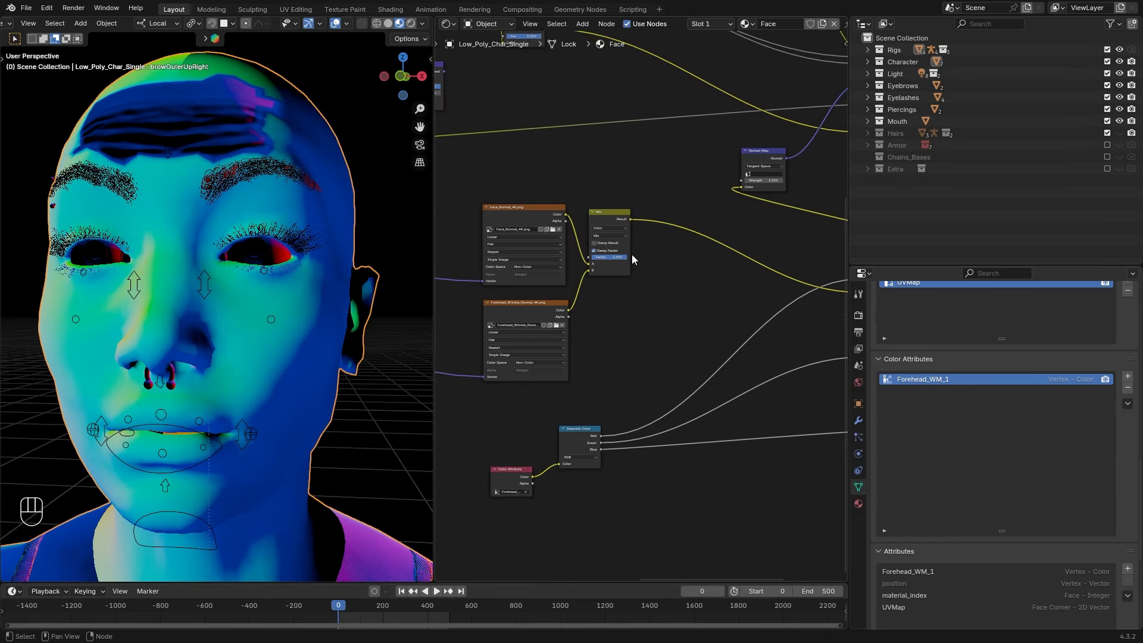
{"action": "left_click_drag", "start_coordinate": [534, 213], "coordinate": [532, 214]}
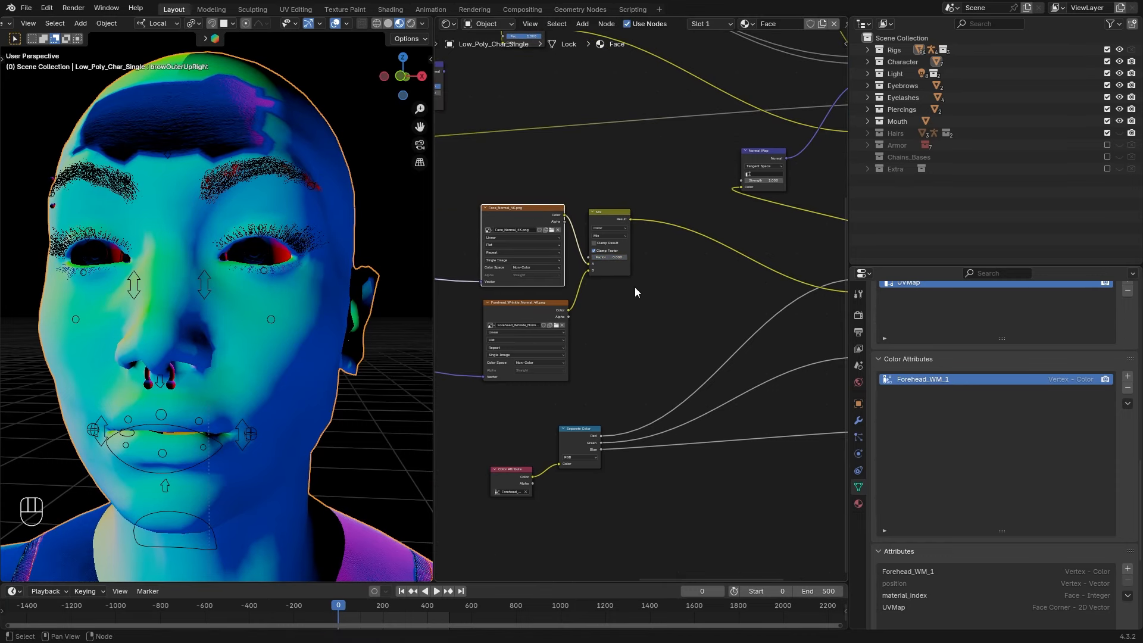
Vary the original Mix node's Factor in the Normal pass to check the masked forehead wrinkles without the base normal
{"action": "left_click_drag", "start_coordinate": [595, 257], "coordinate": [627, 257]}
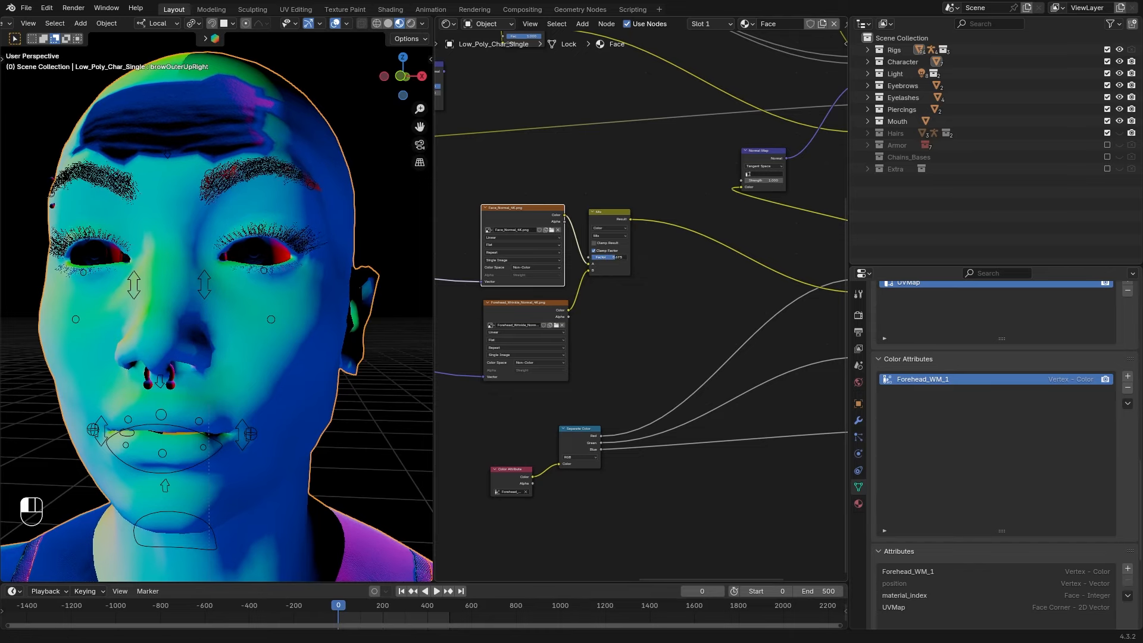
{"action": "left_click_drag", "start_coordinate": [525, 303], "coordinate": [534, 308]}
{"action": "middle_click_drag", "start_coordinate": [637, 314], "coordinate": [581, 305]}
{"action": "left_click_drag", "start_coordinate": [562, 249], "coordinate": [533, 248]}
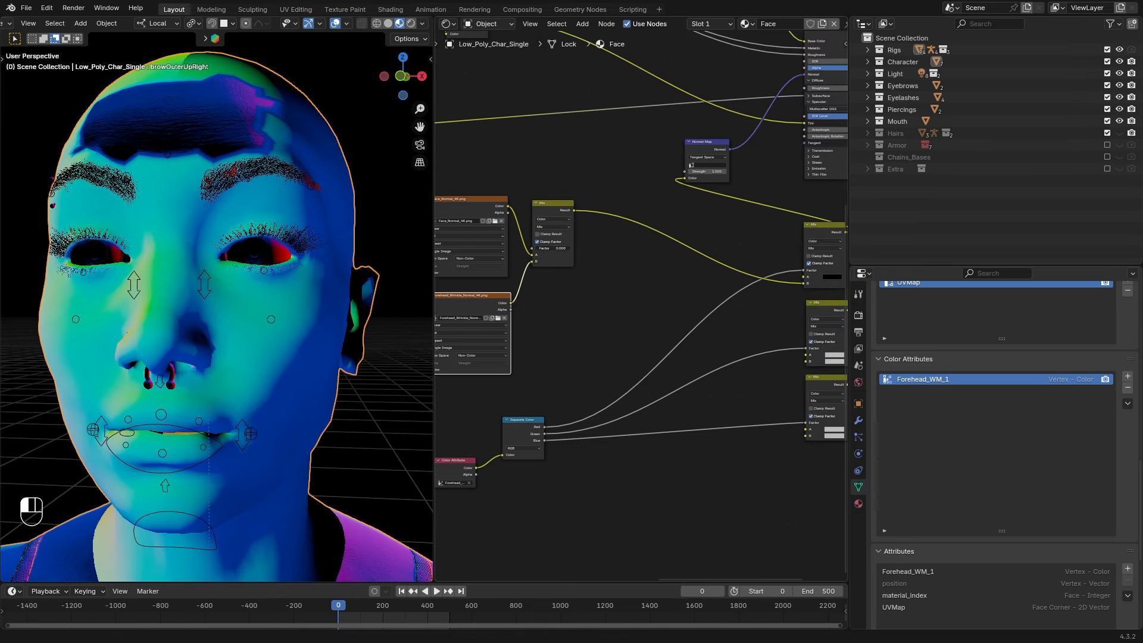
Return the viewport from the Normal pass to the full shaded view and reconnect Face_Normal to input A of the red-masked Mix
{"action": "left_click", "coordinate": [424, 23]}
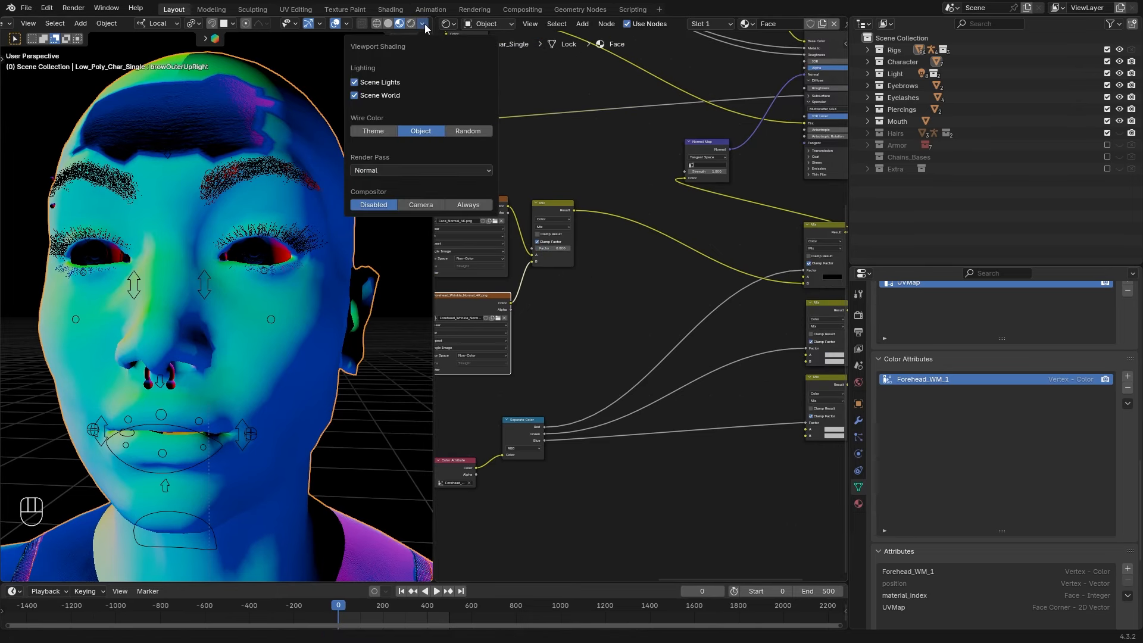
{"action": "left_click", "coordinate": [381, 170]}
{"action": "left_click", "coordinate": [426, 202]}
Make two copies of the original Mix node and connect the Forehead_Wrinkle_Normal Color output to input B of each copy
{"action": "middle_click_drag", "start_coordinate": [600, 296], "coordinate": [574, 262]}
{"action": "key", "text": "ctrl+c"}
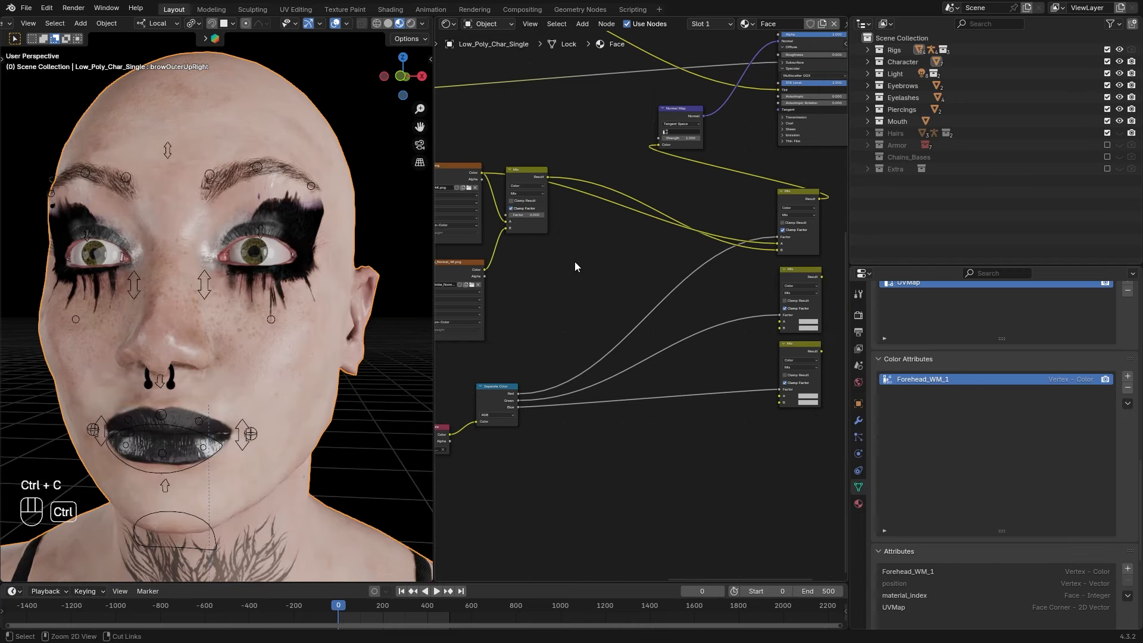
{"action": "key", "text": "ctrl+v"}
{"action": "key", "text": "ctrl+v"}
{"action": "middle_click_drag", "start_coordinate": [566, 303], "coordinate": [609, 293]}
{"action": "left_click_drag", "start_coordinate": [527, 261], "coordinate": [596, 274]}
{"action": "left_click_drag", "start_coordinate": [527, 261], "coordinate": [596, 354]}
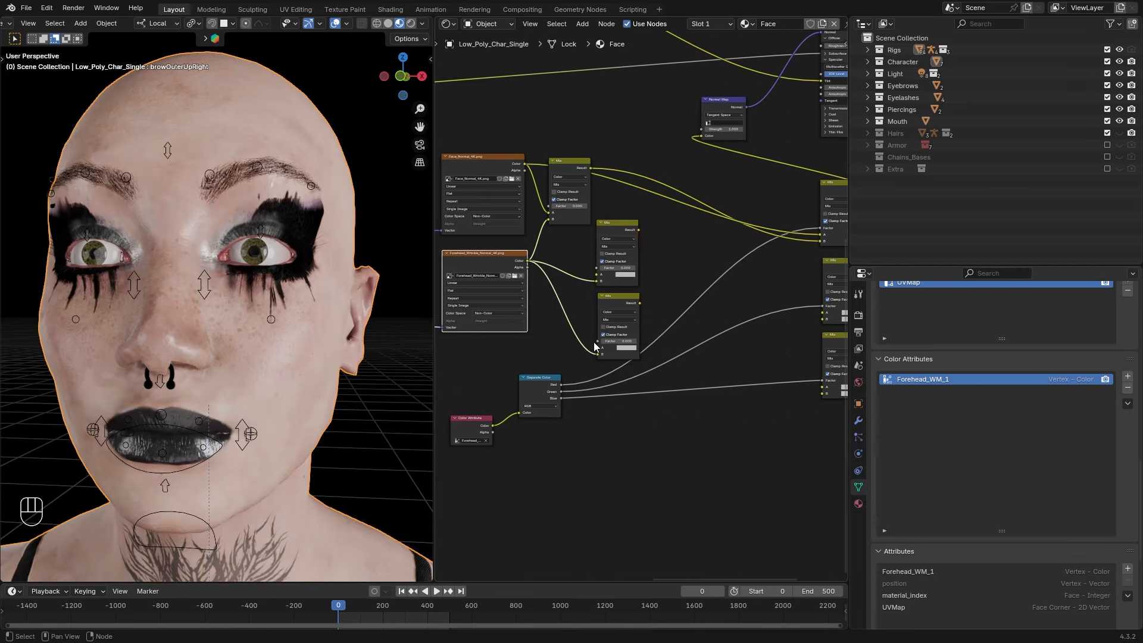
Feed the red-masked Mix result into A of the second wrinkle Mix and the green-masked Mix, with the second wrinkle Mix's result into B
{"action": "middle_click_drag", "start_coordinate": [656, 284], "coordinate": [618, 277]}
{"action": "left_click_drag", "start_coordinate": [433, 280], "coordinate": [233, 279]}
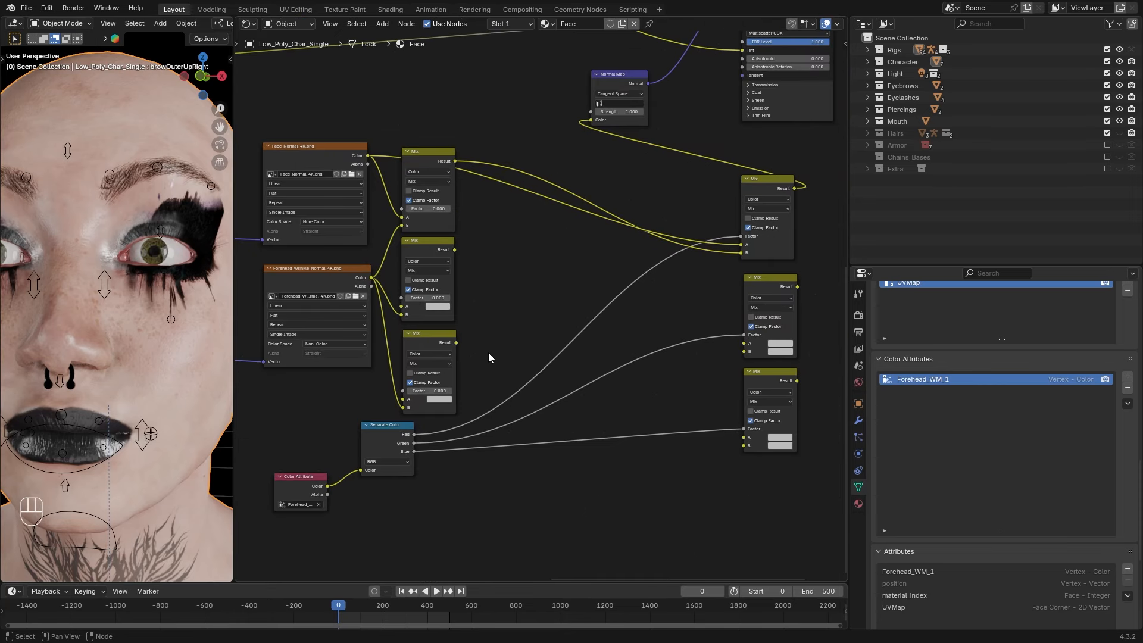
{"action": "left_click_drag", "start_coordinate": [369, 155], "coordinate": [381, 233]}
{"action": "mouse_move", "coordinate": [322, 158]}
{"action": "left_mouse_down"}
{"action": "mouse_move", "coordinate": [315, 145]}
{"action": "mouse_move", "coordinate": [324, 157]}
{"action": "left_mouse_up"}
{"action": "left_click_drag", "start_coordinate": [794, 188], "coordinate": [739, 350]}
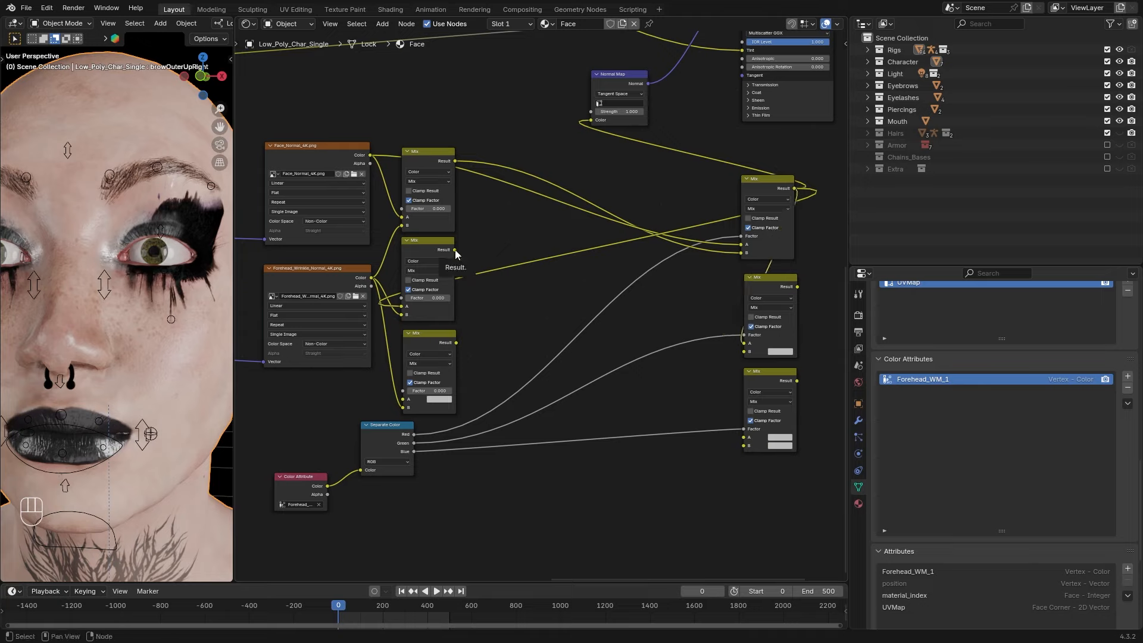
{"action": "left_click_drag", "start_coordinate": [454, 249], "coordinate": [744, 351]}
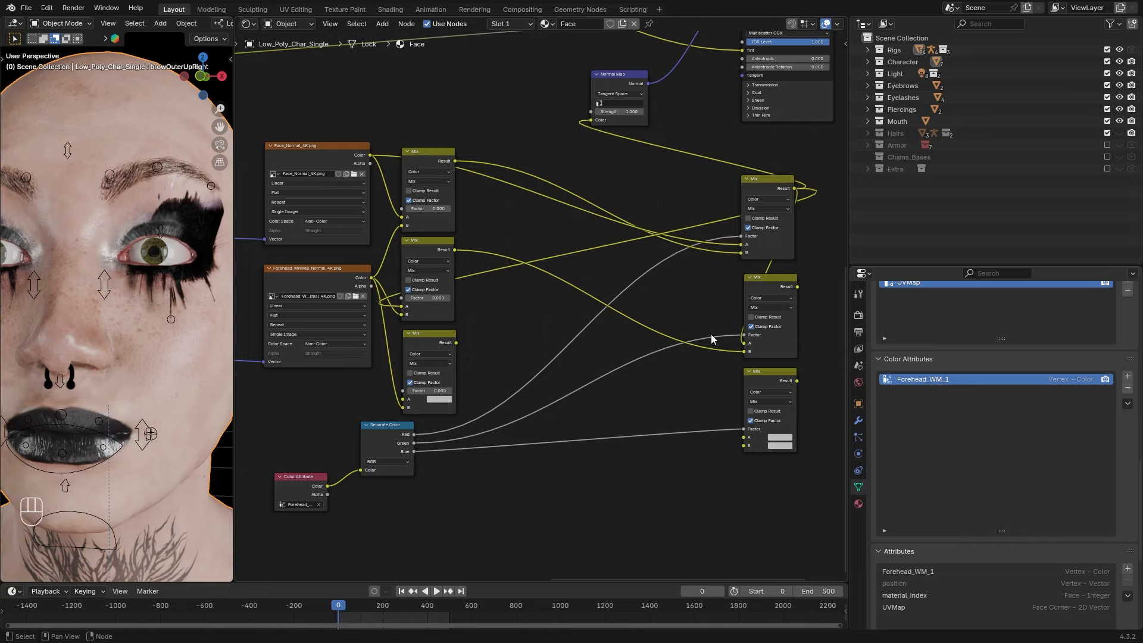
Chain the green-masked result and third wrinkle Mix into the blue-masked Mix, and route its result to the Normal Map's Color
{"action": "left_click_drag", "start_coordinate": [797, 286], "coordinate": [403, 400]}
{"action": "left_click_drag", "start_coordinate": [796, 287], "coordinate": [744, 437]}
{"action": "left_click_drag", "start_coordinate": [455, 342], "coordinate": [744, 445]}
{"action": "middle_click_drag", "start_coordinate": [734, 434], "coordinate": [648, 494]}
{"action": "left_click_drag", "start_coordinate": [711, 441], "coordinate": [459, 181]}
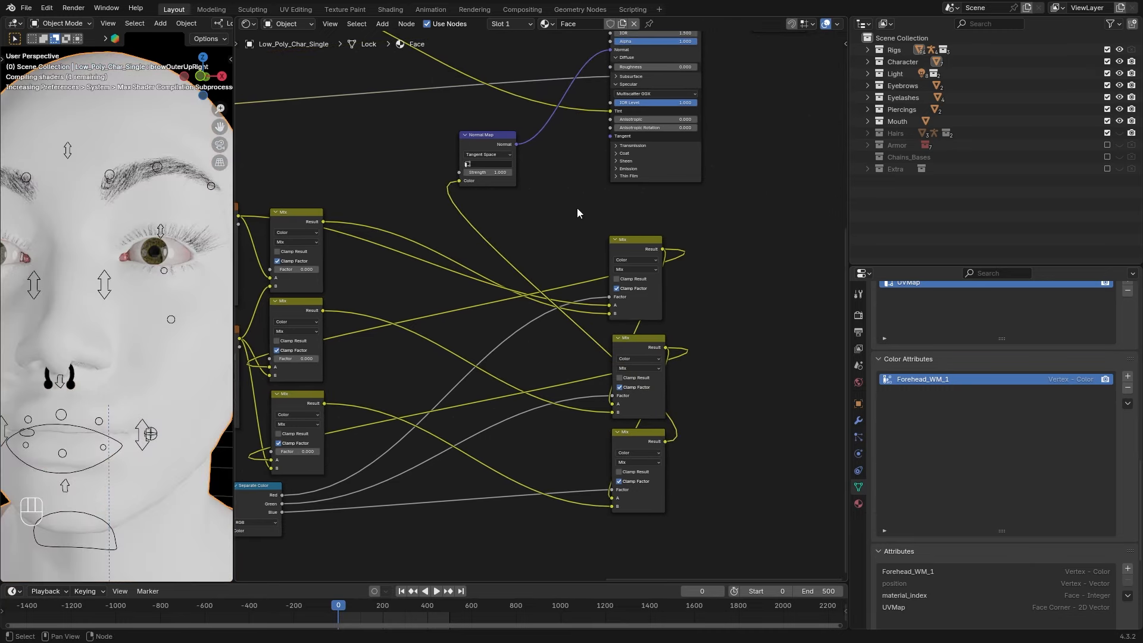
Vary the Factor of each of the three wrinkle Mix nodes to check its forehead region separately
{"action": "mouse_move", "coordinate": [655, 258]}
{"action": "left_mouse_down"}
{"action": "mouse_move", "coordinate": [691, 258]}
{"action": "mouse_move", "coordinate": [642, 258]}
{"action": "left_mouse_up"}
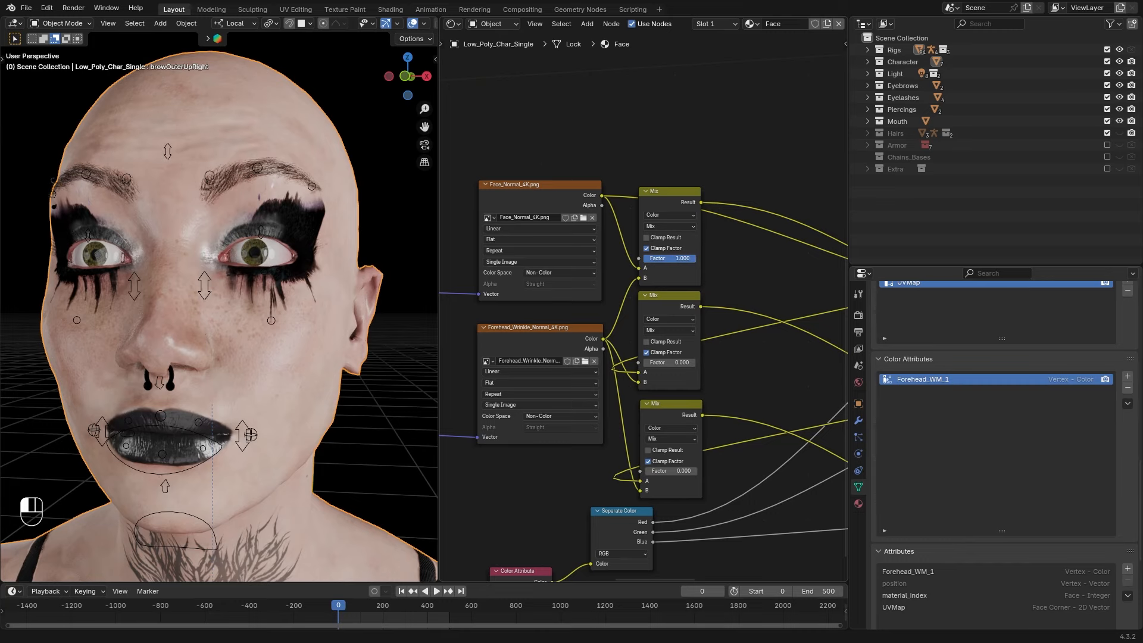
{"action": "mouse_move", "coordinate": [655, 362]}
{"action": "left_mouse_down"}
{"action": "mouse_move", "coordinate": [693, 362]}
{"action": "mouse_move", "coordinate": [652, 362]}
{"action": "left_mouse_up"}
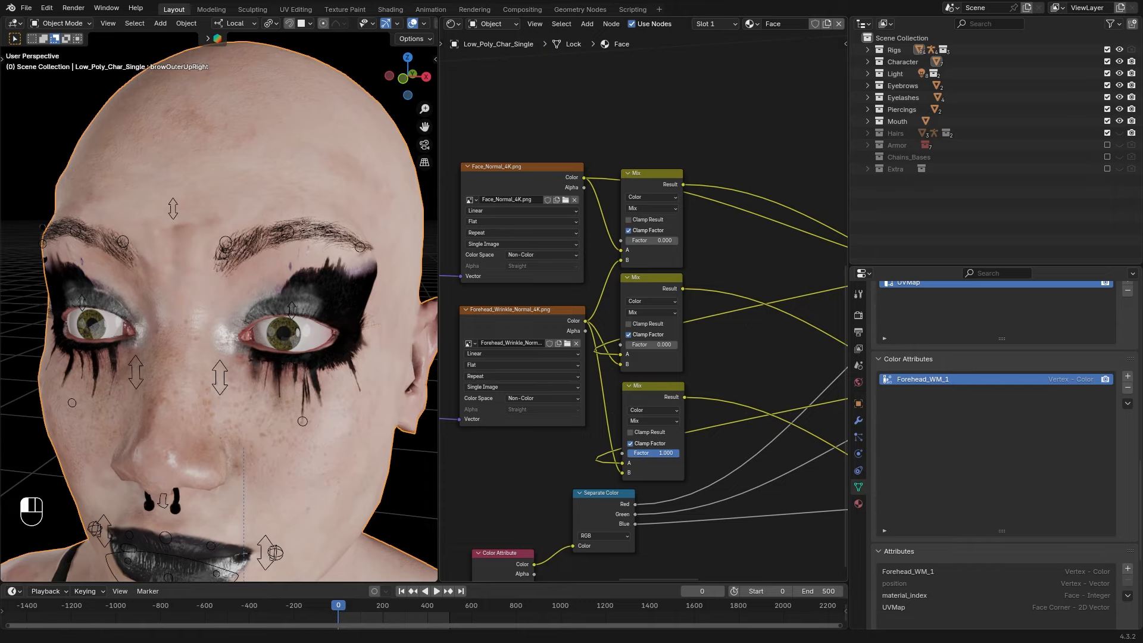
{"action": "left_click_drag", "start_coordinate": [678, 453], "coordinate": [626, 458]}
{"action": "middle_click_drag", "start_coordinate": [732, 350], "coordinate": [711, 330]}
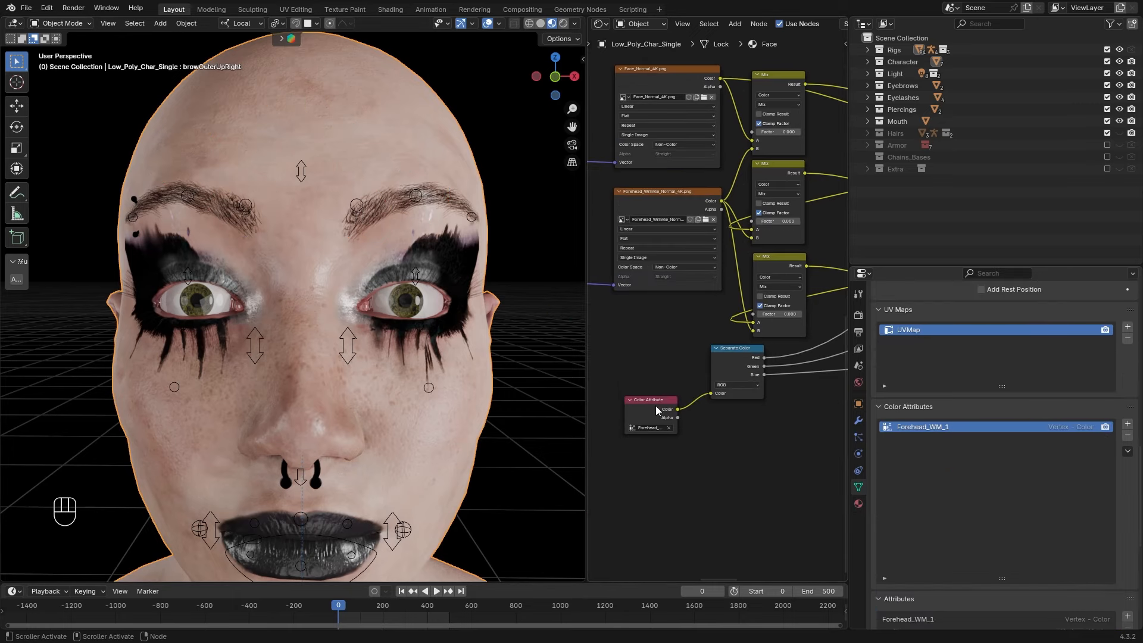
Duplicate the Forehead_WM_1 color attribute and rename the original Forehead_WM_R
{"action": "left_click_drag", "start_coordinate": [656, 409], "coordinate": [661, 388]}
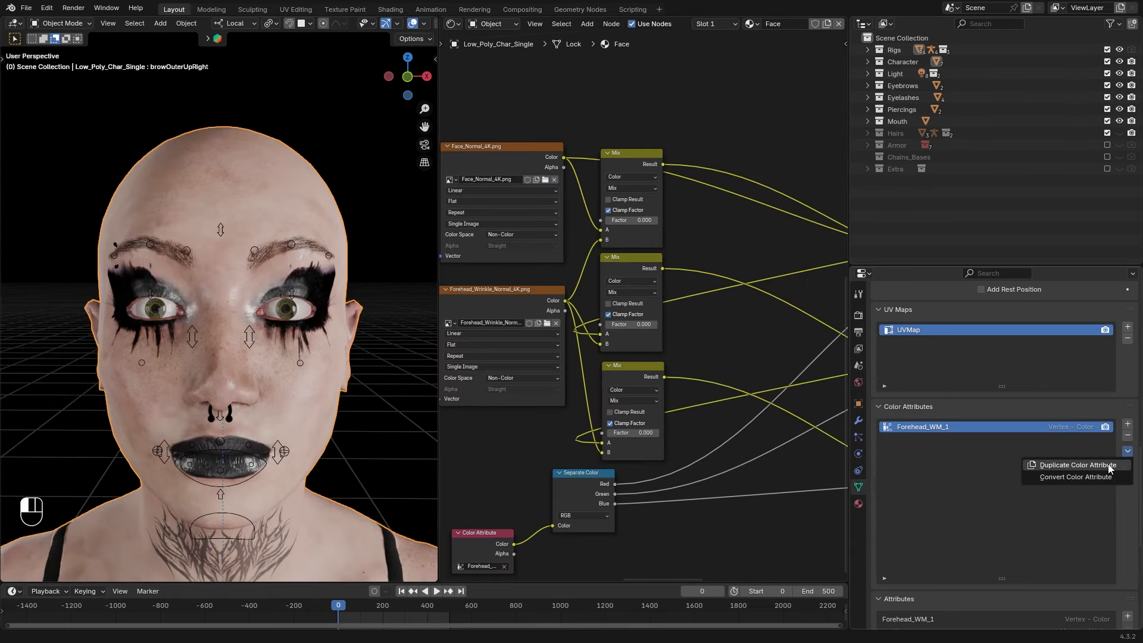
{"action": "left_click", "coordinate": [1108, 463]}
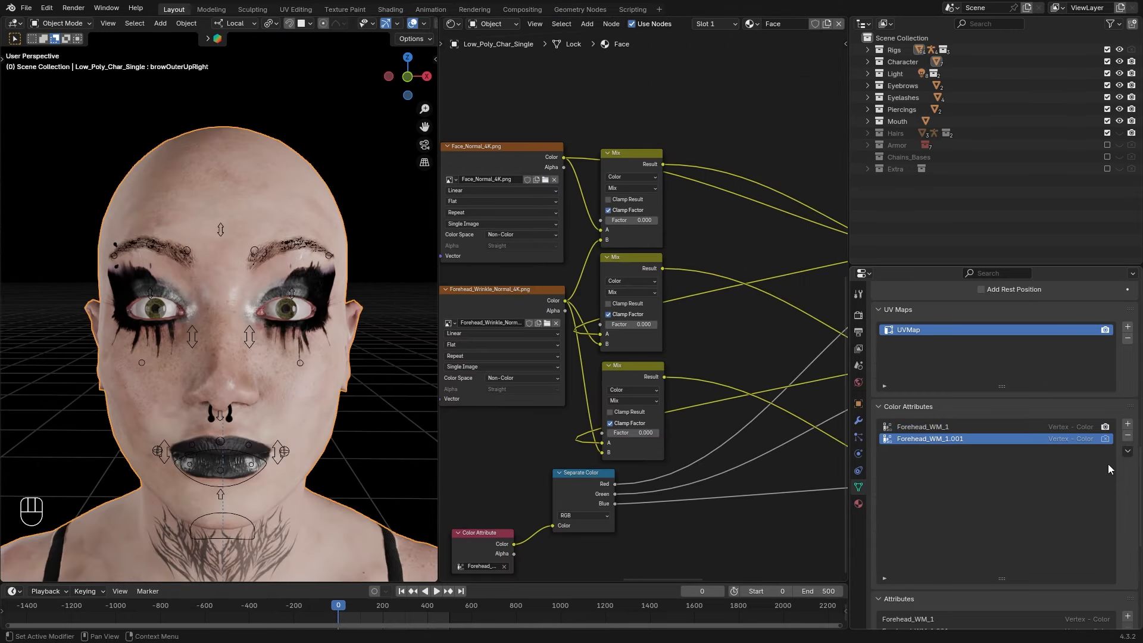
{"action": "double_click", "coordinate": [964, 426]}
{"action": "key", "text": "BackSpace"}
{"action": "type", "text": "R"}
{"action": "key", "text": "Return"}
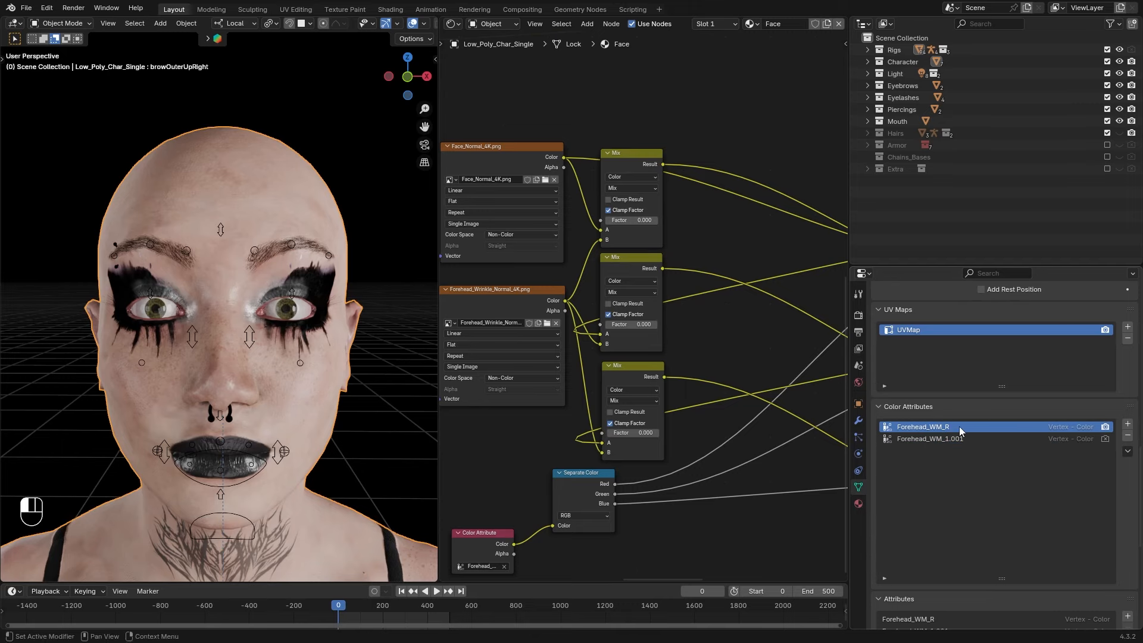
Rename the duplicated color attribute Forehead_WM_L
{"action": "double_click", "coordinate": [972, 438]}
{"action": "key", "text": "BackSpace"}
{"action": "key", "text": "BackSpace"}
{"action": "type", "text": "L"}
{"action": "key", "text": "Return"}
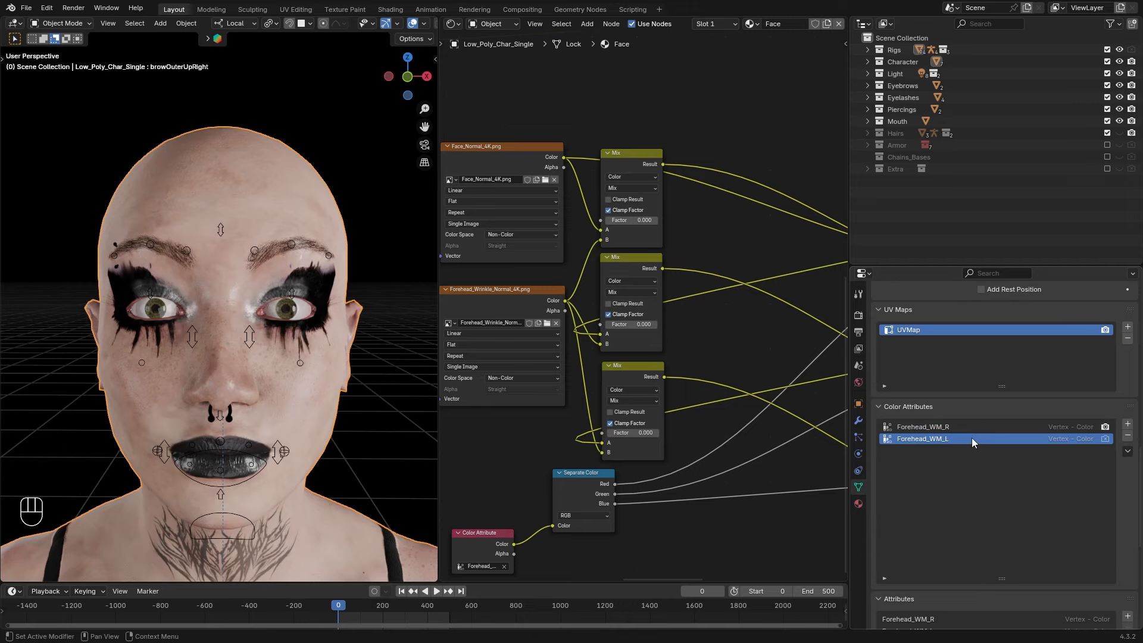
Activate Forehead_WM_R and, in Edit Mode with X-ray shading, box-select the character's left half of the head
{"action": "left_click", "coordinate": [971, 427]}
{"action": "left_click", "coordinate": [62, 23]}
{"action": "left_click", "coordinate": [65, 50]}
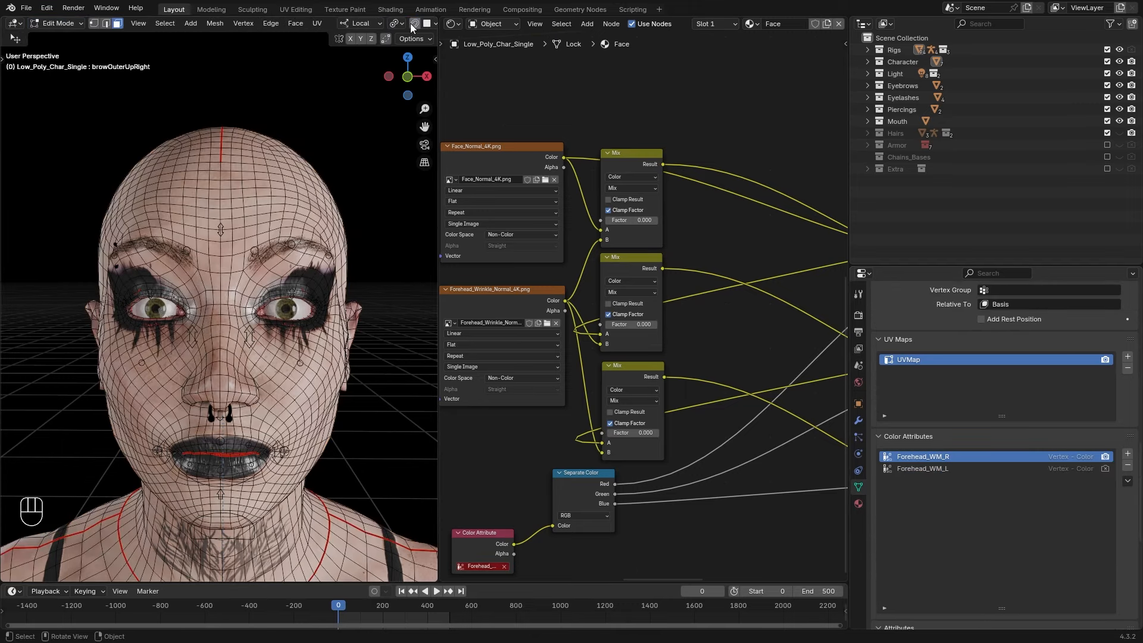
{"action": "scroll", "coordinate": [411, 22], "scroll_direction": "down", "scroll_amount": 8}
{"action": "left_click", "coordinate": [408, 23]}
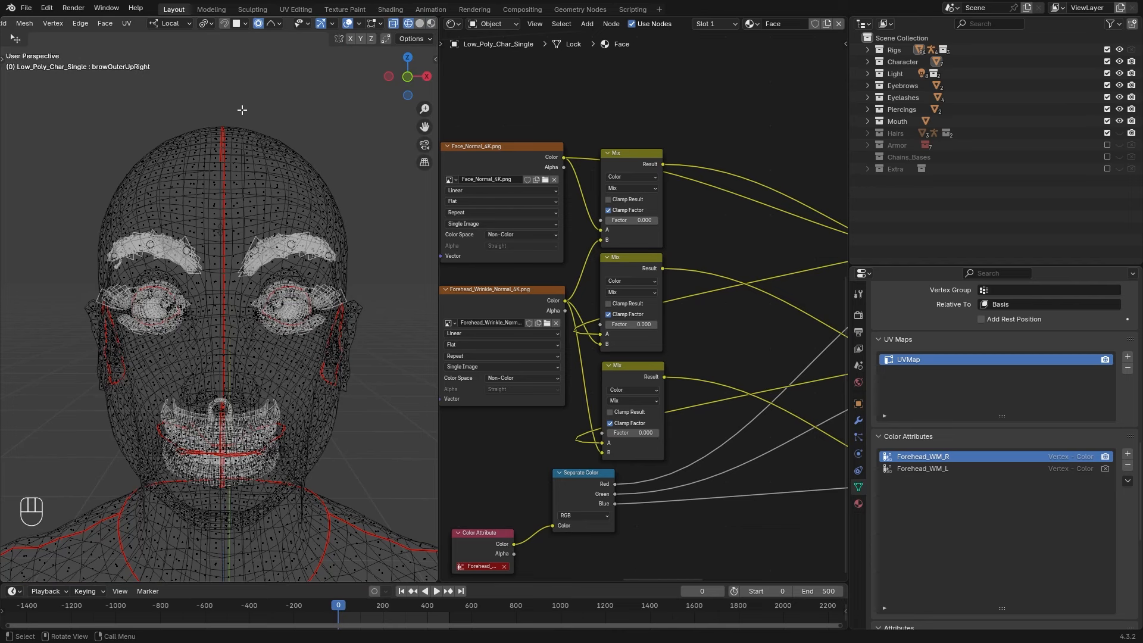
{"action": "key", "text": "b"}
{"action": "left_click_drag", "start_coordinate": [217, 85], "coordinate": [392, 539]}
{"action": "scroll", "coordinate": [36, 24], "scroll_direction": "up", "scroll_amount": 8}
In Vertex Paint with selection masking on, paint the selected forehead half black in Forehead_WM_R
{"action": "left_click", "coordinate": [34, 23]}
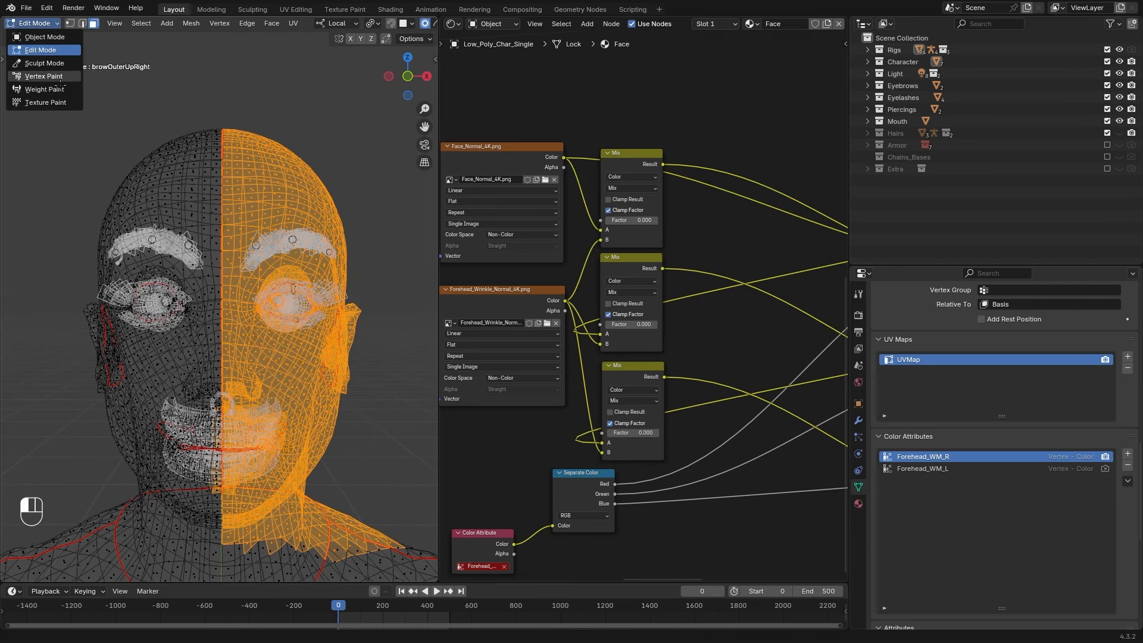
{"action": "left_click", "coordinate": [44, 76]}
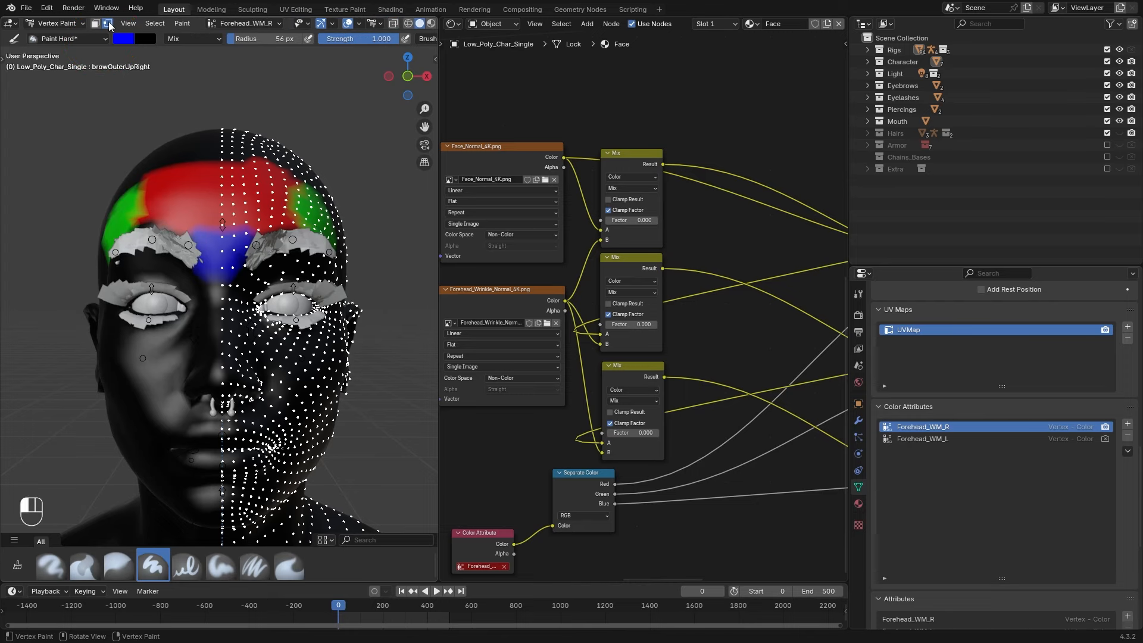
{"action": "left_click", "coordinate": [123, 39]}
{"action": "mouse_move", "coordinate": [221, 98]}
{"action": "left_mouse_down"}
{"action": "mouse_move", "coordinate": [235, 157]}
{"action": "mouse_move", "coordinate": [232, 297]}
{"action": "mouse_move", "coordinate": [306, 214]}
{"action": "mouse_move", "coordinate": [283, 235]}
{"action": "left_mouse_up"}
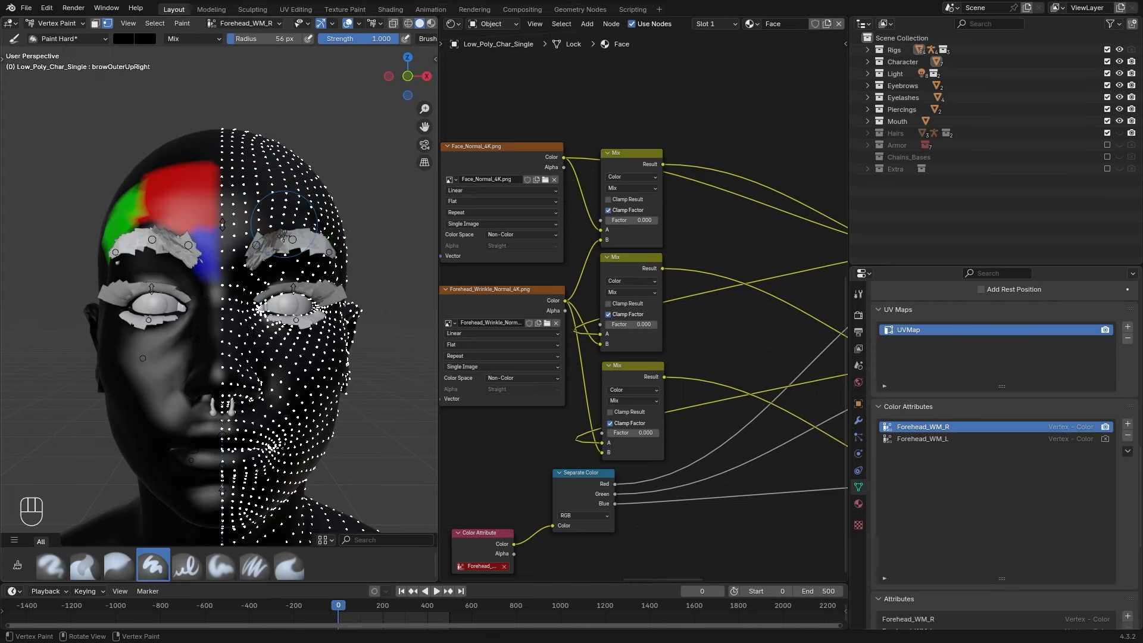
Invert the head selection in Edit Mode and return to Vertex Paint with Forehead_WM_L as the active color attribute
{"action": "left_click", "coordinate": [54, 23]}
{"action": "left_click", "coordinate": [53, 44]}
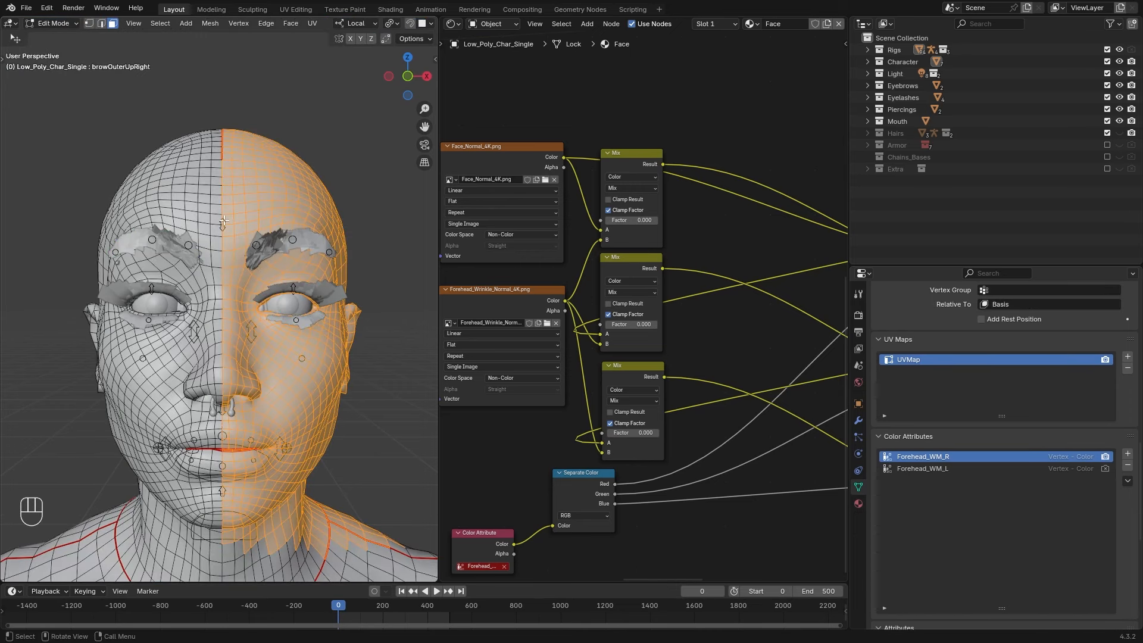
{"action": "left_click", "coordinate": [160, 23]}
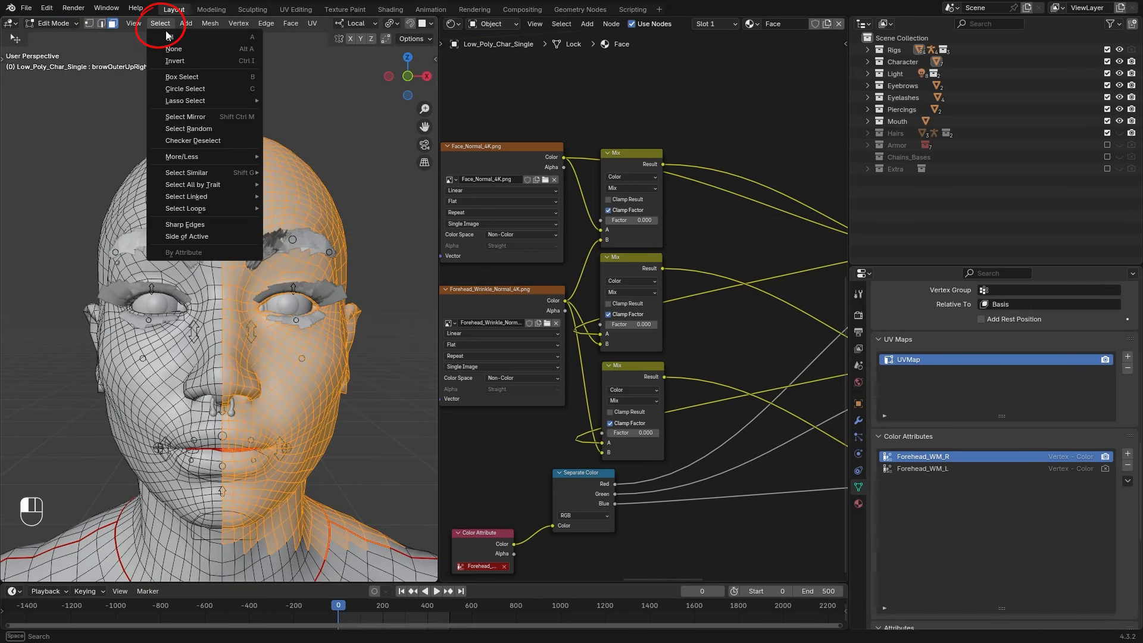
{"action": "left_click", "coordinate": [206, 60]}
{"action": "left_click", "coordinate": [54, 22]}
{"action": "left_click", "coordinate": [52, 67]}
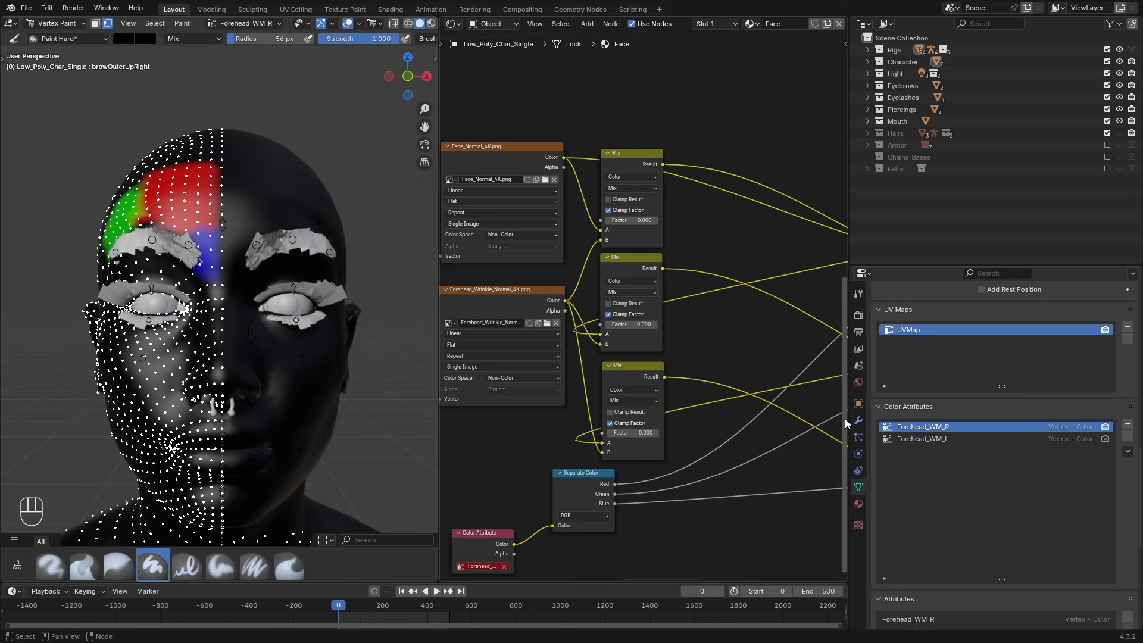
{"action": "left_click", "coordinate": [940, 438]}
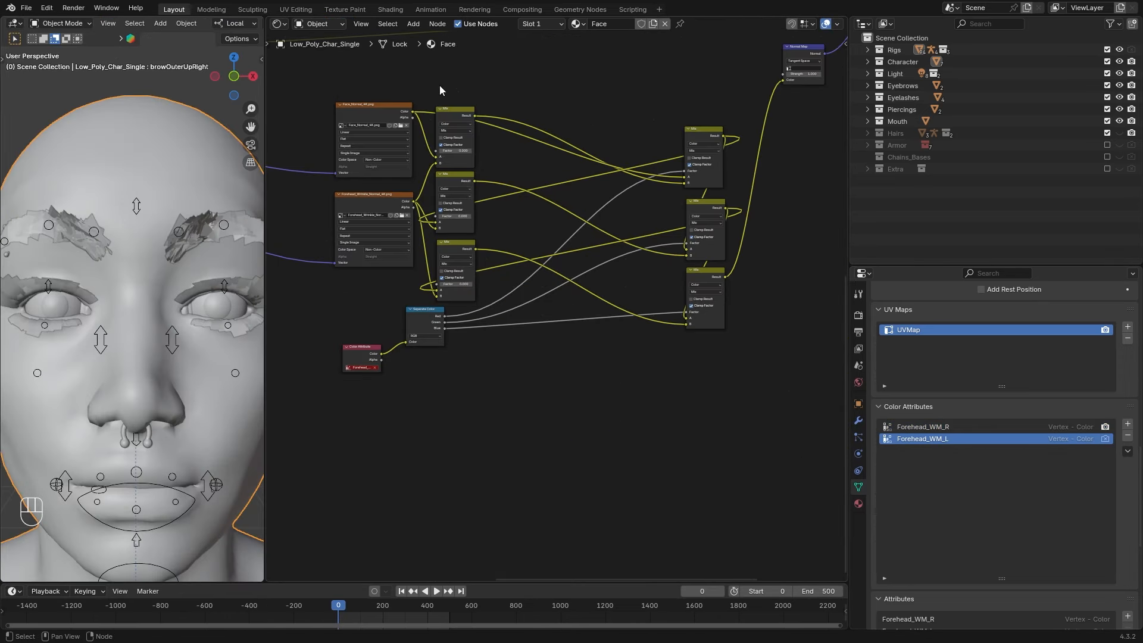
Duplicate the six Mix nodes with their Separate Color and Color Attribute nodes, placing the copies below the originals
{"action": "left_click_drag", "start_coordinate": [440, 87], "coordinate": [750, 390]}
{"action": "left_click", "coordinate": [364, 352], "text": "shift"}
{"action": "key", "text": "ctrl+c"}
{"action": "key", "text": "ctrl+v"}
{"action": "scroll", "coordinate": [568, 488], "scroll_direction": "down", "scroll_amount": 3}
{"action": "middle_click_drag", "start_coordinate": [569, 488], "coordinate": [562, 391]}
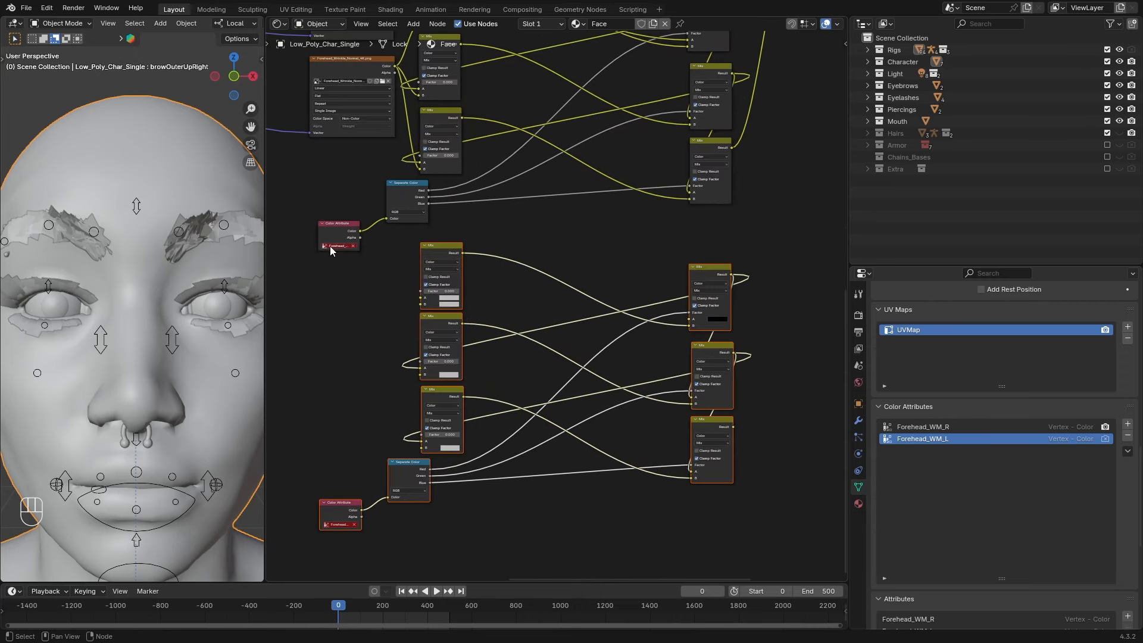
Assign Forehead_WM_R to the original Color Attribute node and Forehead_WM_L to the duplicated one
{"action": "left_click", "coordinate": [330, 246]}
{"action": "left_click", "coordinate": [343, 258]}
{"action": "left_click", "coordinate": [342, 524]}
{"action": "left_click", "coordinate": [341, 544]}
Connect the Forehead_Wrinkle_Normal Color output to input B of the three duplicated wrinkle Mix nodes
{"action": "scroll", "coordinate": [808, 552], "scroll_direction": "down", "scroll_amount": 1}
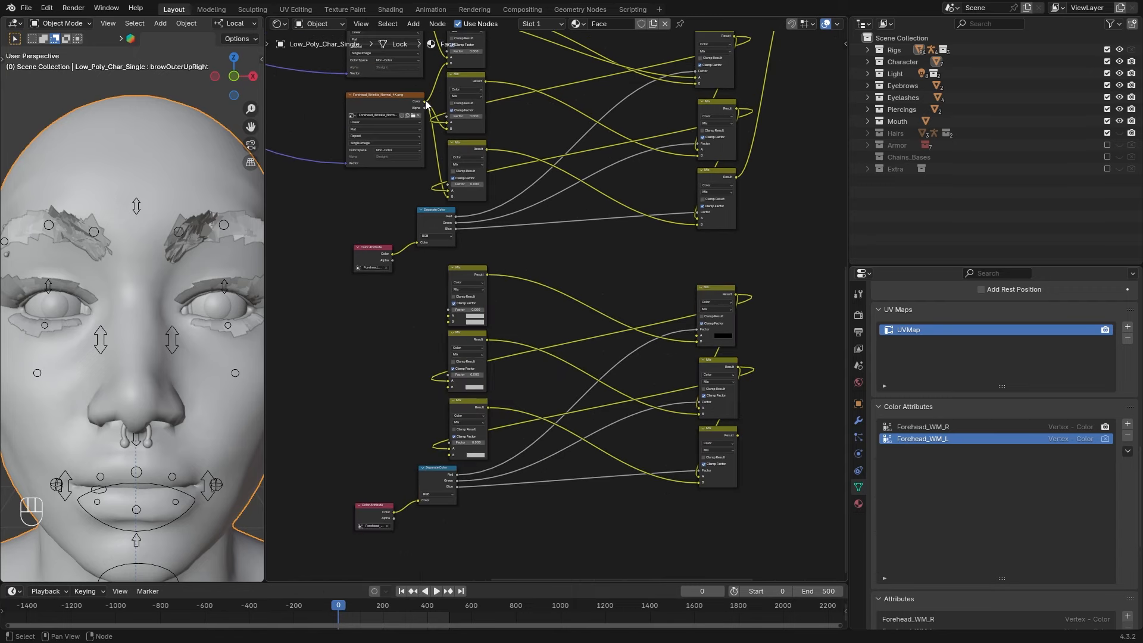
{"action": "left_click_drag", "start_coordinate": [394, 65], "coordinate": [445, 327]}
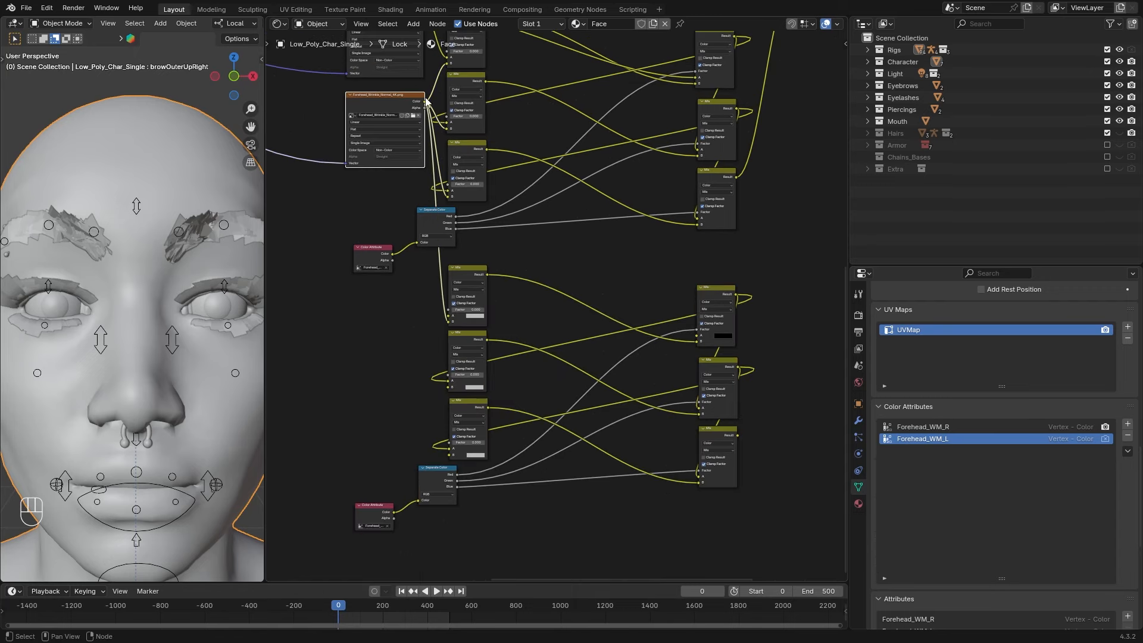
{"action": "left_click_drag", "start_coordinate": [424, 101], "coordinate": [443, 389]}
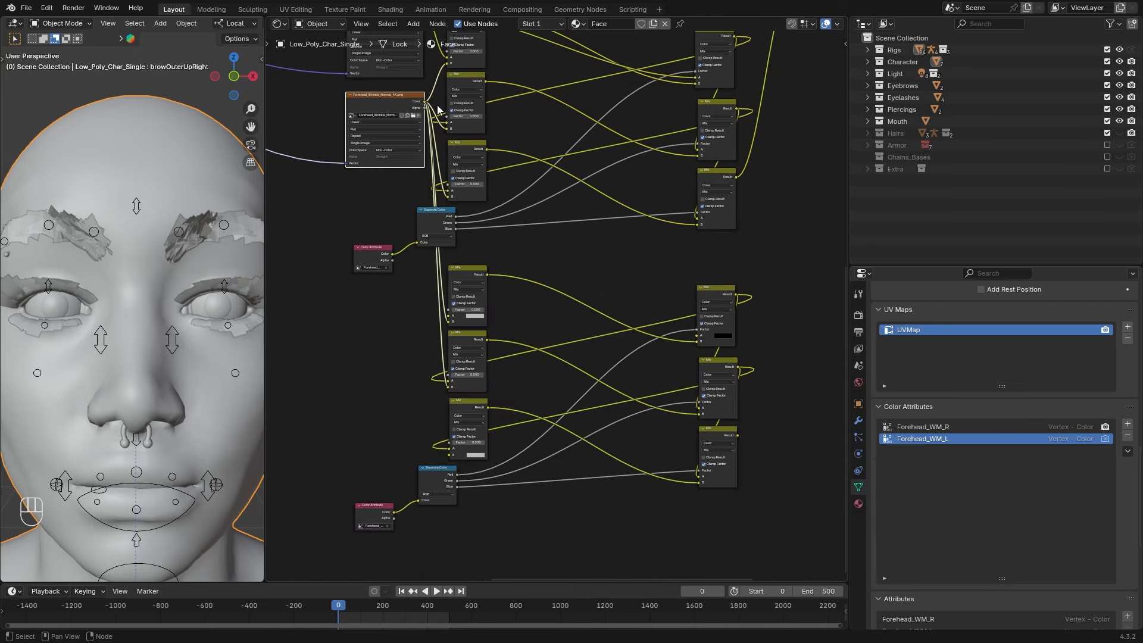
{"action": "left_click_drag", "start_coordinate": [424, 101], "coordinate": [444, 455]}
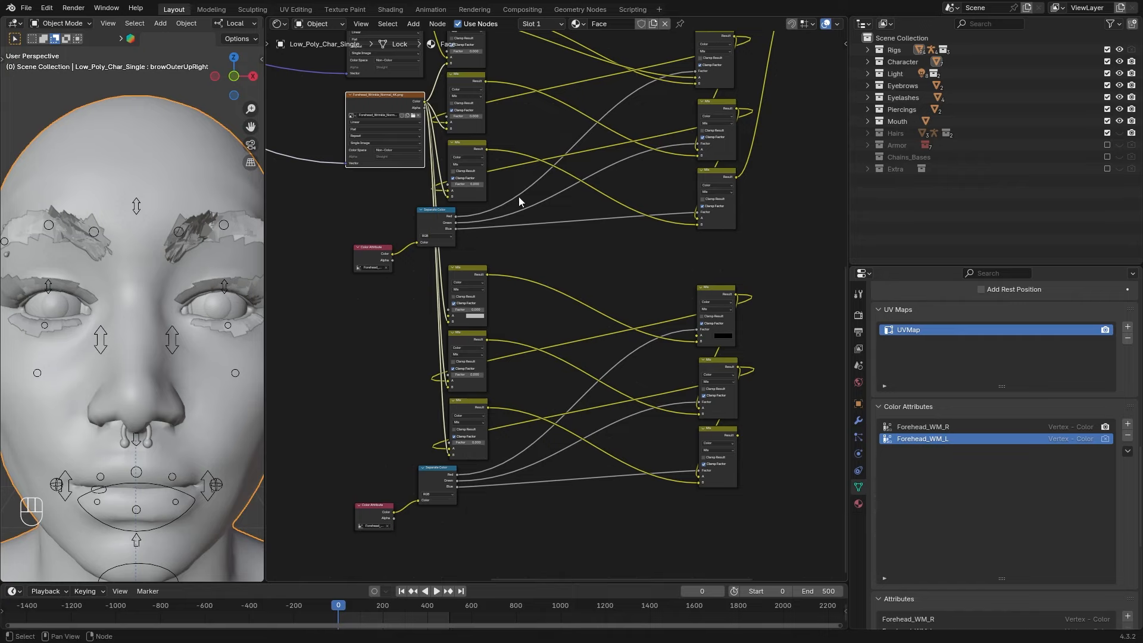
Feed the upper chain's final result into A of the lower chain's first wrinkle and masked Mixes, and its last result to the Normal Map's Color
{"action": "left_click_drag", "start_coordinate": [736, 176], "coordinate": [457, 318]}
{"action": "middle_click_drag", "start_coordinate": [788, 153], "coordinate": [745, 130]}
{"action": "left_click_drag", "start_coordinate": [745, 130], "coordinate": [703, 301]}
{"action": "scroll", "coordinate": [729, 351], "scroll_direction": "down", "scroll_amount": 3}
{"action": "middle_click_drag", "start_coordinate": [729, 351], "coordinate": [542, 464]}
{"action": "left_click_drag", "start_coordinate": [554, 505], "coordinate": [604, 117]}
Group the duplicated lower mask chain in a frame labelled Forehead_WM_L
{"action": "middle_click_drag", "start_coordinate": [602, 359], "coordinate": [740, 265]}
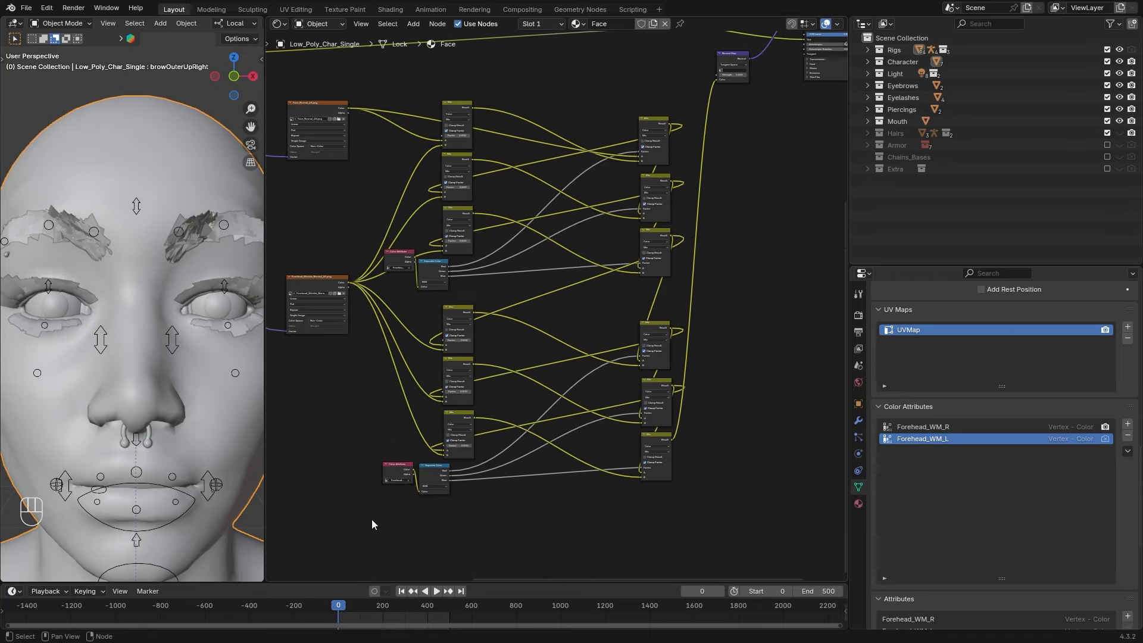
{"action": "left_click_drag", "start_coordinate": [376, 501], "coordinate": [686, 317]}
{"action": "key", "text": "ctrl+j"}
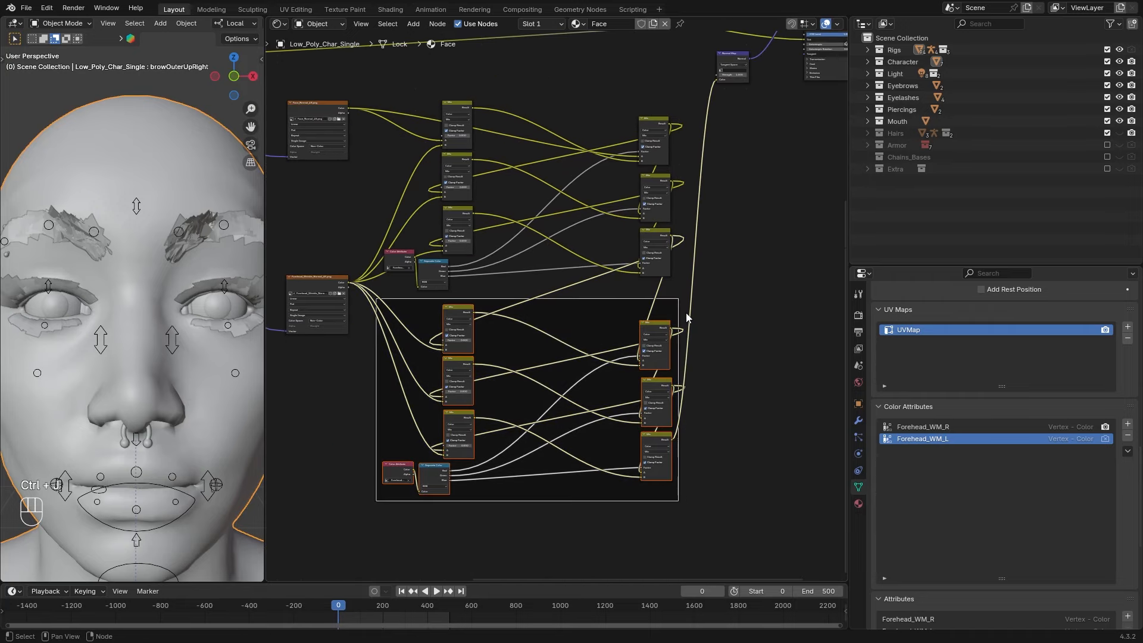
{"action": "key", "text": "F2"}
{"action": "type", "text": "Forehead_WM_L"}
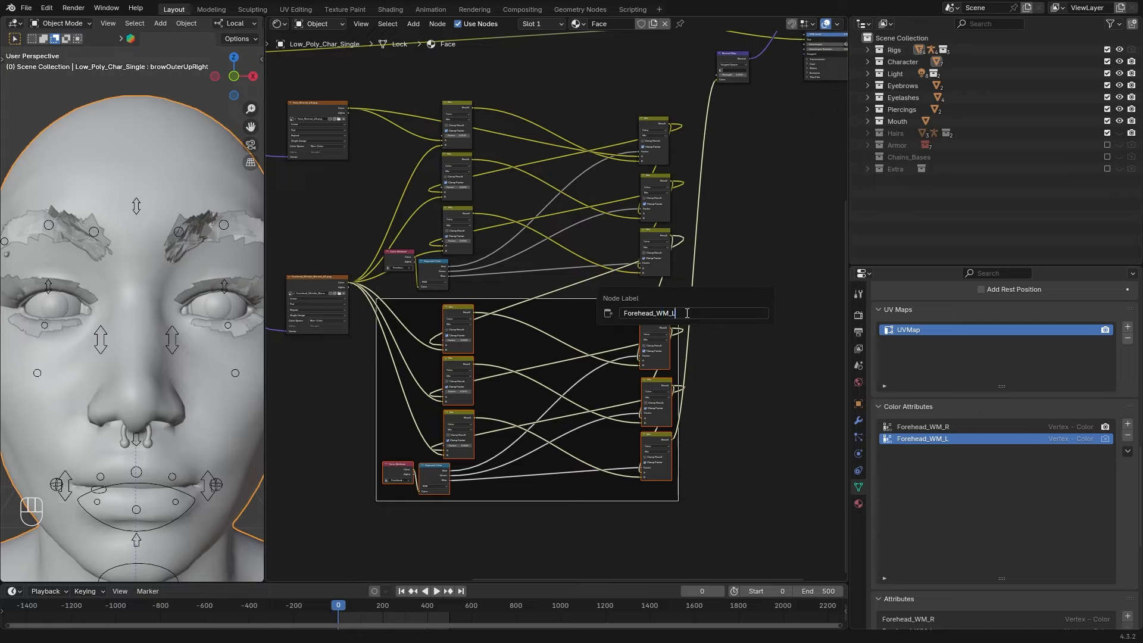
{"action": "key", "text": "Return"}
Label the frame around the original upper mask chain Forehead_WM_R
{"action": "left_click", "coordinate": [669, 291]}
{"action": "key", "text": "F2"}
{"action": "type", "text": "Forehead_WM_"}
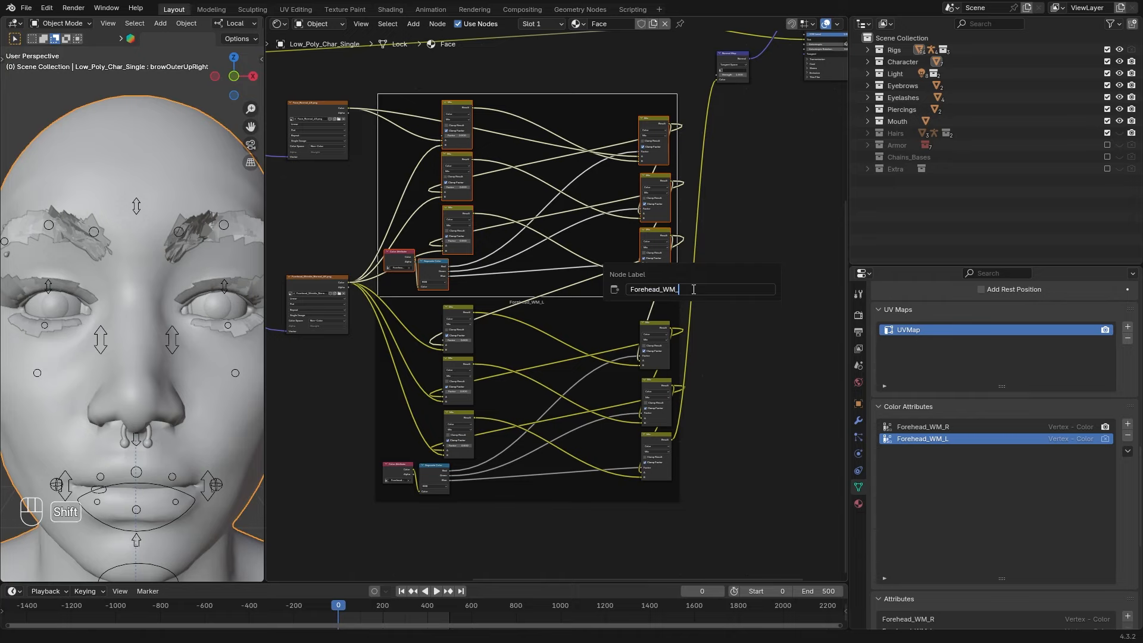
{"action": "type", "text": "R"}
{"action": "key", "text": "Return"}
Combine the Forehead_Wrinkle_Normal texture and both forehead mask frames into one node group, and return to the parent node tree
{"action": "scroll", "coordinate": [827, 468], "scroll_direction": "down", "scroll_amount": 1}
{"action": "left_click_drag", "start_coordinate": [384, 132], "coordinate": [702, 509]}
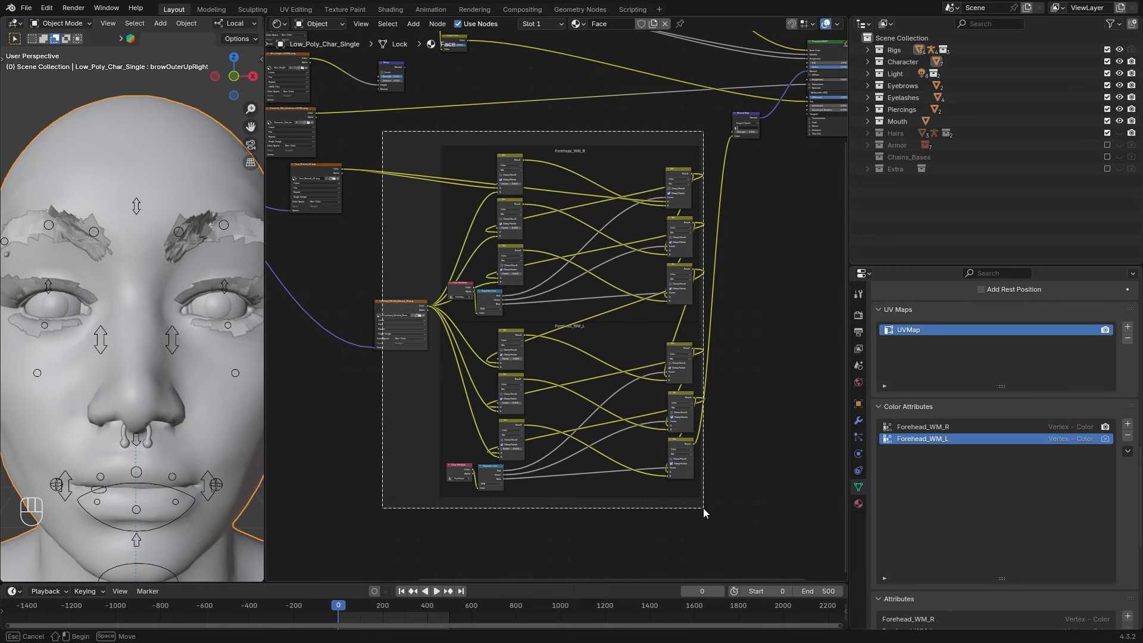
{"action": "right_click", "coordinate": [587, 167]}
{"action": "left_click", "coordinate": [563, 276]}
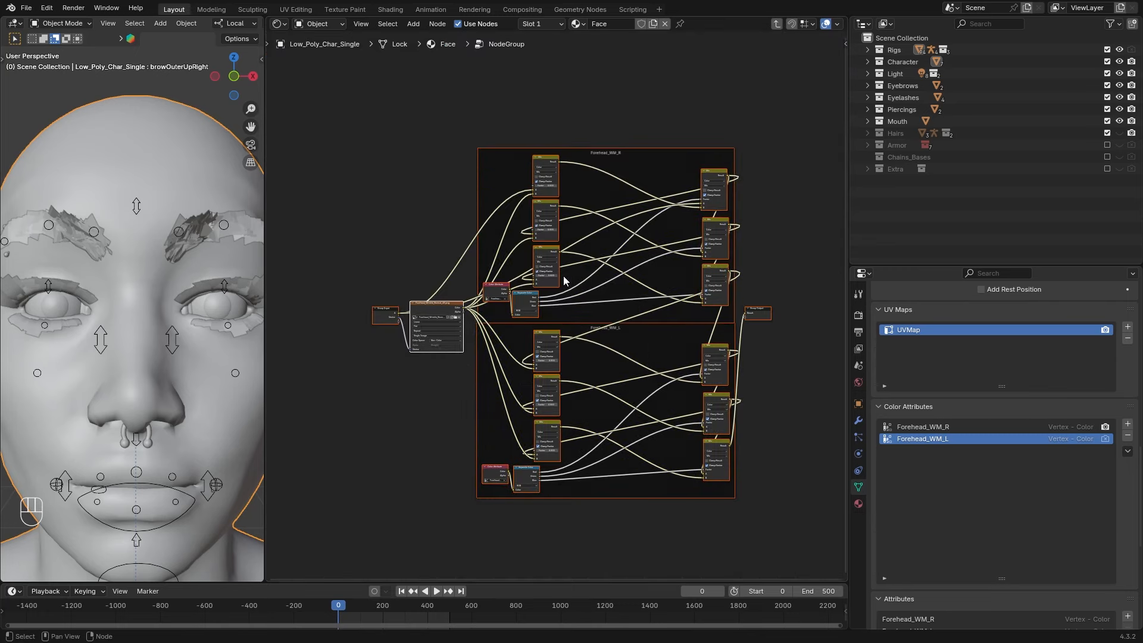
{"action": "left_click", "coordinate": [775, 25]}
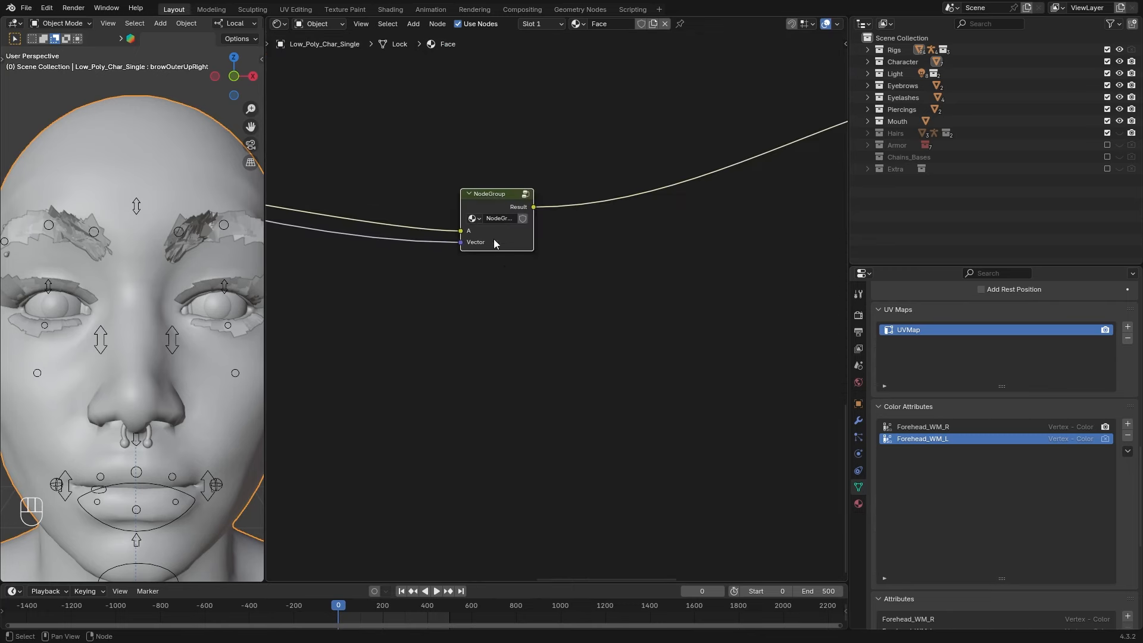
Label the new node group Forehead and nudge the image texture node feeding its A input
{"action": "key", "text": "F2"}
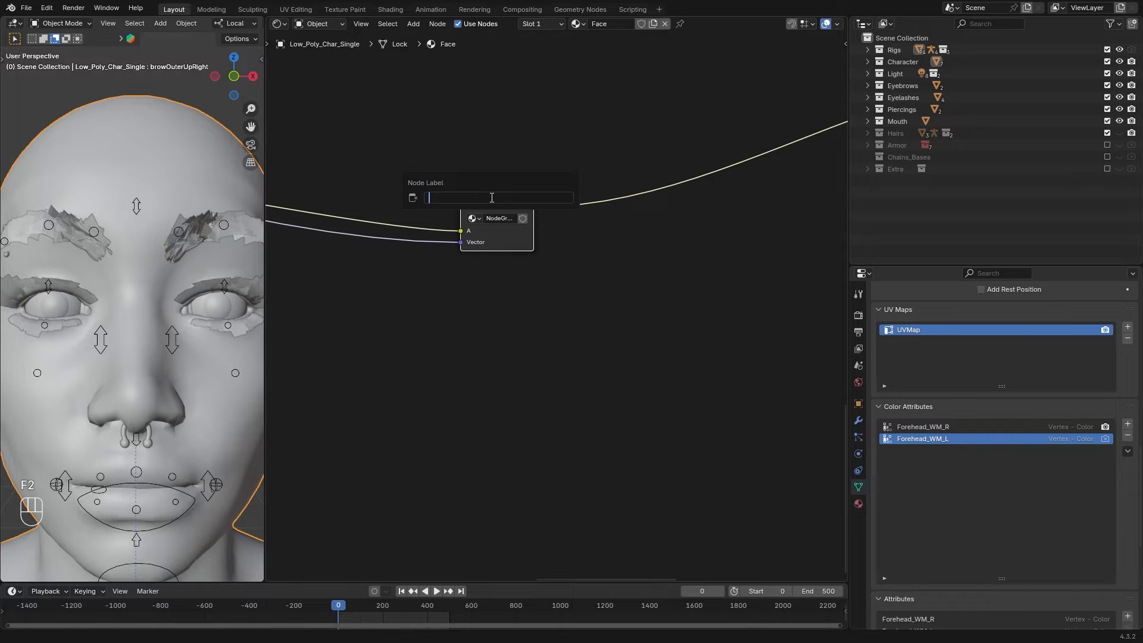
{"action": "type", "text": "Forehead"}
{"action": "key", "text": "Return"}
{"action": "scroll", "coordinate": [485, 199], "scroll_direction": "down", "scroll_amount": 3}
{"action": "middle_click_drag", "start_coordinate": [422, 201], "coordinate": [451, 295]}
{"action": "left_click_drag", "start_coordinate": [376, 321], "coordinate": [392, 323]}
{"action": "scroll", "coordinate": [540, 269], "scroll_direction": "up", "scroll_amount": 5}
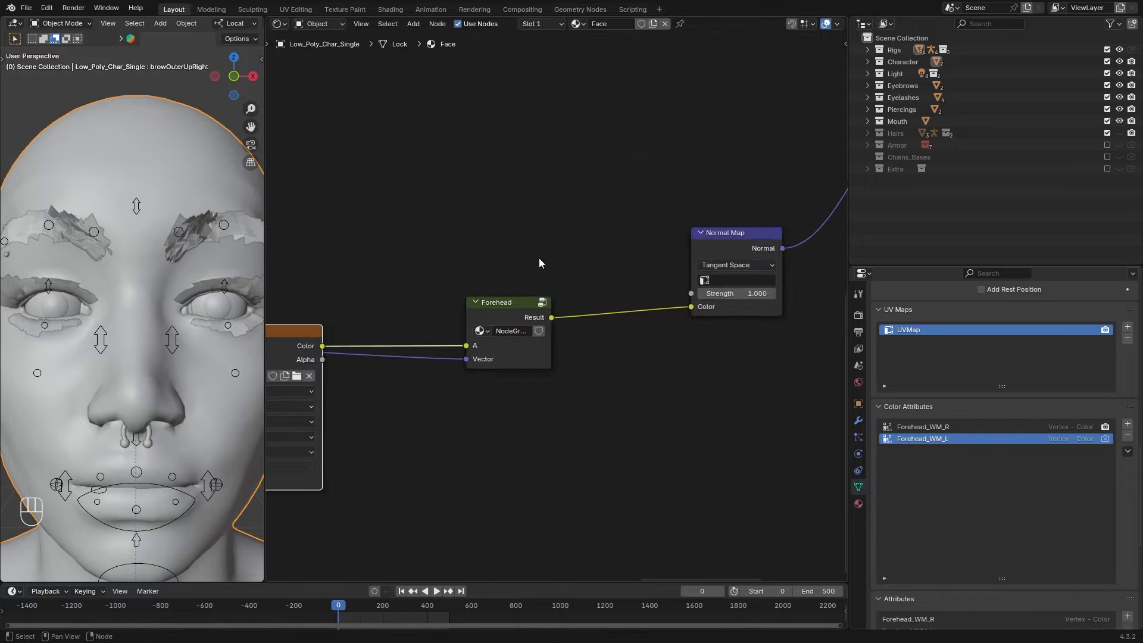
Open the Forehead node group for editing
{"action": "left_click", "coordinate": [542, 303]}
{"action": "scroll", "coordinate": [607, 321], "scroll_direction": "down", "scroll_amount": 3}
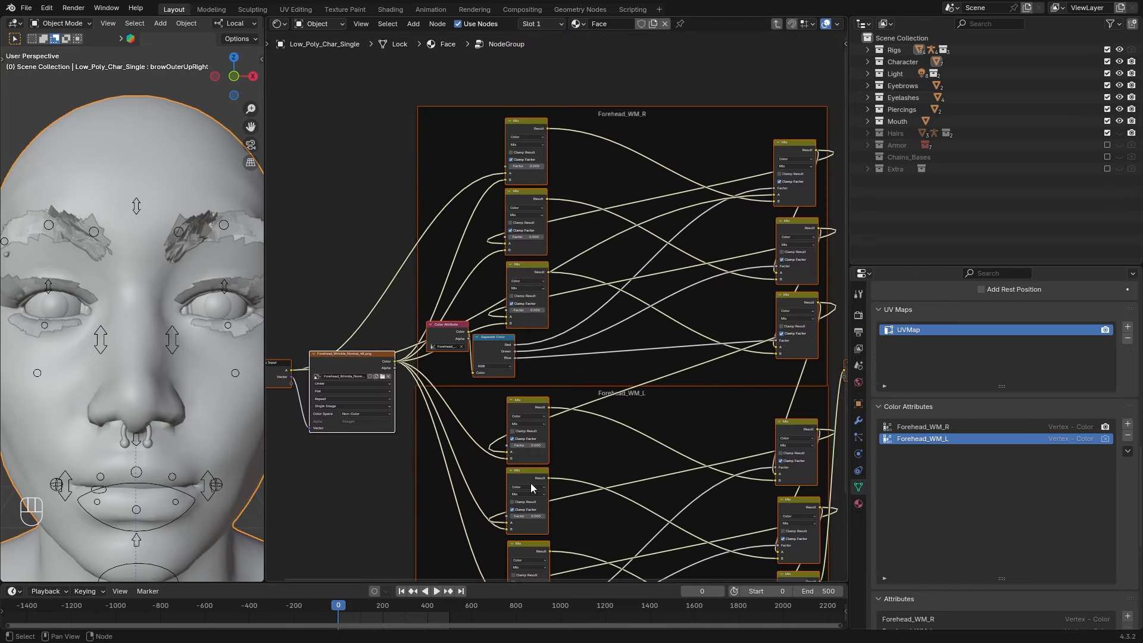
{"action": "scroll", "coordinate": [358, 179], "scroll_direction": "down", "scroll_amount": 3, "text": "shift"}
{"action": "middle_click_drag", "start_coordinate": [358, 178], "coordinate": [346, 231]}
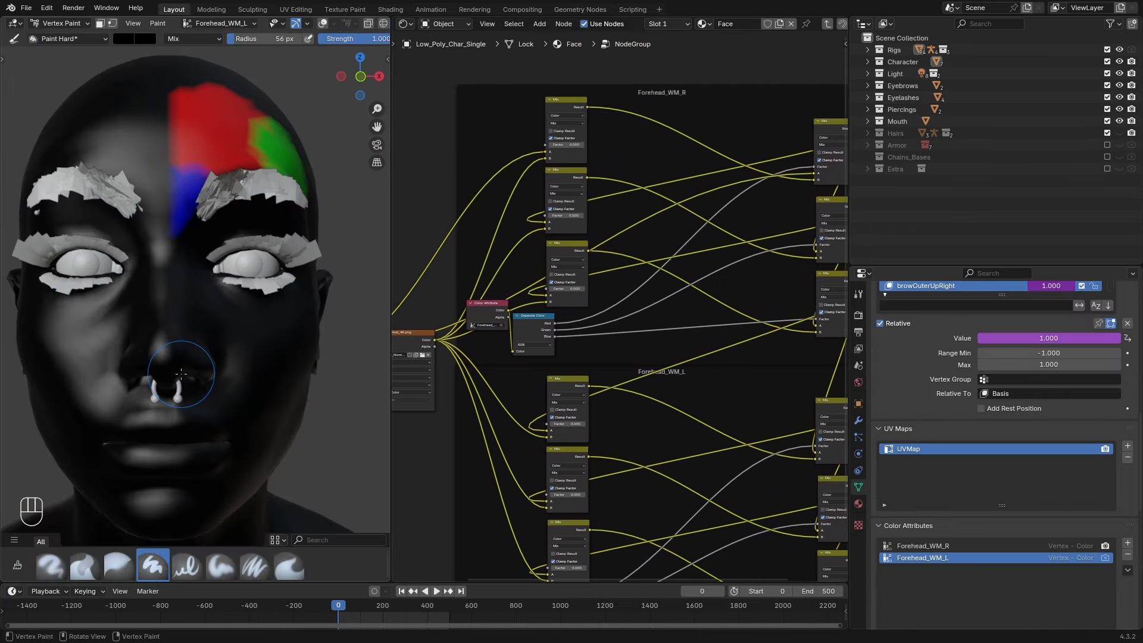
Capture a rectangular screen snip of the face showing the Forehead_WM_L vertex-painted mask
{"action": "key", "text": "shift+super"}
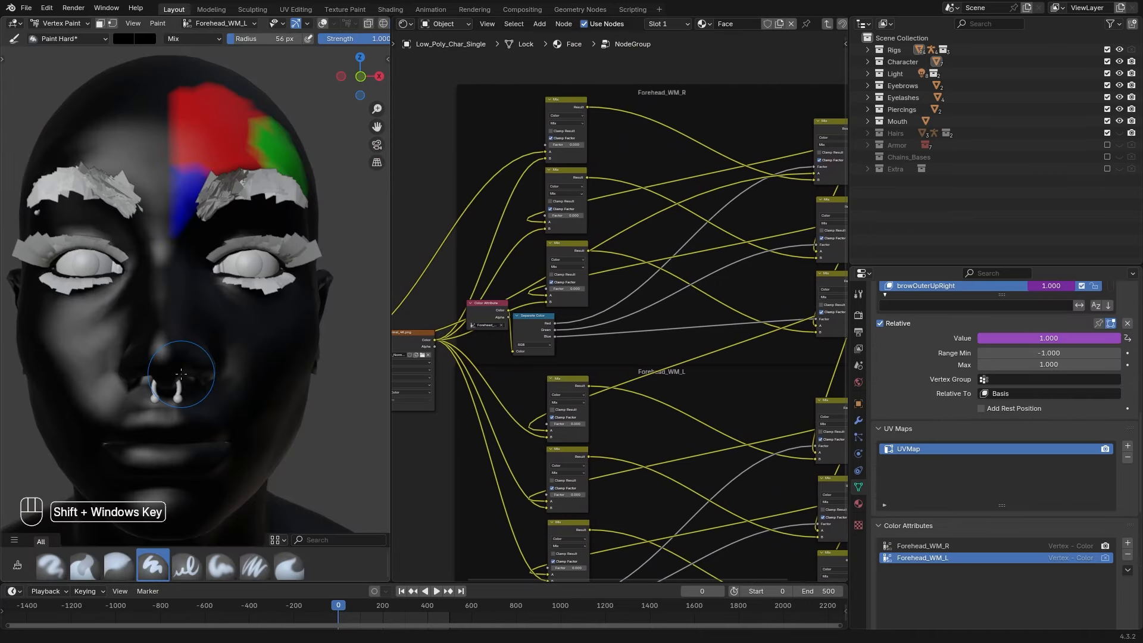
{"action": "key", "text": "shift+super+s"}
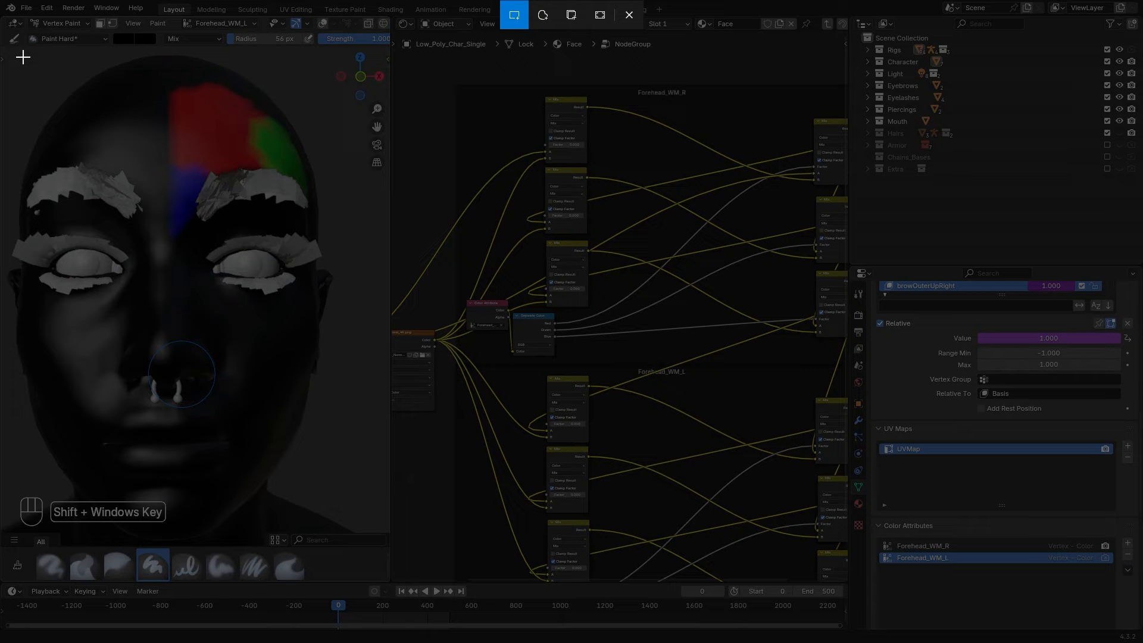
{"action": "left_click_drag", "start_coordinate": [14, 56], "coordinate": [356, 531]}
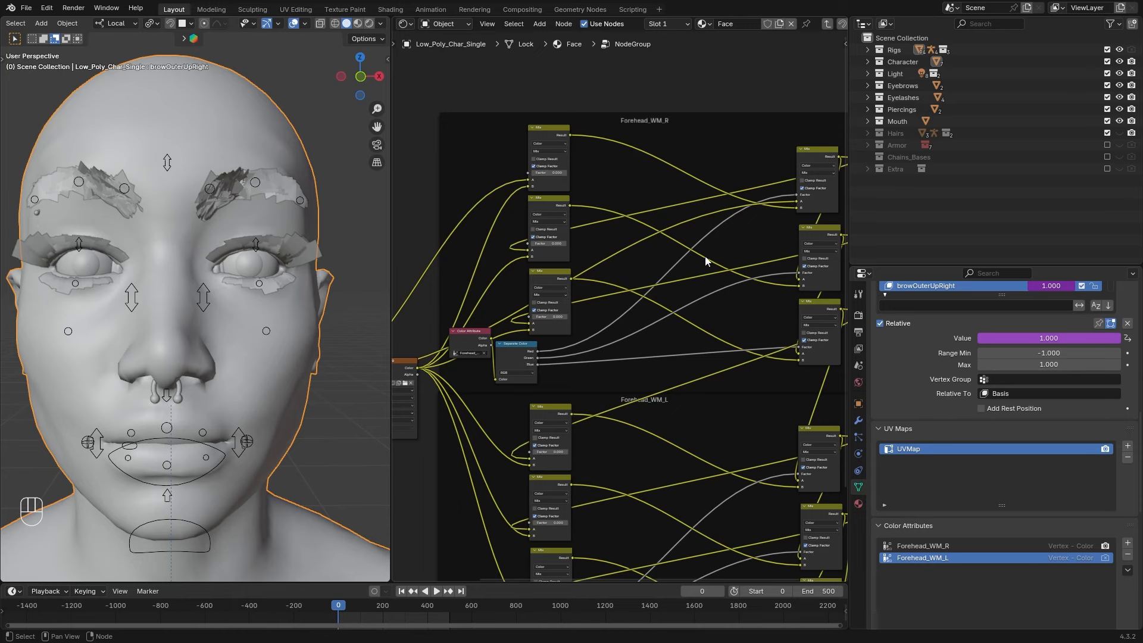
Copy the browInnerUp shape key value as a new driver onto the Factor of the first wrinkle Mix in Forehead_WM_R
{"action": "left_click_drag", "start_coordinate": [1002, 294], "coordinate": [1001, 485]}
{"action": "left_click", "coordinate": [928, 453]}
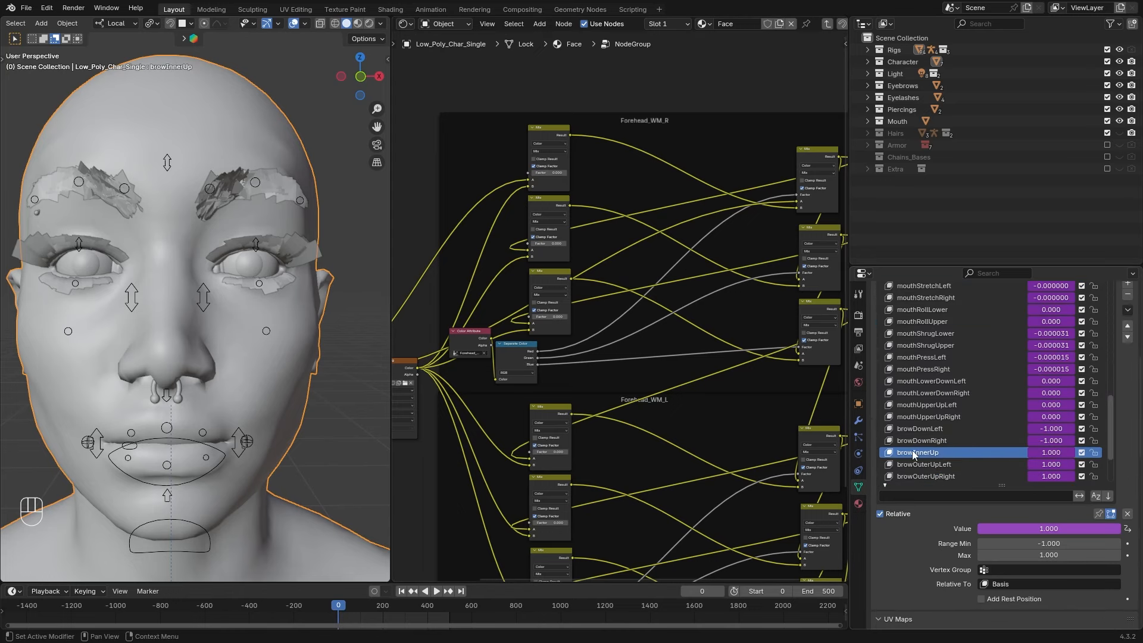
{"action": "right_click", "coordinate": [1019, 526]}
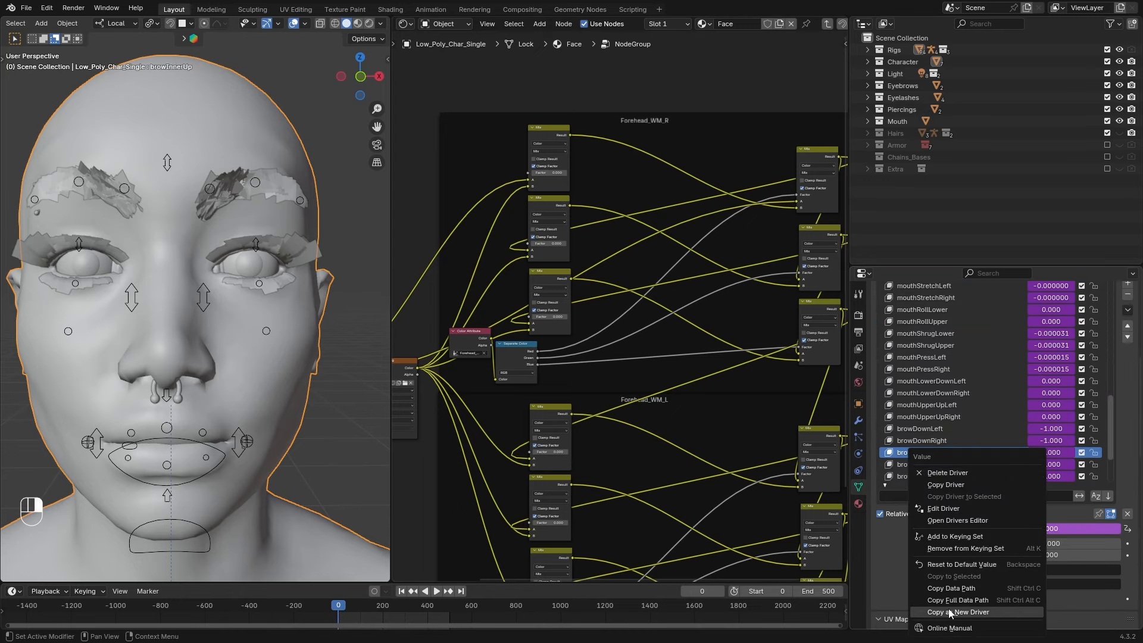
{"action": "left_click", "coordinate": [969, 613]}
{"action": "right_click", "coordinate": [540, 173]}
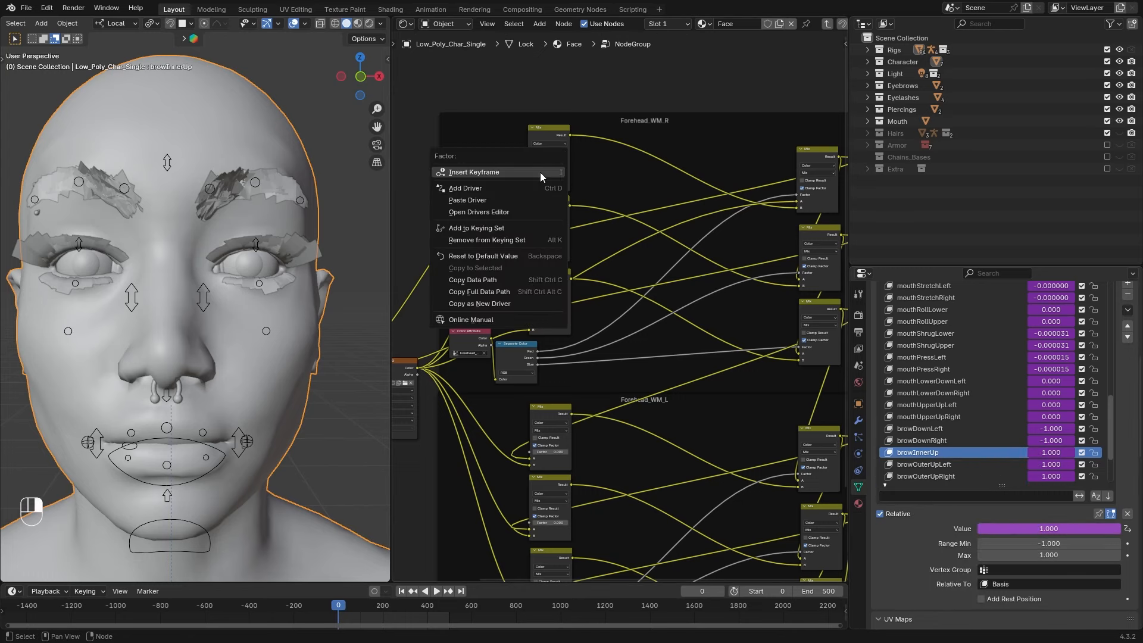
{"action": "left_click", "coordinate": [509, 202]}
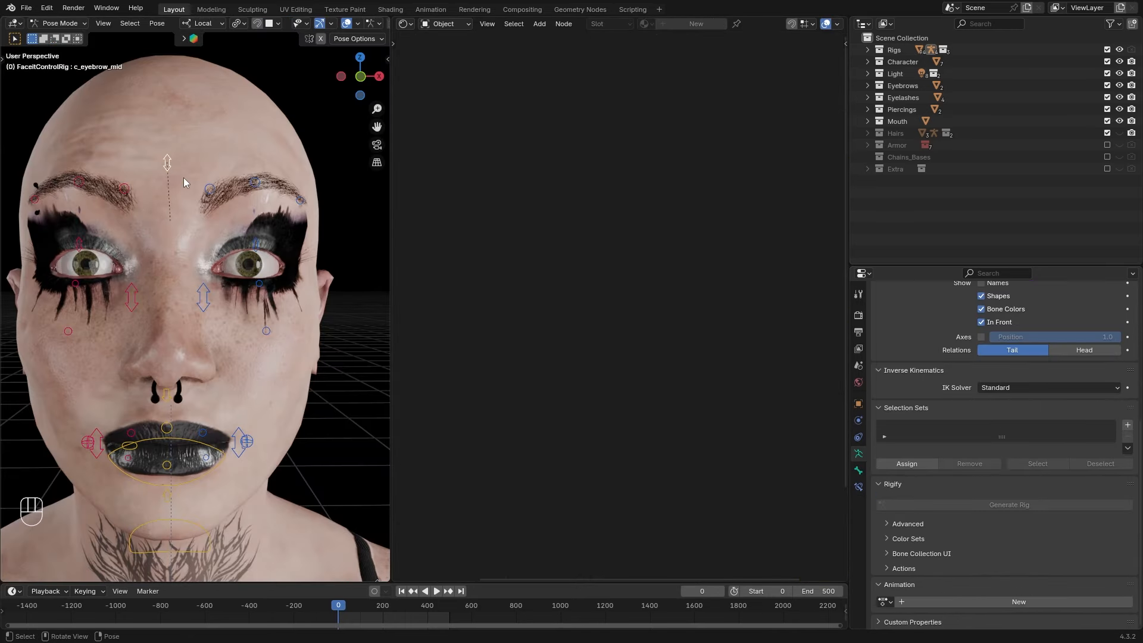
Move the rig's c_eyebrow_mid control down and back up to test the driven forehead wrinkles
{"action": "key", "text": "g"}
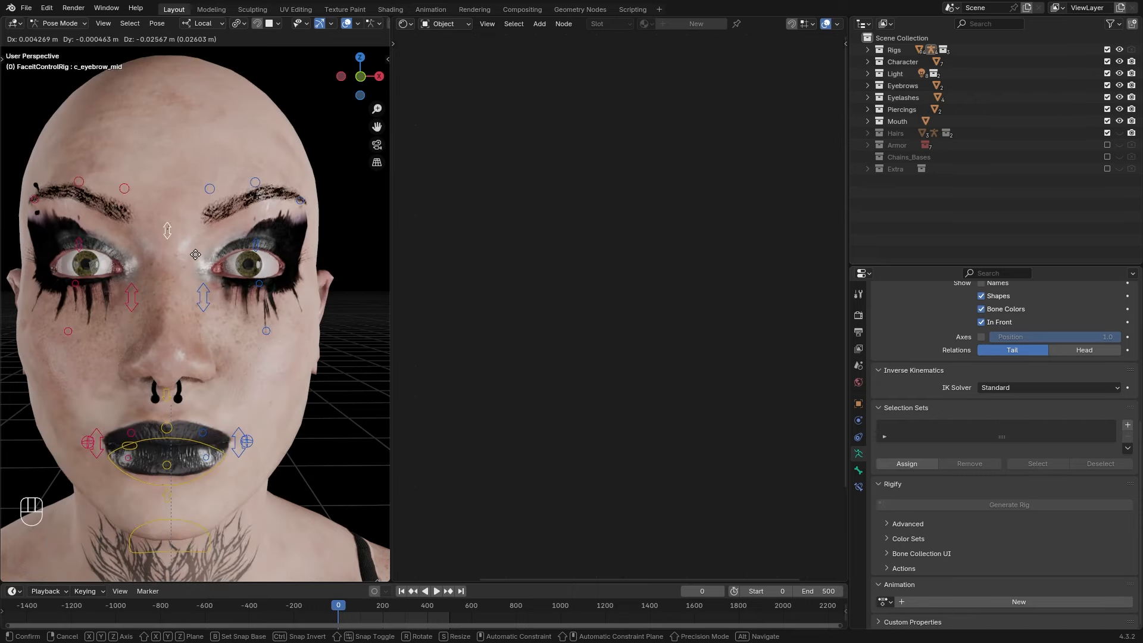
{"action": "left_click", "coordinate": [201, 223]}
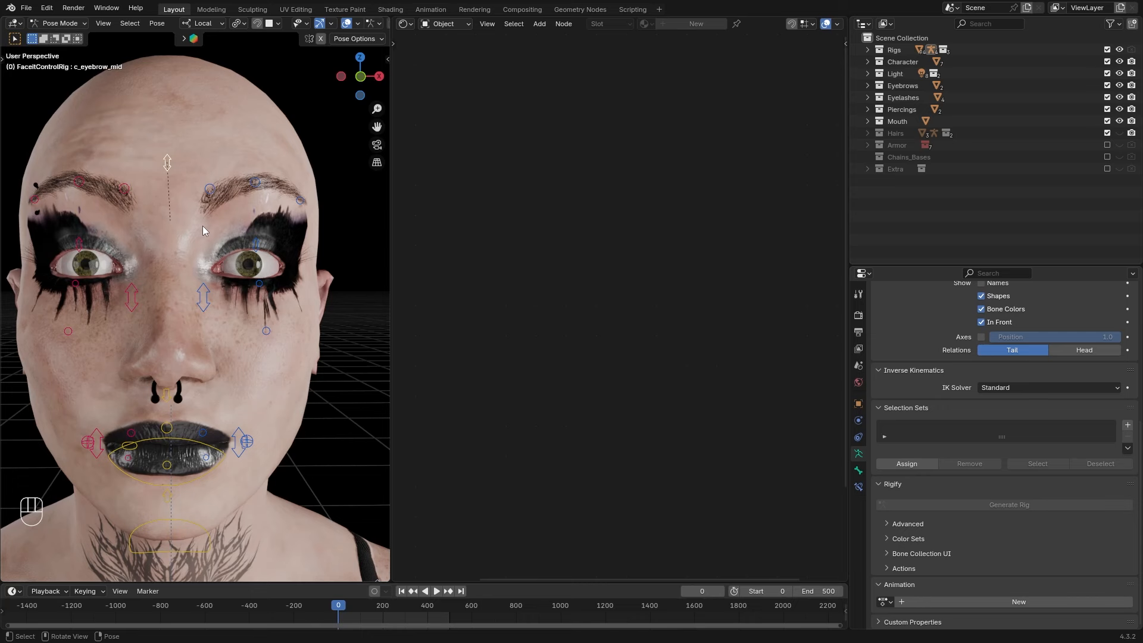
{"action": "middle_click_drag", "start_coordinate": [202, 226], "coordinate": [233, 236]}
{"action": "key", "text": "g"}
{"action": "left_click", "coordinate": [256, 212]}
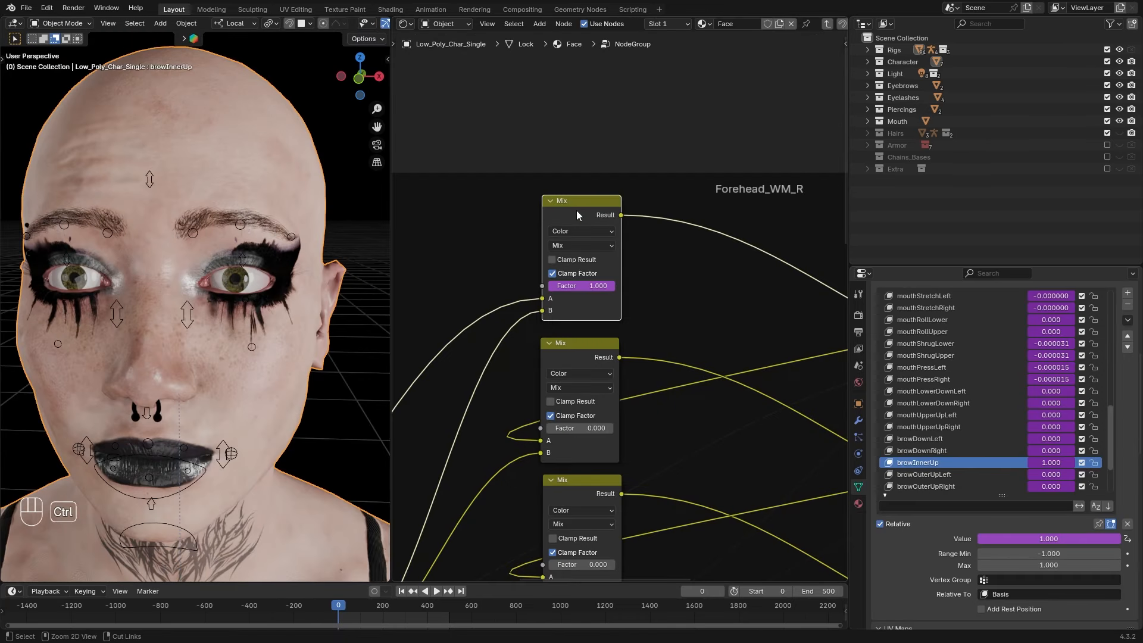
Put the first wrinkle Mix node of Forehead_WM_R in its own frame labelled browInnerUp
{"action": "key", "text": "ctrl+j"}
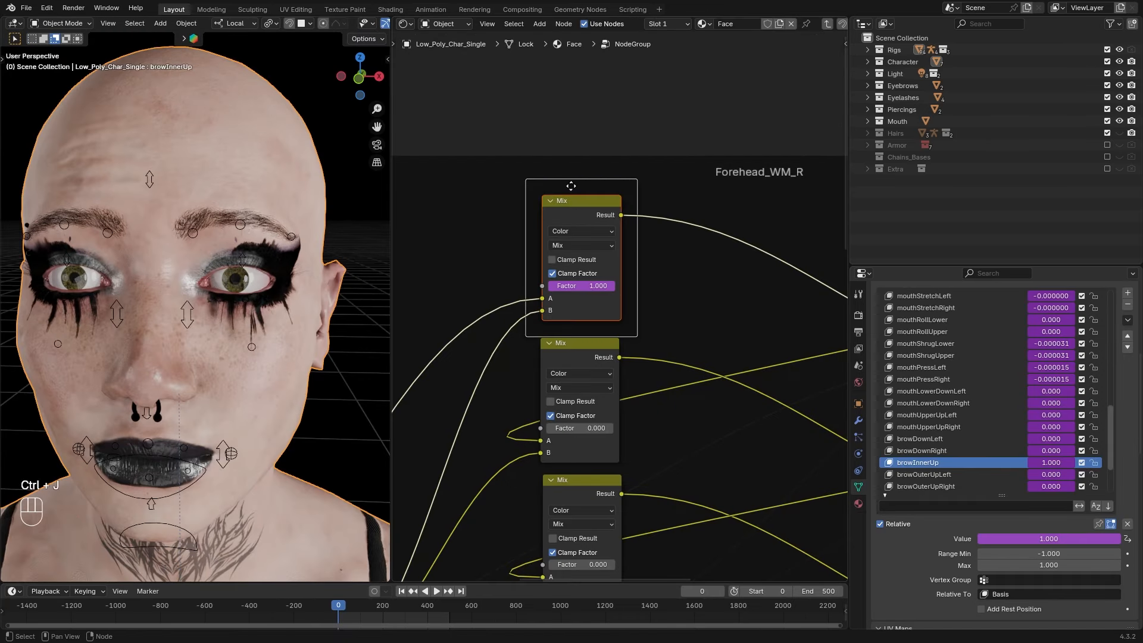
{"action": "left_click", "coordinate": [572, 185]}
{"action": "key", "text": "F2"}
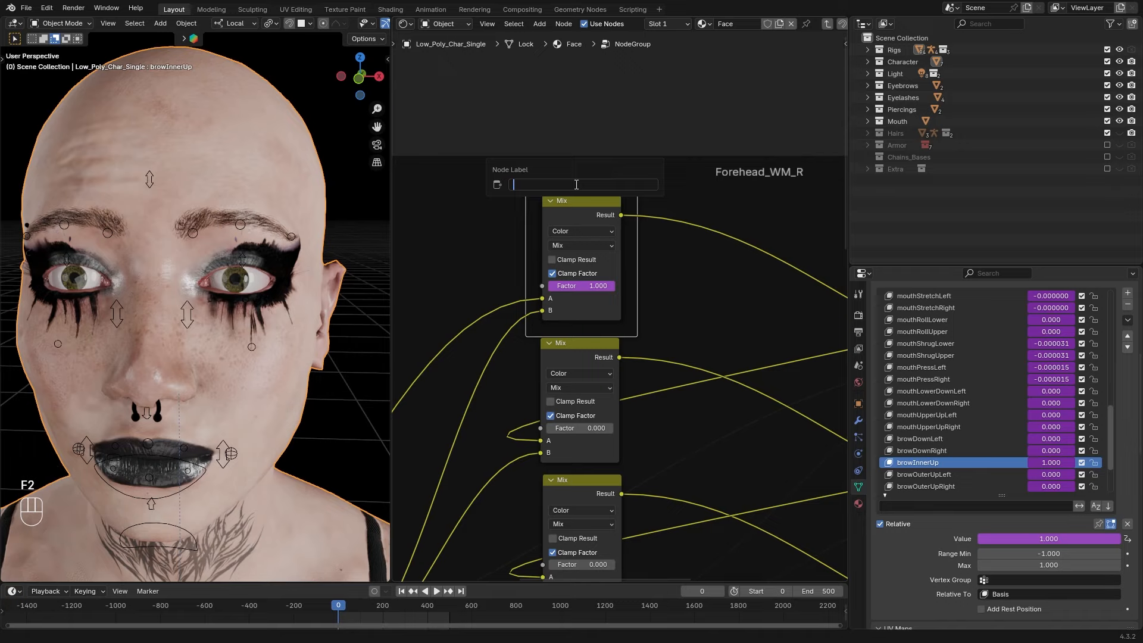
{"action": "type", "text": "browInnerUp"}
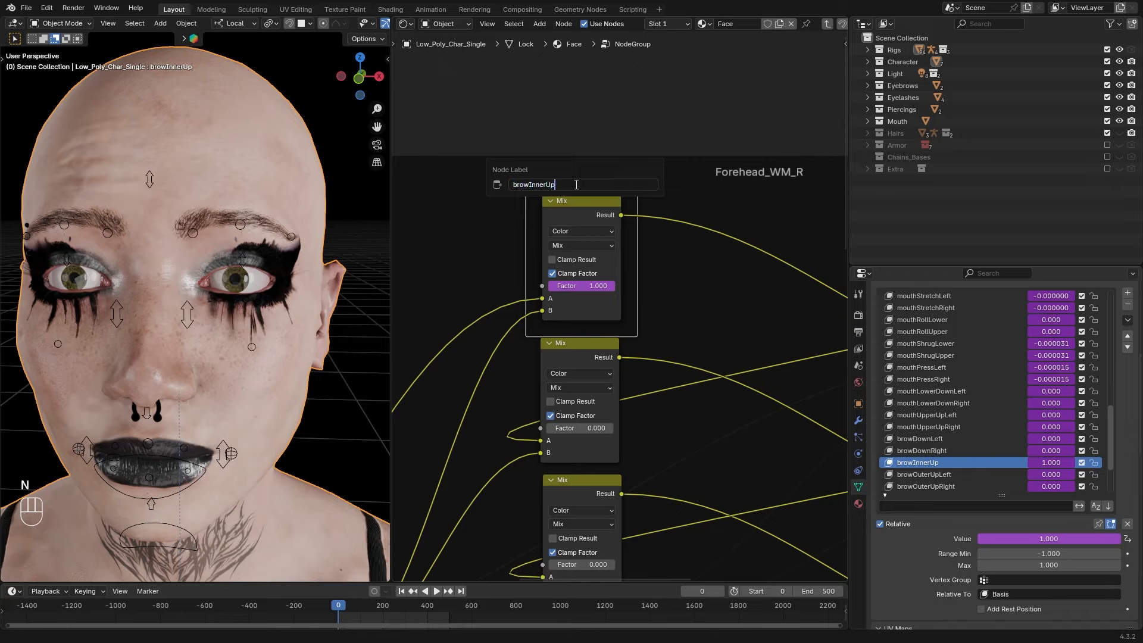
{"action": "key", "text": "Return"}
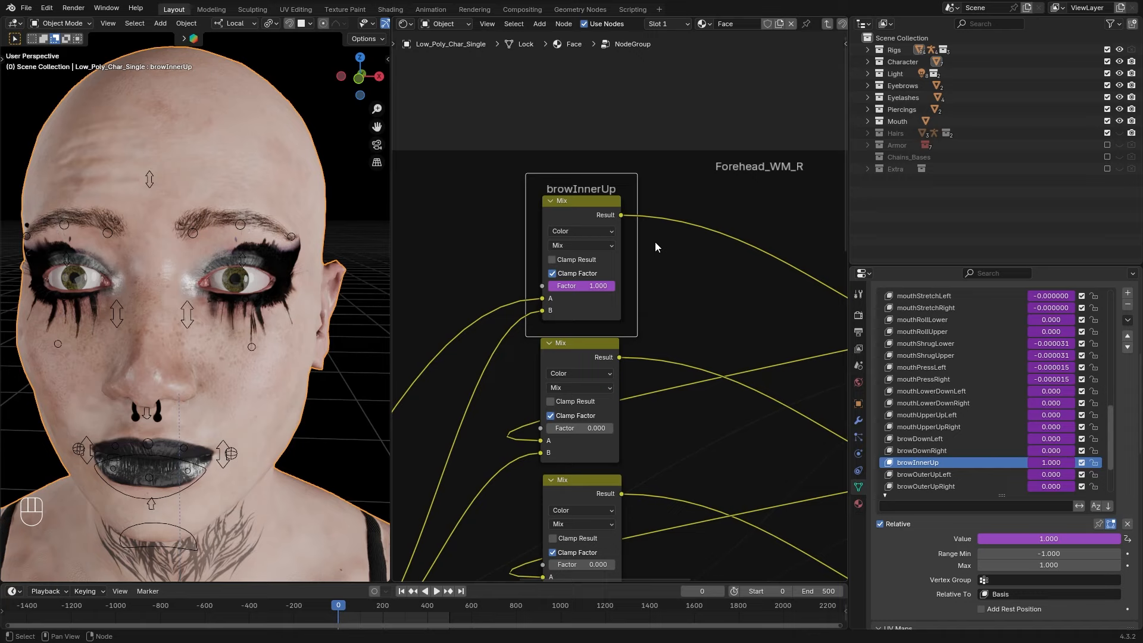
Open the driver settings of the browInnerUp Mix node's Factor for review
{"action": "right_click", "coordinate": [584, 286]}
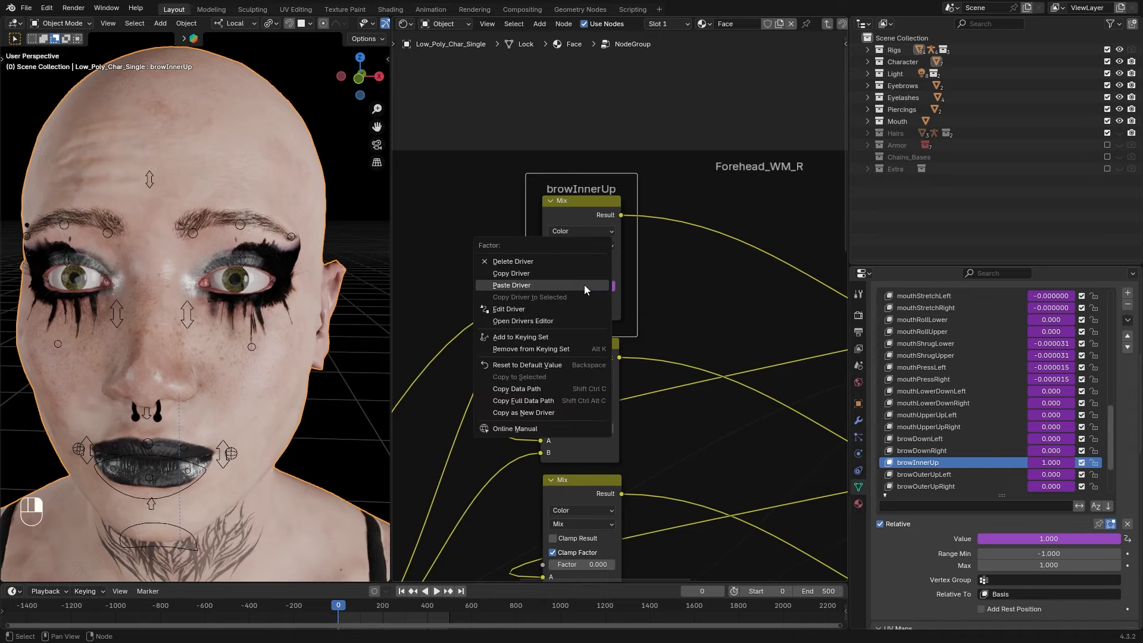
{"action": "left_click", "coordinate": [534, 308]}
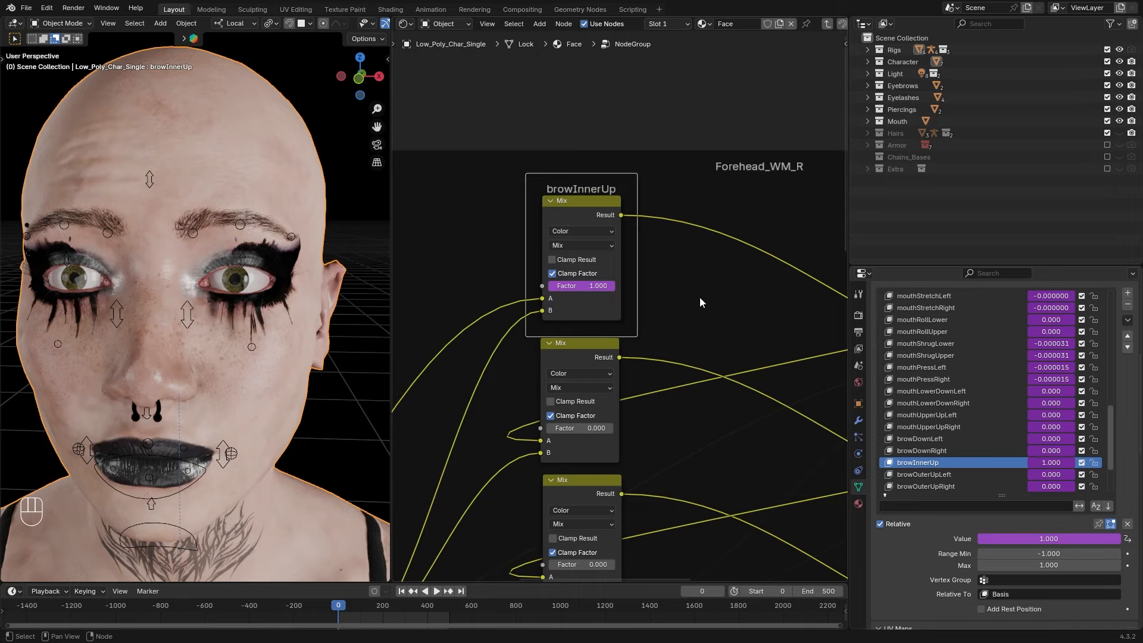
{"action": "scroll", "coordinate": [698, 298], "scroll_direction": "down", "scroll_amount": 4}
{"action": "middle_click_drag", "start_coordinate": [645, 456], "coordinate": [599, 321]}
{"action": "scroll", "coordinate": [708, 335], "scroll_direction": "down", "scroll_amount": 3}
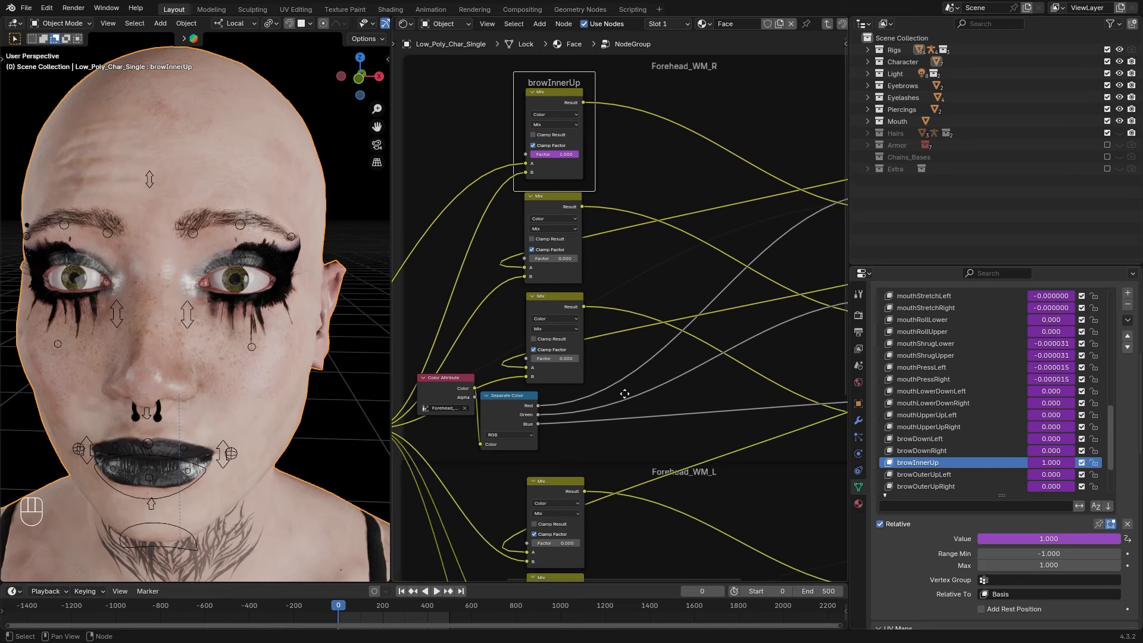
Copy the browOuterUpRight shape key value as a new driver onto the Factor of the second wrinkle Mix in Forehead_WM_R
{"action": "key", "text": "g"}
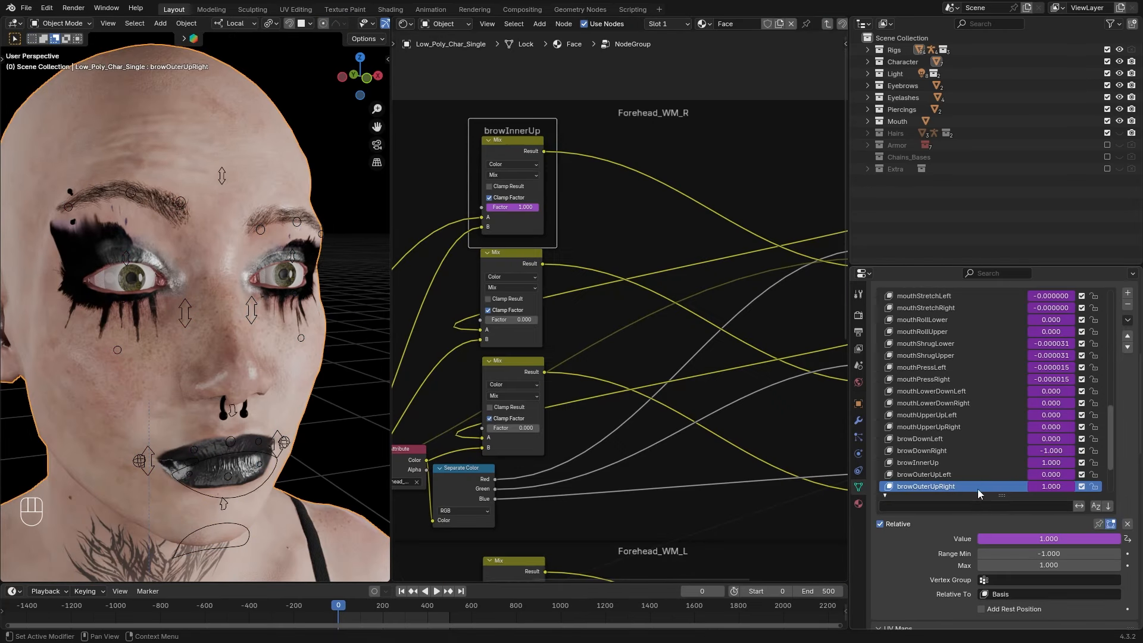
{"action": "right_click", "coordinate": [1020, 541]}
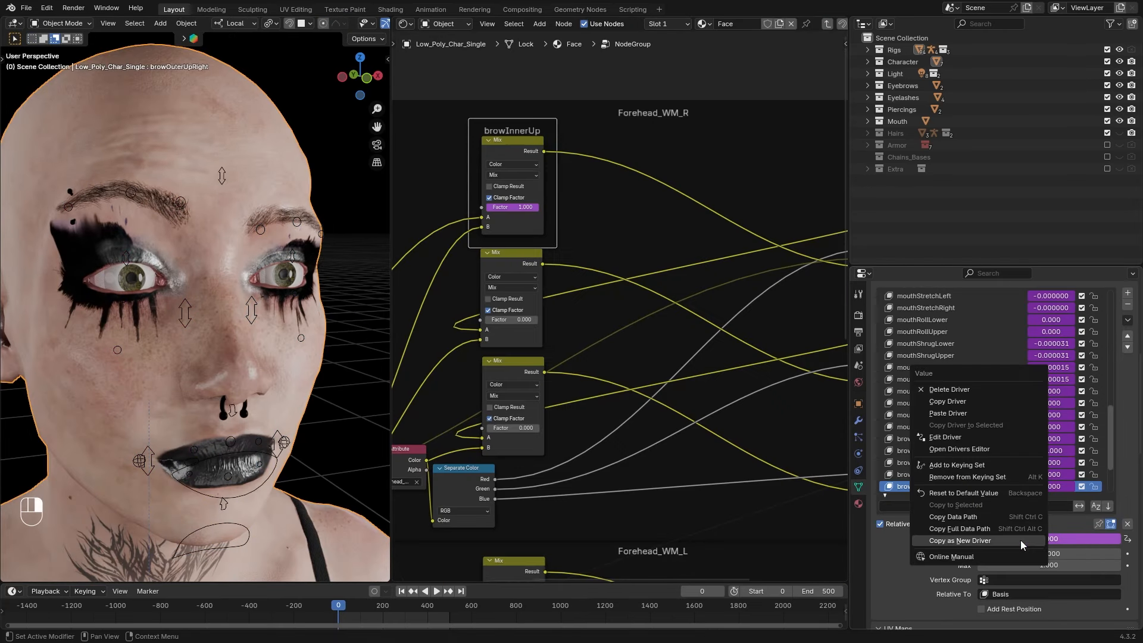
{"action": "left_click", "coordinate": [987, 538]}
{"action": "right_click", "coordinate": [513, 319]}
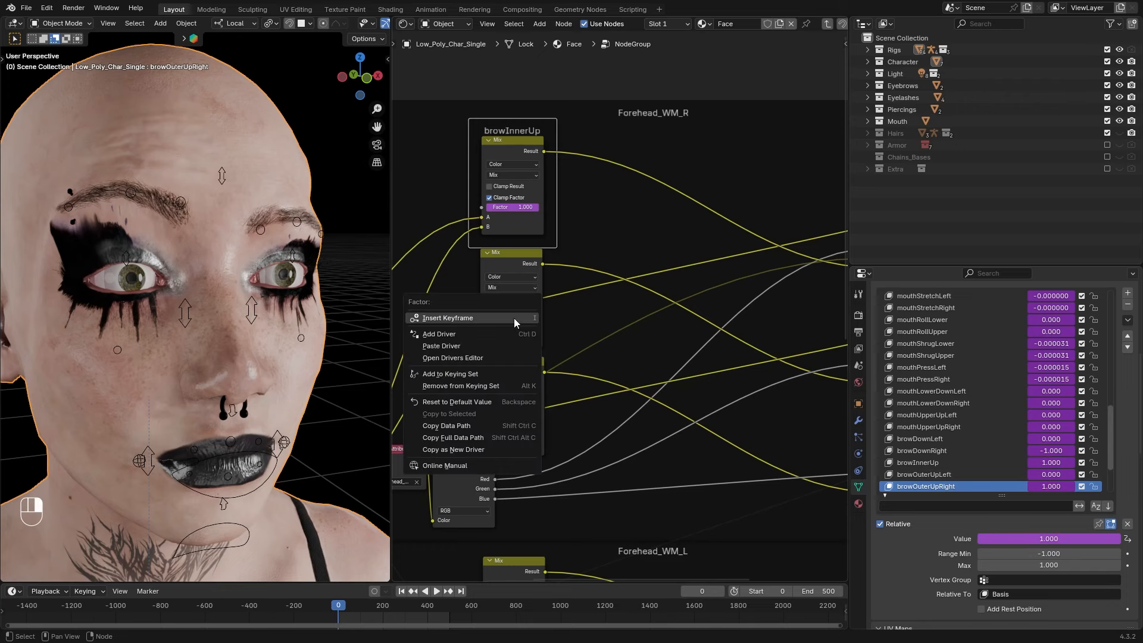
{"action": "left_click", "coordinate": [487, 346]}
Put the second wrinkle Mix node of Forehead_WM_R in its own frame labelled browOuterUpRight
{"action": "middle_click_drag", "start_coordinate": [573, 348], "coordinate": [602, 341]}
{"action": "left_click_drag", "start_coordinate": [548, 253], "coordinate": [551, 255]}
{"action": "key", "text": "ctrl+j"}
{"action": "key", "text": "F2"}
{"action": "type", "text": "browOuterUpRight"}
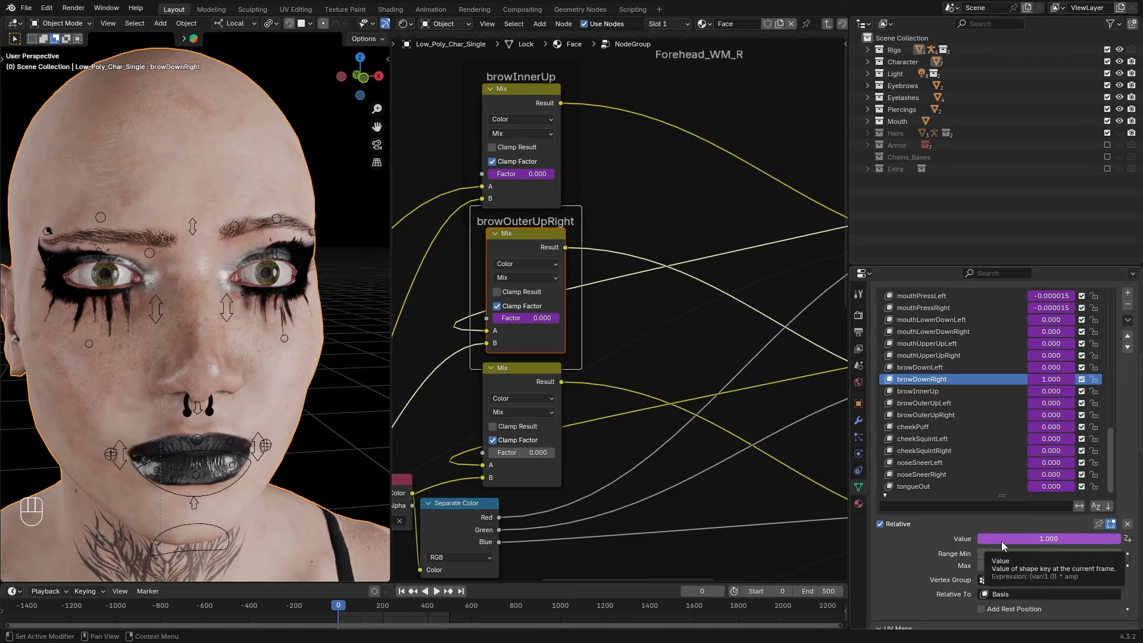
Drive the third Forehead_WM_R wrinkle Mix's Factor from the browDownRight shape key value and frame the node as browDownRight
{"action": "right_click", "coordinate": [1001, 541]}
{"action": "left_click", "coordinate": [982, 554]}
{"action": "right_click", "coordinate": [542, 451]}
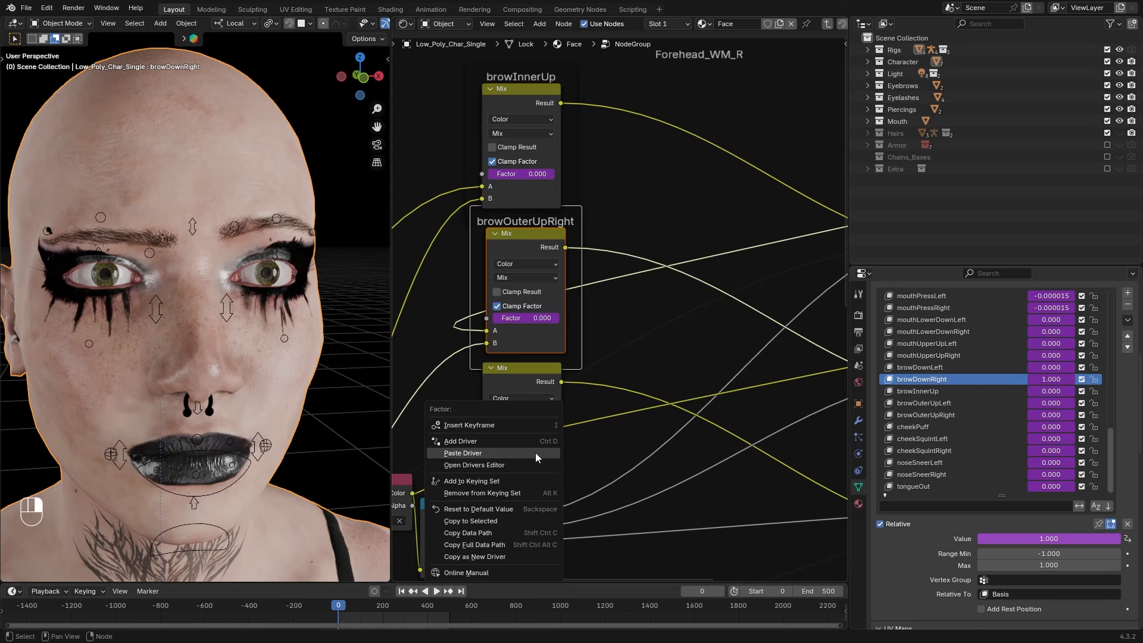
{"action": "left_click", "coordinate": [534, 452]}
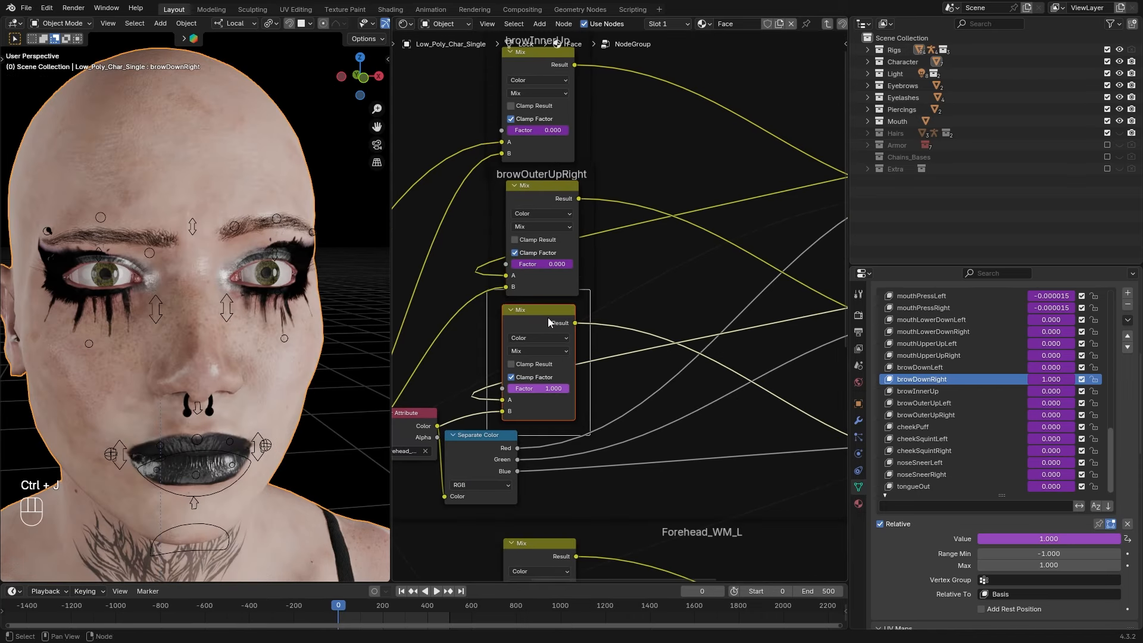
{"action": "middle_click_drag", "start_coordinate": [634, 373], "coordinate": [622, 273]}
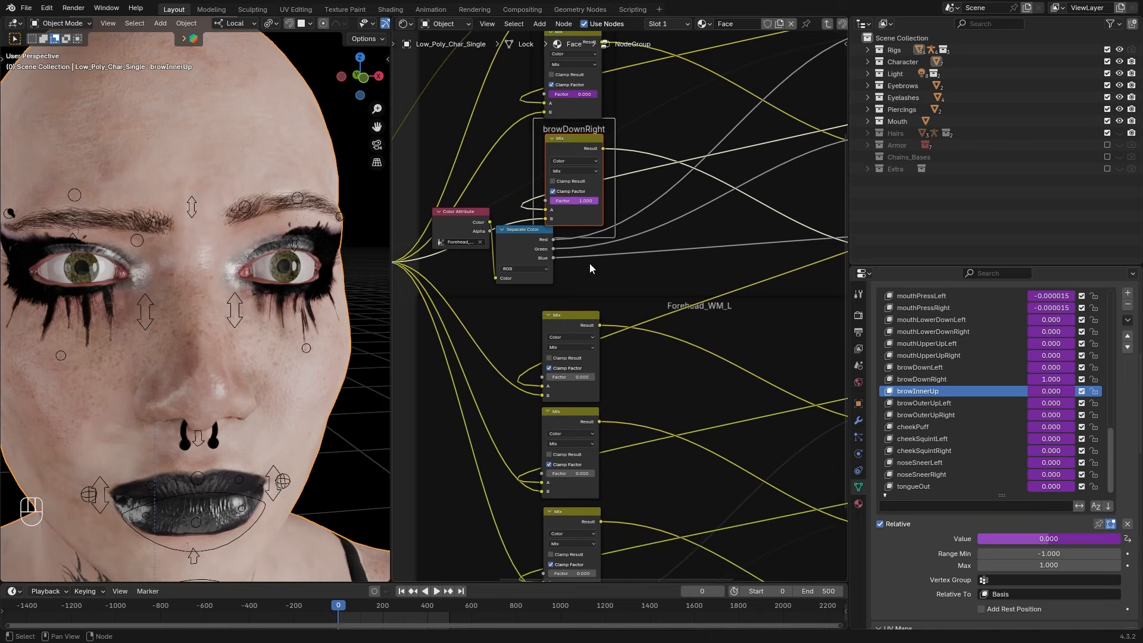
Paste the browInnerUp driver onto the Factor of the first Forehead_WM_L wrinkle Mix and frame the node as browInnerUp
{"action": "scroll", "coordinate": [589, 268], "scroll_direction": "down", "scroll_amount": 2}
{"action": "middle_click_drag", "start_coordinate": [587, 345], "coordinate": [613, 306]}
{"action": "right_click", "coordinate": [545, 288]}
{"action": "left_click", "coordinate": [545, 289]}
{"action": "left_click", "coordinate": [547, 243]}
{"action": "key", "text": "ctrl+j"}
{"action": "key", "text": "F2"}
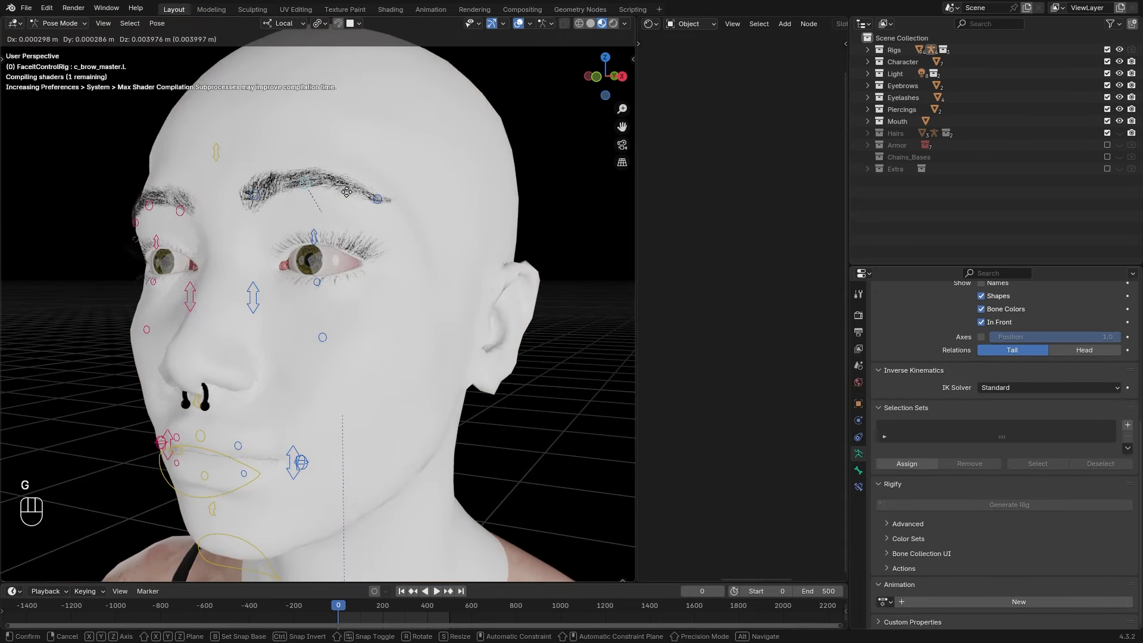
Nudge the browInnerUp Mix nodes in the Forehead_WM_R and Forehead_WM_L frames
{"action": "key", "text": "g"}
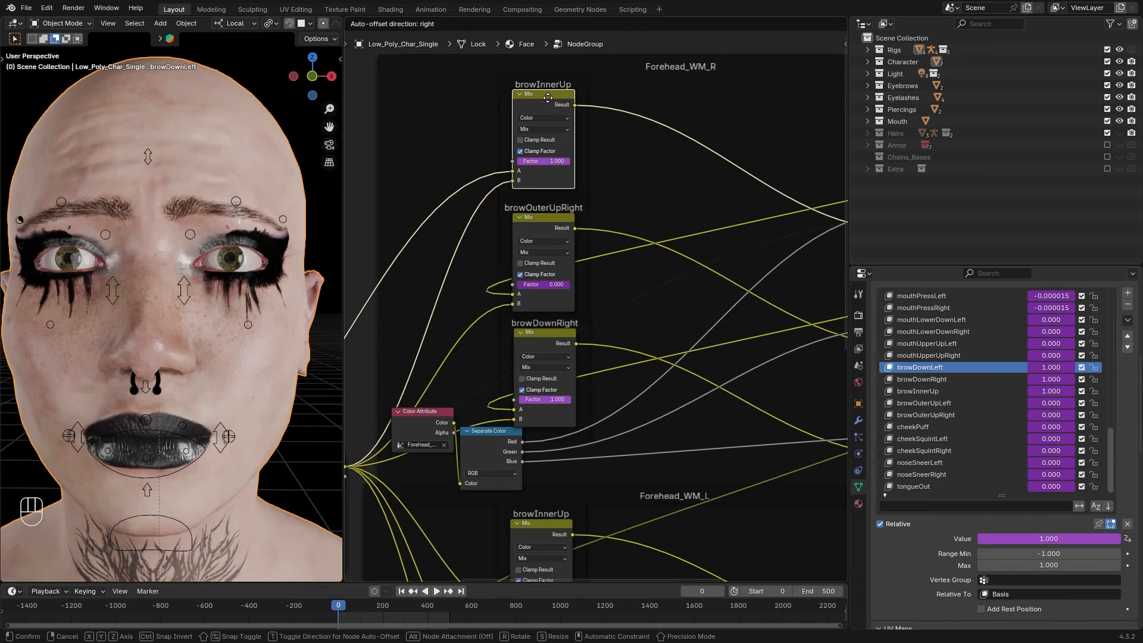
{"action": "scroll", "coordinate": [641, 255], "scroll_direction": "down", "scroll_amount": 1}
{"action": "middle_click_drag", "start_coordinate": [720, 405], "coordinate": [721, 258]}
{"action": "left_click_drag", "start_coordinate": [543, 348], "coordinate": [544, 351]}
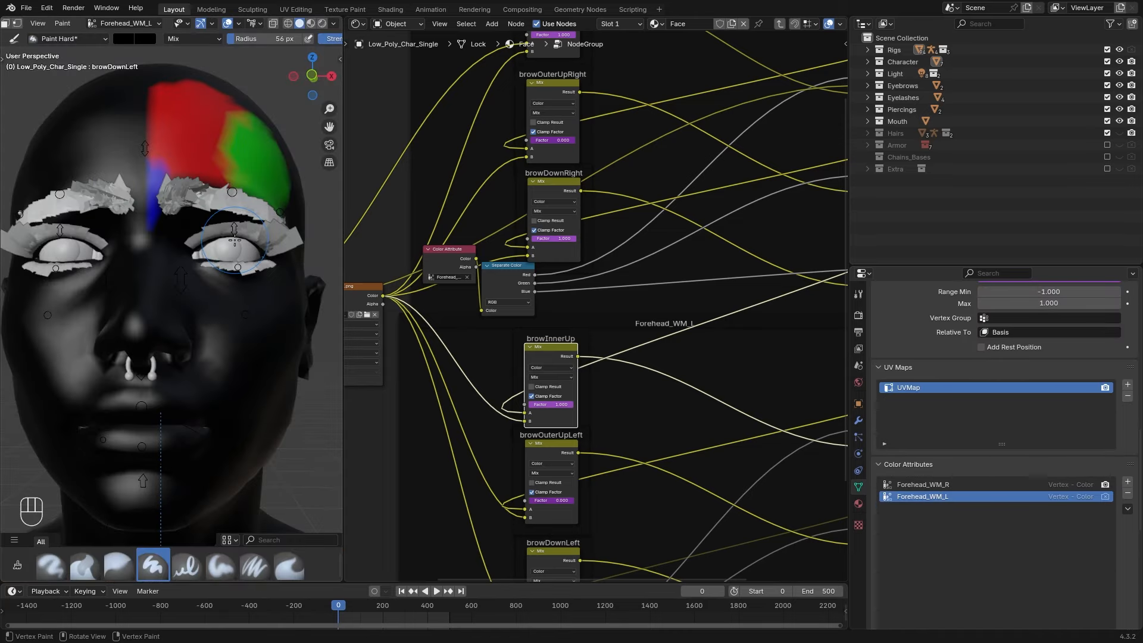
Switch the active color attribute to Forehead_WM_R and back to Forehead_WM_L to compare the painted masks
{"action": "left_click", "coordinate": [962, 485]}
{"action": "left_click", "coordinate": [962, 497]}
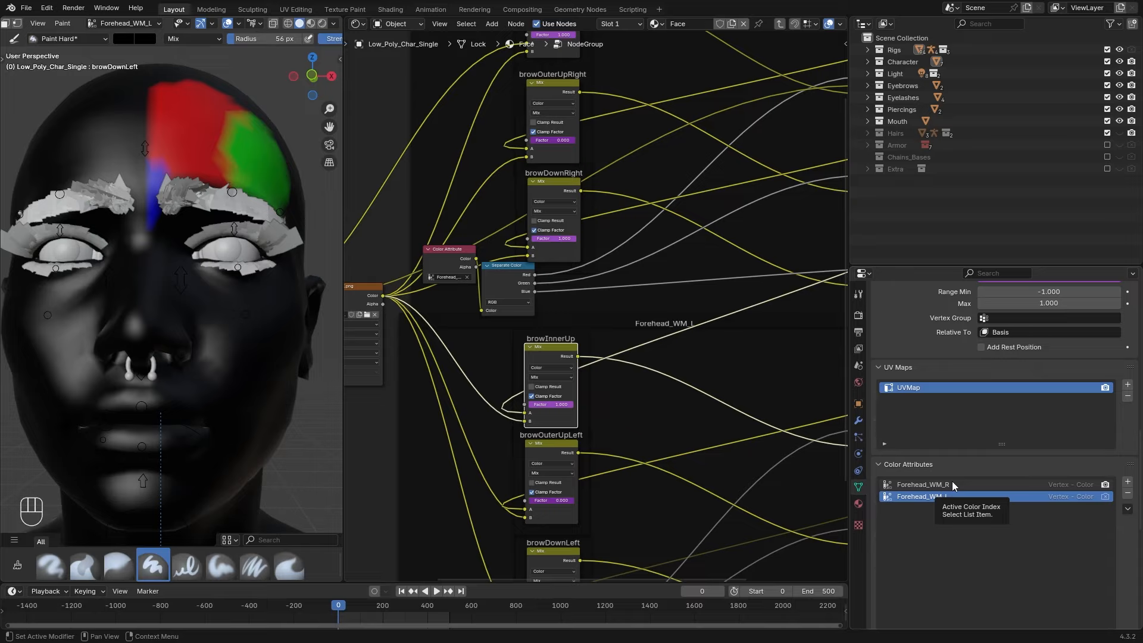
Raise the mid-eyebrow control on the face rig and lower it again to preview the browInnerUp forehead wrinkles
{"action": "scroll", "coordinate": [241, 333], "scroll_direction": "down", "scroll_amount": 2}
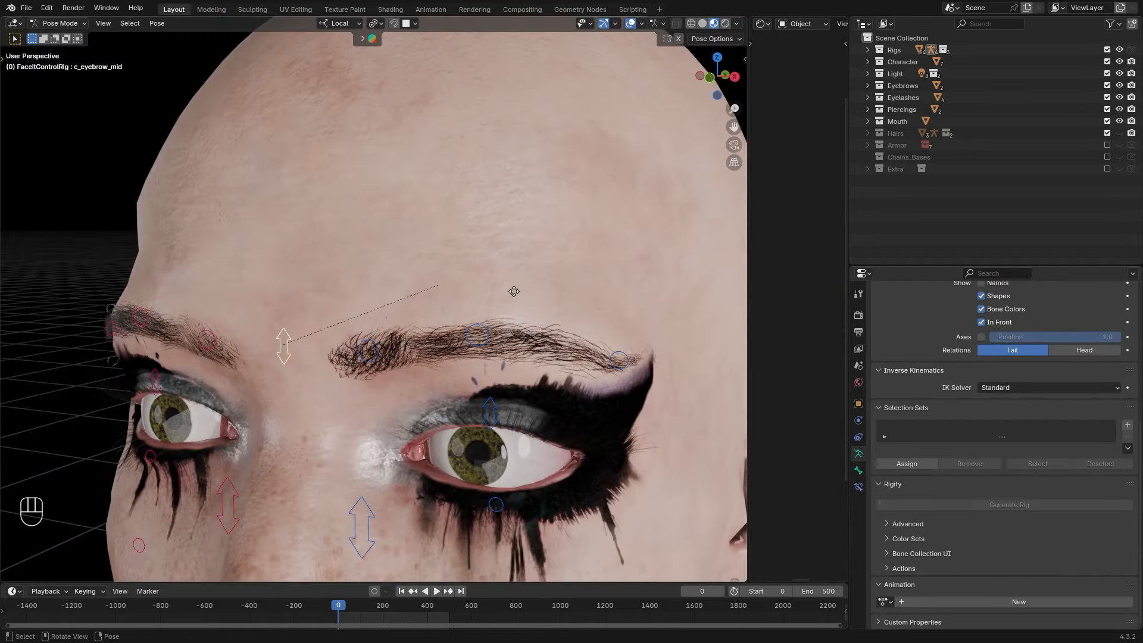
{"action": "key", "text": "g"}
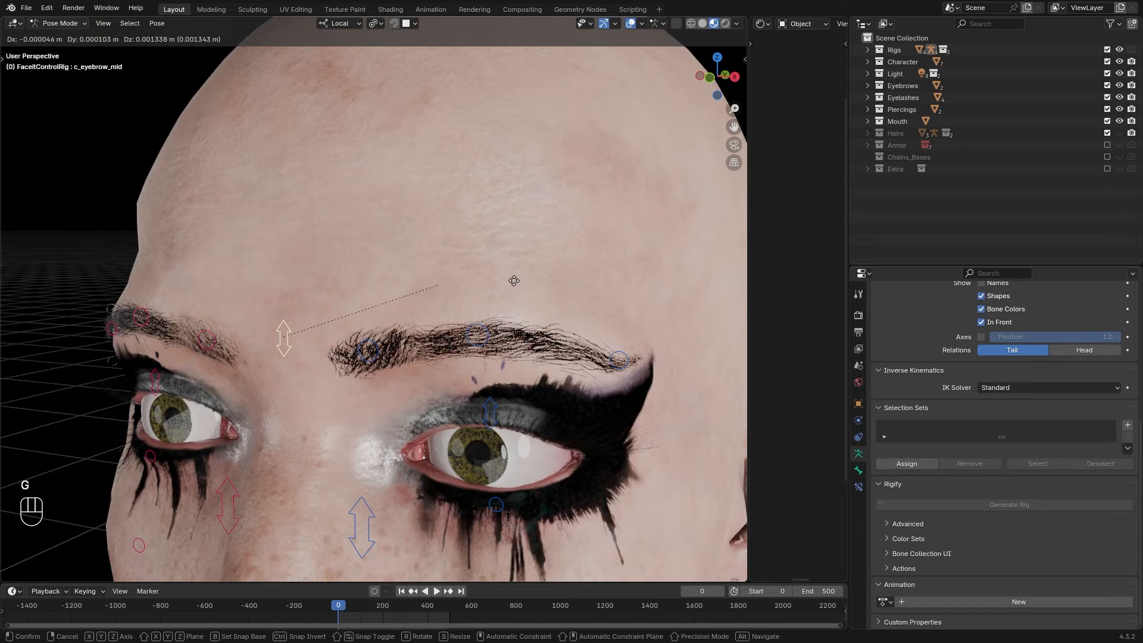
{"action": "left_click", "coordinate": [512, 149]}
{"action": "middle_click_drag", "start_coordinate": [516, 174], "coordinate": [234, 255]}
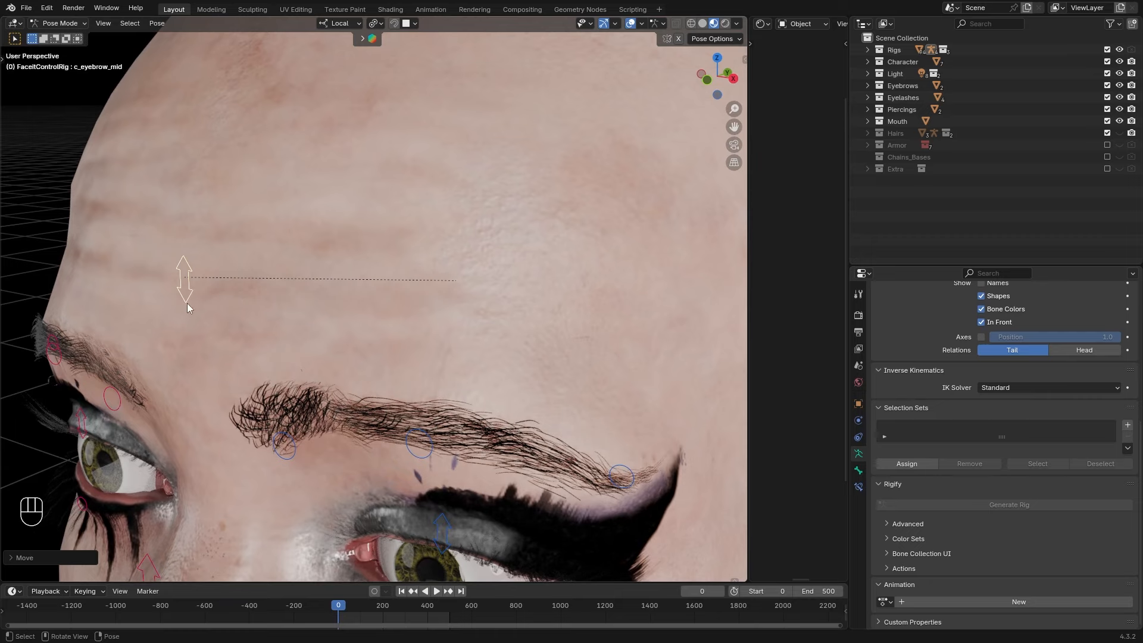
{"action": "key", "text": "g"}
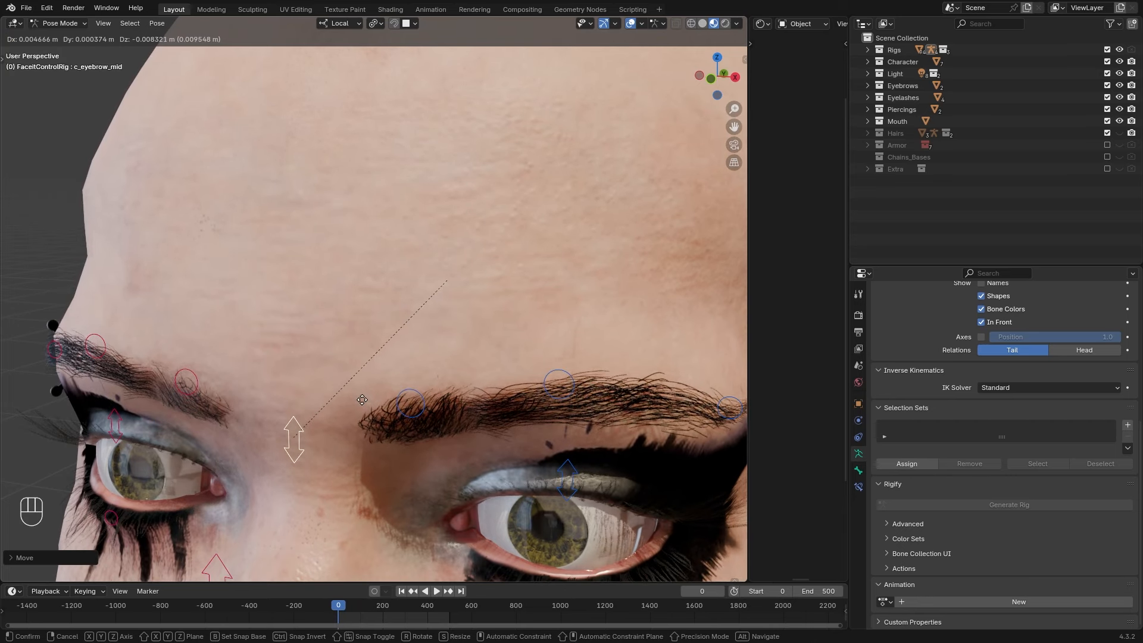
{"action": "left_click", "coordinate": [362, 395]}
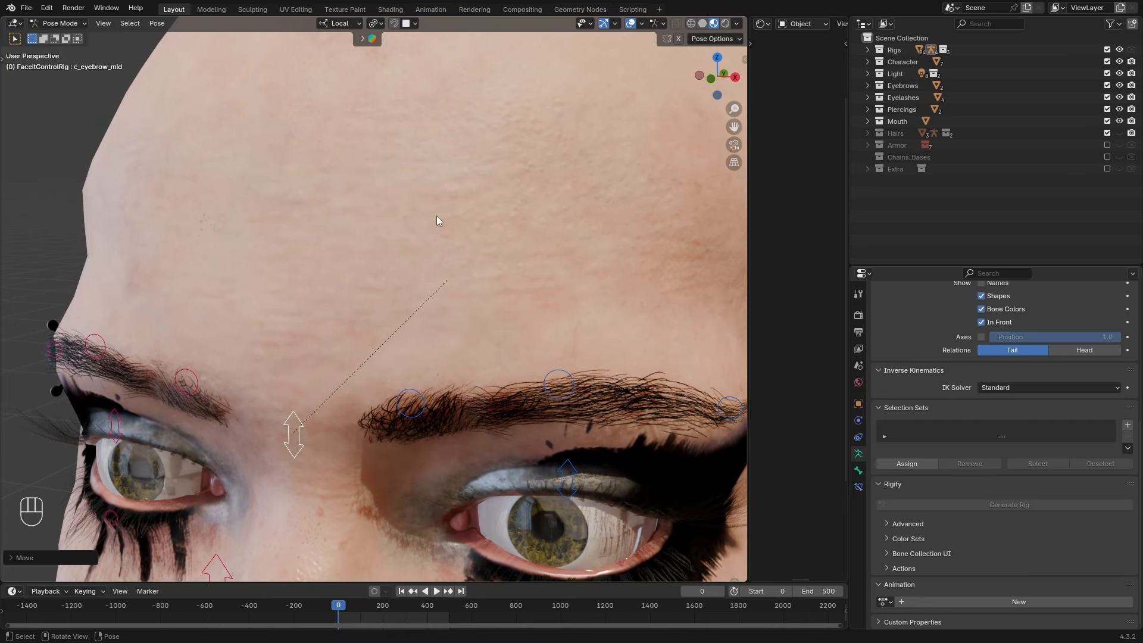
Examine the forehead wrinkles up close with the mid-eyebrow control raised, and lower the control again
{"action": "middle_click_drag", "start_coordinate": [437, 216], "coordinate": [207, 238]}
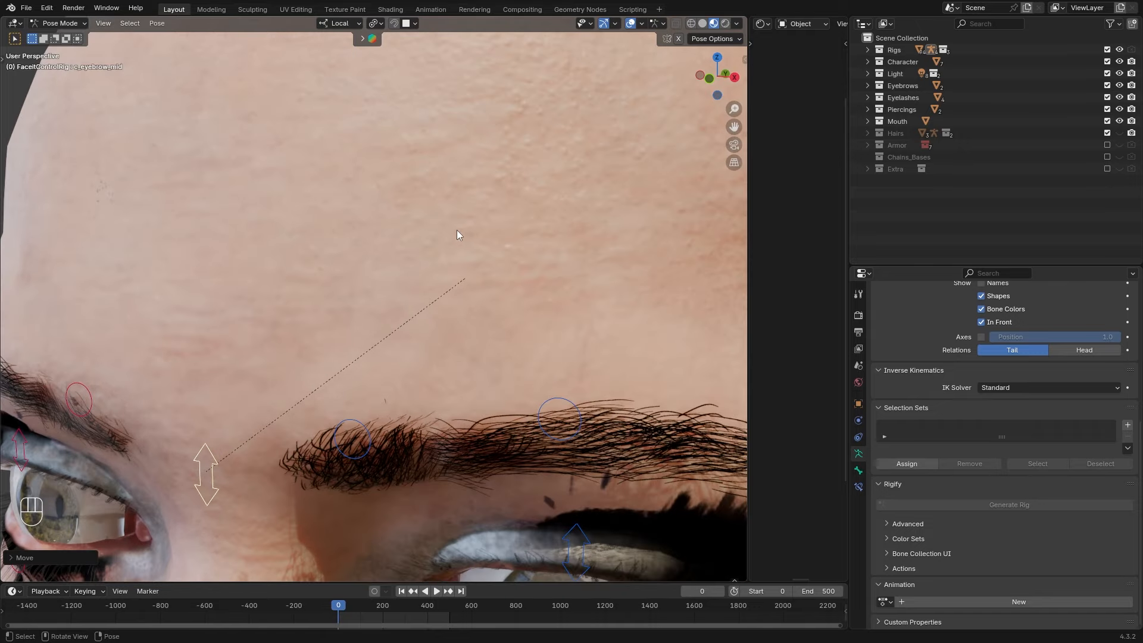
{"action": "middle_click_drag", "start_coordinate": [493, 225], "coordinate": [485, 290]}
{"action": "middle_click_drag", "start_coordinate": [409, 347], "coordinate": [403, 340]}
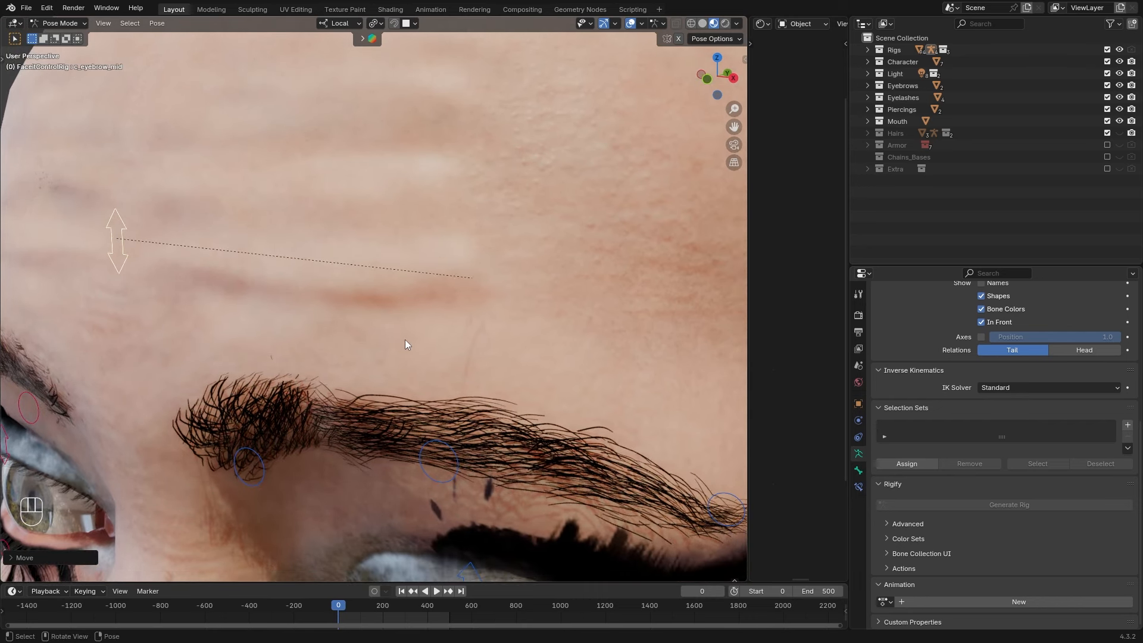
{"action": "scroll", "coordinate": [405, 340], "scroll_direction": "down", "scroll_amount": 5}
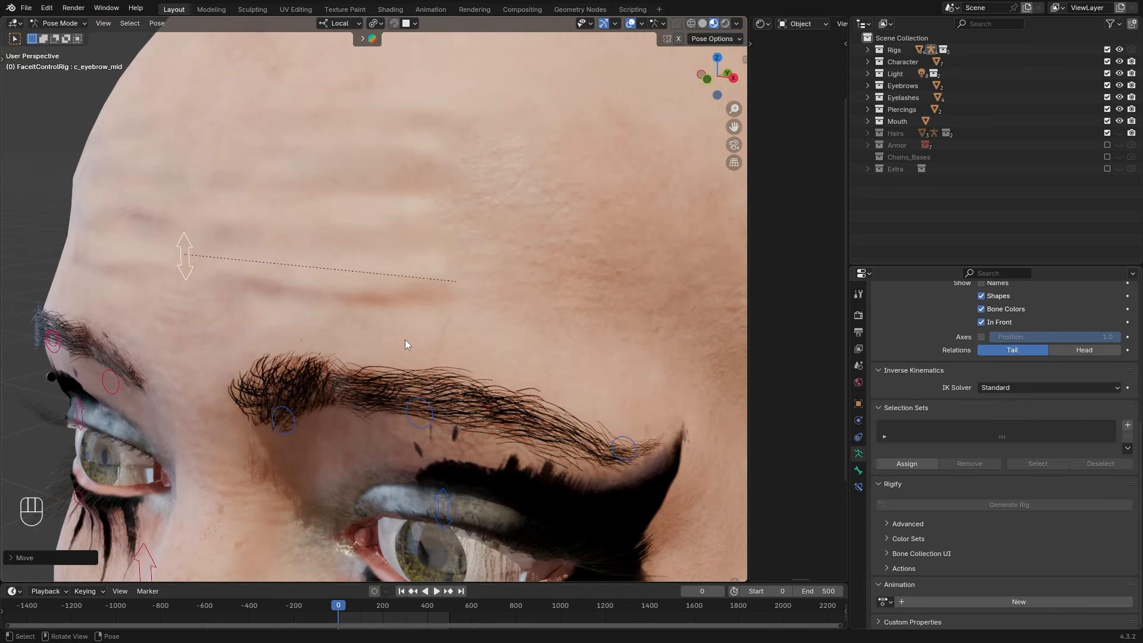
{"action": "middle_click_drag", "start_coordinate": [405, 339], "coordinate": [450, 348]}
{"action": "scroll", "coordinate": [433, 348], "scroll_direction": "down", "scroll_amount": 3}
{"action": "key", "text": "g"}
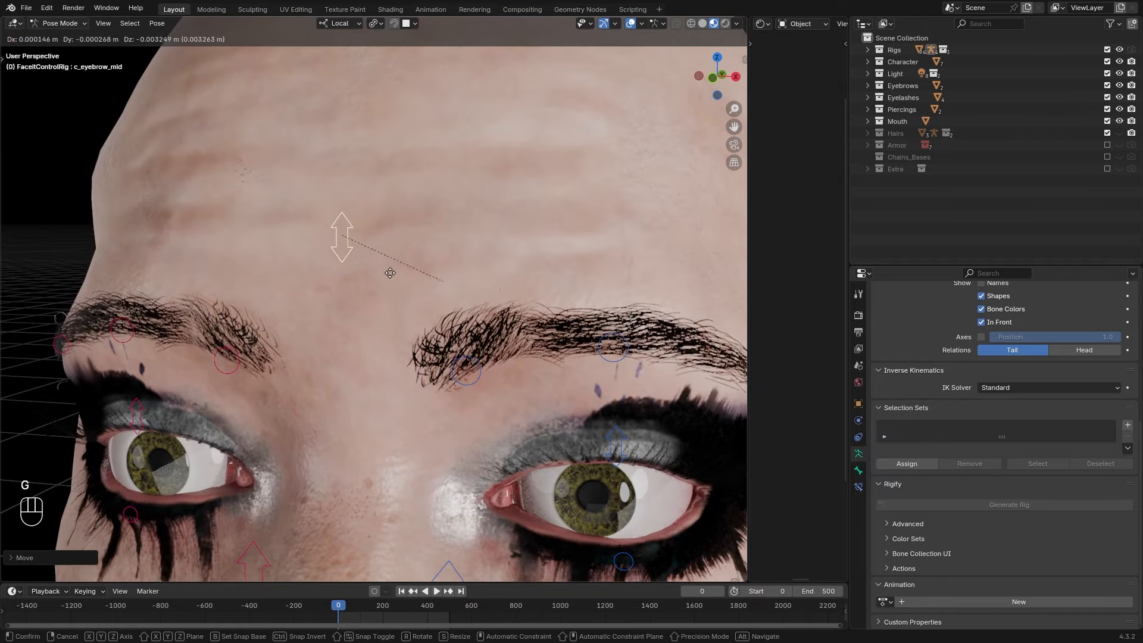
{"action": "left_click", "coordinate": [395, 381]}
{"action": "middle_click_drag", "start_coordinate": [360, 315], "coordinate": [338, 171]}
{"action": "middle_click_drag", "start_coordinate": [441, 140], "coordinate": [363, 230]}
{"action": "middle_click_drag", "start_coordinate": [437, 231], "coordinate": [449, 229]}
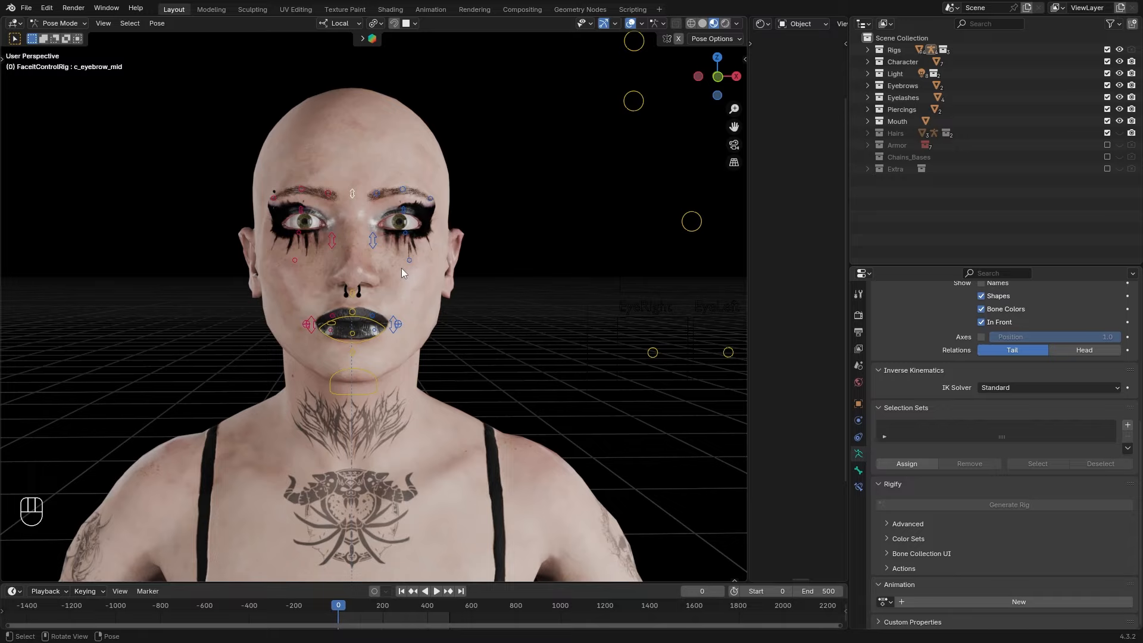
Select both nose sneer controls and raise them to wrinkle the nose
{"action": "scroll", "coordinate": [416, 226], "scroll_direction": "up", "scroll_amount": 5}
{"action": "left_click", "coordinate": [424, 265]}
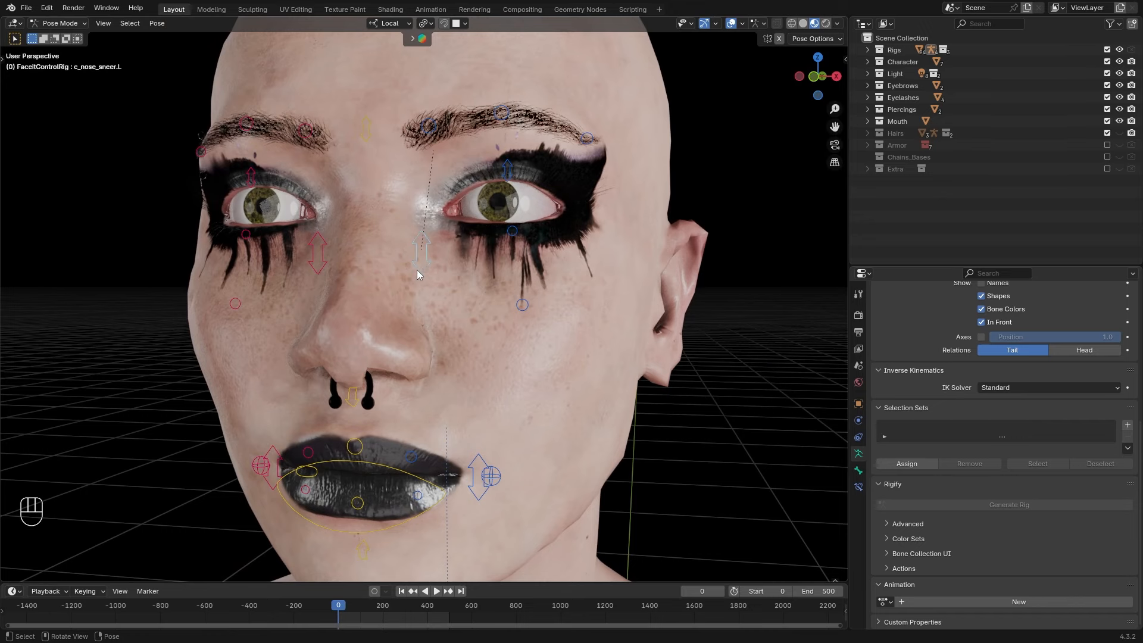
{"action": "left_click", "coordinate": [320, 265], "text": "shift"}
{"action": "middle_click_drag", "start_coordinate": [416, 276], "coordinate": [441, 300]}
{"action": "key", "text": "g"}
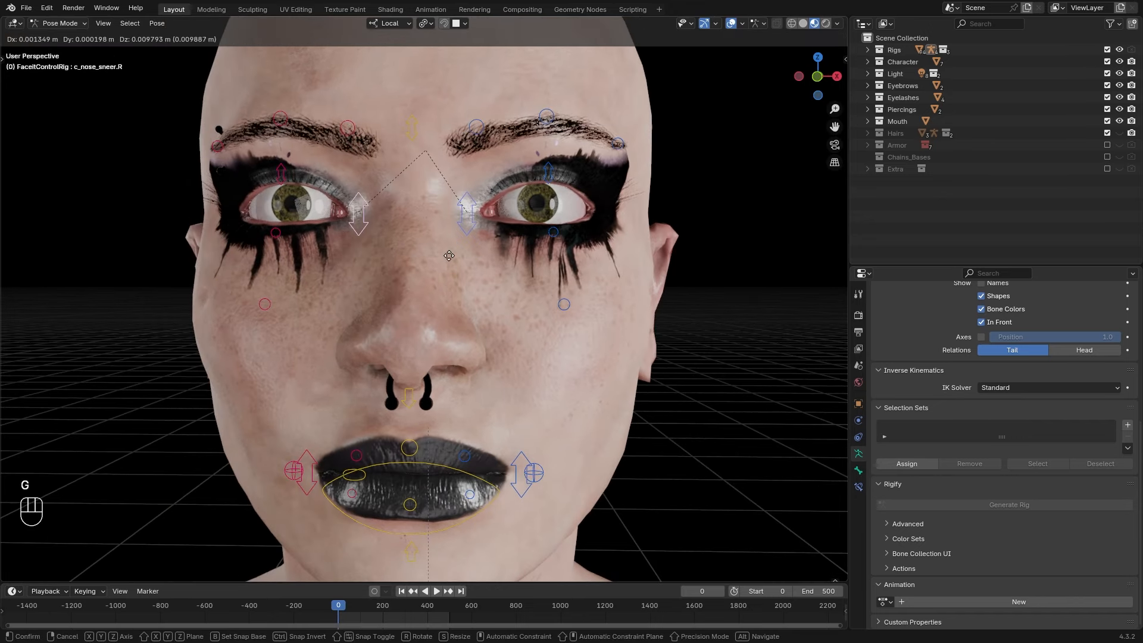
{"action": "left_click", "coordinate": [442, 244]}
{"action": "middle_click_drag", "start_coordinate": [442, 244], "coordinate": [499, 230]}
Select both lower eyelid controls and move them up to squint the eyes
{"action": "left_click", "coordinate": [506, 224]}
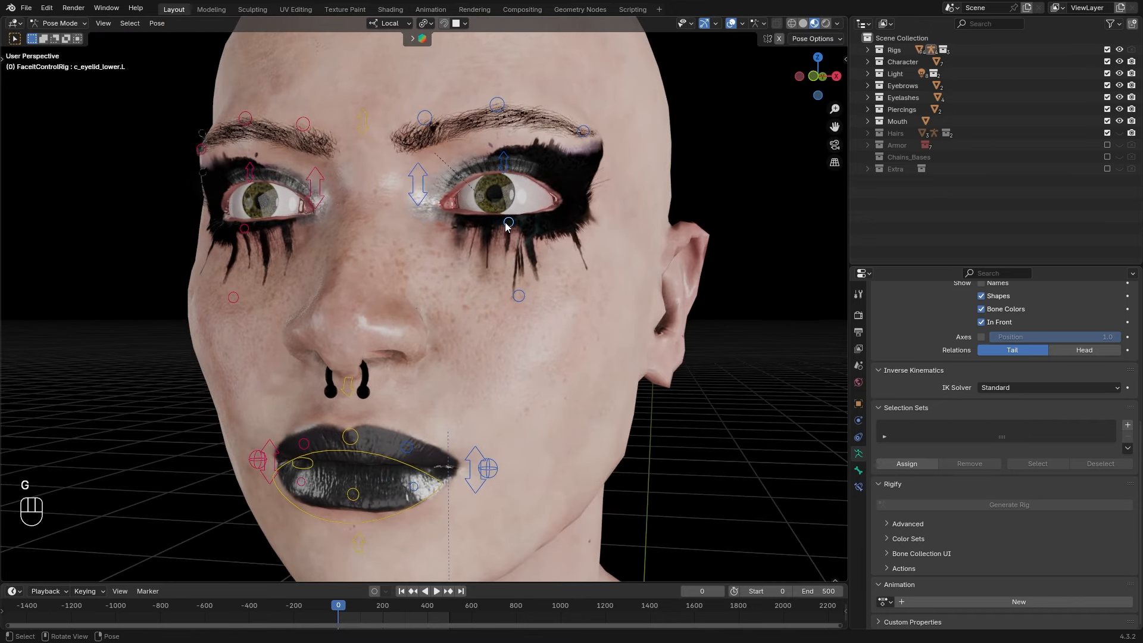
{"action": "left_click", "coordinate": [244, 230], "text": "shift"}
{"action": "key", "text": "g"}
{"action": "left_click", "coordinate": [357, 203]}
Select both lip corner controls and raise them into a smile
{"action": "left_click", "coordinate": [475, 470]}
{"action": "left_click", "coordinate": [269, 462], "text": "shift"}
{"action": "key", "text": "g"}
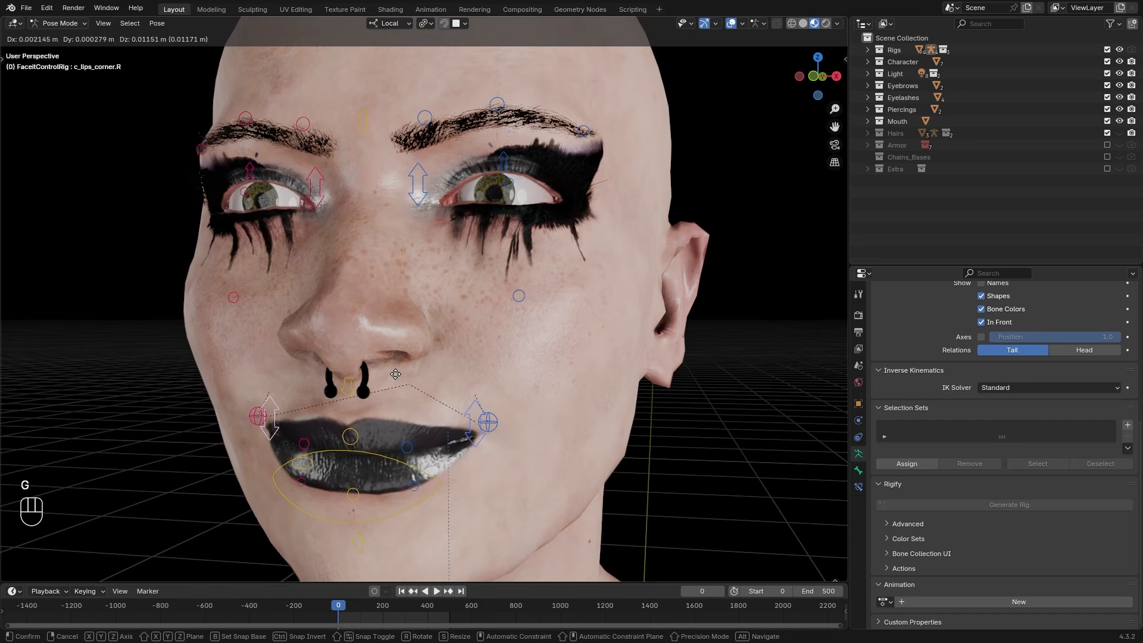
{"action": "left_click", "coordinate": [472, 338]}
{"action": "middle_click_drag", "start_coordinate": [566, 301], "coordinate": [506, 333]}
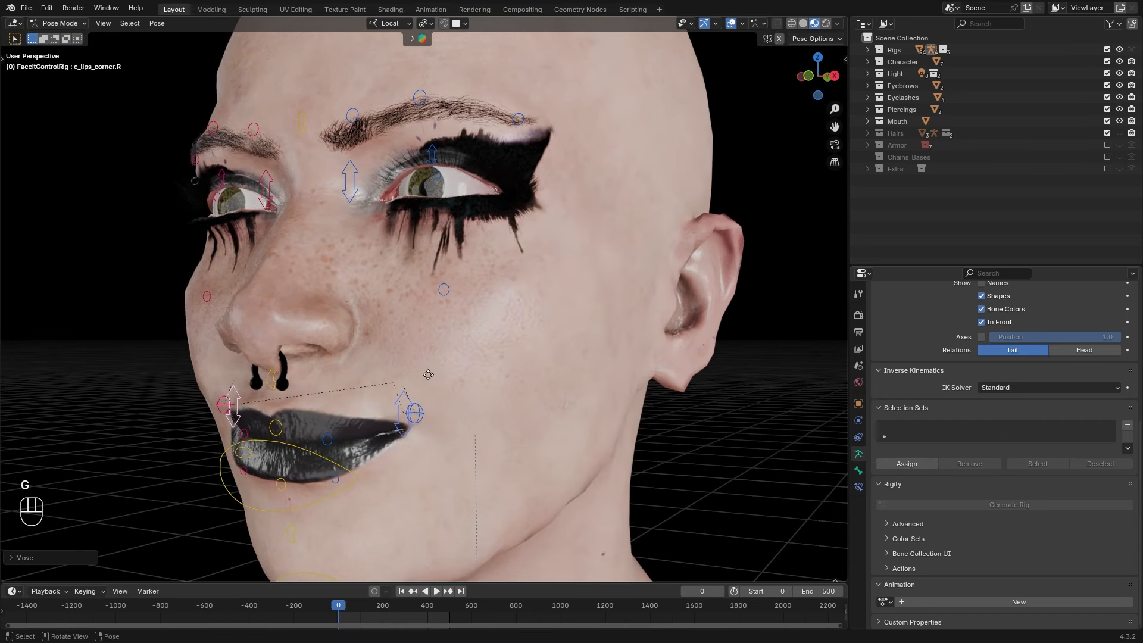
{"action": "key", "text": "g"}
{"action": "left_click", "coordinate": [526, 349]}
{"action": "scroll", "coordinate": [526, 349], "scroll_direction": "up", "scroll_amount": 2}
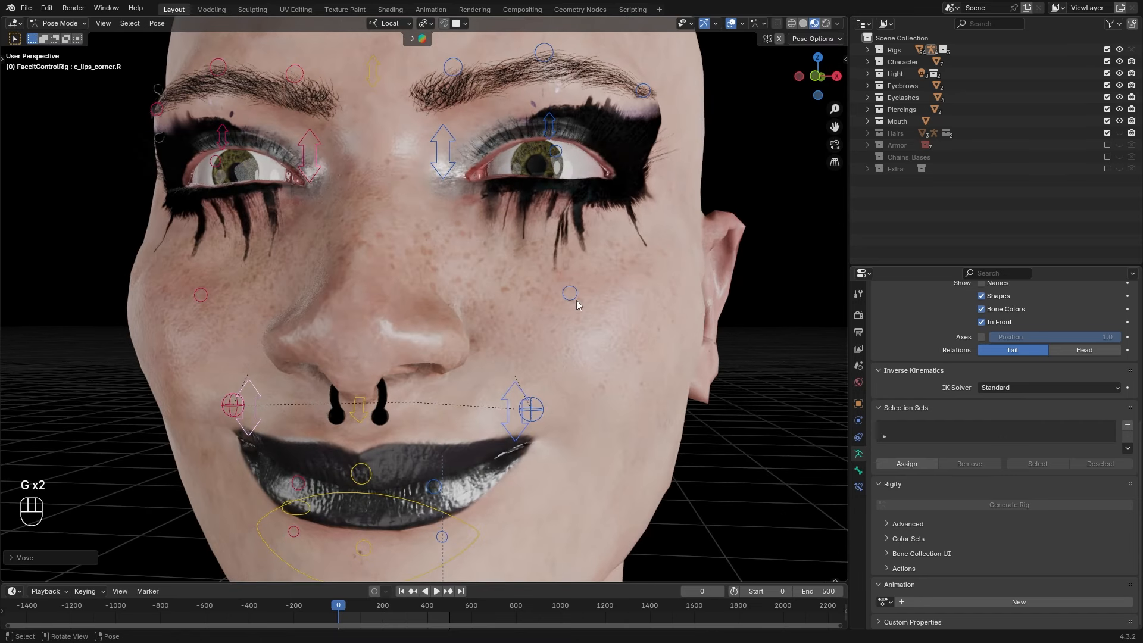
Try moving both cheek controls and the cheekPuff slider to change the cheeks
{"action": "left_click", "coordinate": [570, 293]}
{"action": "left_click", "coordinate": [201, 294], "text": "shift"}
{"action": "key", "text": "g"}
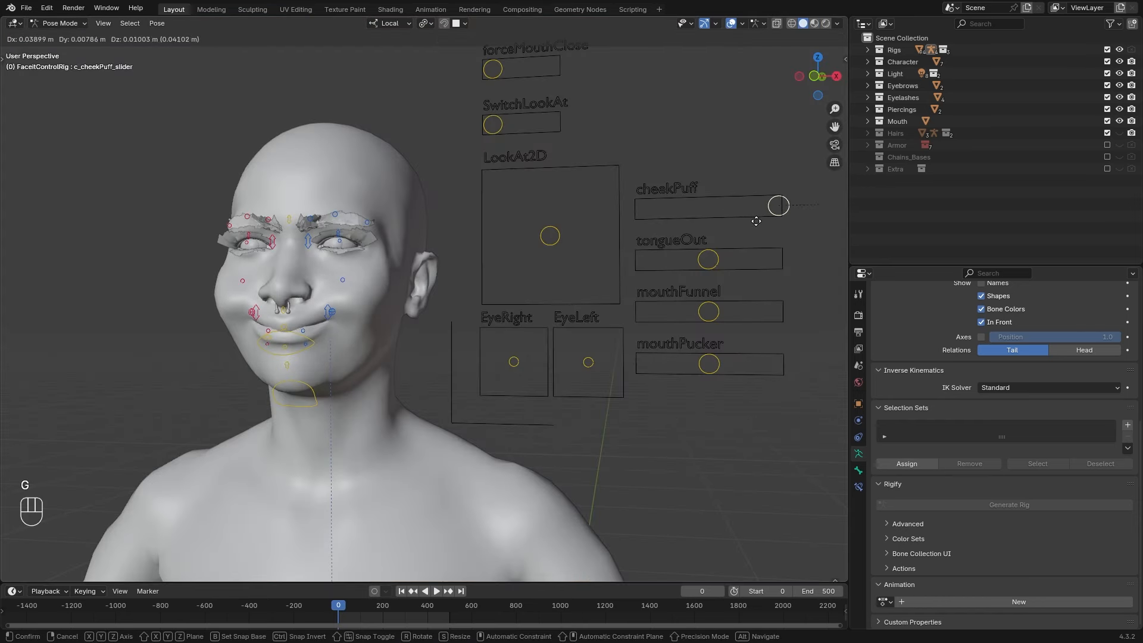
{"action": "right_click", "coordinate": [731, 225]}
{"action": "scroll", "coordinate": [381, 260], "scroll_direction": "up", "scroll_amount": 2}
{"action": "scroll", "coordinate": [464, 253], "scroll_direction": "up", "scroll_amount": 4}
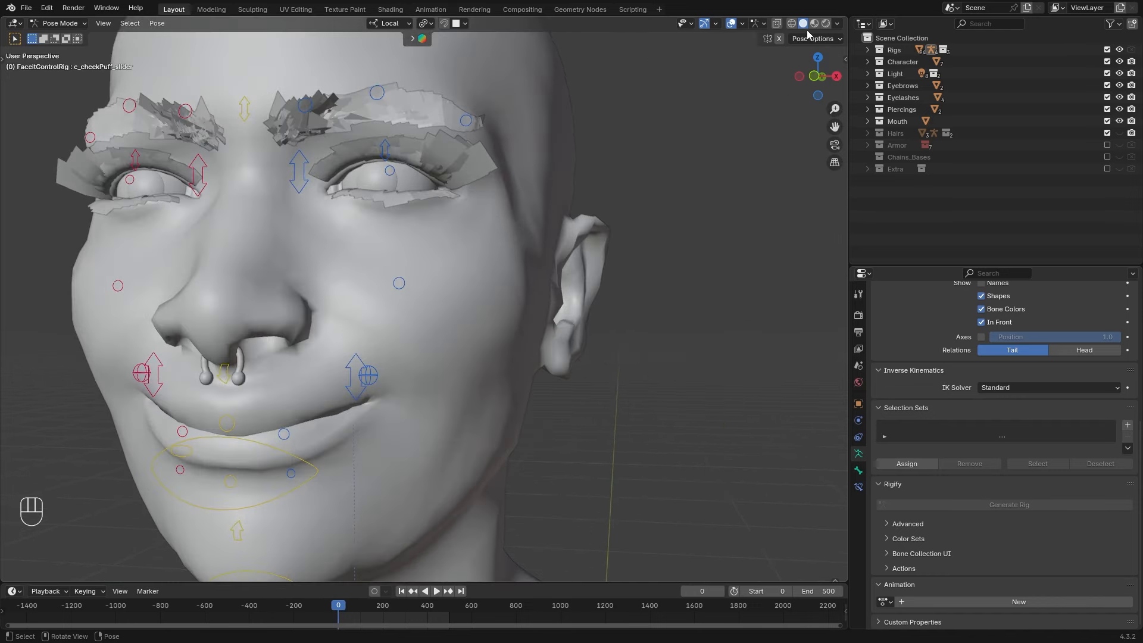
{"action": "key", "text": "ctrl+z"}
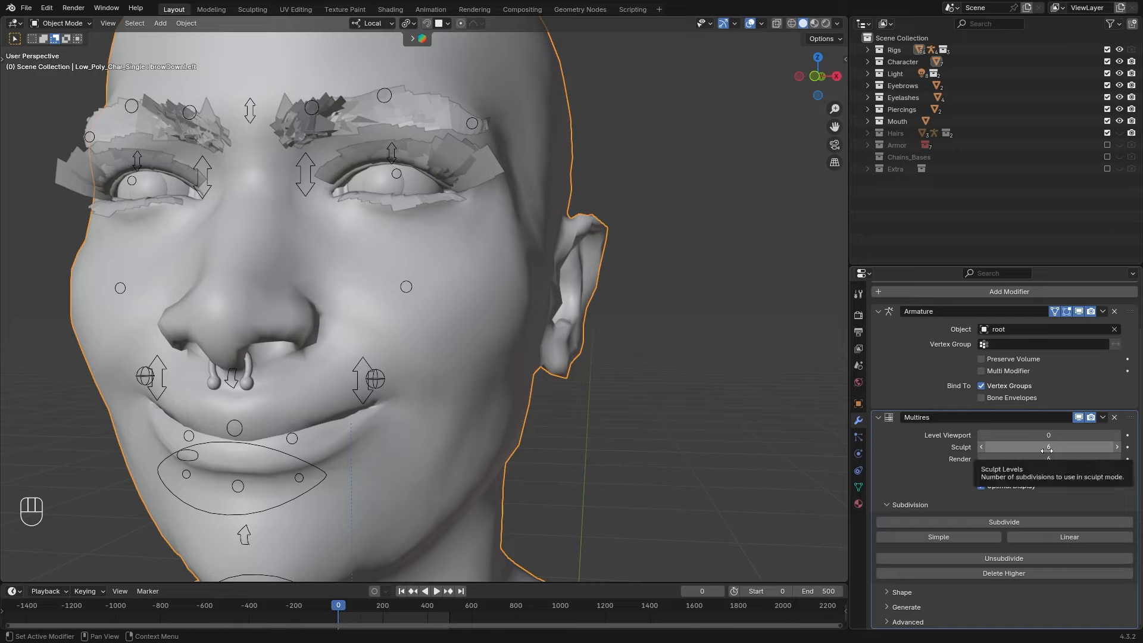
Set the head mesh's Multires Sculpt and Render levels to 3
{"action": "left_click", "coordinate": [1109, 446]}
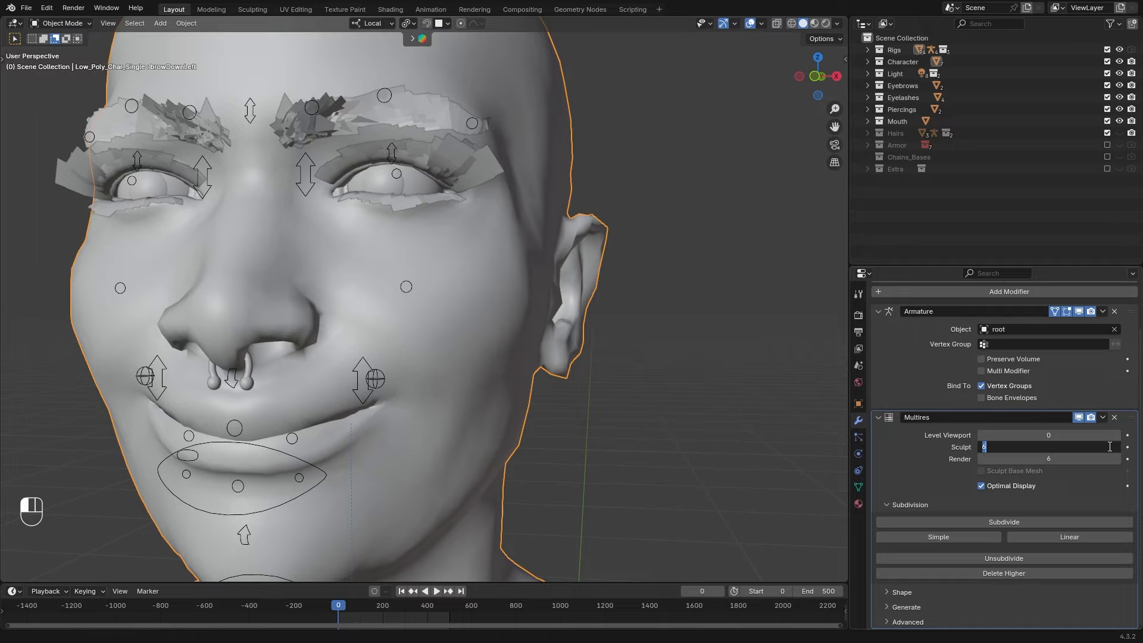
{"action": "type", "text": "3"}
{"action": "key", "text": "Return"}
{"action": "left_click", "coordinate": [1047, 458]}
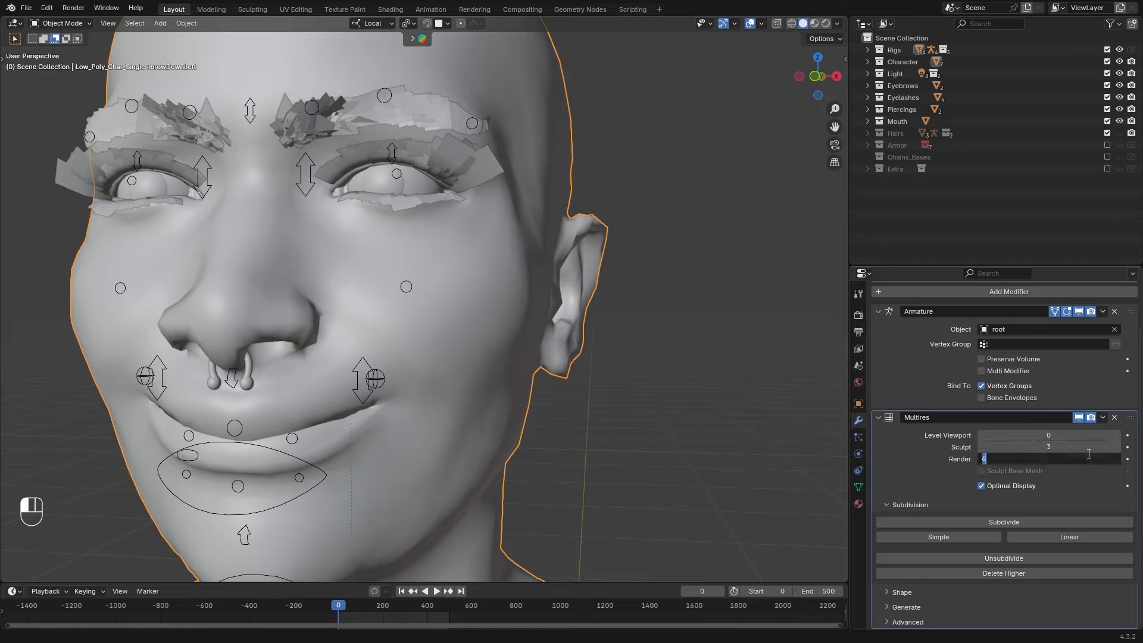
{"action": "type", "text": "3"}
{"action": "key", "text": "Return"}
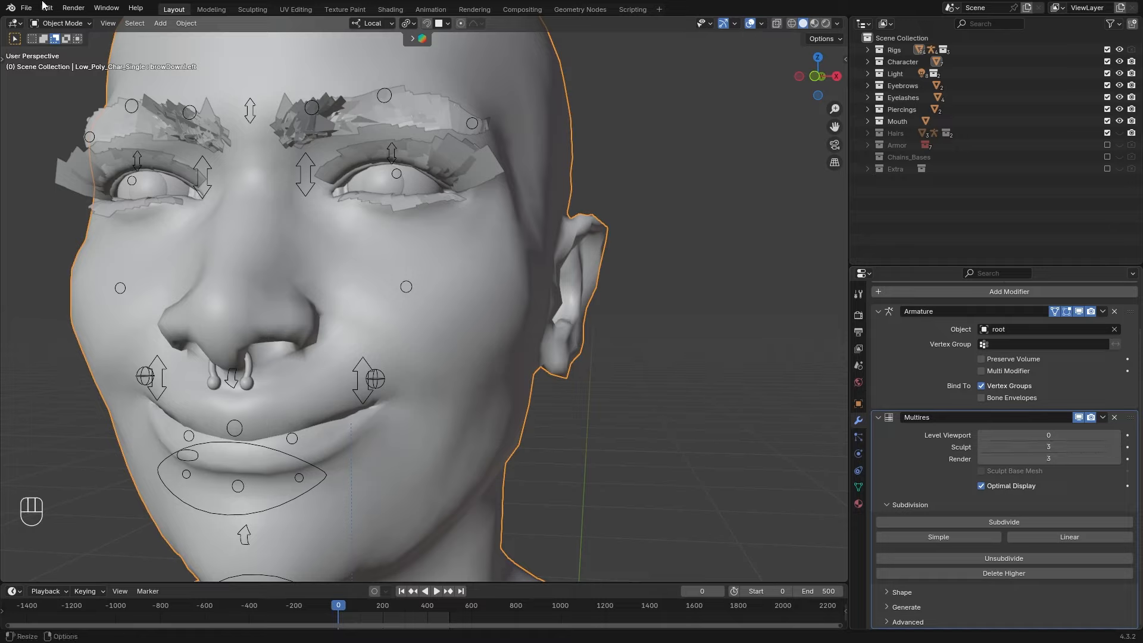
Switch the head mesh to Sculpt Mode and pick the Multires Displacement Eraser with a radius of about 89 px
{"action": "left_click", "coordinate": [62, 24]}
{"action": "left_click", "coordinate": [67, 66]}
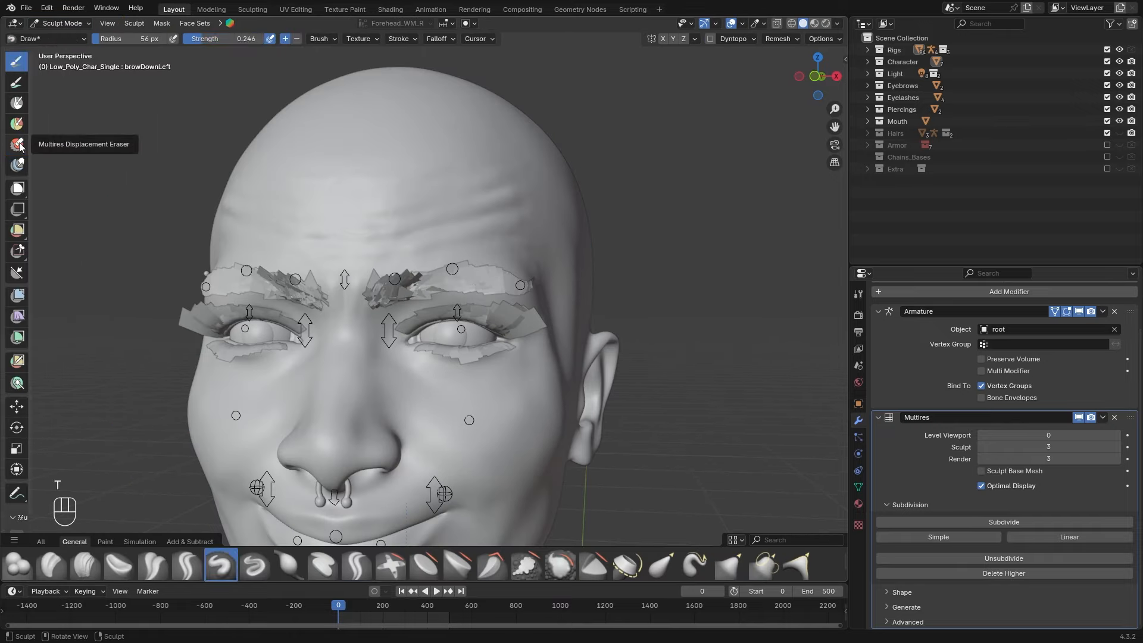
{"action": "left_click", "coordinate": [17, 144]}
{"action": "key", "text": "f"}
{"action": "middle_click_drag", "start_coordinate": [301, 172], "coordinate": [361, 173]}
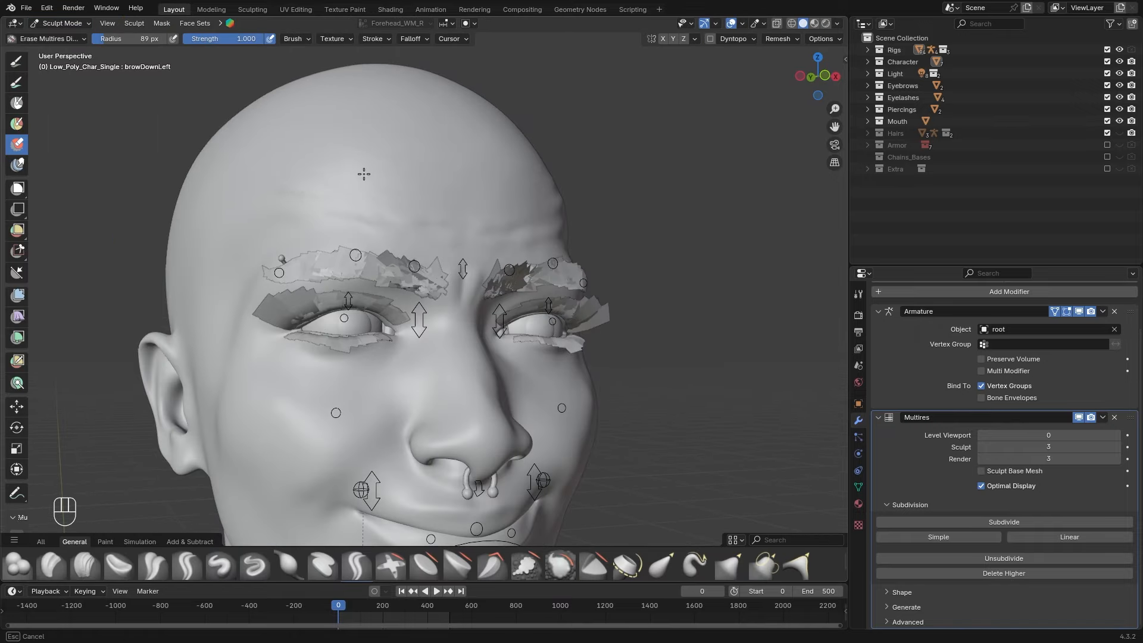
Erase the sculpted forehead wrinkles with the displacement eraser, resizing the brush to about 61 px
{"action": "mouse_move", "coordinate": [586, 205]}
{"action": "middle_mouse_down"}
{"action": "mouse_move", "coordinate": [526, 204]}
{"action": "mouse_move", "coordinate": [554, 209]}
{"action": "middle_mouse_up"}
{"action": "key", "text": "f"}
{"action": "left_click", "coordinate": [459, 209]}
{"action": "left_click_drag", "start_coordinate": [486, 213], "coordinate": [284, 217]}
{"action": "scroll", "coordinate": [283, 217], "scroll_direction": "up", "scroll_amount": 3}
{"action": "middle_click_drag", "start_coordinate": [539, 228], "coordinate": [508, 231]}
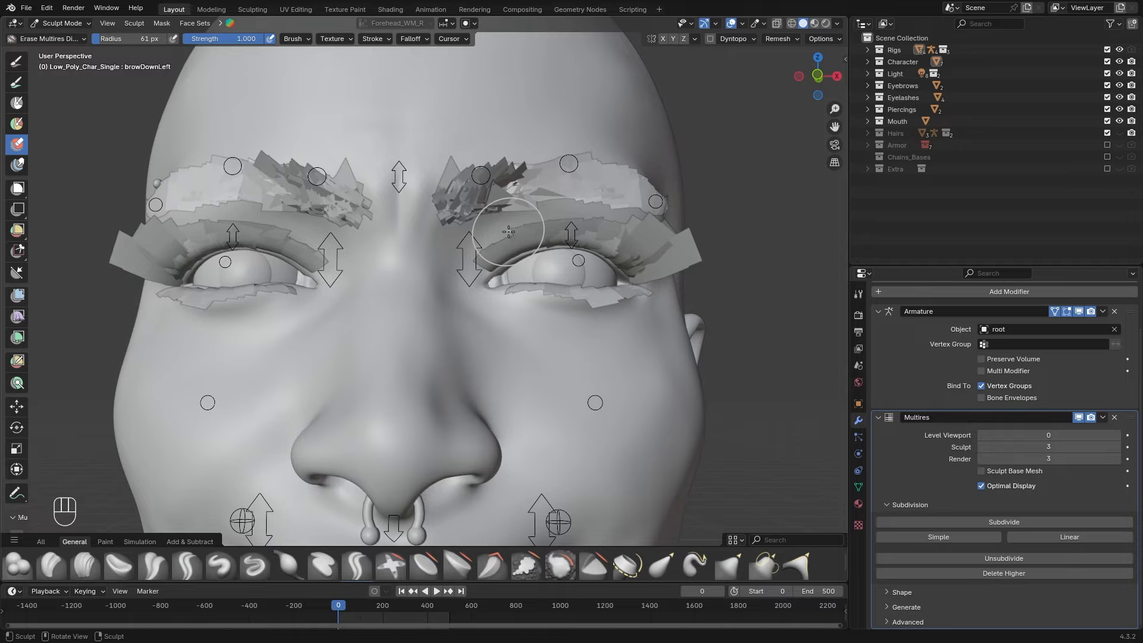
Open the Multires Sculpt level for editing, and view the sculpted wrinkles around the nose and eyes
{"action": "left_click", "coordinate": [1052, 448]}
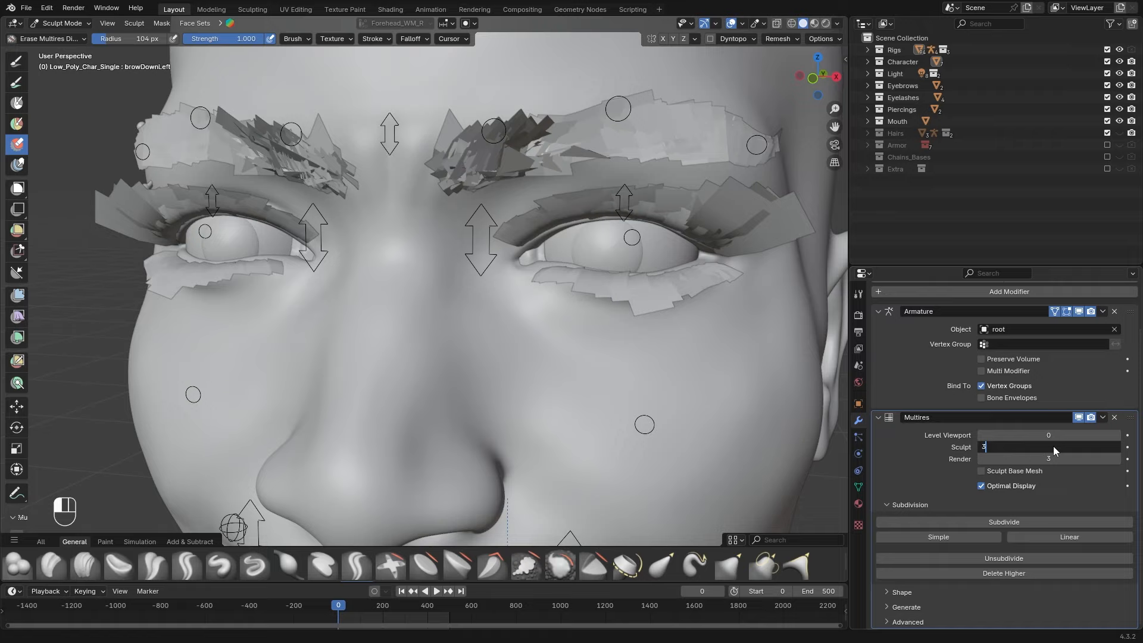
{"action": "key", "text": "Return"}
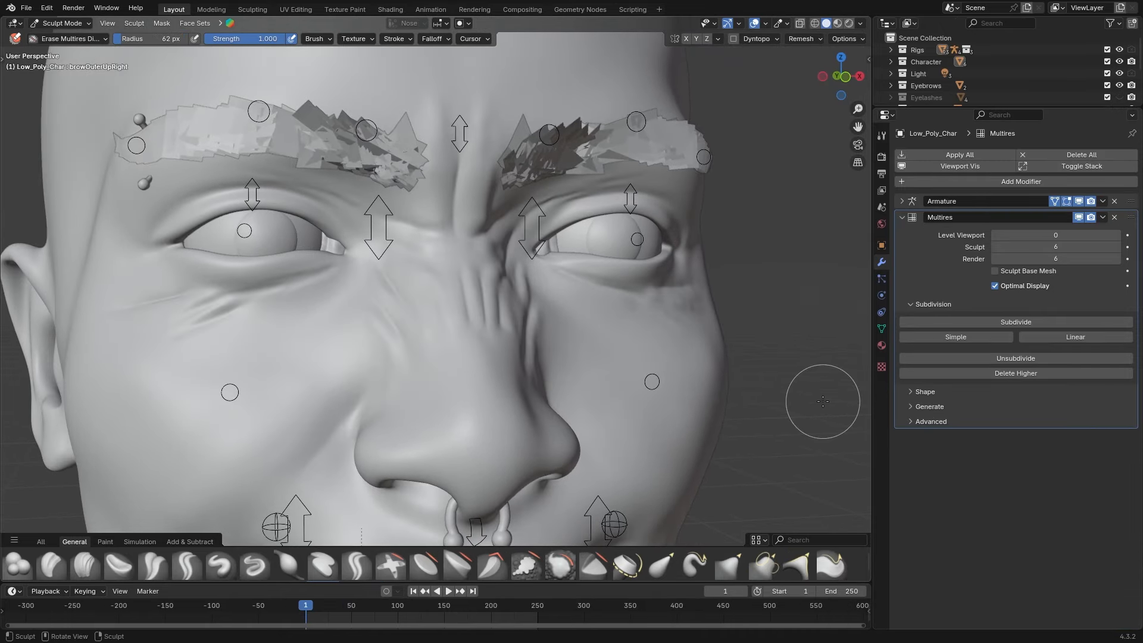
{"action": "middle_click_drag", "start_coordinate": [822, 401], "coordinate": [767, 402]}
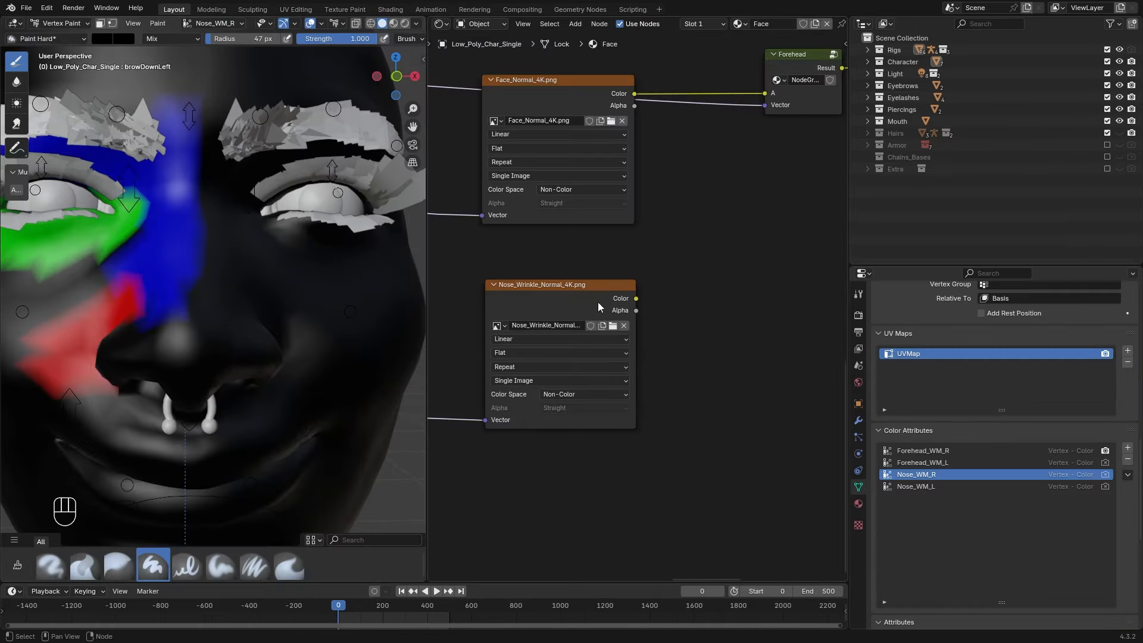
Nudge the Nose_Wrinkle_Normal_4K.png node and switch the active color attribute to Nose_WM_L and back to Nose_WM_R
{"action": "left_click_drag", "start_coordinate": [597, 302], "coordinate": [592, 298]}
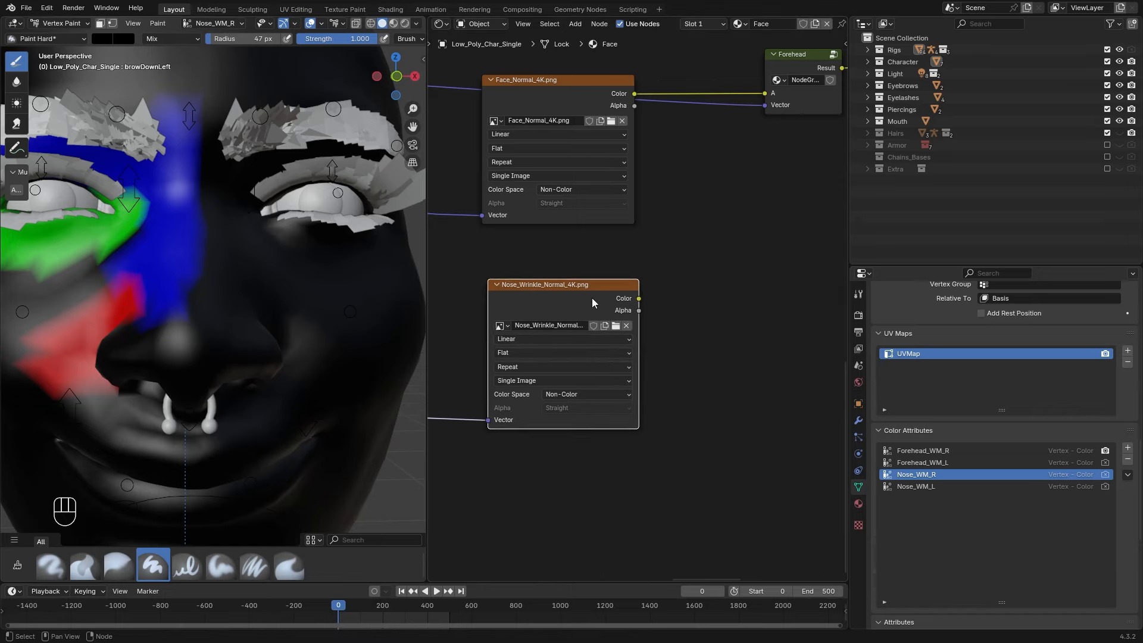
{"action": "left_click", "coordinate": [942, 487]}
{"action": "left_click", "coordinate": [942, 477]}
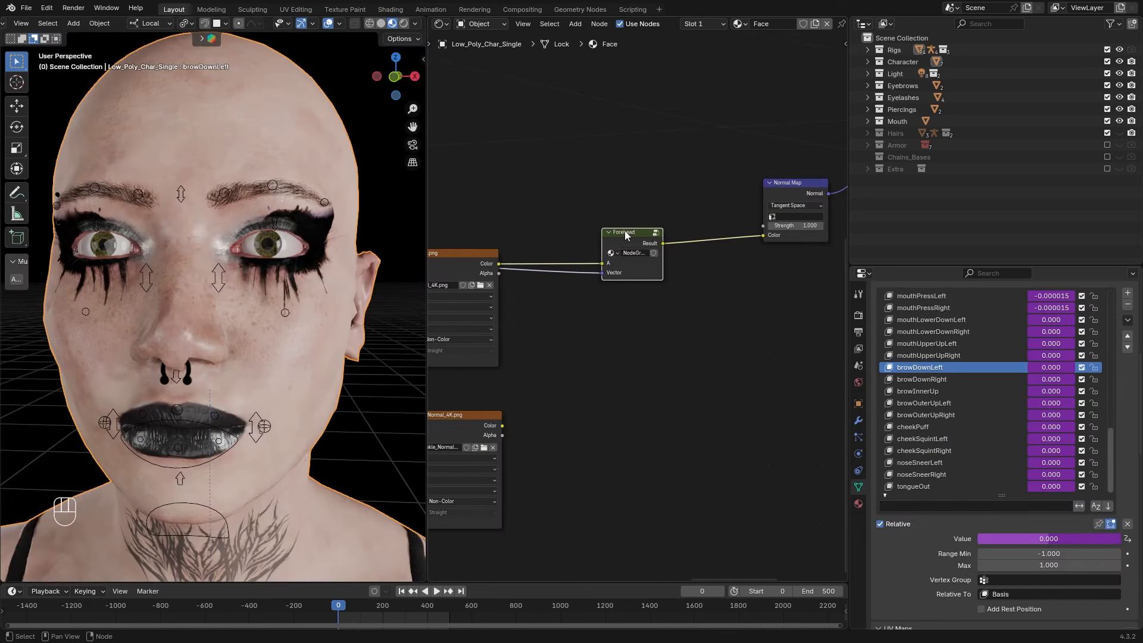
Paste a copy of the Forehead group node beneath the original, make it single-user, and open its label for renaming
{"action": "left_click_drag", "start_coordinate": [624, 230], "coordinate": [623, 234]}
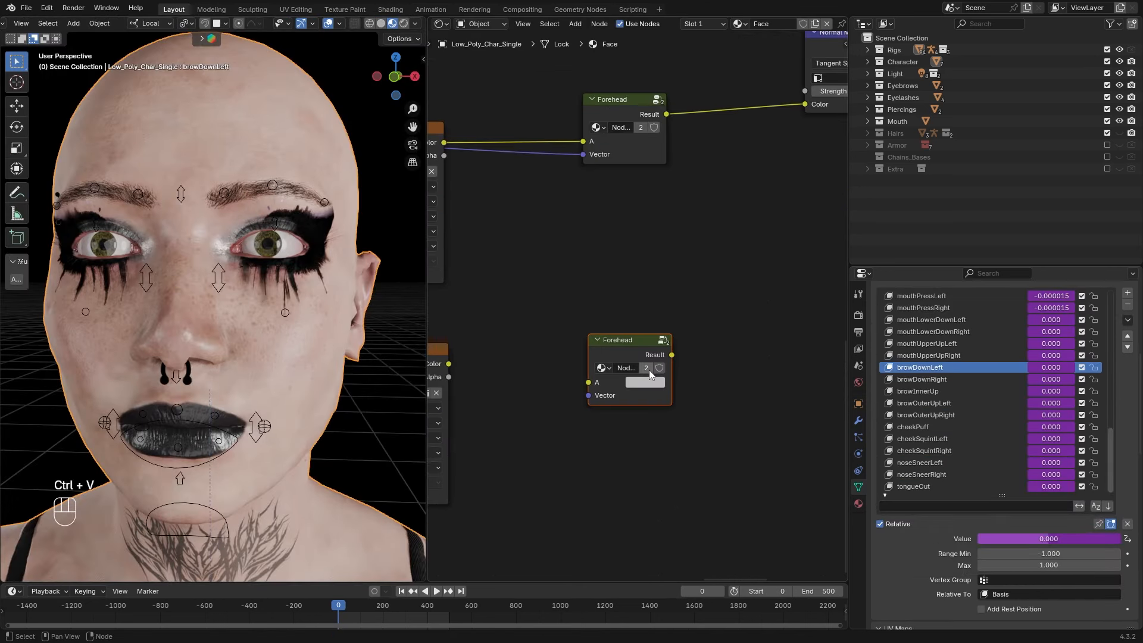
{"action": "left_click", "coordinate": [648, 370]}
{"action": "key", "text": "F2"}
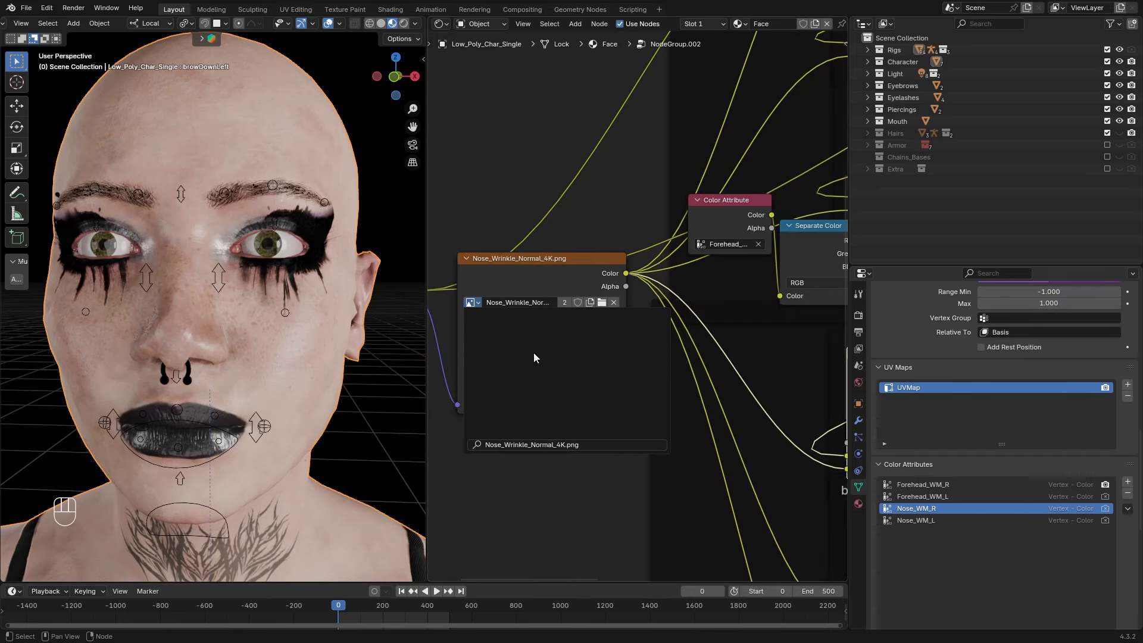
Inside the copied group, set the image node to Nose_Wrinkle_Normal_4K.png and the upper Color Attribute node to Nose_WM_R
{"action": "left_click", "coordinate": [533, 357]}
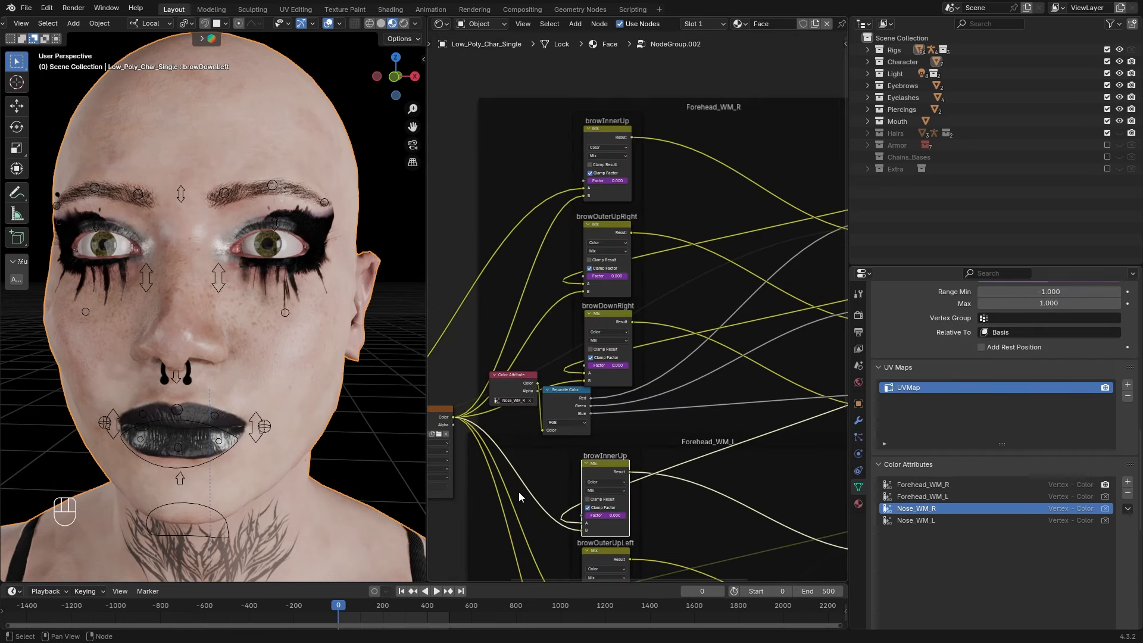
{"action": "scroll", "coordinate": [518, 491], "scroll_direction": "down", "scroll_amount": 2}
{"action": "scroll", "coordinate": [555, 259], "scroll_direction": "up", "scroll_amount": 2}
Rename the Forehead_WM_L frame in the copied group as Nose_WM_L
{"action": "key", "text": "F2"}
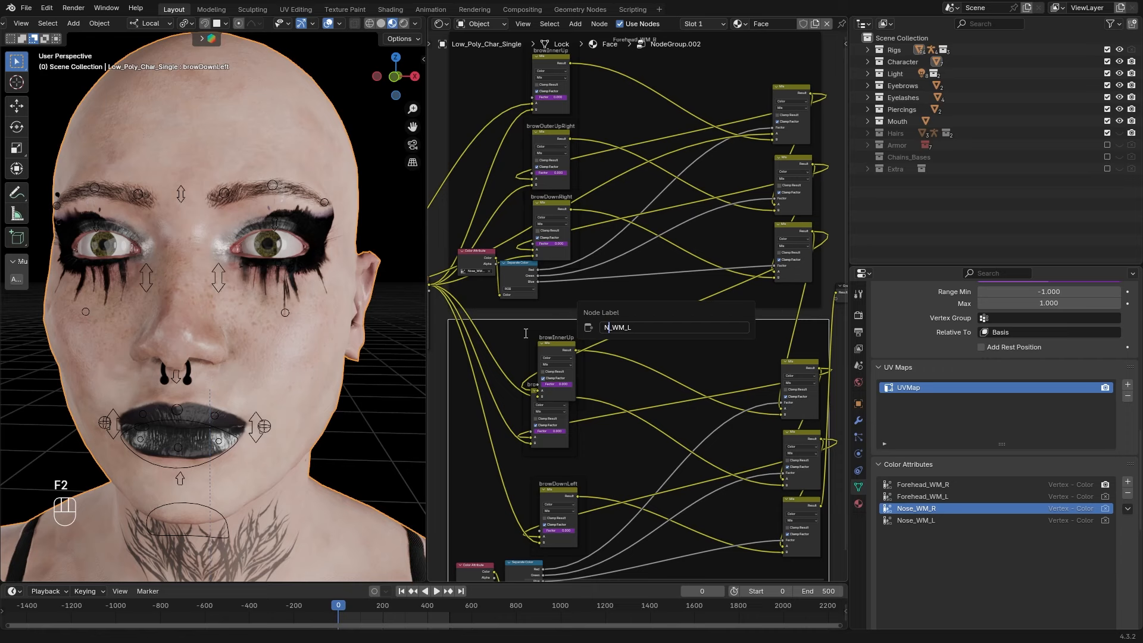
{"action": "type", "text": "ose"}
{"action": "key", "text": "Return"}
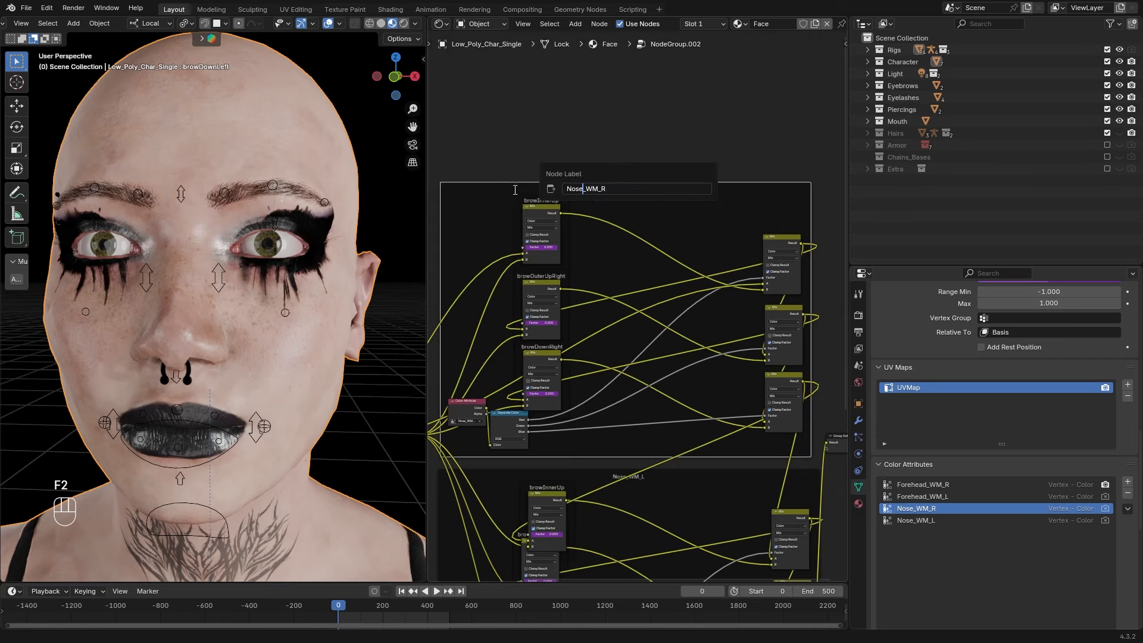
Finish labeling the upper frame Nose_WM_R and delete the copied Factor drivers from the Mix nodes in the nose group
{"action": "key", "text": "Return"}
{"action": "scroll", "coordinate": [510, 186], "scroll_direction": "up", "scroll_amount": 3}
{"action": "right_click", "coordinate": [570, 169]}
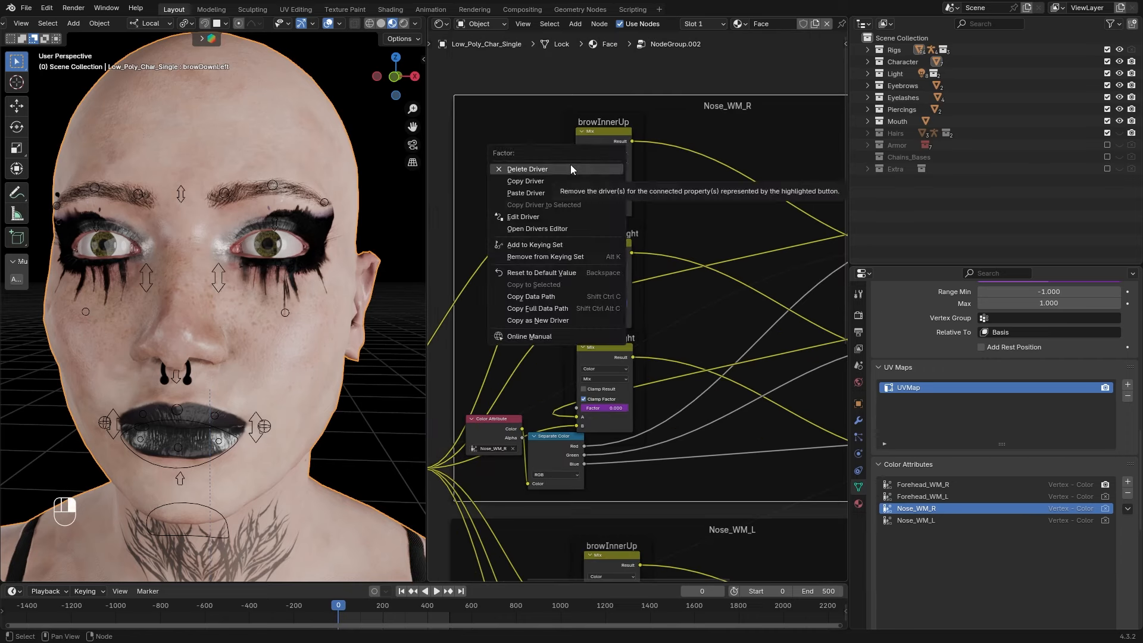
{"action": "left_click", "coordinate": [570, 169]}
{"action": "right_click", "coordinate": [605, 304]}
{"action": "left_click", "coordinate": [604, 304]}
{"action": "middle_click_drag", "start_coordinate": [656, 359], "coordinate": [654, 252]}
{"action": "right_click", "coordinate": [605, 307]}
{"action": "left_click", "coordinate": [604, 307]}
{"action": "left_click_drag", "start_coordinate": [613, 200], "coordinate": [612, 194]}
{"action": "right_click", "coordinate": [616, 378]}
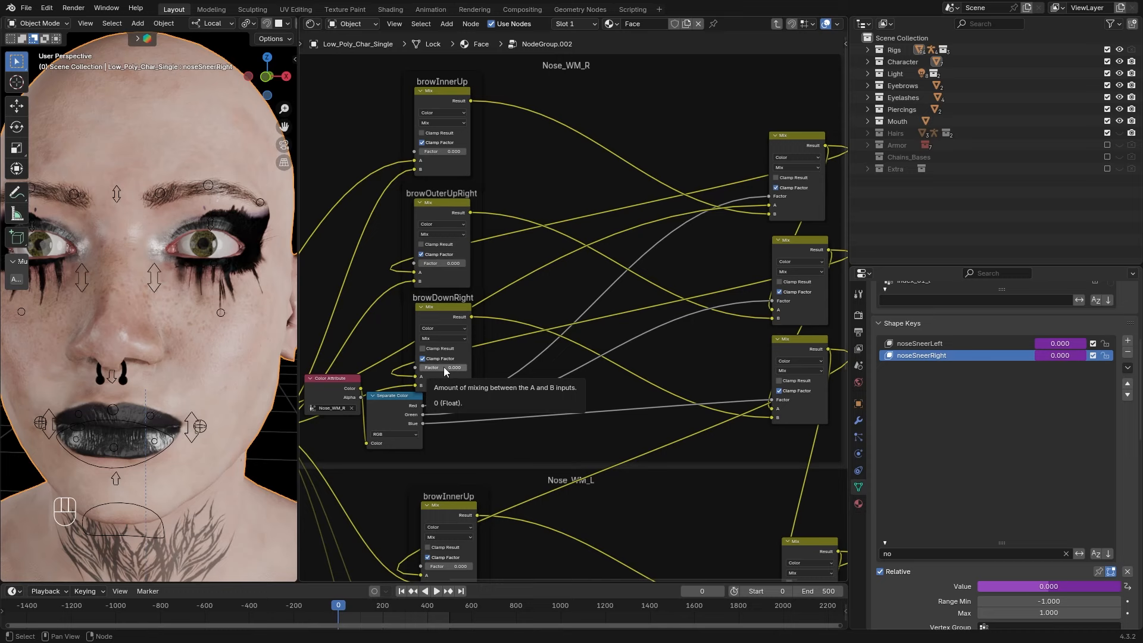
Rename the browDownRight frame as noseSneerRight and drive its Mix Factor with the noseSneerRight shape key
{"action": "key", "text": "F2"}
{"action": "type", "text": "noseSneerR"}
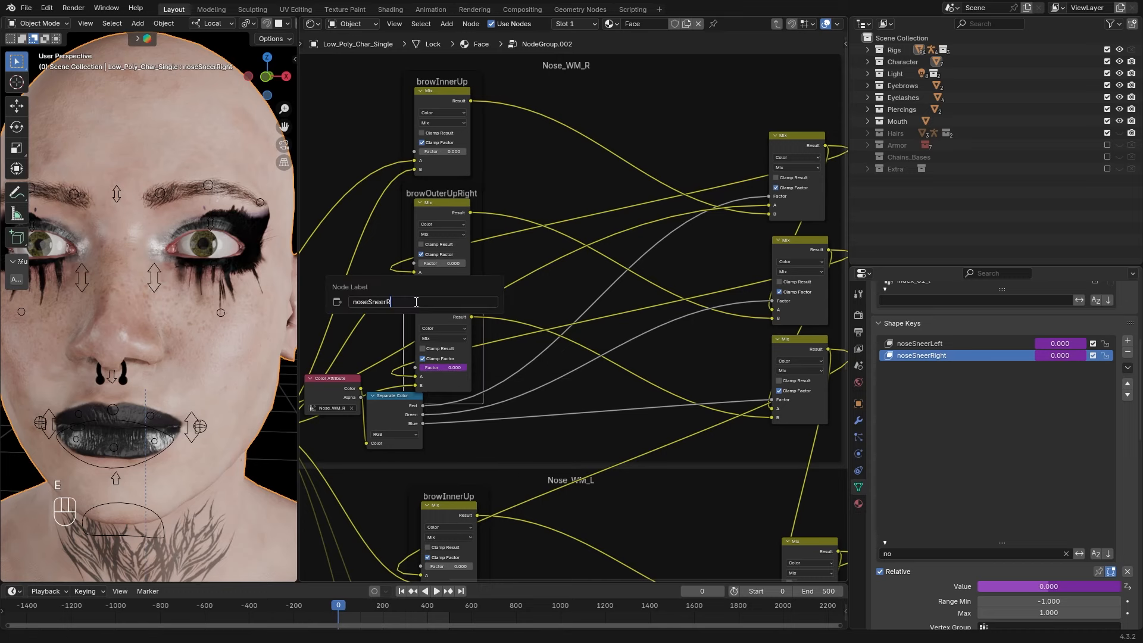
{"action": "type", "text": "ight"}
{"action": "key", "text": "Return"}
Rename the third frame in Nose_WM_L as noseSneerLeft and paste the noseSneerLeft shape key's new driver into its Mix Factor
{"action": "key", "text": "F2"}
{"action": "type", "text": "noseSneer"}
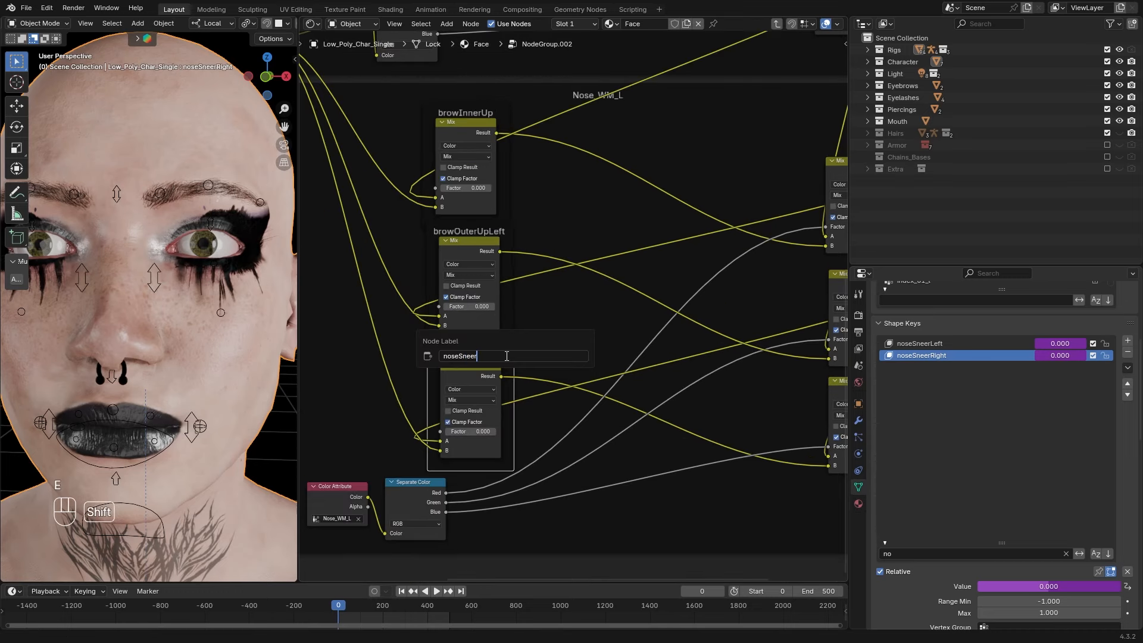
{"action": "type", "text": "Left"}
{"action": "right_click", "coordinate": [1002, 587]}
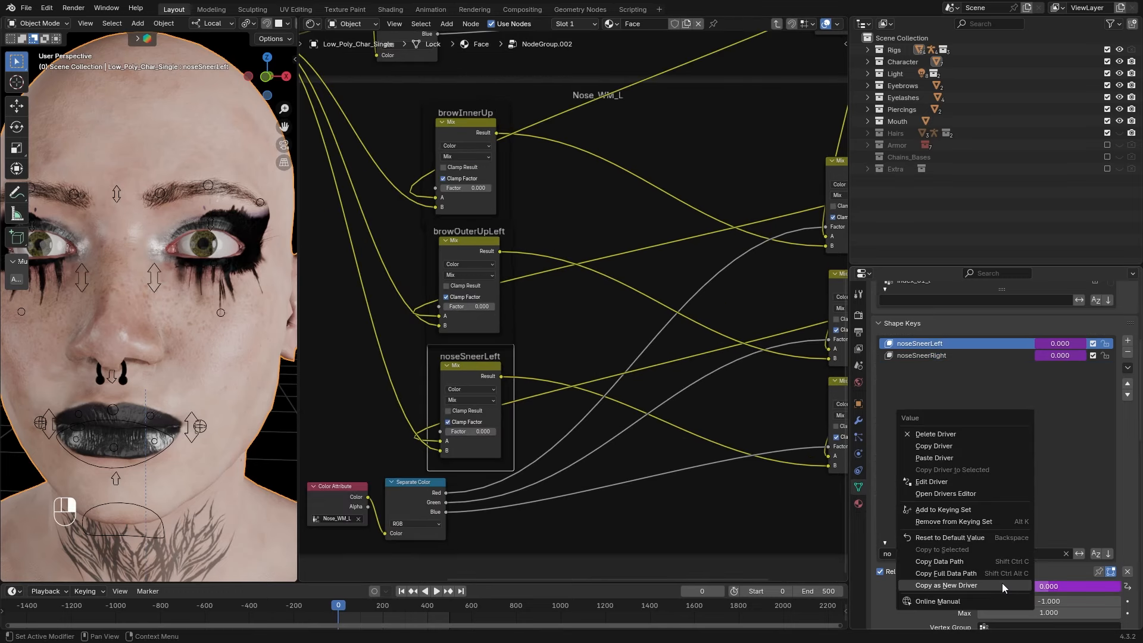
{"action": "left_click", "coordinate": [1002, 587]}
{"action": "right_click", "coordinate": [478, 431]}
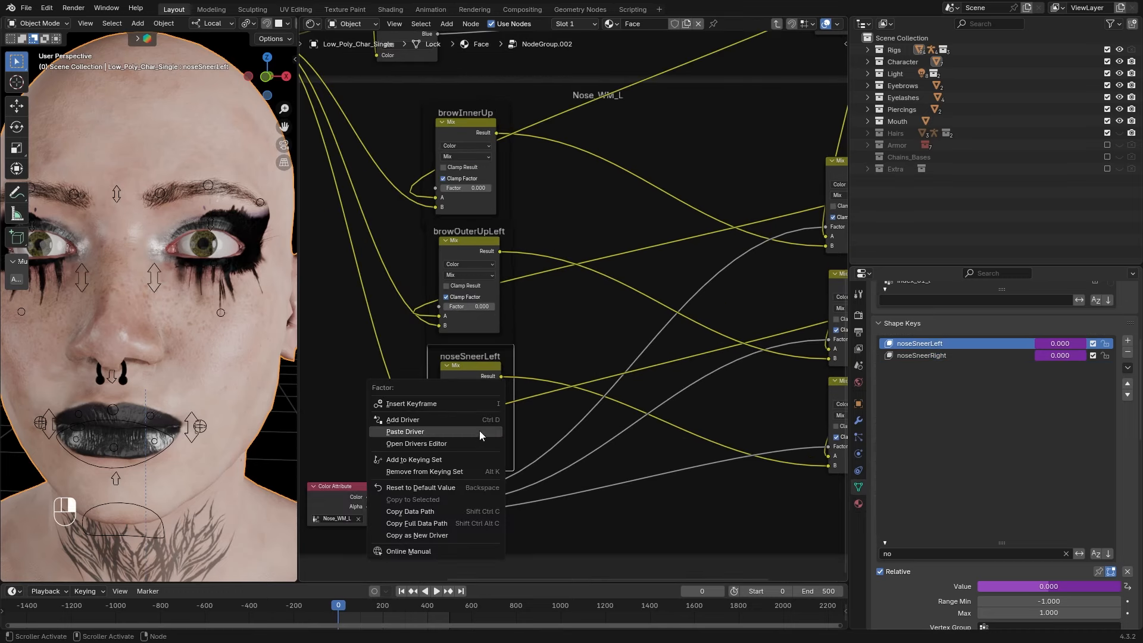
{"action": "left_click", "coordinate": [480, 431]}
Rename the browOuterUpLeft frame as eyeSquintLeft and paste the eyeSquintLeft driver into its Mix Factor
{"action": "type", "text": "eyeSquintLeft"}
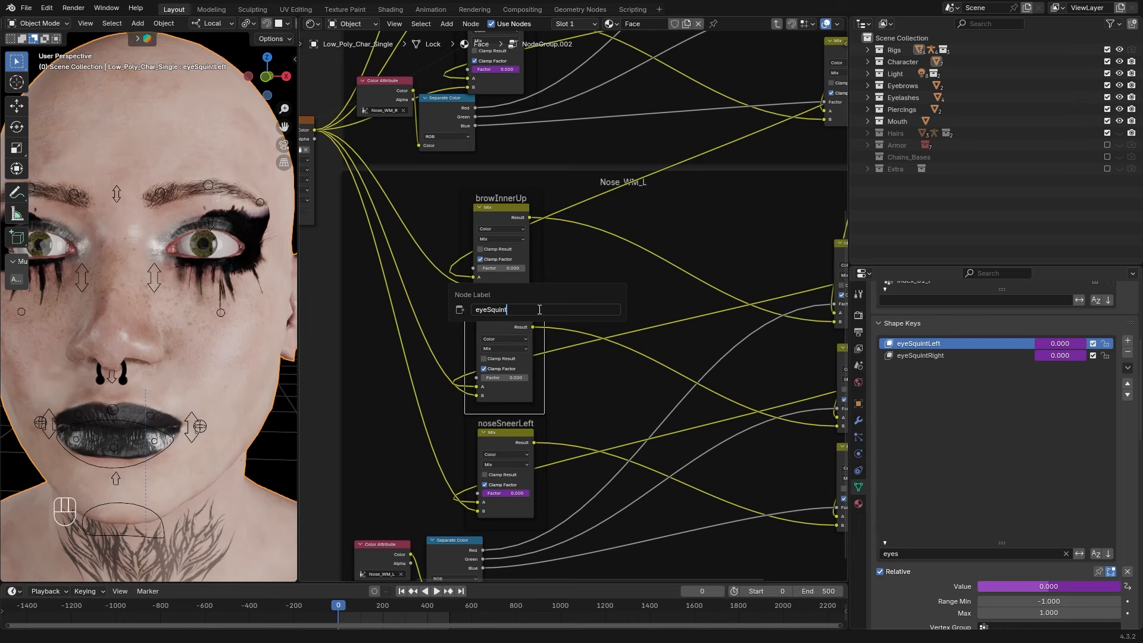
{"action": "key", "text": "Return"}
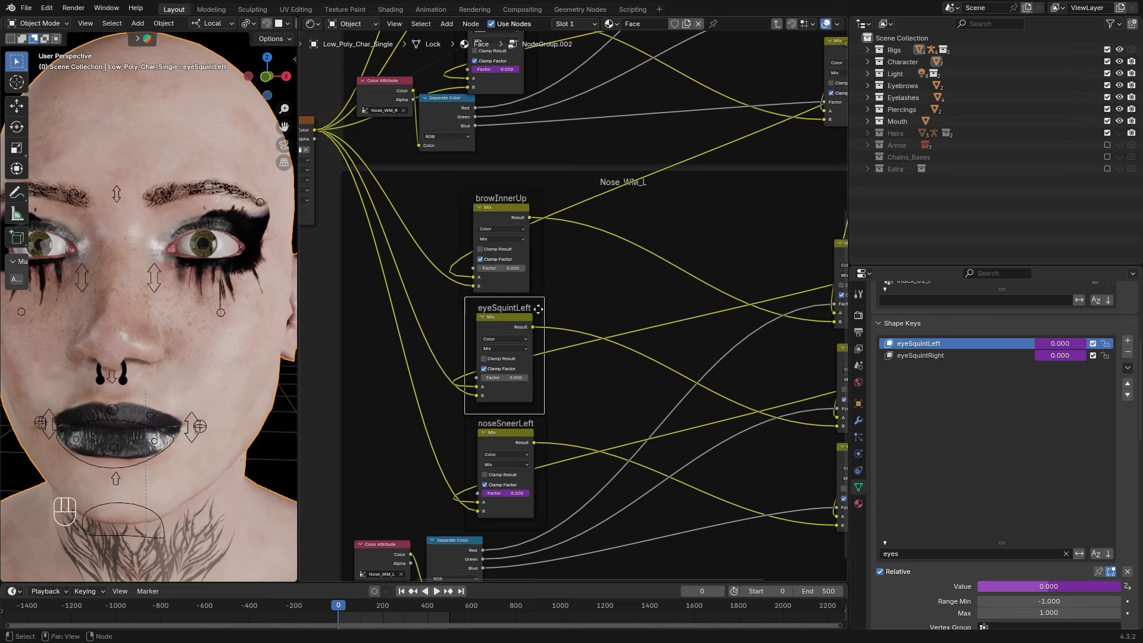
{"action": "right_click", "coordinate": [505, 377]}
{"action": "left_click", "coordinate": [505, 379]}
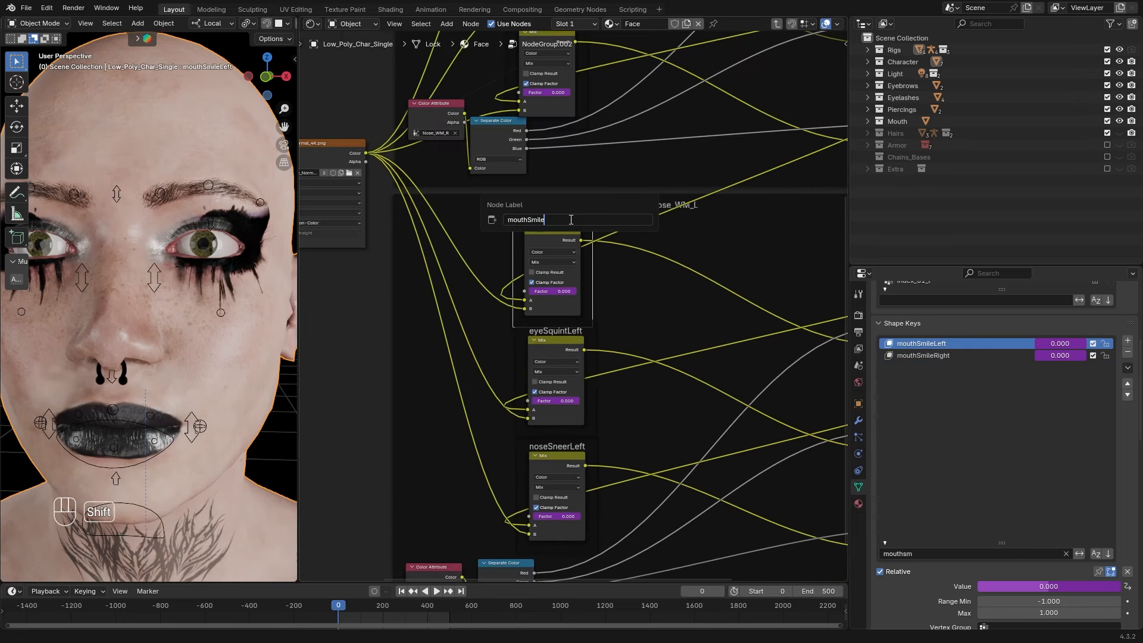
Rename the two browInnerUp frames as mouthSmileLeft and mouthSmileRight
{"action": "type", "text": "eft"}
{"action": "key", "text": "Return"}
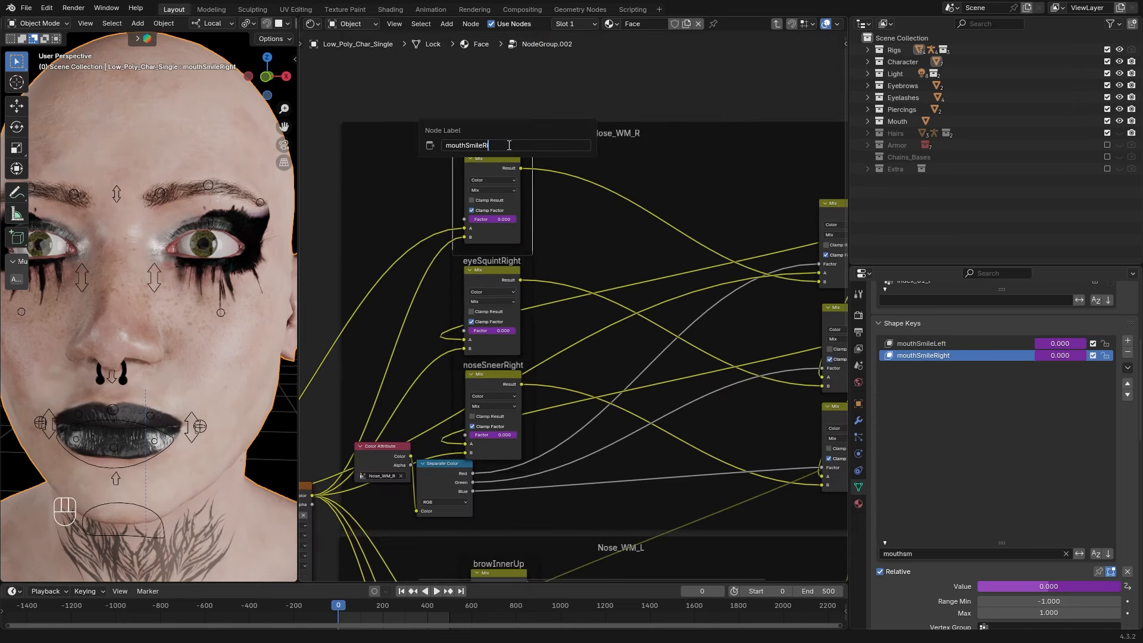
{"action": "type", "text": "ight"}
{"action": "key", "text": "Return"}
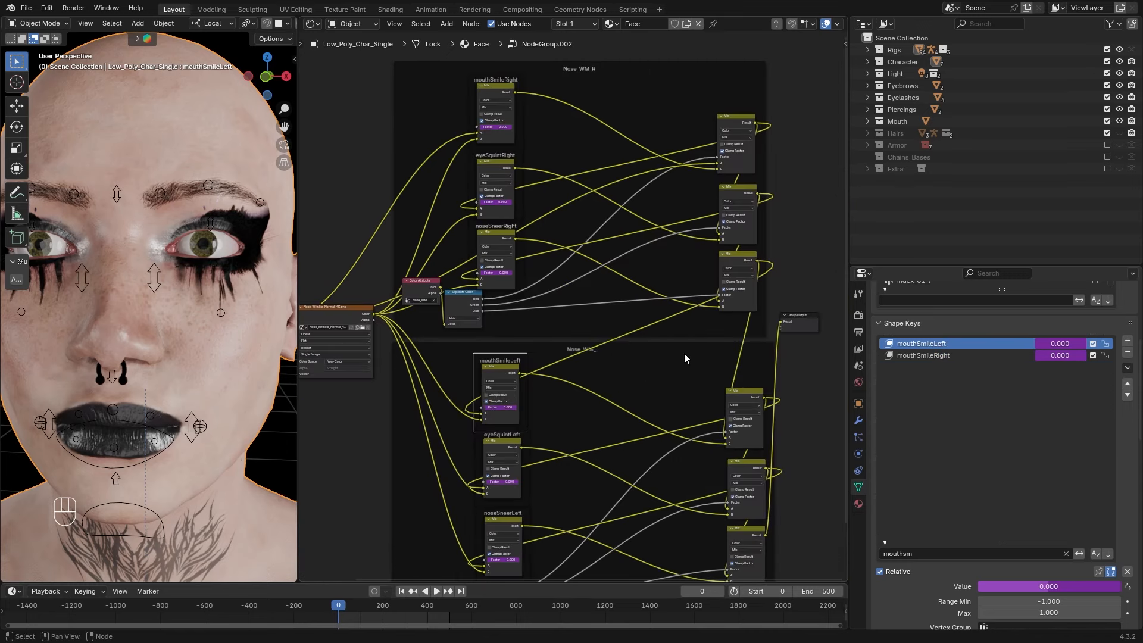
Outside the group, delete the loose Nose_Wrinkle_Normal image node and link the Nose group between the Forehead result and the Normal Map color
{"action": "middle_click_drag", "start_coordinate": [685, 357], "coordinate": [671, 322]}
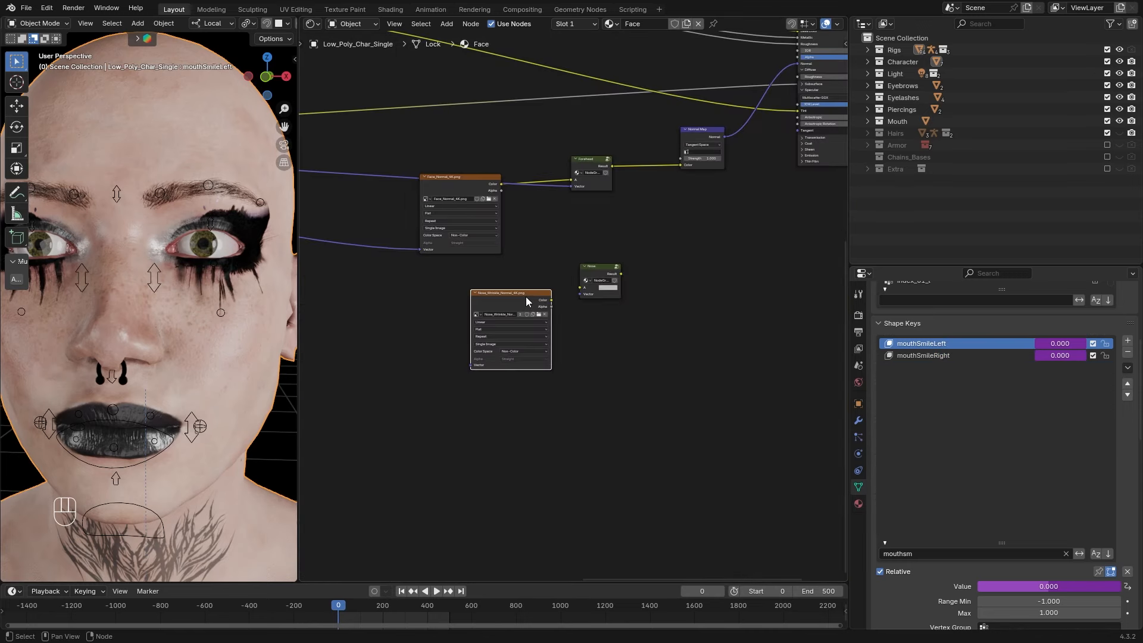
{"action": "key", "text": "x"}
{"action": "left_click_drag", "start_coordinate": [599, 221], "coordinate": [632, 209]}
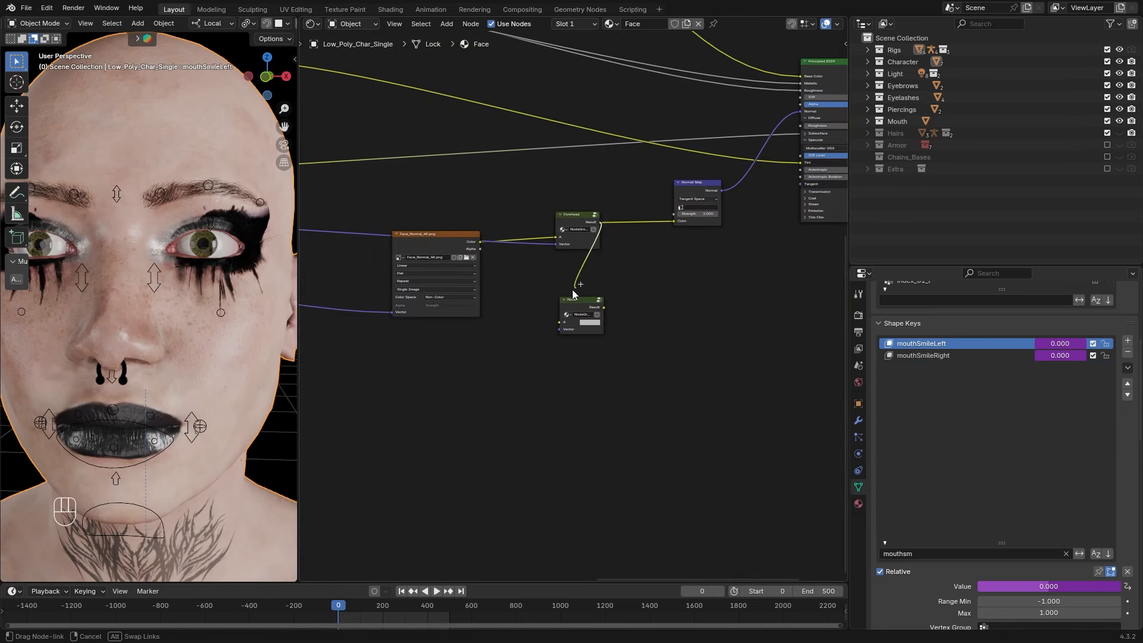
{"action": "left_click_drag", "start_coordinate": [572, 290], "coordinate": [560, 322]}
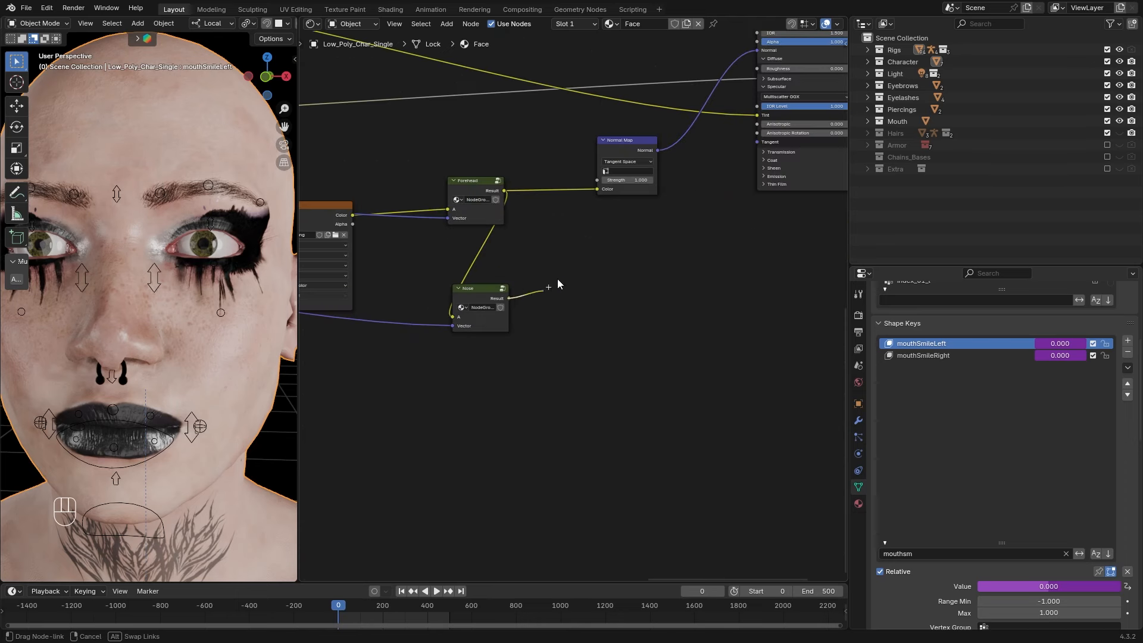
{"action": "left_click_drag", "start_coordinate": [509, 298], "coordinate": [598, 190]}
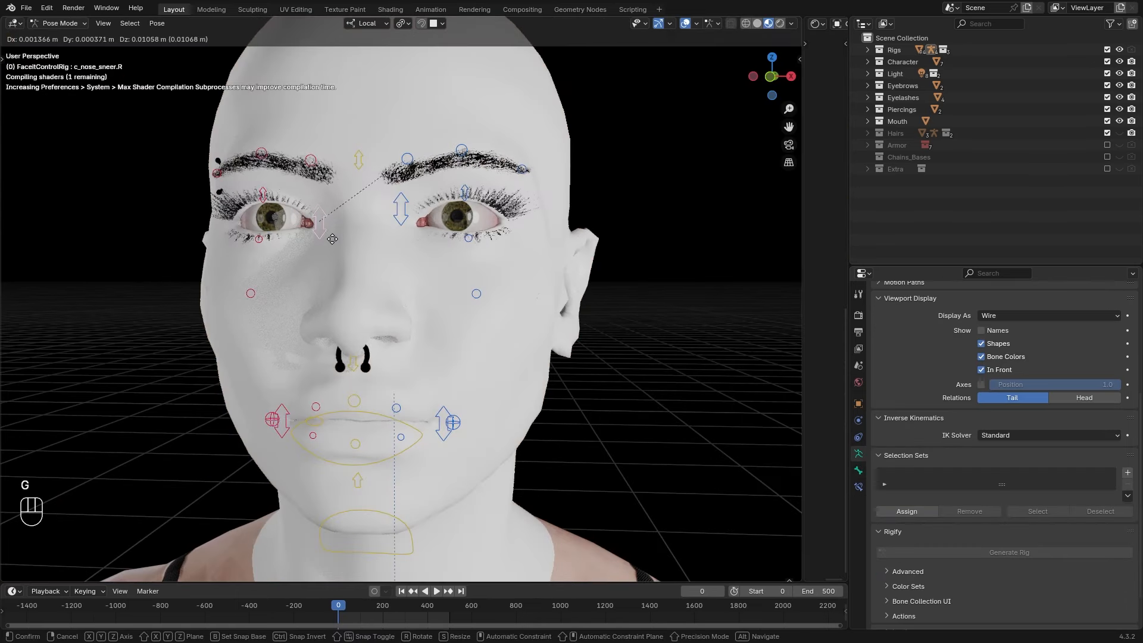
Move the right and left nose sneer controls of the face rig to test the nose wrinkles
{"action": "middle_click_drag", "start_coordinate": [327, 268], "coordinate": [381, 238]}
{"action": "left_click", "coordinate": [426, 240]}
{"action": "key", "text": "g"}
{"action": "left_click", "coordinate": [453, 248]}
{"action": "left_click", "coordinate": [294, 349]}
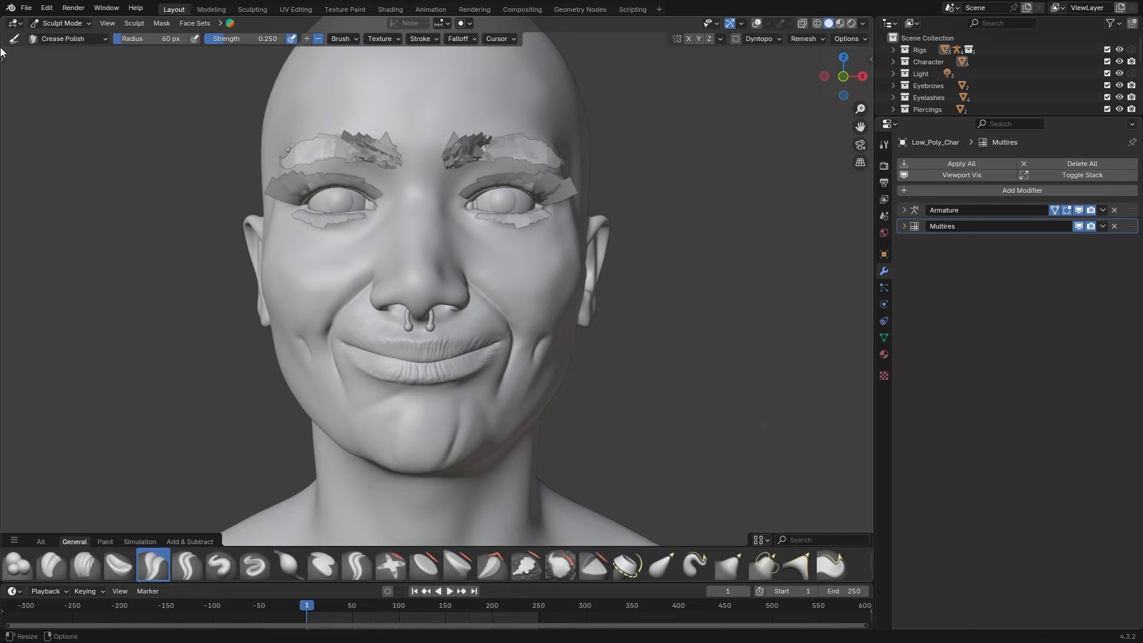
Switch the sculpted head from Sculpt Mode to Object Mode
{"action": "left_click", "coordinate": [60, 22]}
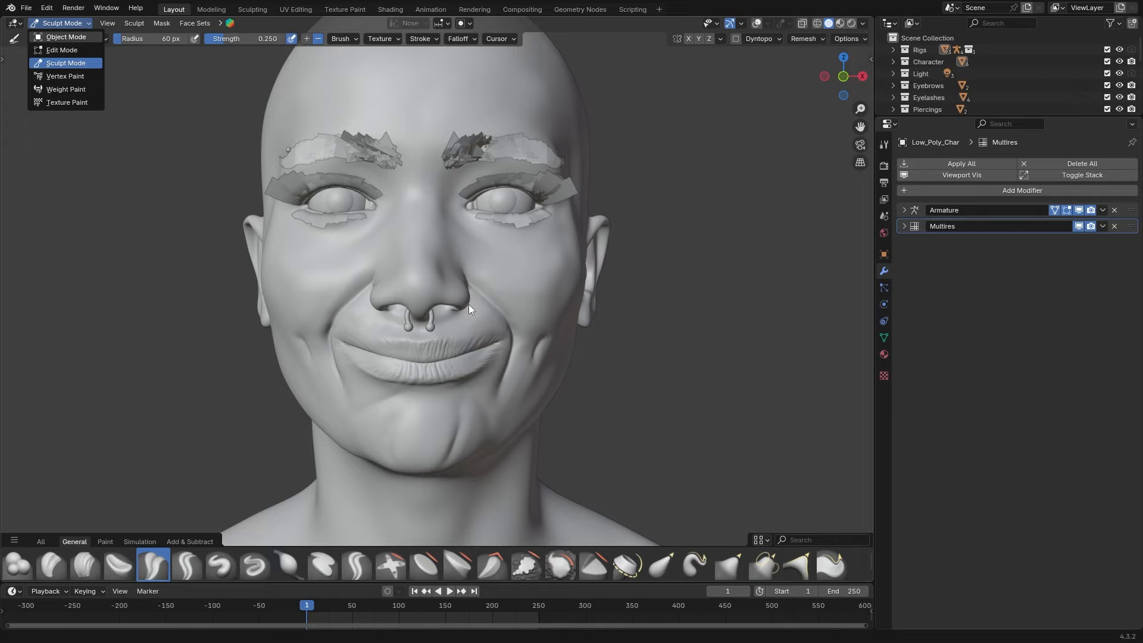
{"action": "key", "text": "o"}
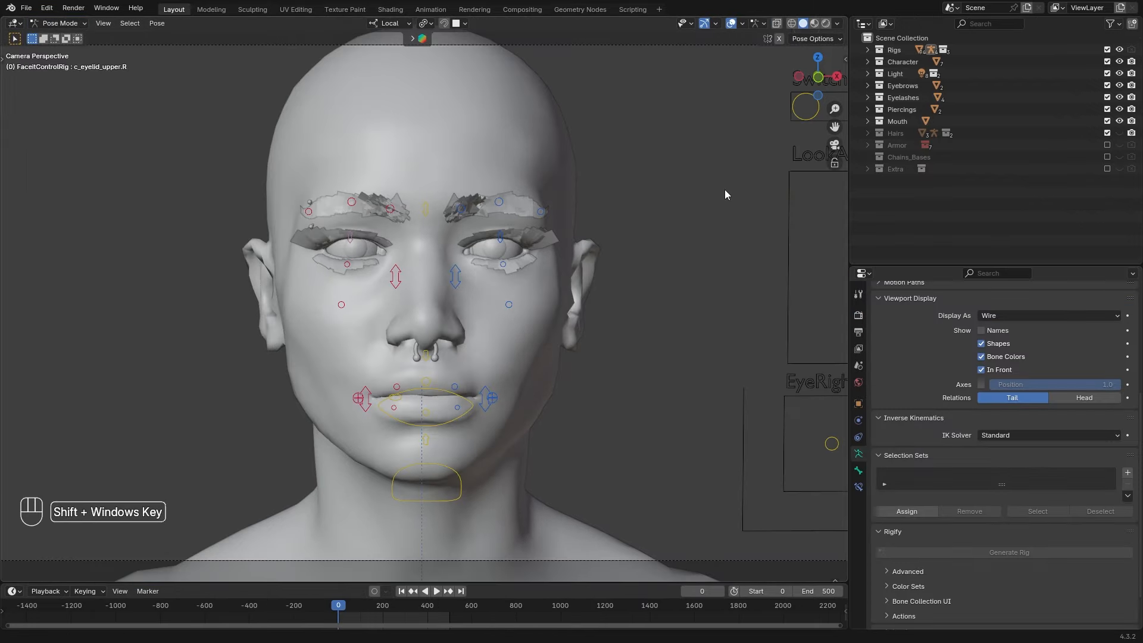
Capture a screenshot of the neutral head and arrange pasted copies of it side by side in Paint
{"action": "key", "text": "shift+super+s"}
{"action": "left_click_drag", "start_coordinate": [182, 39], "coordinate": [663, 560]}
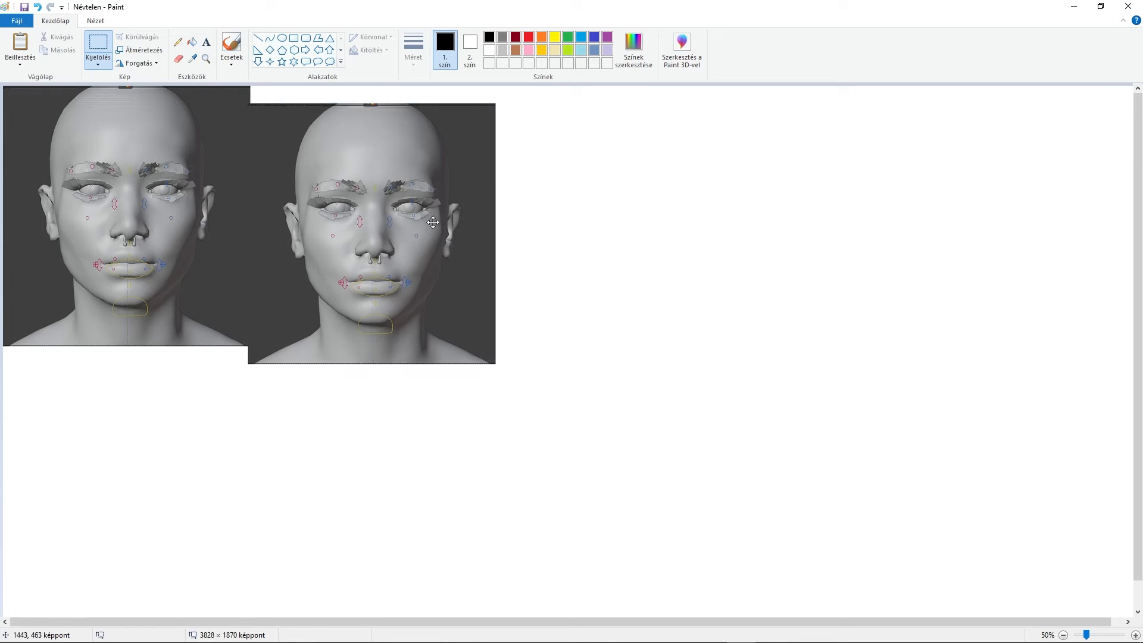
{"action": "left_click_drag", "start_coordinate": [382, 238], "coordinate": [386, 220]}
{"action": "left_click_drag", "start_coordinate": [104, 196], "coordinate": [602, 197]}
{"action": "key", "text": "ctrl+v"}
{"action": "left_click_drag", "start_coordinate": [146, 195], "coordinate": [894, 193]}
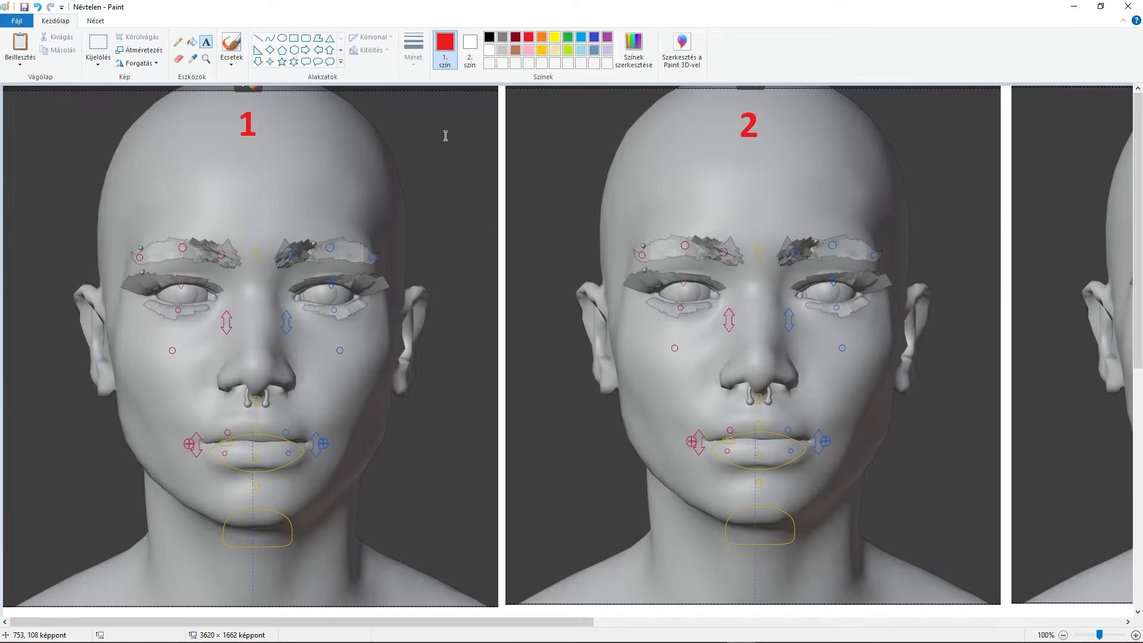
On head 1, outline the area beside the nose down to the mouth corner in indigo, and choose red for the area below the mouth
{"action": "left_click", "coordinate": [594, 37]}
{"action": "left_click", "coordinate": [177, 41]}
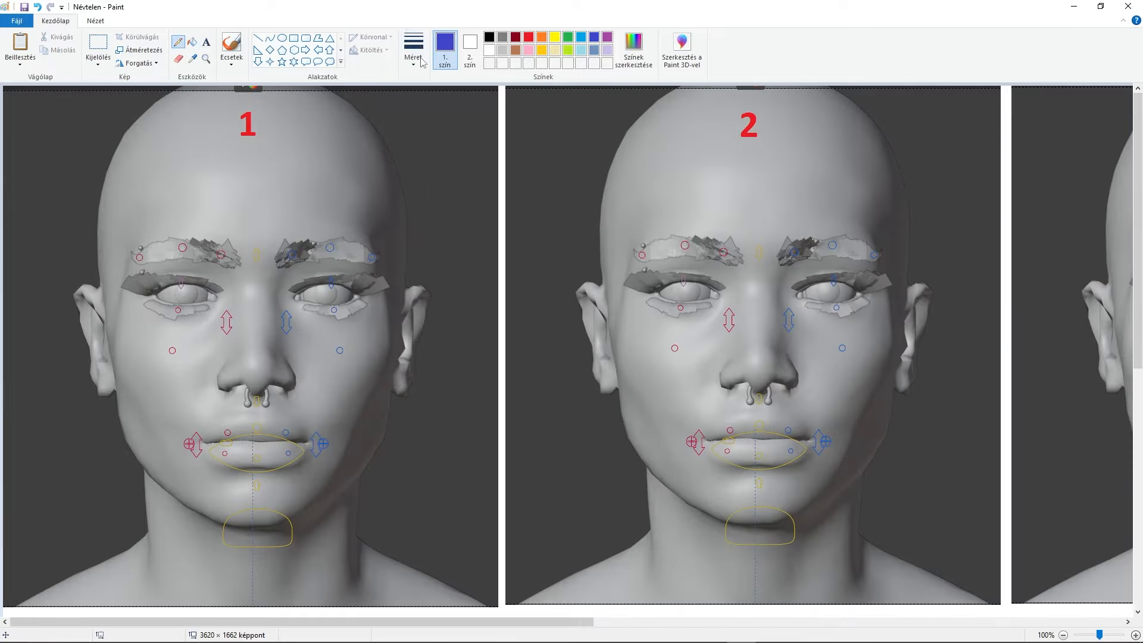
{"action": "mouse_move", "coordinate": [215, 368]}
{"action": "left_mouse_down"}
{"action": "mouse_move", "coordinate": [194, 433]}
{"action": "mouse_move", "coordinate": [214, 369]}
{"action": "left_mouse_up"}
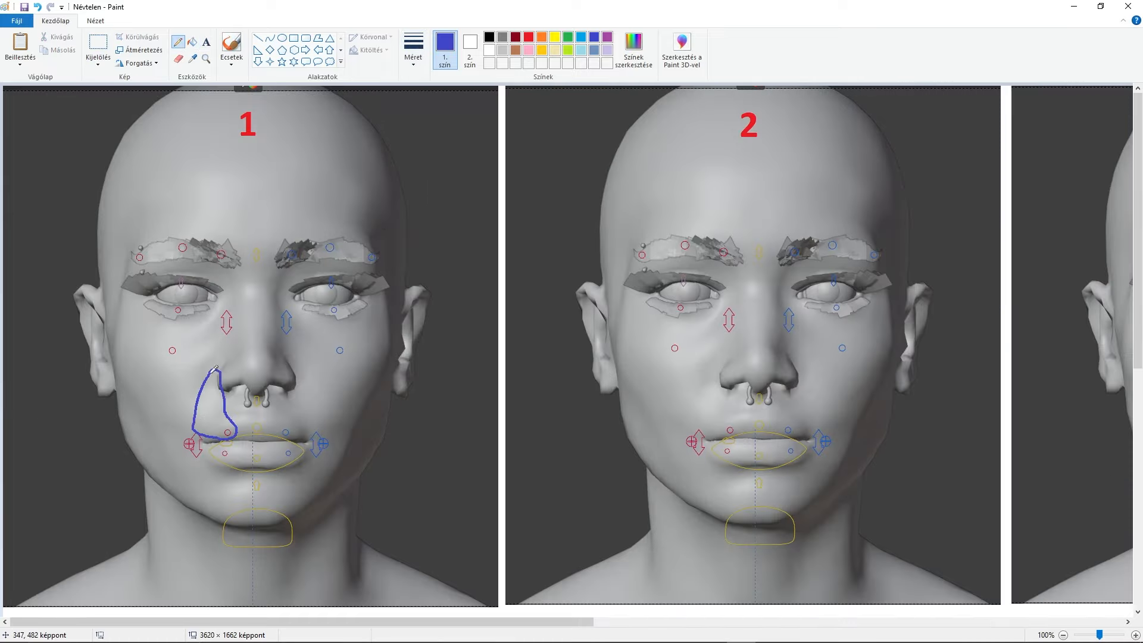
{"action": "left_click", "coordinate": [528, 38]}
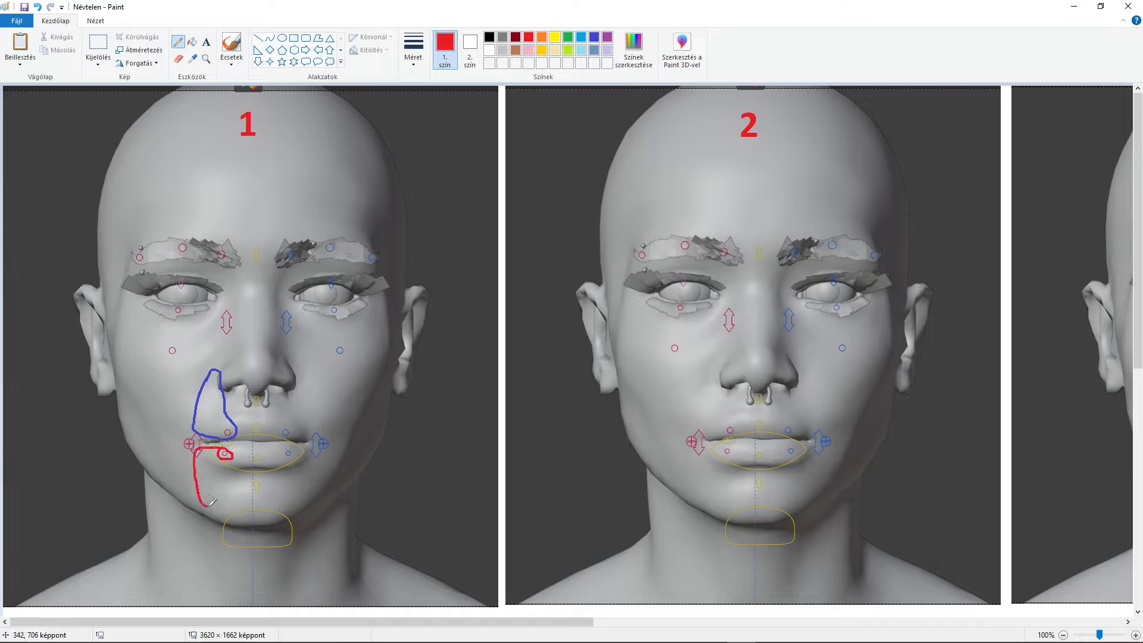
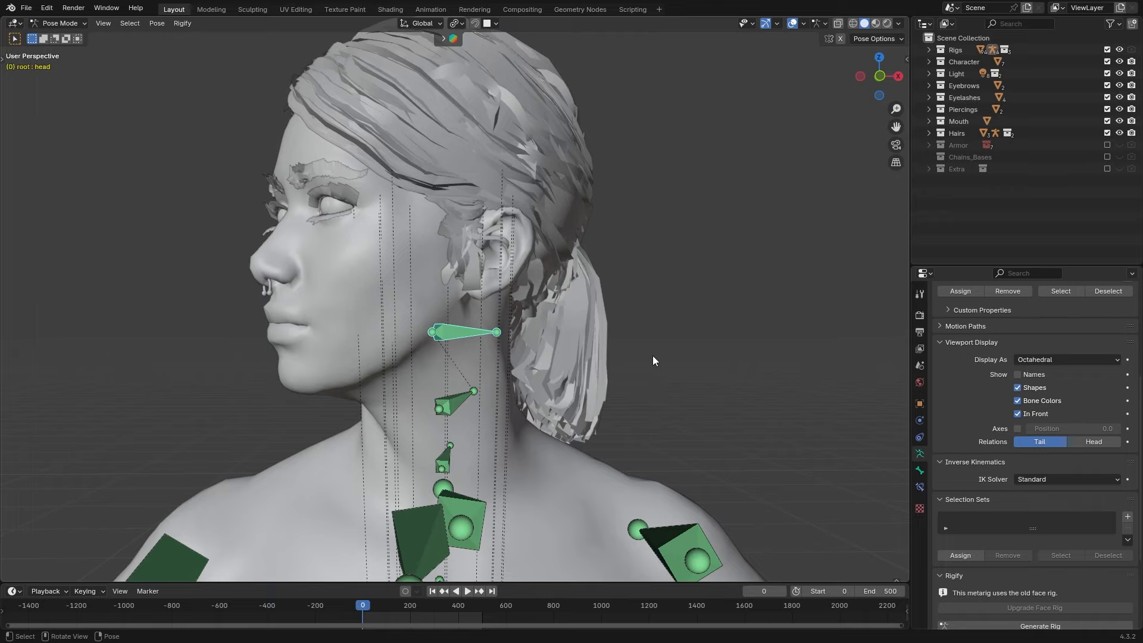
In Blender, clear the head bone's rotation and rotate it 40° around the global Z axis
{"action": "key", "text": "alt+r"}
{"action": "key", "text": "r"}
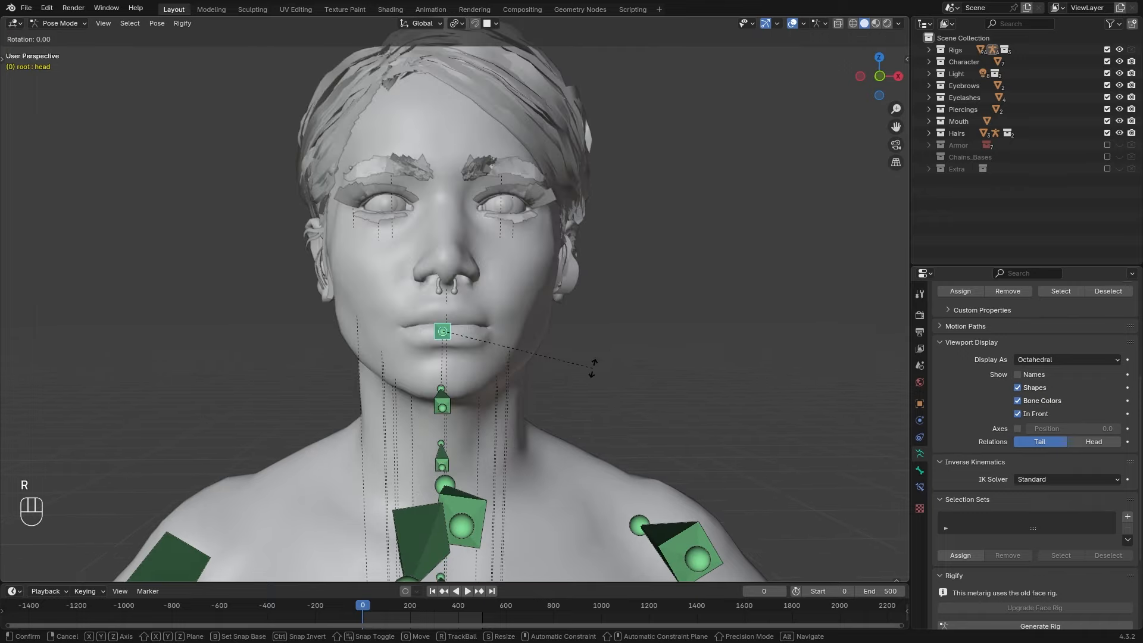
{"action": "key", "text": "z"}
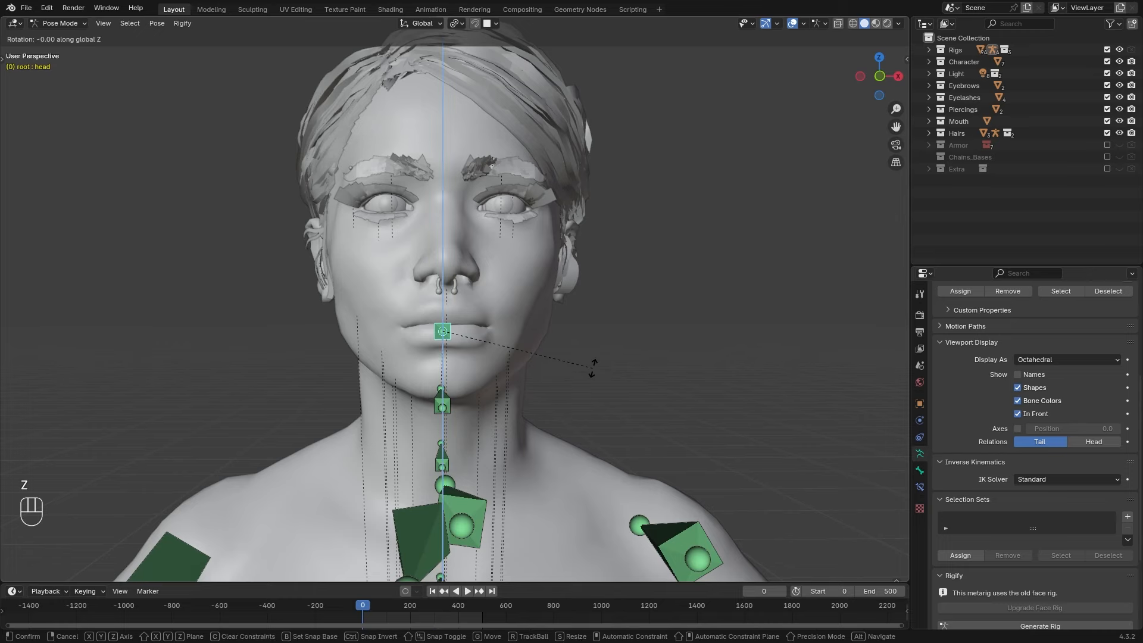
{"action": "key", "text": "KP_Add"}
{"action": "key", "text": "KP_4"}
{"action": "key", "text": "KP_0"}
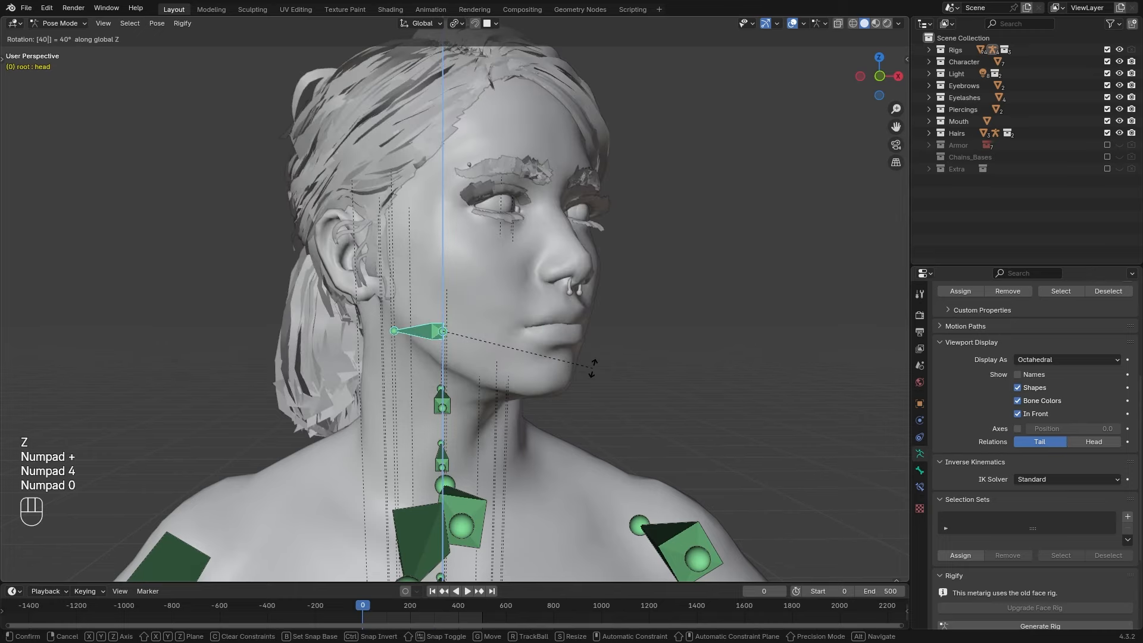
{"action": "key", "text": "KP_Enter"}
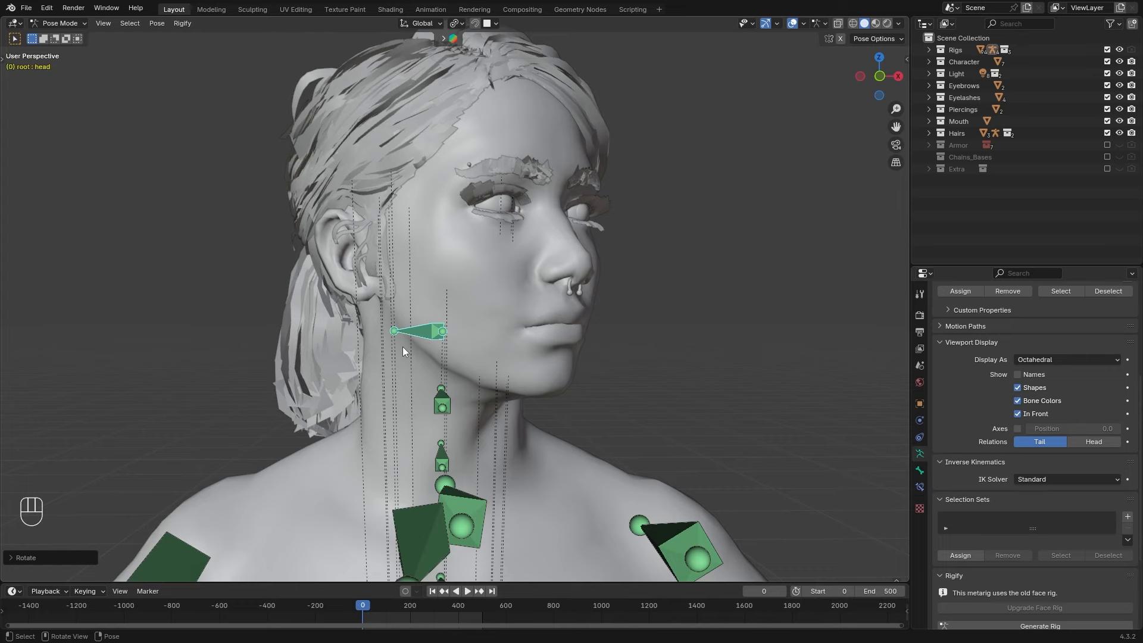
Rotate the neck_02 bone freely by about 8° around the global Z axis
{"action": "left_click", "coordinate": [441, 404]}
{"action": "key", "text": "r"}
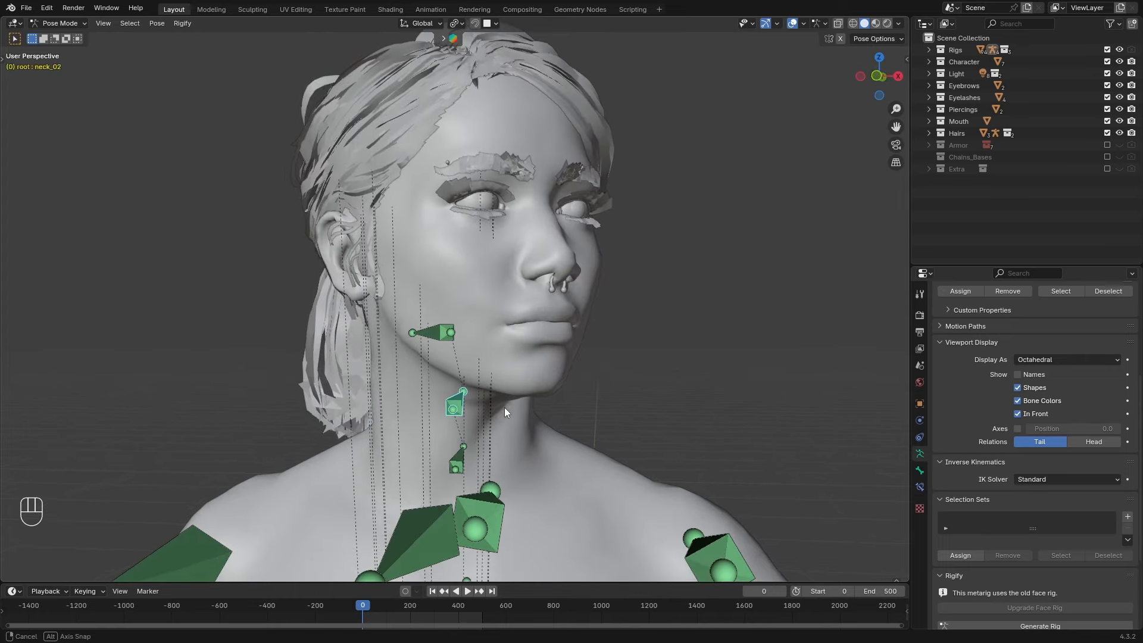
{"action": "key", "text": "z"}
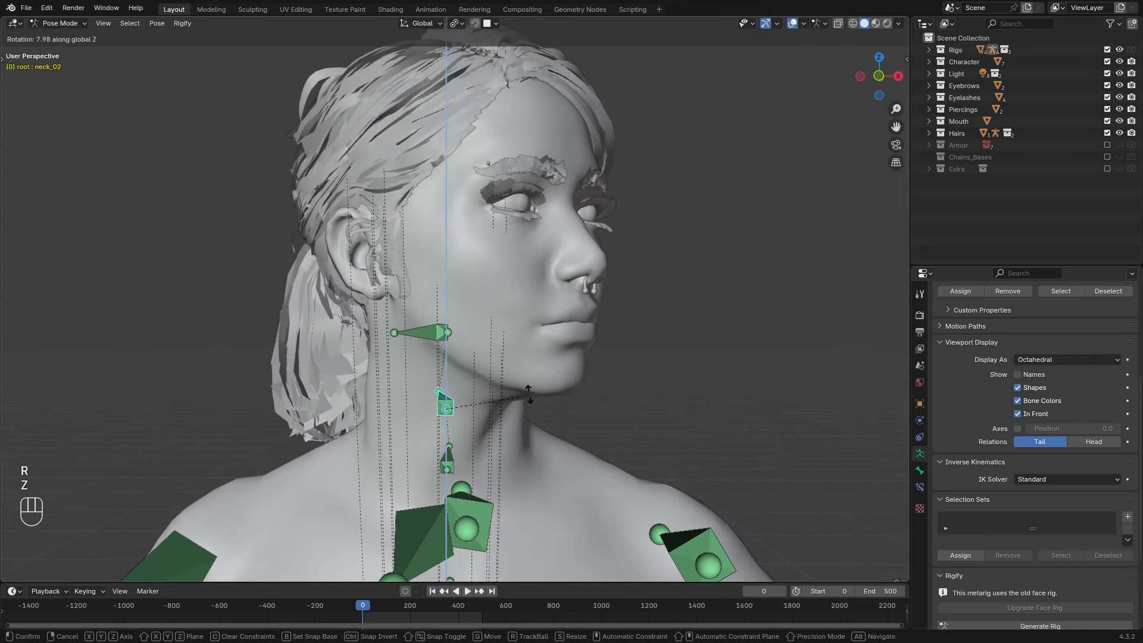
{"action": "left_click", "coordinate": [438, 394]}
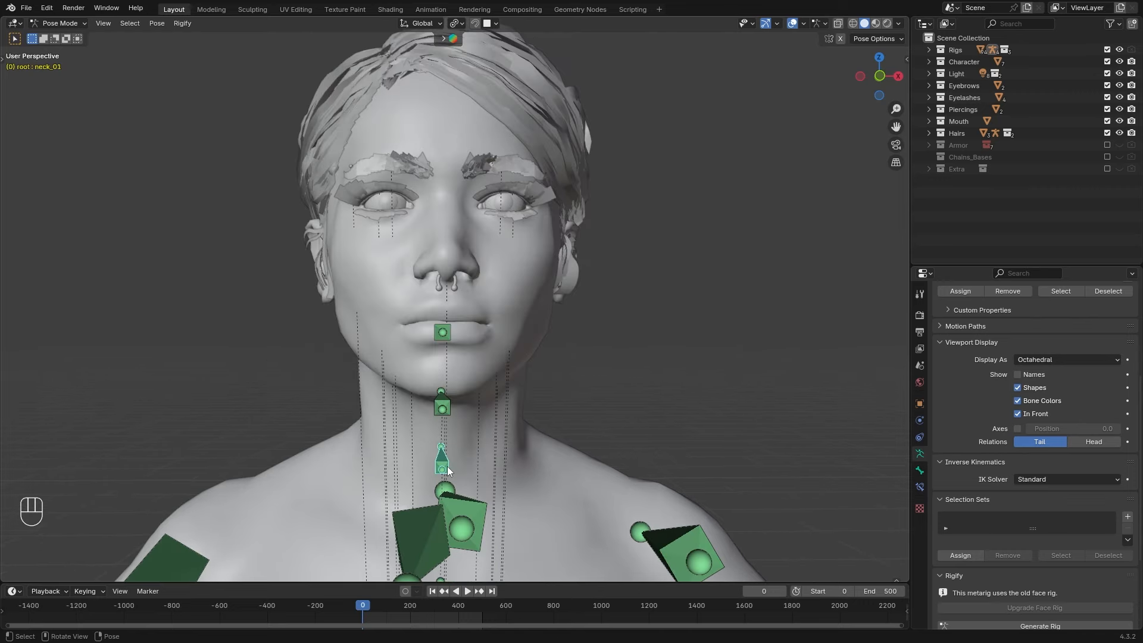
Rotate the neck_01 bone 10° around the global Z axis
{"action": "left_click", "coordinate": [447, 464]}
{"action": "key", "text": "r"}
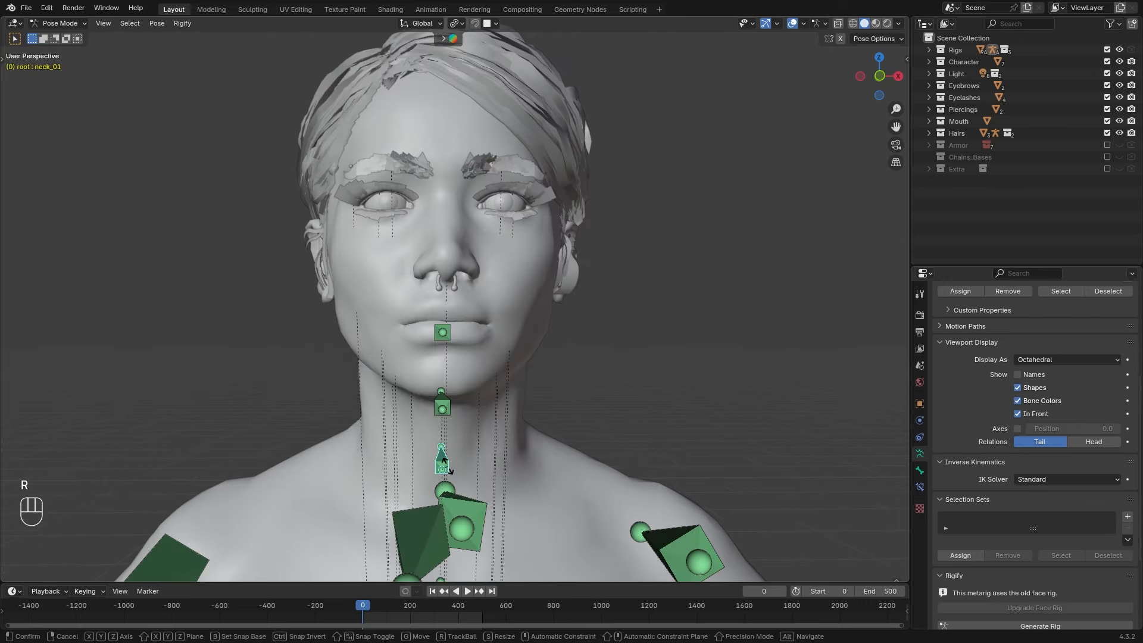
{"action": "key", "text": "z"}
{"action": "key", "text": "KP_1"}
{"action": "key", "text": "KP_0"}
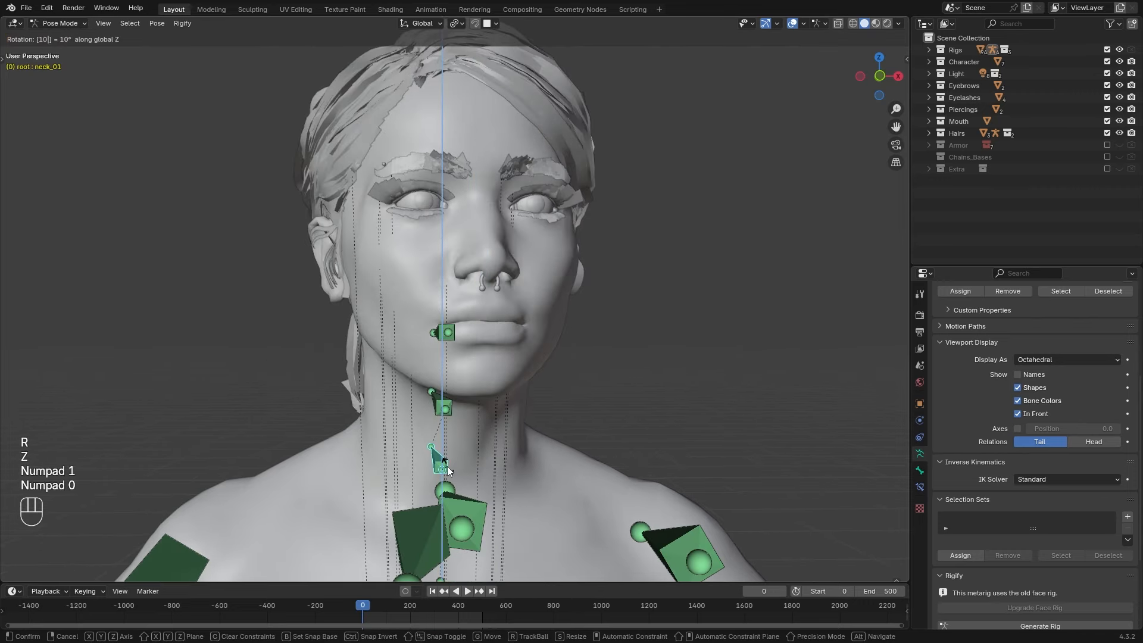
{"action": "key", "text": "KP_Enter"}
Rotate the neck_02 bone 20° around the global Z axis
{"action": "left_click", "coordinate": [432, 398]}
{"action": "key", "text": "r"}
{"action": "key", "text": "z"}
{"action": "key", "text": "KP_2"}
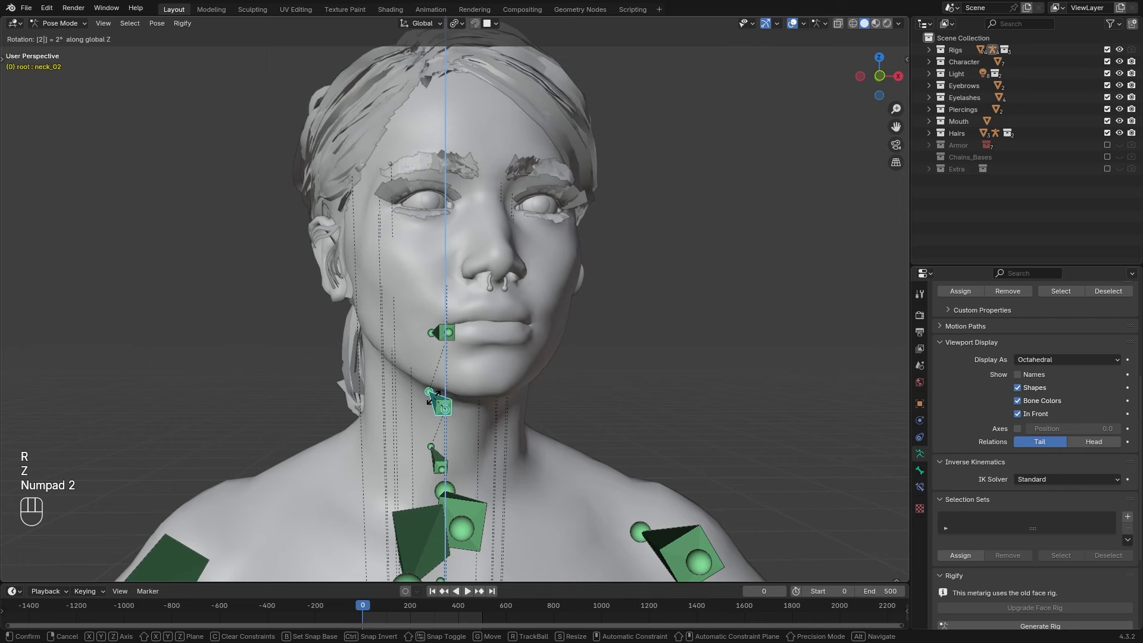
{"action": "key", "text": "KP_0"}
{"action": "key", "text": "KP_Enter"}
Rotate the head bone 30° around the global Z axis
{"action": "left_click", "coordinate": [435, 331]}
{"action": "key", "text": "r"}
{"action": "key", "text": "z"}
{"action": "key", "text": "KP_3"}
{"action": "key", "text": "KP_0"}
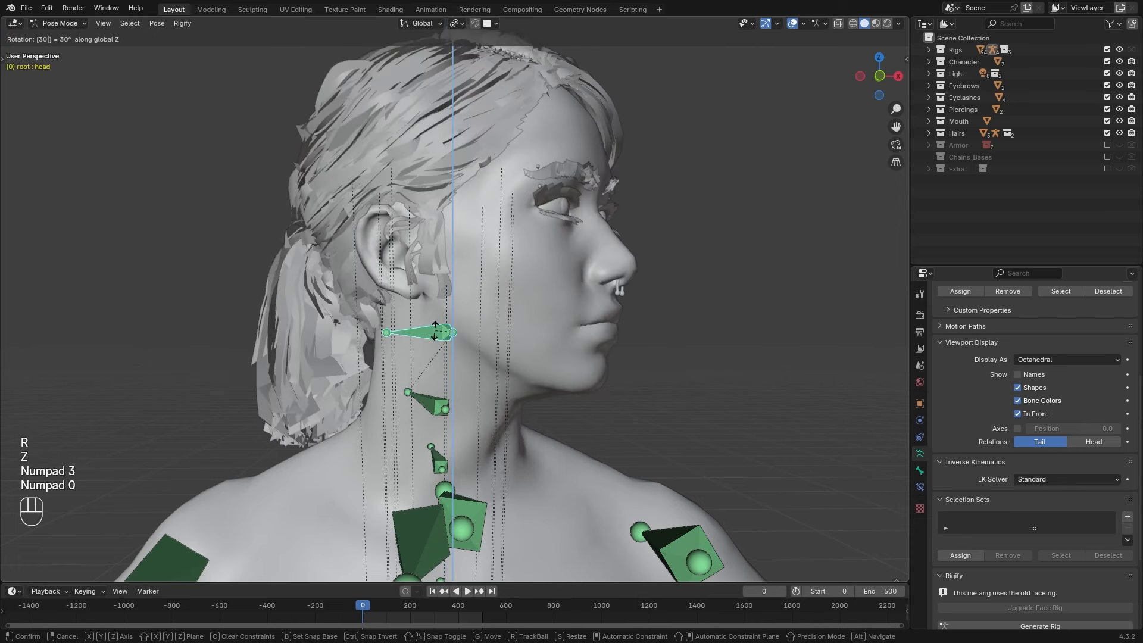
{"action": "key", "text": "KP_Enter"}
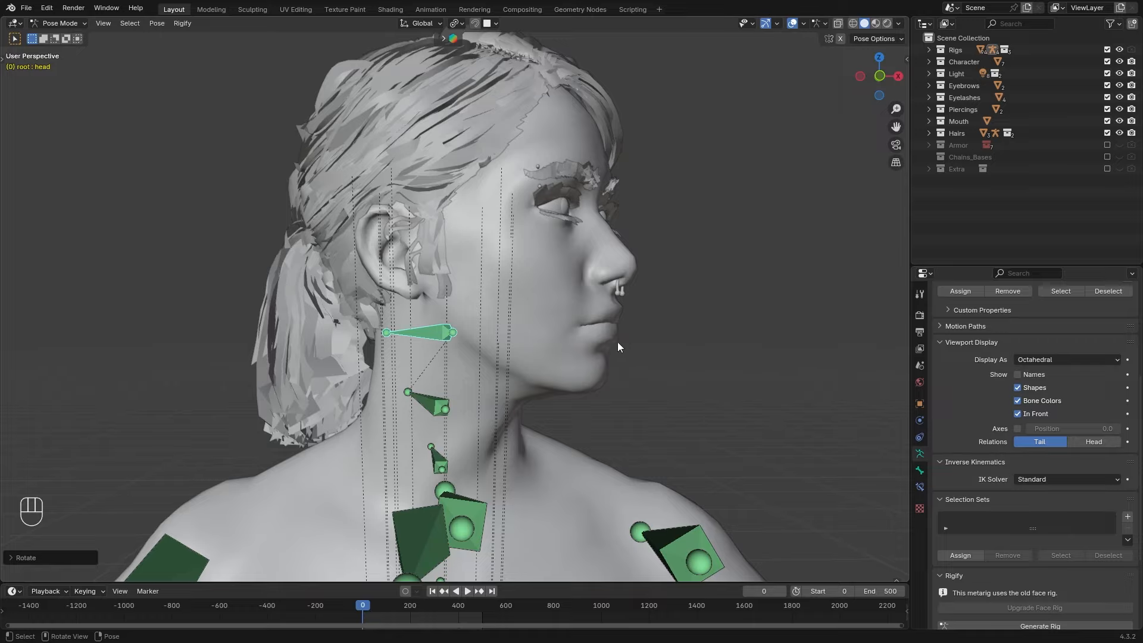
Turn the upper of the two Dope Sheet editors into an Asset Browser
{"action": "middle_click_drag", "start_coordinate": [618, 347], "coordinate": [530, 349]}
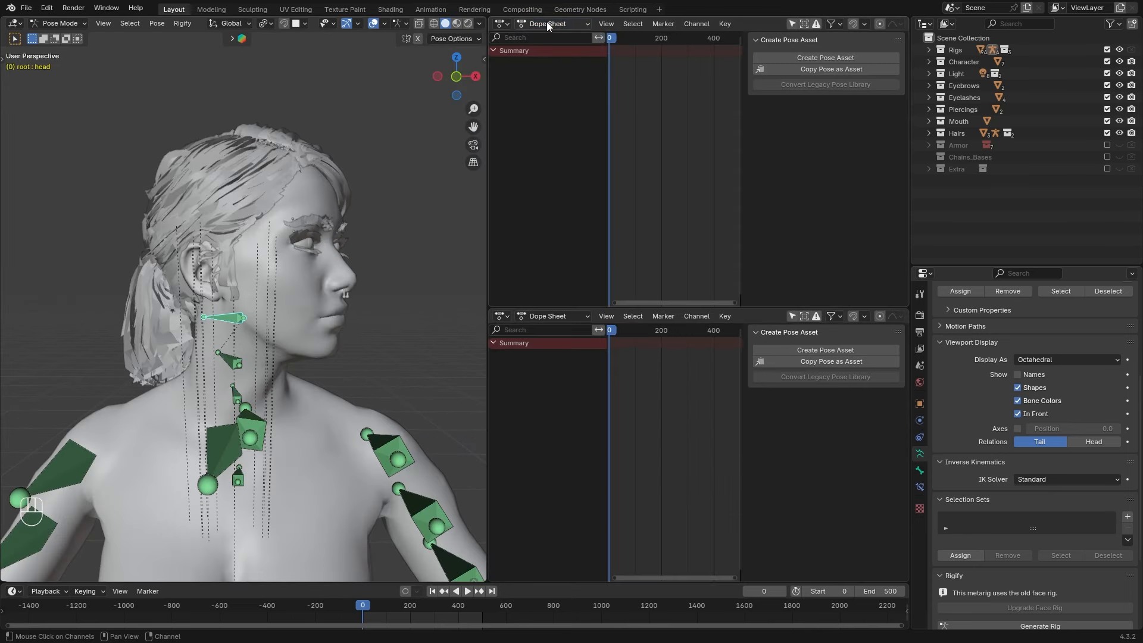
{"action": "left_click", "coordinate": [500, 24]}
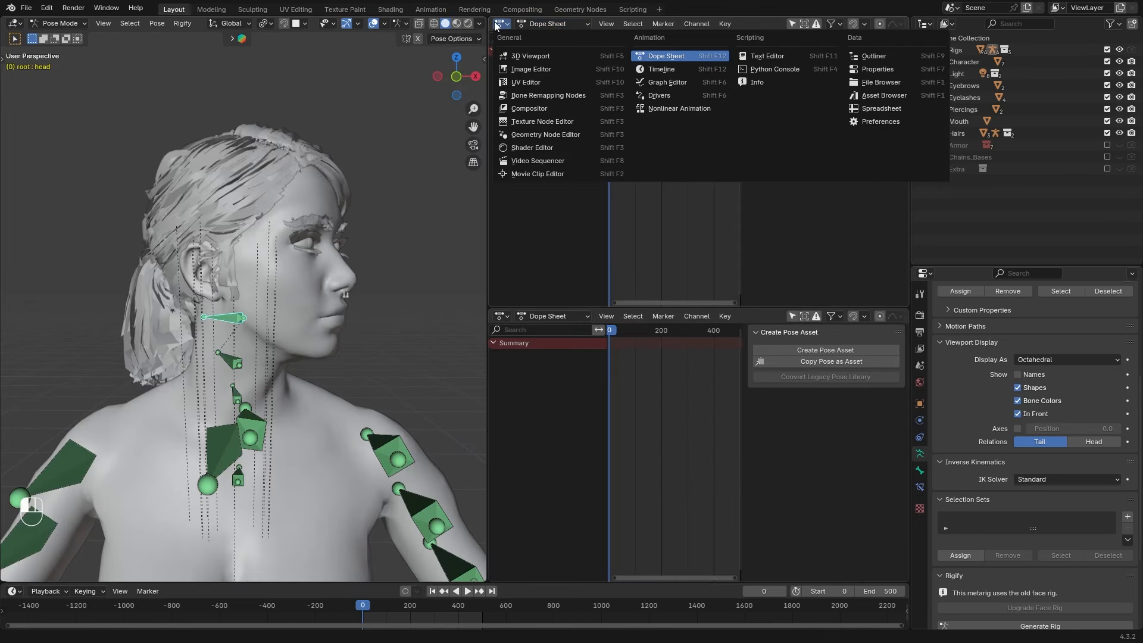
{"action": "left_click", "coordinate": [883, 95]}
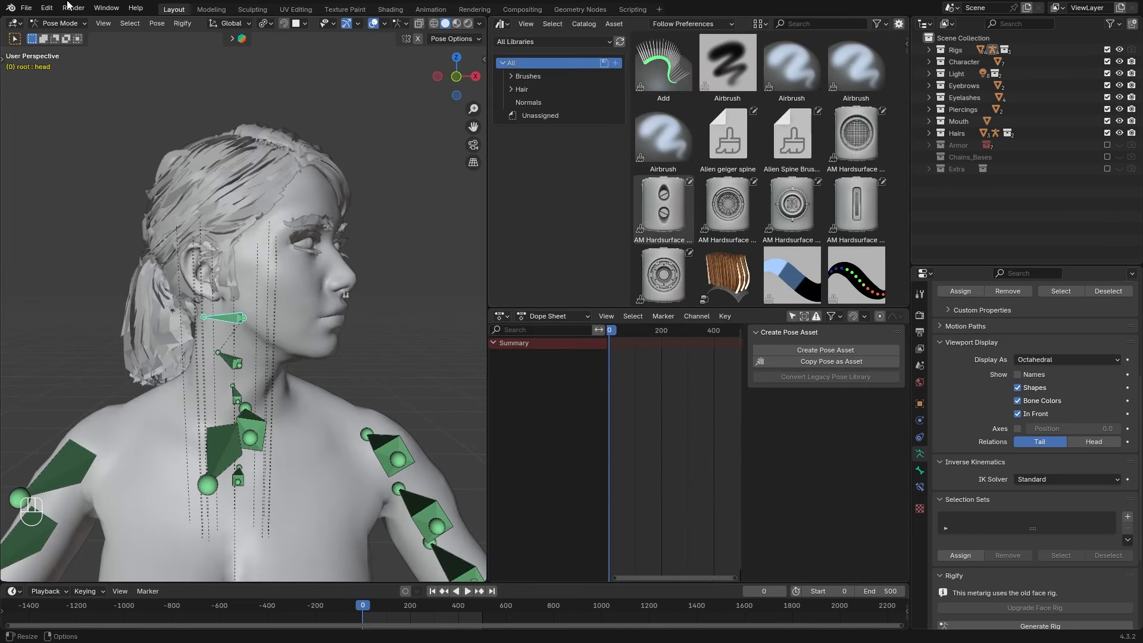
Select the neck_01, neck_02 and head bones together, with the head bone active
{"action": "left_click", "coordinate": [232, 323]}
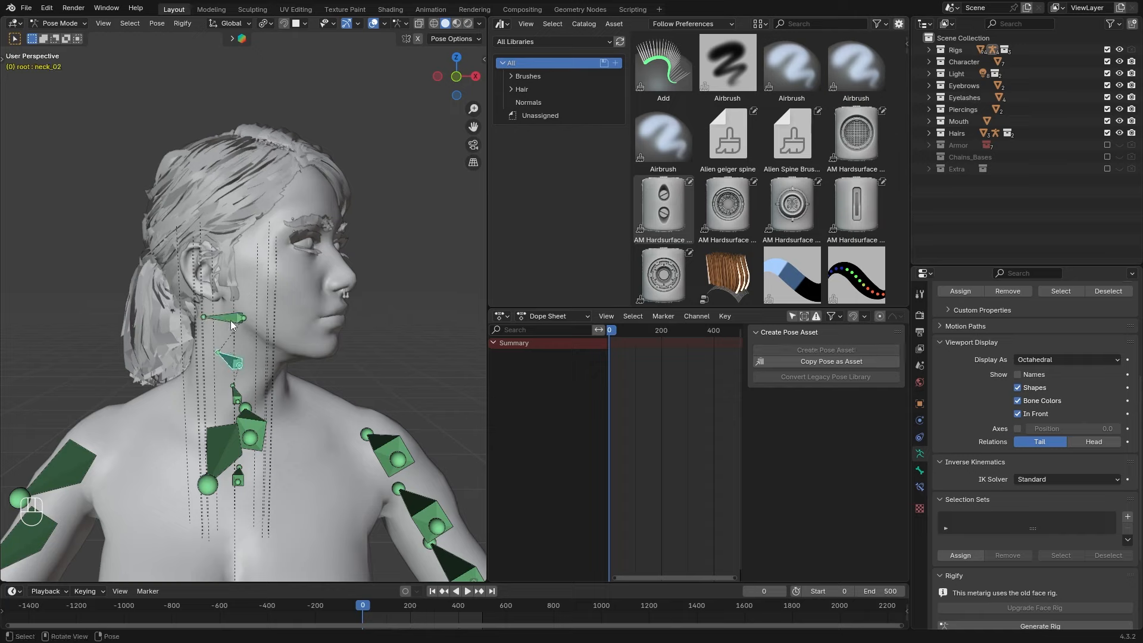
{"action": "left_click", "coordinate": [232, 323]}
{"action": "left_click", "coordinate": [235, 396], "text": "shift"}
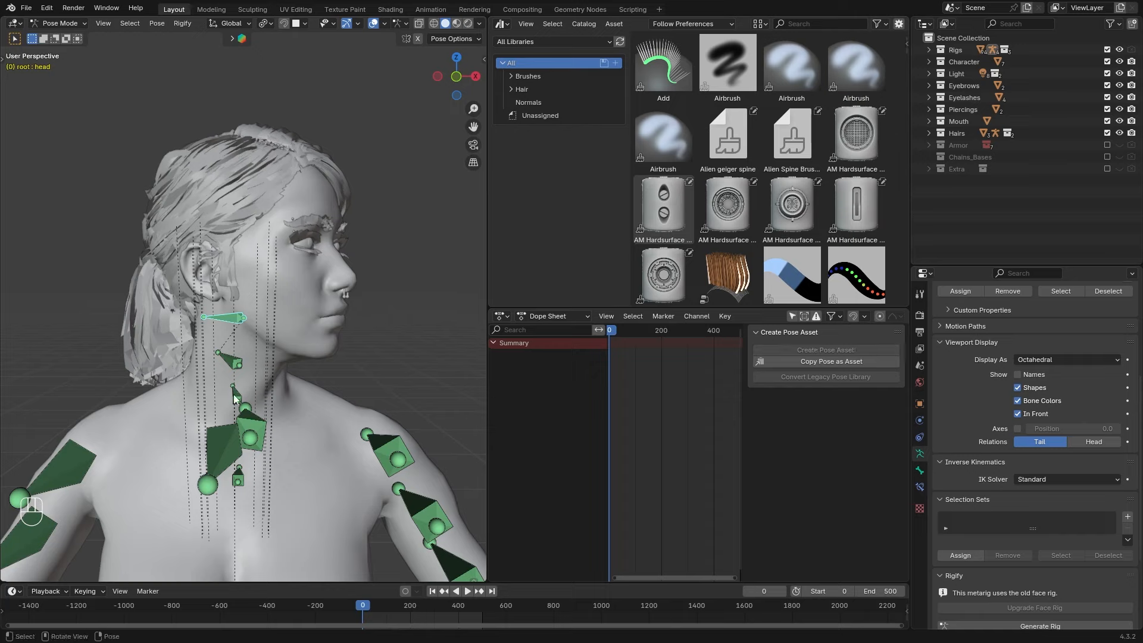
{"action": "left_click", "coordinate": [236, 361], "text": "shift"}
{"action": "left_click", "coordinate": [233, 325], "text": "shift"}
Limit the Asset Browser to the Current File library, comparing it briefly with All Libraries
{"action": "left_click", "coordinate": [557, 42]}
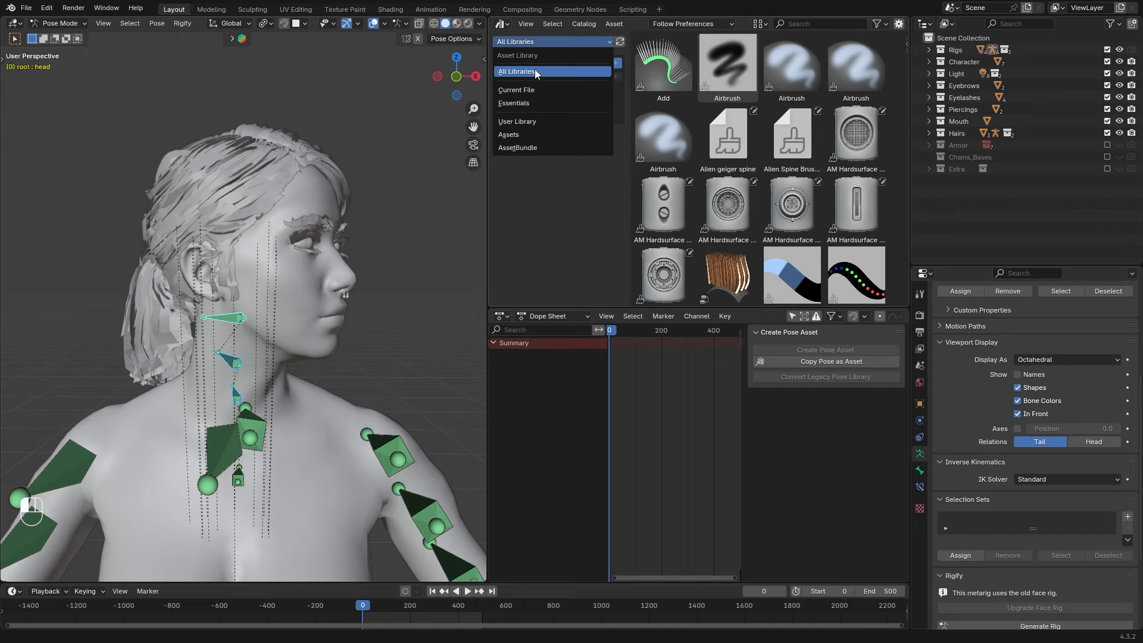
{"action": "left_click", "coordinate": [542, 91]}
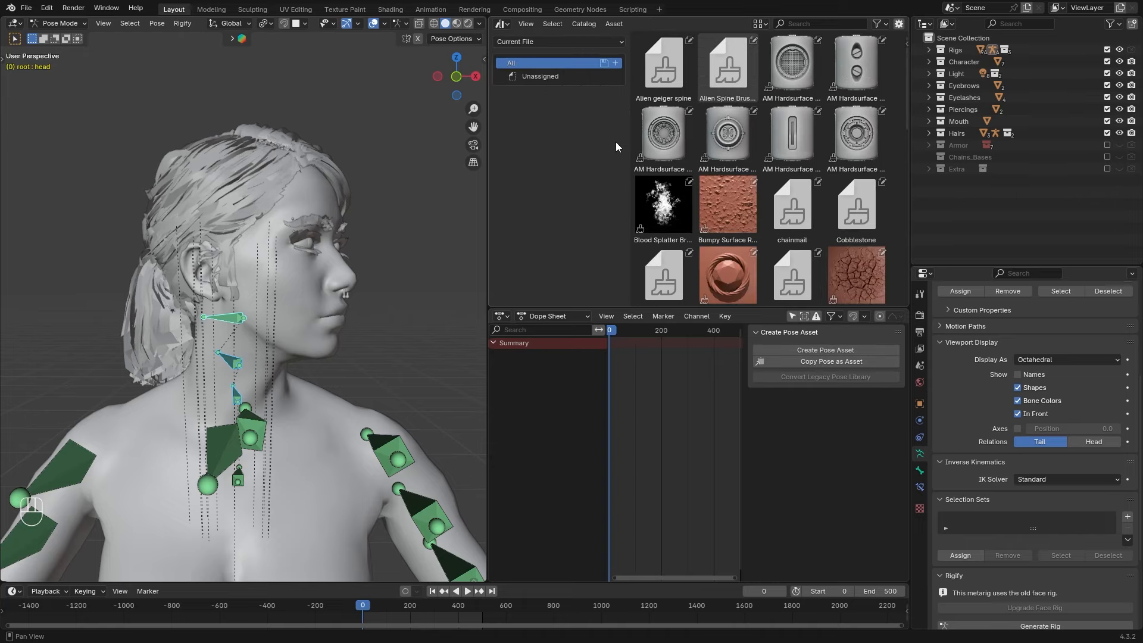
{"action": "key", "text": "n"}
{"action": "key", "text": "n"}
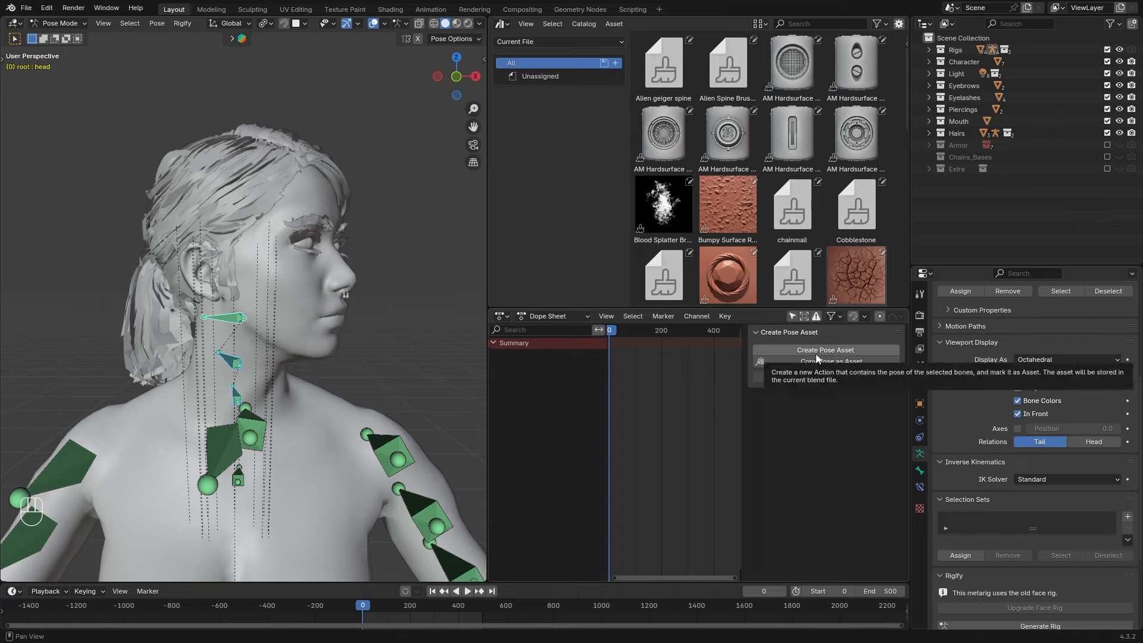
{"action": "left_click", "coordinate": [554, 40]}
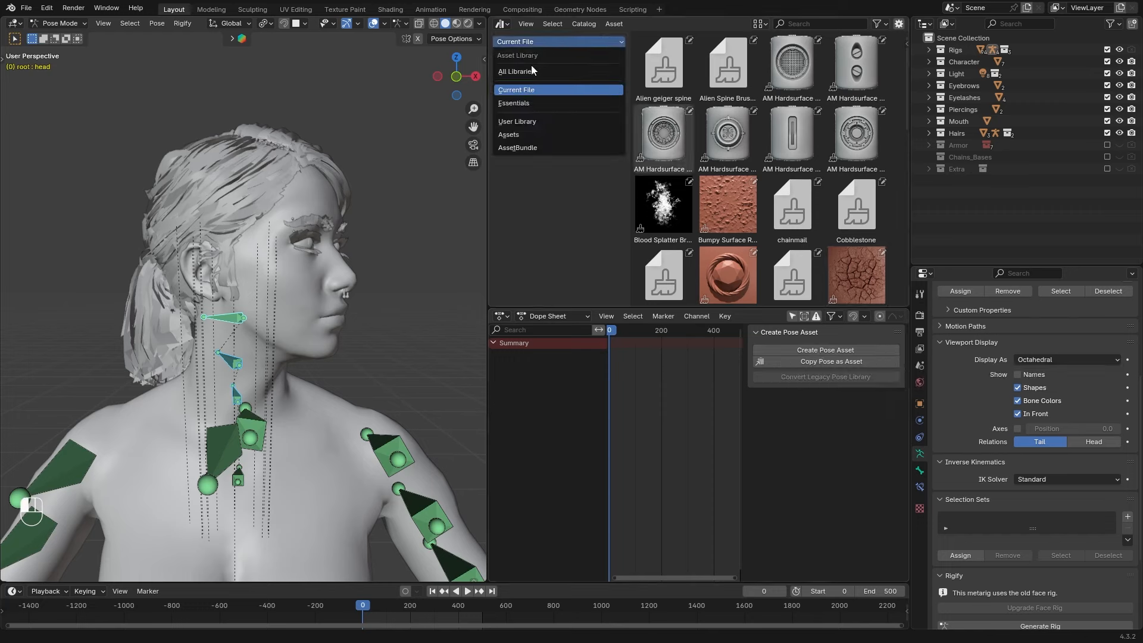
{"action": "left_click", "coordinate": [530, 66]}
{"action": "left_click", "coordinate": [552, 41]}
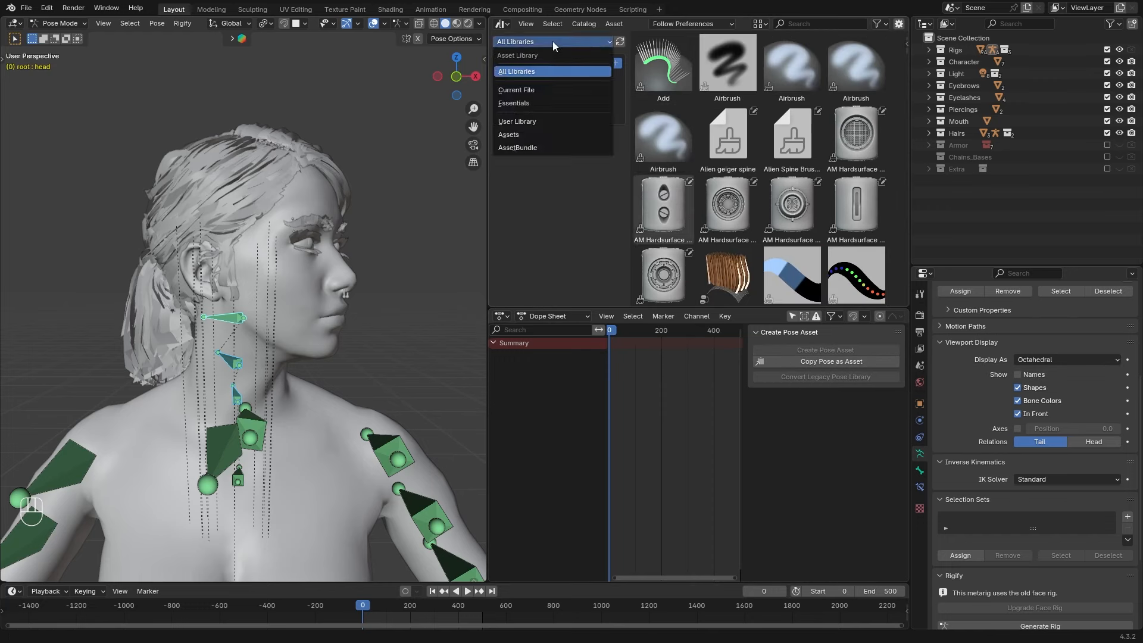
{"action": "left_click", "coordinate": [527, 90]}
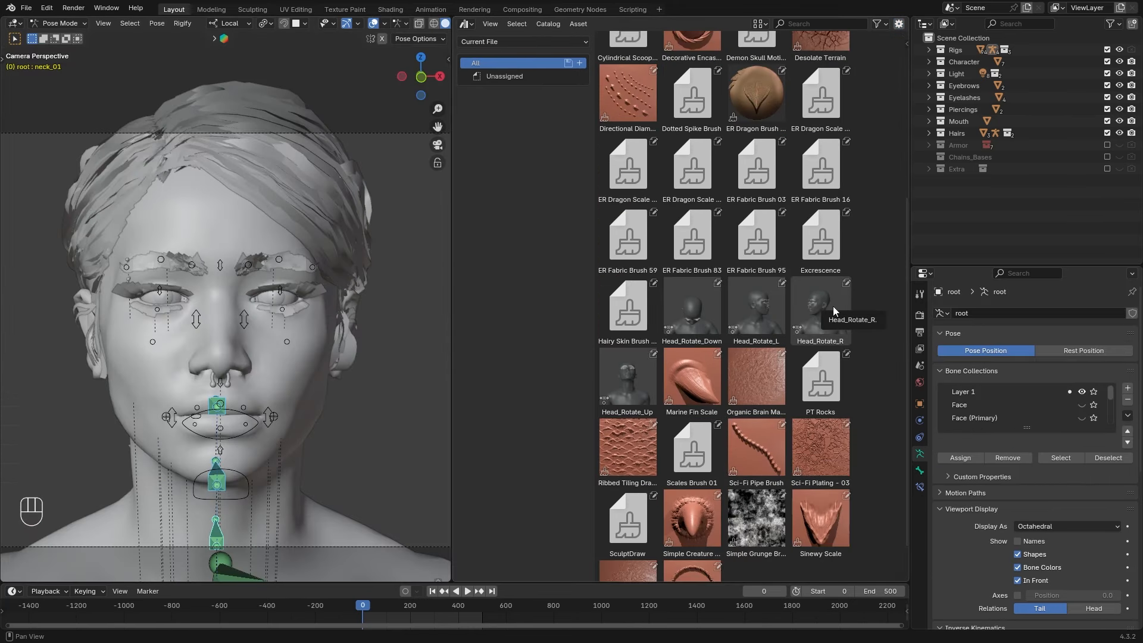
Apply the Head_Rotate_R pose asset to the selected head and neck bones and keyframe the pose
{"action": "double_click", "coordinate": [833, 305]}
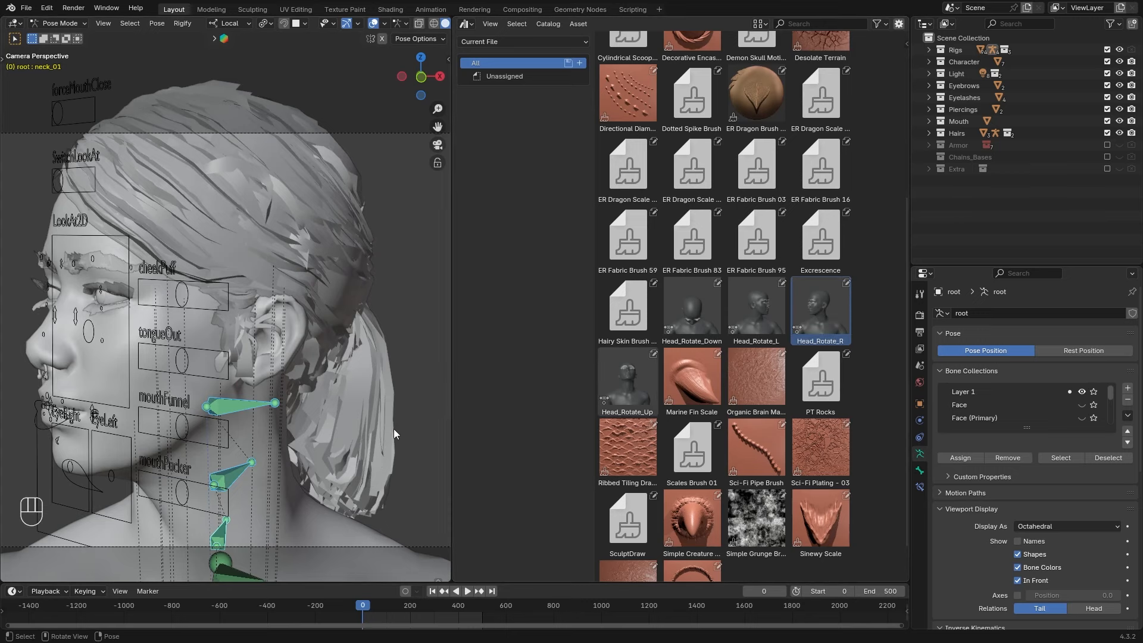
{"action": "middle_click_drag", "start_coordinate": [394, 428], "coordinate": [405, 394], "text": "shift"}
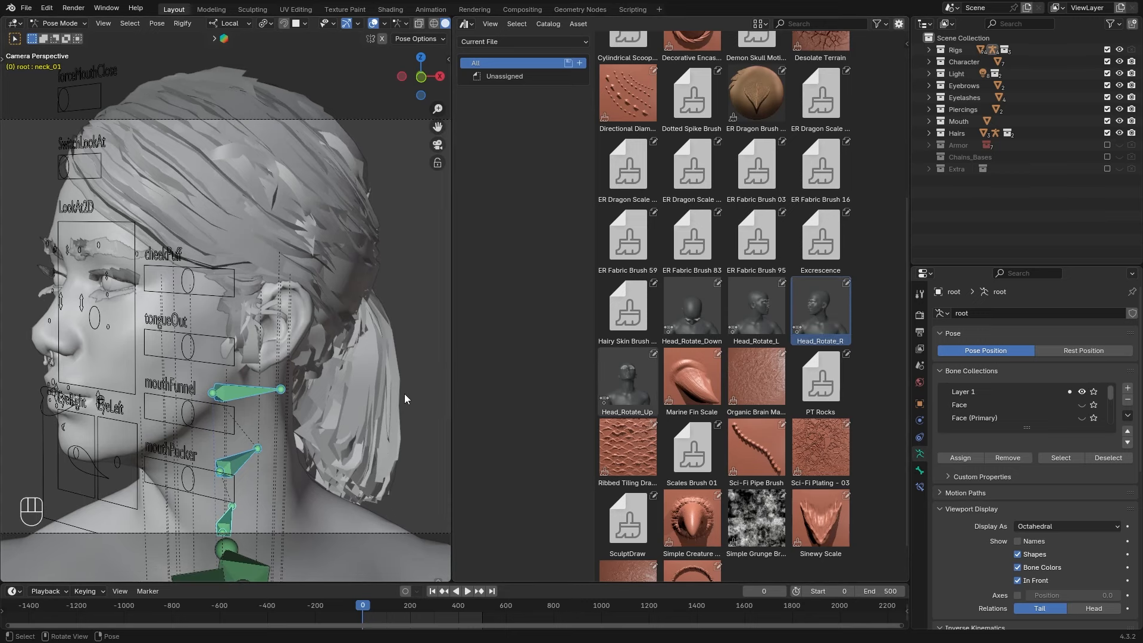
{"action": "key", "text": "i"}
{"action": "key", "text": "Right"}
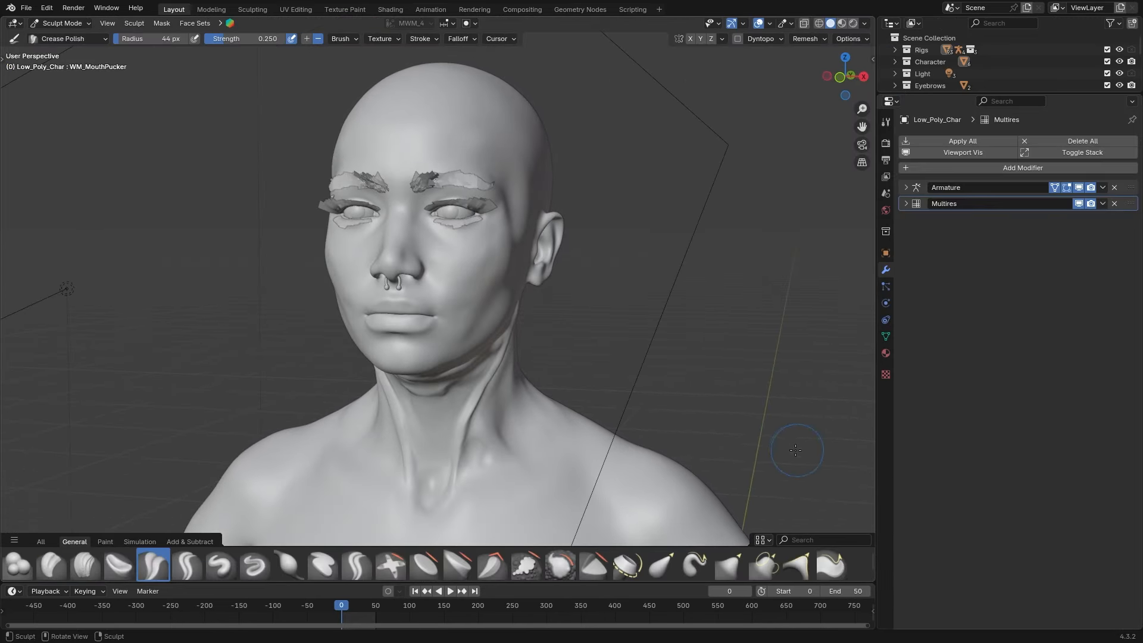
{"action": "mouse_move", "coordinate": [795, 449]}
{"action": "middle_mouse_down"}
{"action": "mouse_move", "coordinate": [687, 438]}
{"action": "mouse_move", "coordinate": [725, 441]}
{"action": "middle_mouse_up"}
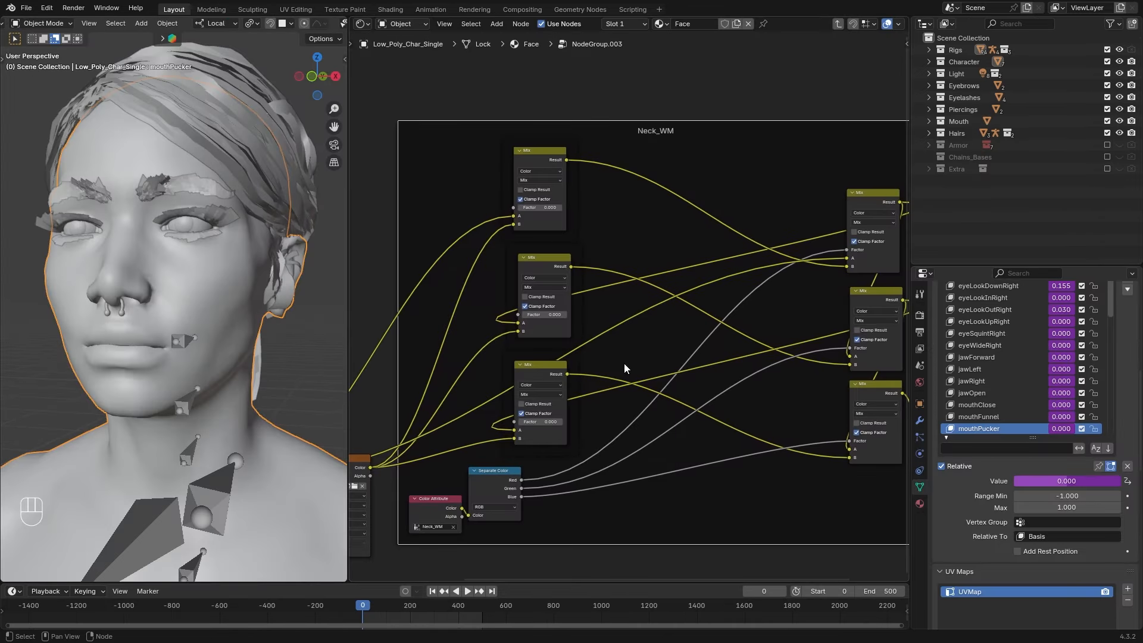
Add a driver to the Factor of the middle Mix node among the first three in the Neck_WM frame
{"action": "scroll", "coordinate": [618, 364], "scroll_direction": "down", "scroll_amount": 1}
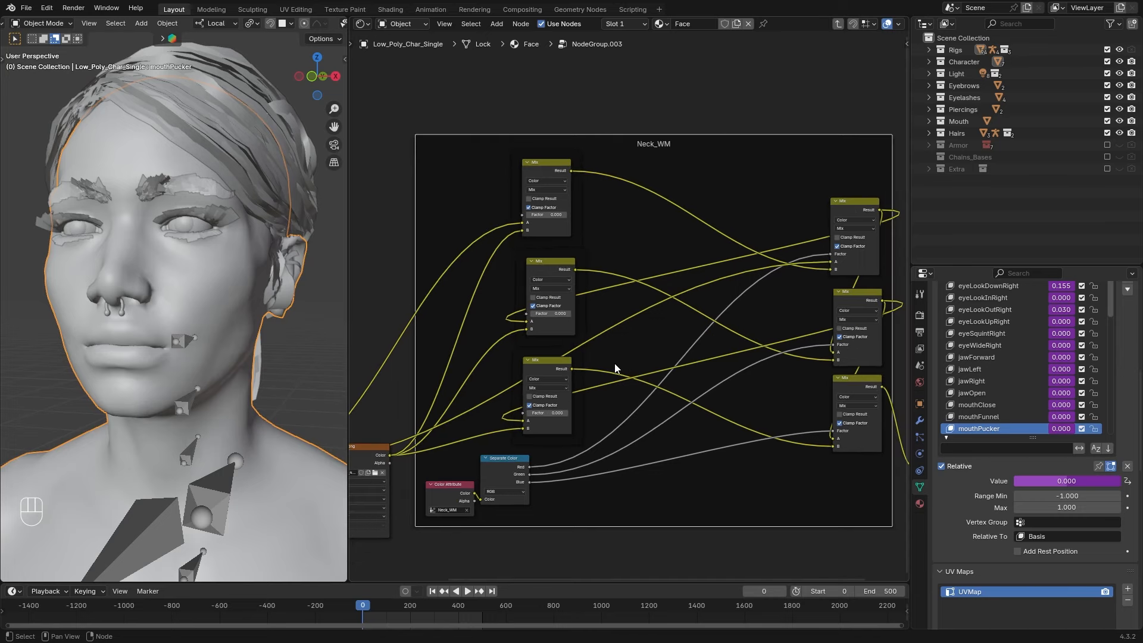
{"action": "middle_click_drag", "start_coordinate": [622, 360], "coordinate": [626, 359]}
{"action": "left_click_drag", "start_coordinate": [553, 262], "coordinate": [551, 263]}
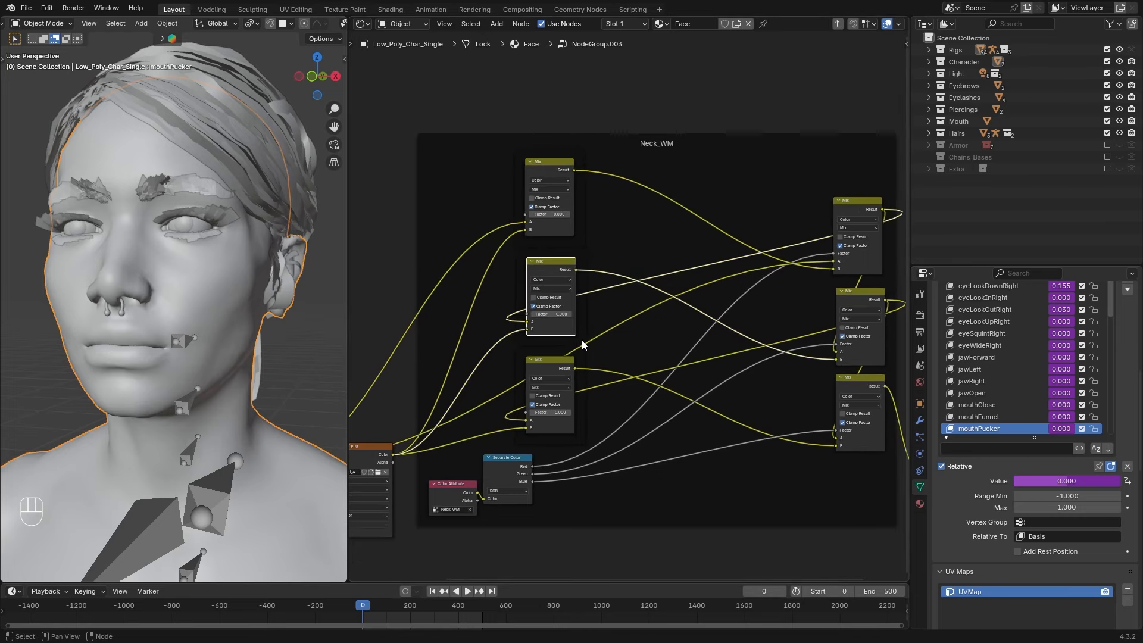
{"action": "right_click", "coordinate": [544, 313]}
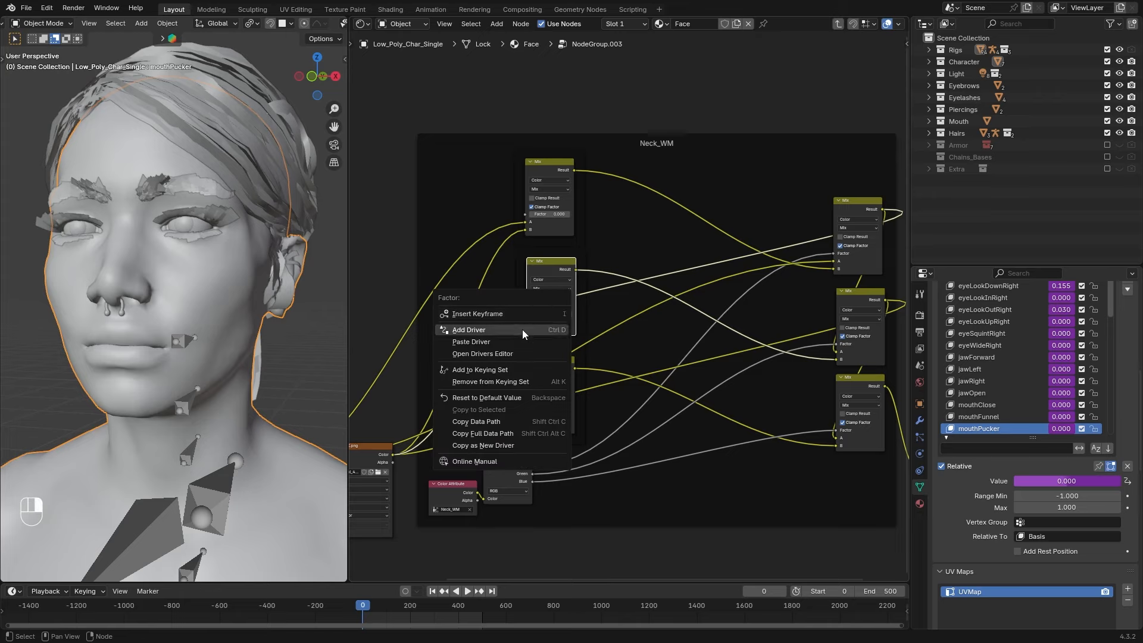
{"action": "left_click", "coordinate": [523, 330]}
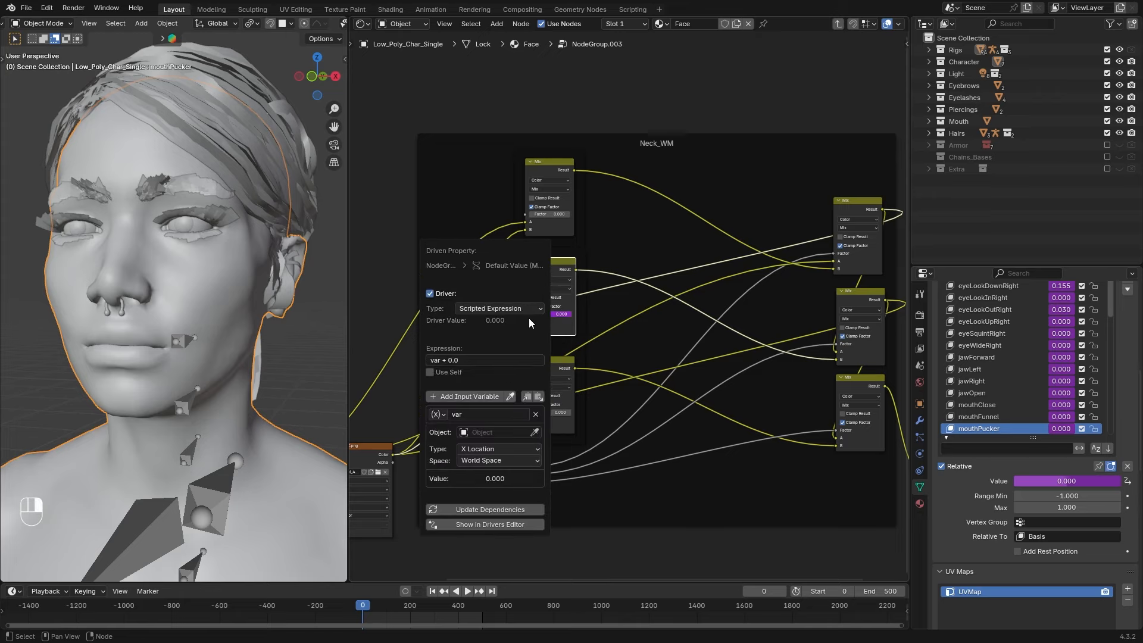
Set the driver variable's target object to root and its bone to head, keeping the X Location type
{"action": "left_click", "coordinate": [499, 431]}
{"action": "type", "text": "root"}
{"action": "key", "text": "Return"}
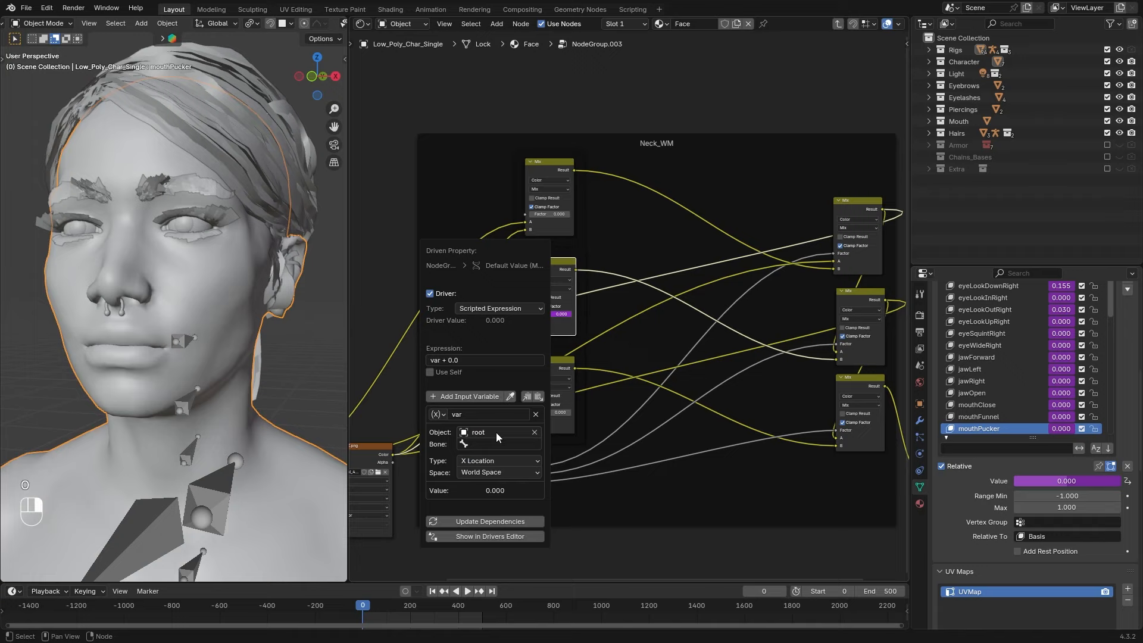
{"action": "left_click", "coordinate": [497, 444]}
{"action": "type", "text": "head"}
{"action": "left_click", "coordinate": [484, 458]}
{"action": "left_click", "coordinate": [516, 462]}
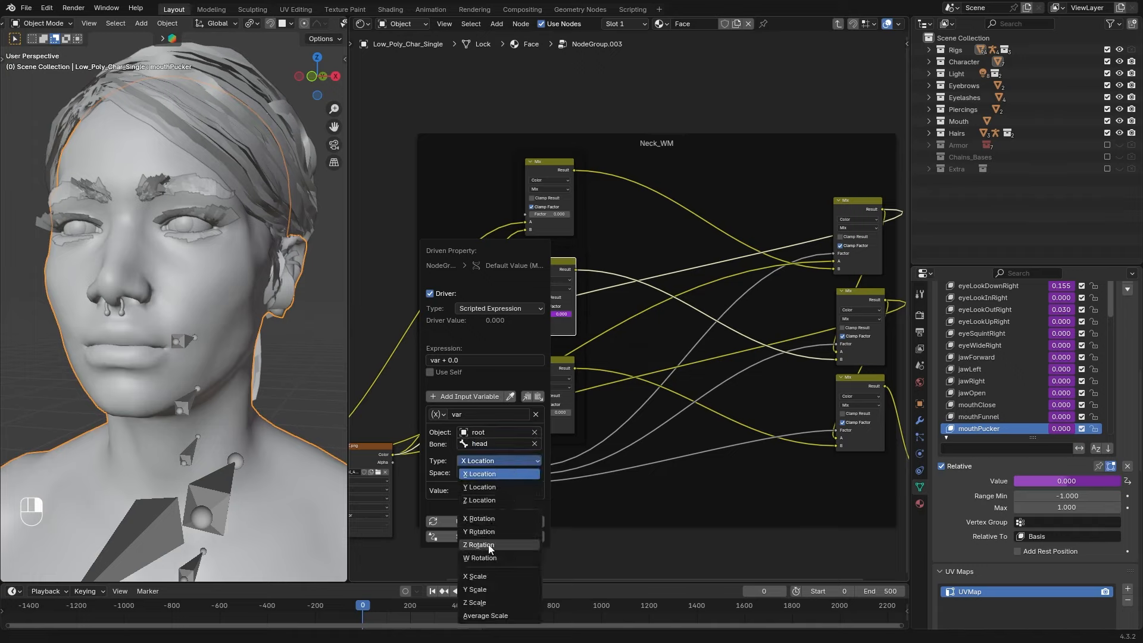
{"action": "left_click", "coordinate": [500, 474]}
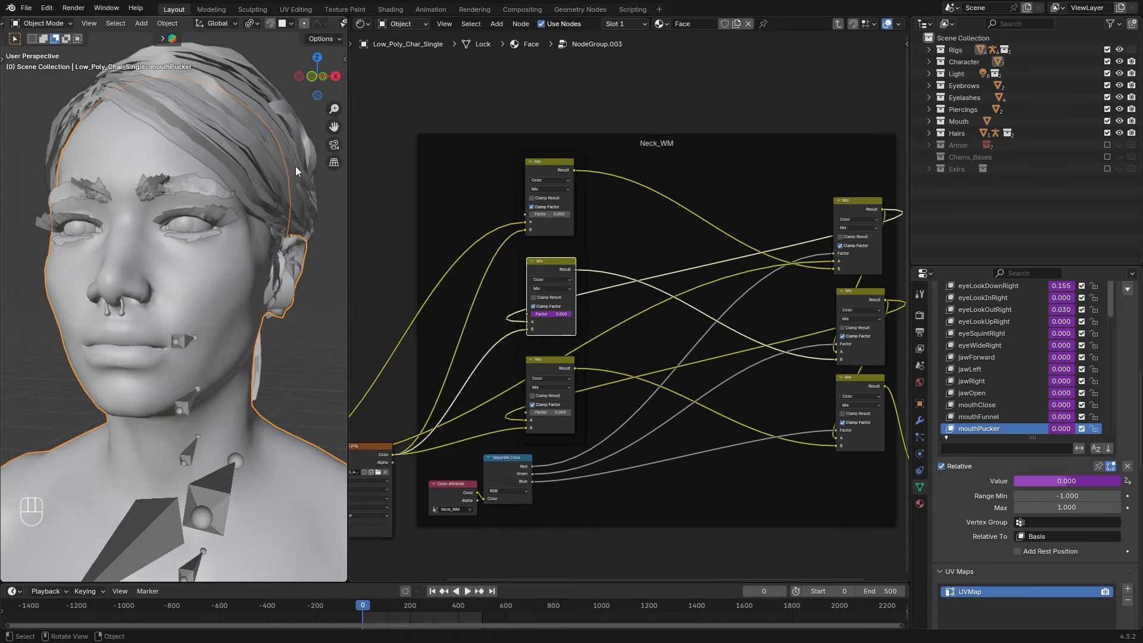
Set the transform orientation to Local and test the head bone's rotation about its local Z and X axes
{"action": "left_click", "coordinate": [208, 24]}
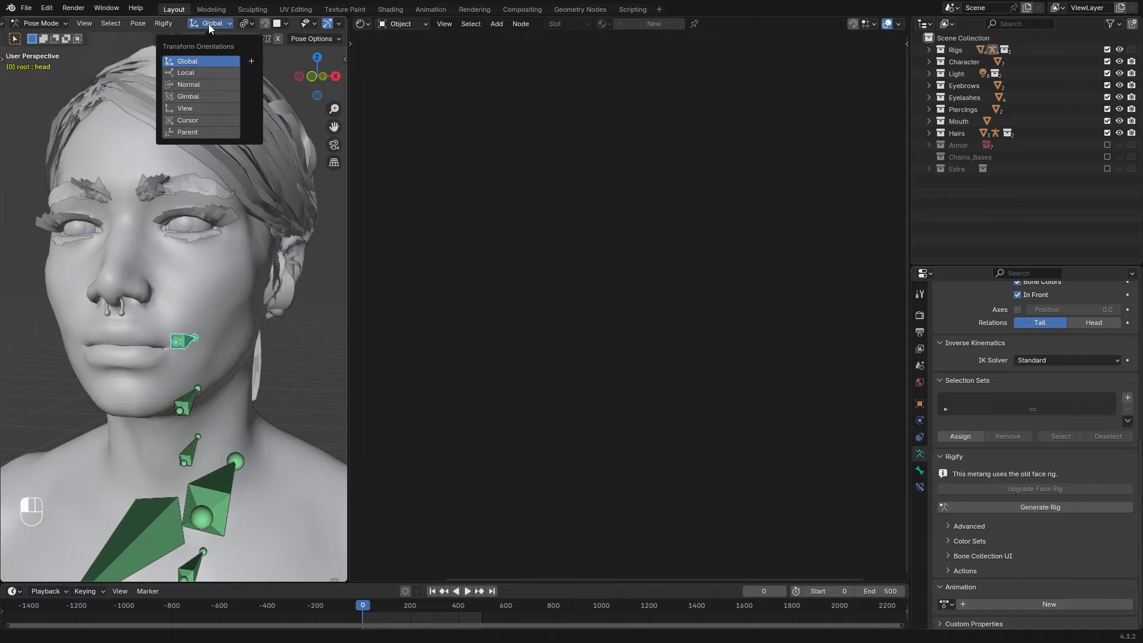
{"action": "left_click", "coordinate": [190, 71]}
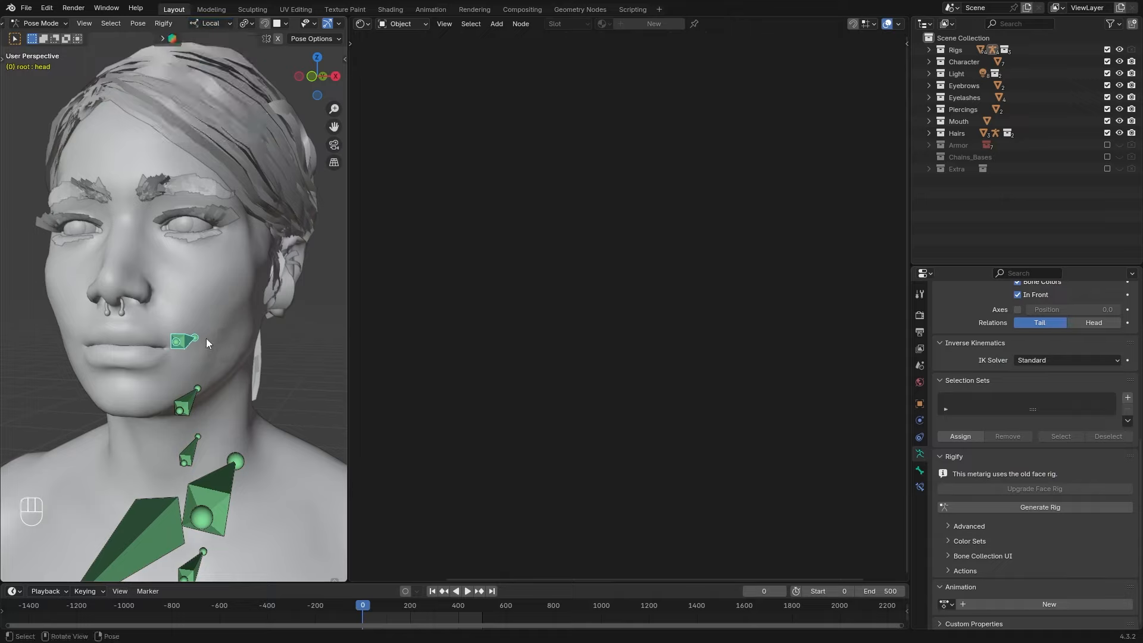
{"action": "key", "text": "r"}
{"action": "key", "text": "z"}
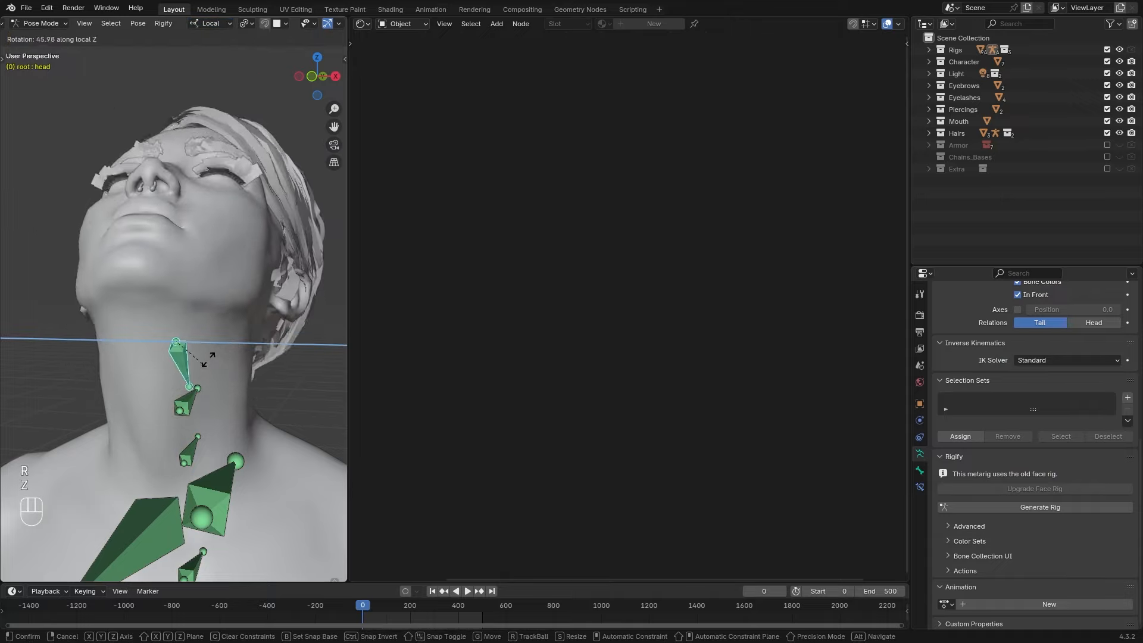
{"action": "key", "text": "z"}
{"action": "key", "text": "x"}
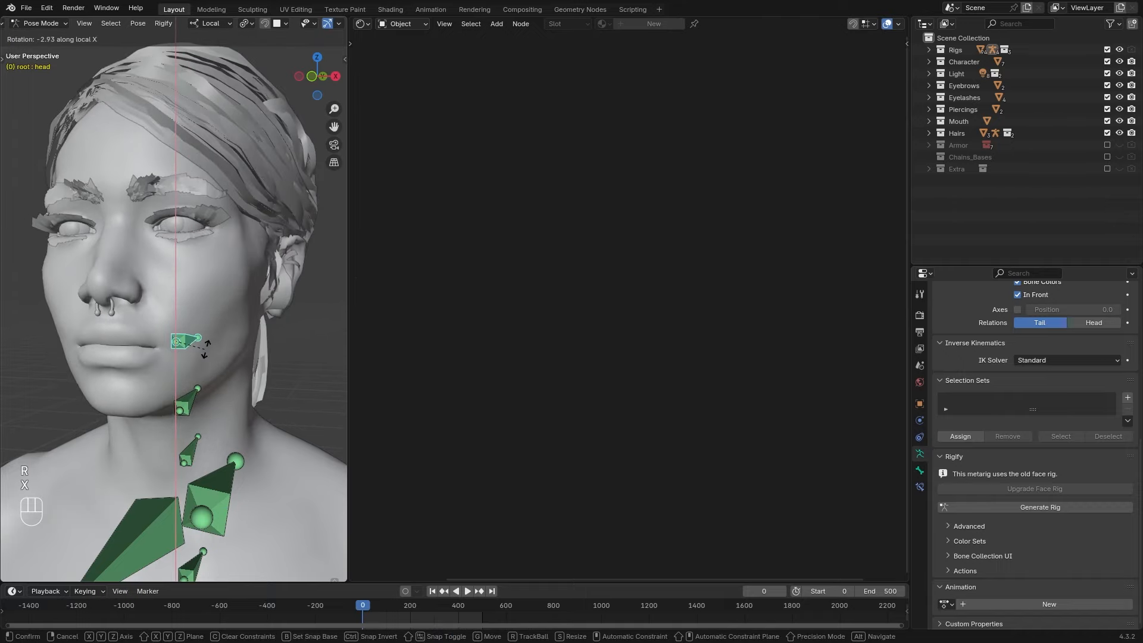
{"action": "left_click", "coordinate": [244, 341]}
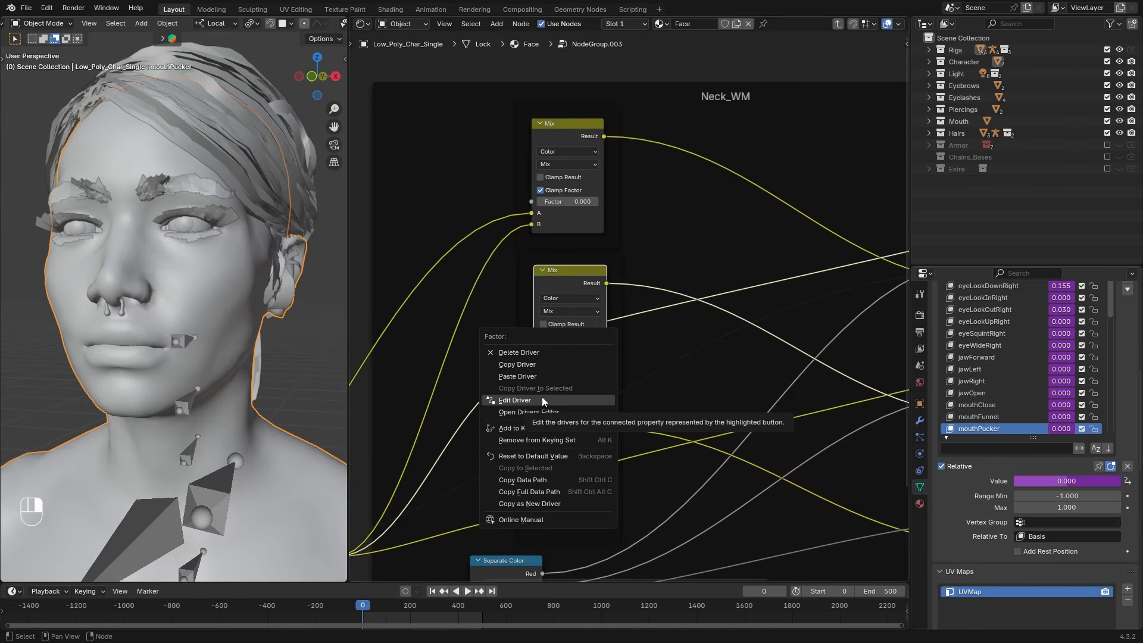
Edit the middle Mix node's factor driver so its variable reads X Rotation in Local Space
{"action": "left_click", "coordinate": [541, 396]}
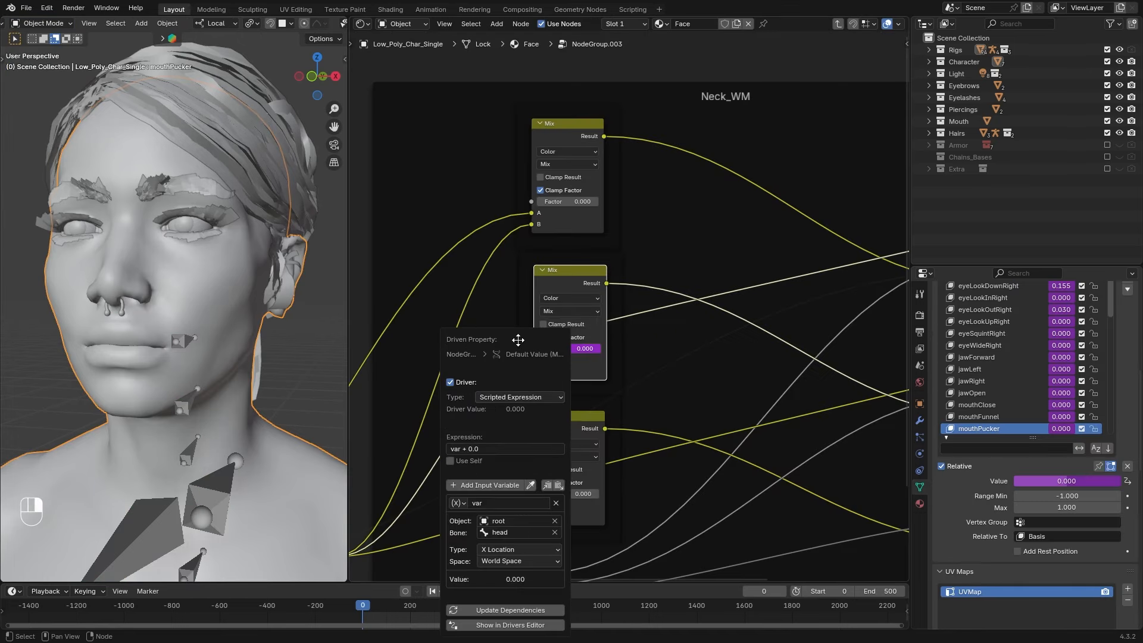
{"action": "left_click_drag", "start_coordinate": [517, 336], "coordinate": [492, 232]}
{"action": "left_click", "coordinate": [508, 445]}
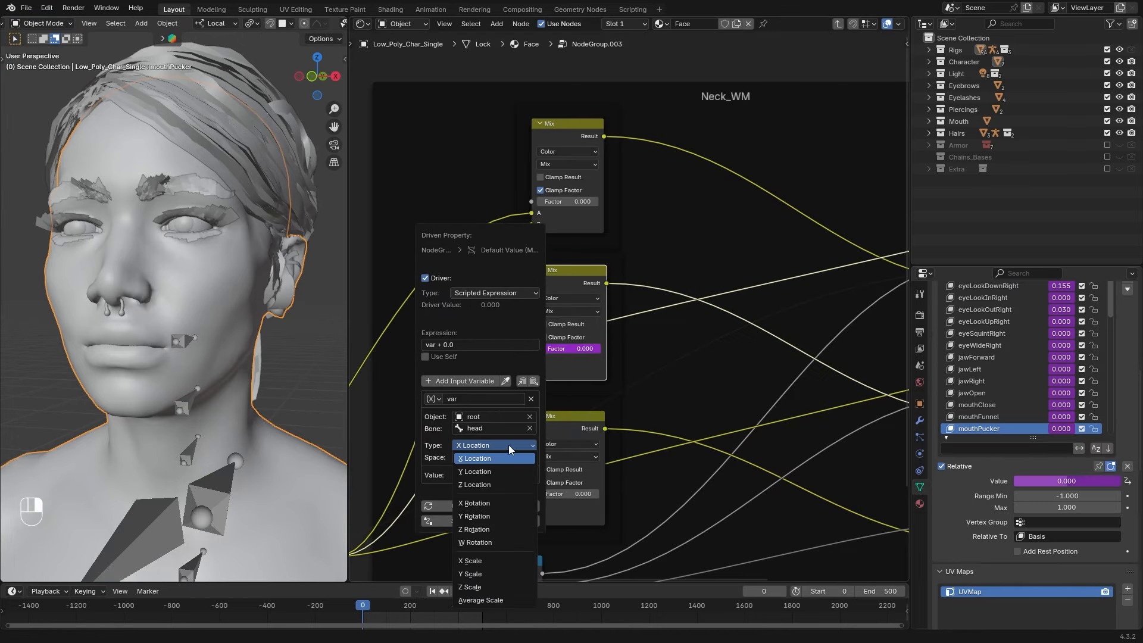
{"action": "left_click", "coordinate": [488, 504]}
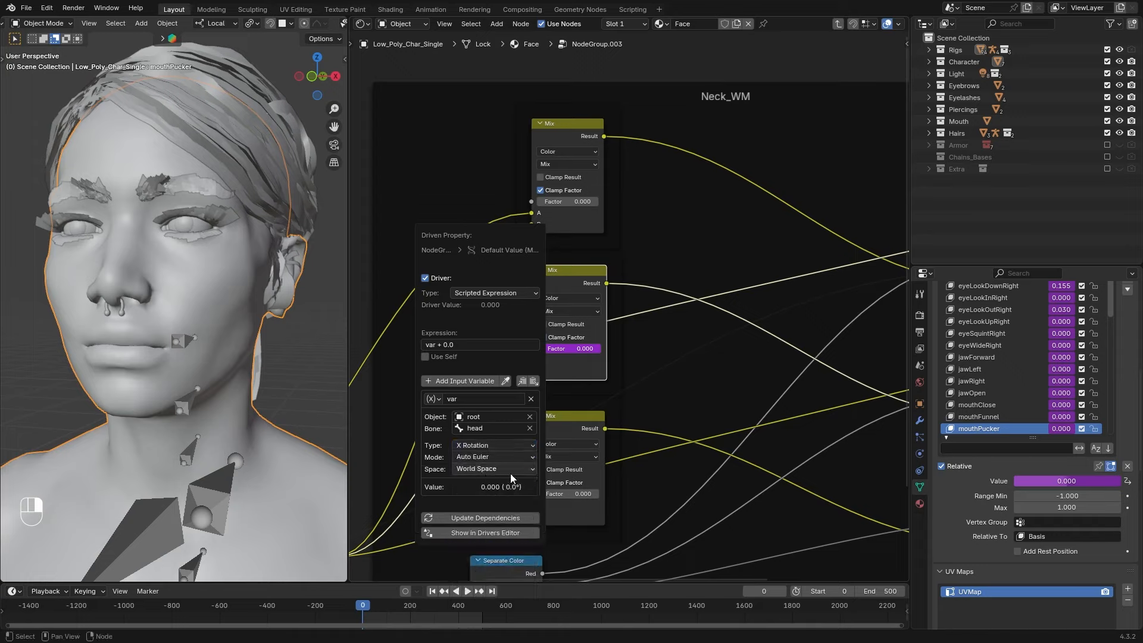
{"action": "left_click", "coordinate": [509, 473]}
{"action": "left_click", "coordinate": [496, 510]}
Set the driver's scripted expression to max(min((var) / radians(-30), 1), 0)
{"action": "left_click", "coordinate": [494, 345]}
{"action": "type", "text": "max(min((var) / radians(-30), 1), 0)"}
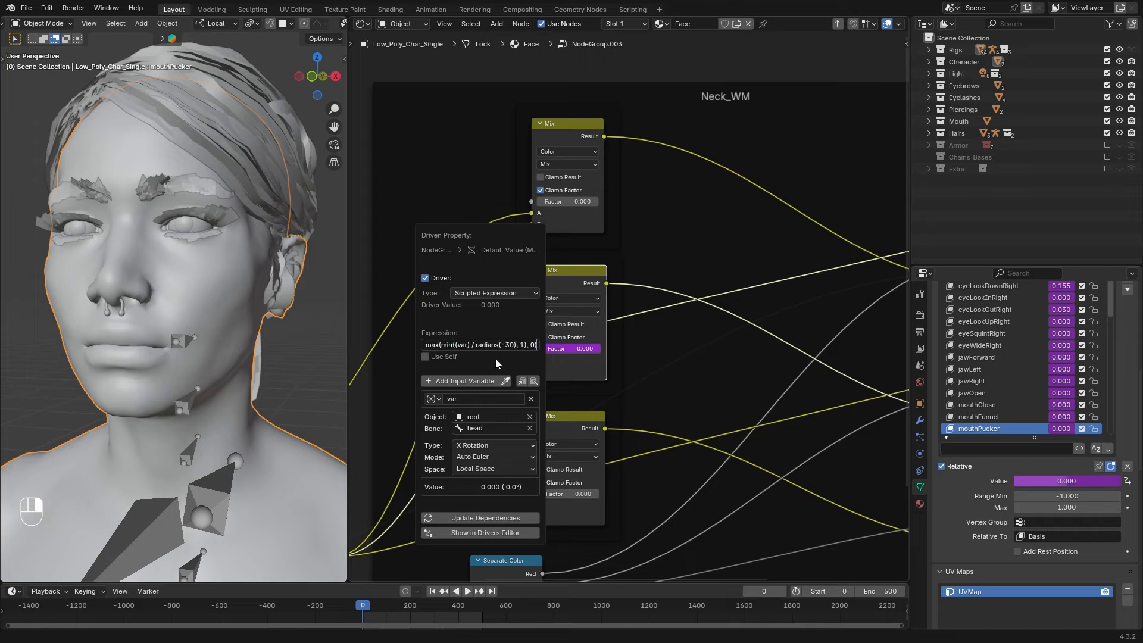
{"action": "key", "text": "Return"}
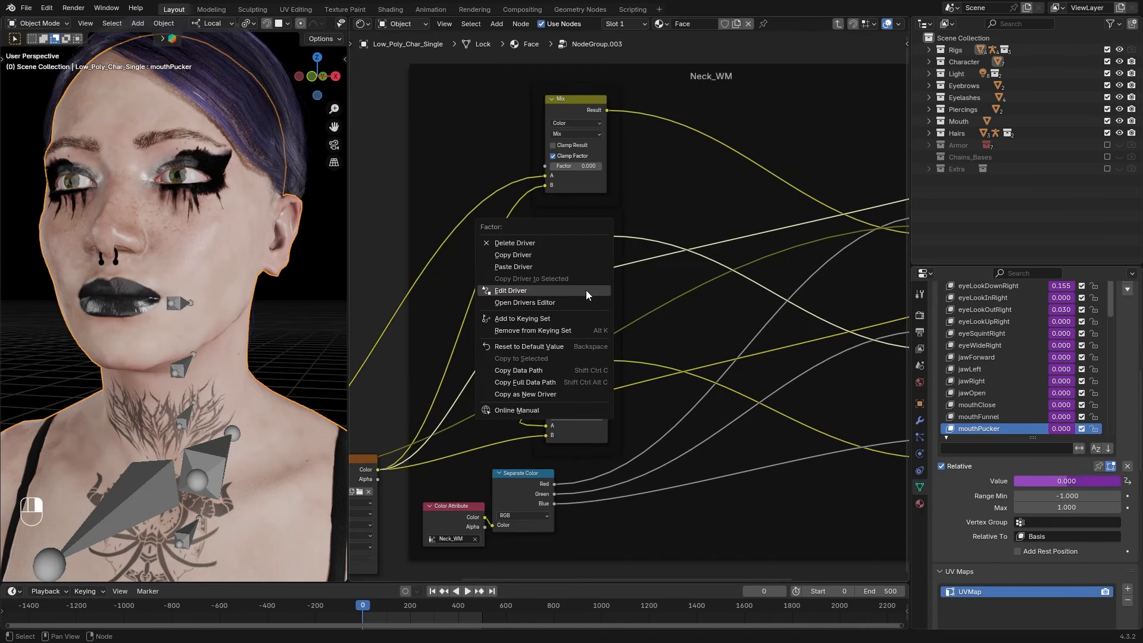
Copy the middle Mix node's factor driver to the top Mix node and set its expression to max(min((var) / radians(30), 1), 0)
{"action": "right_click", "coordinate": [586, 290]}
{"action": "left_click", "coordinate": [510, 257]}
{"action": "right_click", "coordinate": [576, 167]}
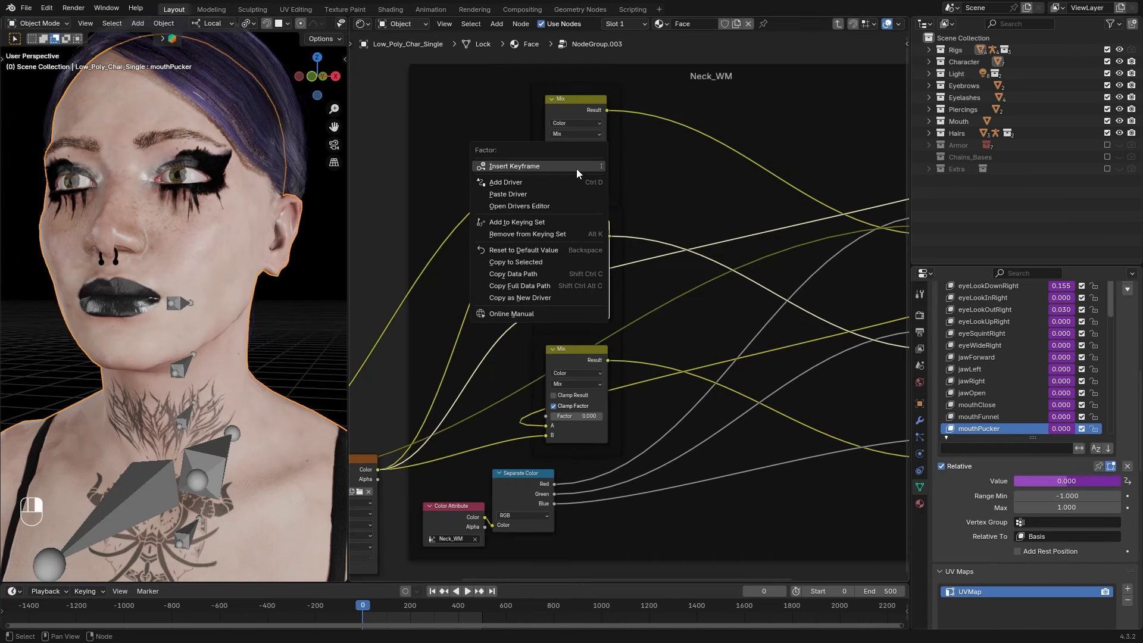
{"action": "left_click", "coordinate": [549, 194]}
{"action": "right_click", "coordinate": [574, 167]}
{"action": "left_click", "coordinate": [544, 192]}
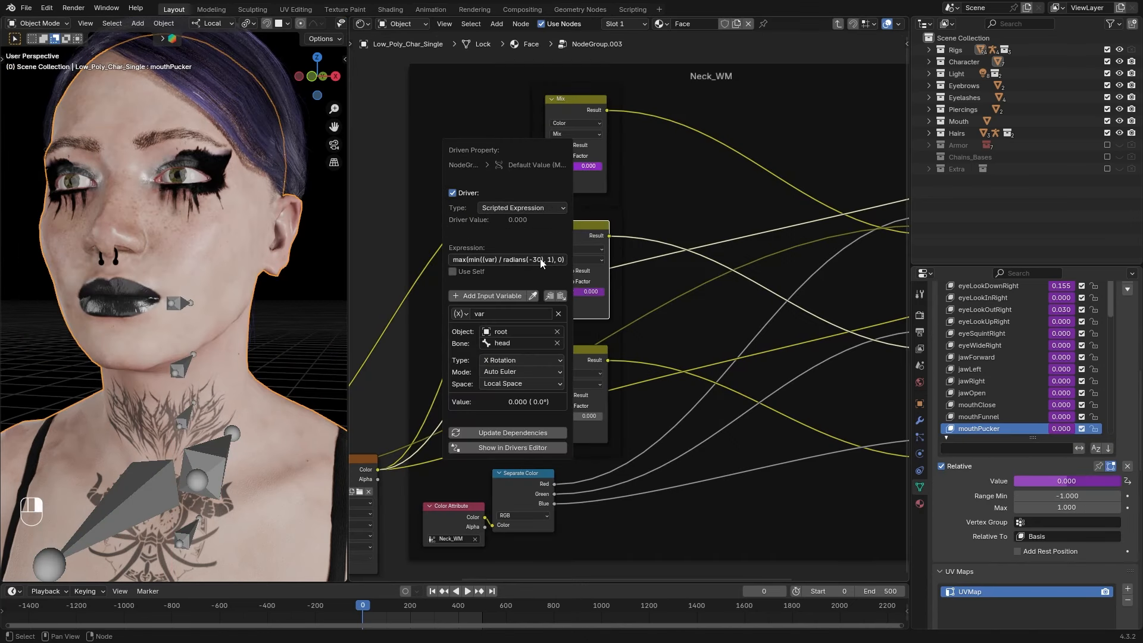
{"action": "left_click", "coordinate": [542, 260]}
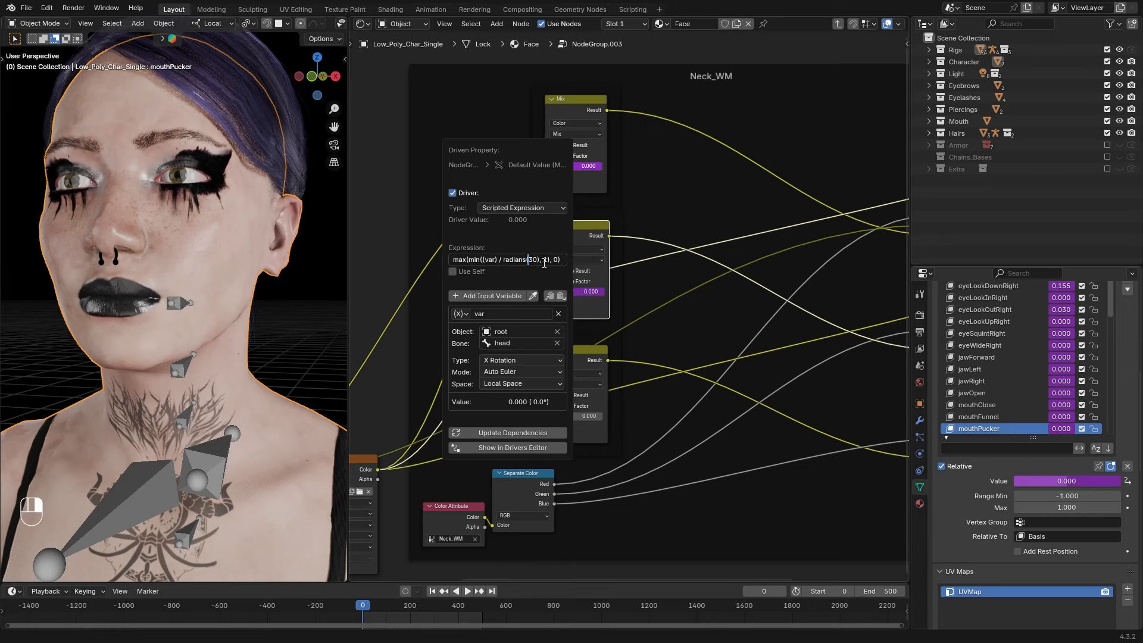
Test the head bone's rotation about its local Z axis and return to Object Mode with the character mesh selected
{"action": "key", "text": "r"}
{"action": "key", "text": "z"}
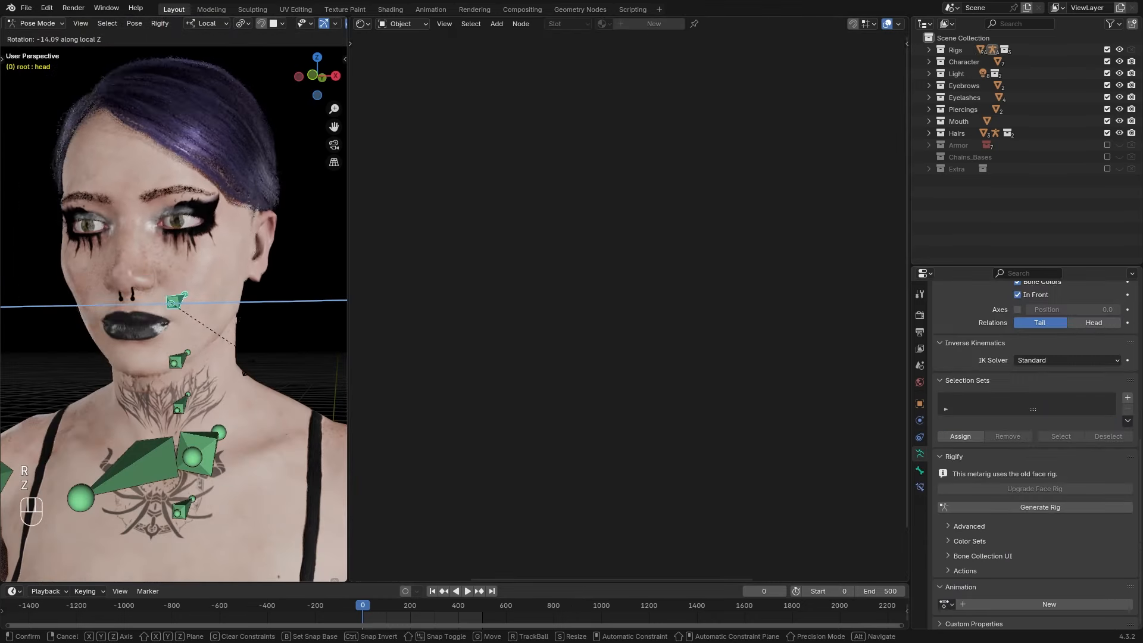
{"action": "left_click", "coordinate": [38, 44]}
{"action": "left_click", "coordinate": [36, 24]}
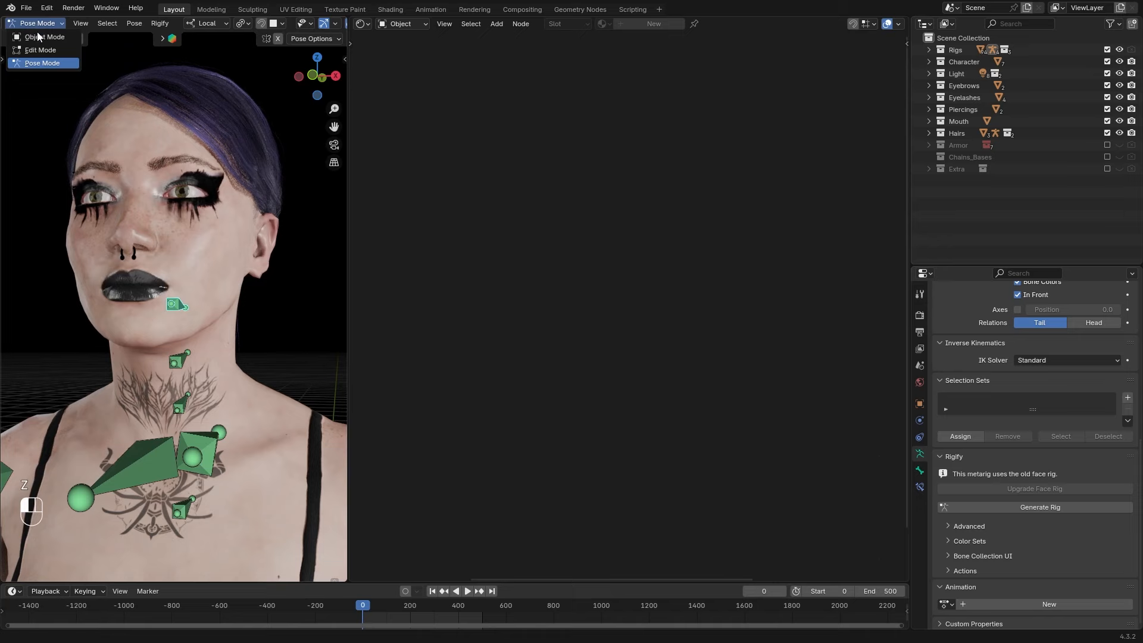
{"action": "left_click", "coordinate": [38, 37]}
{"action": "left_click", "coordinate": [153, 168]}
Drive the bottom Mix node's factor in the Neck_WM group by the head bone's Z Rotation
{"action": "middle_click_drag", "start_coordinate": [849, 467], "coordinate": [668, 442]}
{"action": "key", "text": "Tab"}
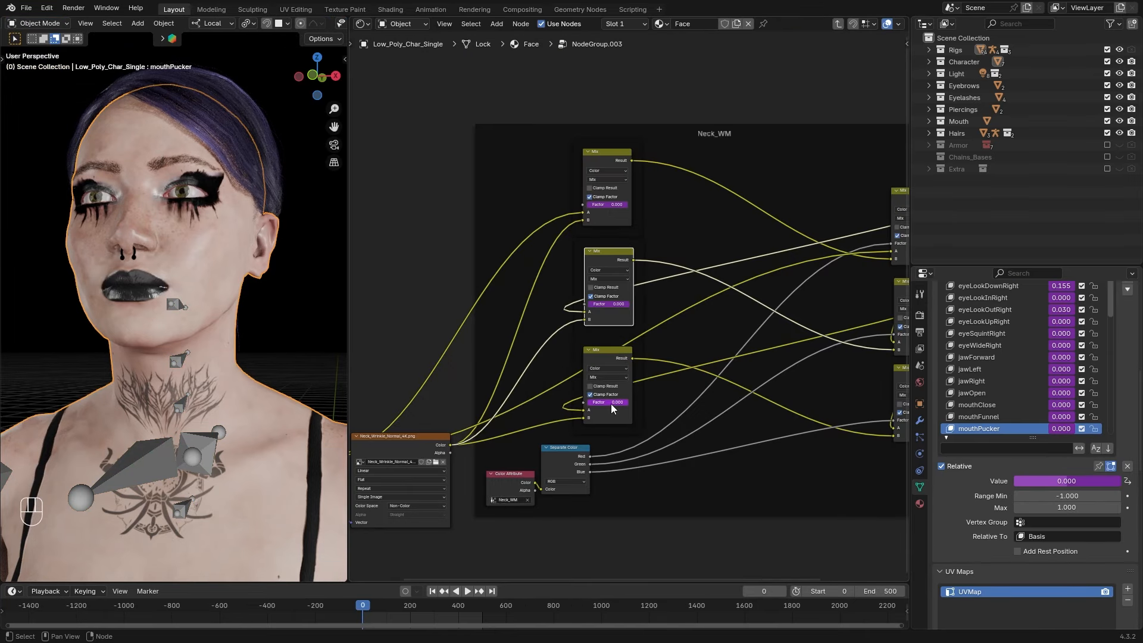
{"action": "key", "text": "ctrl+d"}
{"action": "left_click", "coordinate": [570, 537]}
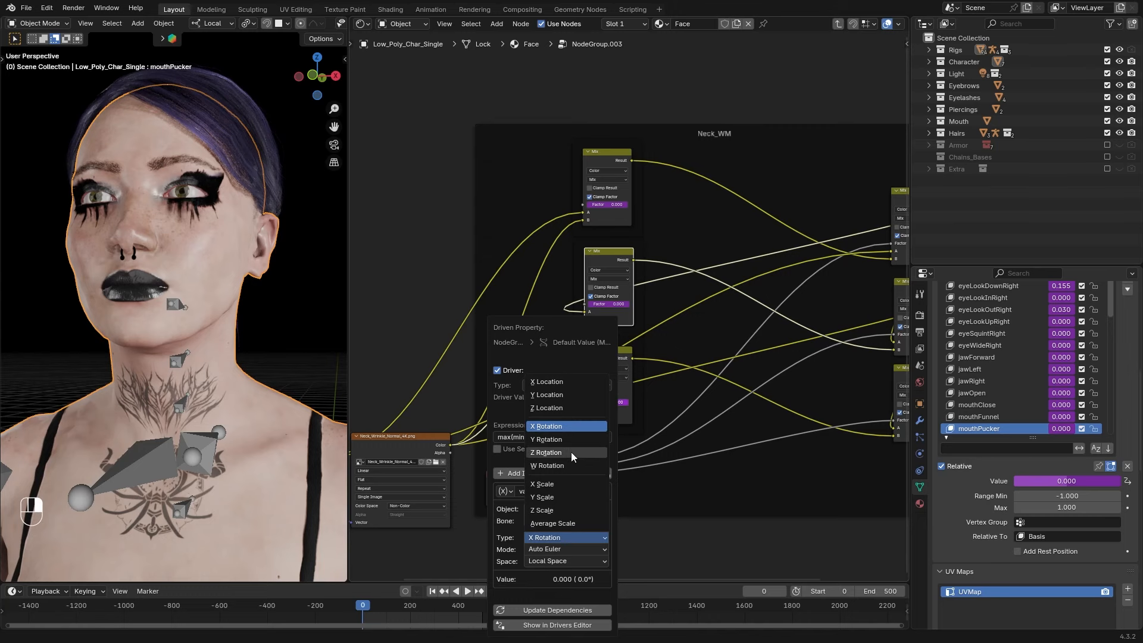
{"action": "left_click", "coordinate": [570, 452]}
Check the neck wrinkles from both sides by test-rotating the head bone about its local Z axis, cancelling each rotation
{"action": "key", "text": "r"}
{"action": "key", "text": "z"}
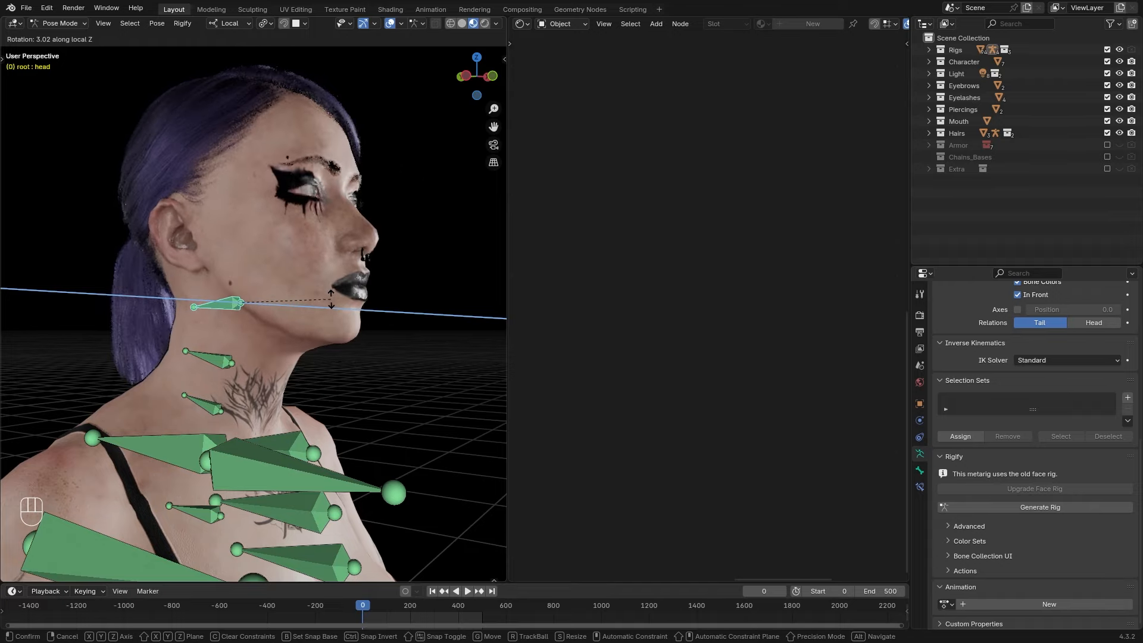
{"action": "right_click", "coordinate": [329, 300]}
{"action": "middle_click_drag", "start_coordinate": [329, 299], "coordinate": [228, 314]}
{"action": "key", "text": "r"}
{"action": "key", "text": "z"}
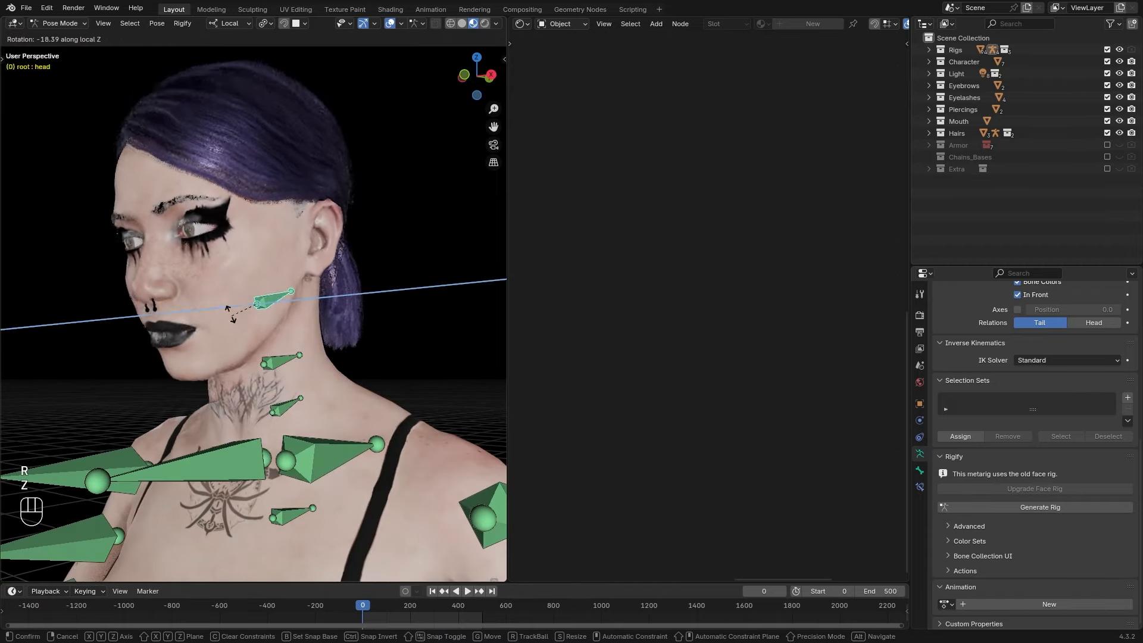
{"action": "right_click", "coordinate": [231, 310]}
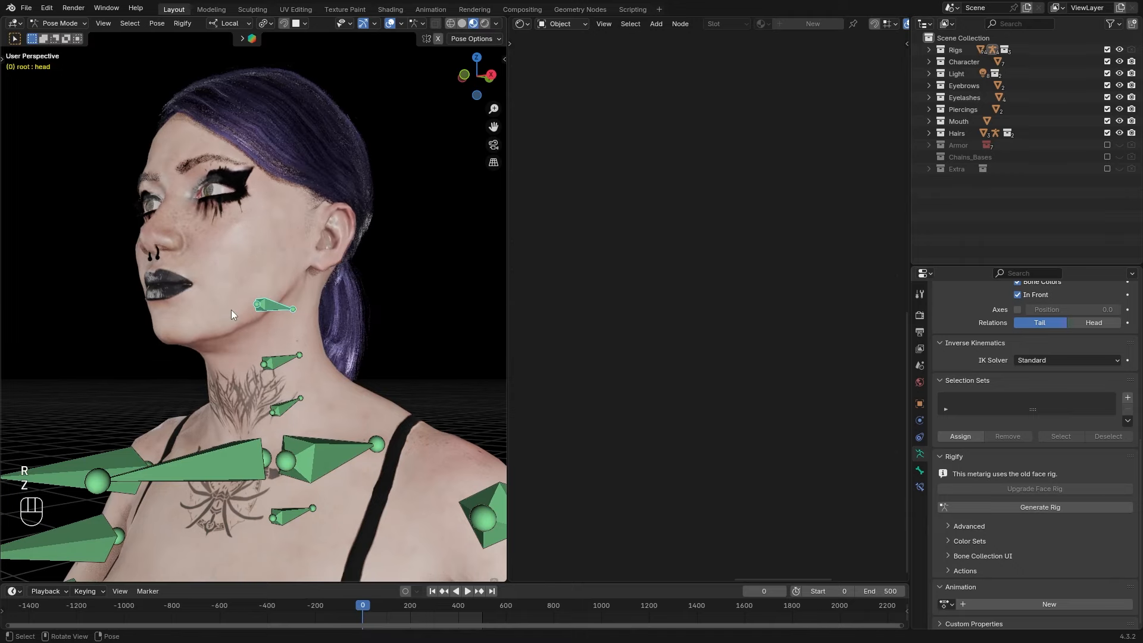
{"action": "middle_click_drag", "start_coordinate": [231, 310], "coordinate": [410, 333]}
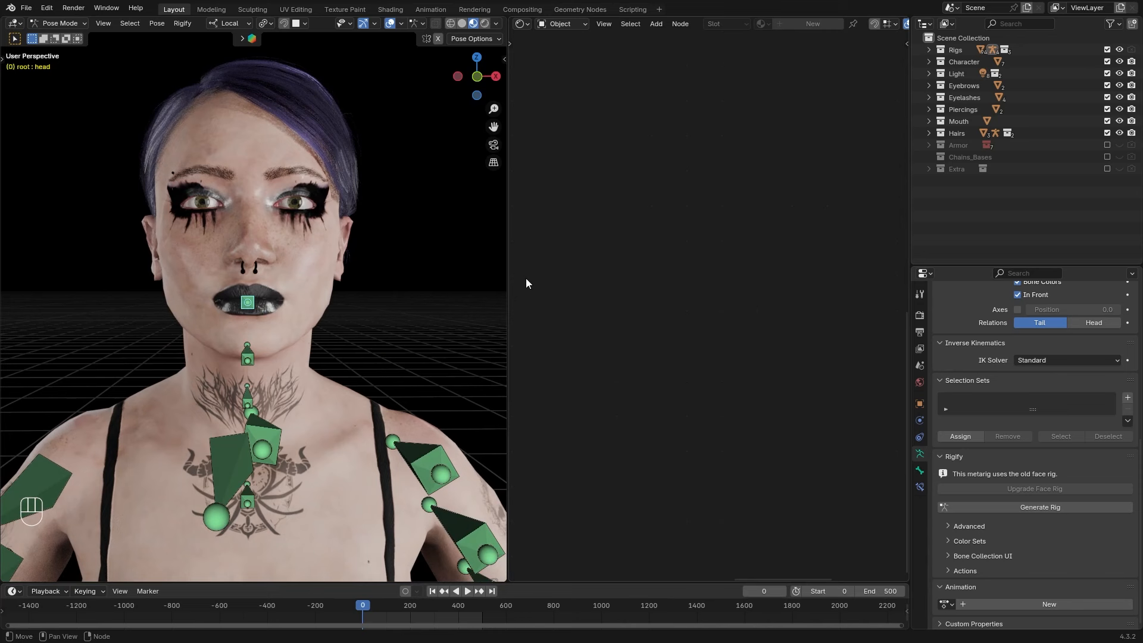
Widen the 3D viewport over the node editor and view the character's face from the front
{"action": "left_click_drag", "start_coordinate": [505, 22], "coordinate": [666, 176]}
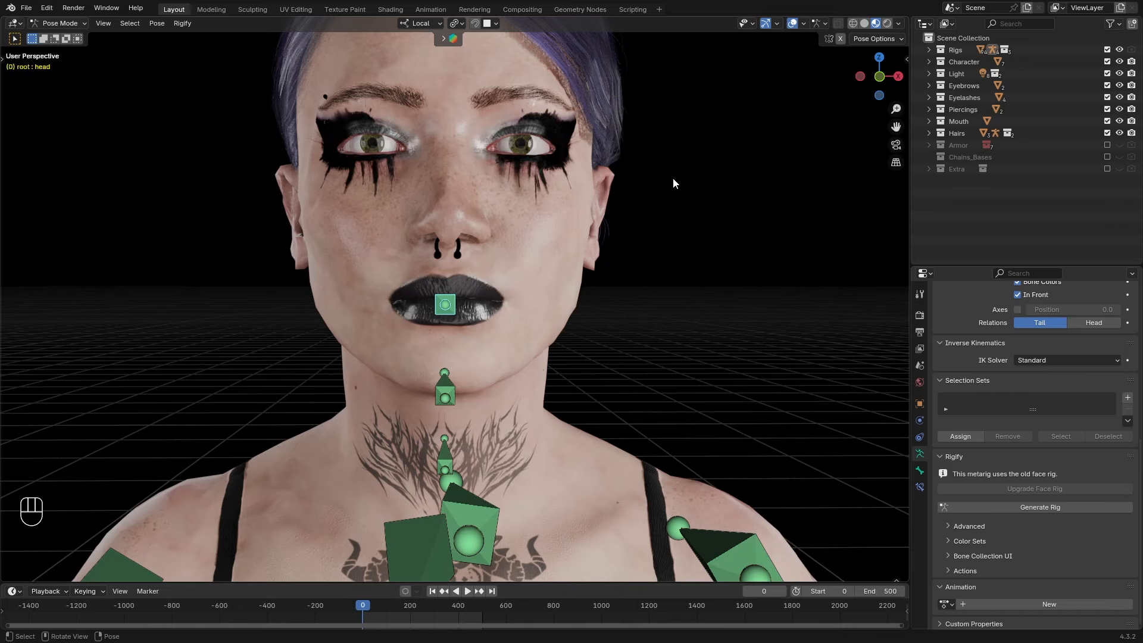
{"action": "scroll", "coordinate": [670, 190], "scroll_direction": "down", "scroll_amount": 1}
{"action": "middle_click_drag", "start_coordinate": [660, 249], "coordinate": [661, 281], "text": "shift"}
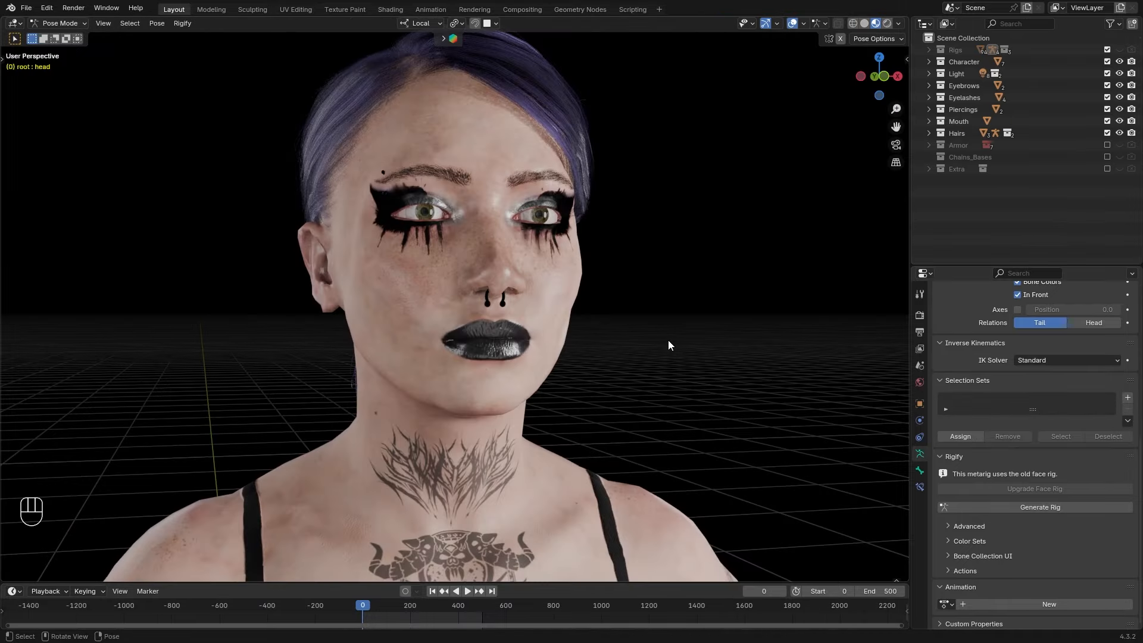
{"action": "middle_click_drag", "start_coordinate": [668, 340], "coordinate": [717, 362]}
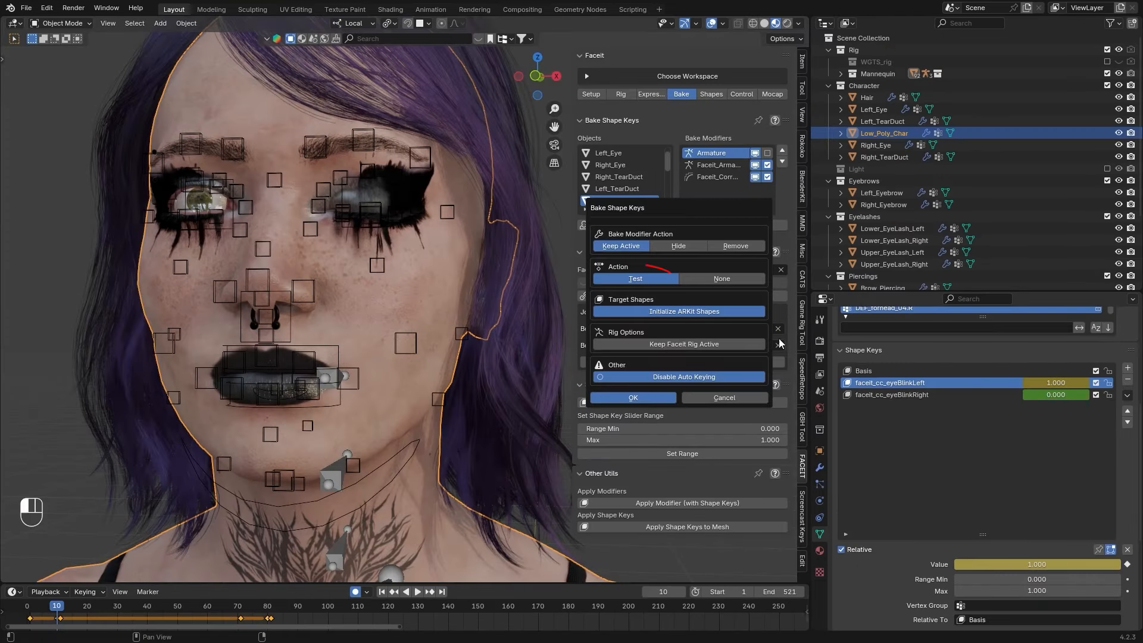
Set the Action option to None for baking the Faceit shape keys
{"action": "left_click", "coordinate": [721, 279]}
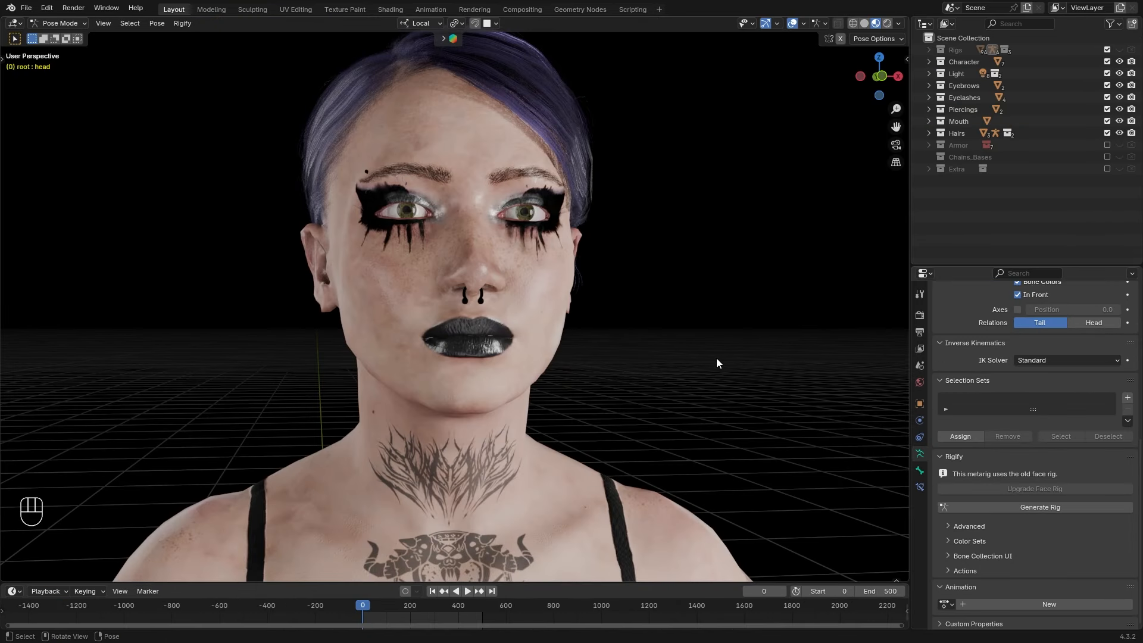
{"action": "middle_click_drag", "start_coordinate": [716, 359], "coordinate": [694, 358]}
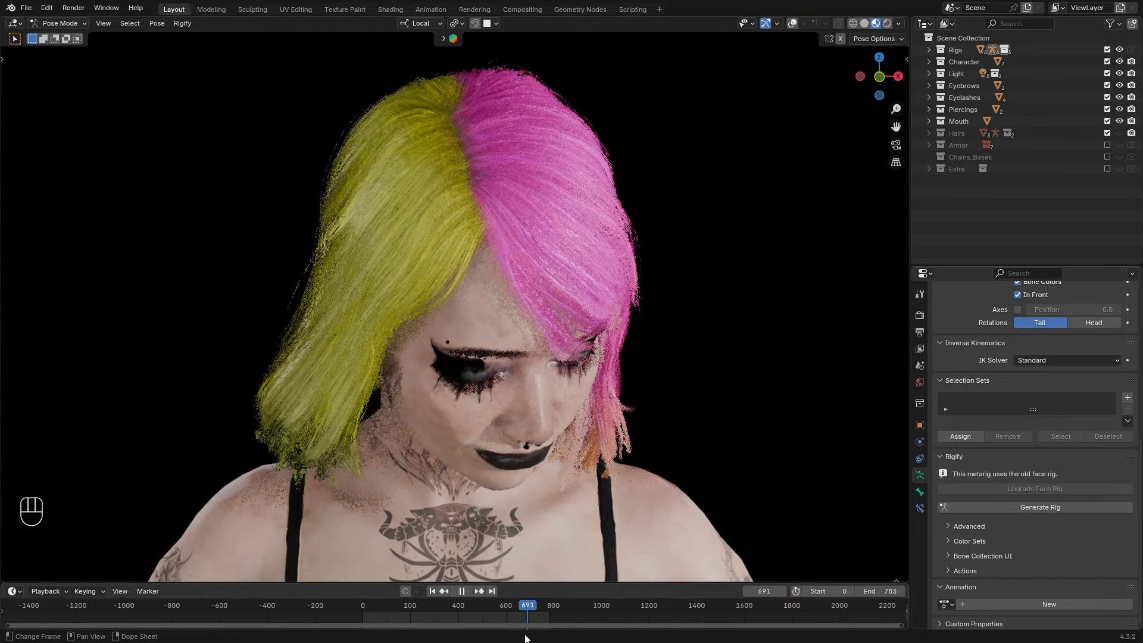
Scrub the facial animation back to frame 354 and examine the forehead wrinkles up close
{"action": "left_click_drag", "start_coordinate": [518, 636], "coordinate": [435, 641]}
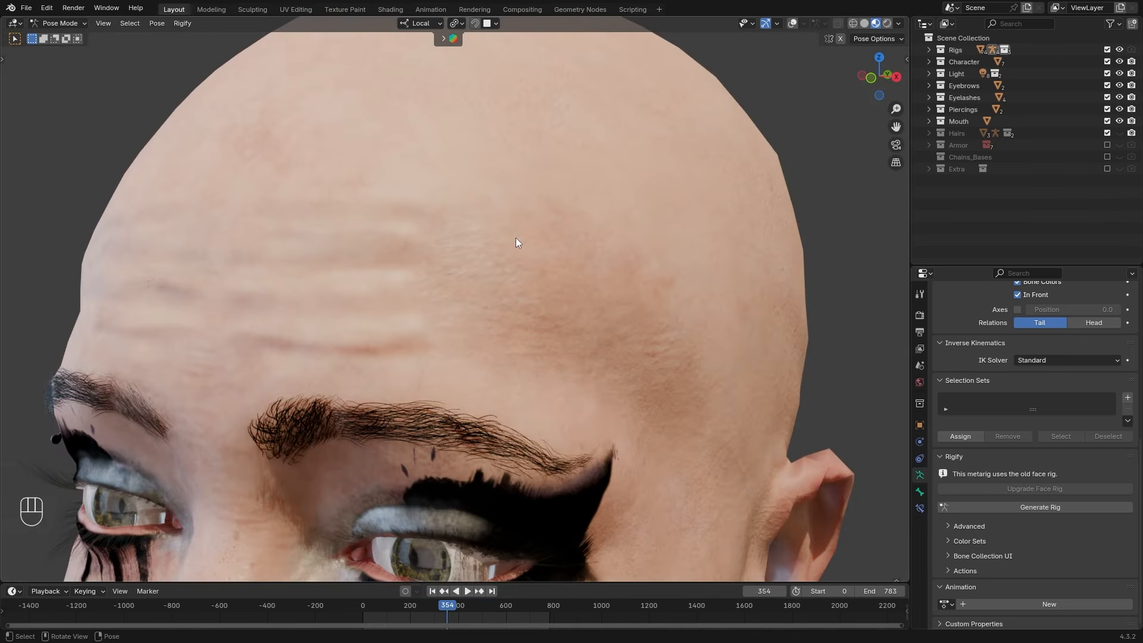
{"action": "middle_click_drag", "start_coordinate": [515, 237], "coordinate": [586, 177], "text": "shift"}
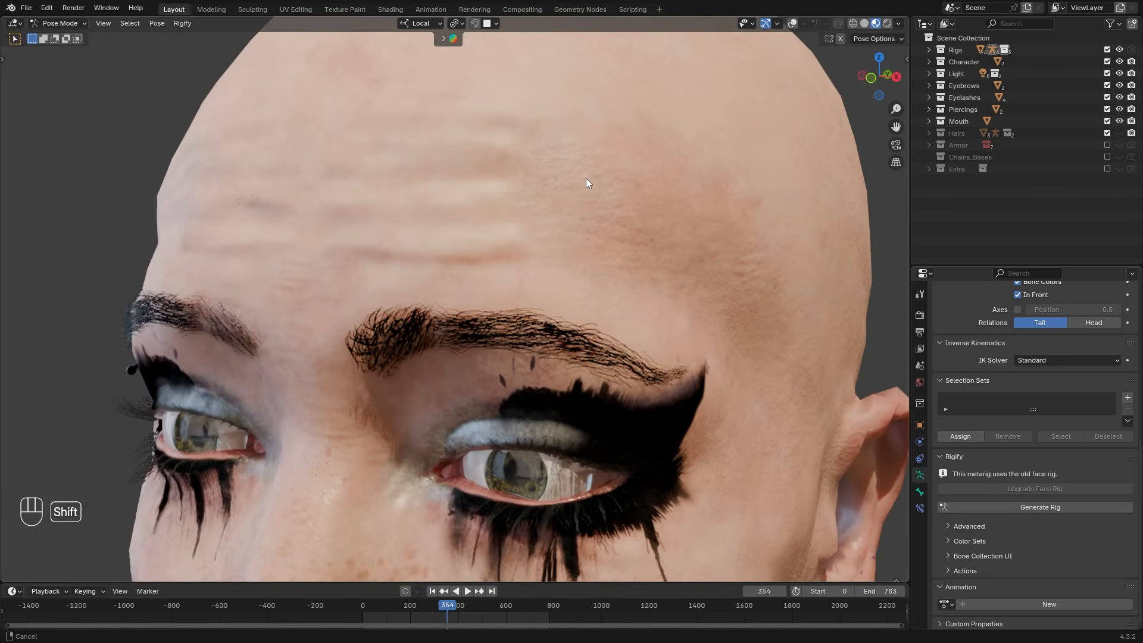
{"action": "middle_click_drag", "start_coordinate": [577, 216], "coordinate": [561, 273], "text": "shift"}
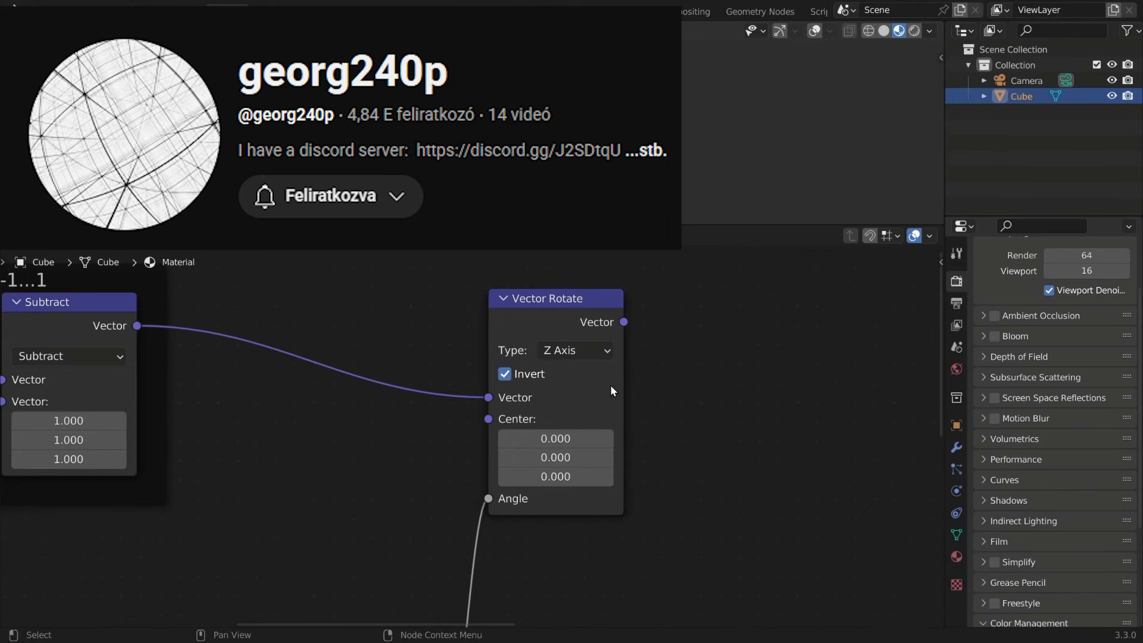
Duplicate the Vector Rotate node, feed it the first one's Vector output, and set its type to Y Axis
{"action": "scroll", "coordinate": [610, 384], "scroll_direction": "down", "scroll_amount": 3}
{"action": "left_click", "coordinate": [574, 342]}
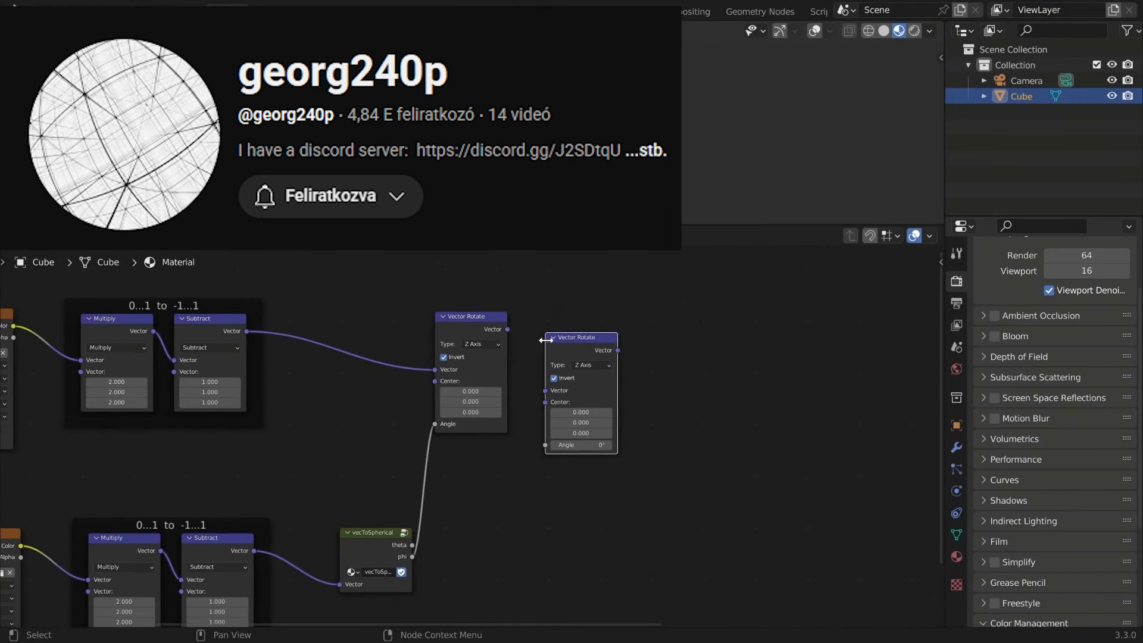
{"action": "scroll", "coordinate": [565, 355], "scroll_direction": "up", "scroll_amount": 1}
{"action": "left_click", "coordinate": [570, 367]}
{"action": "left_click_drag", "start_coordinate": [513, 311], "coordinate": [559, 382]}
{"action": "left_click_drag", "start_coordinate": [615, 320], "coordinate": [634, 332]}
{"action": "left_click", "coordinate": [638, 366]}
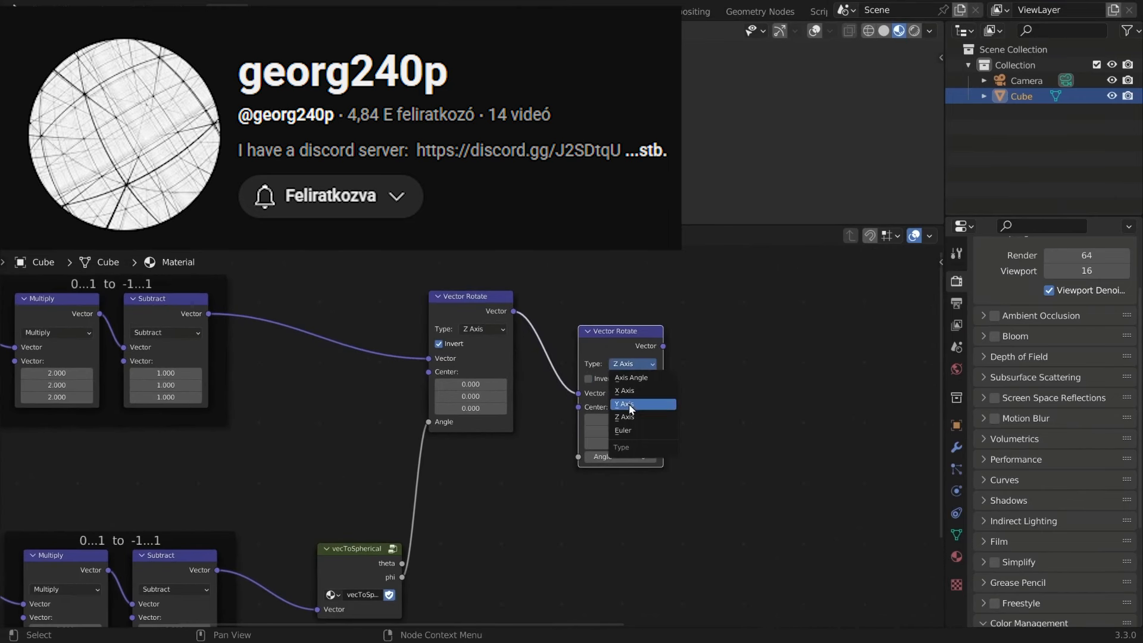
{"action": "left_click", "coordinate": [630, 408]}
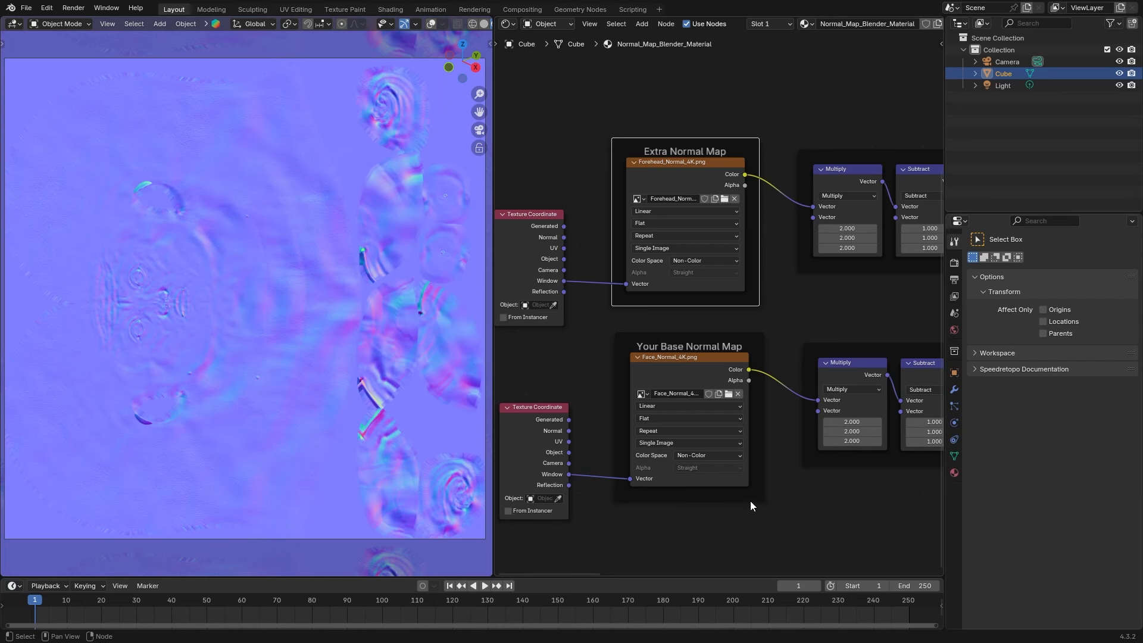
Review the Extra Normal Map and Your Base Normal Map textures and follow their node chain to the strength adjustment
{"action": "scroll", "coordinate": [694, 362], "scroll_direction": "up", "scroll_amount": 3}
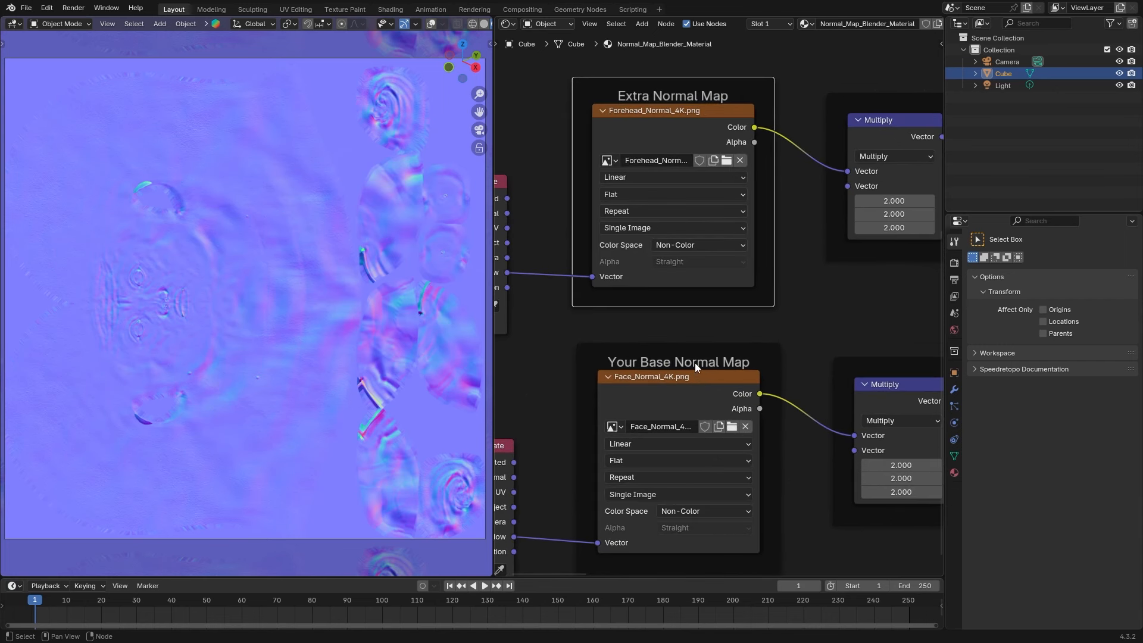
{"action": "left_click_drag", "start_coordinate": [683, 344], "coordinate": [681, 362]}
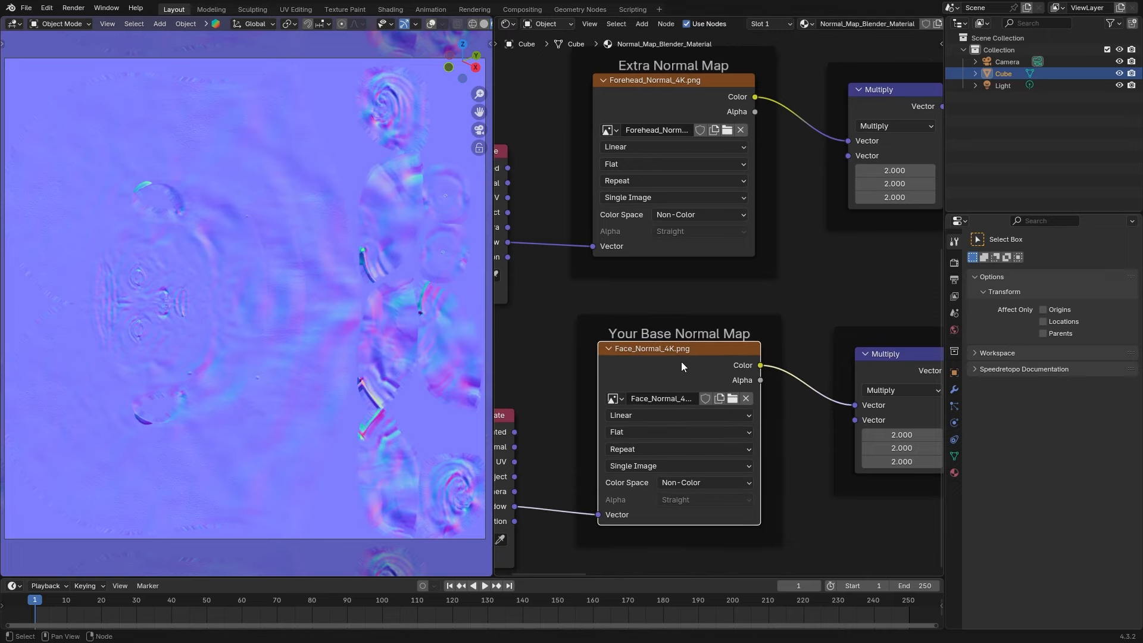
{"action": "left_click_drag", "start_coordinate": [669, 203], "coordinate": [669, 295]}
{"action": "scroll", "coordinate": [669, 296], "scroll_direction": "down", "scroll_amount": 7}
{"action": "middle_click_drag", "start_coordinate": [886, 341], "coordinate": [789, 402]}
{"action": "middle_click_drag", "start_coordinate": [850, 313], "coordinate": [699, 359]}
{"action": "scroll", "coordinate": [698, 359], "scroll_direction": "up", "scroll_amount": 3}
{"action": "middle_click_drag", "start_coordinate": [743, 205], "coordinate": [727, 240]}
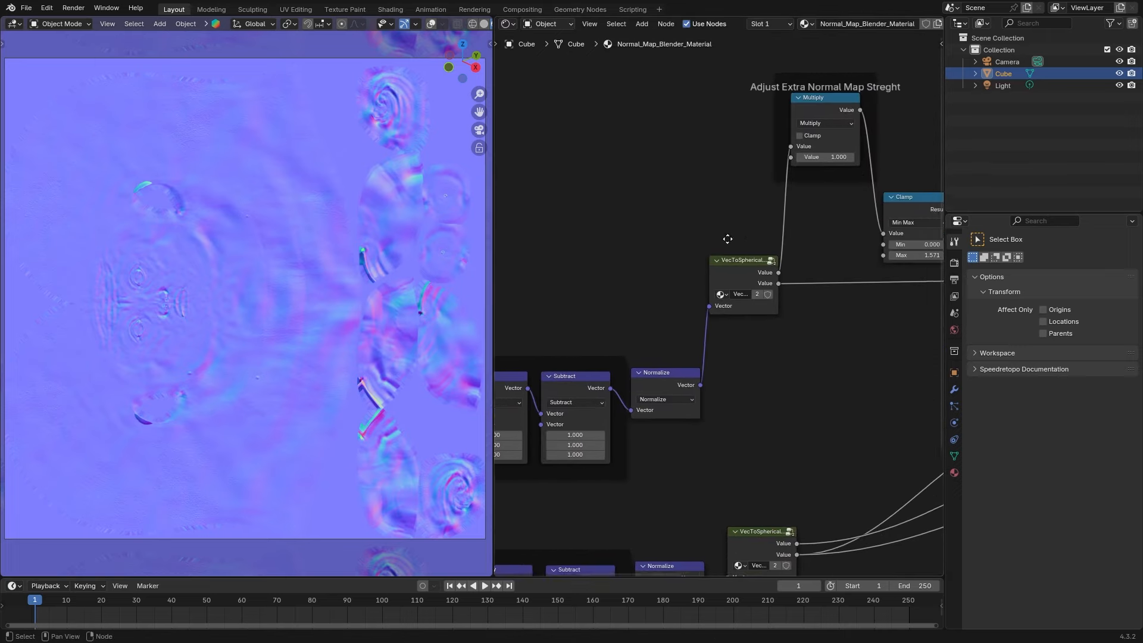
{"action": "middle_click_drag", "start_coordinate": [727, 240], "coordinate": [661, 336]}
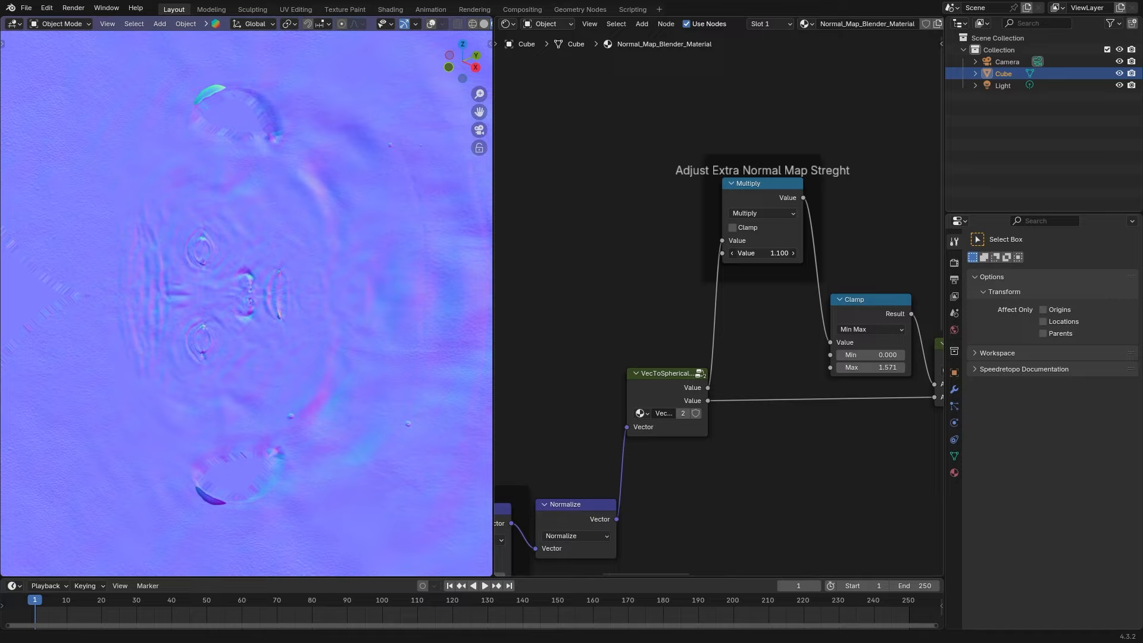
Try out the extra normal map strength multiplier, set it to 1, and render the blended normal map
{"action": "left_click_drag", "start_coordinate": [768, 253], "coordinate": [803, 253]}
{"action": "left_click", "coordinate": [759, 254]}
{"action": "type", "text": "1"}
{"action": "key", "text": "Return"}
{"action": "left_click", "coordinate": [74, 8]}
{"action": "left_click", "coordinate": [89, 21]}
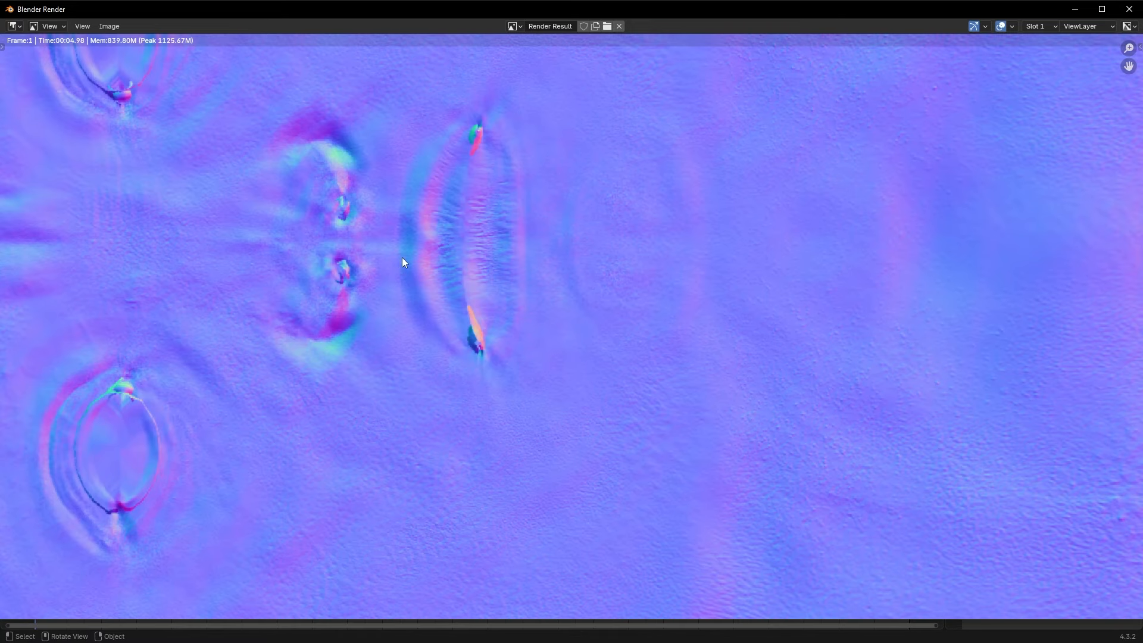
Examine the rendered normal map's forehead, eye, nose and mouth areas for correctly blended wrinkle detail
{"action": "middle_click_drag", "start_coordinate": [405, 260], "coordinate": [870, 303]}
{"action": "middle_click_drag", "start_coordinate": [555, 300], "coordinate": [648, 322]}
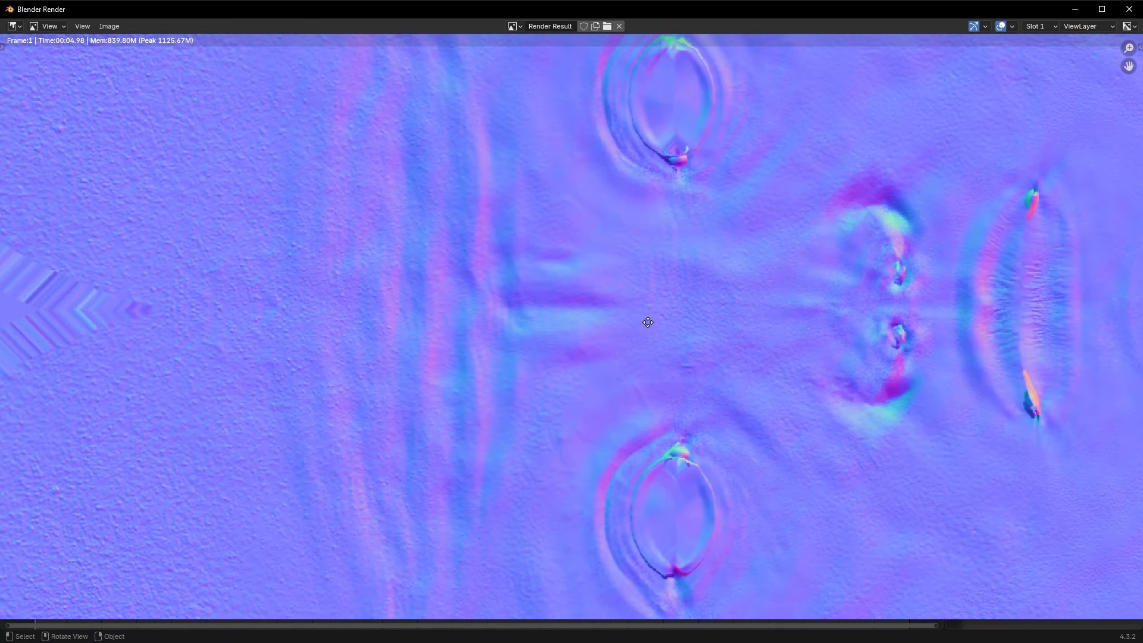
{"action": "scroll", "coordinate": [601, 314], "scroll_direction": "up", "scroll_amount": 2}
{"action": "scroll", "coordinate": [692, 331], "scroll_direction": "down", "scroll_amount": 1}
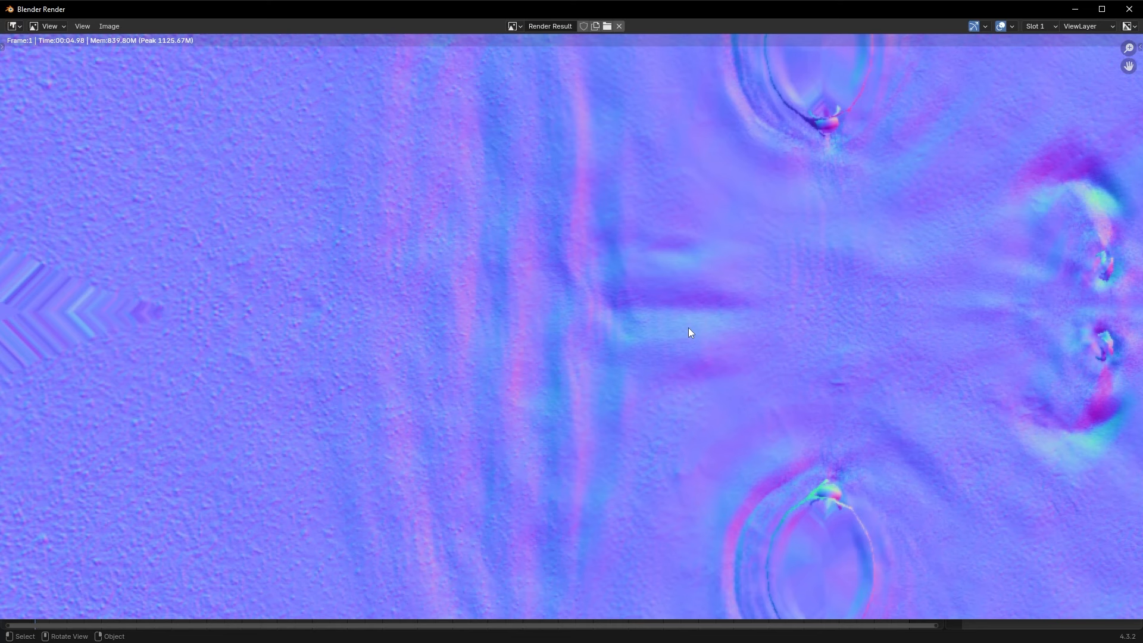
{"action": "scroll", "coordinate": [688, 327], "scroll_direction": "down", "scroll_amount": 3}
{"action": "middle_click_drag", "start_coordinate": [690, 301], "coordinate": [624, 206]}
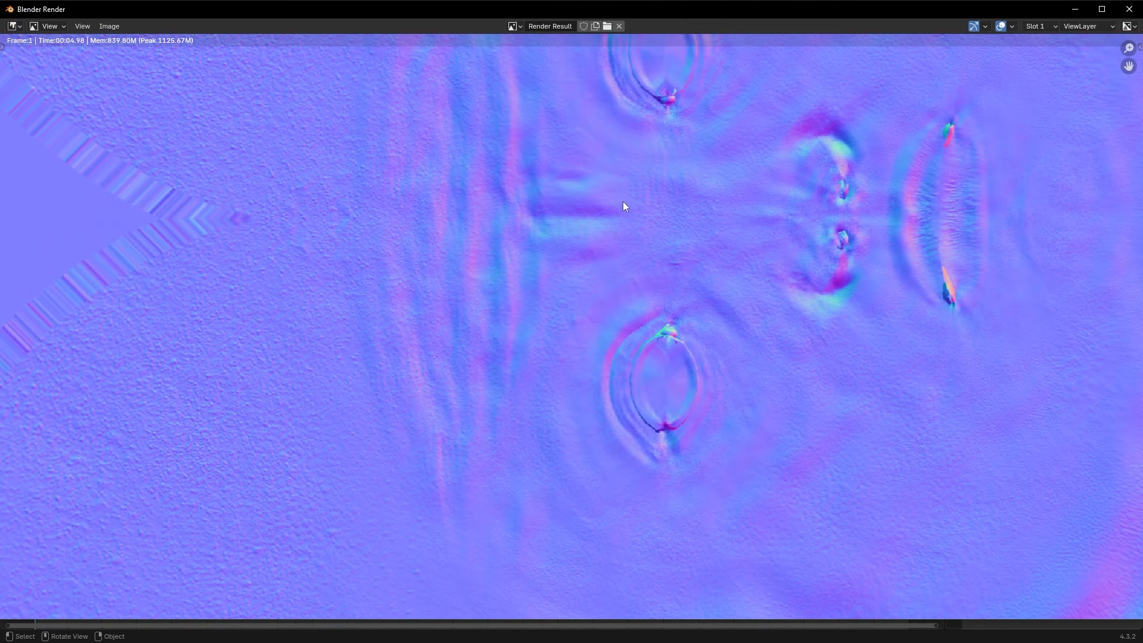
{"action": "scroll", "coordinate": [624, 206], "scroll_direction": "down", "scroll_amount": 3}
{"action": "middle_click_drag", "start_coordinate": [616, 194], "coordinate": [837, 212]}
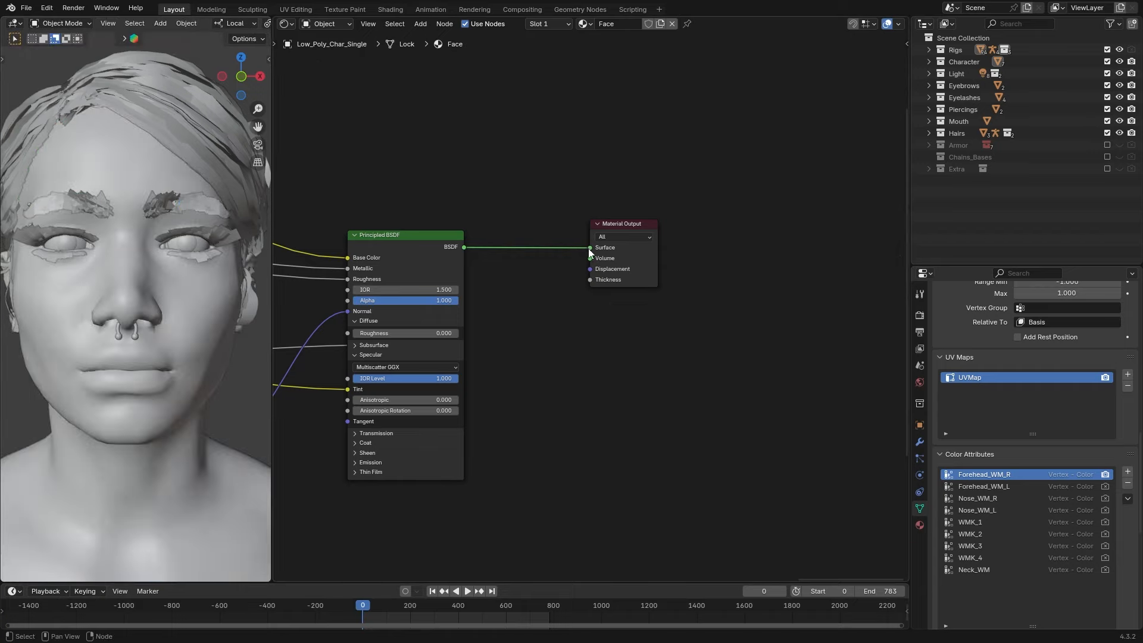
Disconnect the Principled BSDF from the Material Output and add a Color Attribute and a Diffuse BSDF node between them
{"action": "left_click_drag", "start_coordinate": [590, 253], "coordinate": [554, 255]}
{"action": "left_click", "coordinate": [507, 271]}
{"action": "key", "text": "shift+a"}
{"action": "type", "text": "dif"}
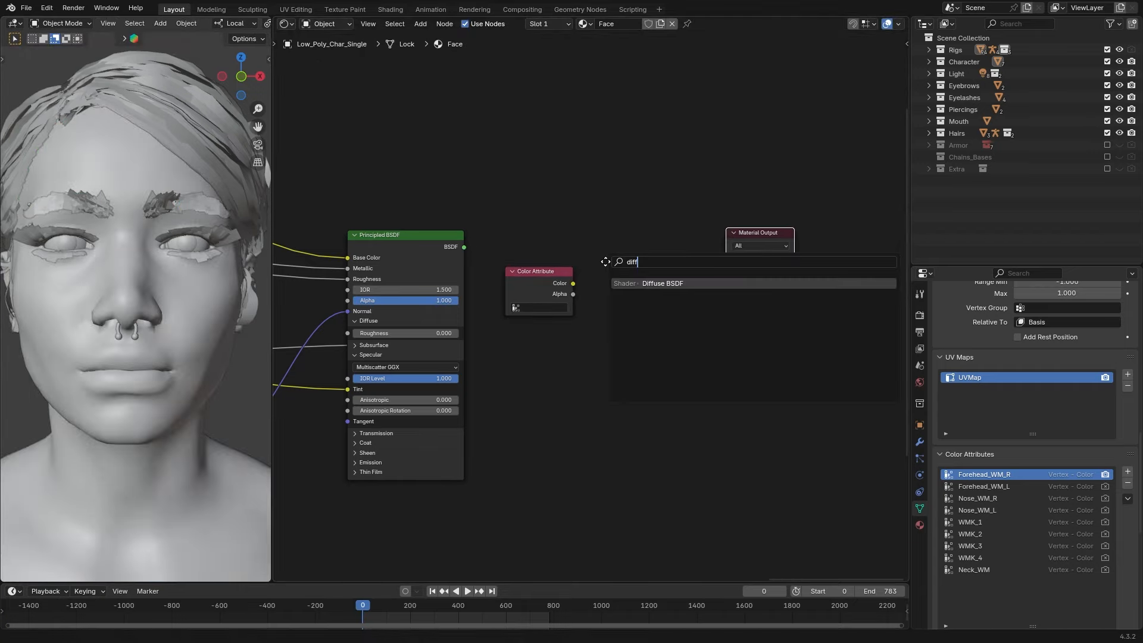
{"action": "key", "text": "Return"}
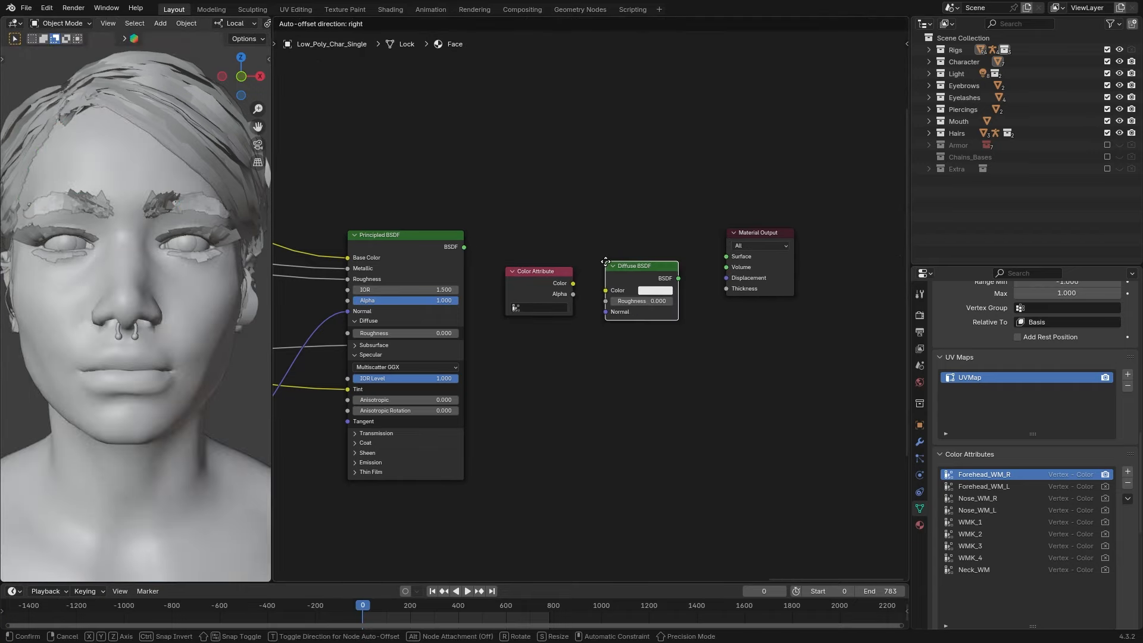
{"action": "left_click", "coordinate": [606, 266]}
Connect the Color Attribute through the Diffuse BSDF to the material's Surface and choose the Forehead_WM_R attribute
{"action": "left_click_drag", "start_coordinate": [572, 284], "coordinate": [605, 291]}
{"action": "left_click_drag", "start_coordinate": [677, 277], "coordinate": [726, 256]}
{"action": "left_click", "coordinate": [539, 308]}
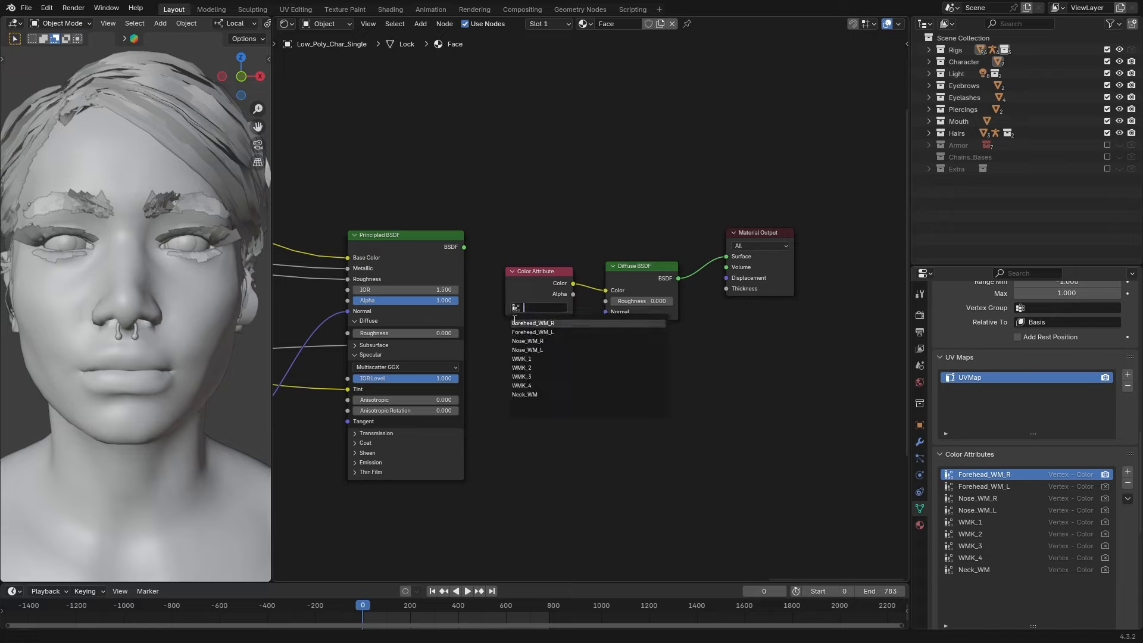
{"action": "left_click", "coordinate": [566, 324]}
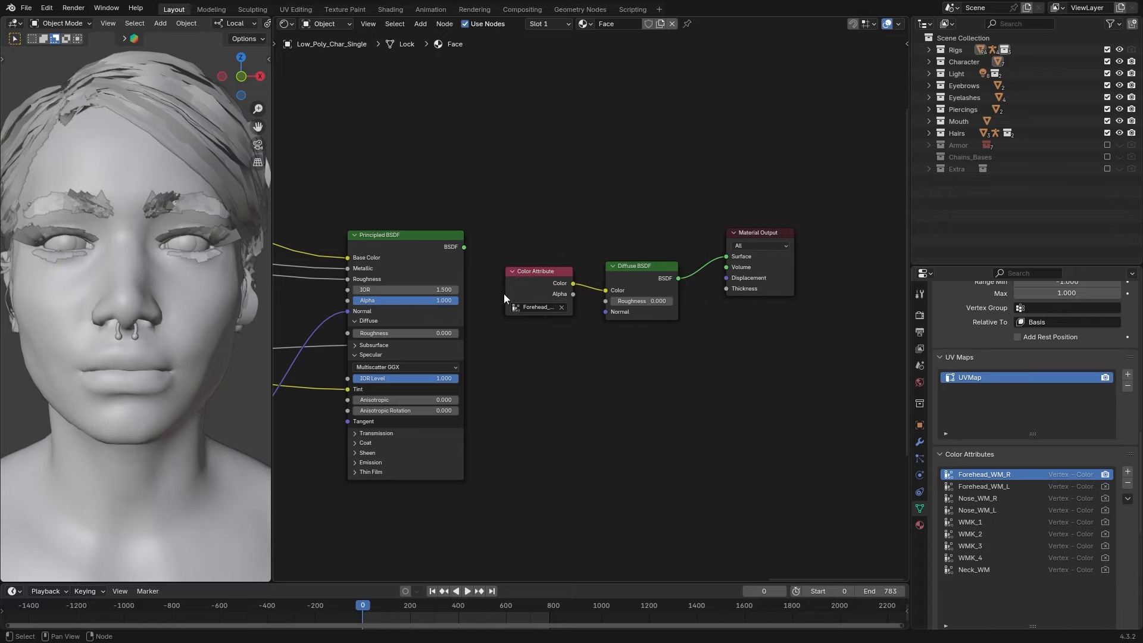
Widen the Color Attribute node, turn off baking from multires, and set the Cycles bake type to Diffuse
{"action": "left_click_drag", "start_coordinate": [505, 299], "coordinate": [477, 298]}
{"action": "left_click", "coordinate": [919, 314]}
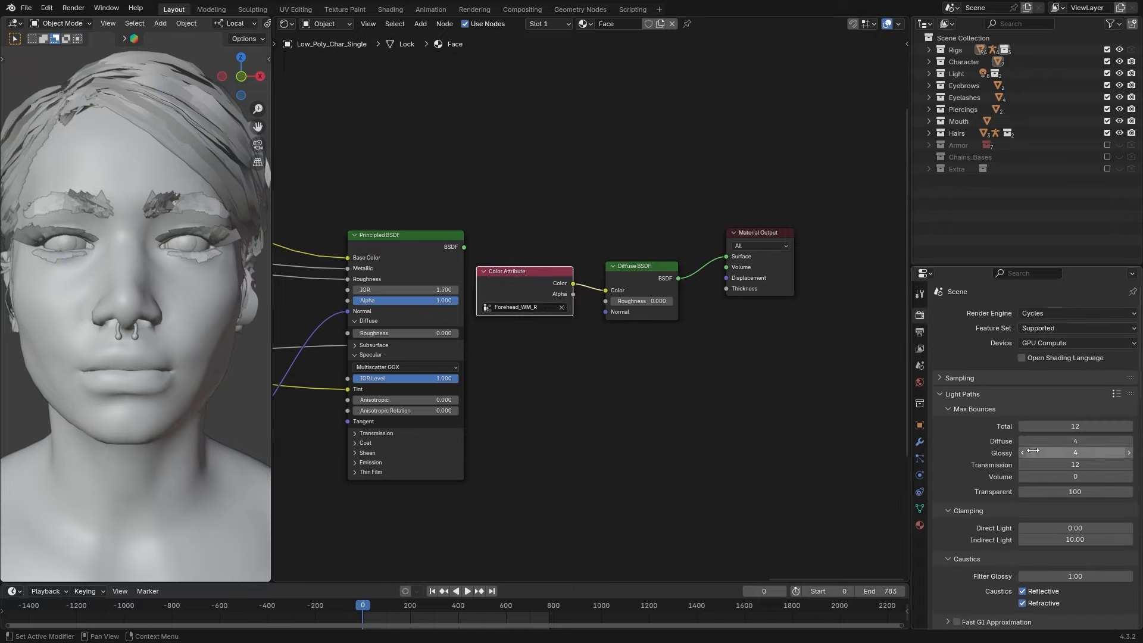
{"action": "scroll", "coordinate": [1041, 451], "scroll_direction": "down", "scroll_amount": 15}
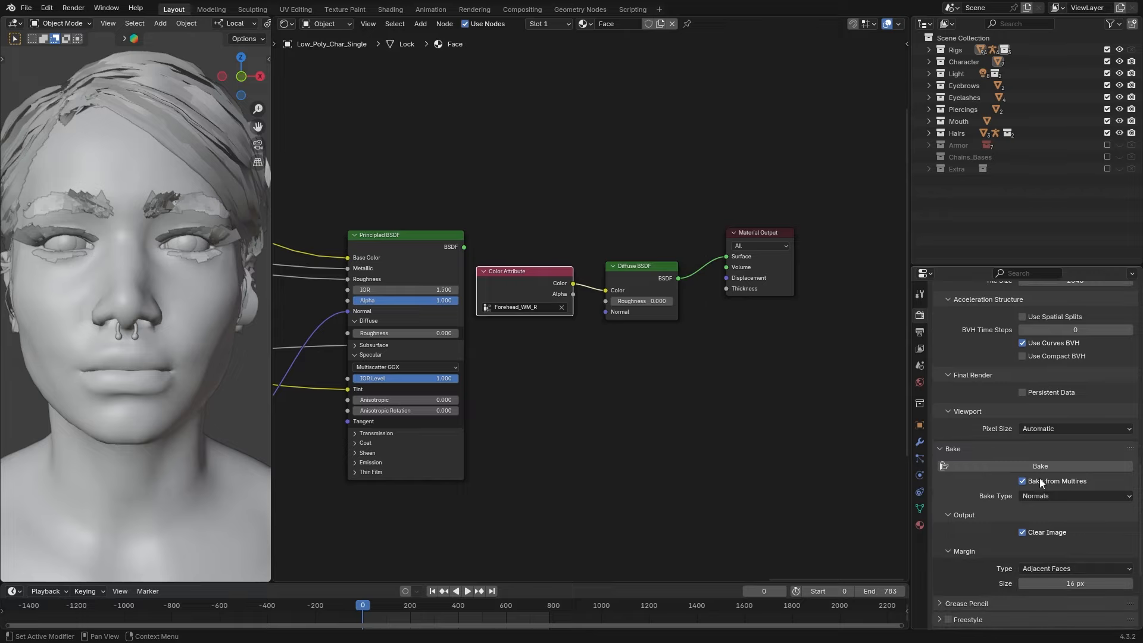
{"action": "left_click", "coordinate": [1039, 480]}
{"action": "left_click", "coordinate": [1065, 495]}
{"action": "left_click", "coordinate": [1051, 457]}
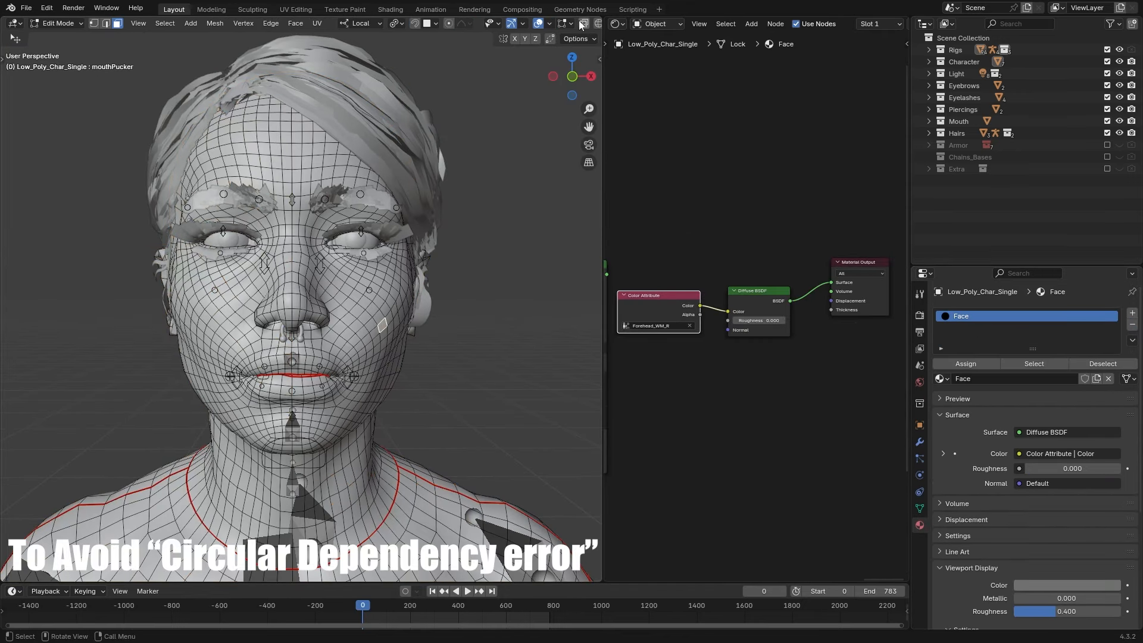
Separate the linked face, ear and neck mesh parts from the character into their own object and return to Object Mode with solid shading
{"action": "key", "text": "shift+z"}
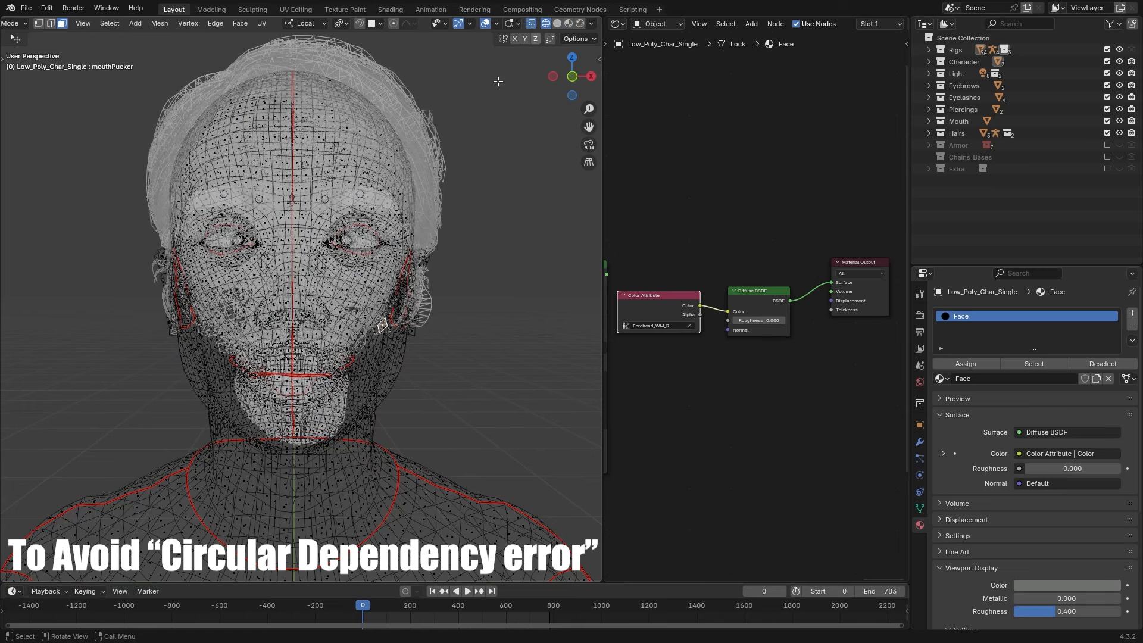
{"action": "key", "text": "l"}
{"action": "key", "text": "l"}
{"action": "key", "text": "l"}
{"action": "key", "text": "l"}
{"action": "key", "text": "l"}
{"action": "key", "text": "l"}
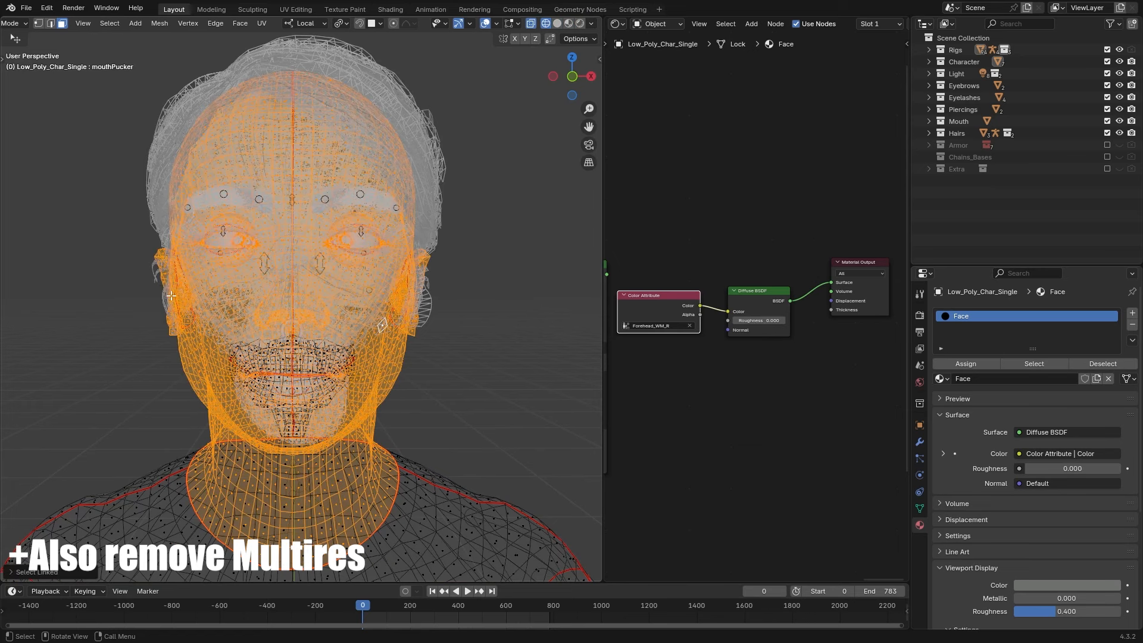
{"action": "key", "text": "l"}
{"action": "key", "text": "l"}
{"action": "key", "text": "p"}
{"action": "left_click", "coordinate": [358, 268]}
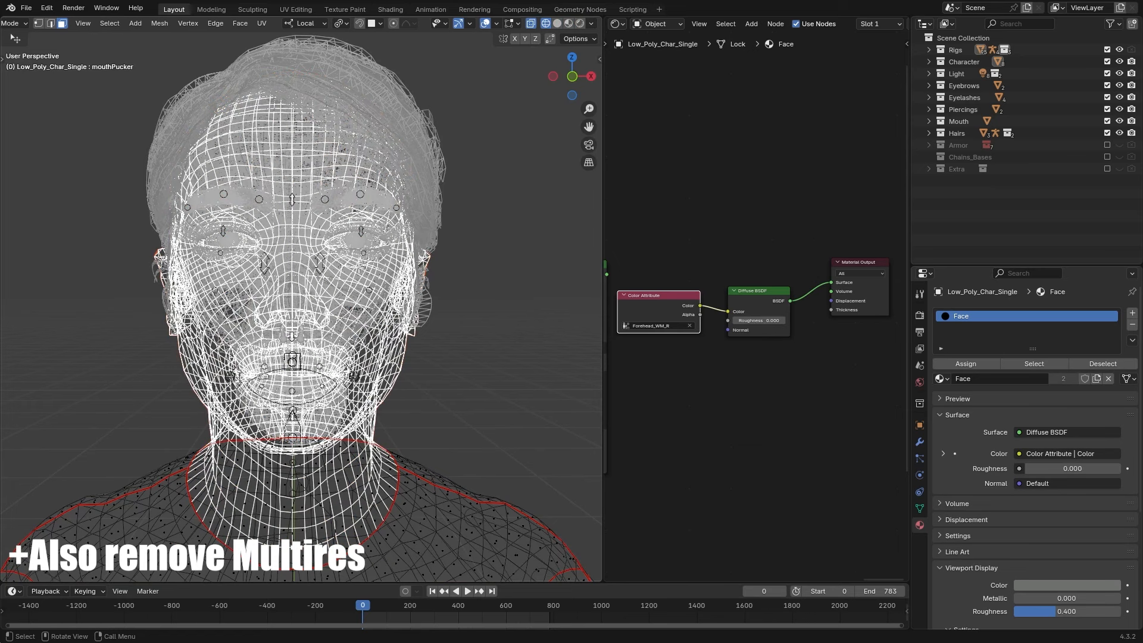
{"action": "left_click", "coordinate": [17, 27]}
{"action": "left_click", "coordinate": [33, 37]}
{"action": "left_click", "coordinate": [557, 23]}
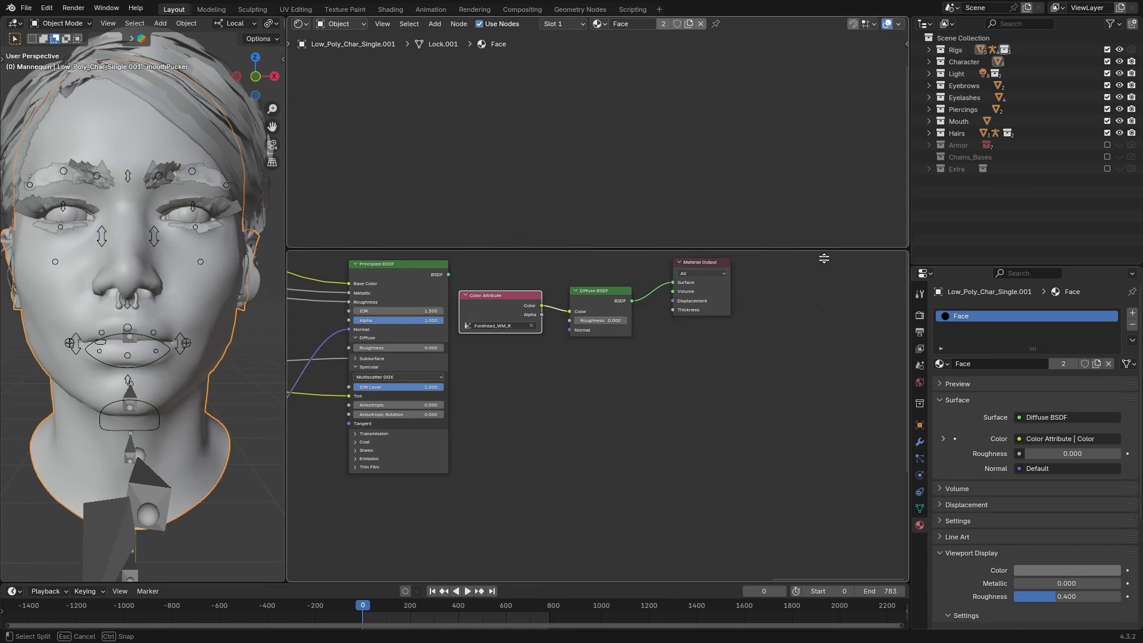
Split the node editor area horizontally and switch the upper half to an Image Editor
{"action": "left_click_drag", "start_coordinate": [904, 37], "coordinate": [814, 319]}
{"action": "left_click", "coordinate": [814, 318]}
{"action": "left_click", "coordinate": [301, 24]}
{"action": "left_click", "coordinate": [381, 79]}
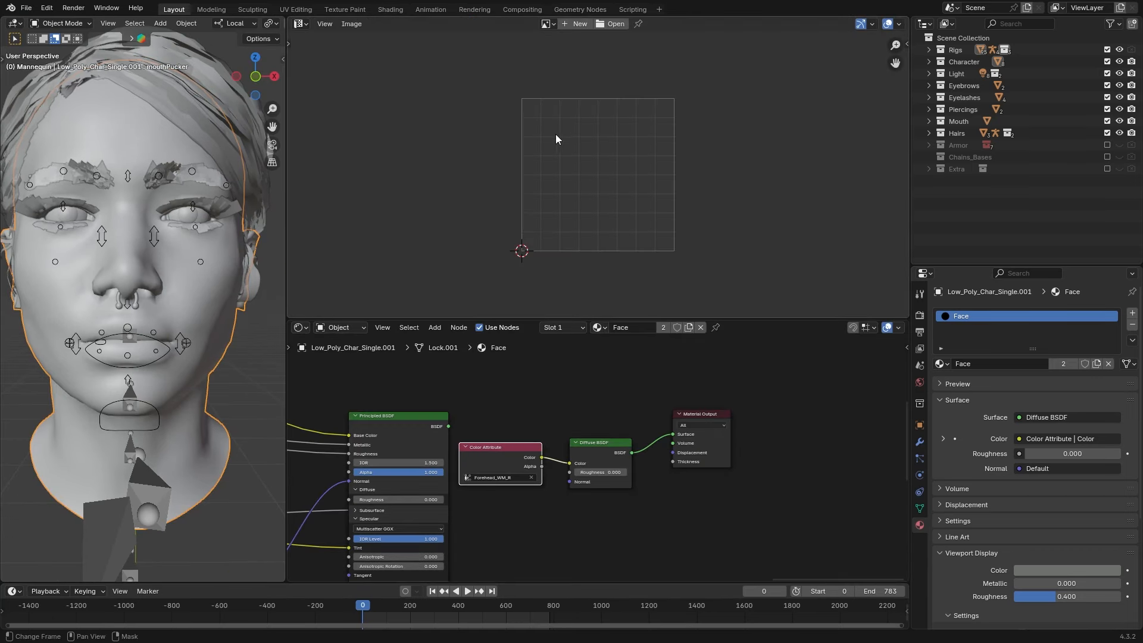
Start a new image and set both its width and height to 2048 px
{"action": "left_click", "coordinate": [572, 26]}
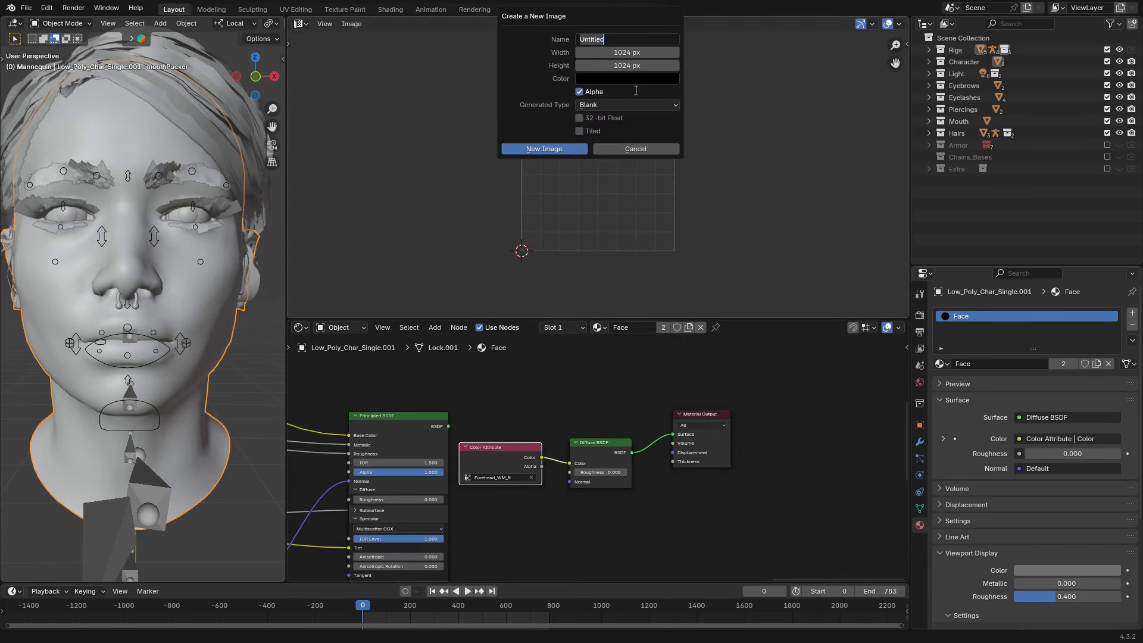
{"action": "left_click", "coordinate": [635, 54]}
{"action": "type", "text": "*"}
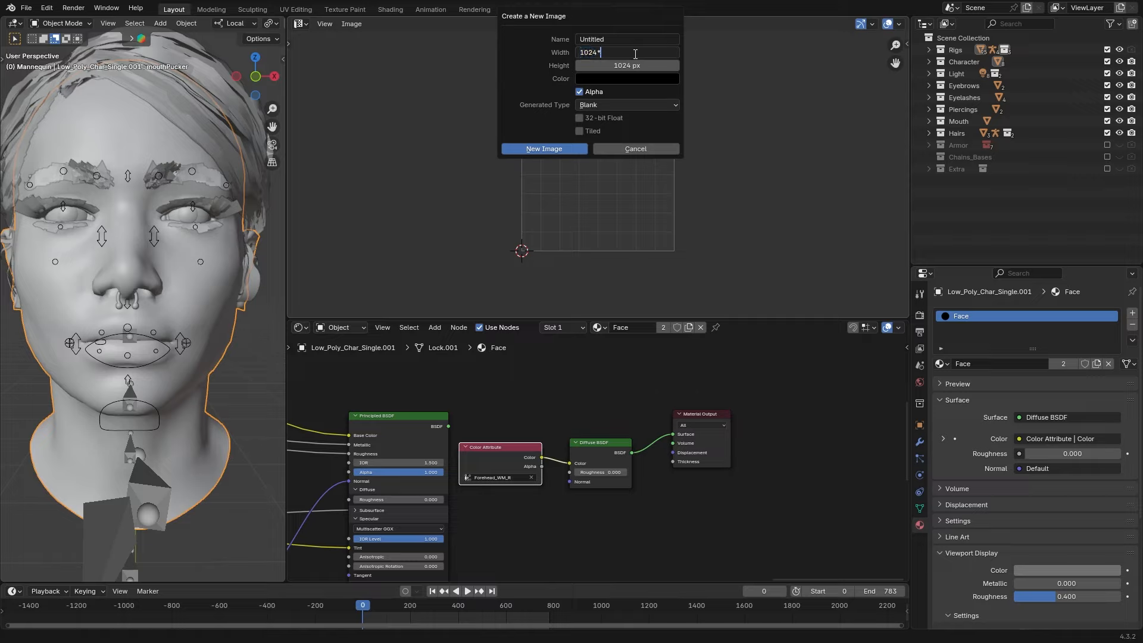
{"action": "type", "text": "2"}
{"action": "key", "text": "Return"}
{"action": "left_click", "coordinate": [644, 63]}
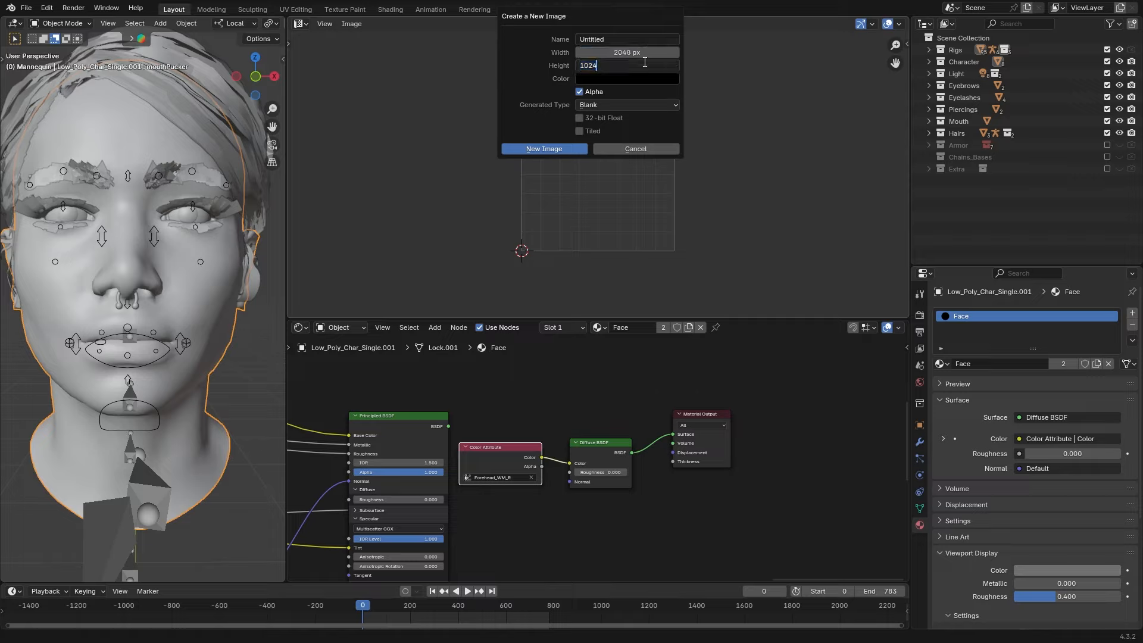
{"action": "type", "text": "*2"}
{"action": "key", "text": "Return"}
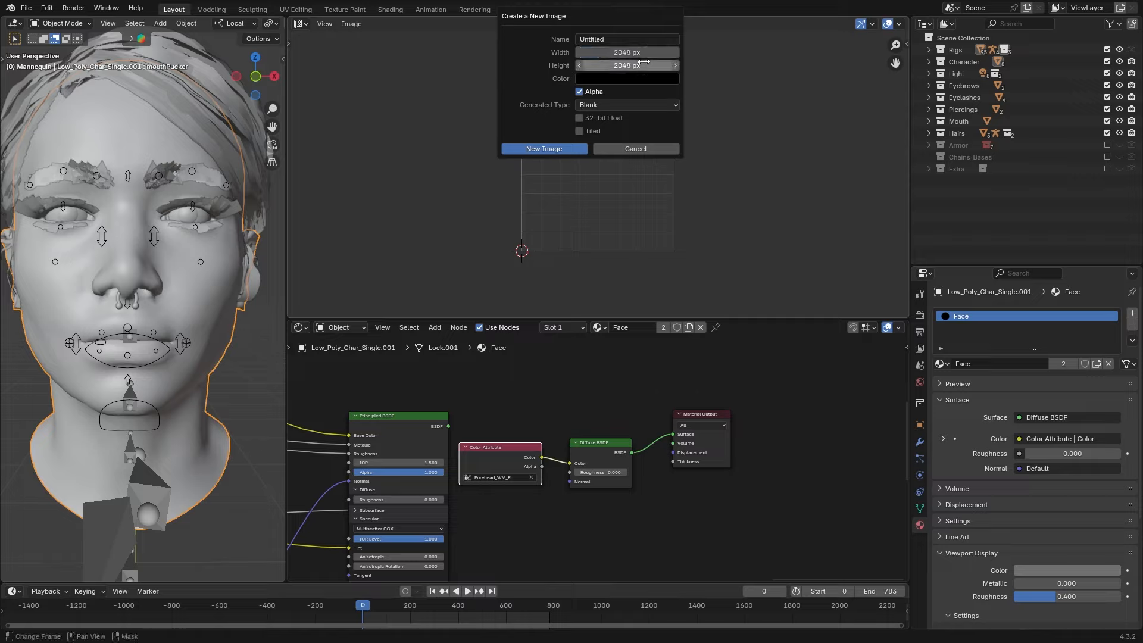
Name the new image Forehead_WM_R and create it
{"action": "left_click", "coordinate": [628, 40]}
{"action": "type", "text": "Forehead_W"}
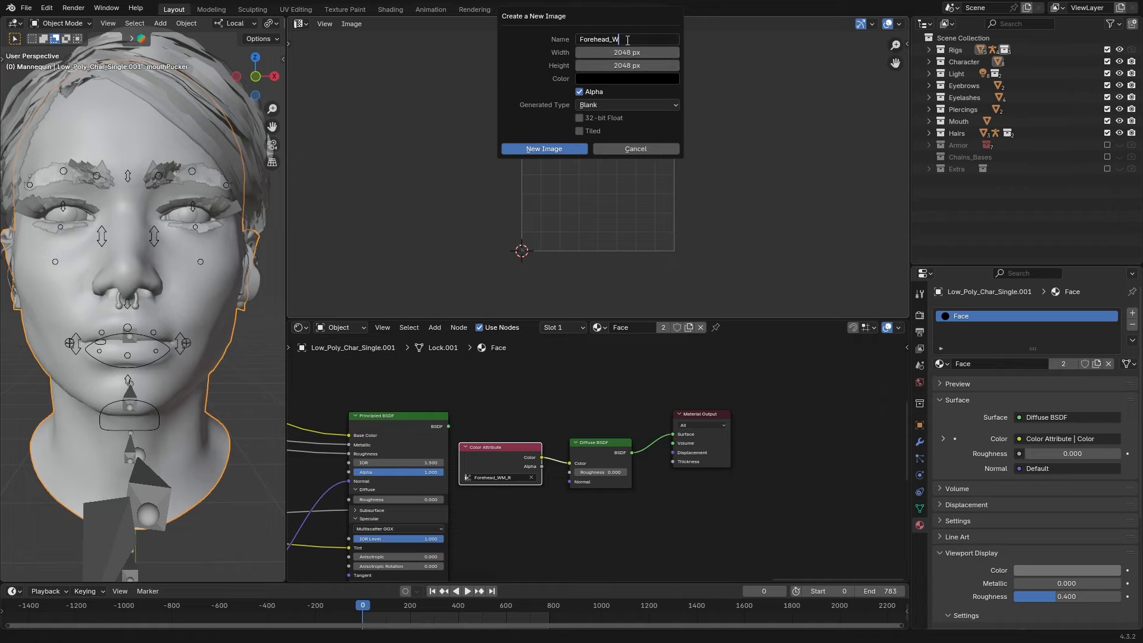
{"action": "type", "text": "M_R"}
{"action": "left_click", "coordinate": [531, 150]}
{"action": "scroll", "coordinate": [583, 167], "scroll_direction": "down", "scroll_amount": 3}
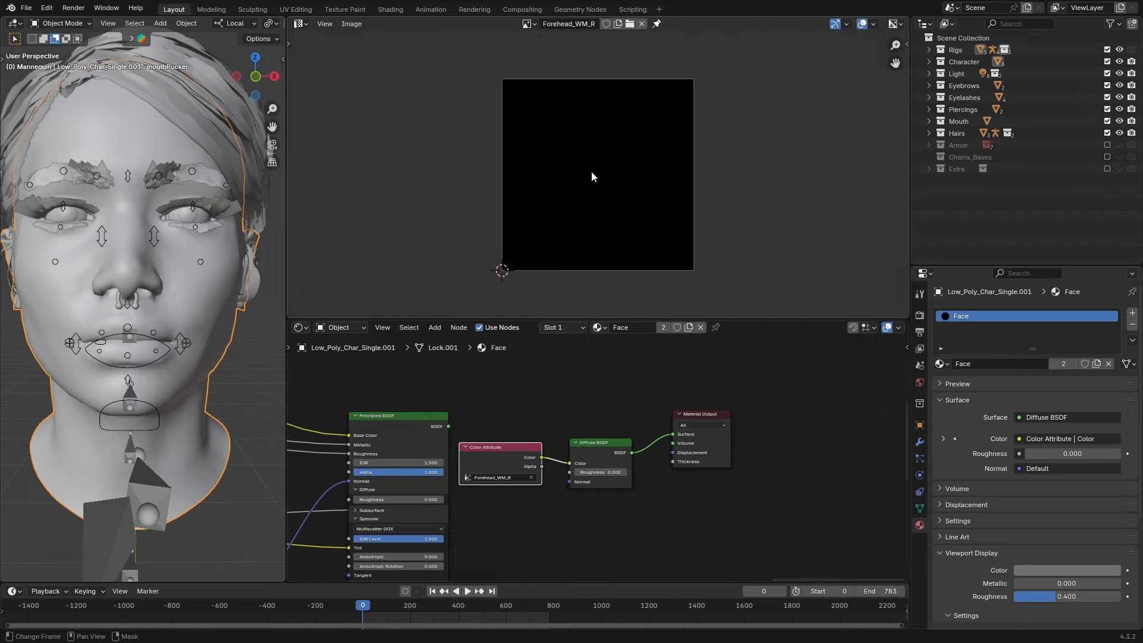
Add an image texture node holding Forehead_WM_R to the Face material and bake the forehead mask into it
{"action": "key", "text": "shift+a"}
{"action": "left_click", "coordinate": [616, 410]}
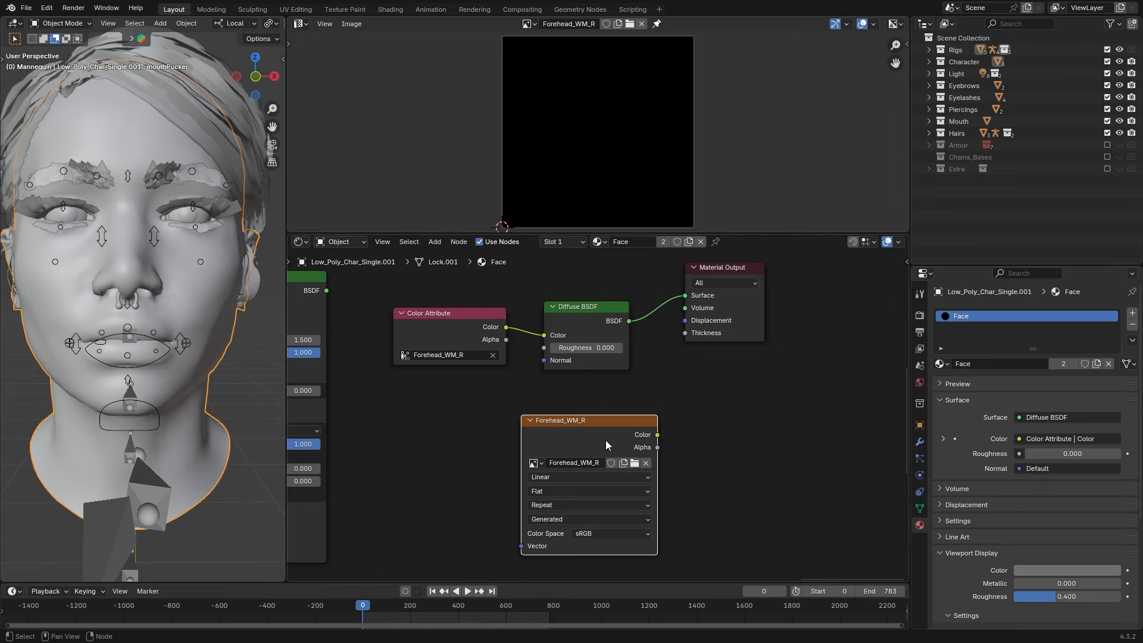
{"action": "left_click", "coordinate": [1051, 490]}
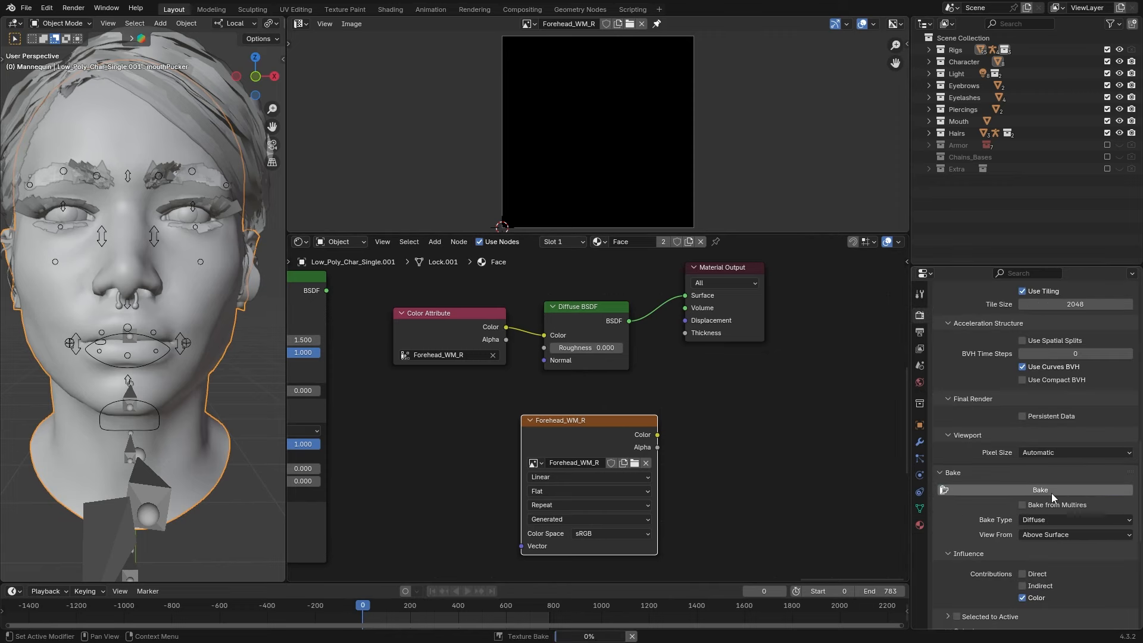
Save the baked mask as Forehead_WM_R.png in the Masks folder
{"action": "left_click", "coordinate": [357, 25]}
{"action": "left_click", "coordinate": [369, 157]}
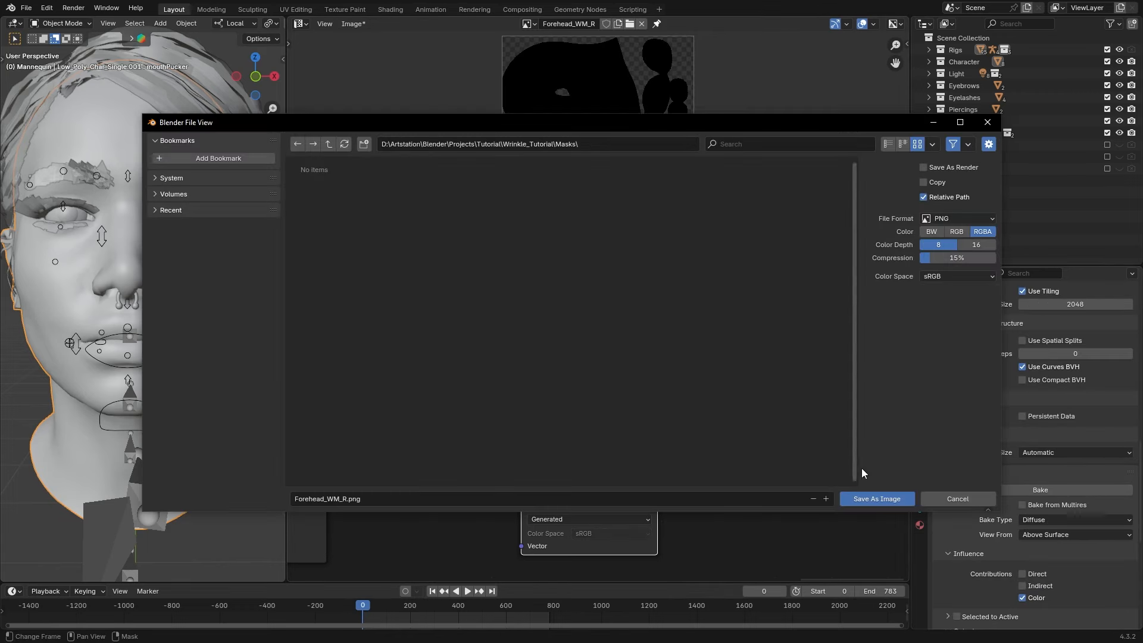
{"action": "left_click", "coordinate": [881, 498]}
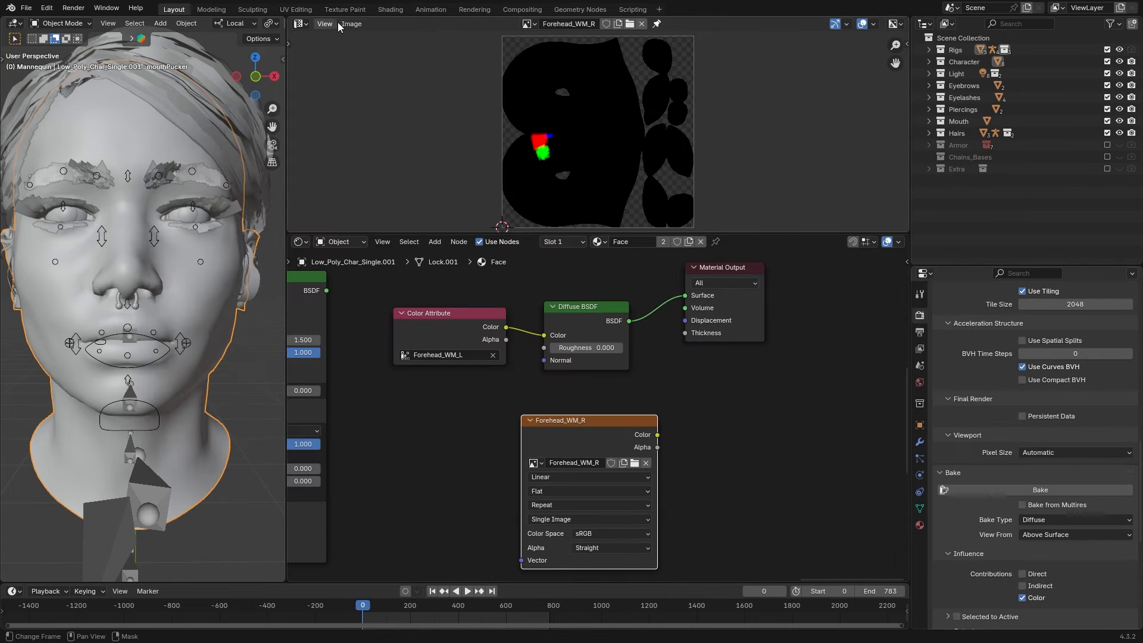
Start a new image for the left forehead mask and enter its name
{"action": "key", "text": "alt+n"}
{"action": "left_click", "coordinate": [408, 41]}
{"action": "type", "text": "Forhe"}
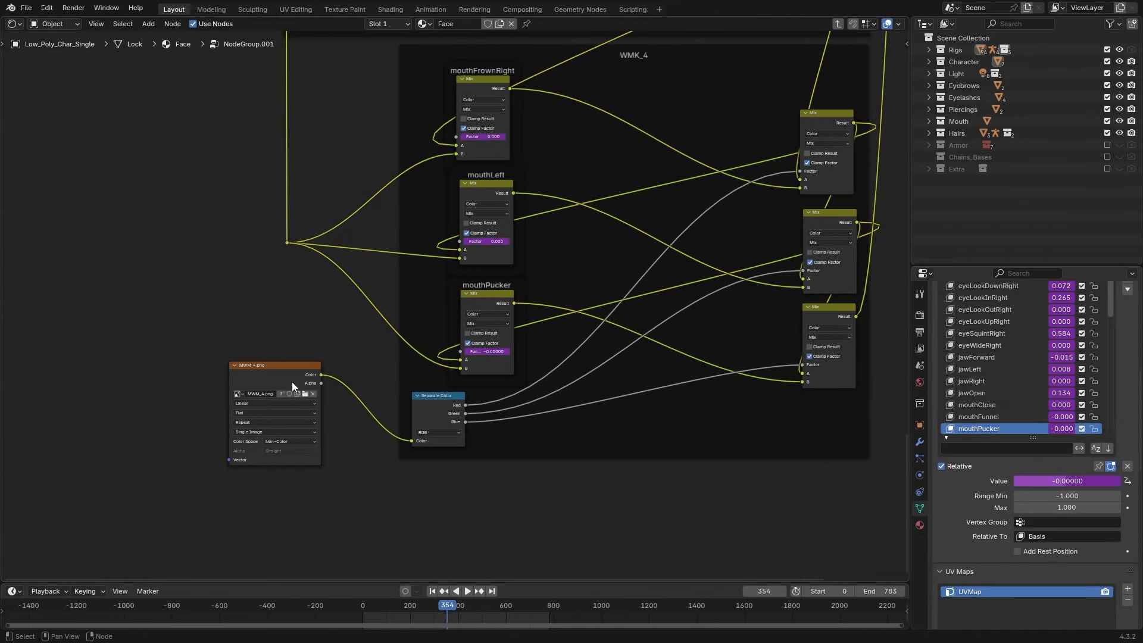
Move the MWM_4.png image texture node into the WMK_4 frame beside its Separate Color node
{"action": "left_click_drag", "start_coordinate": [291, 385], "coordinate": [342, 379]}
{"action": "scroll", "coordinate": [488, 337], "scroll_direction": "down", "scroll_amount": 6}
{"action": "middle_click_drag", "start_coordinate": [492, 341], "coordinate": [439, 442]}
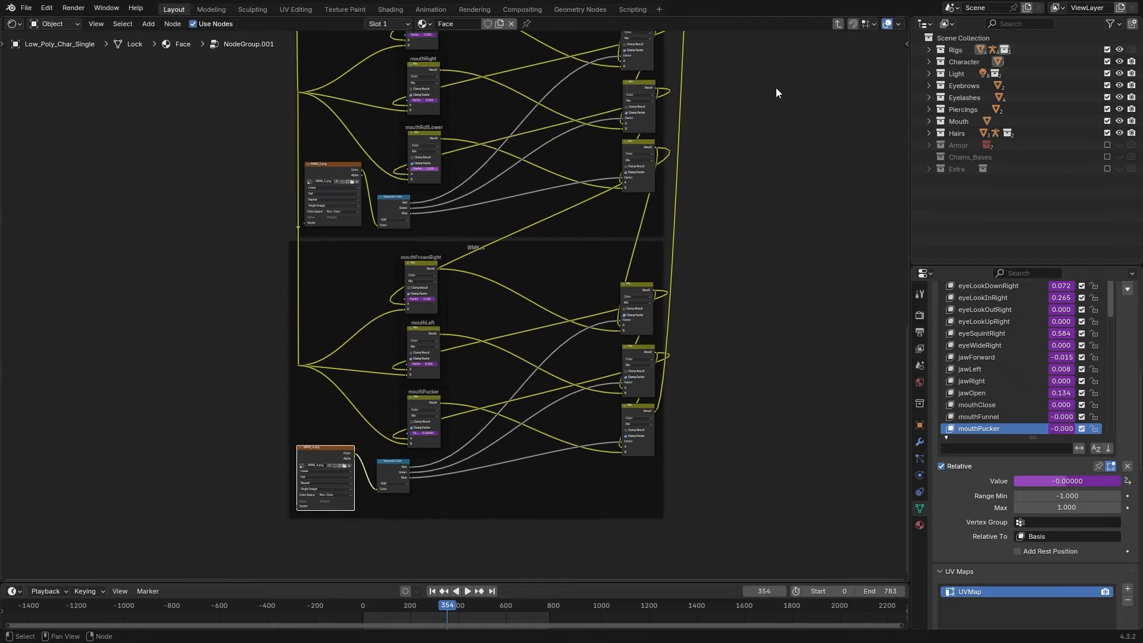
Leave the mouth wrinkle node group and open the neck wrinkle group at its Neck_WM mask nodes
{"action": "left_click", "coordinate": [838, 26]}
{"action": "middle_click_drag", "start_coordinate": [604, 338], "coordinate": [637, 276]}
{"action": "scroll", "coordinate": [528, 249], "scroll_direction": "up", "scroll_amount": 8}
{"action": "left_click", "coordinate": [586, 202]}
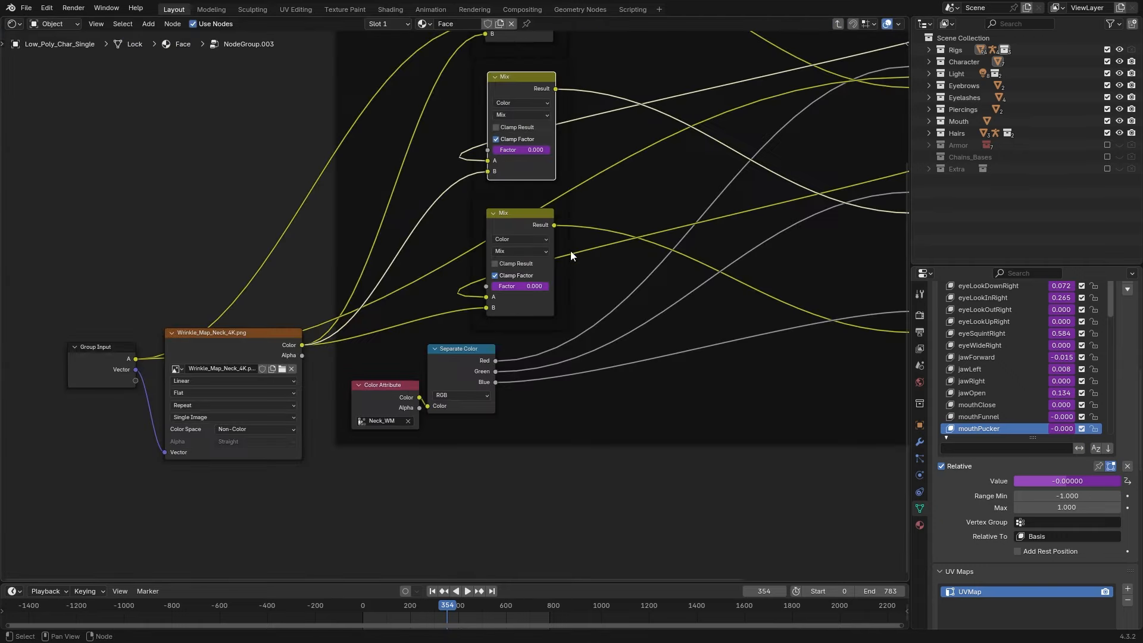
Add an Image Texture node inside the Neck_WM wrinkle node group
{"action": "key", "text": "Home"}
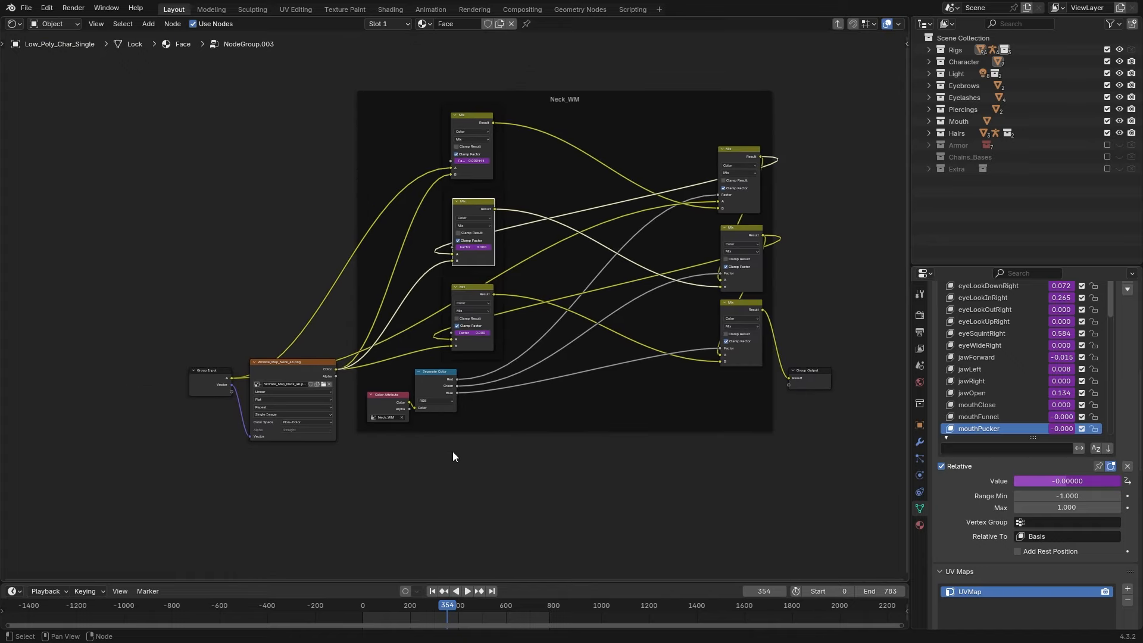
{"action": "key", "text": "shift+a"}
{"action": "type", "text": "ima"}
{"action": "key", "text": "Return"}
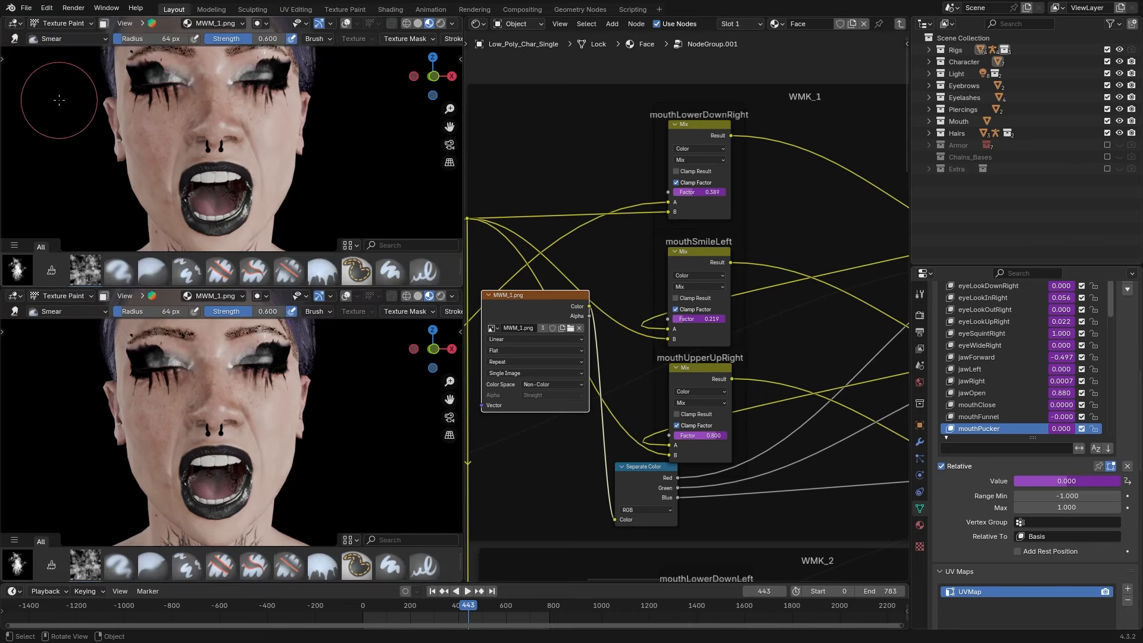
Switch the texture paint slots to Single Image mode and choose MWM_1.png as the image to paint
{"action": "left_click", "coordinate": [216, 24]}
{"action": "left_click", "coordinate": [248, 47]}
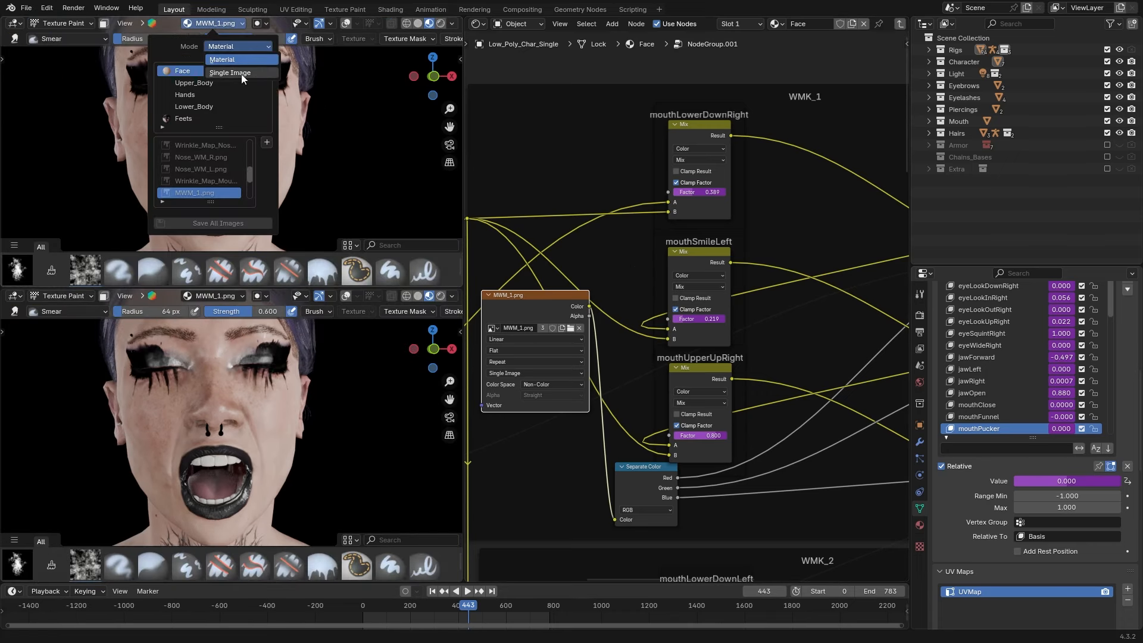
{"action": "left_click", "coordinate": [241, 74]}
{"action": "left_click", "coordinate": [163, 68]}
{"action": "type", "text": "mwm"}
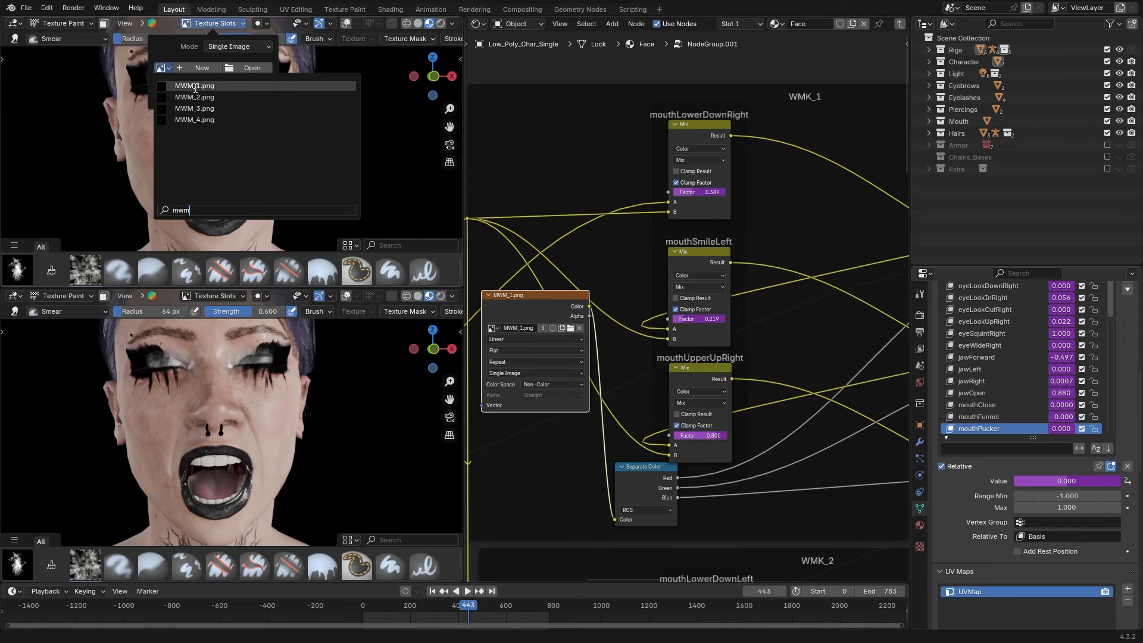
{"action": "left_click", "coordinate": [194, 88]}
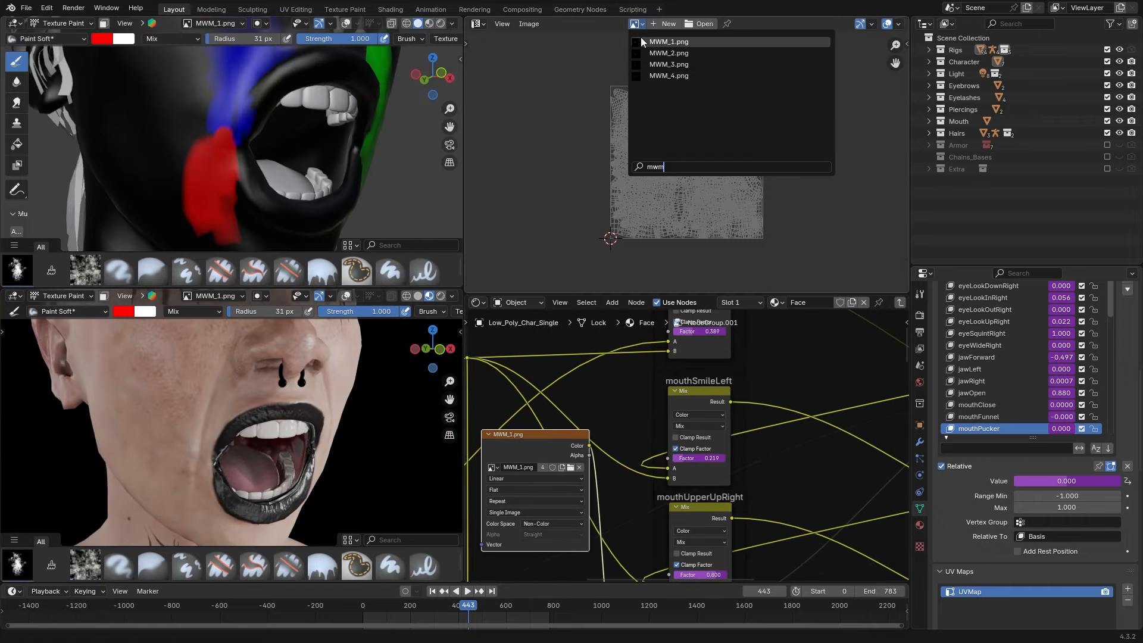
Display the MWM_1.png mask in the Image Editor and bring up its image commands
{"action": "left_click", "coordinate": [644, 41]}
{"action": "scroll", "coordinate": [683, 149], "scroll_direction": "down", "scroll_amount": 4}
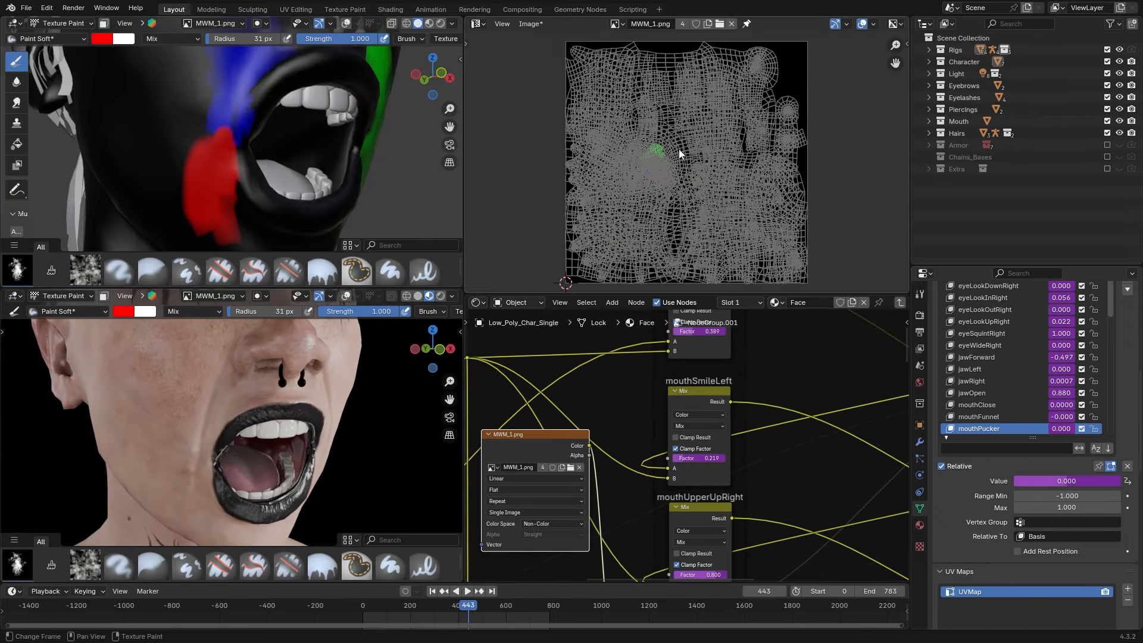
{"action": "scroll", "coordinate": [678, 148], "scroll_direction": "up", "scroll_amount": 2}
{"action": "left_click", "coordinate": [533, 25]}
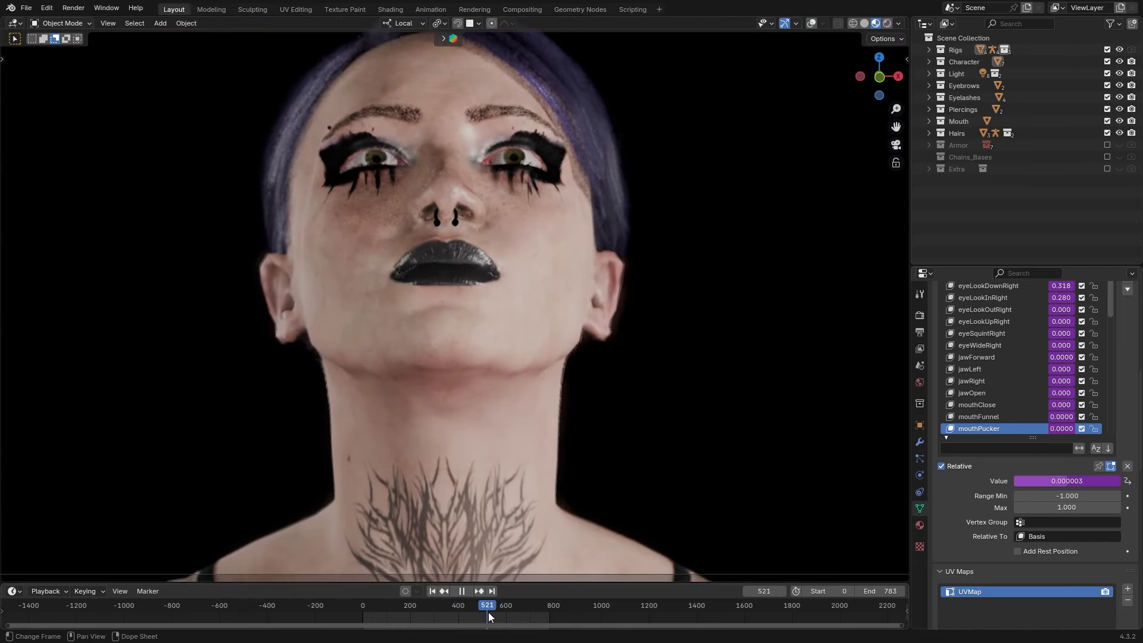
Play back the facial animation and scrub back to about frame 354 to review the wrinkles
{"action": "key", "text": "space"}
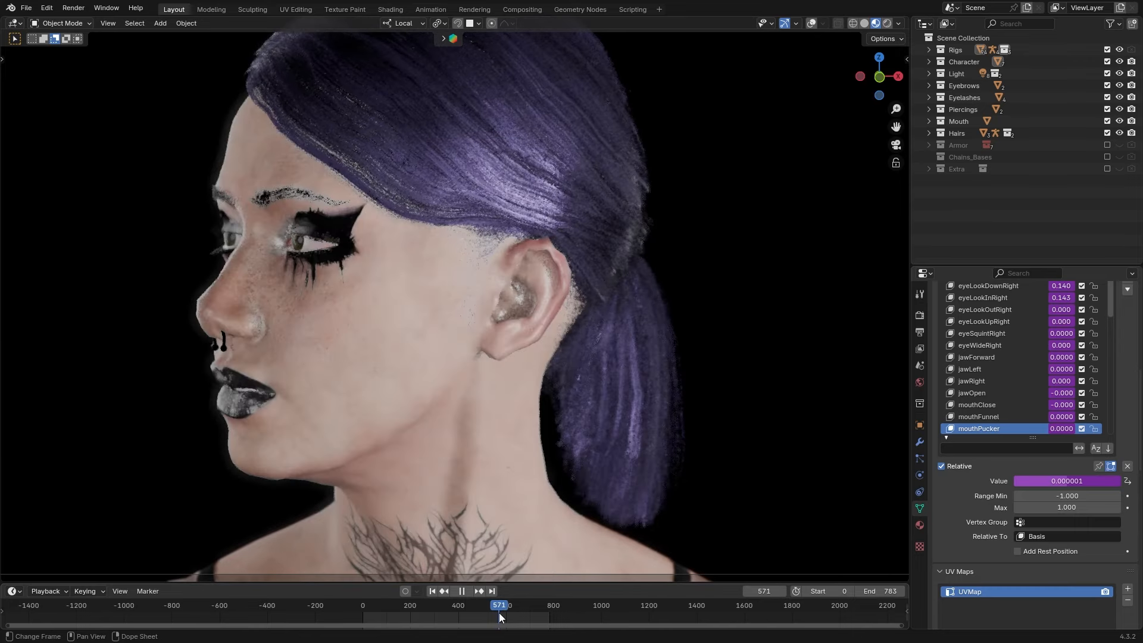
{"action": "key", "text": "space"}
{"action": "left_click_drag", "start_coordinate": [502, 613], "coordinate": [447, 608]}
{"action": "key", "text": "space"}
{"action": "key", "text": "KP_0"}
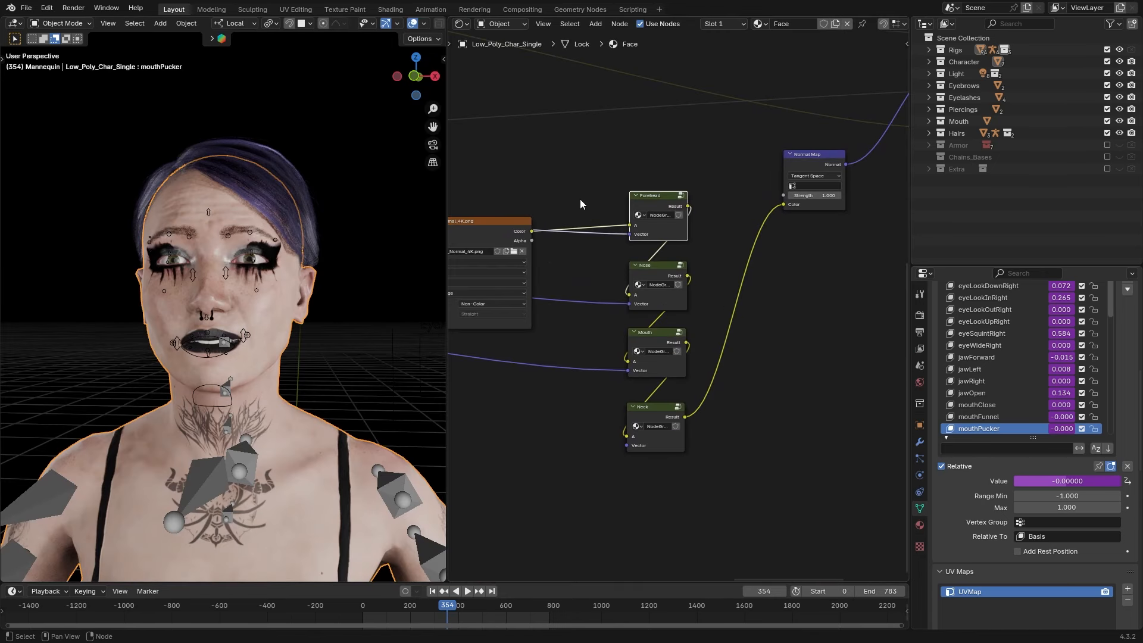
Inspect the nodes inside the Forehead group and return to the Face material's main node tree
{"action": "key", "text": "Tab"}
{"action": "left_click_drag", "start_coordinate": [585, 292], "coordinate": [589, 297]}
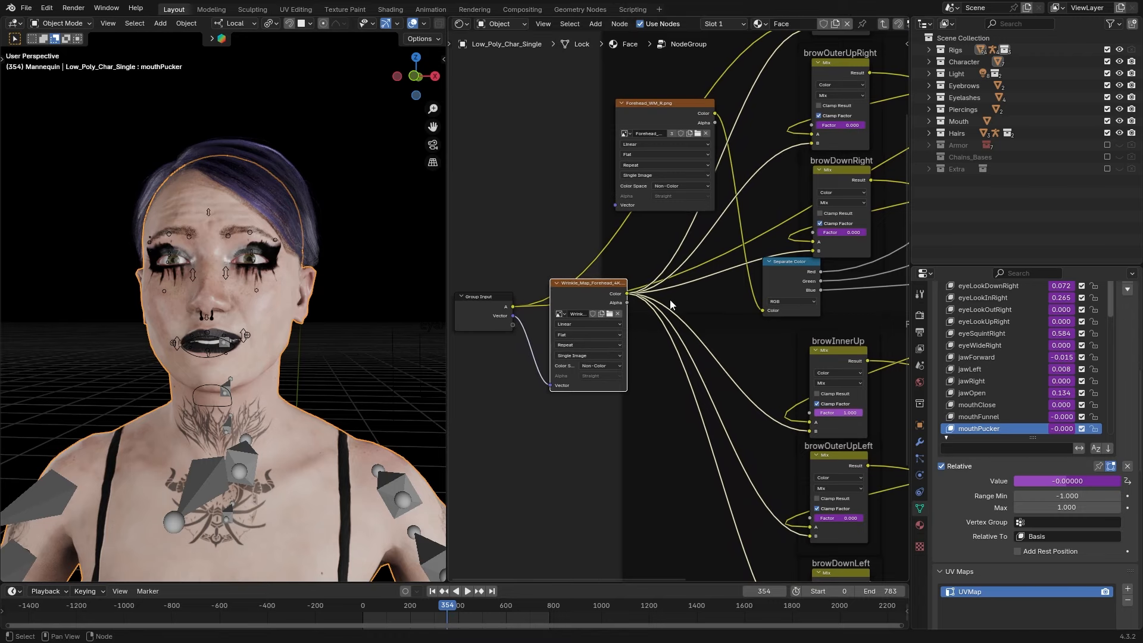
{"action": "key", "text": "Tab"}
{"action": "mouse_move", "coordinate": [656, 188]}
{"action": "left_mouse_down"}
{"action": "mouse_move", "coordinate": [653, 203]}
{"action": "mouse_move", "coordinate": [652, 188]}
{"action": "left_mouse_up"}
{"action": "left_click", "coordinate": [679, 176]}
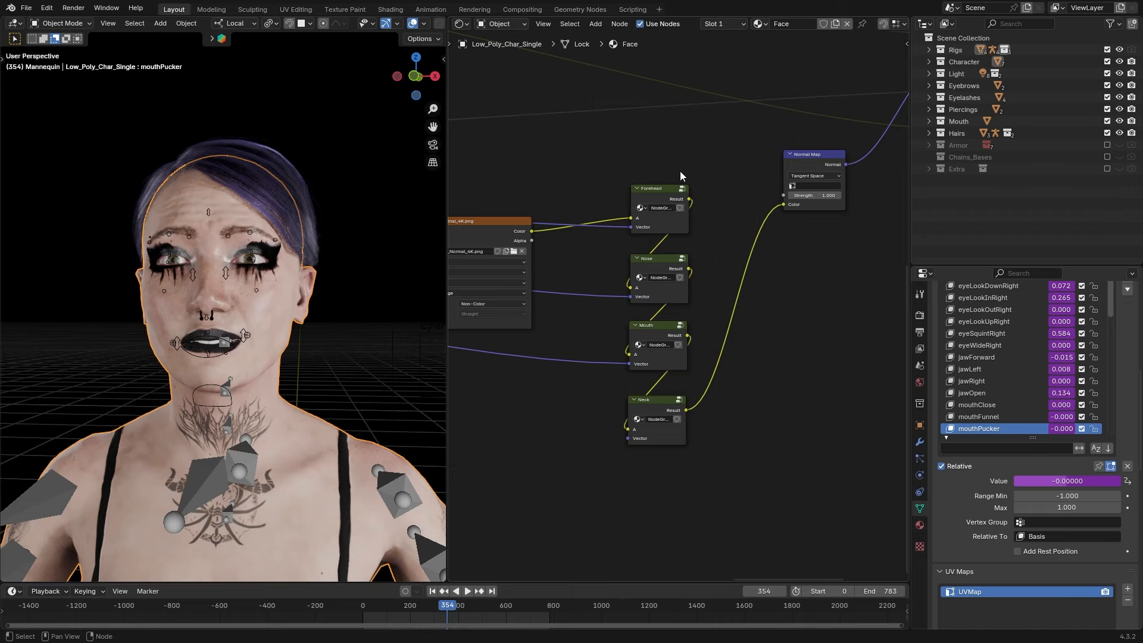
Route the Normal Map through the Bump node's Normal input and into the Principled BSDF's Normal input
{"action": "left_click_drag", "start_coordinate": [881, 239], "coordinate": [869, 256]}
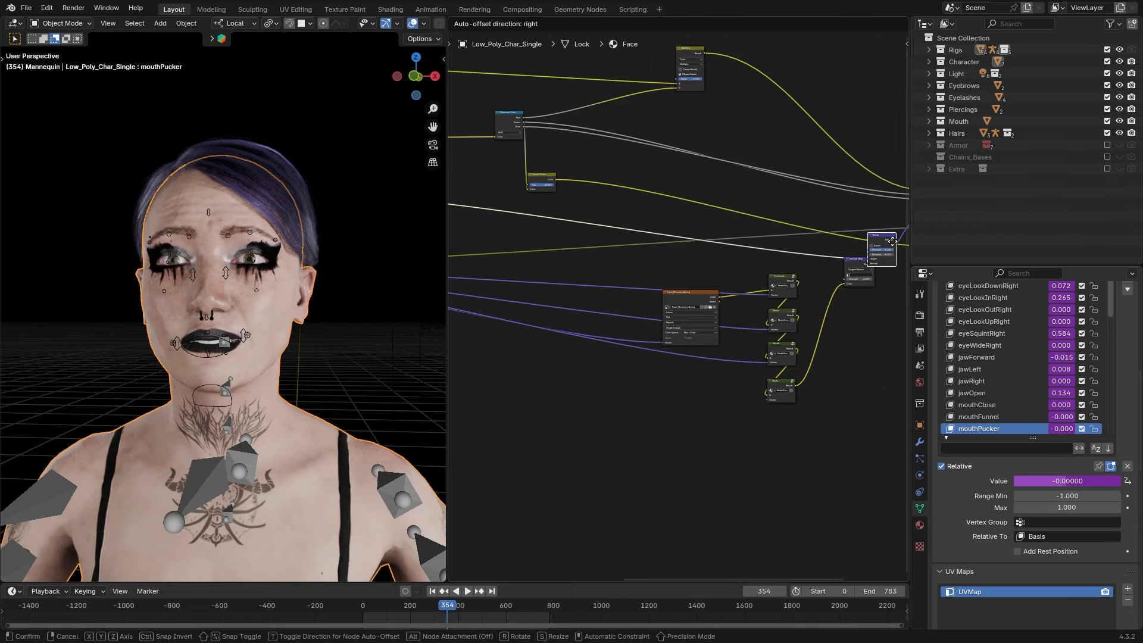
{"action": "middle_click_drag", "start_coordinate": [869, 256], "coordinate": [780, 233]}
{"action": "scroll", "coordinate": [779, 234], "scroll_direction": "up", "scroll_amount": 3}
{"action": "left_click_drag", "start_coordinate": [689, 254], "coordinate": [711, 282]}
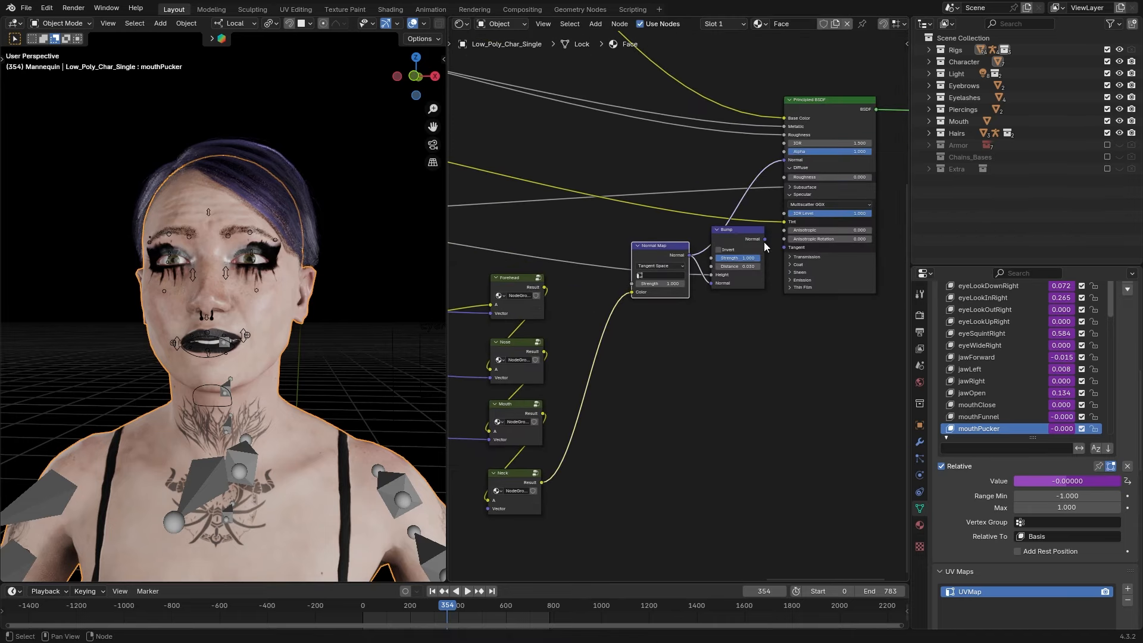
{"action": "left_click_drag", "start_coordinate": [765, 240], "coordinate": [784, 159]}
{"action": "left_click_drag", "start_coordinate": [663, 252], "coordinate": [666, 296]}
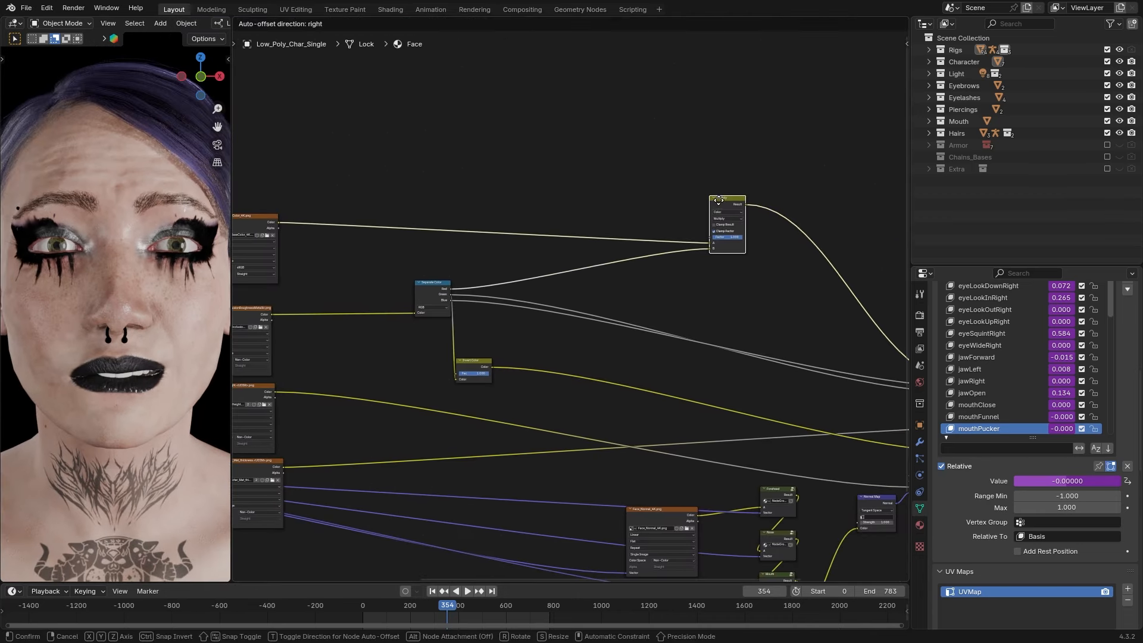
Move the Multiply node closer to the Principled BSDF in the Face material
{"action": "middle_click_drag", "start_coordinate": [760, 283], "coordinate": [524, 221]}
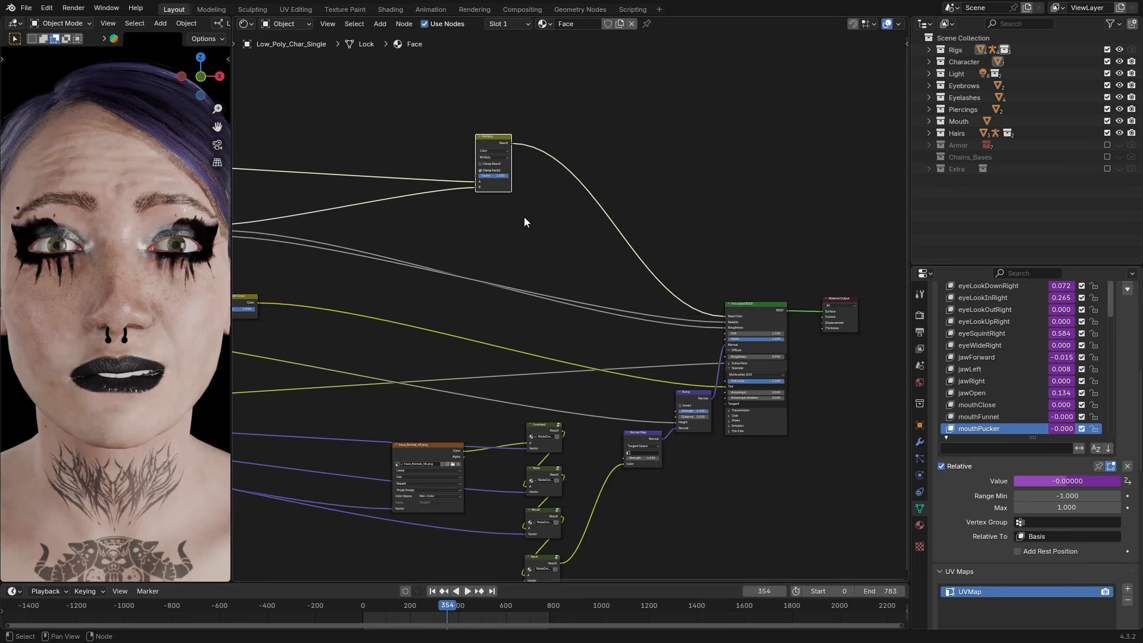
{"action": "left_click_drag", "start_coordinate": [503, 137], "coordinate": [646, 165]}
{"action": "middle_click_drag", "start_coordinate": [545, 213], "coordinate": [564, 129]}
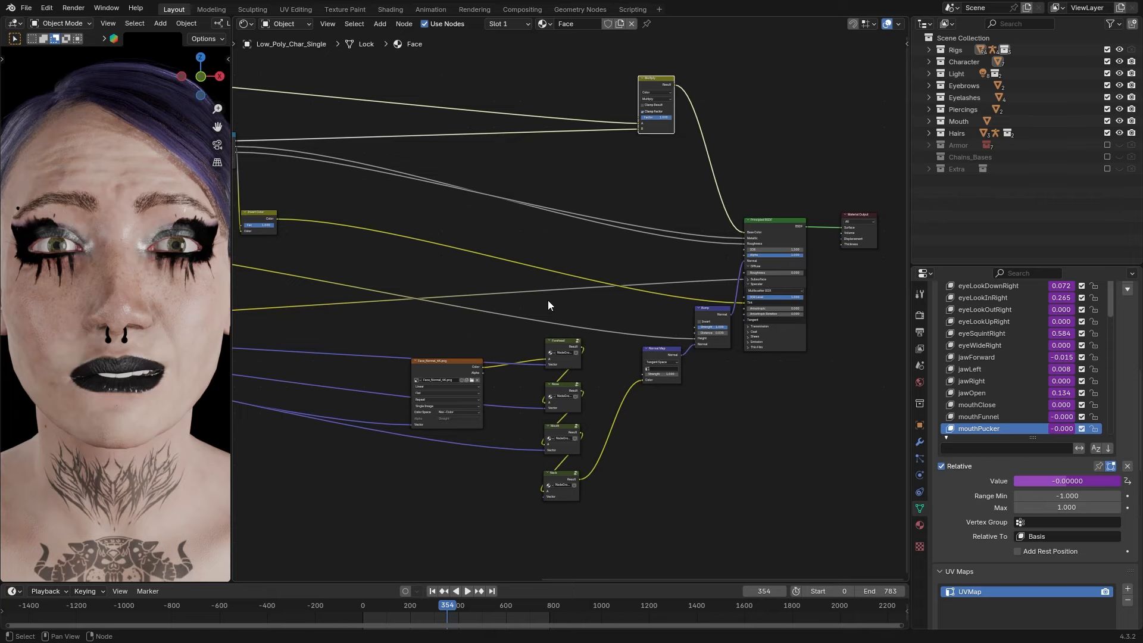
{"action": "middle_click_drag", "start_coordinate": [506, 164], "coordinate": [852, 269]}
Select the face base color texture node and enlarge the lower viewport for painting Face_BaseColor_4K.png
{"action": "left_click_drag", "start_coordinate": [384, 181], "coordinate": [380, 177]}
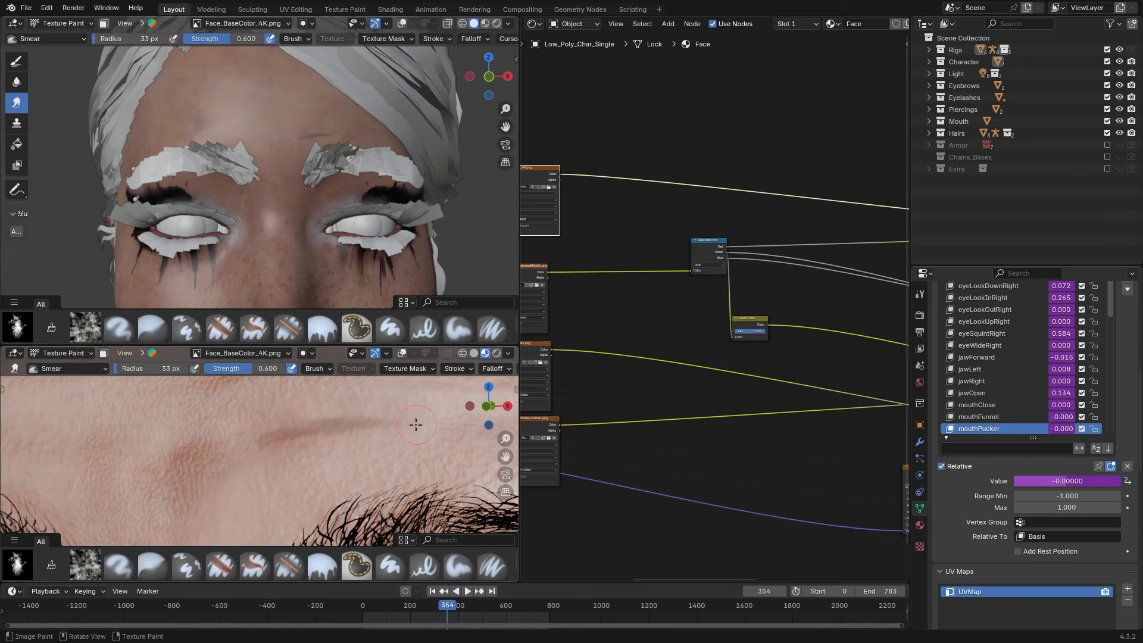
{"action": "left_click_drag", "start_coordinate": [351, 338], "coordinate": [352, 256]}
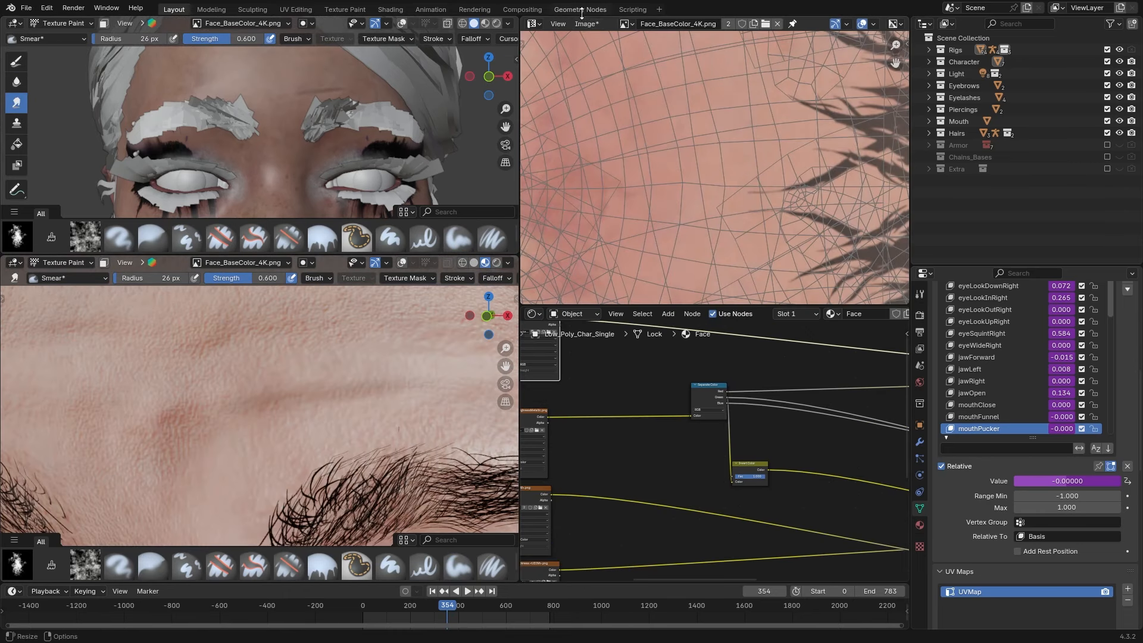
{"action": "left_click", "coordinate": [586, 24]}
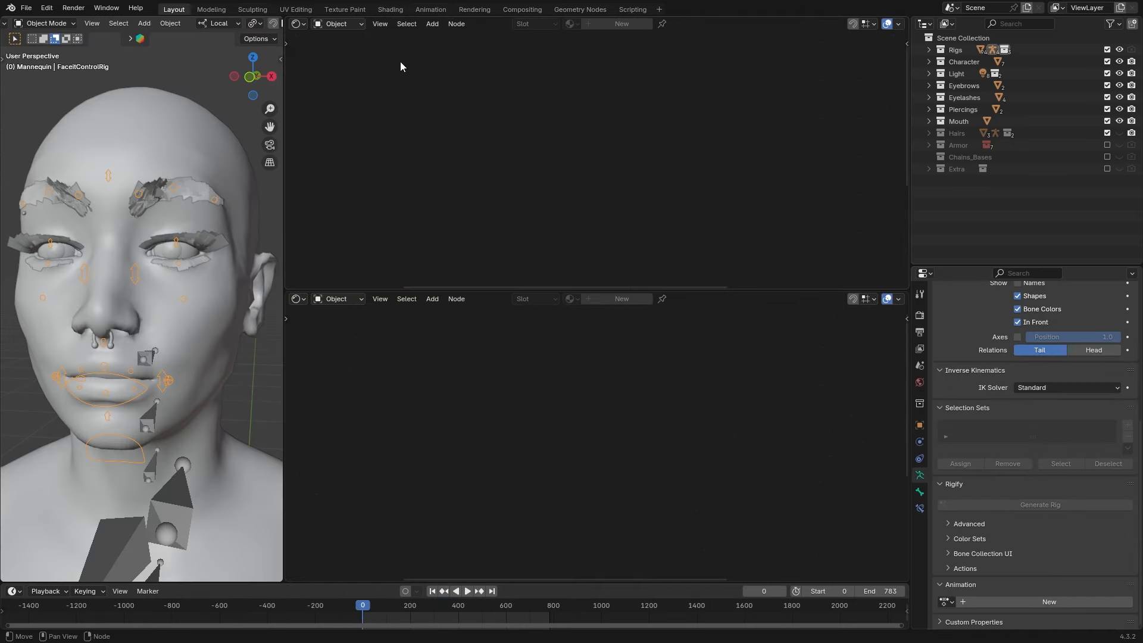
Turn the upper node area into an Image Editor and select the head mesh to show its Face material nodes
{"action": "left_click", "coordinate": [296, 24]}
{"action": "left_click", "coordinate": [315, 84]}
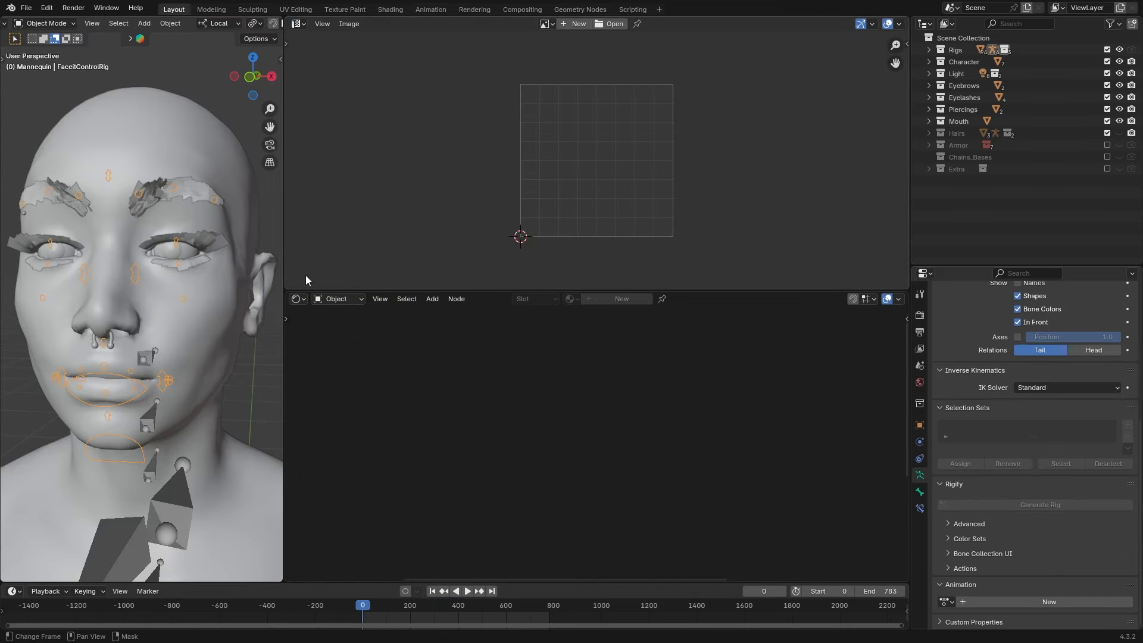
{"action": "left_click", "coordinate": [221, 293]}
{"action": "middle_click_drag", "start_coordinate": [748, 391], "coordinate": [568, 421]}
{"action": "scroll", "coordinate": [569, 421], "scroll_direction": "down", "scroll_amount": 3}
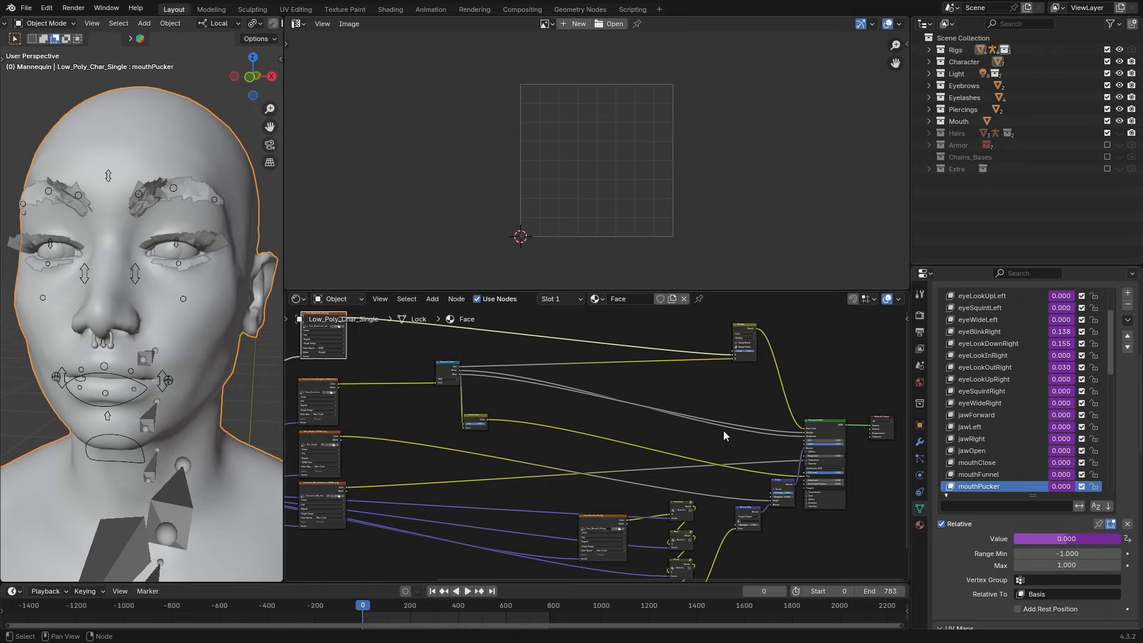
Start a new image named BaseColor_Forehead_Layer with a width and height of 4096 px
{"action": "left_click", "coordinate": [573, 24]}
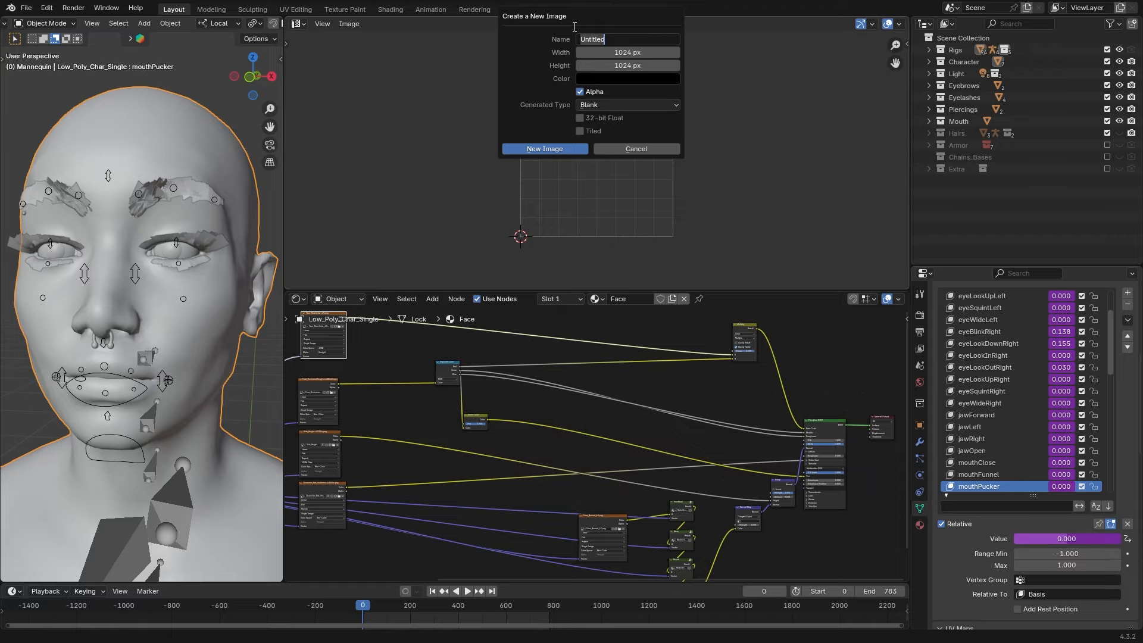
{"action": "type", "text": "BaseColor_Forehead_Layer"}
{"action": "left_click", "coordinate": [648, 50]}
{"action": "type", "text": "4096"}
{"action": "key", "text": "Return"}
{"action": "left_click", "coordinate": [643, 63]}
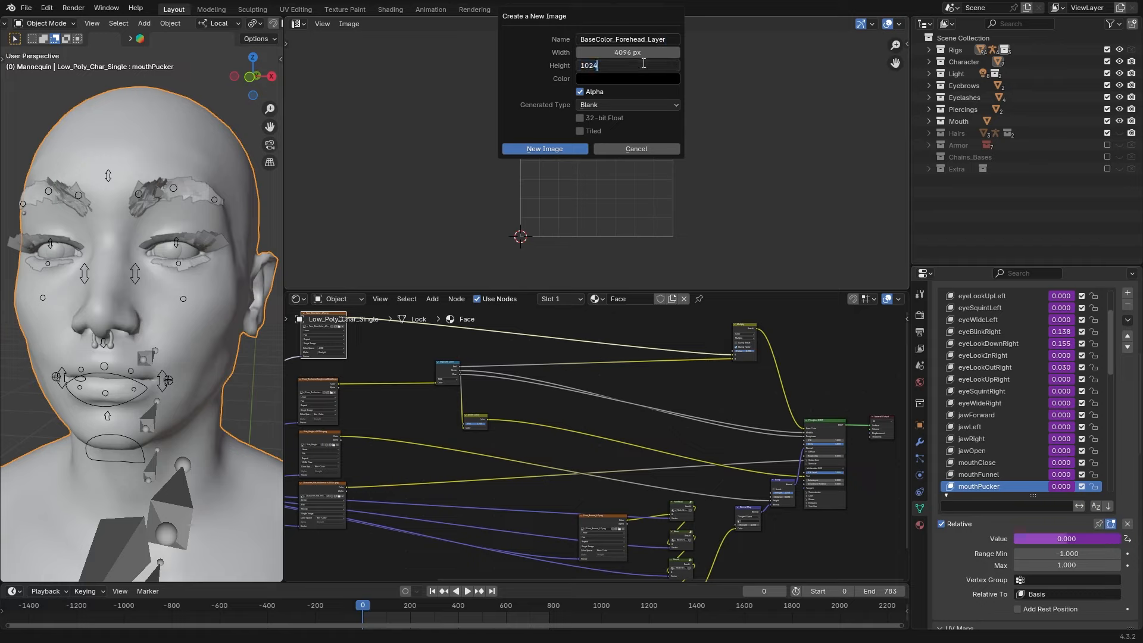
{"action": "type", "text": "4096"}
{"action": "key", "text": "Return"}
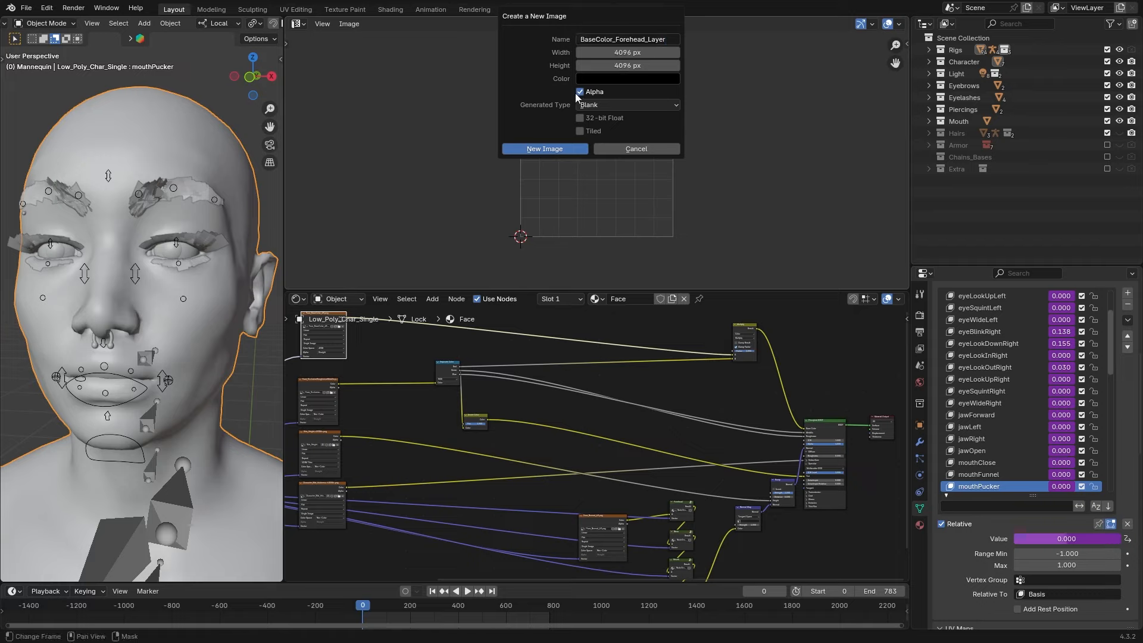
Make the new image's fill color fully transparent and create the image
{"action": "left_click", "coordinate": [634, 78]}
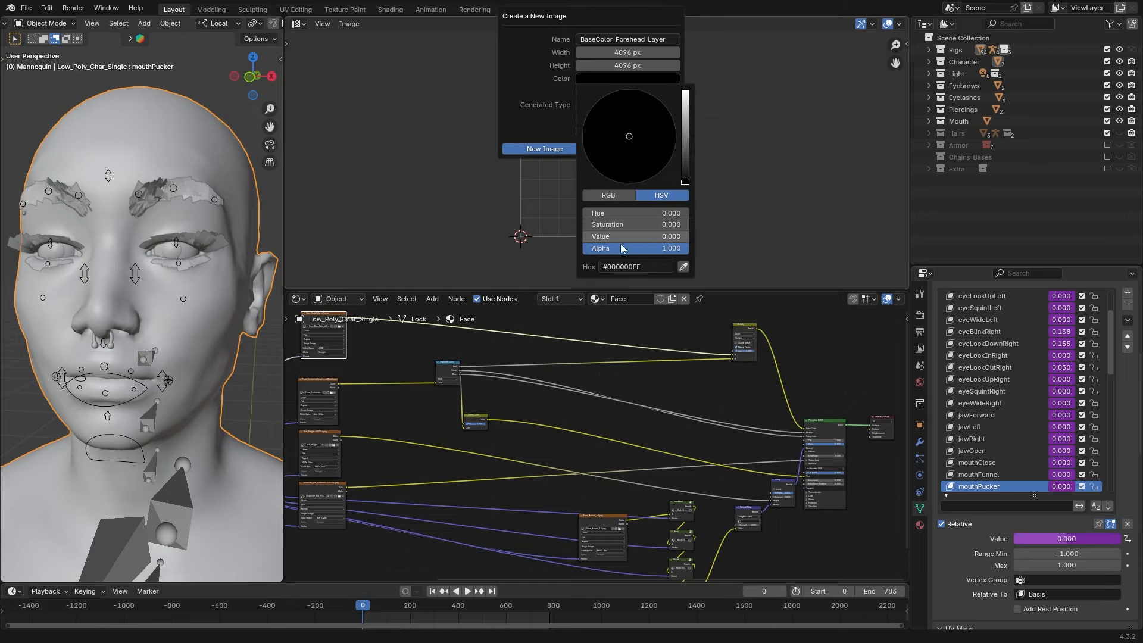
{"action": "left_click_drag", "start_coordinate": [620, 244], "coordinate": [587, 248]}
{"action": "left_click", "coordinate": [544, 149]}
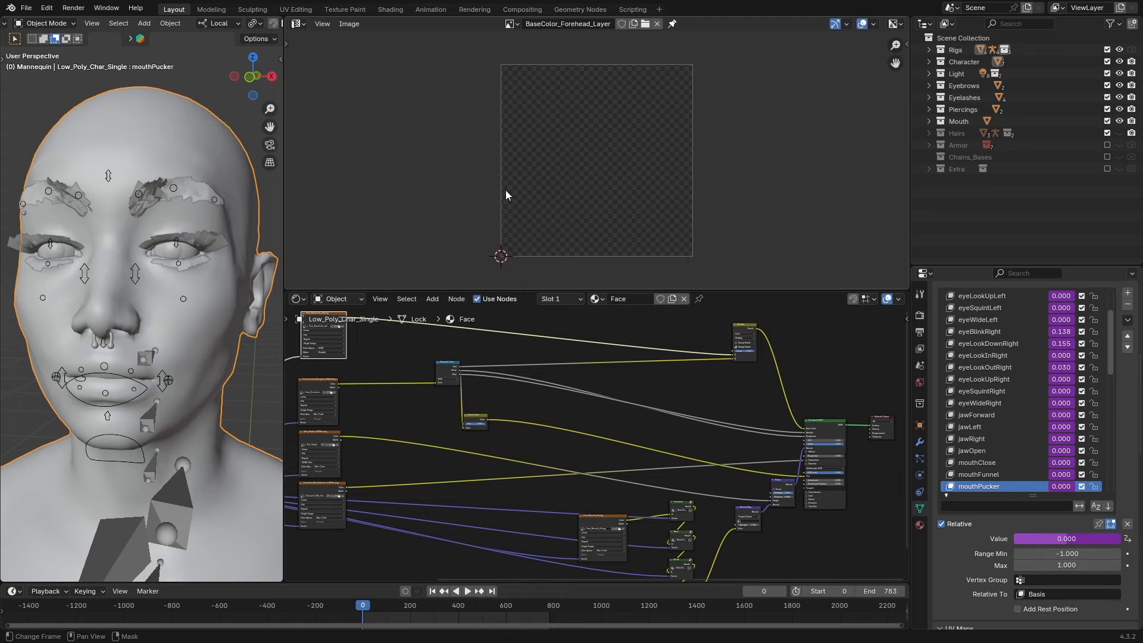
Connect the face base color texture directly to the Principled BSDF's Base Color and move the Multiply node aside
{"action": "left_click_drag", "start_coordinate": [505, 290], "coordinate": [505, 233]}
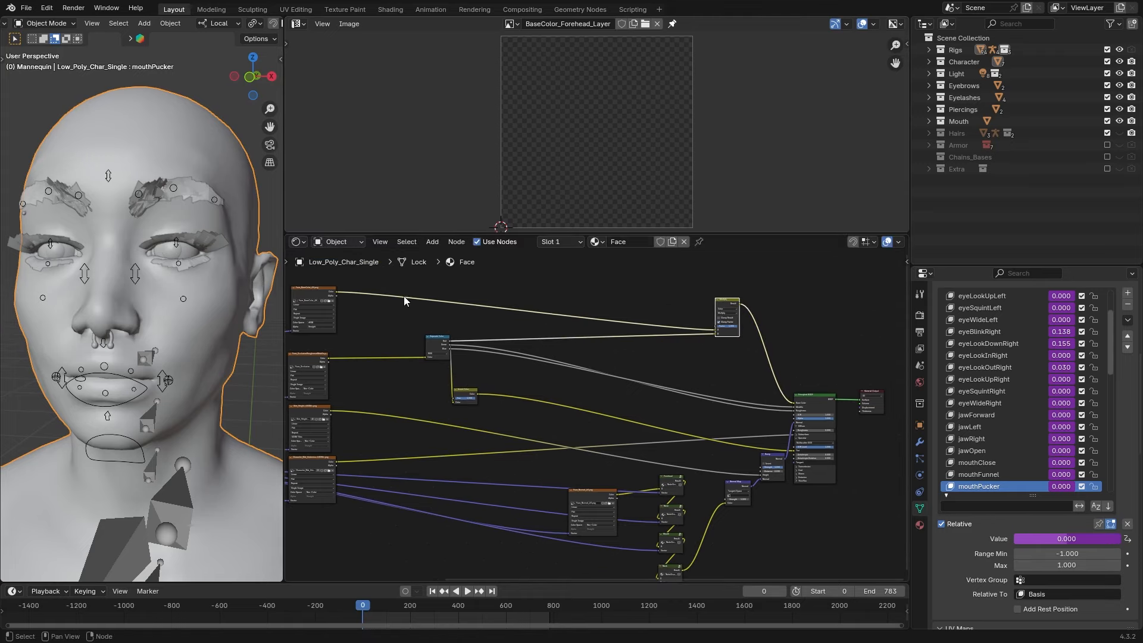
{"action": "left_click_drag", "start_coordinate": [336, 296], "coordinate": [796, 406]}
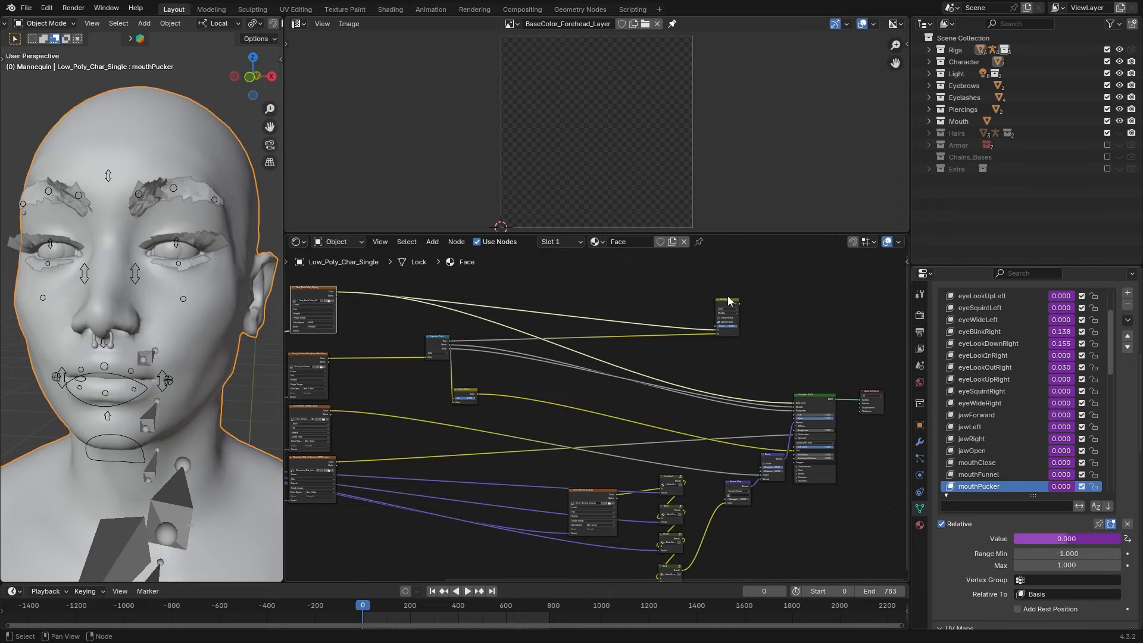
{"action": "left_click_drag", "start_coordinate": [727, 301], "coordinate": [493, 329]}
Enlarge the node editor and move the Material Output well away from the Principled BSDF to free up space
{"action": "middle_click_drag", "start_coordinate": [893, 426], "coordinate": [630, 402]}
{"action": "scroll", "coordinate": [646, 406], "scroll_direction": "up", "scroll_amount": 4}
{"action": "left_click_drag", "start_coordinate": [620, 232], "coordinate": [620, 170]}
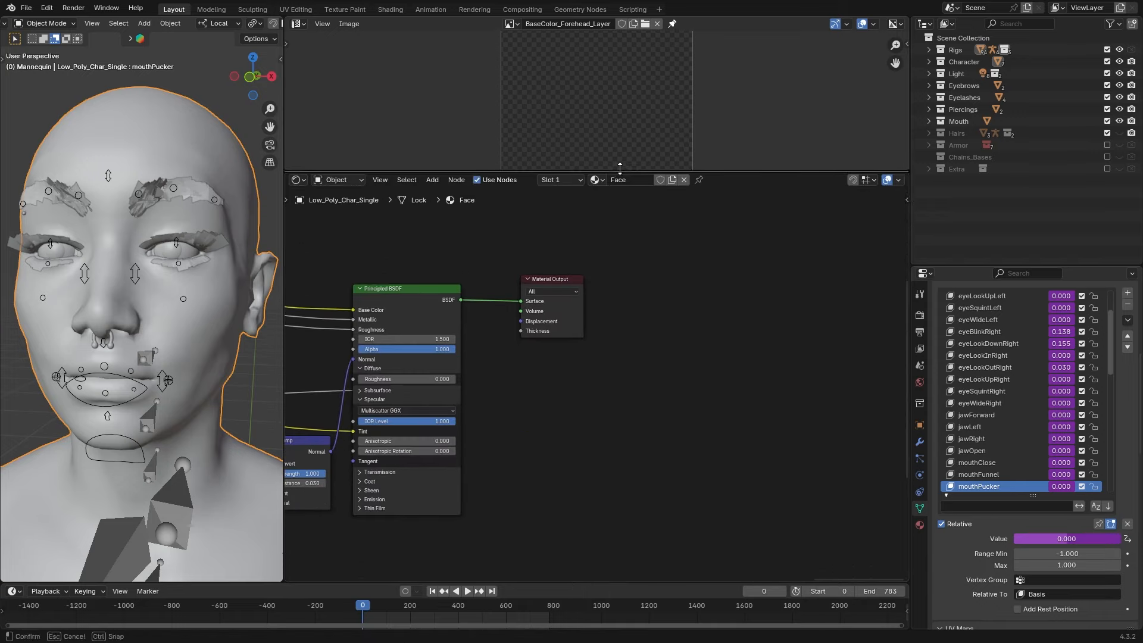
{"action": "left_click_drag", "start_coordinate": [557, 279], "coordinate": [833, 279]}
{"action": "middle_click_drag", "start_coordinate": [773, 311], "coordinate": [634, 316]}
{"action": "left_click_drag", "start_coordinate": [695, 284], "coordinate": [736, 284]}
Add a Mix Shader node between the Principled BSDF and the Material Output
{"action": "middle_click_drag", "start_coordinate": [476, 363], "coordinate": [538, 335]}
{"action": "key", "text": "shift+a"}
{"action": "type", "text": "mix "}
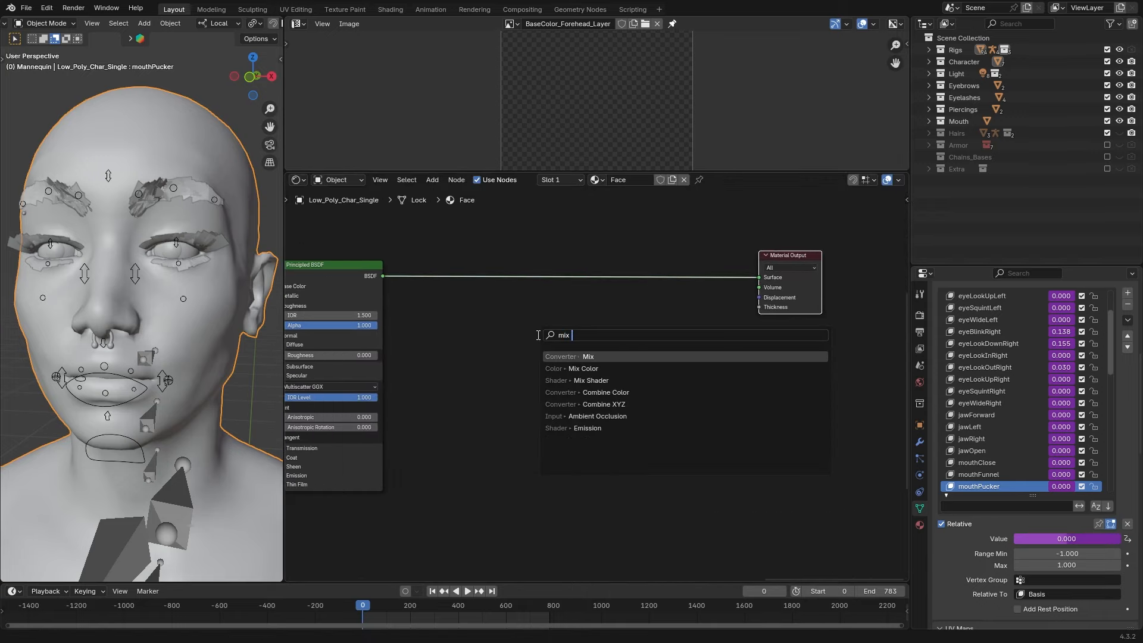
{"action": "type", "text": "s"}
{"action": "left_click", "coordinate": [582, 355]}
{"action": "left_click", "coordinate": [625, 309]}
Add a Diffuse BSDF linked to the Mix Shader's second shader input
{"action": "key", "text": "shift+a"}
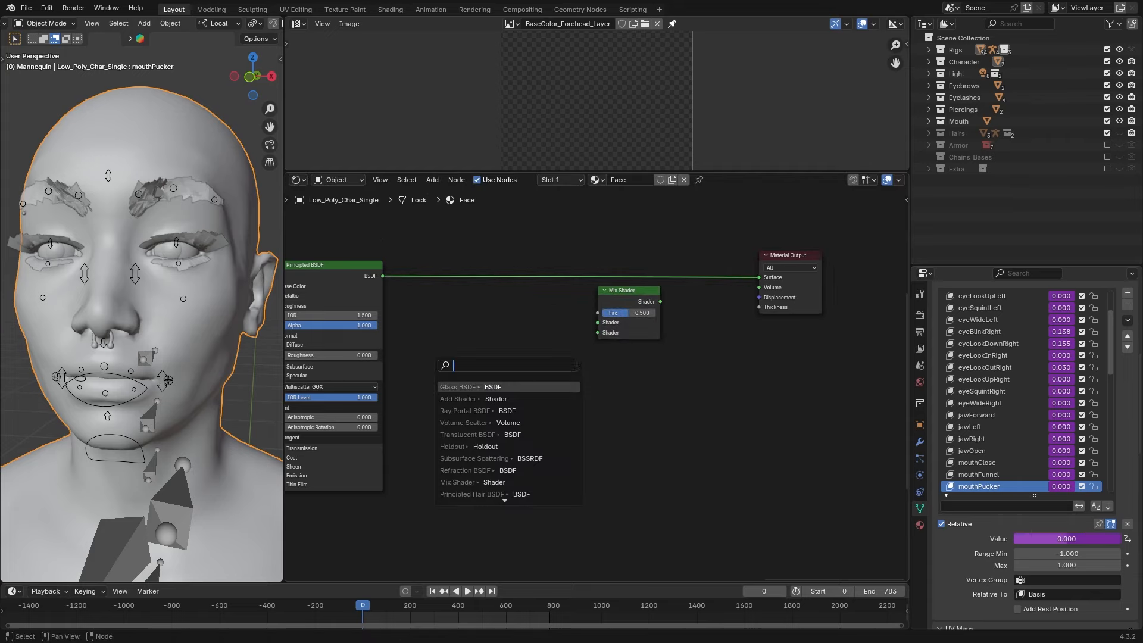
{"action": "type", "text": "diff"}
{"action": "left_click", "coordinate": [534, 387]}
{"action": "left_click", "coordinate": [534, 392]}
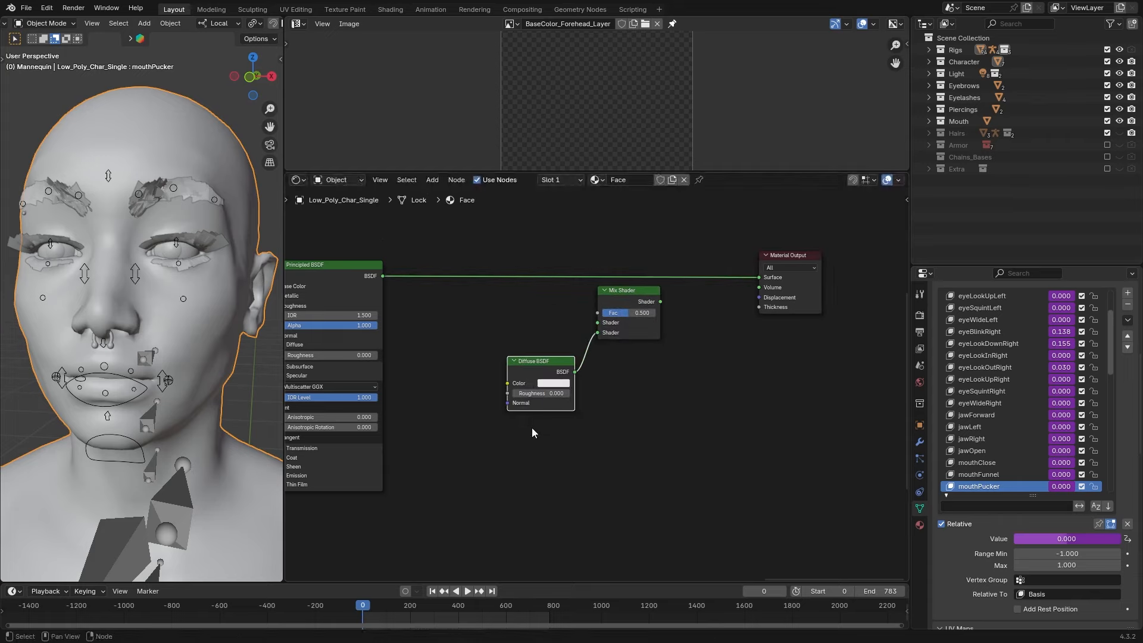
Add an Image Texture node with BaseColor_Forehead_Layer below the Diffuse BSDF
{"action": "key", "text": "shift+a"}
{"action": "type", "text": "image"}
{"action": "left_click", "coordinate": [560, 446]}
{"action": "left_click", "coordinate": [432, 447]}
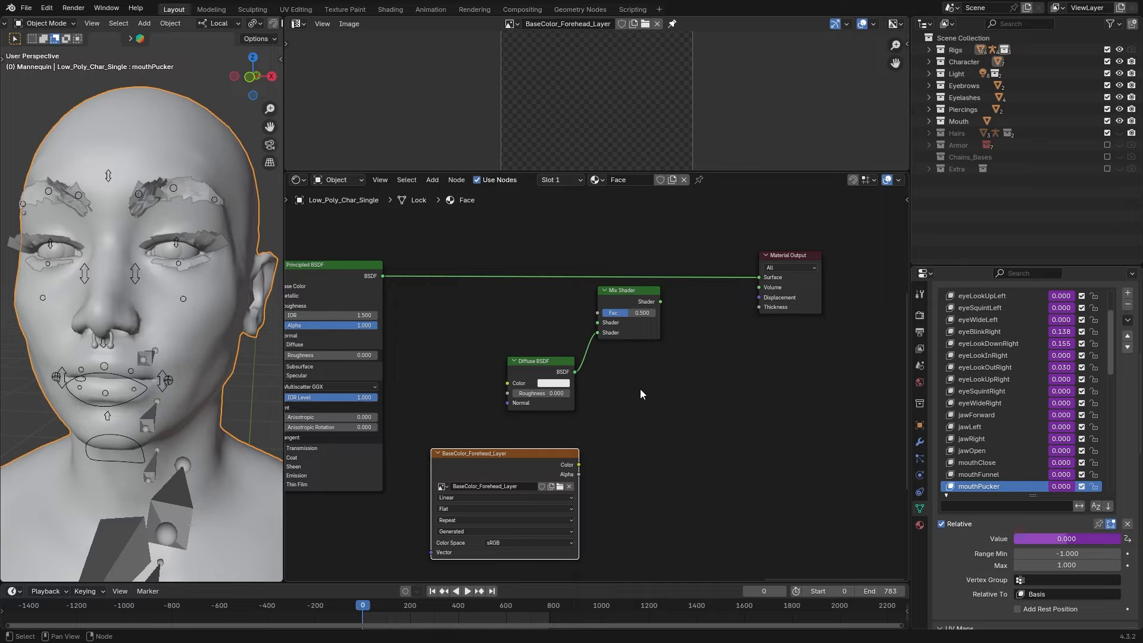
Reroute the Principled BSDF output from the Material Output to the Mix Shader's first shader input
{"action": "left_click_drag", "start_coordinate": [759, 277], "coordinate": [596, 323]}
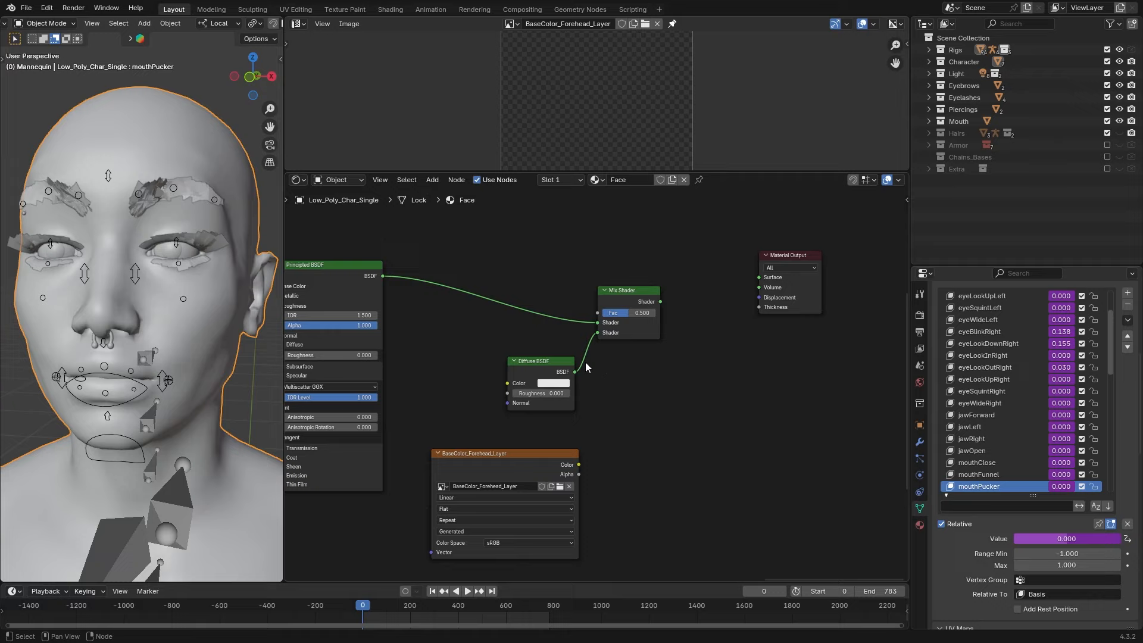
{"action": "left_click_drag", "start_coordinate": [551, 362], "coordinate": [549, 360]}
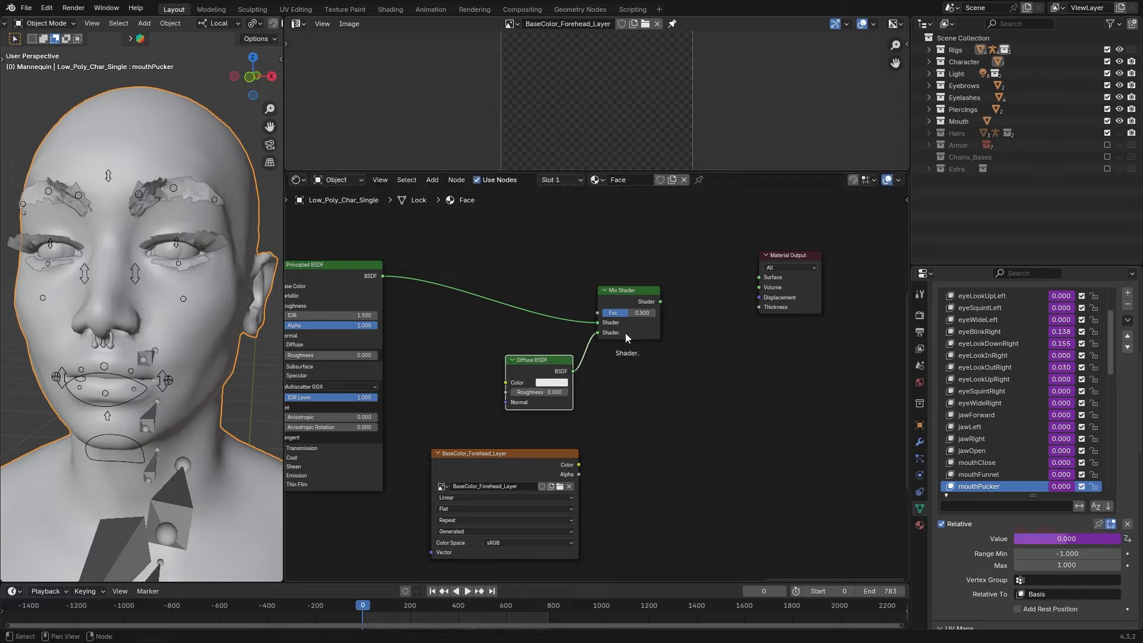
Link the forehead image's Alpha to the Mix Shader factor, its Color to the Diffuse BSDF, and the Mix Shader to the Material Output surface
{"action": "left_click_drag", "start_coordinate": [583, 474], "coordinate": [602, 311]}
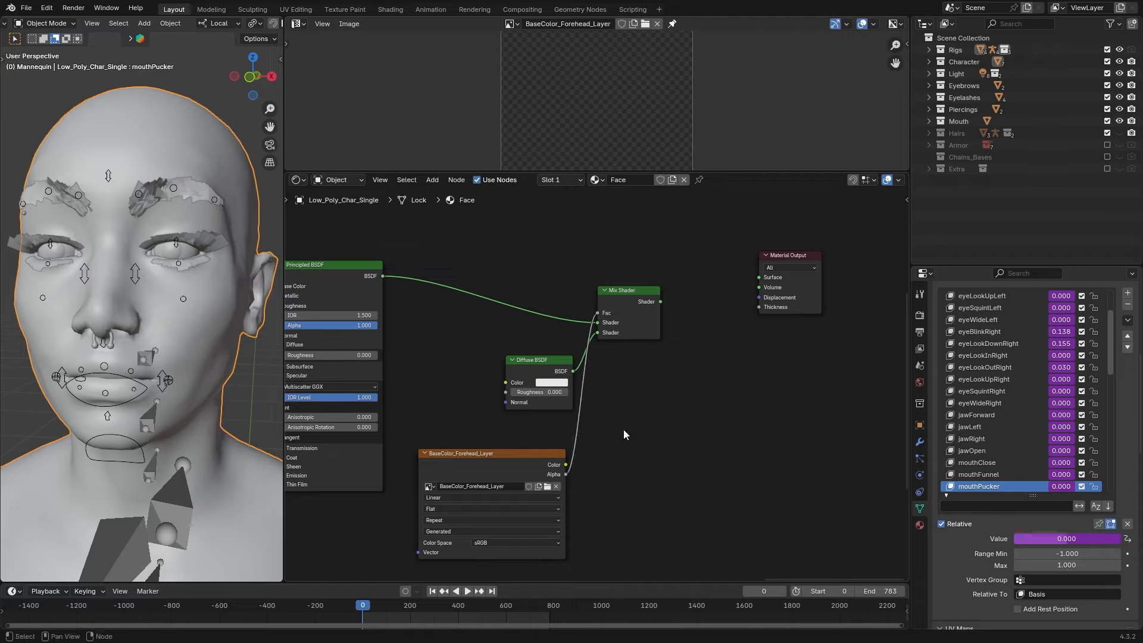
{"action": "left_click_drag", "start_coordinate": [566, 465], "coordinate": [505, 382]}
{"action": "left_click_drag", "start_coordinate": [660, 301], "coordinate": [761, 284]}
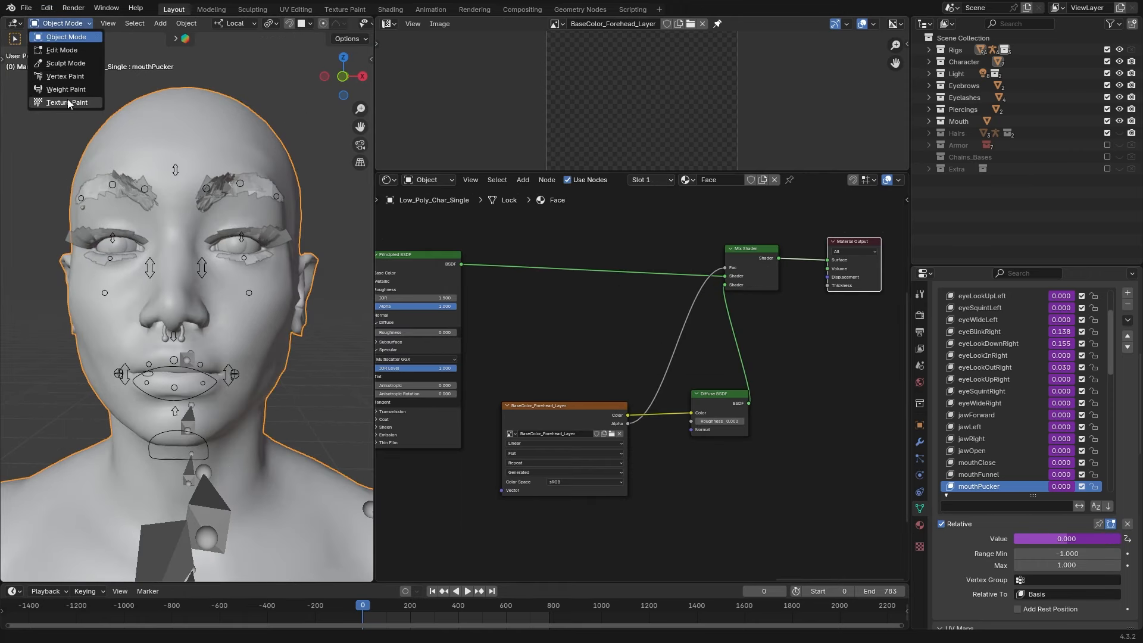
Enter Texture Paint mode and set the texture slot to Single Image with BaseColor_Forehead_Layer
{"action": "left_click", "coordinate": [67, 99]}
{"action": "left_click", "coordinate": [203, 23]}
{"action": "left_click", "coordinate": [223, 46]}
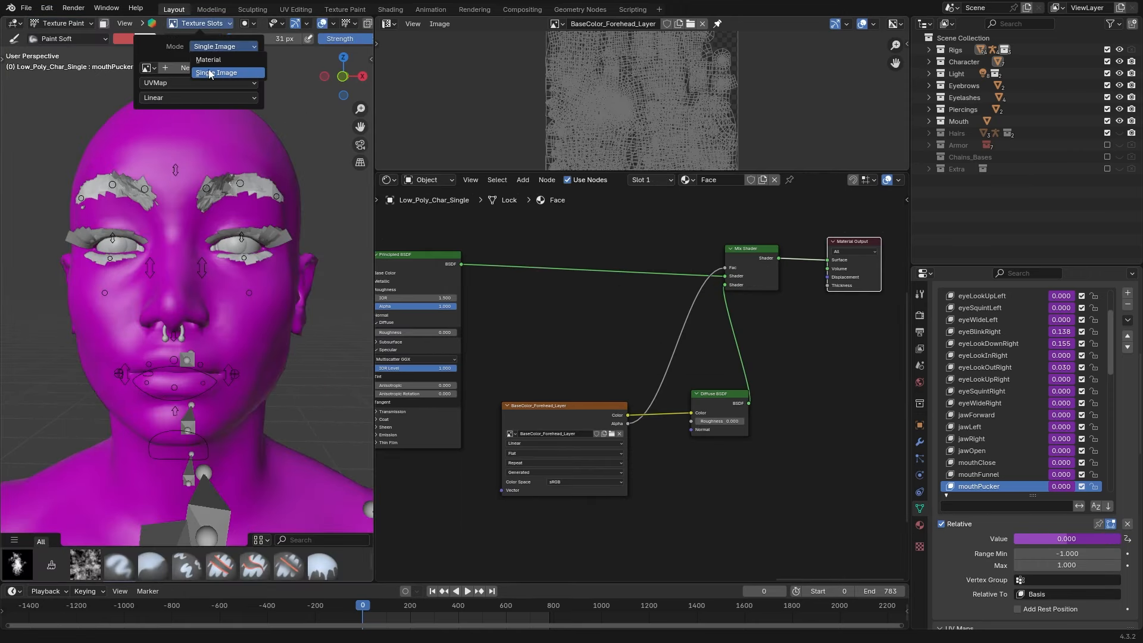
{"action": "left_click", "coordinate": [212, 72]}
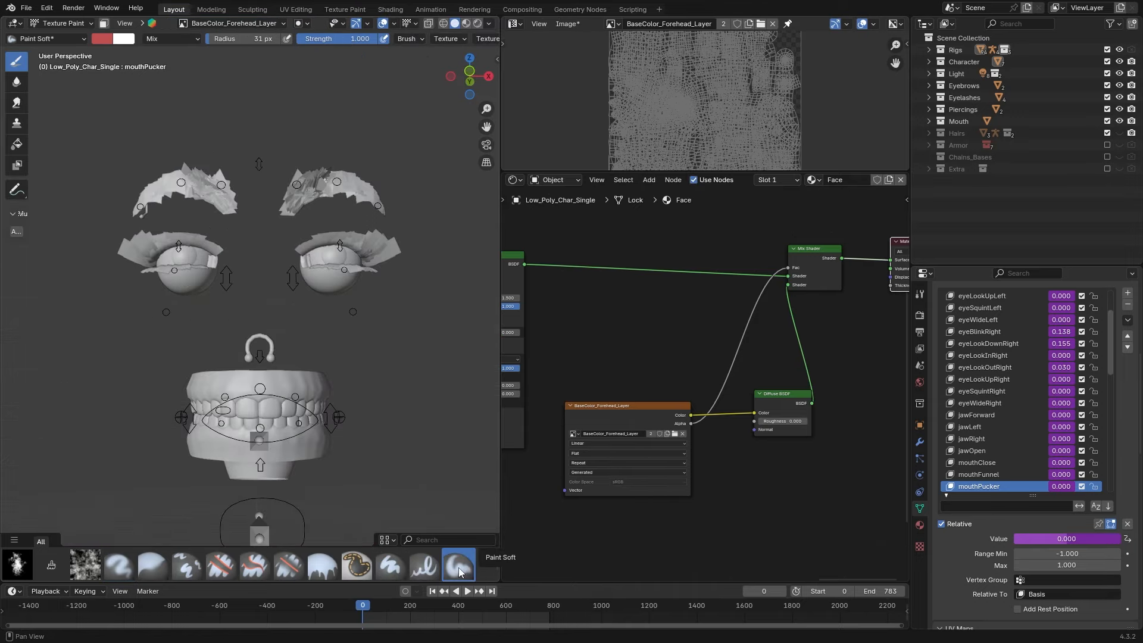
Paint a diagonal red test stroke across the face and show it in material preview shading with overlays hidden
{"action": "left_click_drag", "start_coordinate": [208, 143], "coordinate": [346, 364]}
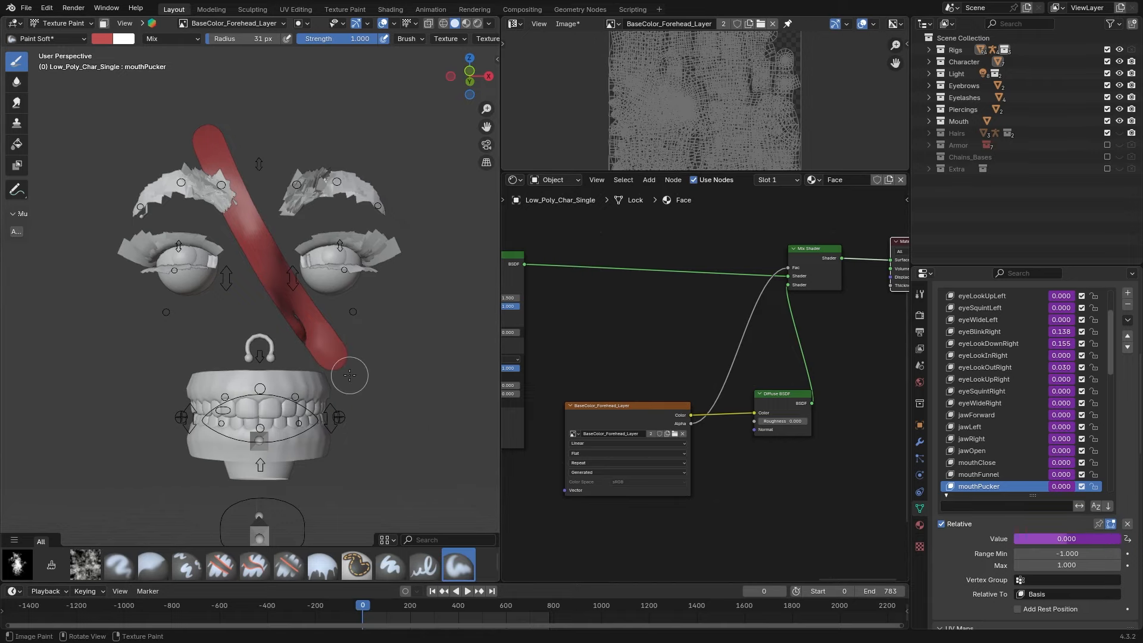
{"action": "left_click", "coordinate": [466, 23]}
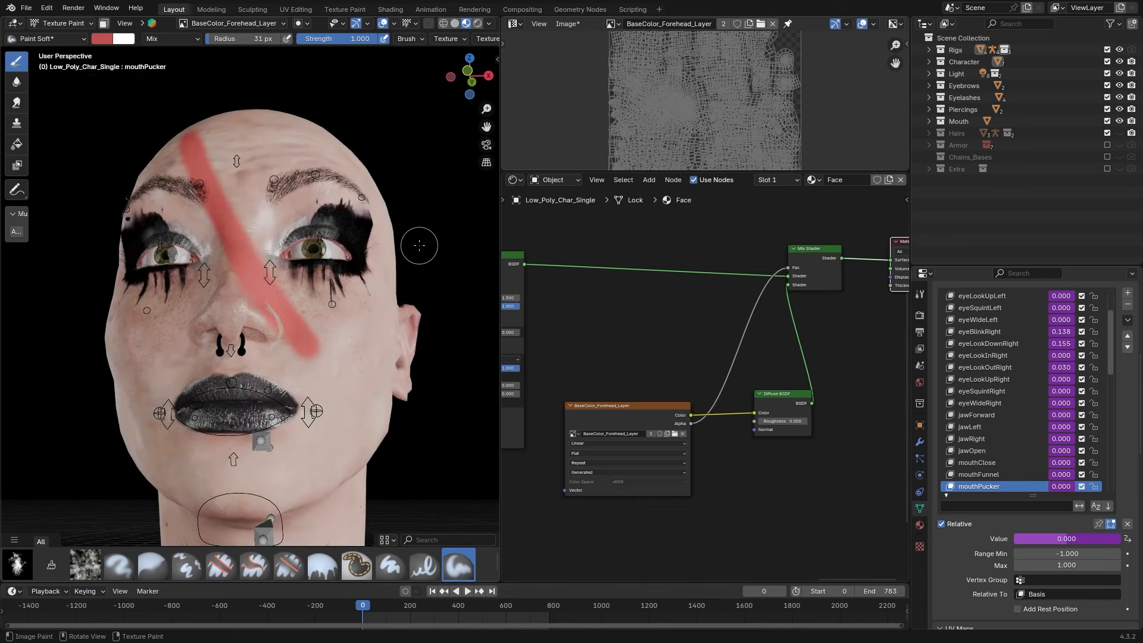
{"action": "middle_click_drag", "start_coordinate": [334, 229], "coordinate": [346, 257]}
{"action": "key", "text": "shift+alt+z"}
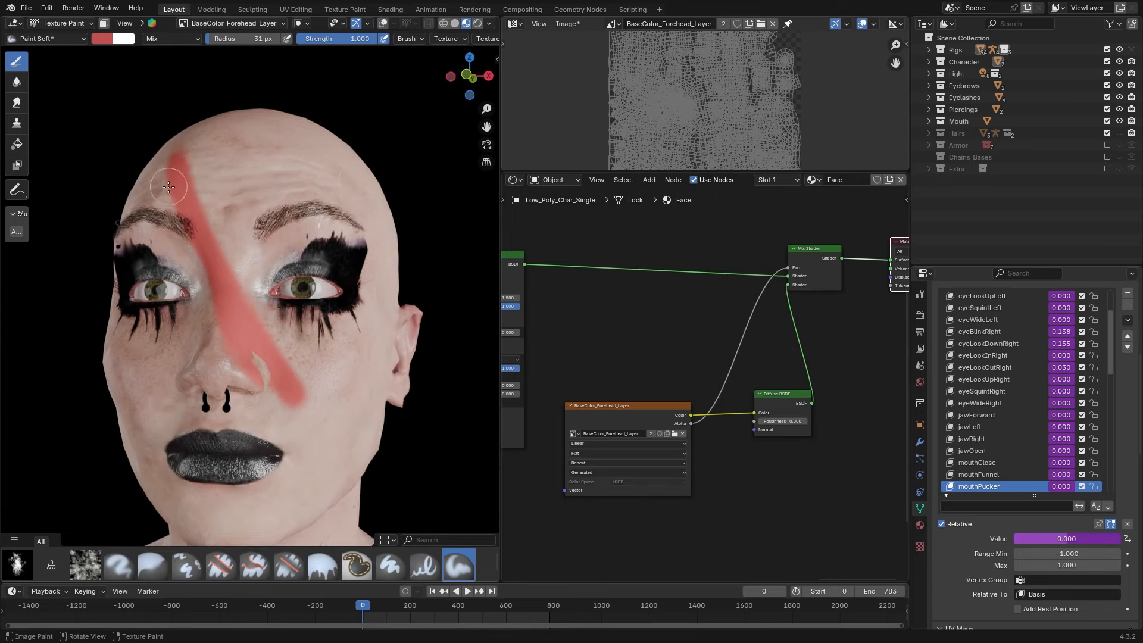
{"action": "middle_click_drag", "start_coordinate": [328, 197], "coordinate": [336, 207]}
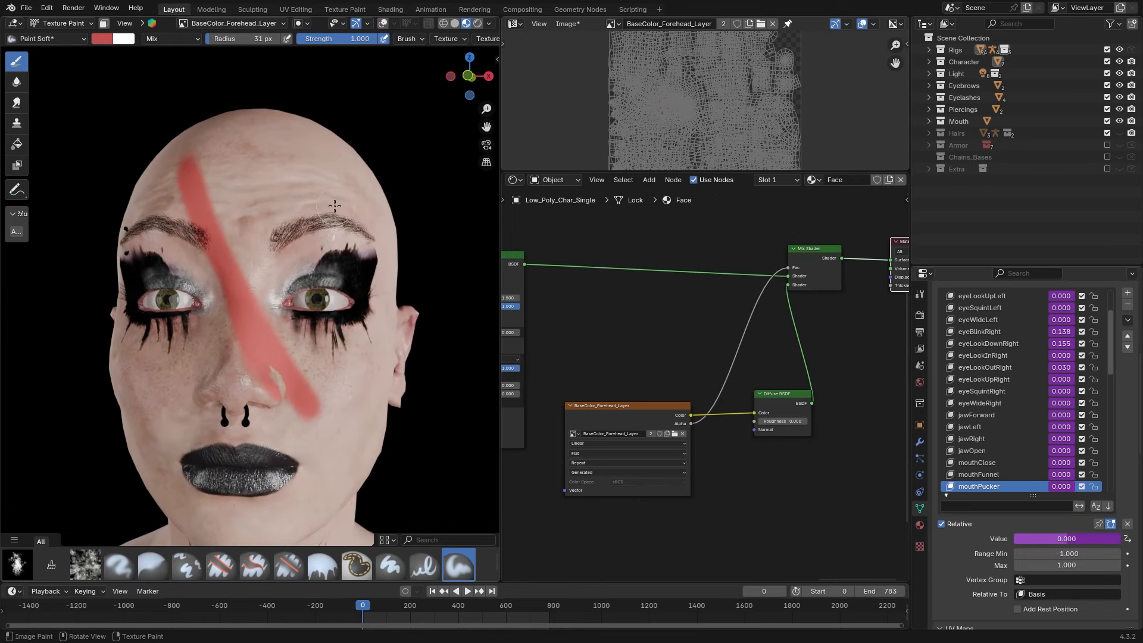
{"action": "middle_click_drag", "start_coordinate": [333, 205], "coordinate": [328, 203]}
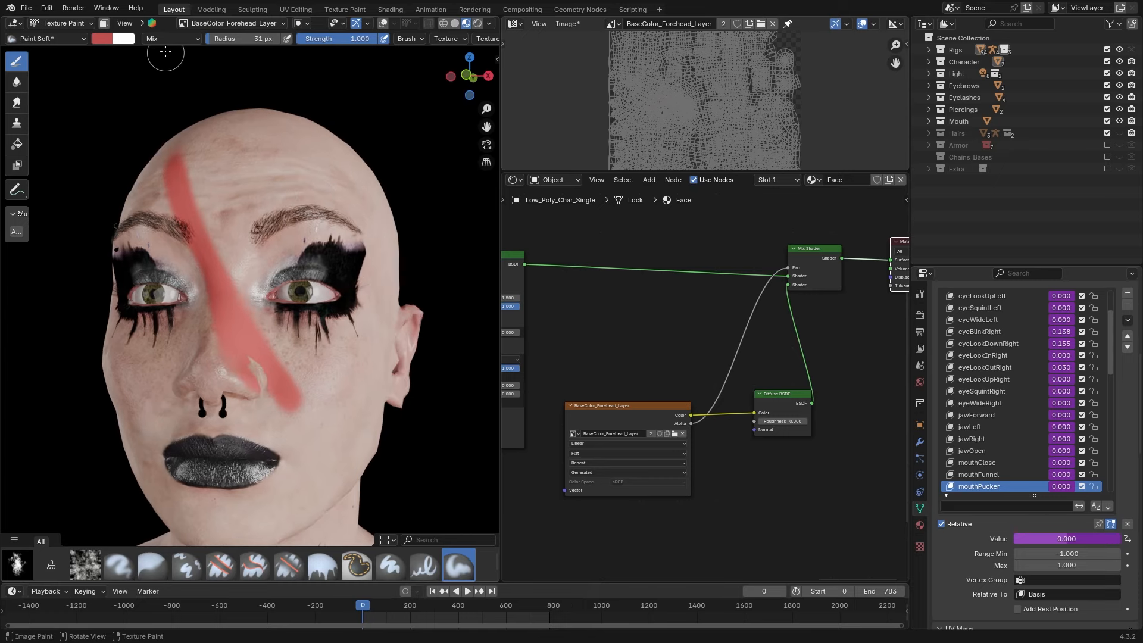
Erase the red test stroke from the layer using the Erase Alpha blending mode
{"action": "left_click", "coordinate": [163, 40]}
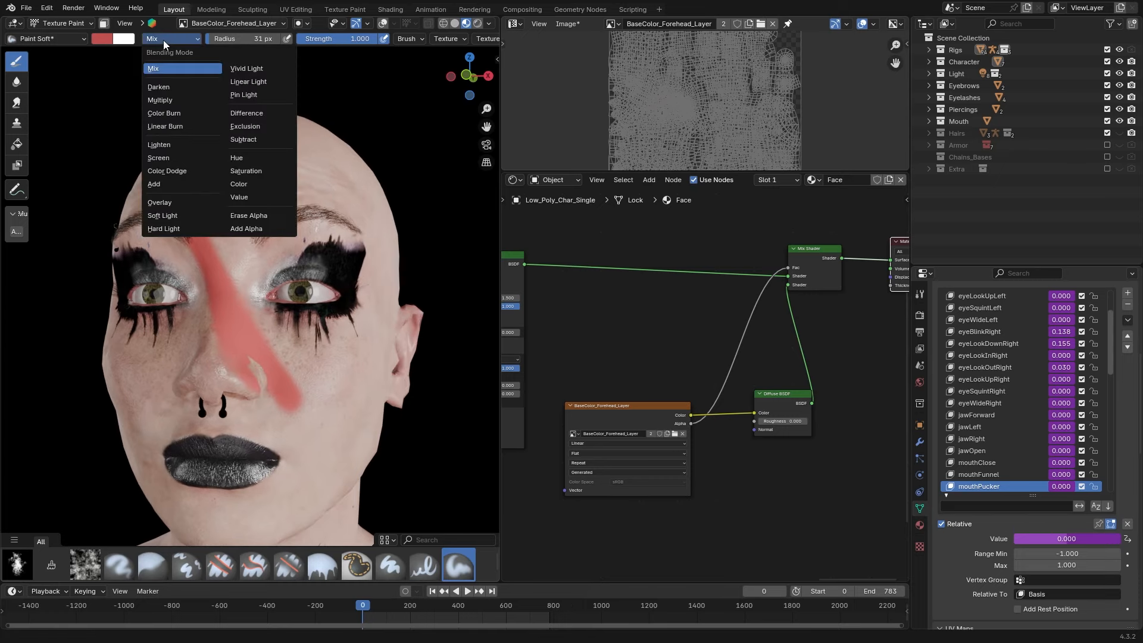
{"action": "left_click", "coordinate": [265, 217]}
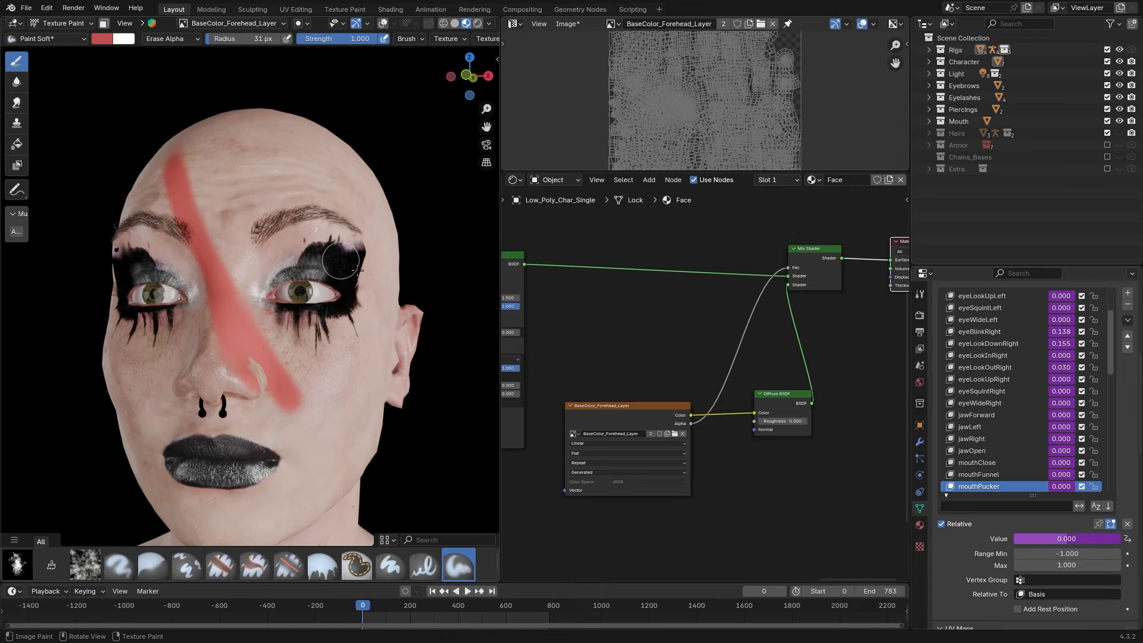
{"action": "left_click", "coordinate": [566, 407]}
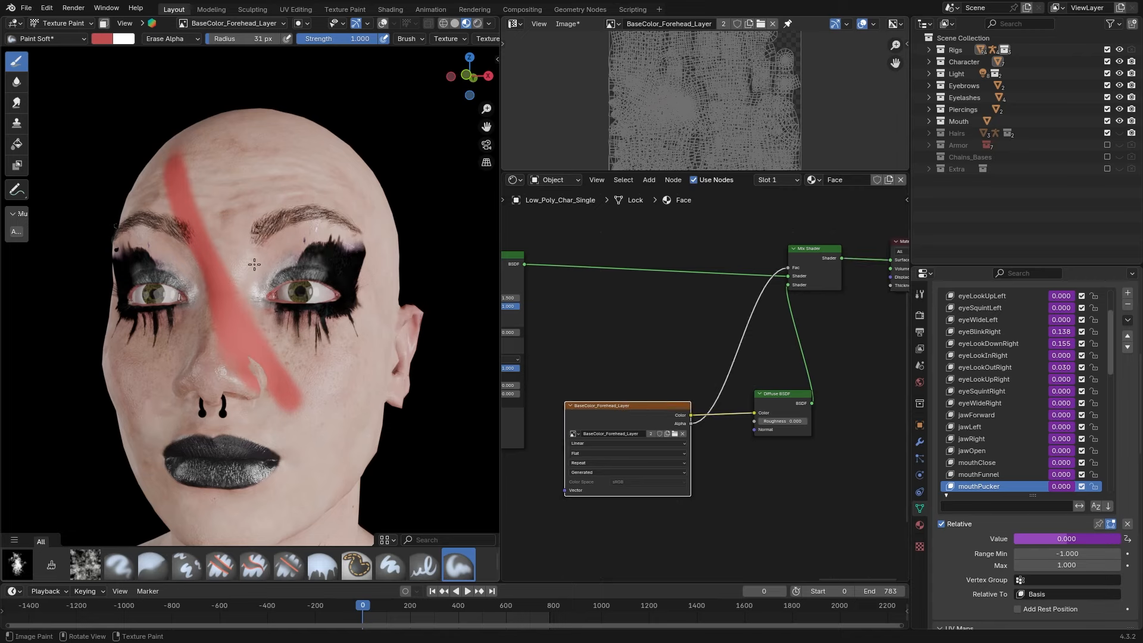
{"action": "middle_click_drag", "start_coordinate": [179, 180], "coordinate": [205, 177]}
{"action": "mouse_move", "coordinate": [206, 177]}
{"action": "left_mouse_down"}
{"action": "mouse_move", "coordinate": [295, 399]}
{"action": "mouse_move", "coordinate": [286, 411]}
{"action": "left_mouse_up"}
Return the brush to Mix blending with a brown colour, an 18 px radius and 0.130 strength for the forehead
{"action": "left_click", "coordinate": [169, 40]}
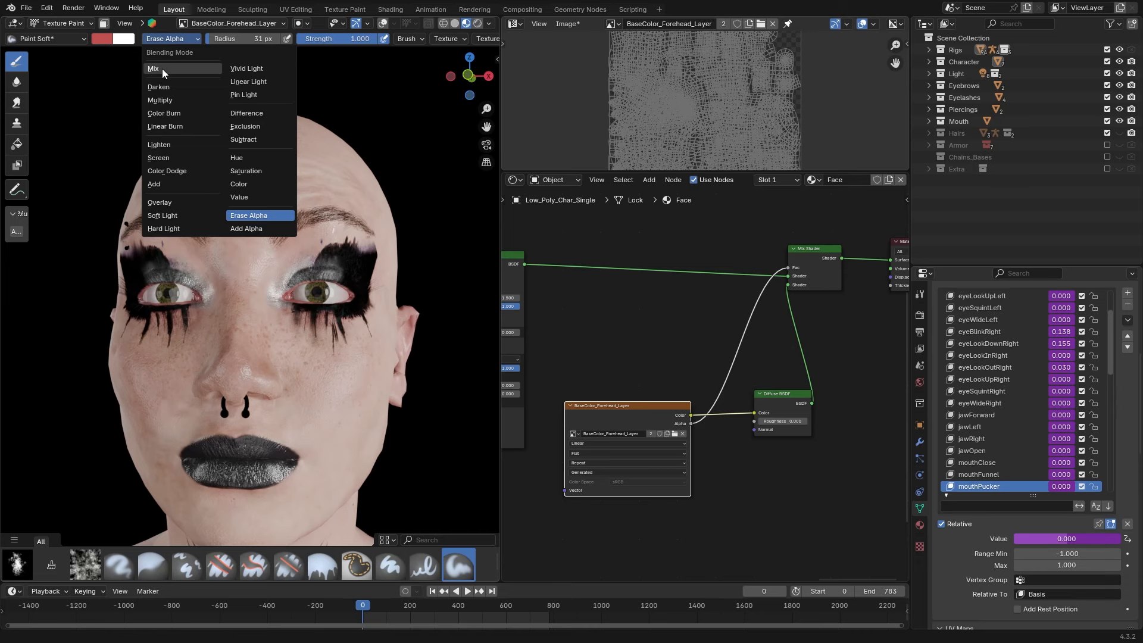
{"action": "left_click", "coordinate": [162, 69]}
{"action": "scroll", "coordinate": [254, 227], "scroll_direction": "up", "scroll_amount": 3}
{"action": "left_click", "coordinate": [102, 38]}
{"action": "left_click", "coordinate": [138, 119]}
{"action": "left_click_drag", "start_coordinate": [200, 72], "coordinate": [200, 90]}
{"action": "scroll", "coordinate": [268, 208], "scroll_direction": "up", "scroll_amount": 2}
{"action": "mouse_move", "coordinate": [285, 203]}
{"action": "middle_mouse_down"}
{"action": "mouse_move", "coordinate": [302, 189]}
{"action": "mouse_move", "coordinate": [237, 199]}
{"action": "middle_mouse_up"}
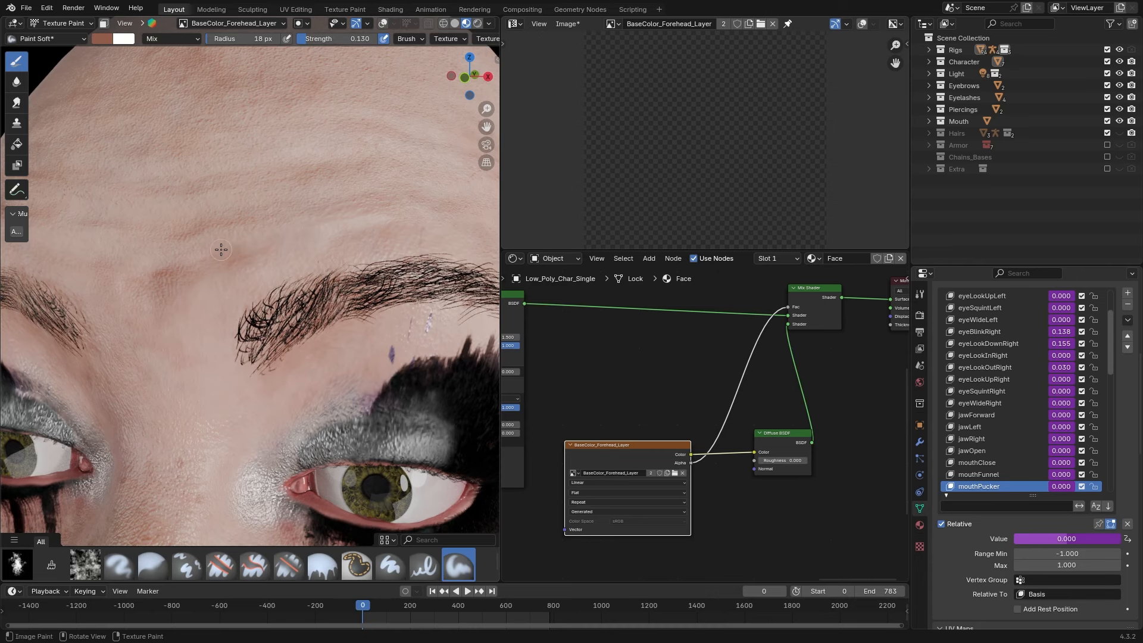
{"action": "mouse_move", "coordinate": [296, 242]}
{"action": "middle_mouse_down"}
{"action": "mouse_move", "coordinate": [307, 241]}
{"action": "mouse_move", "coordinate": [306, 262]}
{"action": "mouse_move", "coordinate": [237, 273]}
{"action": "middle_mouse_up"}
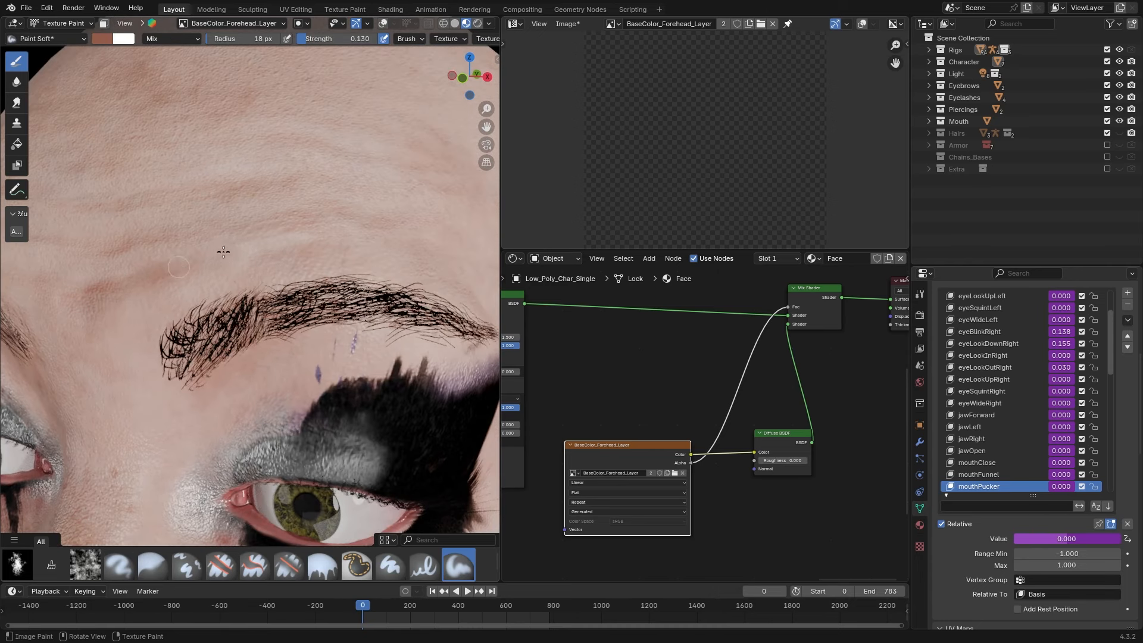
Paint brown wrinkle lines above the character's left eyebrow with a 12 px brush at 0.297 strength
{"action": "key", "text": "f"}
{"action": "left_click", "coordinate": [211, 254]}
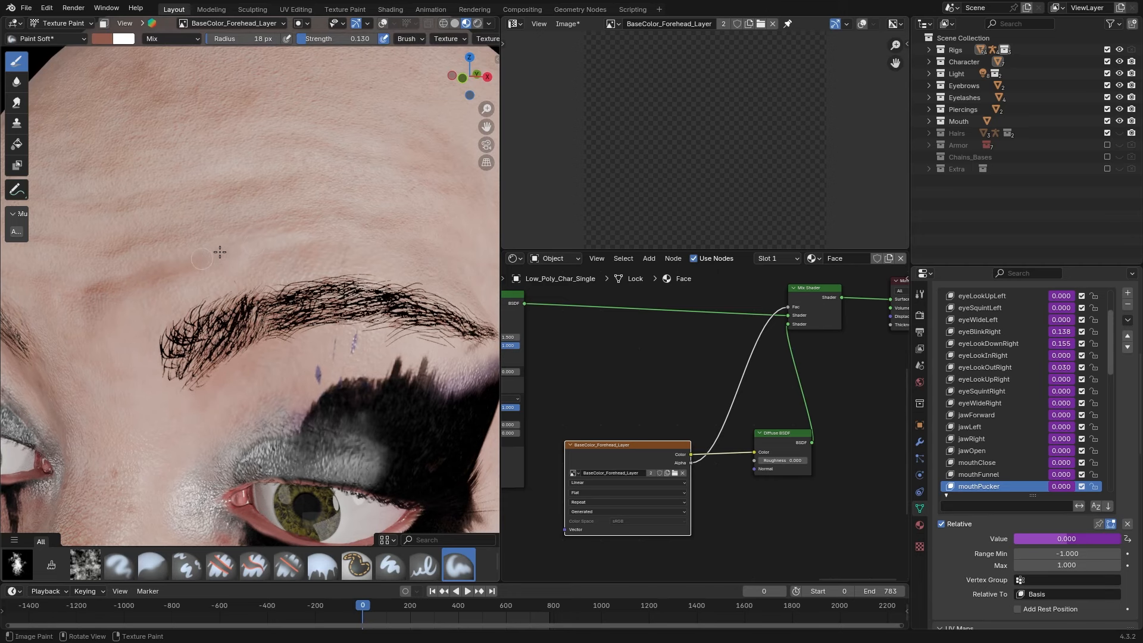
{"action": "scroll", "coordinate": [292, 214], "scroll_direction": "up", "scroll_amount": 3}
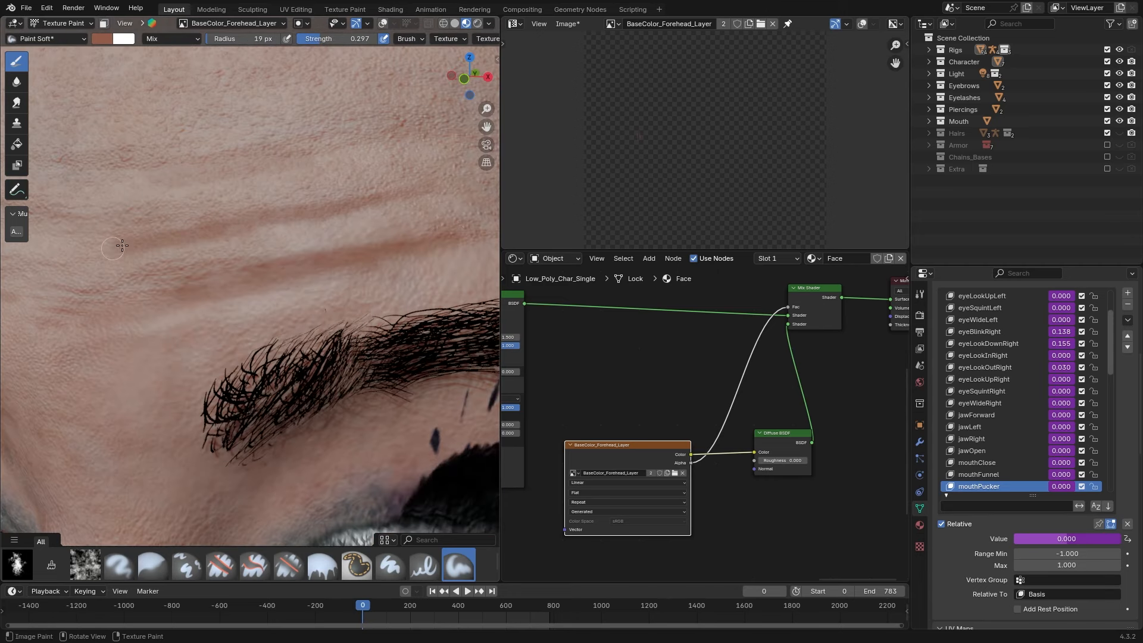
{"action": "scroll", "coordinate": [238, 210], "scroll_direction": "down", "scroll_amount": 2}
{"action": "left_click_drag", "start_coordinate": [240, 210], "coordinate": [474, 170]}
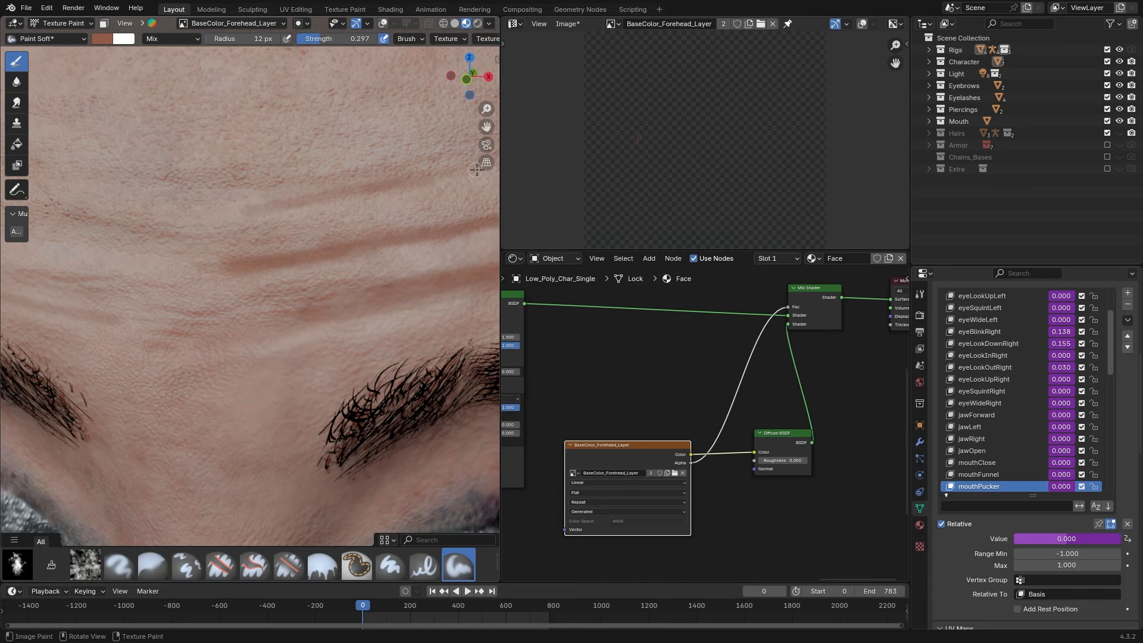
{"action": "middle_click_drag", "start_coordinate": [335, 224], "coordinate": [306, 213]}
{"action": "left_click_drag", "start_coordinate": [282, 167], "coordinate": [355, 177]}
{"action": "middle_click_drag", "start_coordinate": [254, 177], "coordinate": [238, 182]}
{"action": "left_click_drag", "start_coordinate": [238, 182], "coordinate": [351, 187]}
{"action": "left_click_drag", "start_coordinate": [219, 142], "coordinate": [348, 152]}
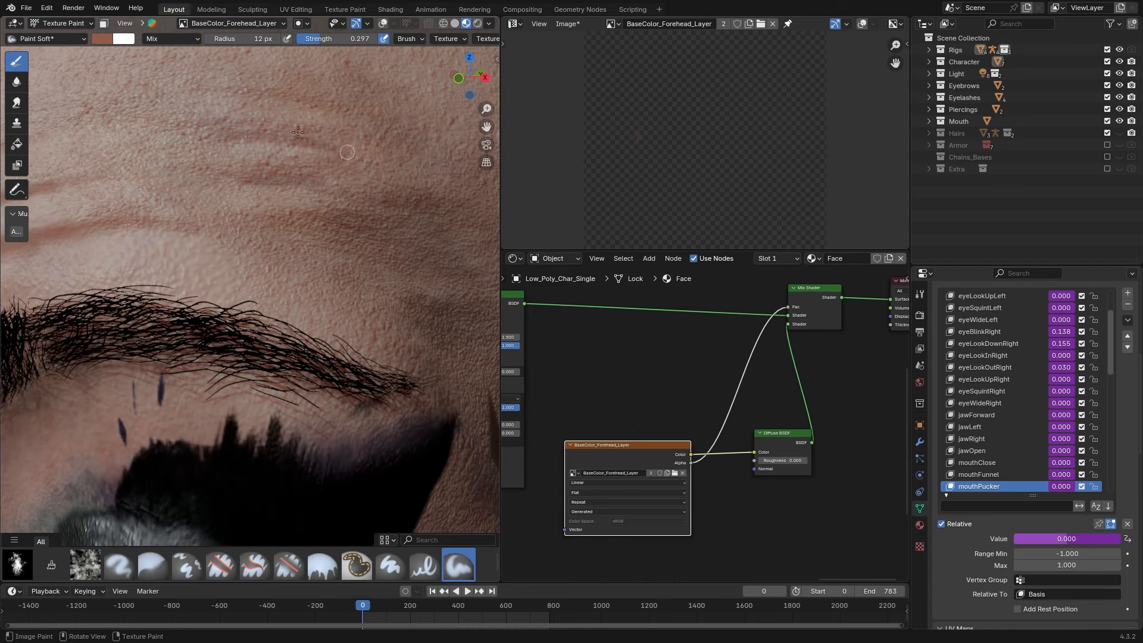
Paint matching brown wrinkle lines from the middle of the forehead over the character's right eyebrow
{"action": "middle_click_drag", "start_coordinate": [262, 228], "coordinate": [337, 253]}
{"action": "scroll", "coordinate": [164, 286], "scroll_direction": "down", "scroll_amount": 2}
{"action": "scroll", "coordinate": [156, 279], "scroll_direction": "up", "scroll_amount": 2}
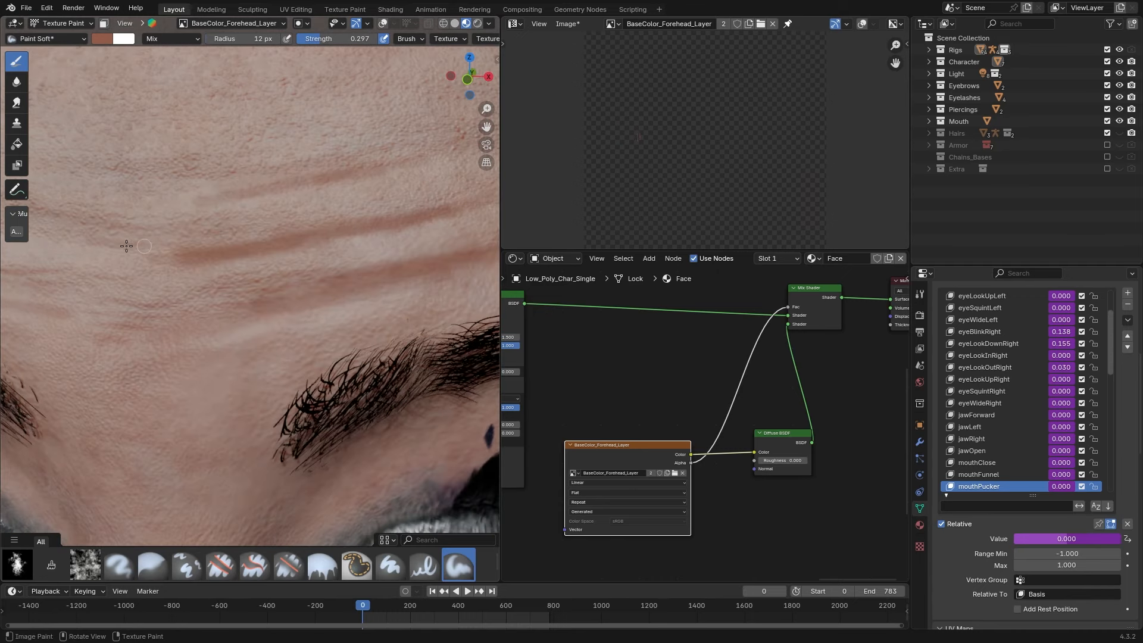
{"action": "middle_click_drag", "start_coordinate": [133, 248], "coordinate": [262, 243]}
{"action": "left_click_drag", "start_coordinate": [398, 272], "coordinate": [291, 240]}
{"action": "left_click_drag", "start_coordinate": [128, 287], "coordinate": [233, 315]}
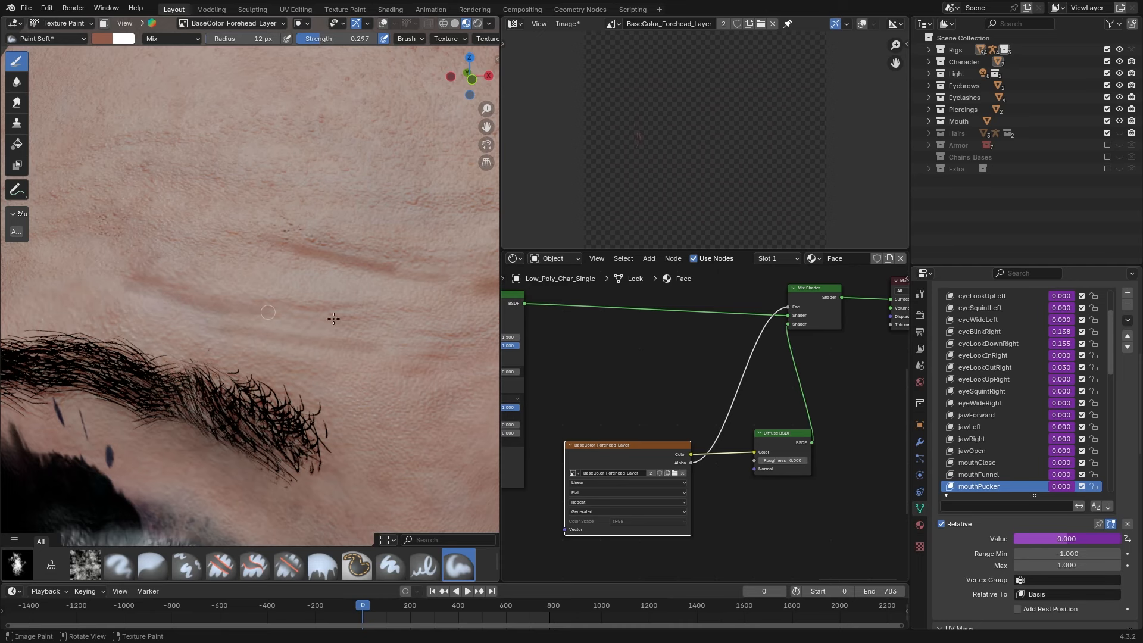
{"action": "middle_click_drag", "start_coordinate": [333, 262], "coordinate": [238, 267]}
Sample a light skin tone and paint highlights between the forehead wrinkles with a 28 px brush at 0.188 strength
{"action": "scroll", "coordinate": [238, 268], "scroll_direction": "down", "scroll_amount": 2}
{"action": "key", "text": "shift+x"}
{"action": "key", "text": "f"}
{"action": "key", "text": "shift+f"}
{"action": "middle_click_drag", "start_coordinate": [333, 280], "coordinate": [256, 286]}
{"action": "scroll", "coordinate": [252, 286], "scroll_direction": "up", "scroll_amount": 2}
{"action": "left_click_drag", "start_coordinate": [251, 287], "coordinate": [357, 265]}
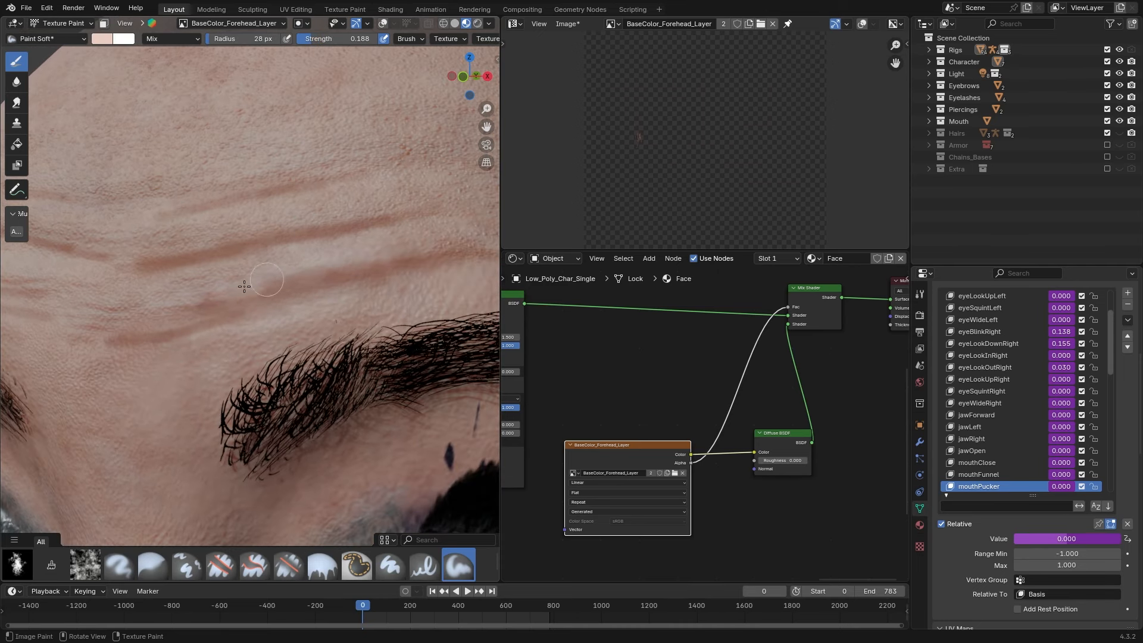
{"action": "mouse_move", "coordinate": [209, 242]}
{"action": "left_mouse_down"}
{"action": "mouse_move", "coordinate": [382, 218]}
{"action": "mouse_move", "coordinate": [158, 256]}
{"action": "left_mouse_up"}
{"action": "middle_click_drag", "start_coordinate": [185, 208], "coordinate": [243, 217]}
{"action": "left_click_drag", "start_coordinate": [185, 207], "coordinate": [207, 212]}
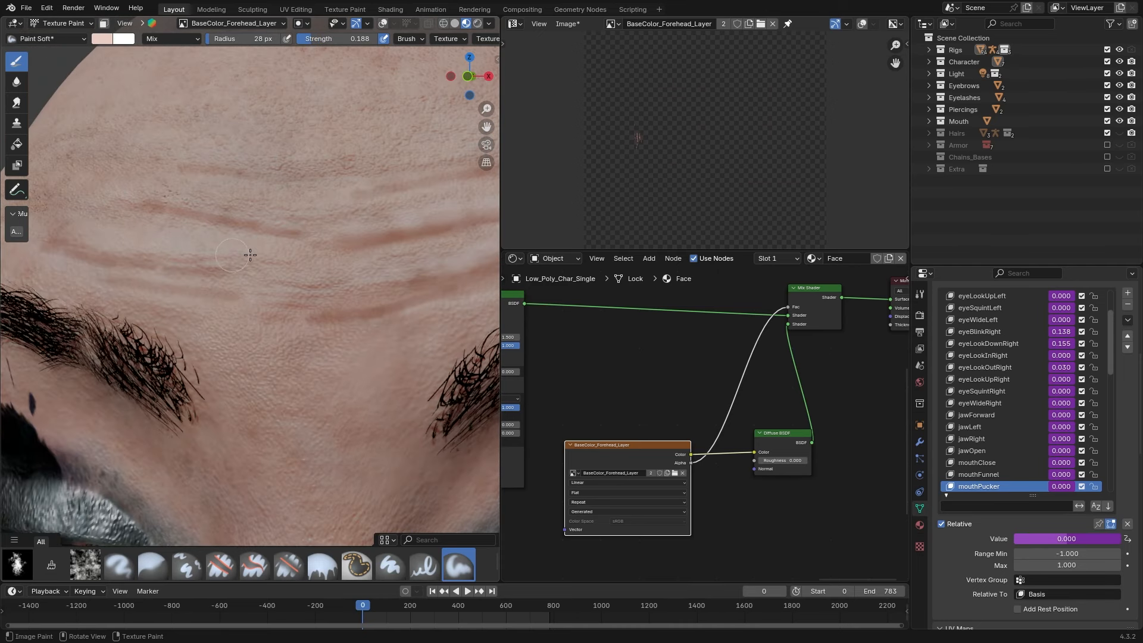
Soften the painted forehead wrinkles with the Smear tool at 0.607 strength
{"action": "middle_click_drag", "start_coordinate": [262, 260], "coordinate": [240, 257]}
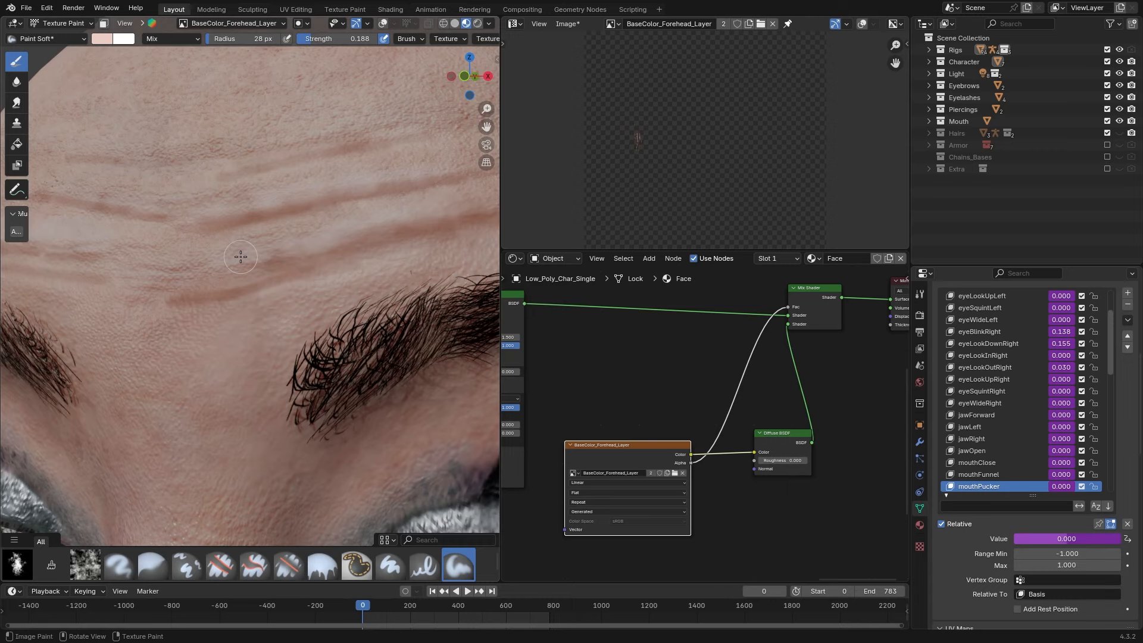
{"action": "left_click", "coordinate": [18, 106]}
{"action": "middle_click_drag", "start_coordinate": [227, 238], "coordinate": [244, 250]}
{"action": "key", "text": "f"}
{"action": "left_click", "coordinate": [231, 233]}
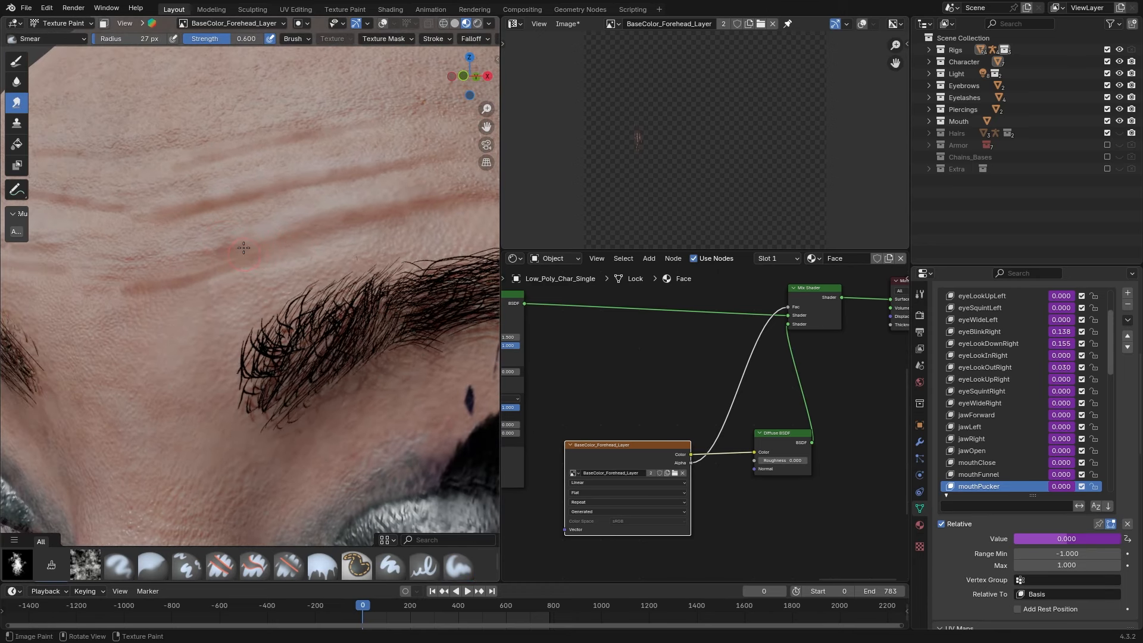
{"action": "mouse_move", "coordinate": [218, 44]}
{"action": "left_mouse_down"}
{"action": "mouse_move", "coordinate": [152, 38]}
{"action": "mouse_move", "coordinate": [232, 39]}
{"action": "left_mouse_up"}
{"action": "scroll", "coordinate": [246, 151], "scroll_direction": "up", "scroll_amount": 2}
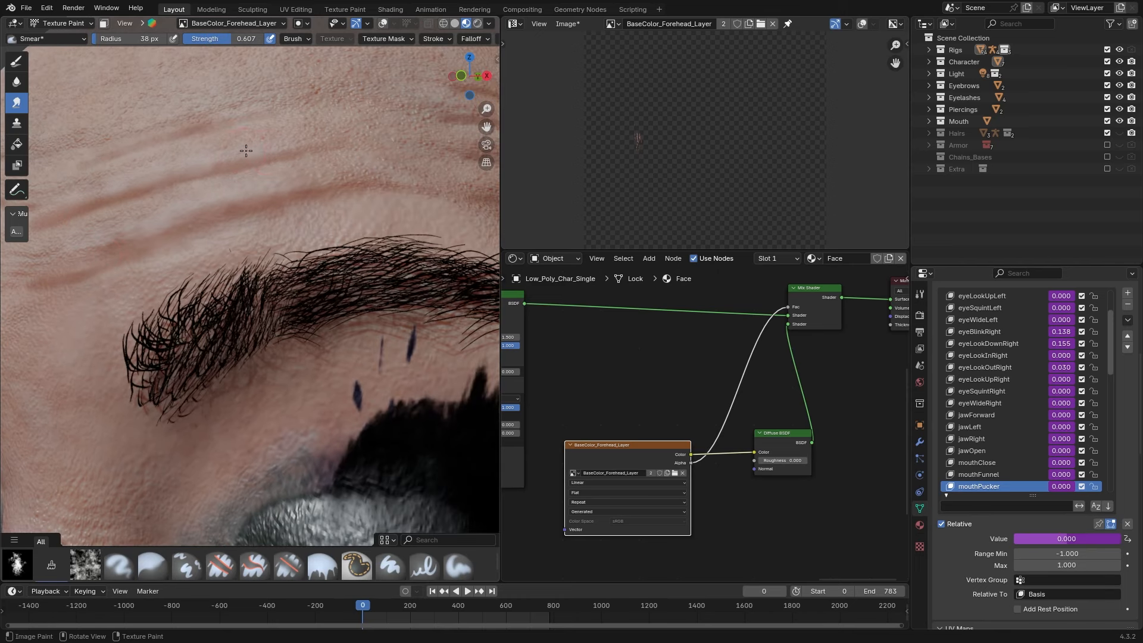
{"action": "scroll", "coordinate": [245, 151], "scroll_direction": "down", "scroll_amount": 3}
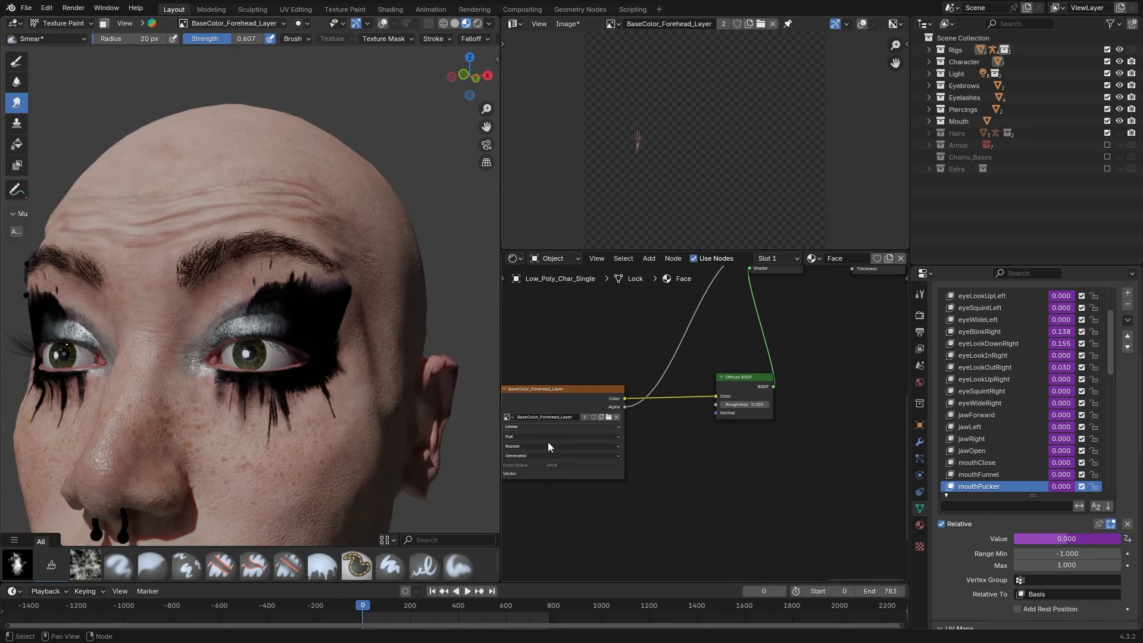
Insert a Mix node set to Color on the link between the forehead image texture and the Diffuse BSDF
{"action": "key", "text": "shift+a"}
{"action": "mouse_move", "coordinate": [730, 509]}
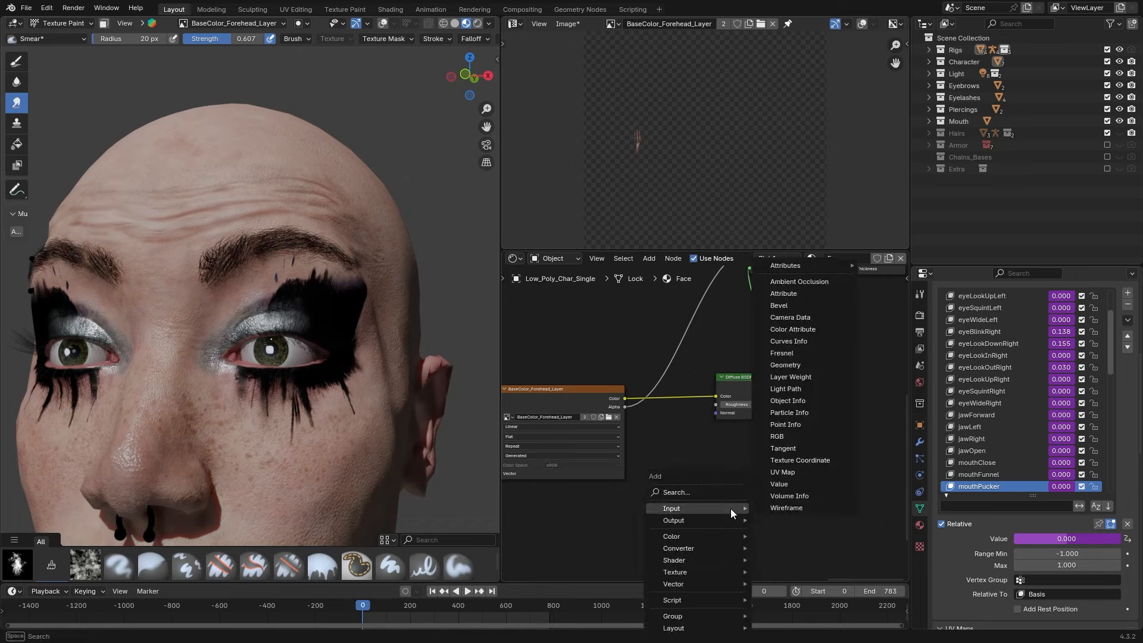
{"action": "left_click", "coordinate": [691, 492]}
{"action": "type", "text": "mi"}
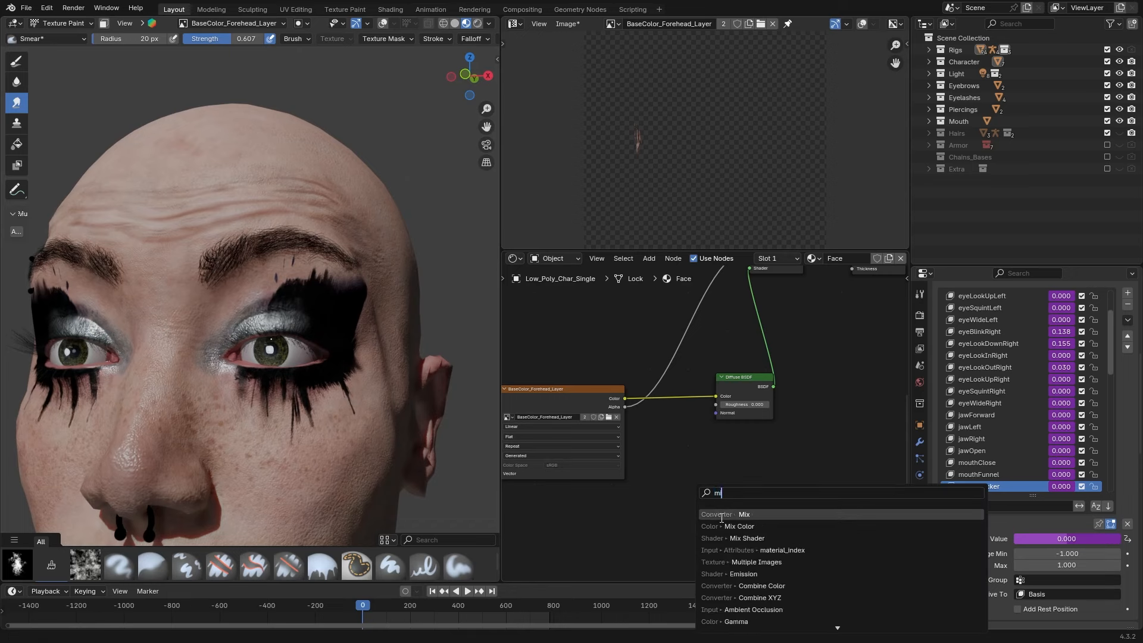
{"action": "left_click", "coordinate": [722, 517]}
{"action": "left_click", "coordinate": [687, 475]}
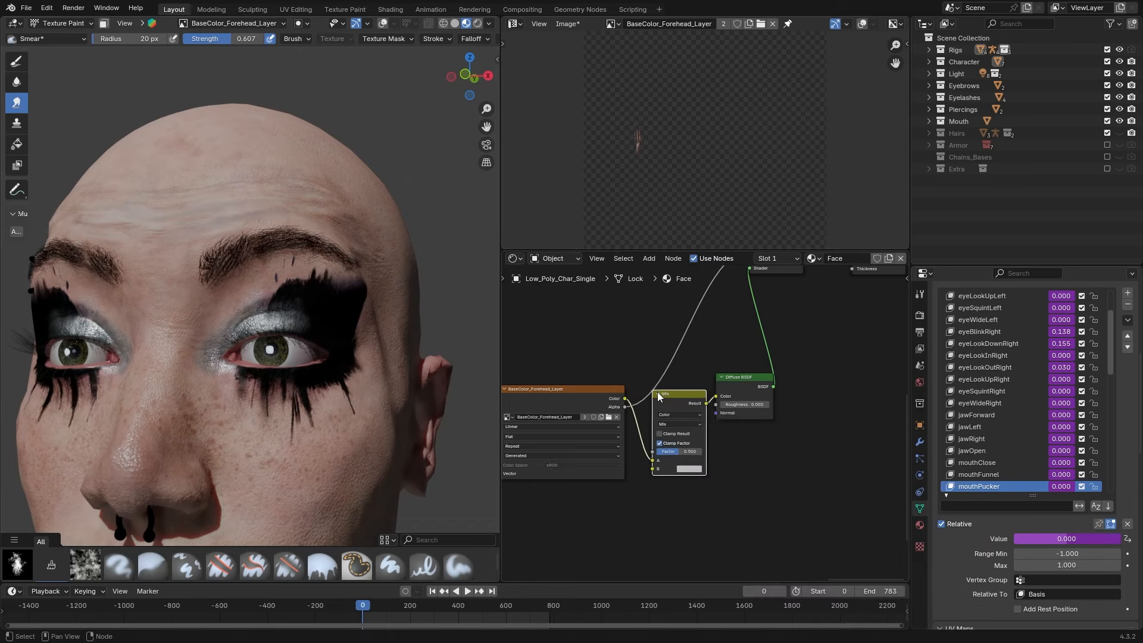
Set the Mix node's B colour to a dark reddish brown
{"action": "left_click", "coordinate": [684, 473]}
{"action": "left_click", "coordinate": [701, 392]}
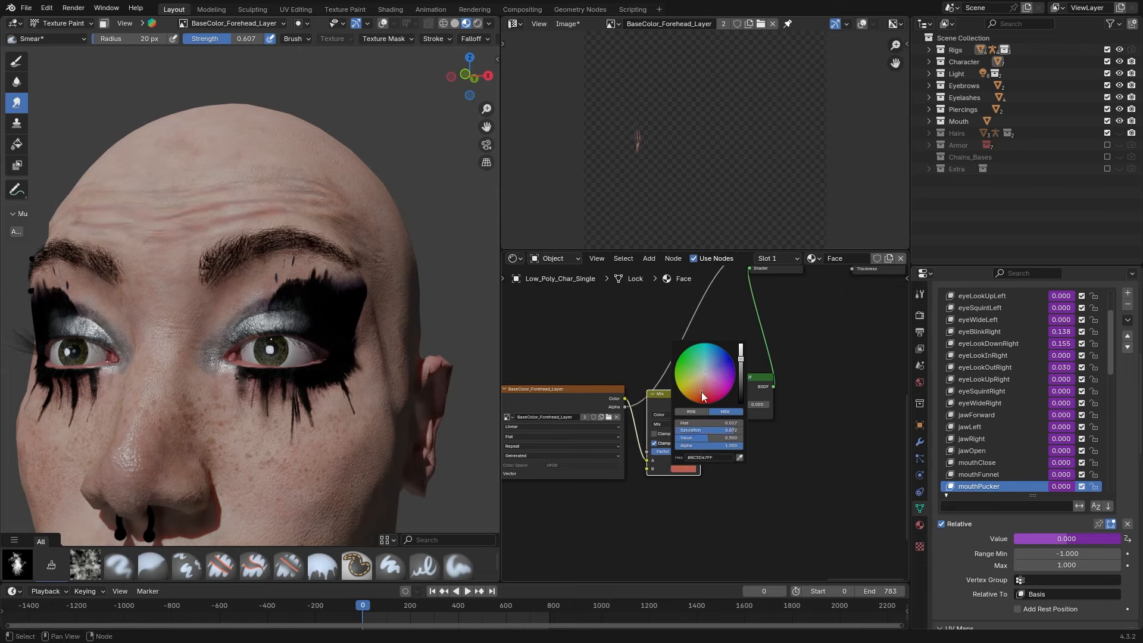
{"action": "left_click_drag", "start_coordinate": [741, 359], "coordinate": [745, 375]}
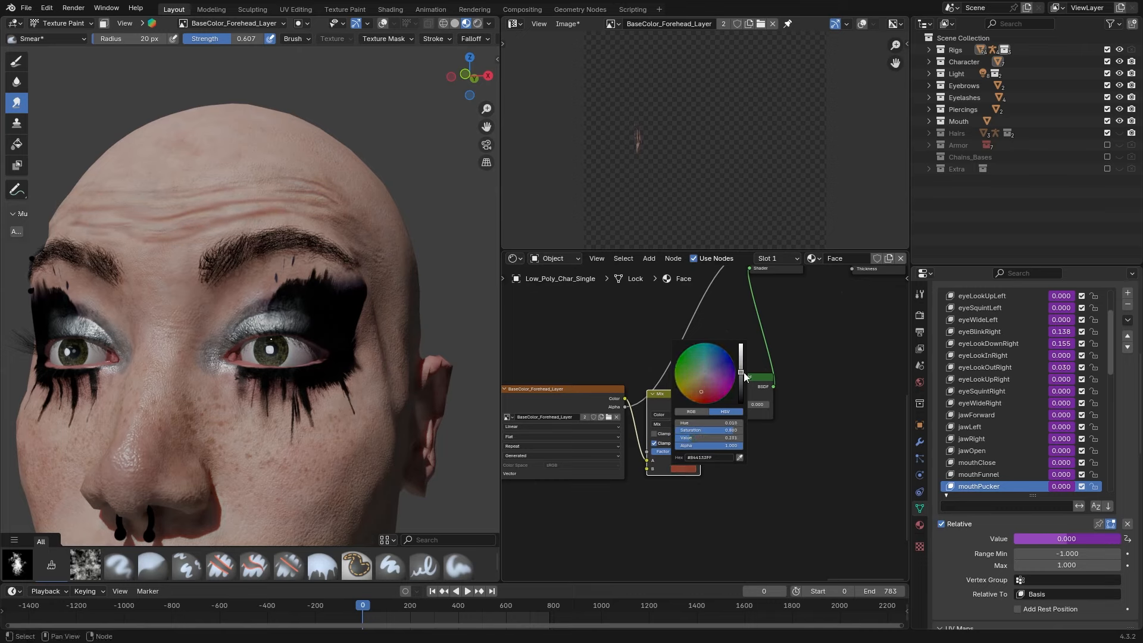
Save the painted image as BaseColor_Forehead_Layer.png in the Layers folder, as an RGBA PNG
{"action": "left_click", "coordinate": [566, 23]}
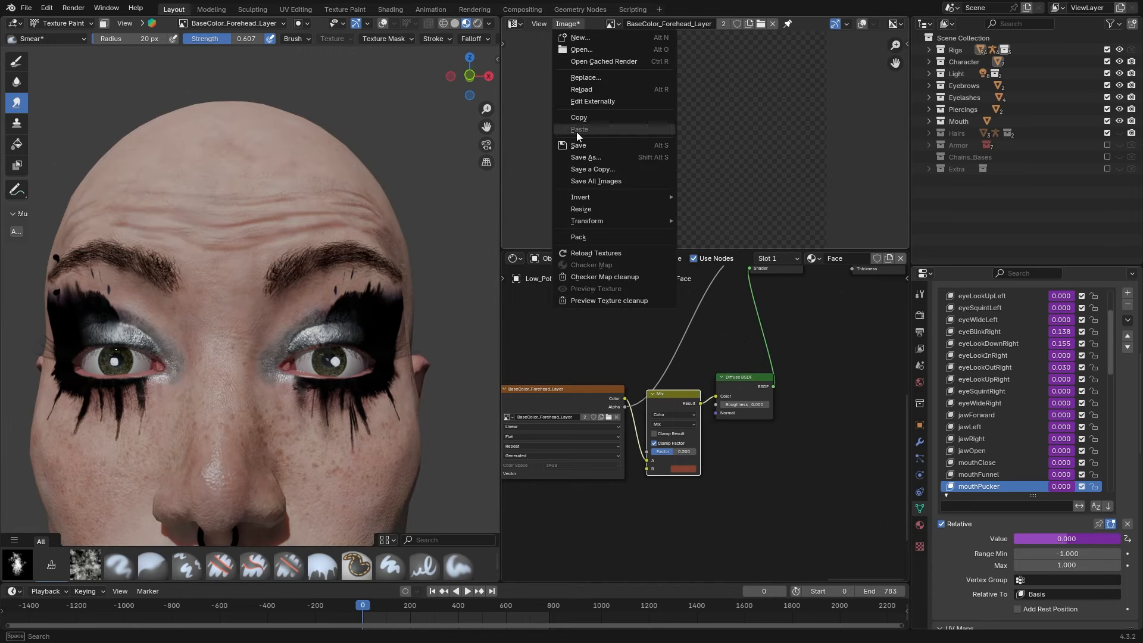
{"action": "left_click", "coordinate": [582, 158]}
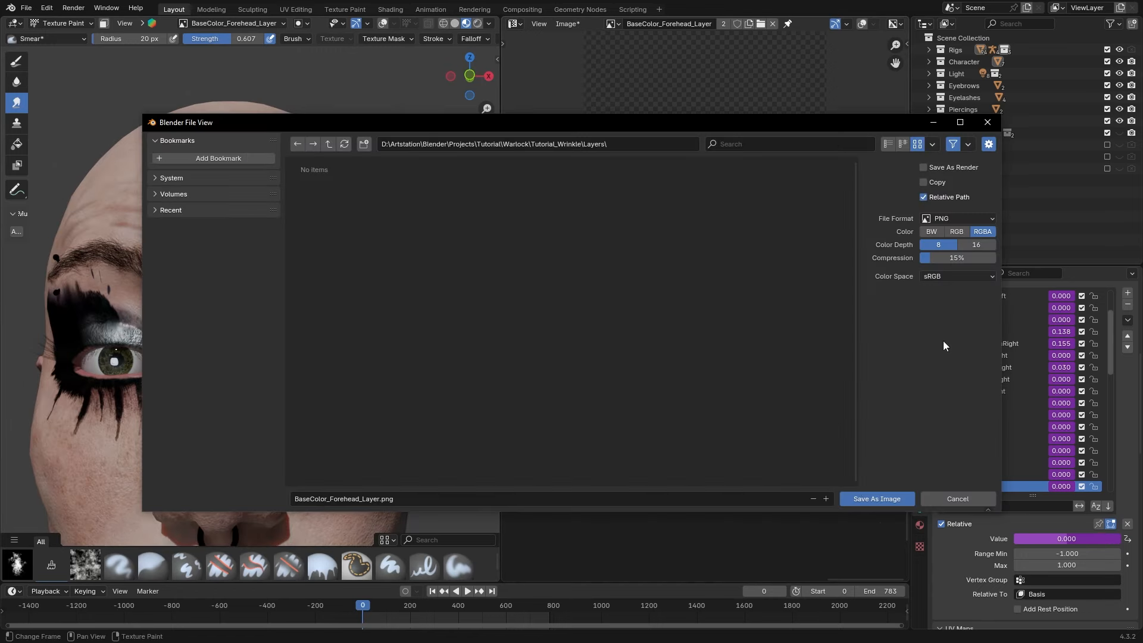
{"action": "left_click", "coordinate": [853, 498]}
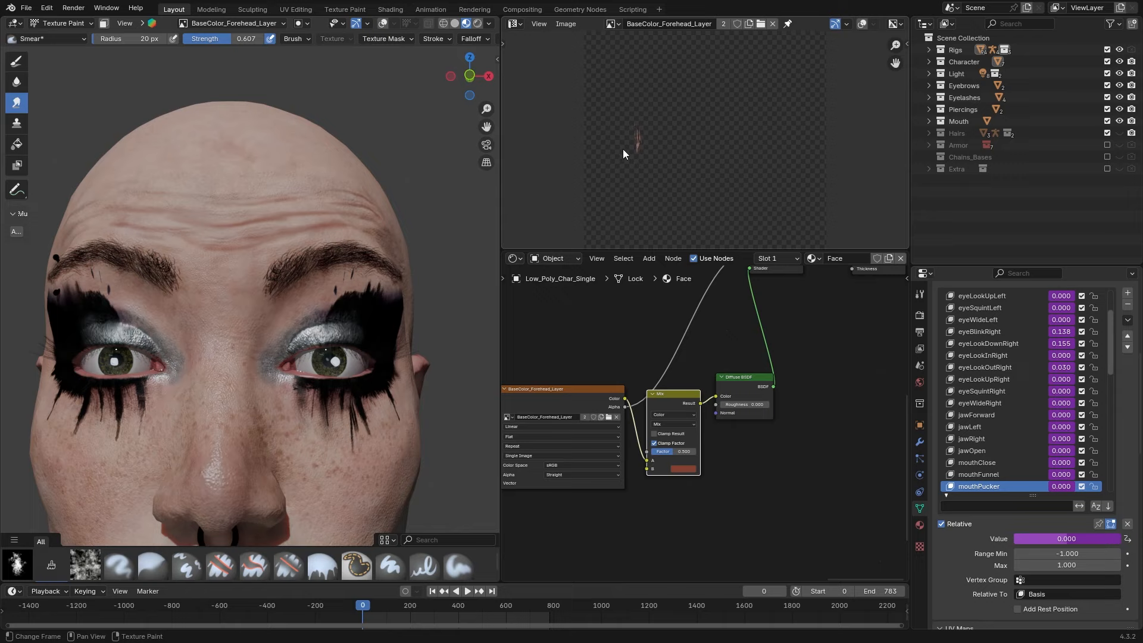
Create a new blank 4096 × 4096 px image with alpha named BC_WMK_Forehead
{"action": "key", "text": "Home"}
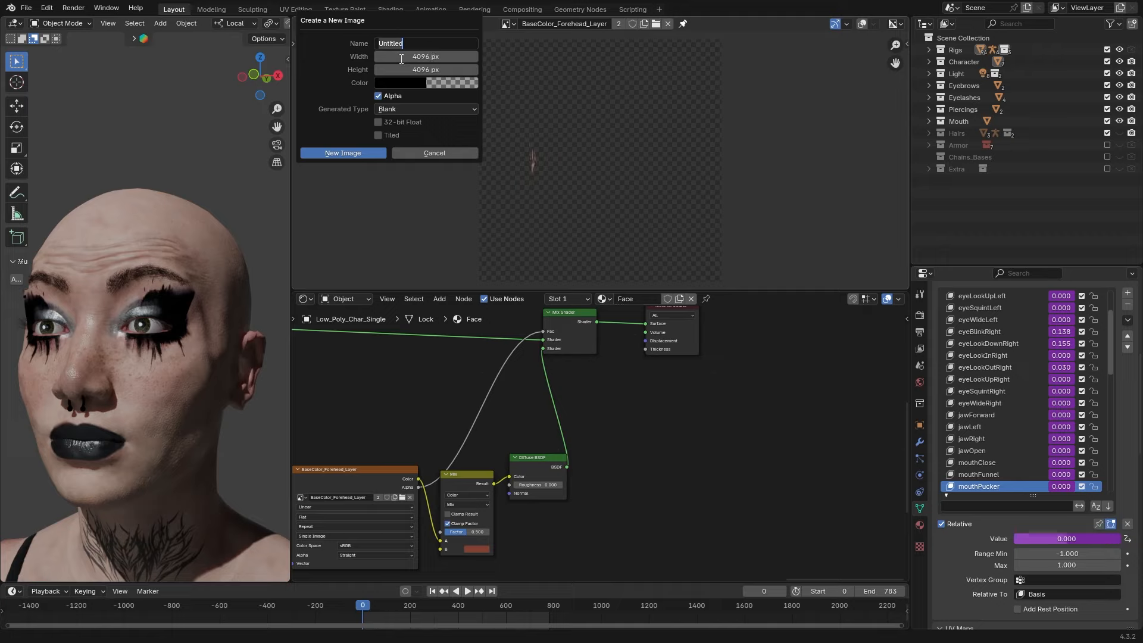
{"action": "type", "text": "BC_WMK_Forehead"}
{"action": "left_click", "coordinate": [320, 151]}
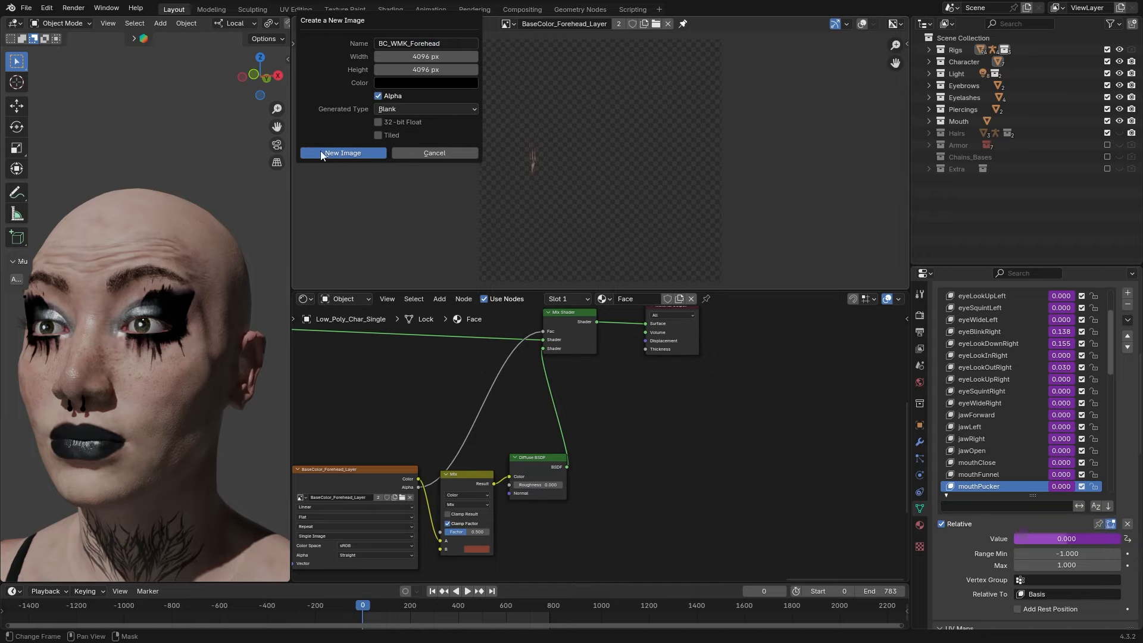
Add a Diffuse BSDF that takes over the Principled BSDF's base color link and feeds the Mix Shader's first shader input
{"action": "type", "text": "diffu"}
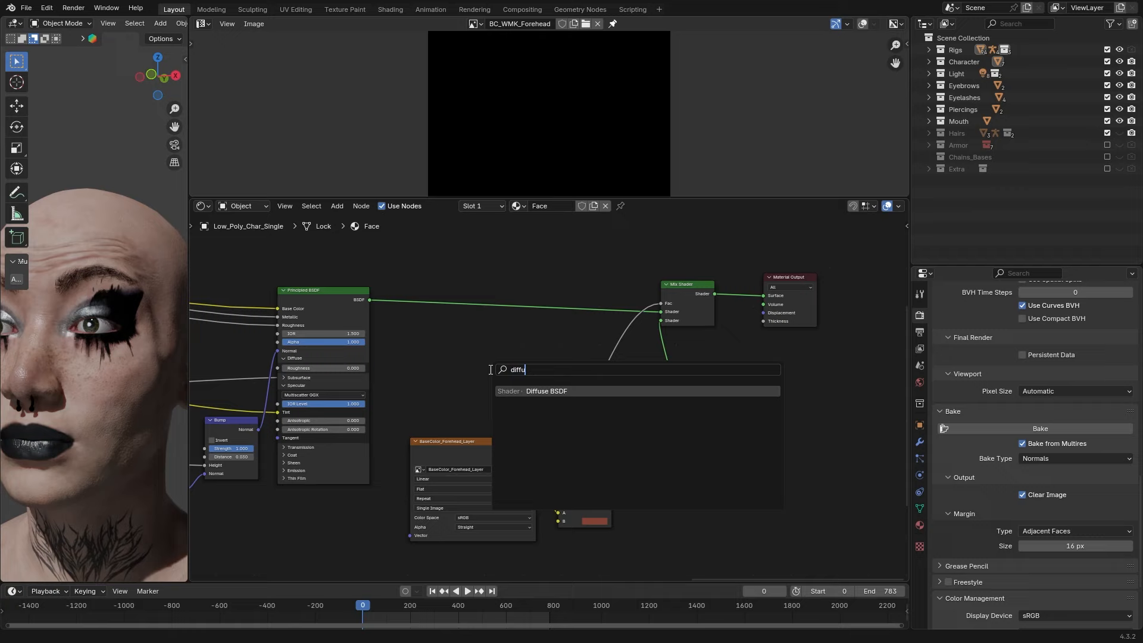
{"action": "key", "text": "Return"}
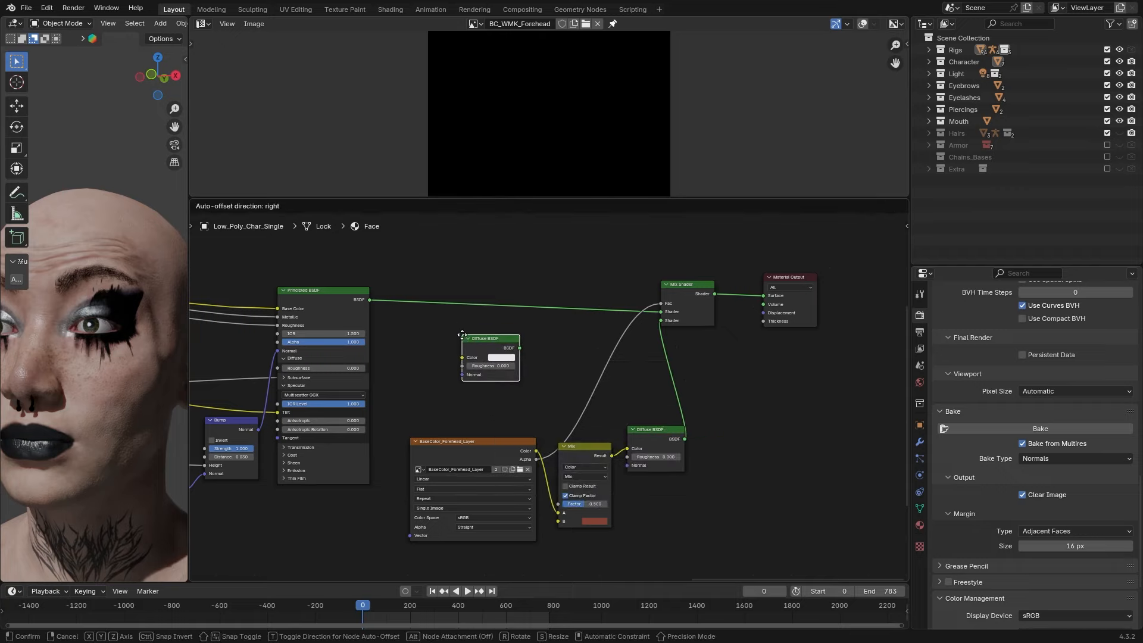
{"action": "left_click", "coordinate": [465, 339]}
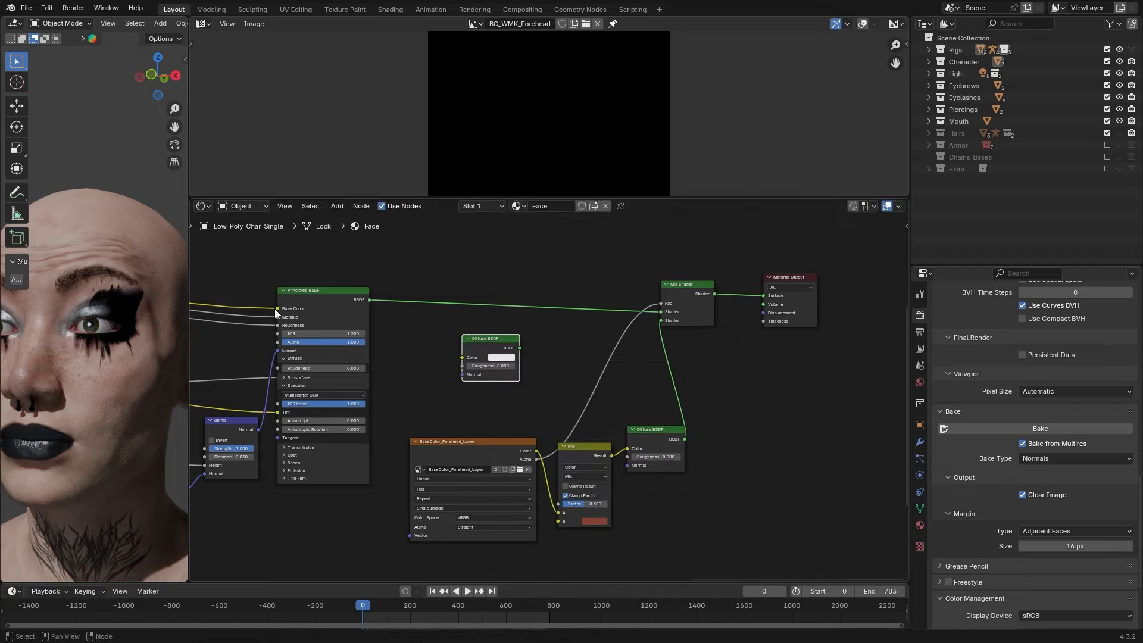
{"action": "left_click_drag", "start_coordinate": [274, 308], "coordinate": [662, 311]}
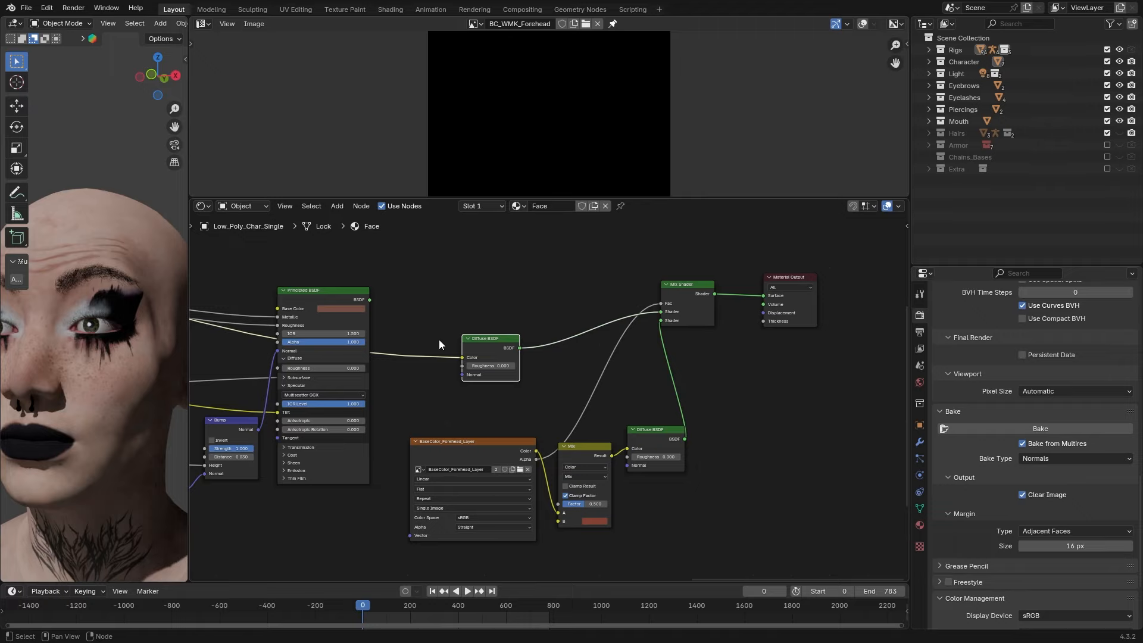
{"action": "left_click_drag", "start_coordinate": [188, 349], "coordinate": [220, 356]}
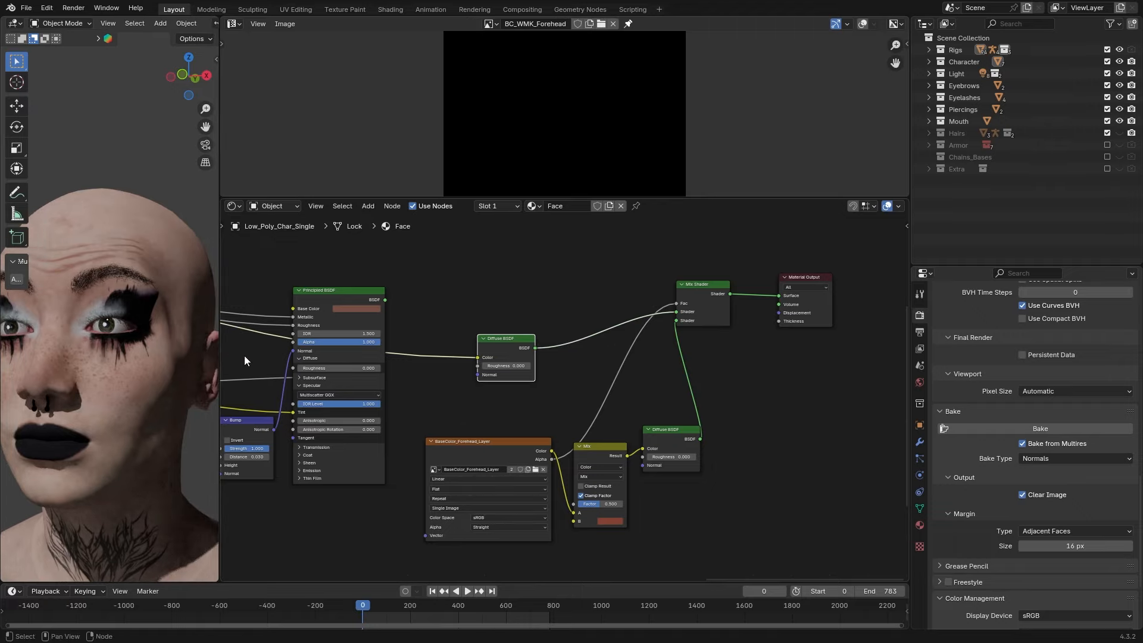
Turn off Bake from Multires and set the bake type to Diffuse
{"action": "left_click", "coordinate": [1022, 443]}
{"action": "left_click", "coordinate": [1076, 458]}
{"action": "left_click", "coordinate": [1043, 594]}
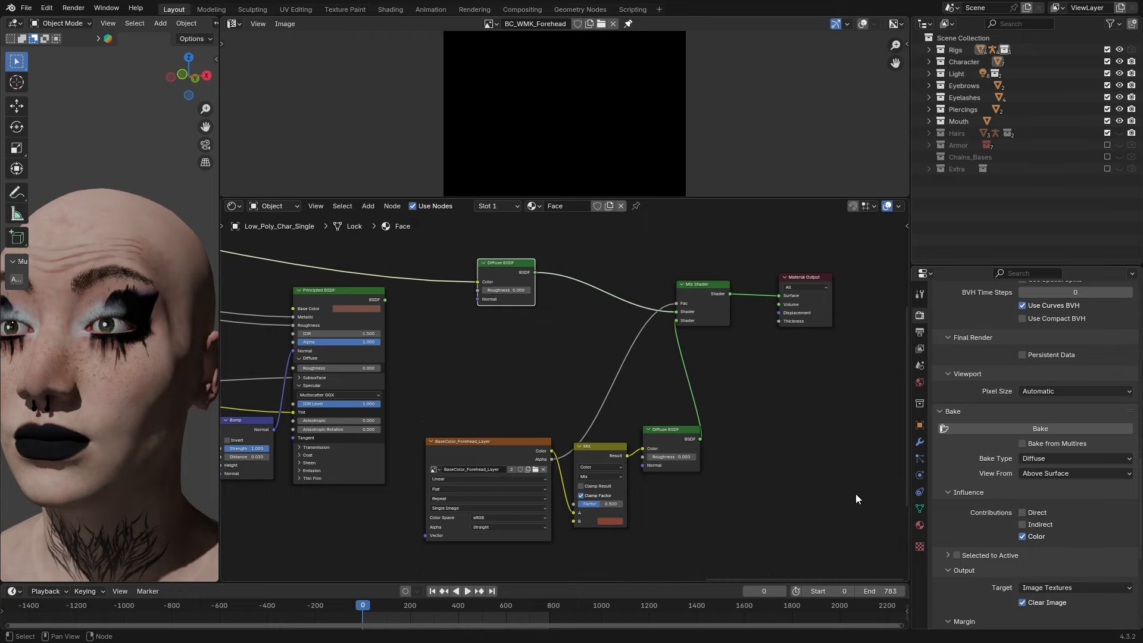
Add an Image Texture node using BC_WMK_Forehead and bake the face's diffuse color into it
{"action": "middle_click_drag", "start_coordinate": [855, 494], "coordinate": [823, 488]}
{"action": "key", "text": "shift+a"}
{"action": "left_click", "coordinate": [718, 400]}
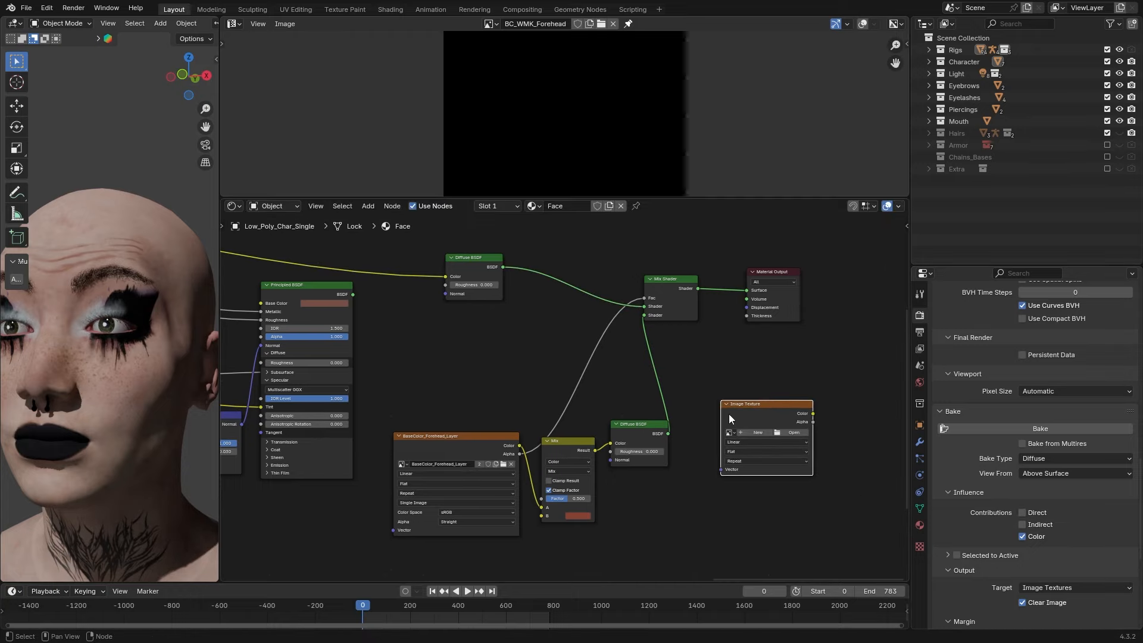
{"action": "left_click", "coordinate": [729, 432]}
{"action": "left_click", "coordinate": [756, 411]}
{"action": "scroll", "coordinate": [824, 336], "scroll_direction": "up", "scroll_amount": 1}
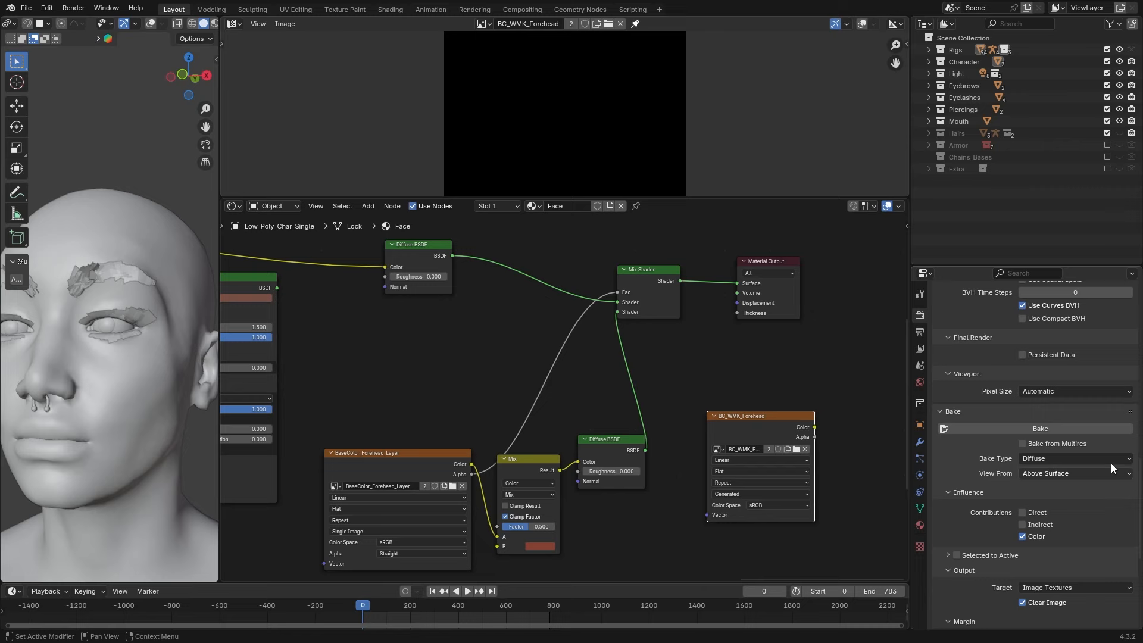
{"action": "left_click", "coordinate": [1037, 428]}
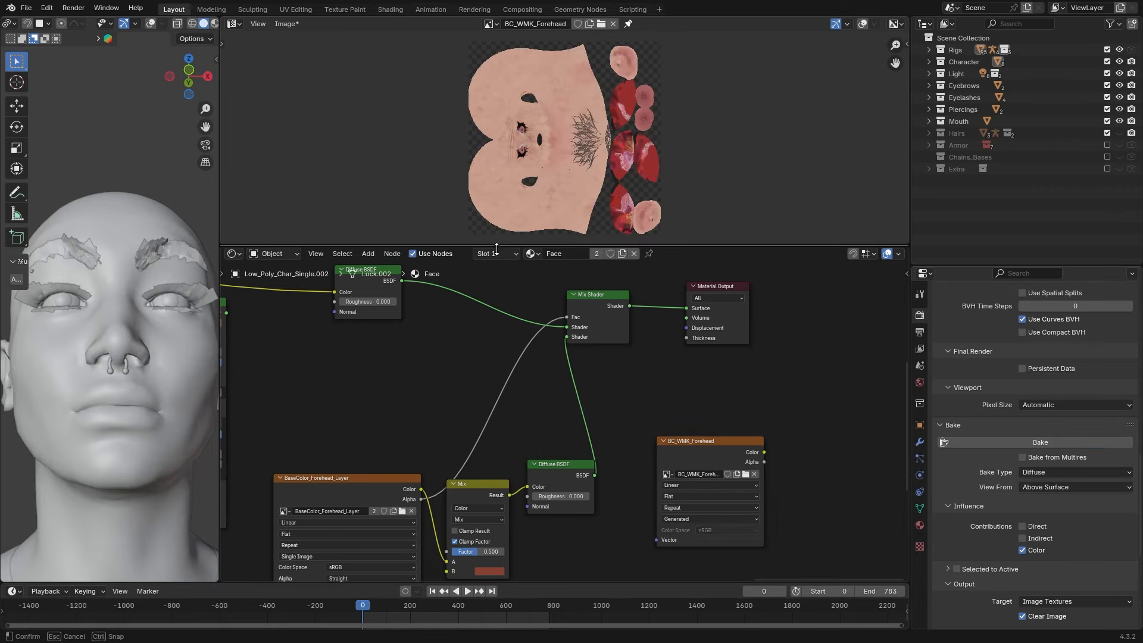
Examine the forehead wrinkles, eye makeup and surrounding skin in the baked BC_WMK_Forehead image
{"action": "scroll", "coordinate": [483, 234], "scroll_direction": "up", "scroll_amount": 10}
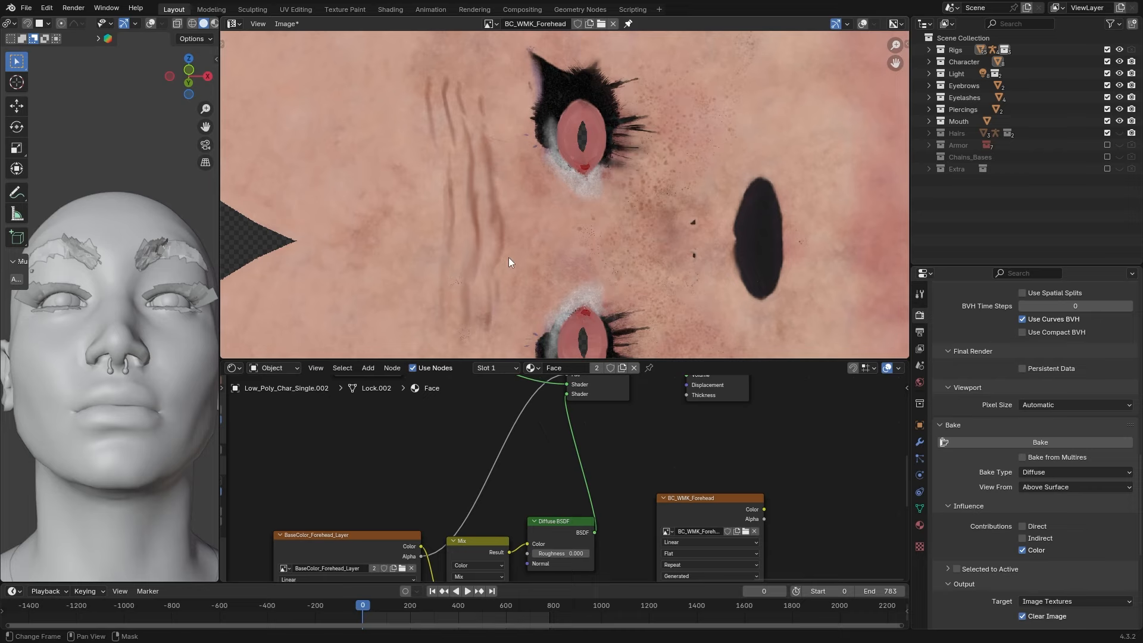
{"action": "scroll", "coordinate": [511, 257], "scroll_direction": "down", "scroll_amount": 5}
{"action": "scroll", "coordinate": [512, 189], "scroll_direction": "up", "scroll_amount": 2}
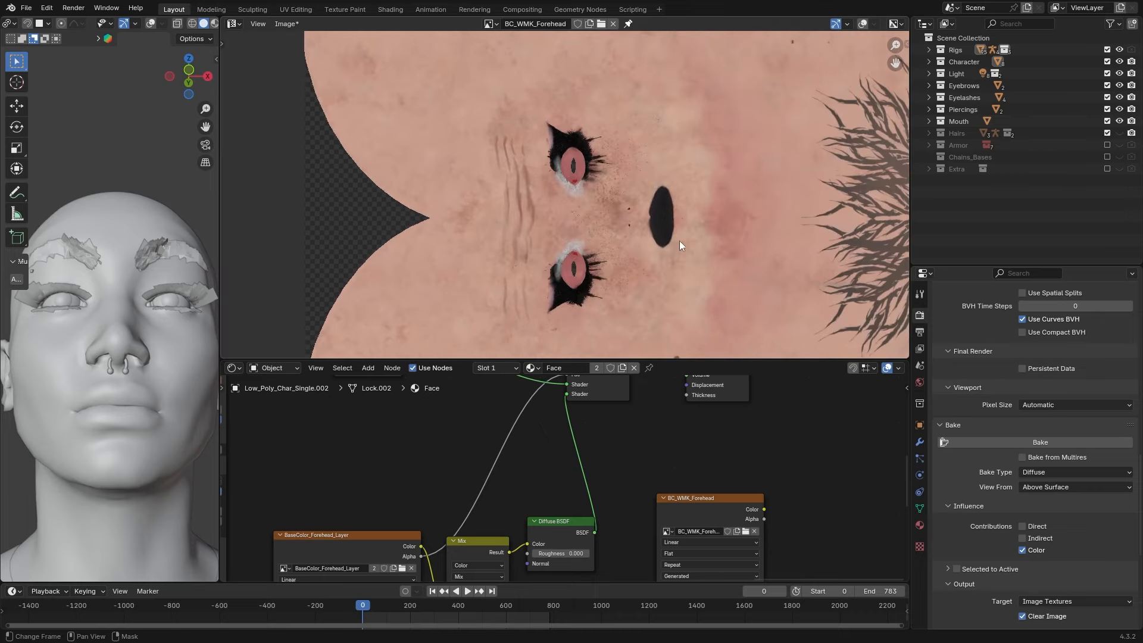
{"action": "scroll", "coordinate": [680, 241], "scroll_direction": "up", "scroll_amount": 2}
{"action": "middle_click_drag", "start_coordinate": [695, 266], "coordinate": [630, 267]}
{"action": "scroll", "coordinate": [611, 262], "scroll_direction": "down", "scroll_amount": 4}
{"action": "scroll", "coordinate": [647, 266], "scroll_direction": "down", "scroll_amount": 1}
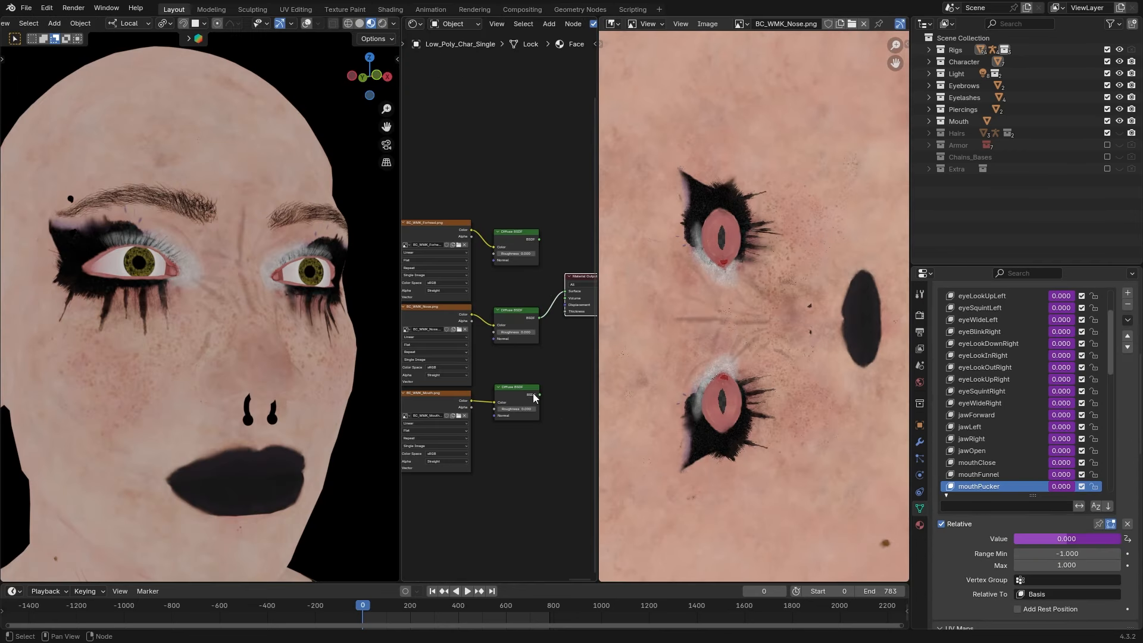
Connect the mouth wrinkle texture's Diffuse BSDF to the Material Output and view the head from the side
{"action": "left_click_drag", "start_coordinate": [541, 391], "coordinate": [565, 291]}
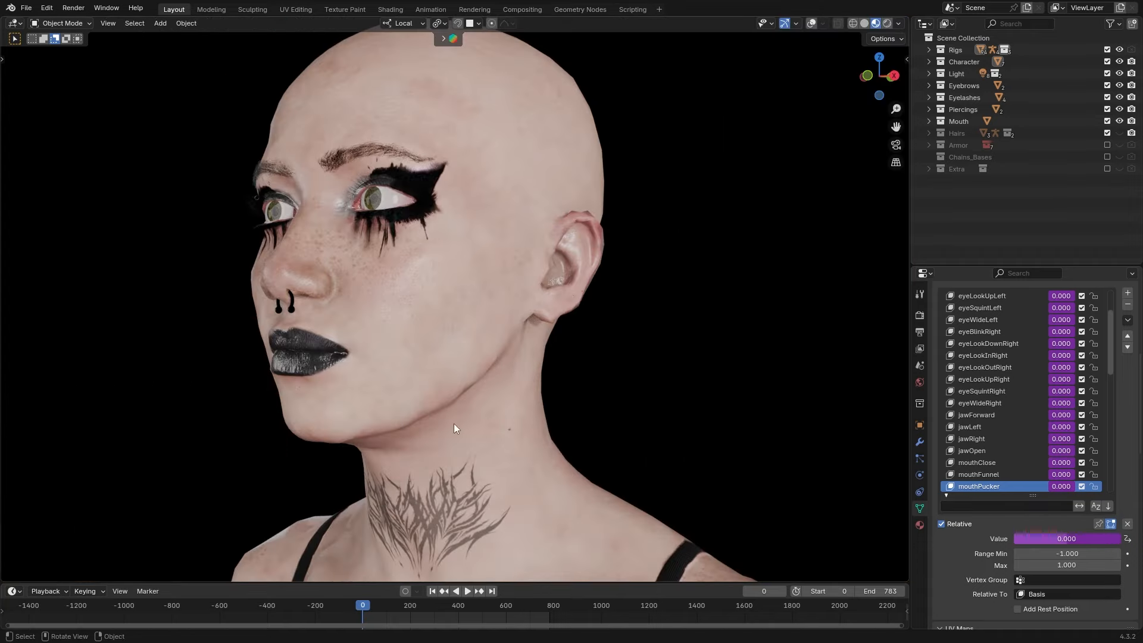
{"action": "middle_click_drag", "start_coordinate": [454, 423], "coordinate": [497, 399]}
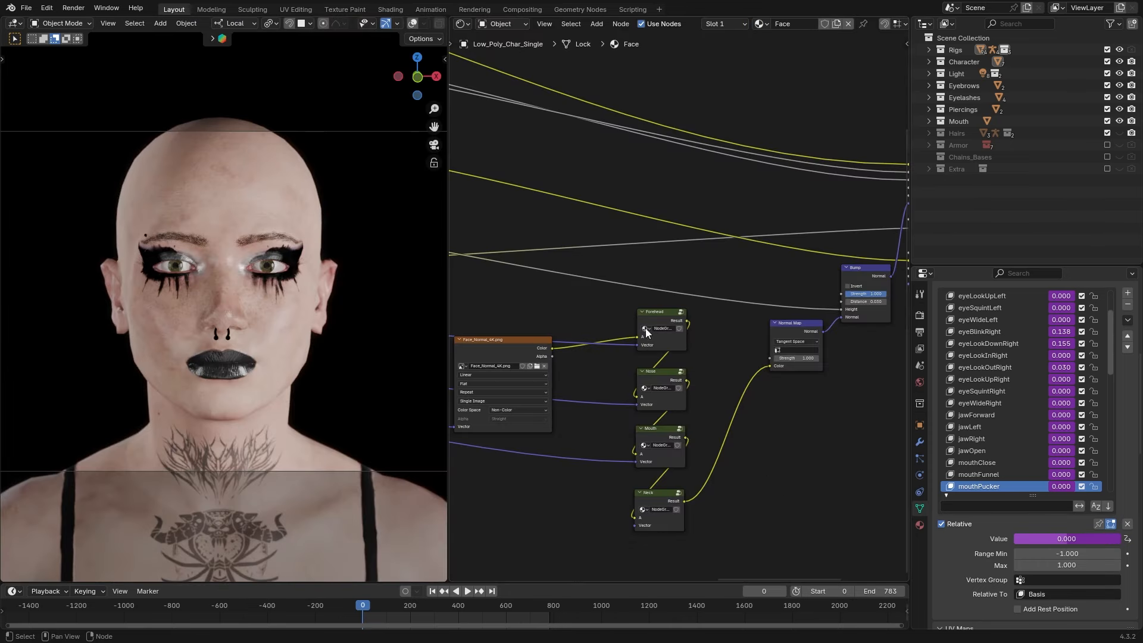
Duplicate the Forehead, Nose and Mouth normal node groups and make the copied Nose and Mouth groups single-user
{"action": "left_click_drag", "start_coordinate": [628, 298], "coordinate": [695, 466]}
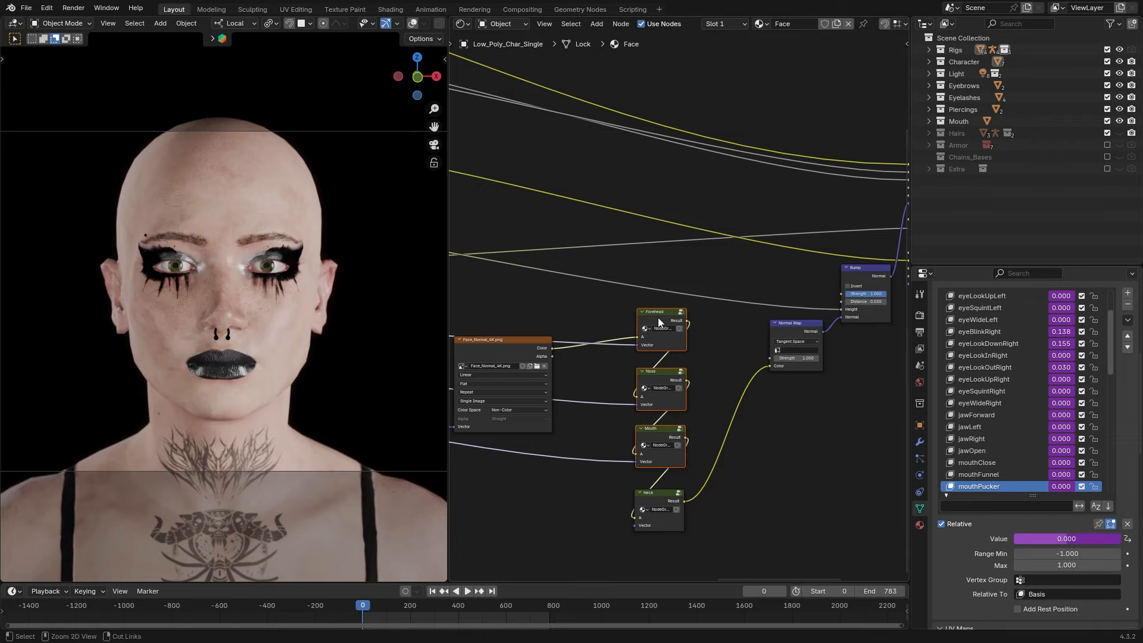
{"action": "key", "text": "KP_Decimal"}
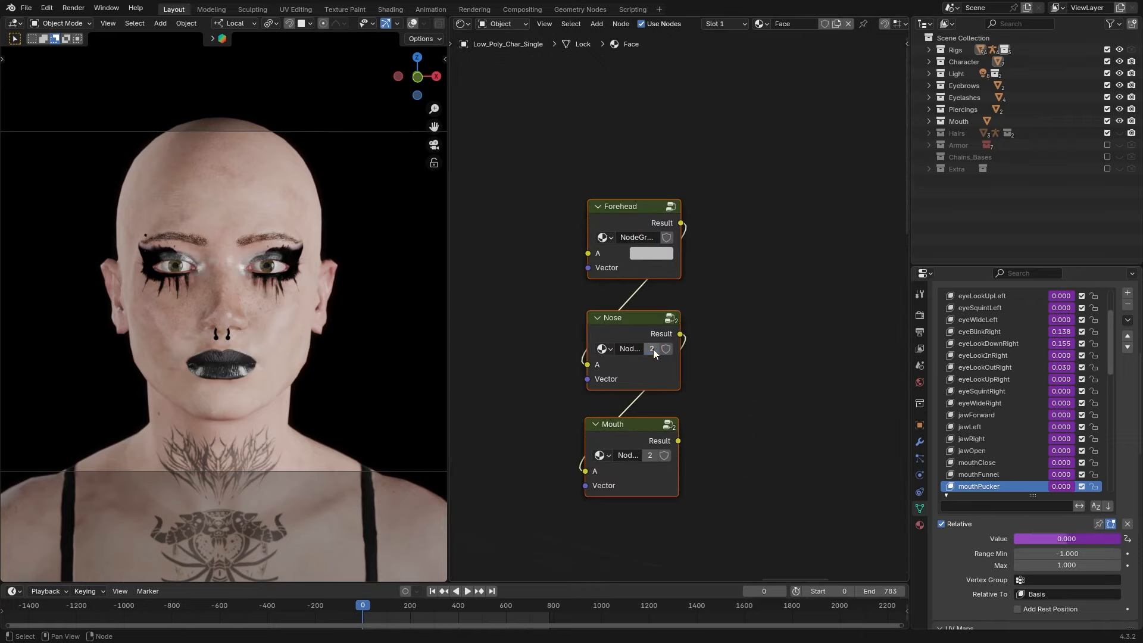
{"action": "left_click", "coordinate": [652, 349]}
{"action": "left_click", "coordinate": [650, 455]}
{"action": "scroll", "coordinate": [663, 282], "scroll_direction": "down", "scroll_amount": 1}
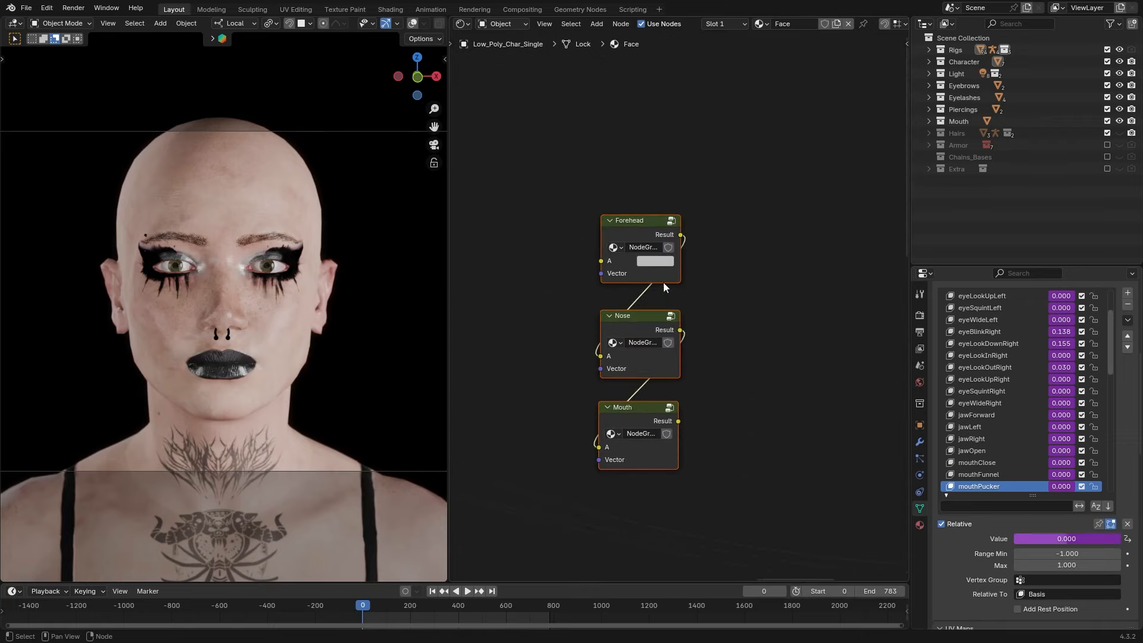
{"action": "left_click", "coordinate": [673, 233]}
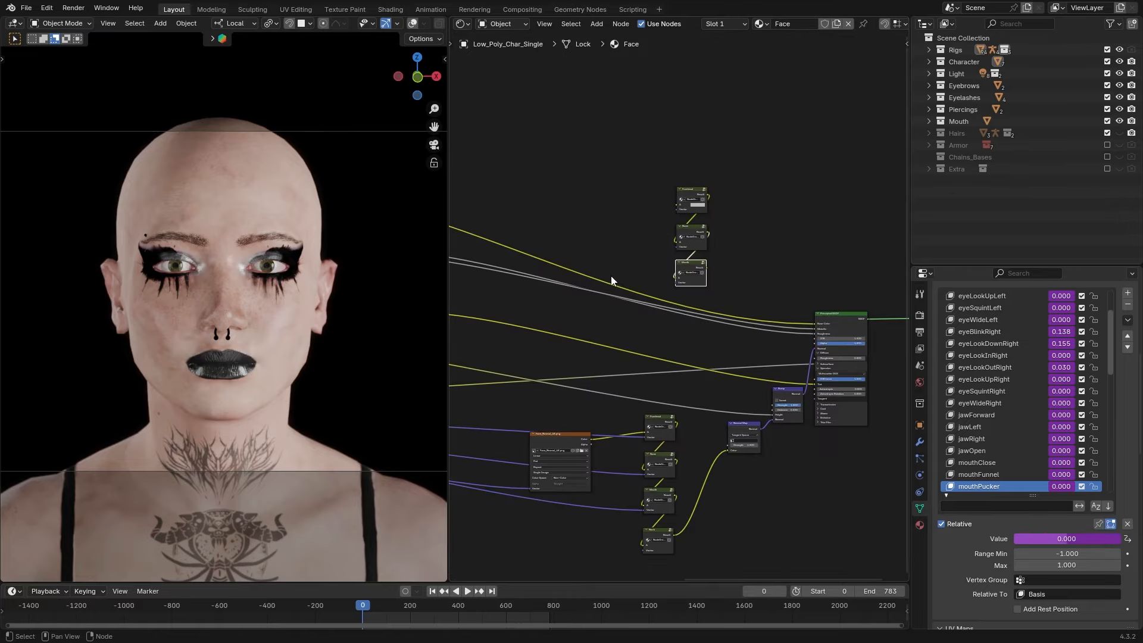
Route the face's base color through the duplicated Forehead, Nose and Mouth groups into the Principled BSDF's Base Color
{"action": "middle_click_drag", "start_coordinate": [612, 280], "coordinate": [653, 319]}
{"action": "left_click_drag", "start_coordinate": [493, 256], "coordinate": [842, 273]}
{"action": "middle_click_drag", "start_coordinate": [836, 331], "coordinate": [644, 274]}
{"action": "scroll", "coordinate": [649, 273], "scroll_direction": "up", "scroll_amount": 5}
{"action": "left_click_drag", "start_coordinate": [684, 266], "coordinate": [807, 331]}
{"action": "scroll", "coordinate": [760, 275], "scroll_direction": "down", "scroll_amount": 1}
{"action": "middle_click_drag", "start_coordinate": [750, 283], "coordinate": [767, 304]}
{"action": "scroll", "coordinate": [768, 305], "scroll_direction": "down", "scroll_amount": 3}
{"action": "middle_click_drag", "start_coordinate": [685, 326], "coordinate": [793, 338]}
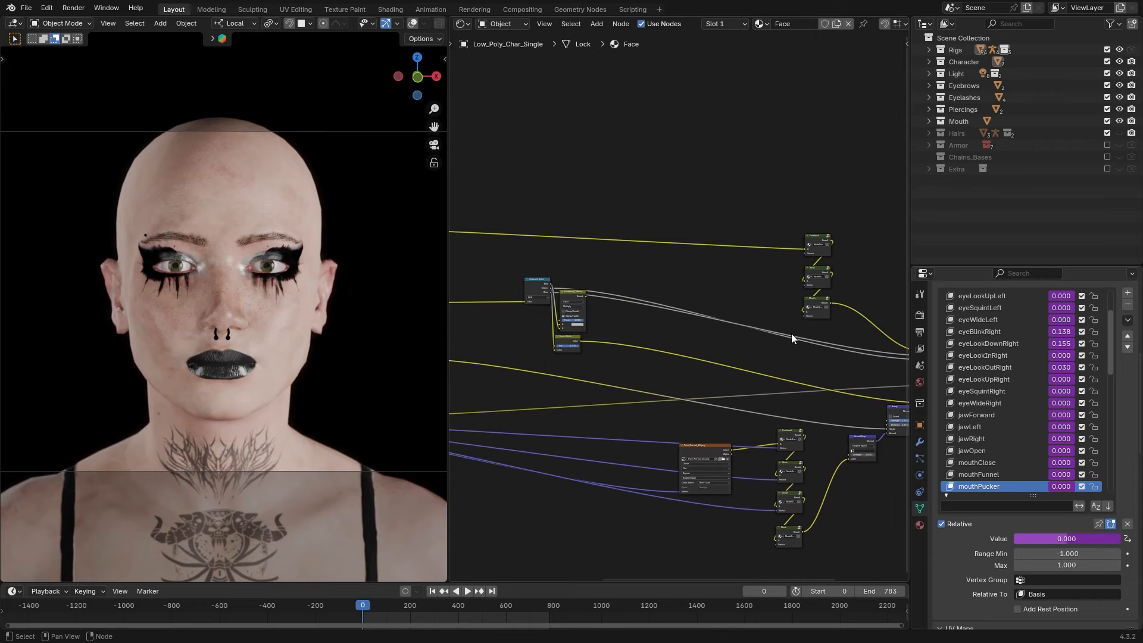
Place the Forehead_Diffuse Multiply node between the duplicated Mouth group and the Principled BSDF, feeding Mouth's result into A
{"action": "left_click_drag", "start_coordinate": [574, 293], "coordinate": [876, 284]}
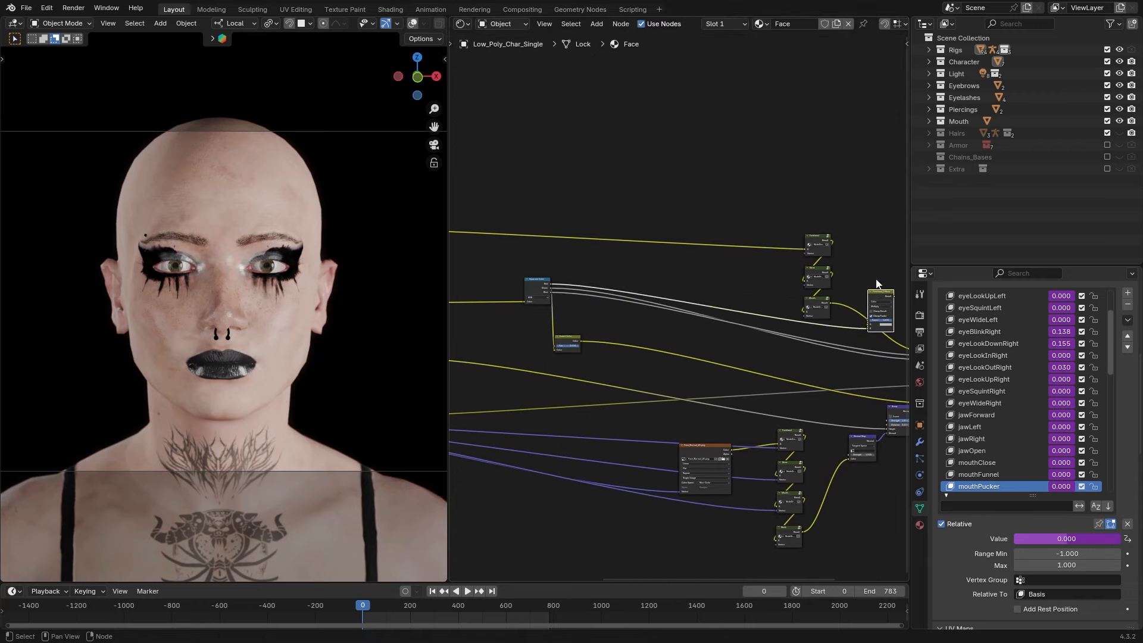
{"action": "middle_click_drag", "start_coordinate": [850, 257], "coordinate": [655, 219]}
{"action": "scroll", "coordinate": [695, 272], "scroll_direction": "up", "scroll_amount": 10}
{"action": "middle_click_drag", "start_coordinate": [752, 301], "coordinate": [798, 394]}
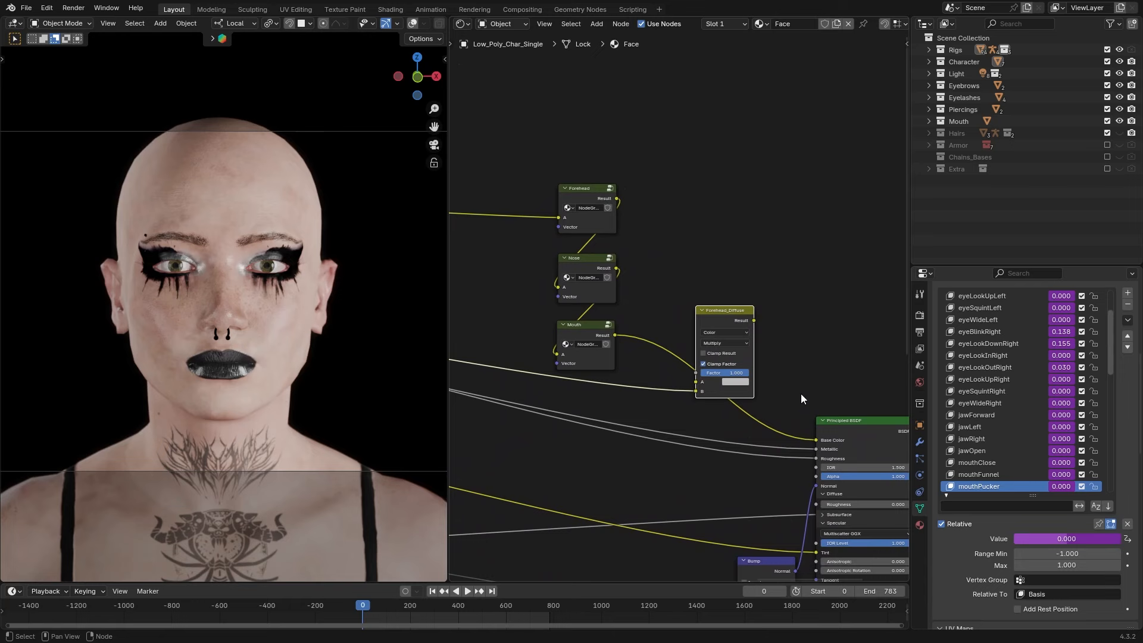
{"action": "scroll", "coordinate": [802, 399], "scroll_direction": "up", "scroll_amount": 1}
{"action": "left_click_drag", "start_coordinate": [826, 450], "coordinate": [696, 387]}
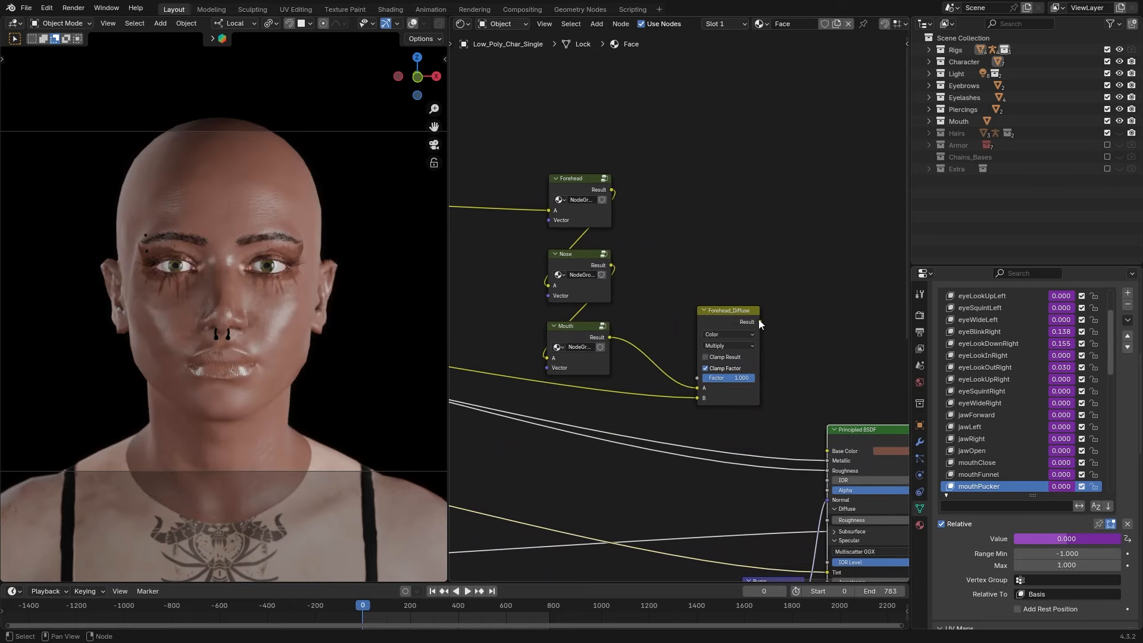
{"action": "left_click_drag", "start_coordinate": [760, 322], "coordinate": [827, 450]}
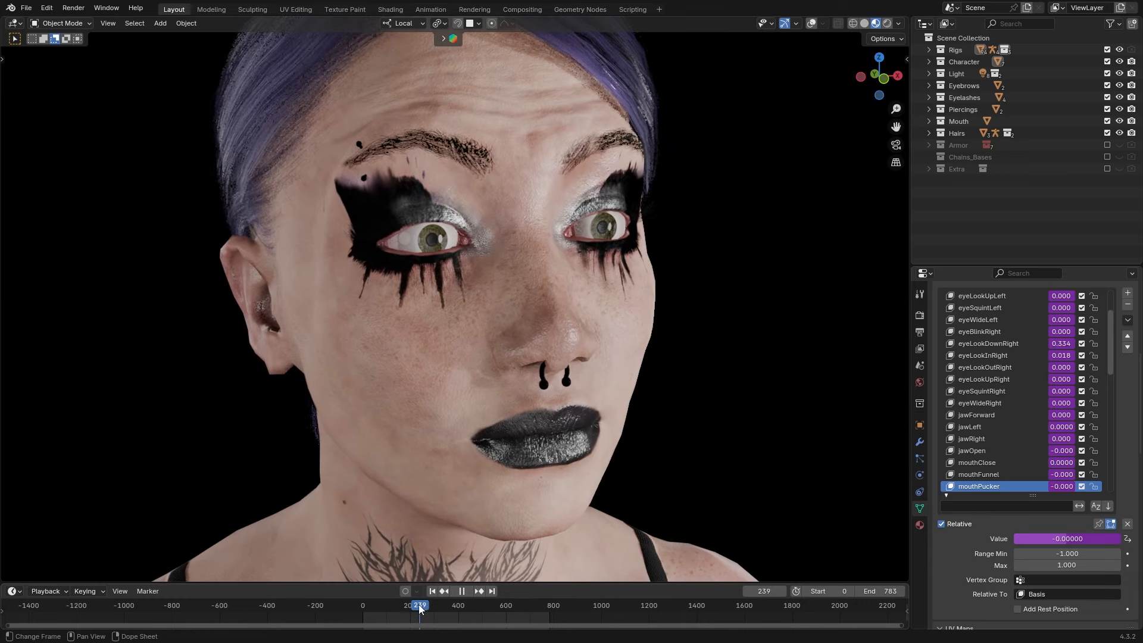
Scrub the facial animation to frame 104 and check the wrinkle maps from several angles
{"action": "left_click_drag", "start_coordinate": [419, 607], "coordinate": [388, 606]}
{"action": "middle_click_drag", "start_coordinate": [582, 422], "coordinate": [536, 393]}
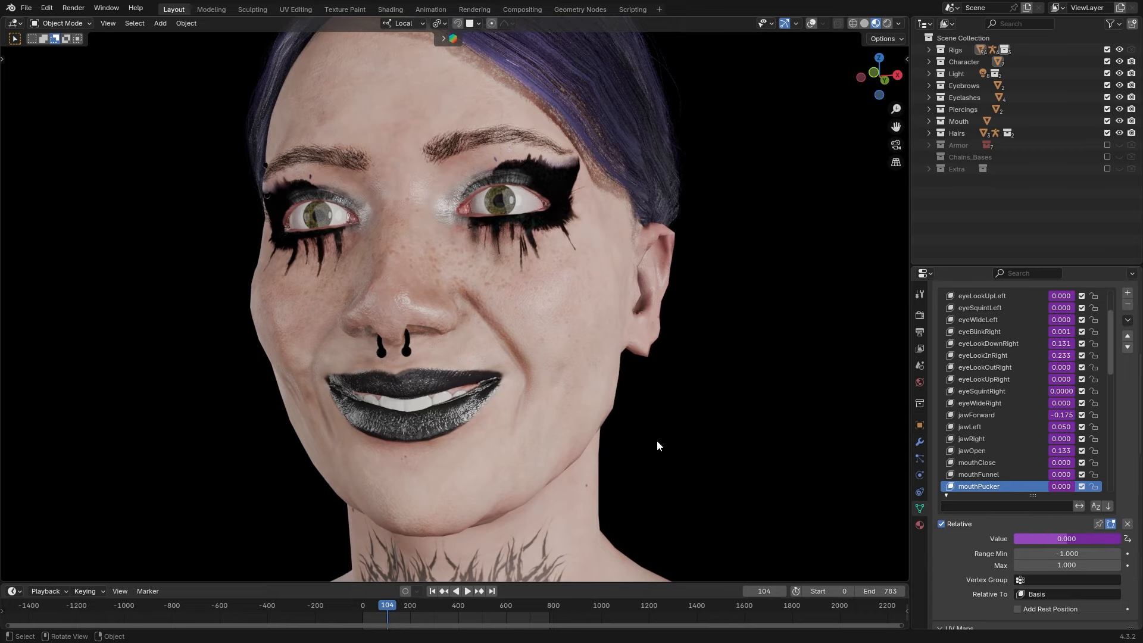
{"action": "scroll", "coordinate": [657, 444], "scroll_direction": "down", "scroll_amount": 5}
{"action": "middle_click_drag", "start_coordinate": [661, 445], "coordinate": [694, 443]}
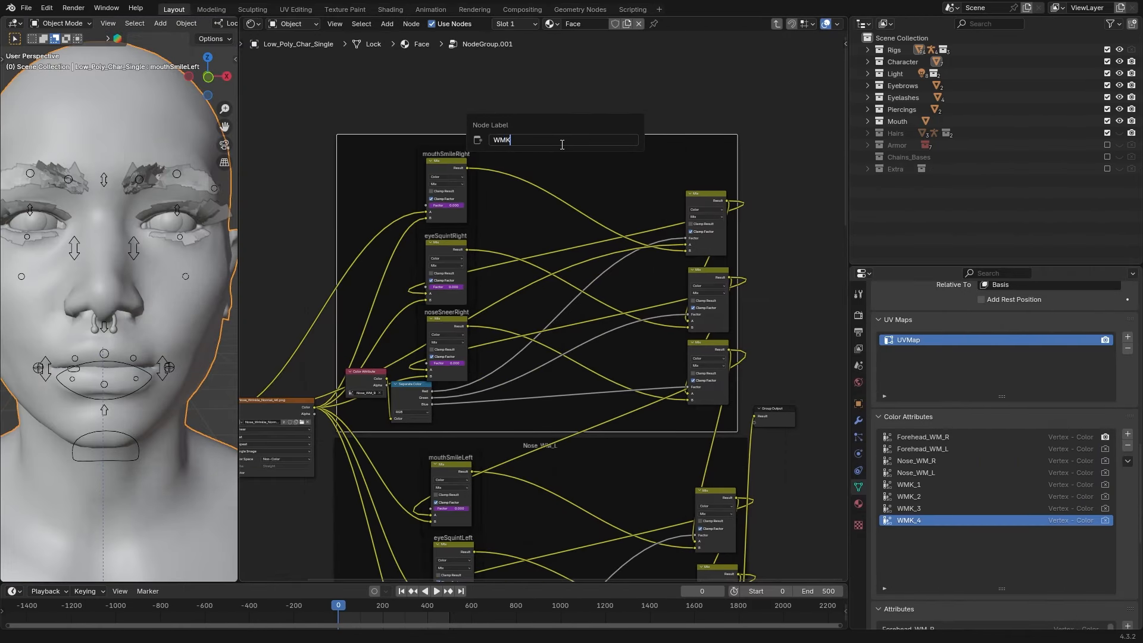
Label the frame around the right-side nose Mix nodes with WMK and the number 1
{"action": "type", "text": "1"}
{"action": "key", "text": "Return"}
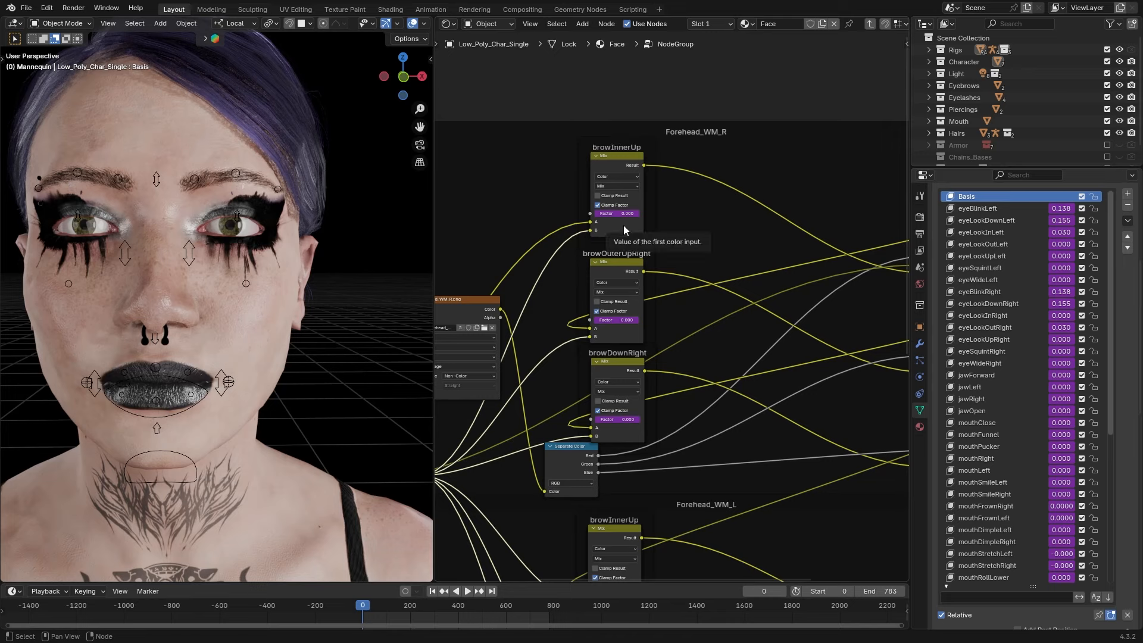
Add a shape key to the face mesh and name it WM_BrowOuterUp_R
{"action": "left_click", "coordinate": [1127, 193]}
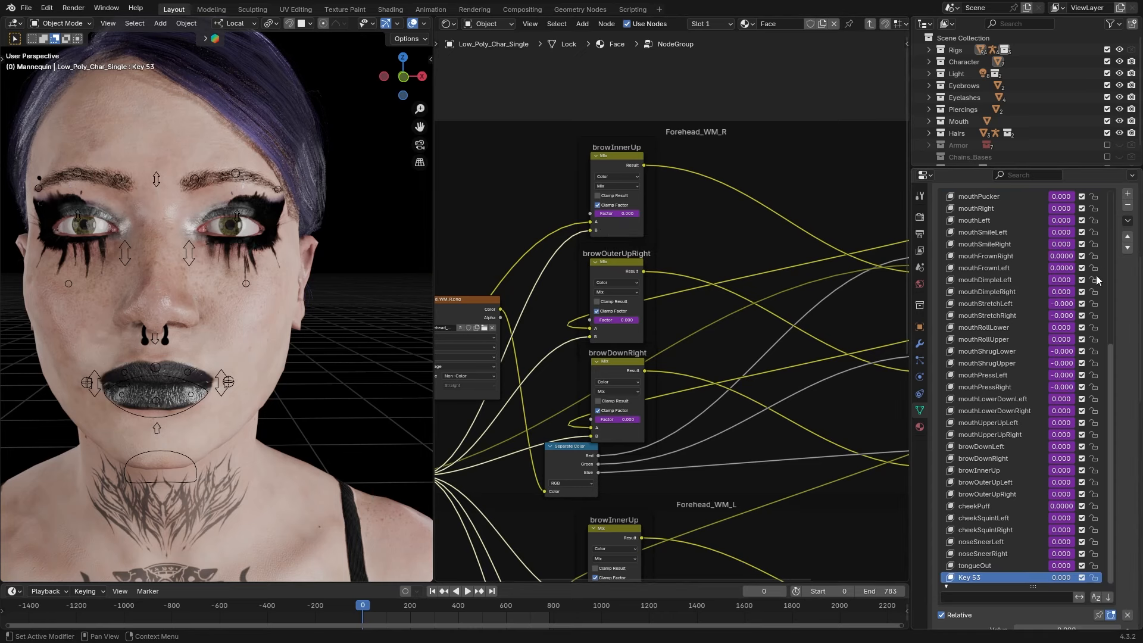
{"action": "double_click", "coordinate": [991, 579]}
{"action": "type", "text": "WM"}
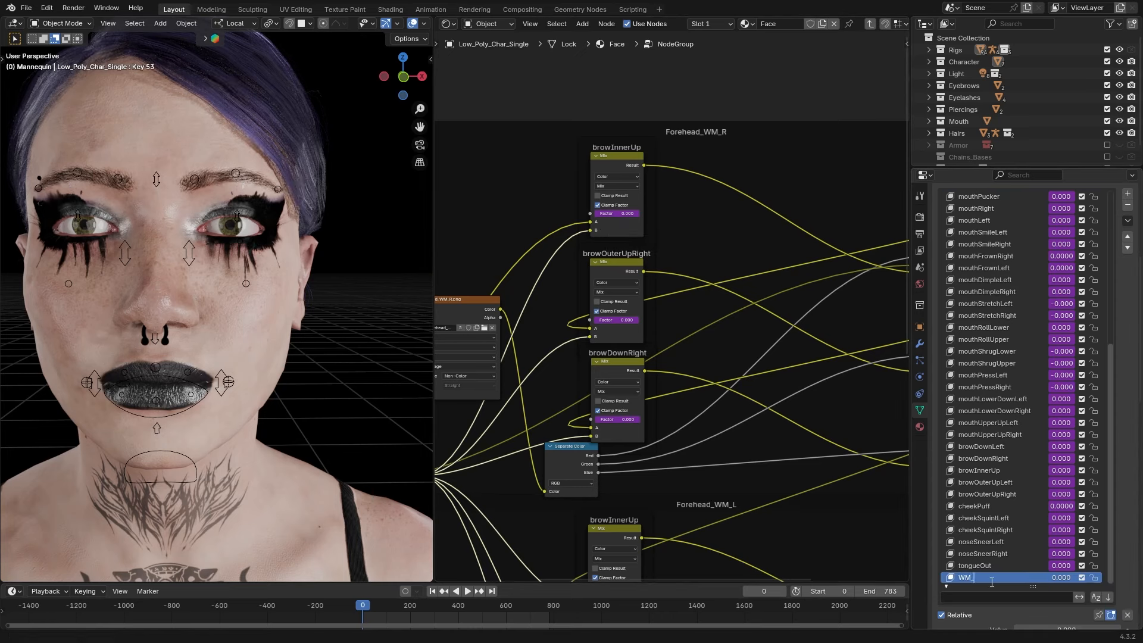
{"action": "type", "text": "_Brow"}
{"action": "key", "text": "Return"}
Copy the driver from the browOuterUpRight Mix node's factor and paste it onto the WM_BrowOuterUp_R shape key's value
{"action": "right_click", "coordinate": [614, 320]}
{"action": "scroll", "coordinate": [1023, 506], "scroll_direction": "down", "scroll_amount": 2}
{"action": "right_click", "coordinate": [1024, 506]}
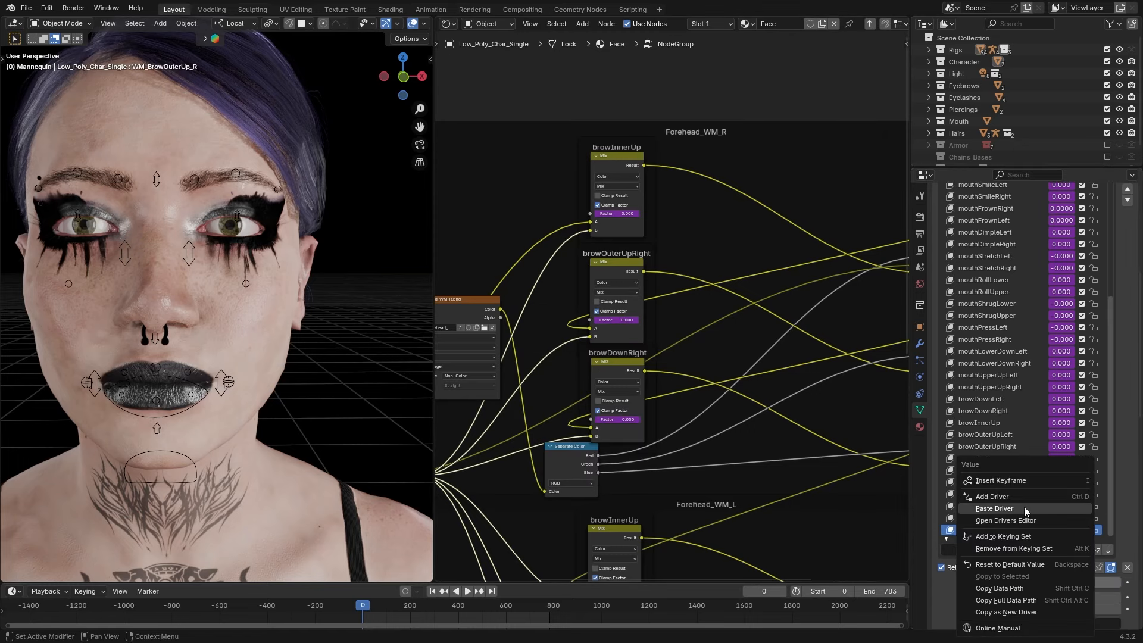
{"action": "left_click", "coordinate": [1023, 507]}
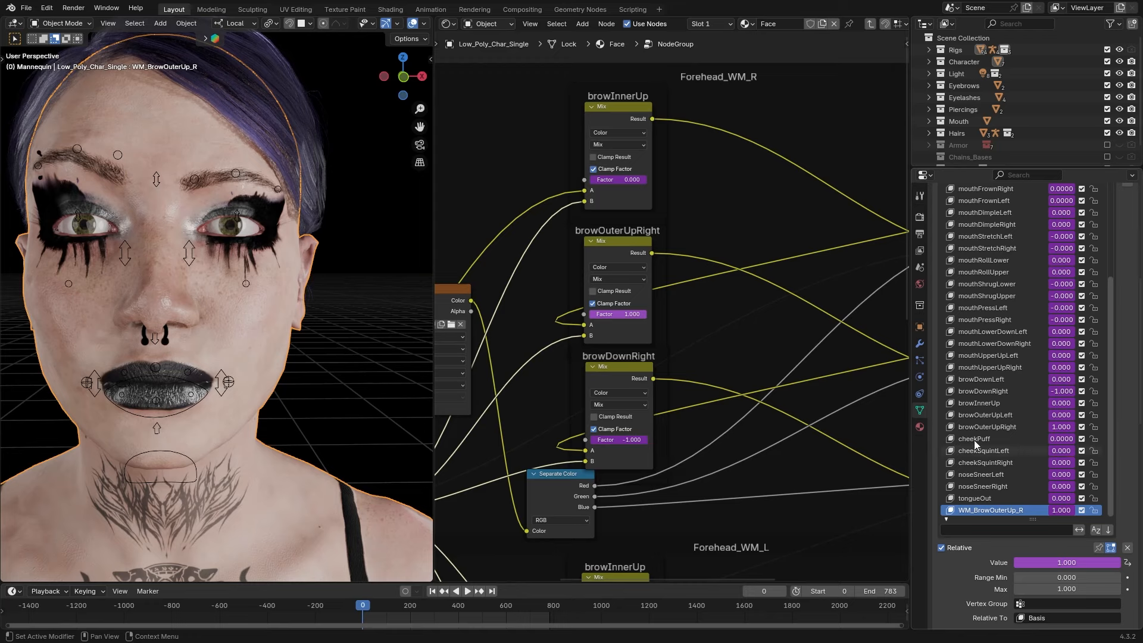
Filter the shape key list by "brow" and leave the forehead node group
{"action": "left_click", "coordinate": [991, 529]}
{"action": "type", "text": "brow"}
{"action": "key", "text": "Return"}
{"action": "scroll", "coordinate": [663, 419], "scroll_direction": "down", "scroll_amount": 4}
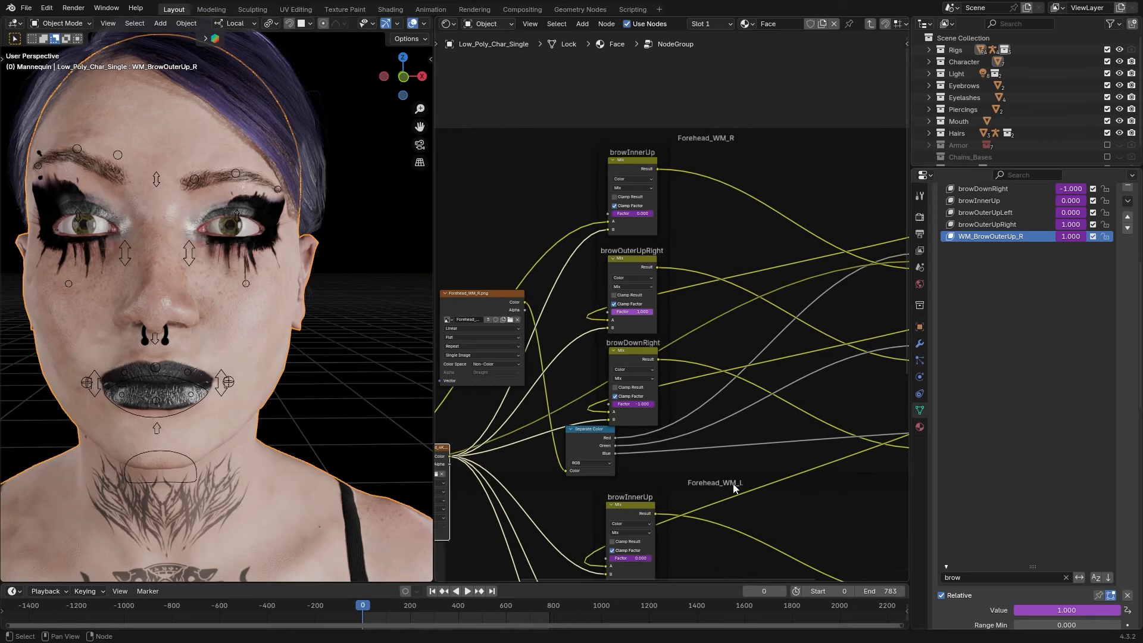
{"action": "middle_click_drag", "start_coordinate": [732, 481], "coordinate": [701, 294]}
{"action": "key", "text": "Tab"}
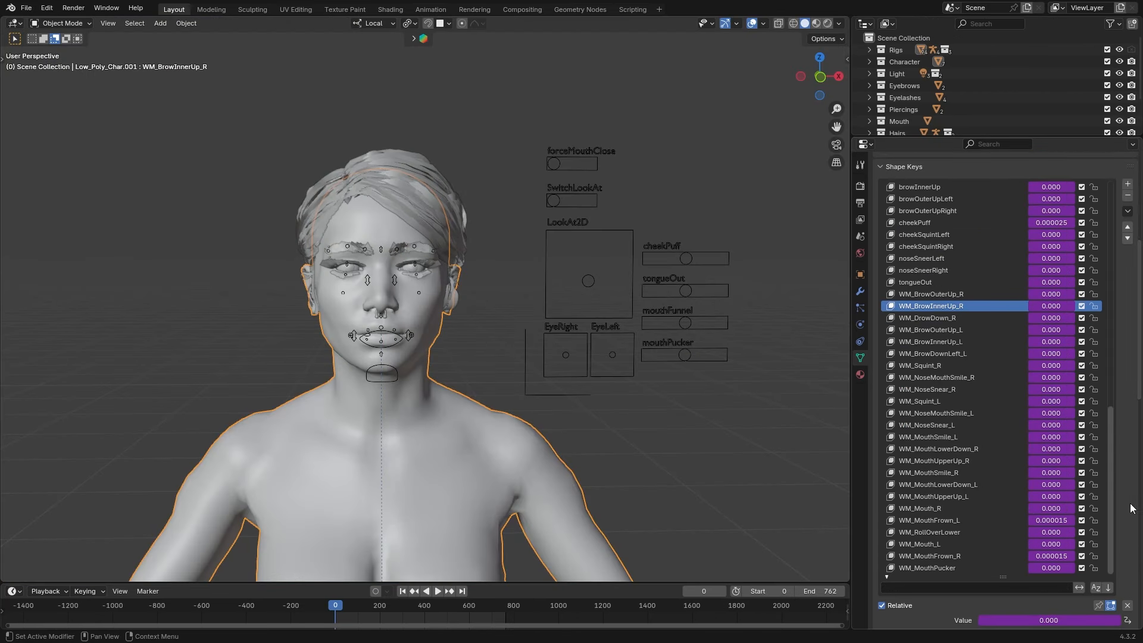
Select the WM_BrowOuterUp_R shape key and filter the shape key list by "wm"
{"action": "left_click", "coordinate": [967, 298]}
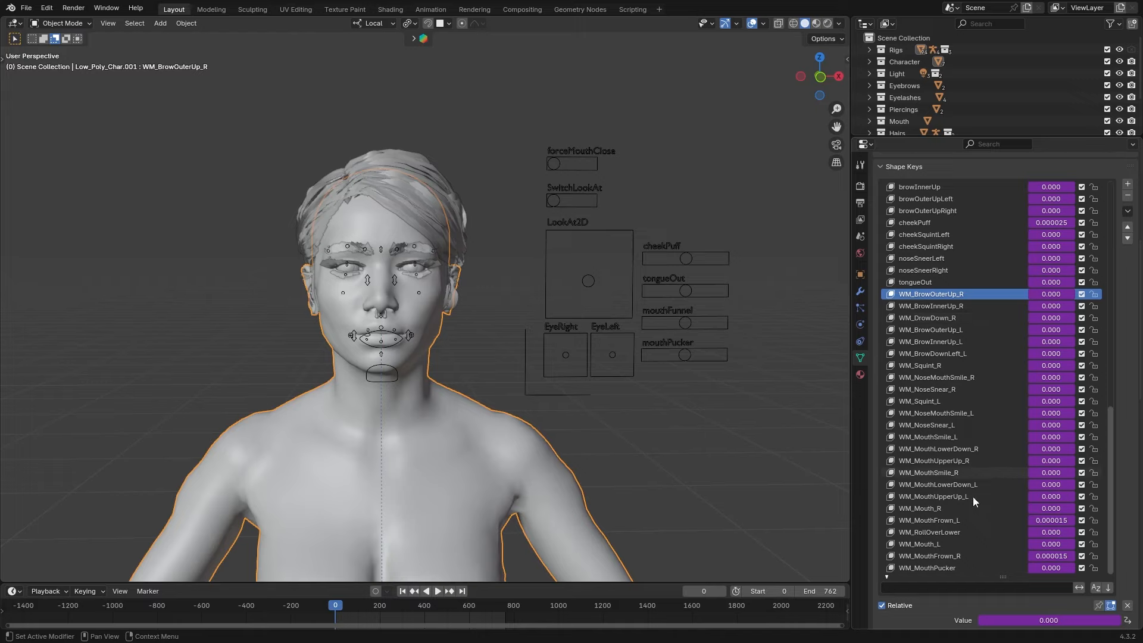
{"action": "left_click", "coordinate": [965, 589]}
{"action": "type", "text": "wm"}
{"action": "key", "text": "Return"}
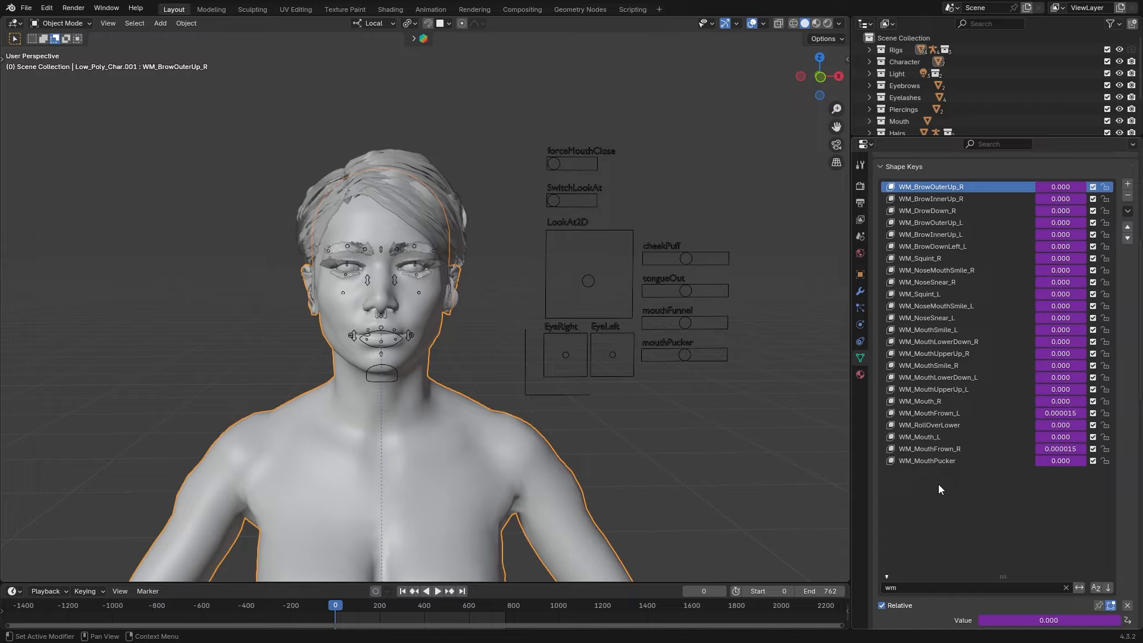
Filter the shape key list by "browi" and select the WM_BrowInnerUp_R shape key
{"action": "key", "text": "ctrl+f"}
{"action": "type", "text": "browi"}
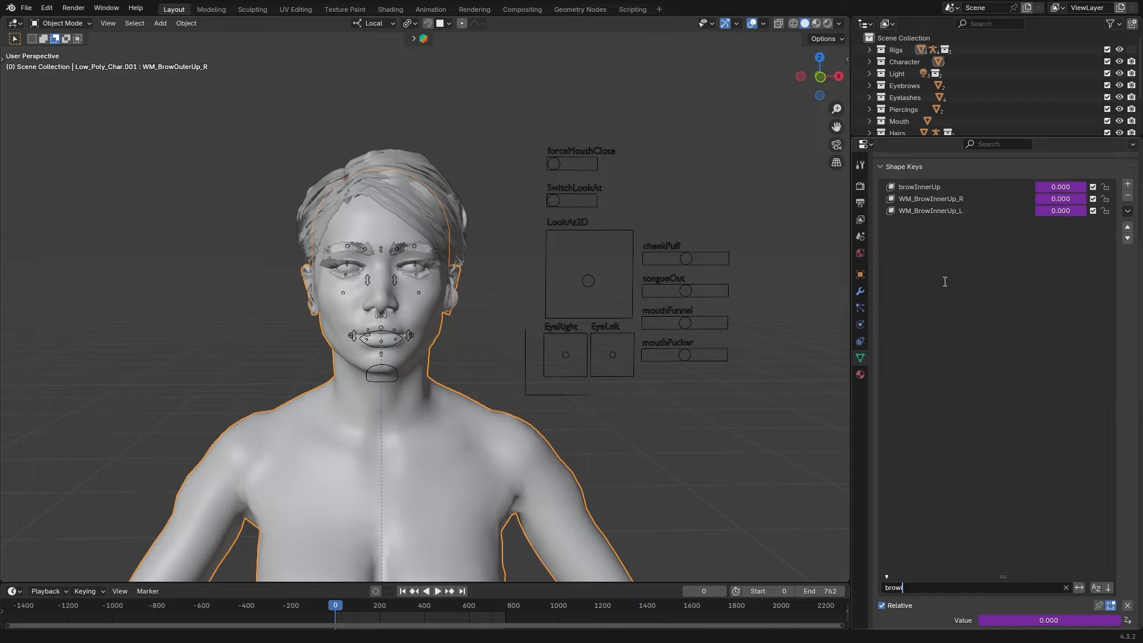
{"action": "key", "text": "Return"}
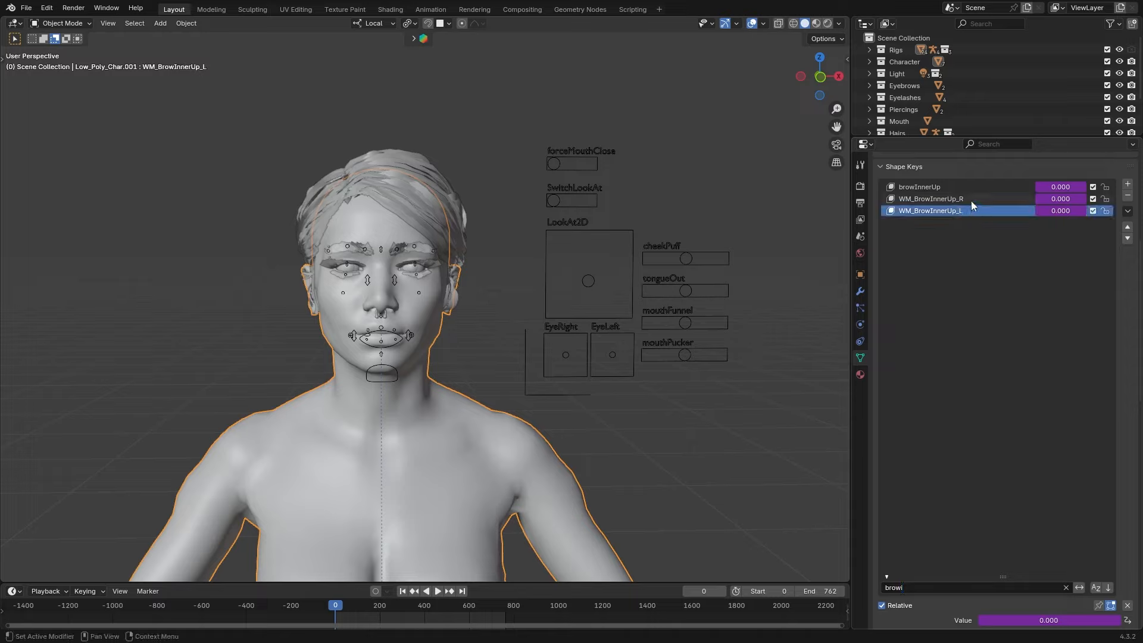
{"action": "left_click", "coordinate": [970, 200]}
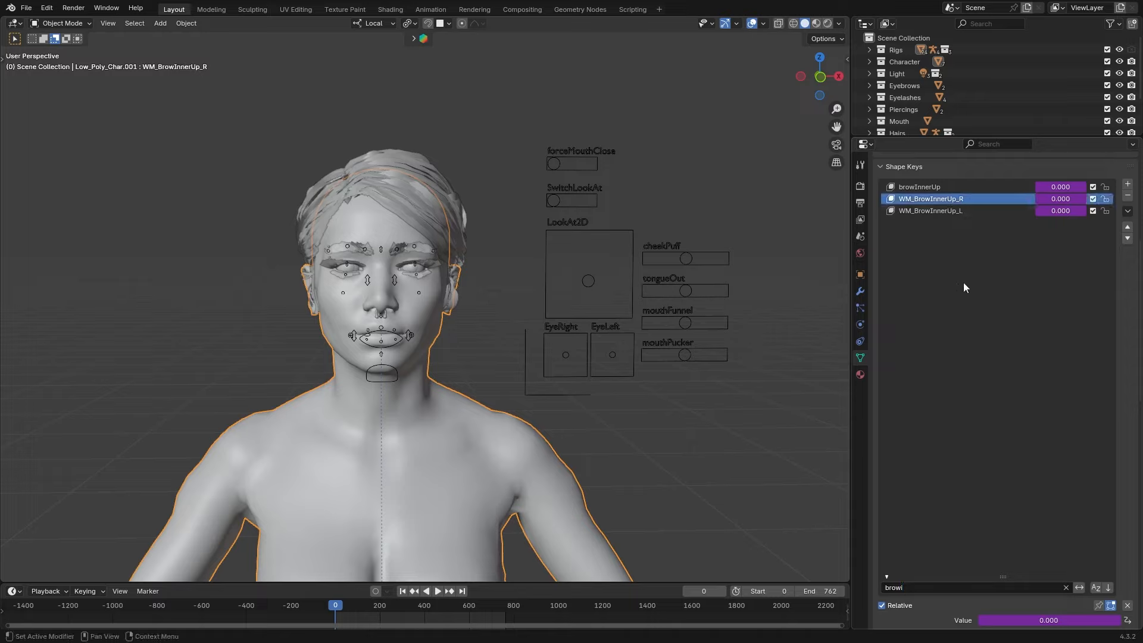
Filter the shape key list by "mouthsmi" to compare the mouth smile keys with their WM counterparts, and clear the filter
{"action": "left_click", "coordinate": [917, 586]}
{"action": "key", "text": "BackSpace"}
{"action": "key", "text": "BackSpace"}
{"action": "key", "text": "BackSpace"}
{"action": "key", "text": "BackSpace"}
{"action": "key", "text": "BackSpace"}
{"action": "type", "text": "mouth"}
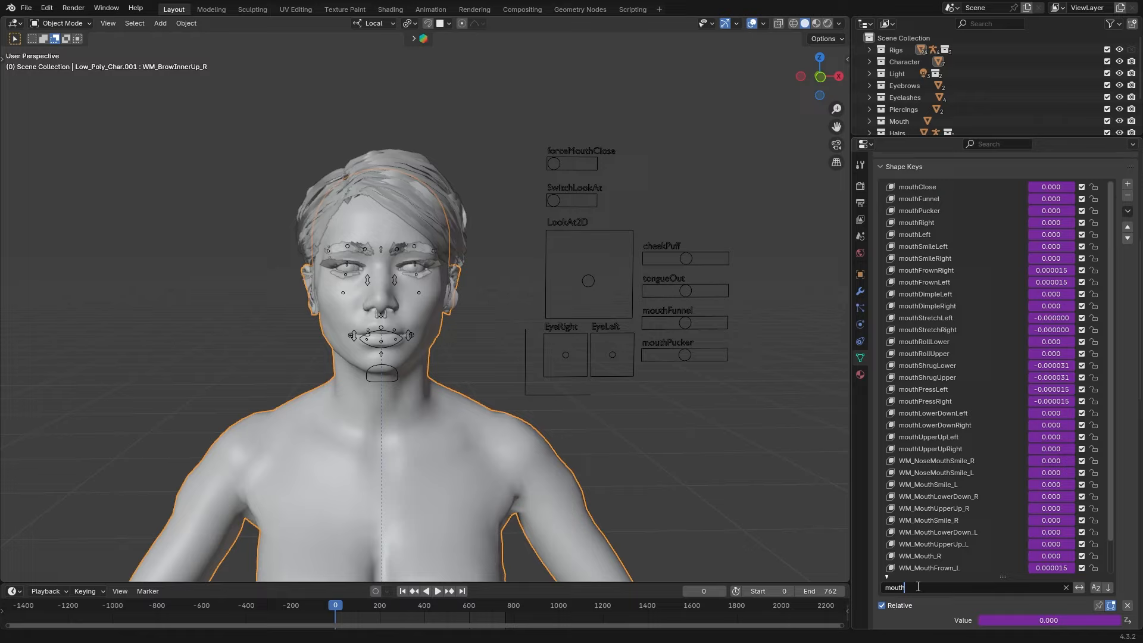
{"action": "type", "text": "s"}
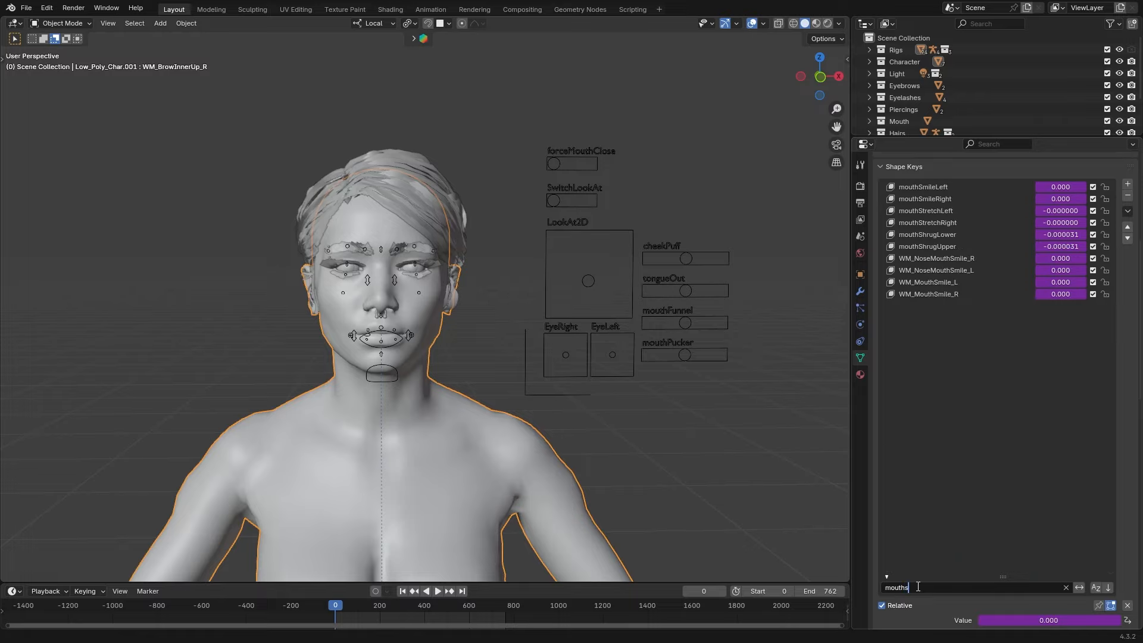
{"action": "type", "text": "mi"}
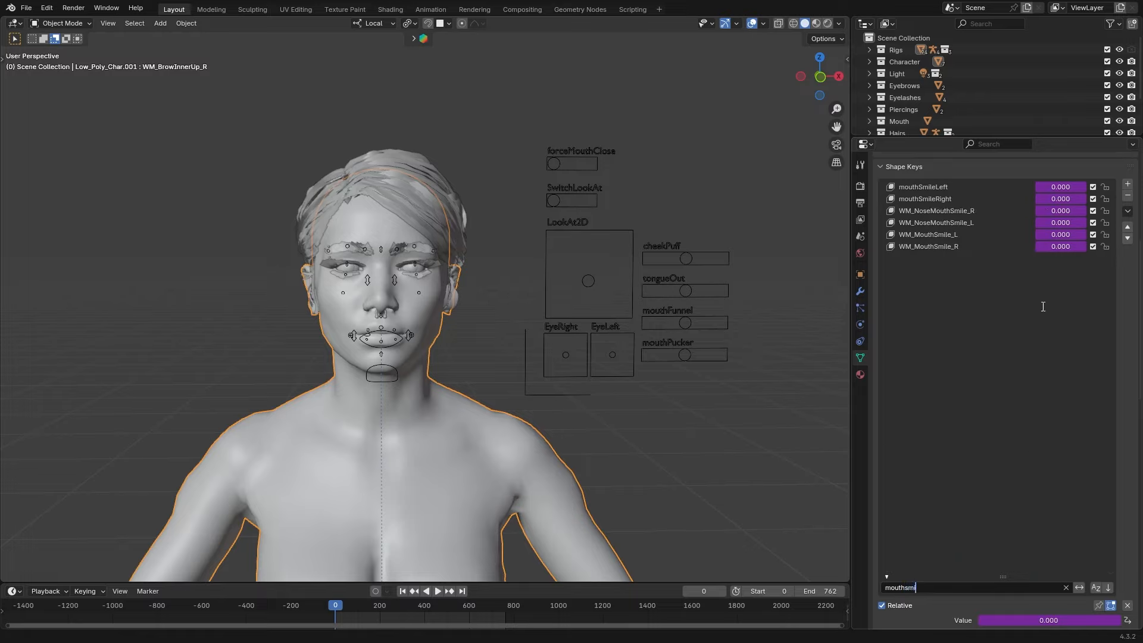
{"action": "key", "text": "Return"}
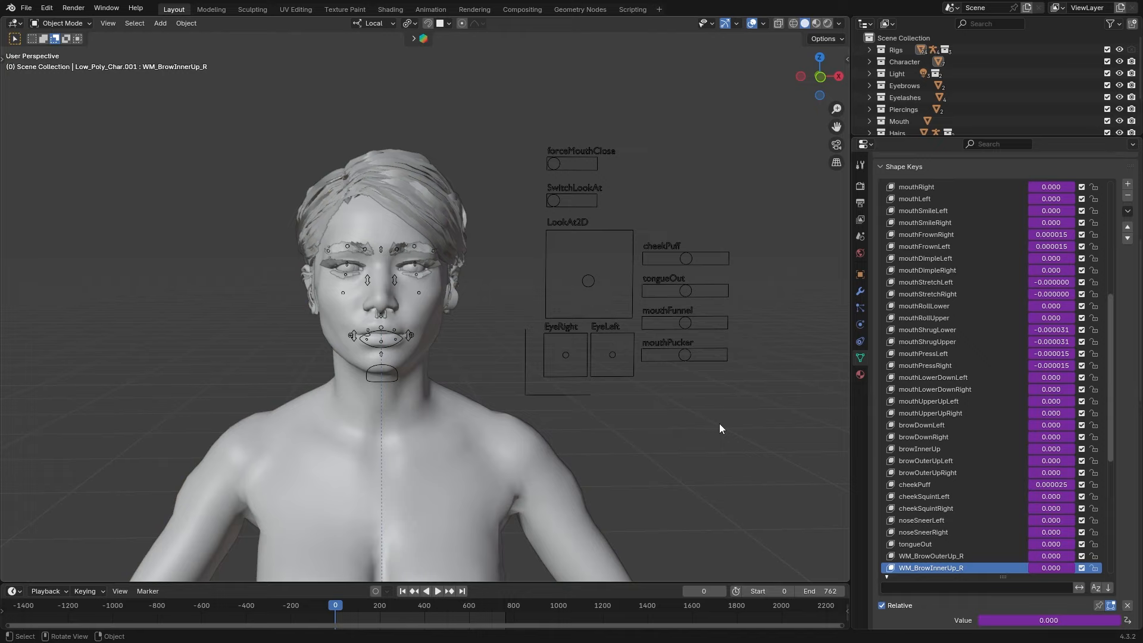
{"action": "scroll", "coordinate": [719, 423], "scroll_direction": "down", "scroll_amount": 1}
{"action": "middle_click_drag", "start_coordinate": [705, 417], "coordinate": [701, 409]}
{"action": "scroll", "coordinate": [701, 409], "scroll_direction": "down", "scroll_amount": 3}
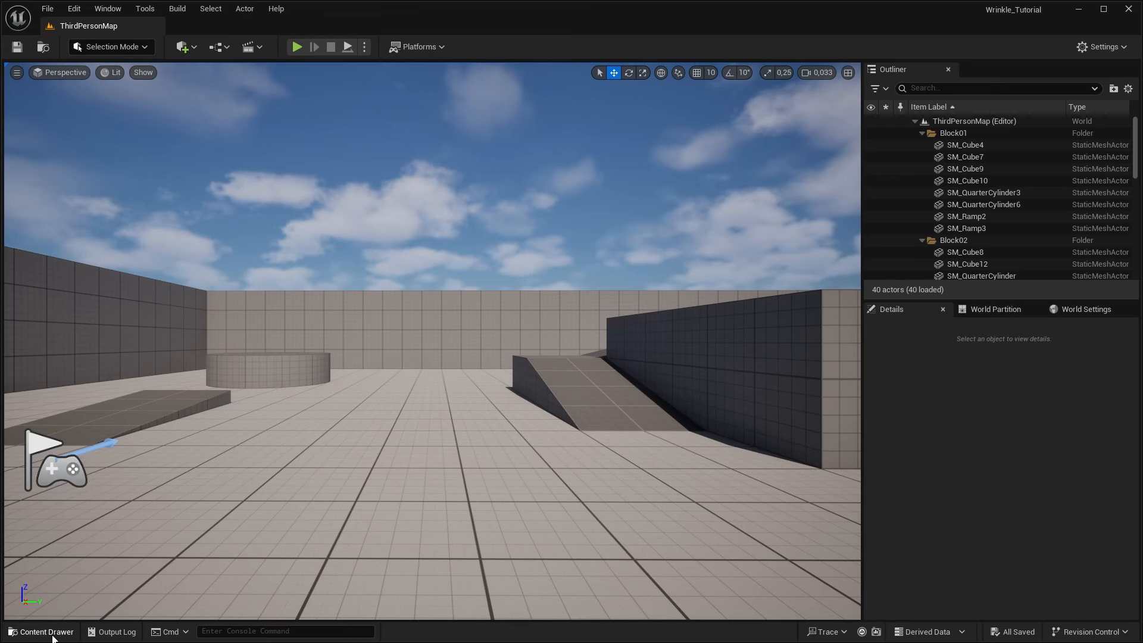
Switch to Unreal Editor and bring up the asset options for the Adonitology skeletal mesh in the My_Character Mesh folder
{"action": "left_click", "coordinate": [40, 631]}
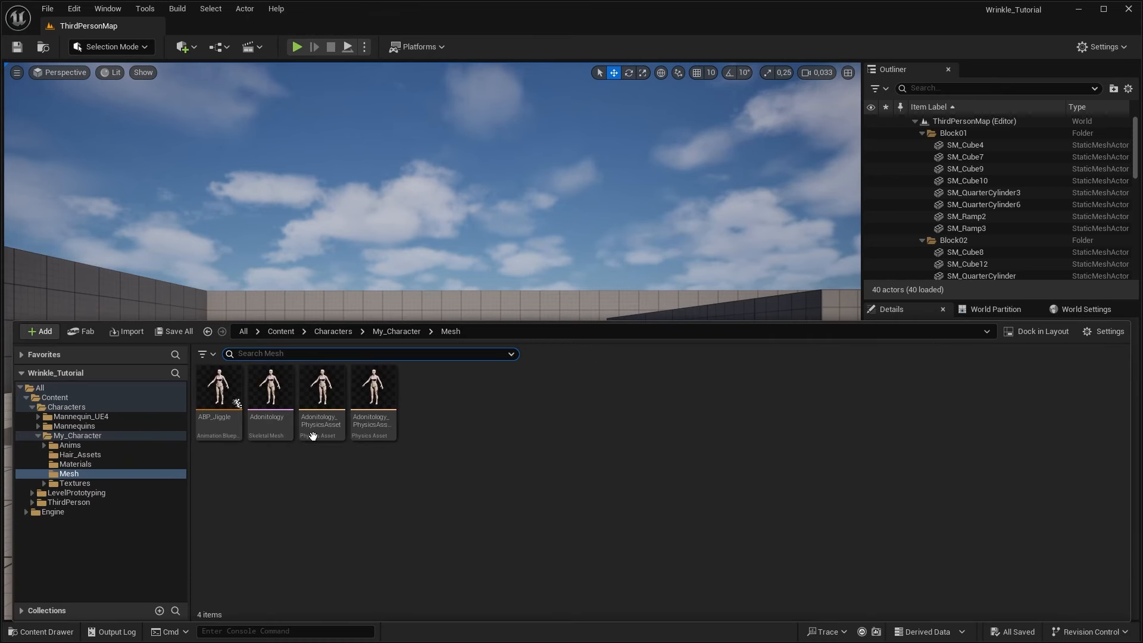
{"action": "right_click", "coordinate": [266, 394]}
{"action": "mouse_move", "coordinate": [267, 396]}
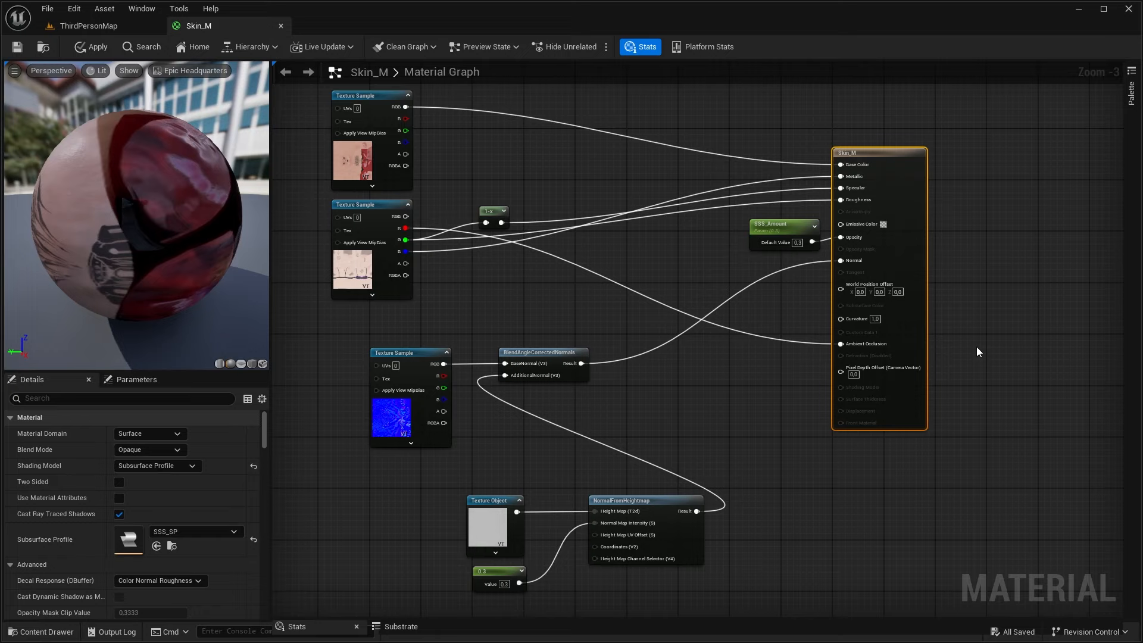
Connect the normal Texture Sample's RGB directly to Skin_M's Normal input and detach the BlendAngleCorrectedNormals node from it
{"action": "right_click_drag", "start_coordinate": [728, 475], "coordinate": [777, 408]}
{"action": "scroll", "coordinate": [745, 370], "scroll_direction": "up", "scroll_amount": 2}
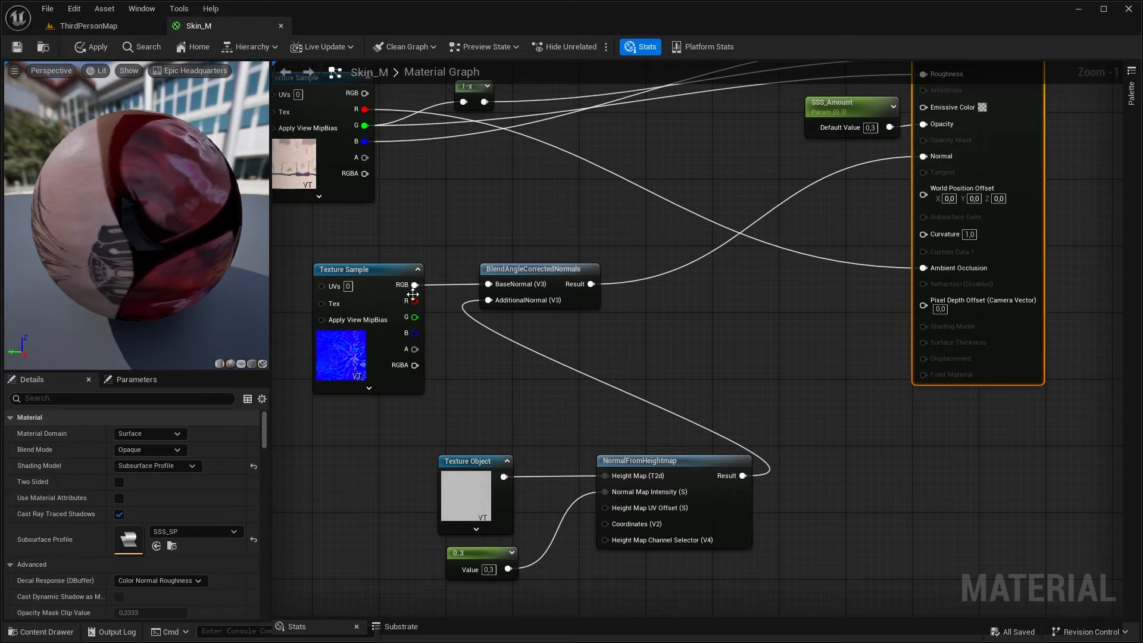
{"action": "left_click_drag", "start_coordinate": [415, 285], "coordinate": [923, 158]}
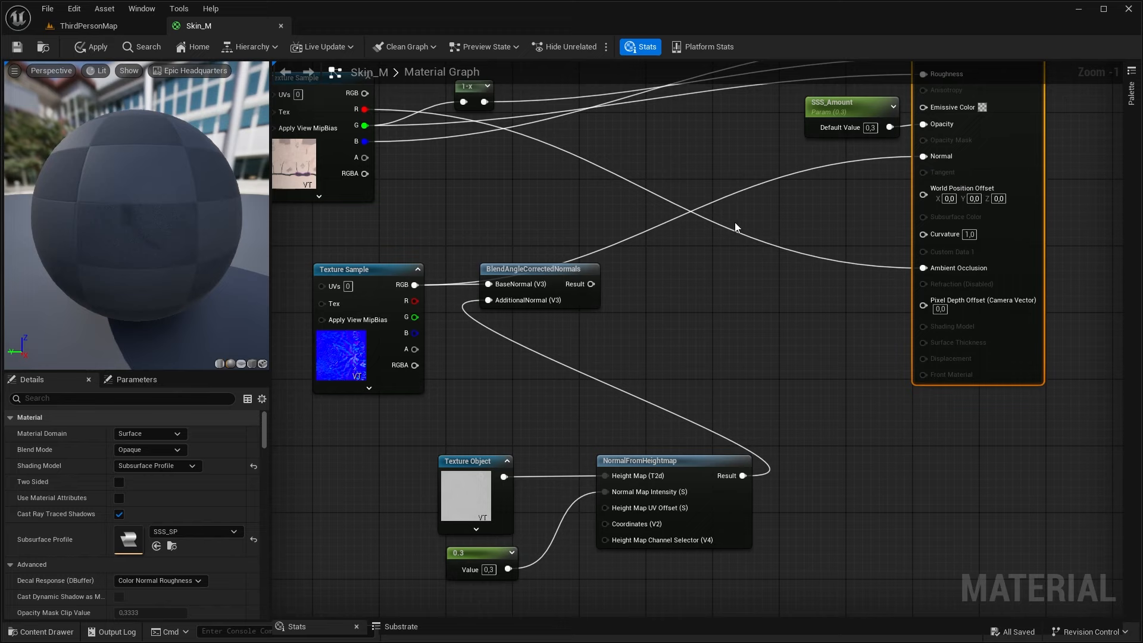
{"action": "left_click_drag", "start_coordinate": [493, 279], "coordinate": [544, 296]}
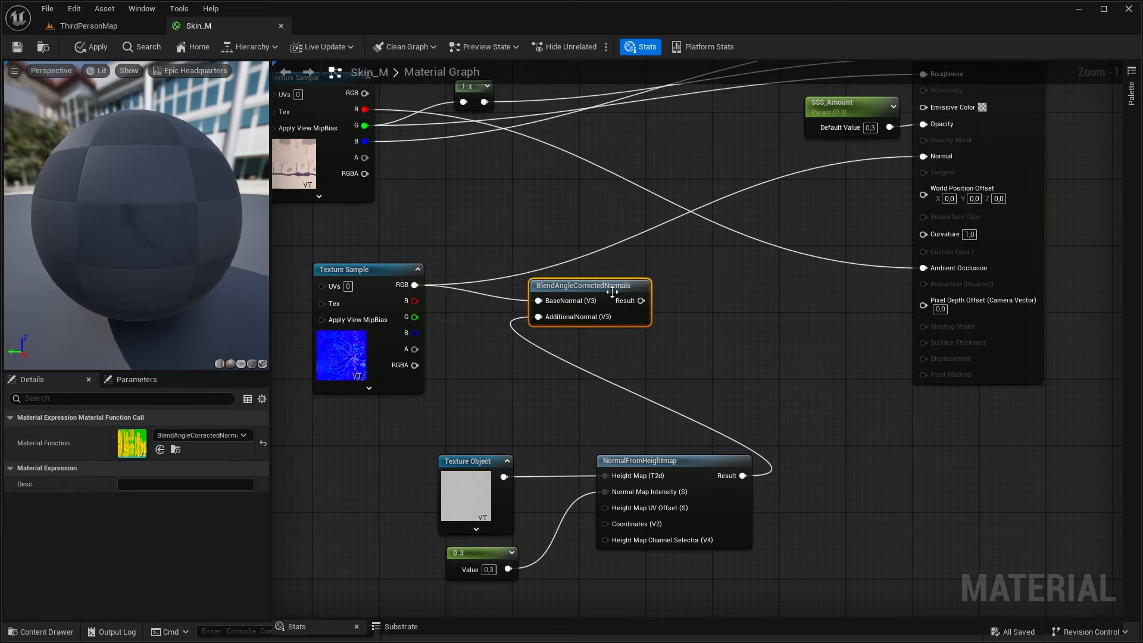
{"action": "left_click", "coordinate": [524, 304], "text": "alt"}
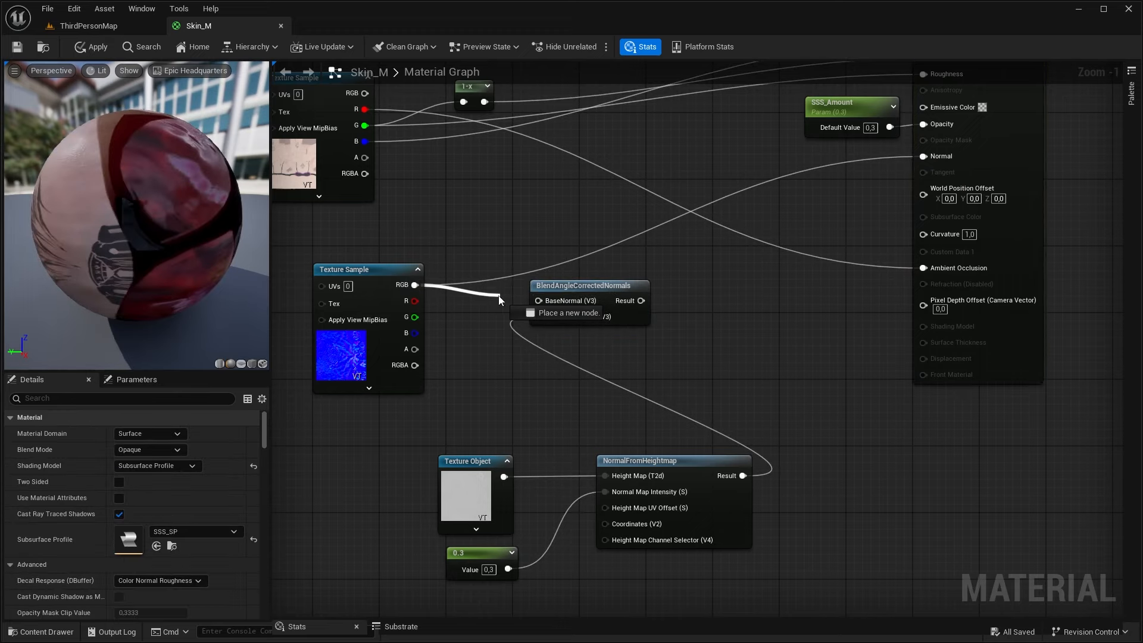
{"action": "left_click_drag", "start_coordinate": [596, 284], "coordinate": [668, 386]}
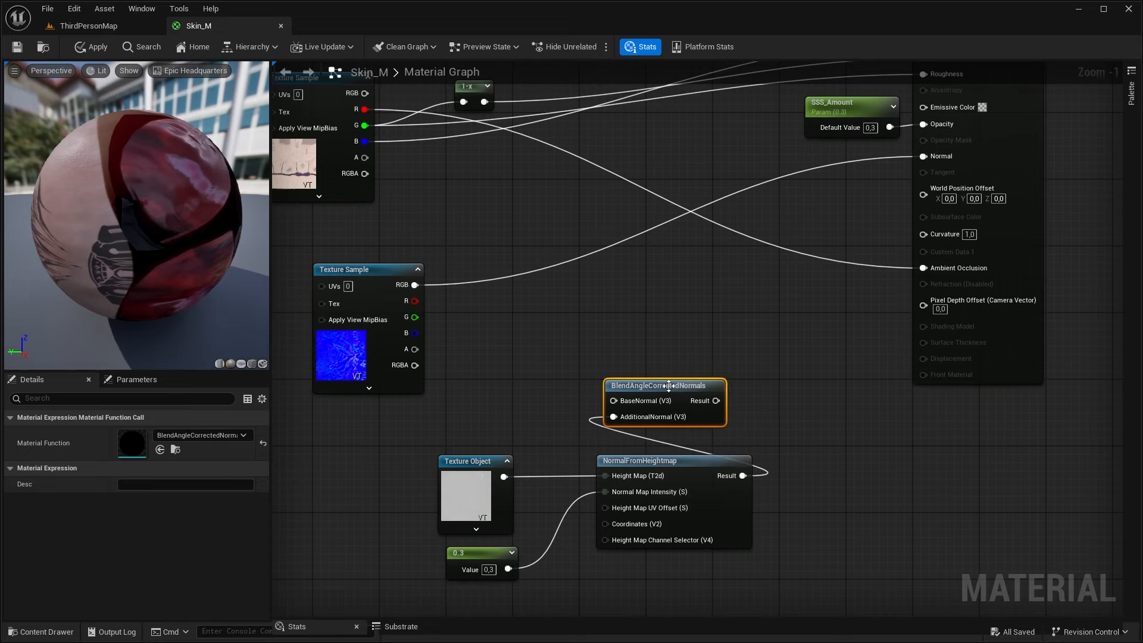
Clear the BlendAngleCorrectedNormals, NormalFromHeightmap, Texture Object and 0.3 constant nodes away from the area below the normal Texture Sample
{"action": "right_click_drag", "start_coordinate": [667, 348], "coordinate": [681, 304]}
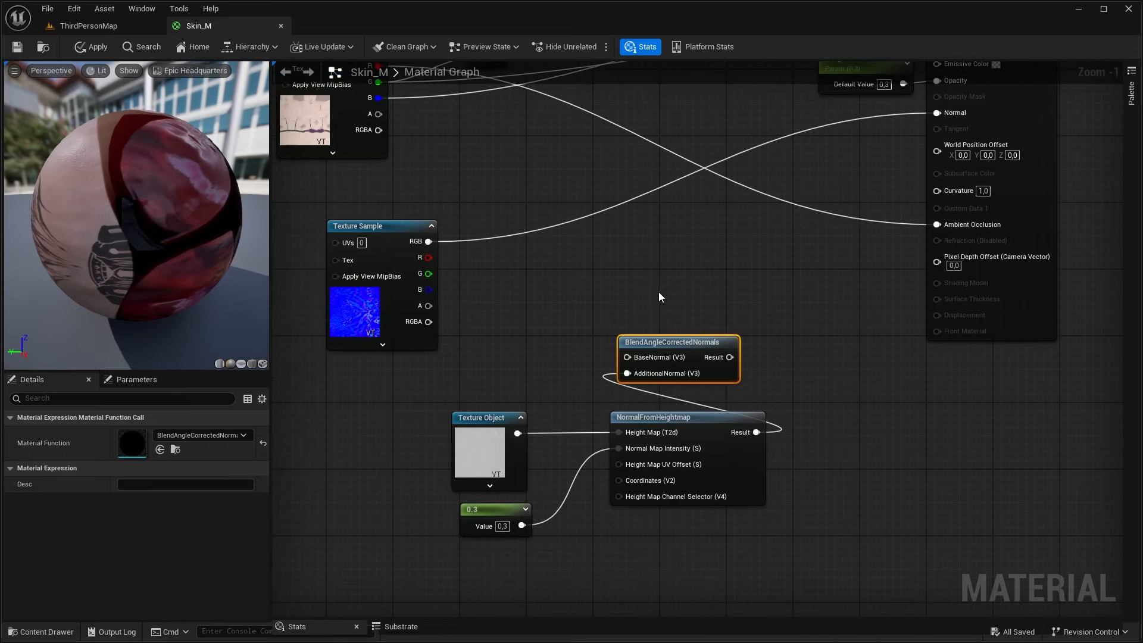
{"action": "scroll", "coordinate": [658, 291], "scroll_direction": "down", "scroll_amount": 1}
{"action": "left_click_drag", "start_coordinate": [524, 333], "coordinate": [786, 519]}
{"action": "scroll", "coordinate": [762, 449], "scroll_direction": "down", "scroll_amount": 1}
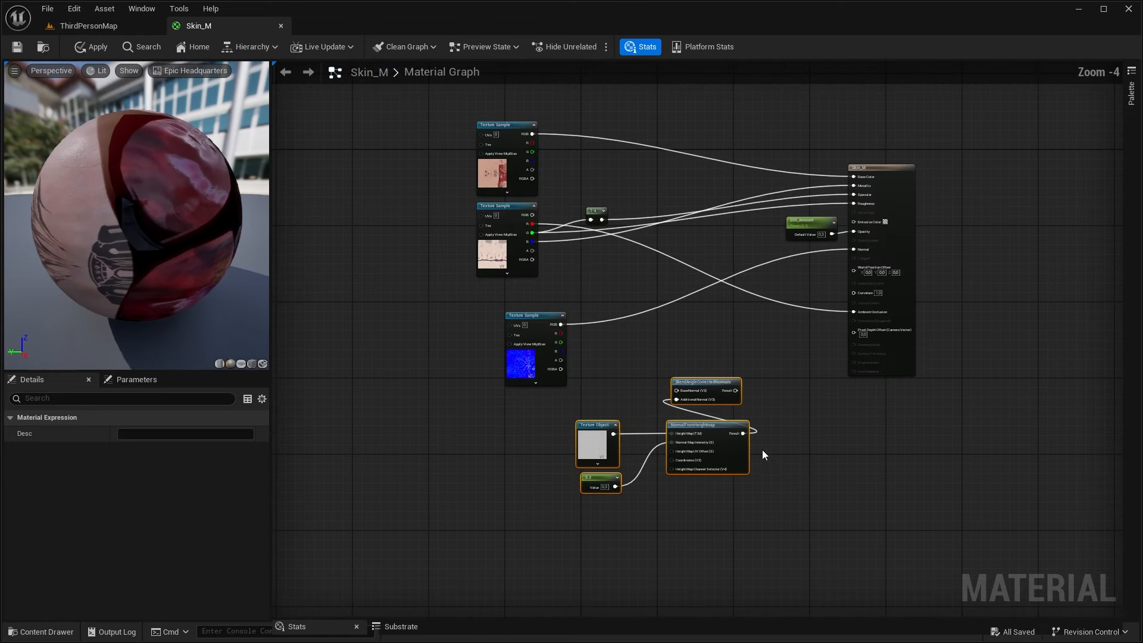
{"action": "key", "text": "Delete"}
{"action": "scroll", "coordinate": [485, 439], "scroll_direction": "up", "scroll_amount": 2}
{"action": "right_click_drag", "start_coordinate": [634, 274], "coordinate": [649, 319]}
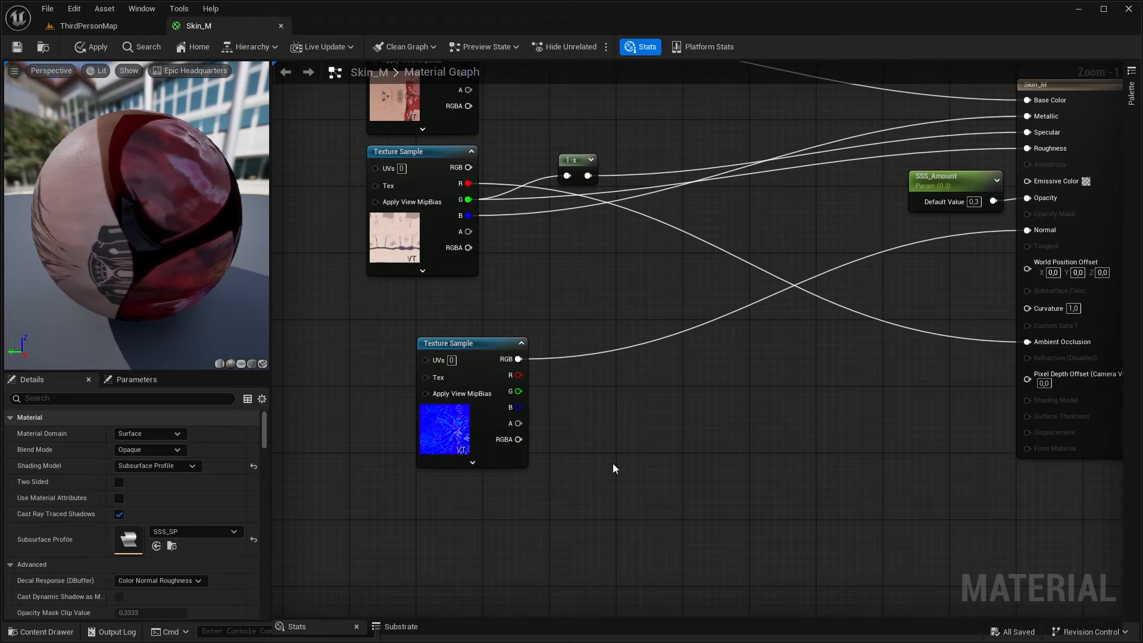
In the Example_M material, try 0.2 and 1.0 as the Multiply node's B value to test the wrinkle blend strength
{"action": "key", "text": "ctrl+space"}
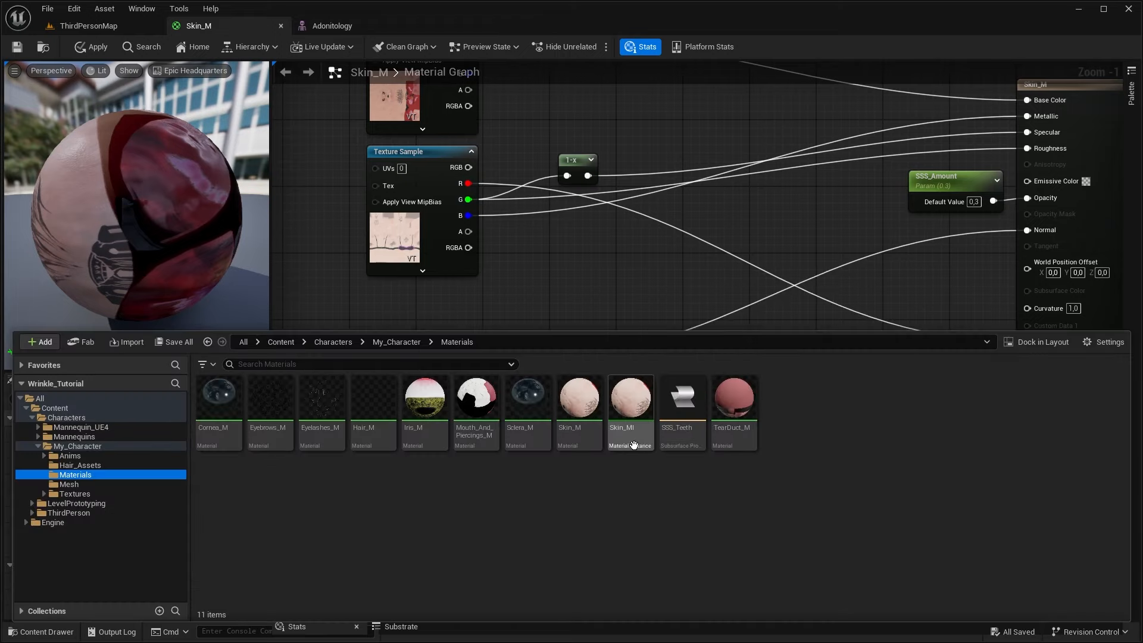
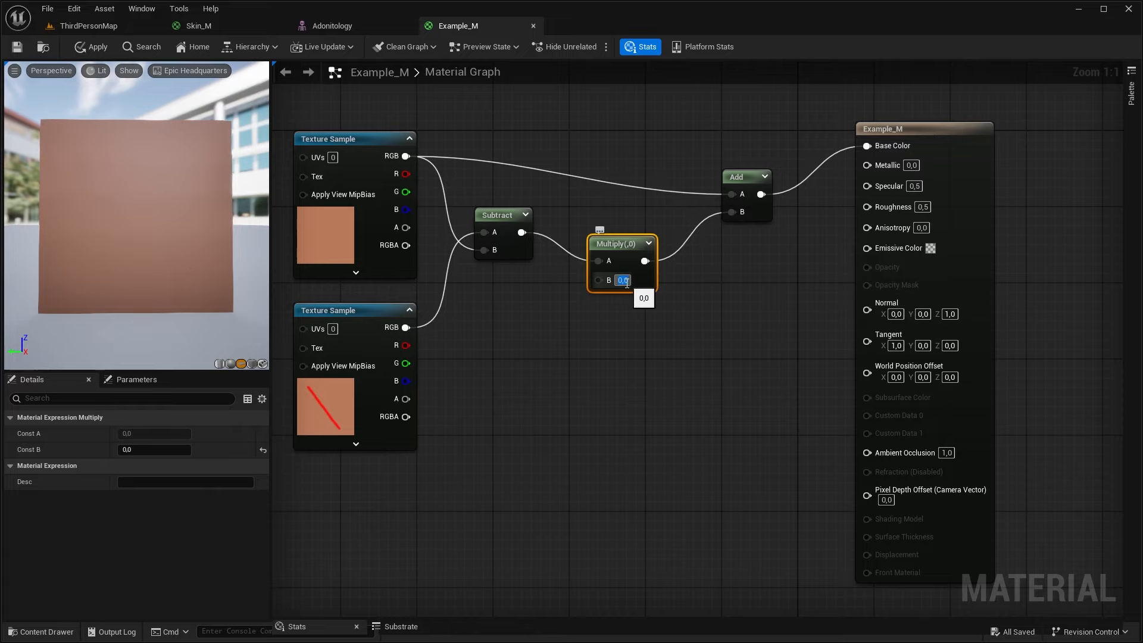
{"action": "type", "text": "0,2"}
{"action": "key", "text": "Return"}
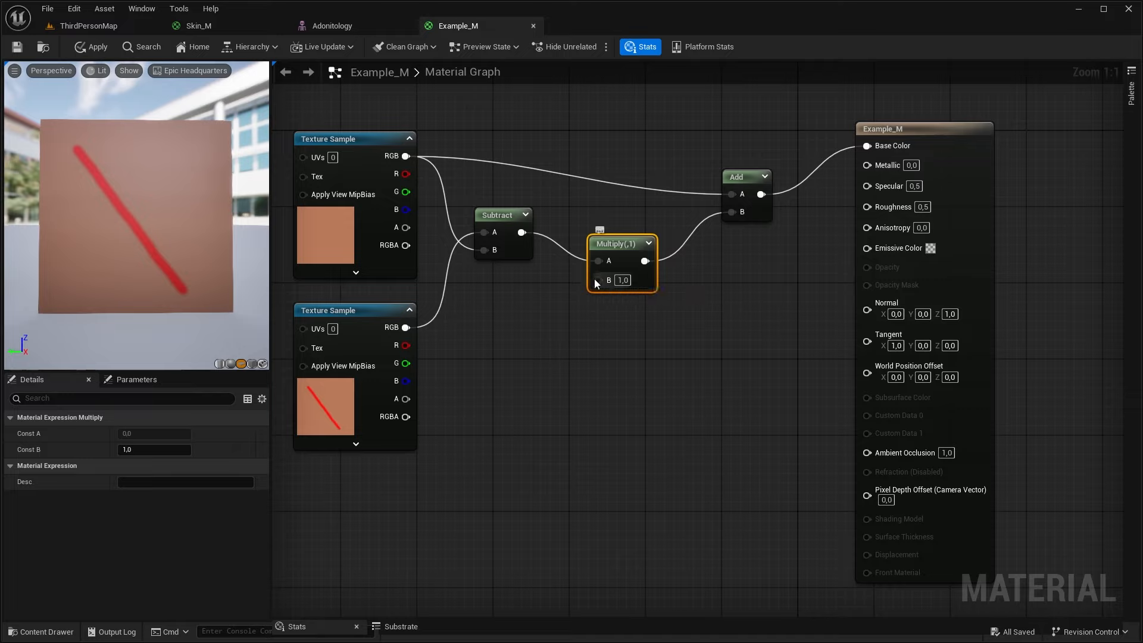
{"action": "left_click", "coordinate": [621, 280]}
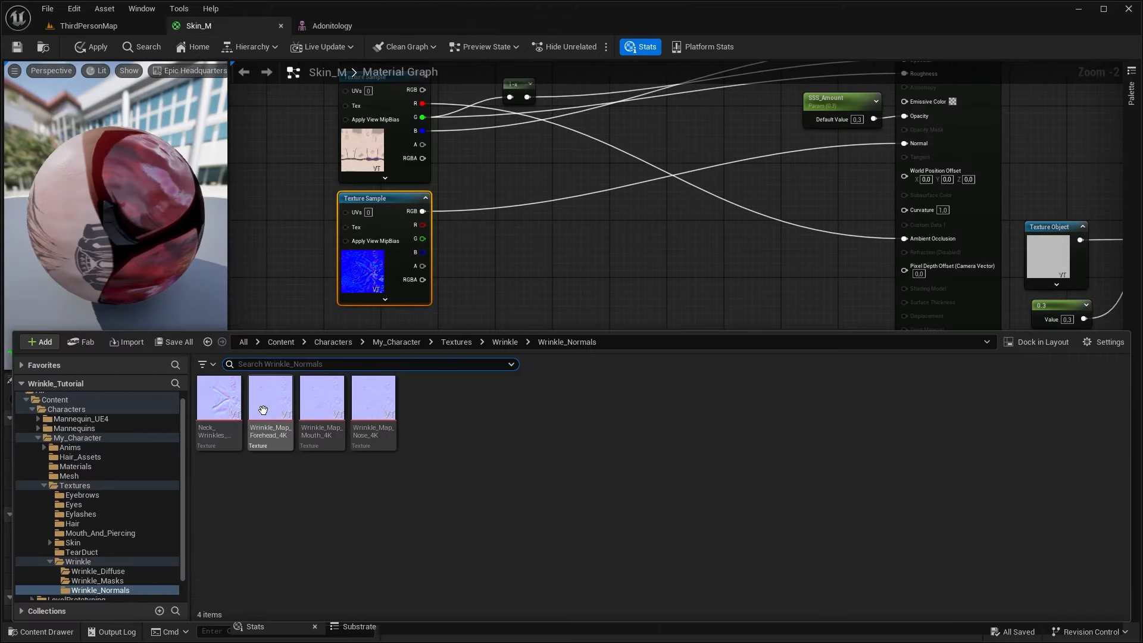
Add the four Wrinkle_Normals textures to the Skin_M graph and stack their Texture Samples below the base normal map
{"action": "left_click", "coordinate": [214, 405]}
{"action": "left_click", "coordinate": [373, 399], "text": "shift"}
{"action": "left_click_drag", "start_coordinate": [373, 398], "coordinate": [479, 341]}
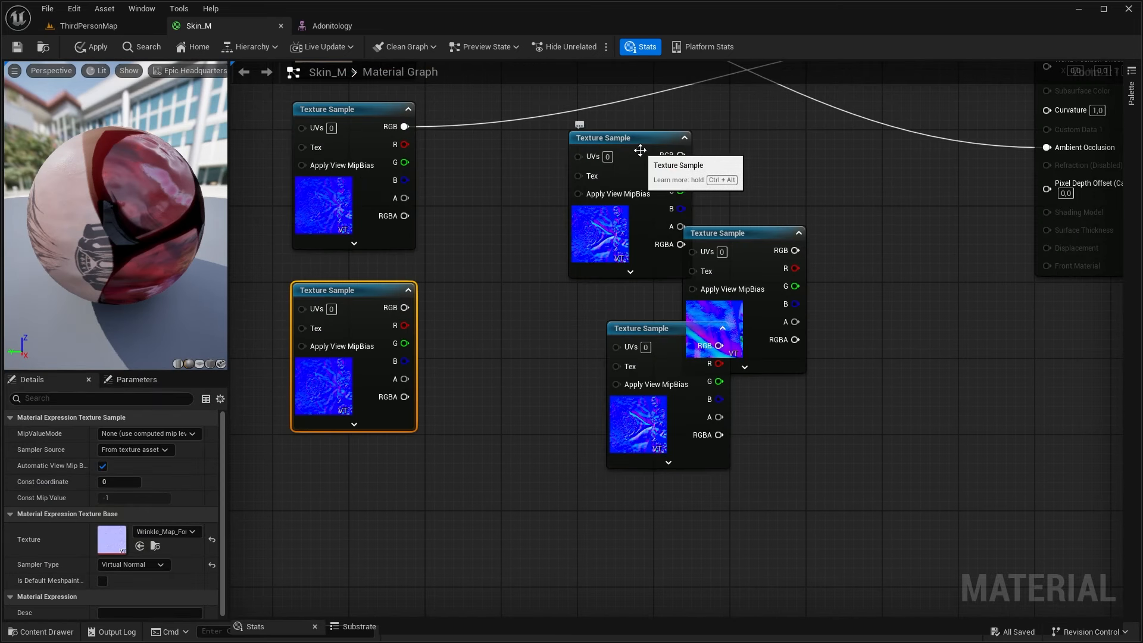
{"action": "left_click_drag", "start_coordinate": [656, 335], "coordinate": [406, 445]}
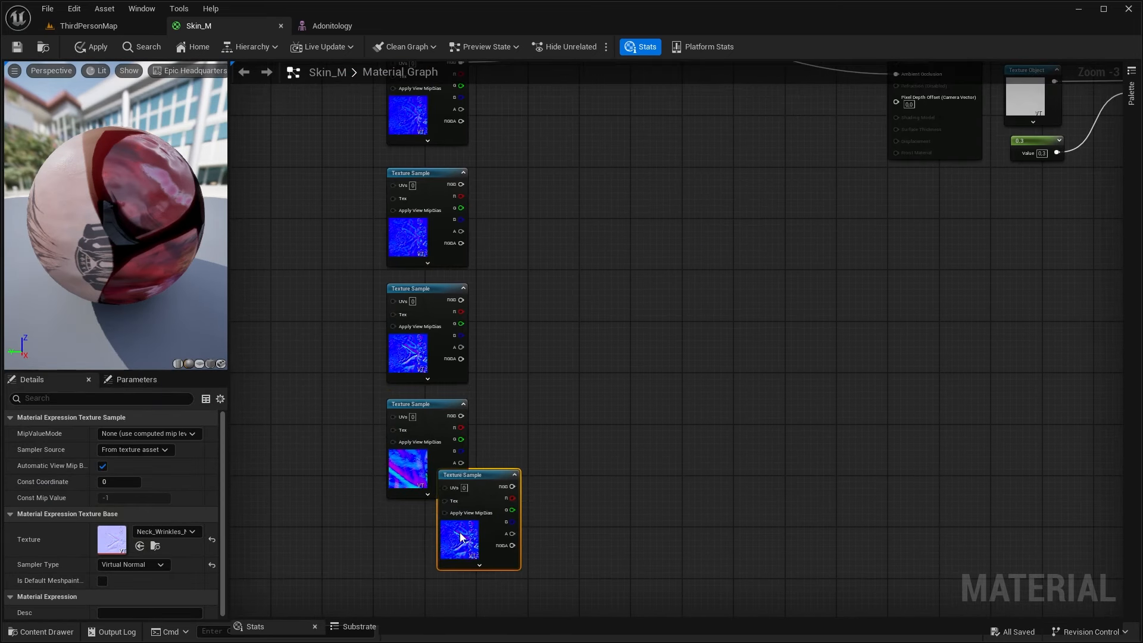
{"action": "left_click_drag", "start_coordinate": [459, 532], "coordinate": [431, 540]}
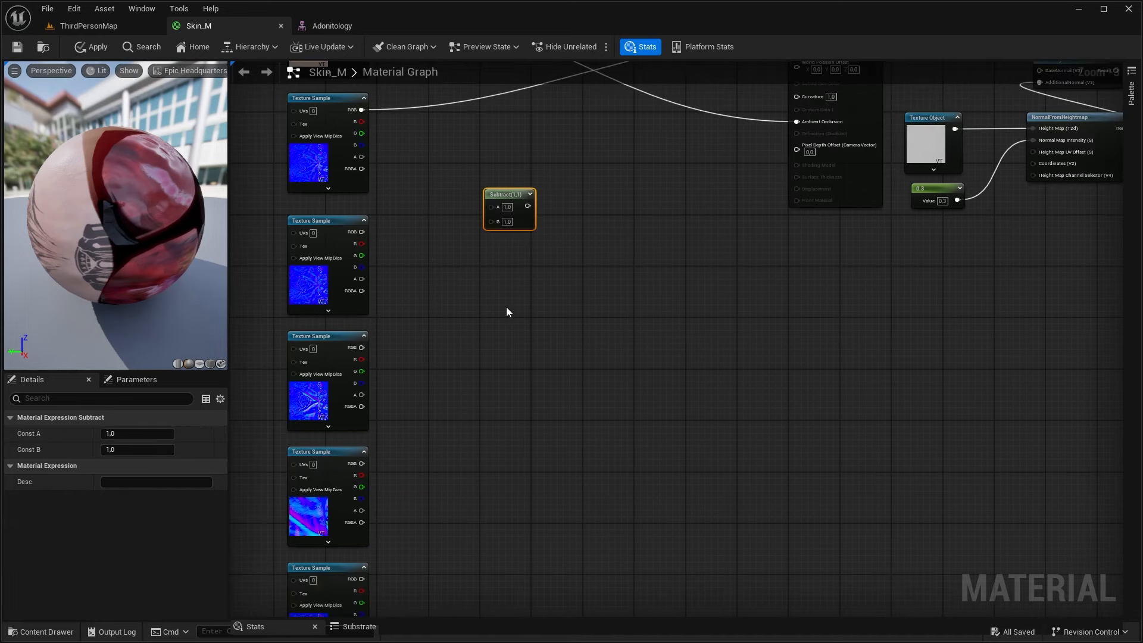
Duplicate the Subtract node to get four and connect the base normal Texture Sample's RGB to each one's B input
{"action": "key", "text": "ctrl+v"}
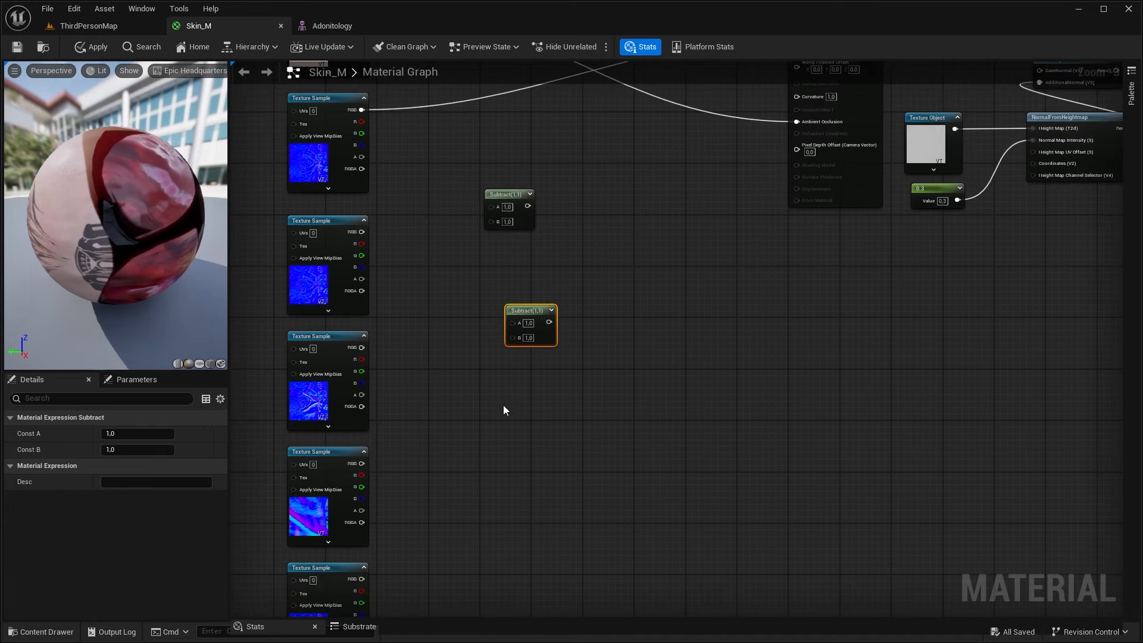
{"action": "key", "text": "ctrl+v"}
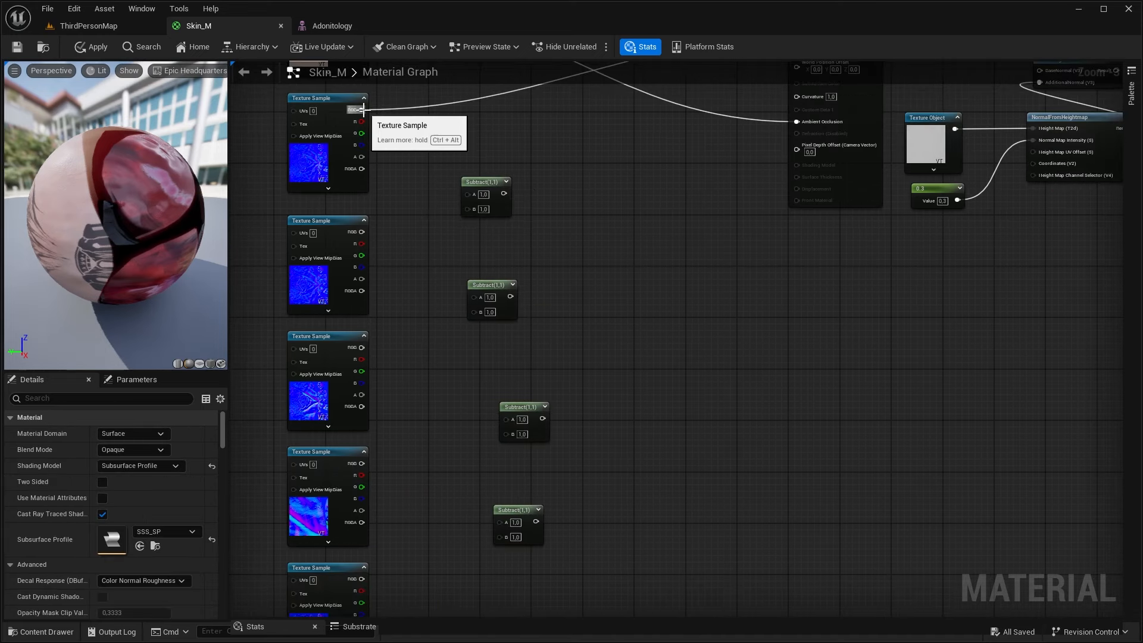
{"action": "left_click_drag", "start_coordinate": [362, 110], "coordinate": [503, 545]}
{"action": "left_click_drag", "start_coordinate": [503, 544], "coordinate": [500, 537]}
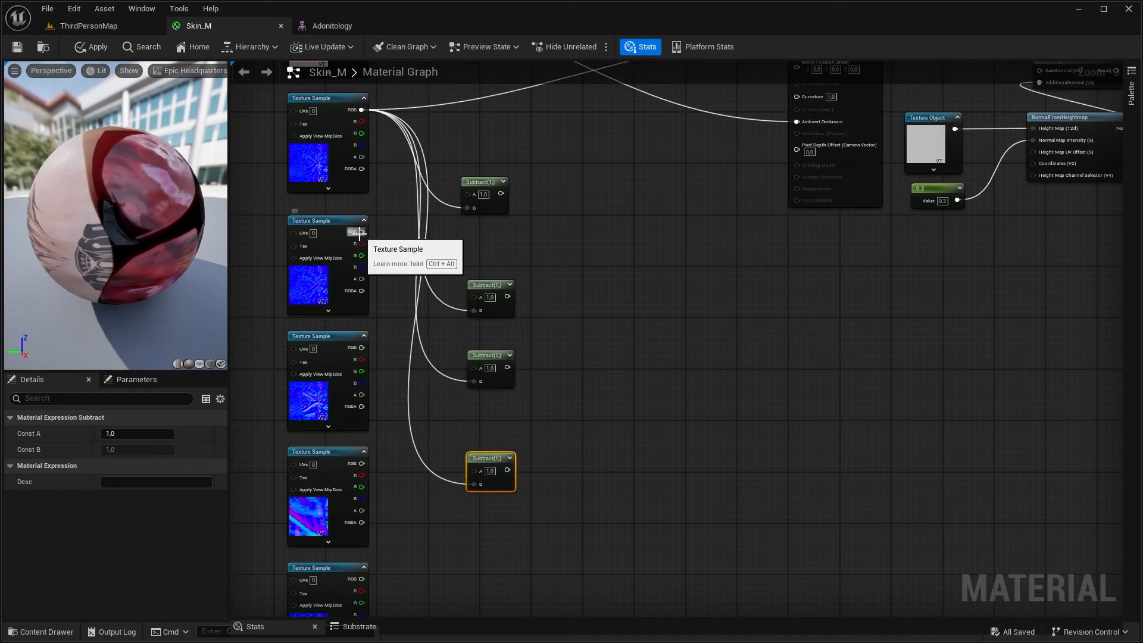
Connect the RGB output of each of the four wrinkle normal Texture Samples to the A input of its own Subtract node
{"action": "left_click_drag", "start_coordinate": [361, 232], "coordinate": [469, 194]}
{"action": "left_click_drag", "start_coordinate": [361, 347], "coordinate": [480, 296]}
{"action": "left_click_drag", "start_coordinate": [362, 463], "coordinate": [473, 369]}
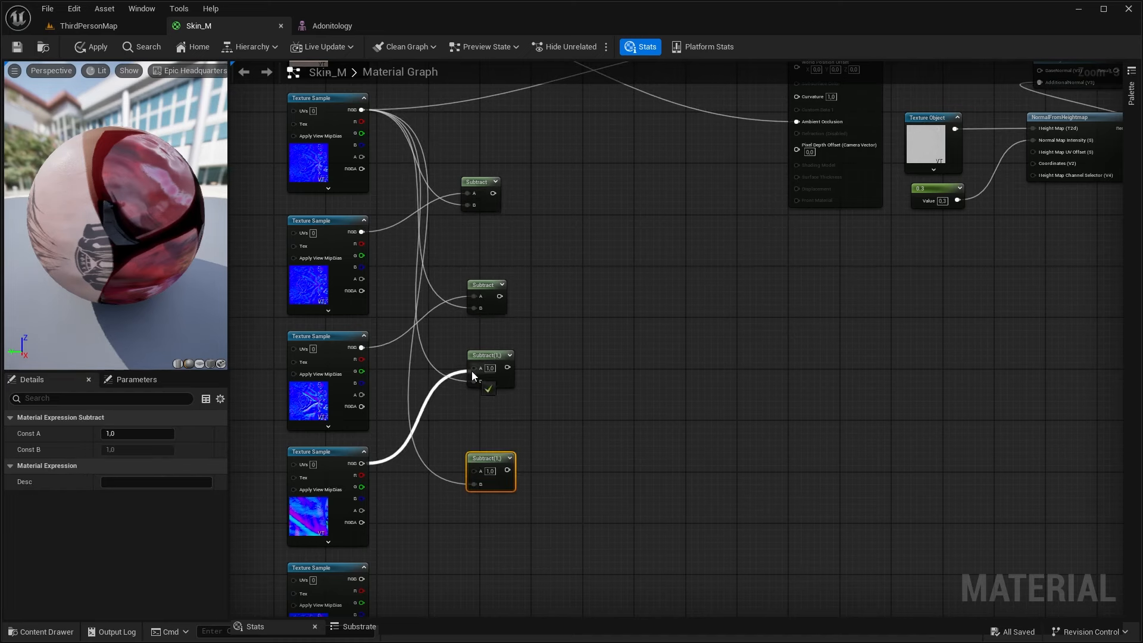
{"action": "left_click_drag", "start_coordinate": [361, 578], "coordinate": [474, 472]}
Add a Multiply node beside the first Subtract node and set its B value to 0
{"action": "key", "text": "m"}
{"action": "left_click", "coordinate": [557, 189]}
{"action": "left_click", "coordinate": [582, 225]}
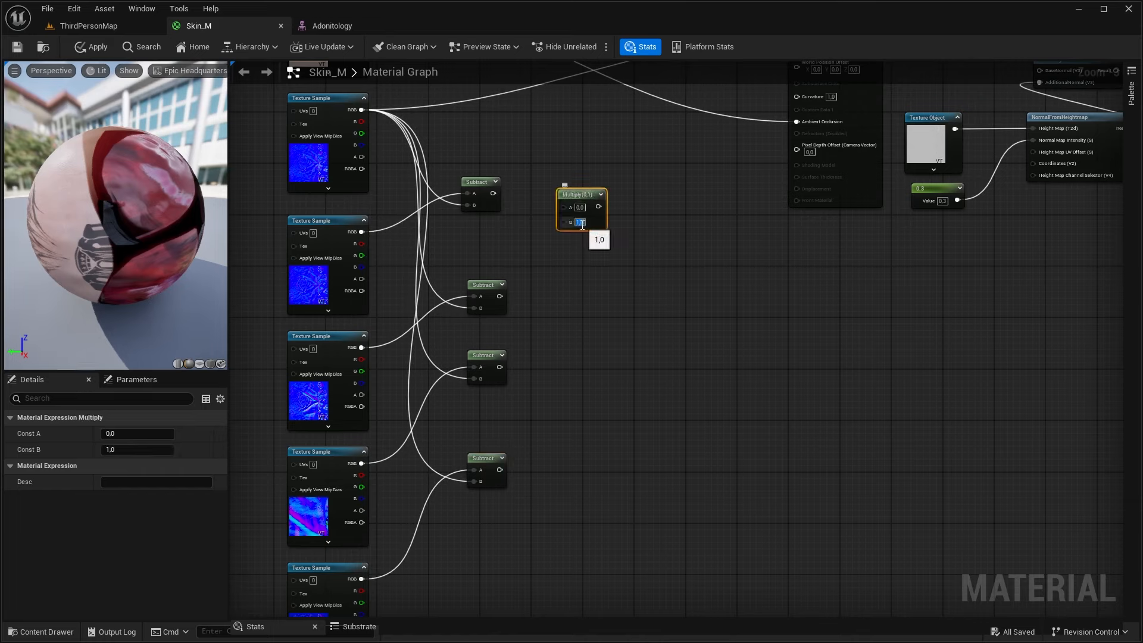
{"action": "type", "text": "0"}
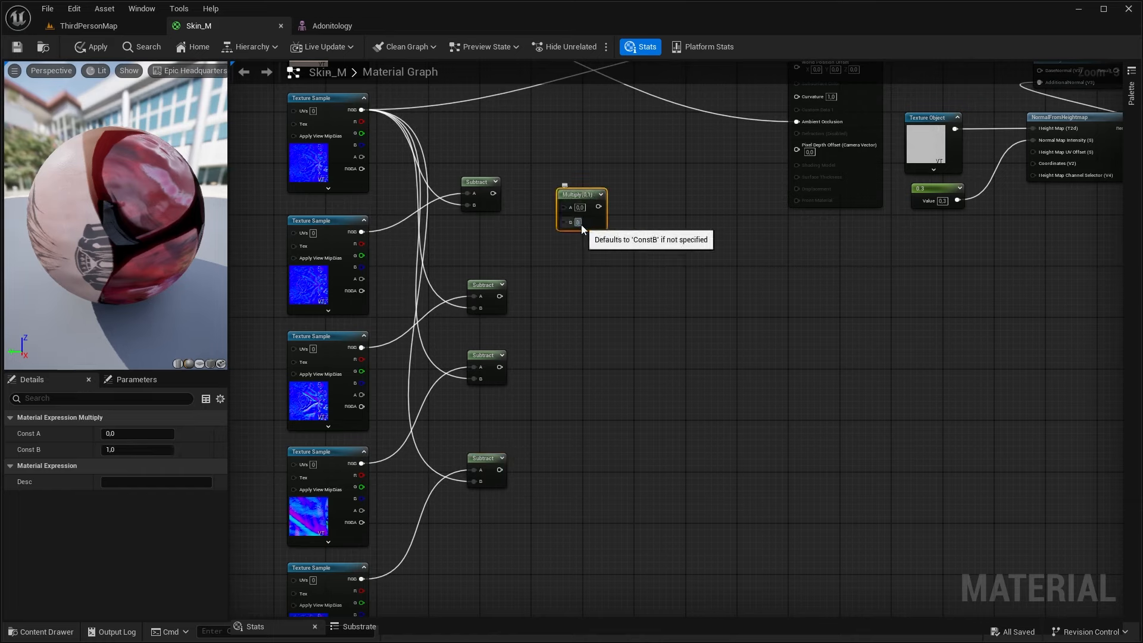
{"action": "key", "text": "Return"}
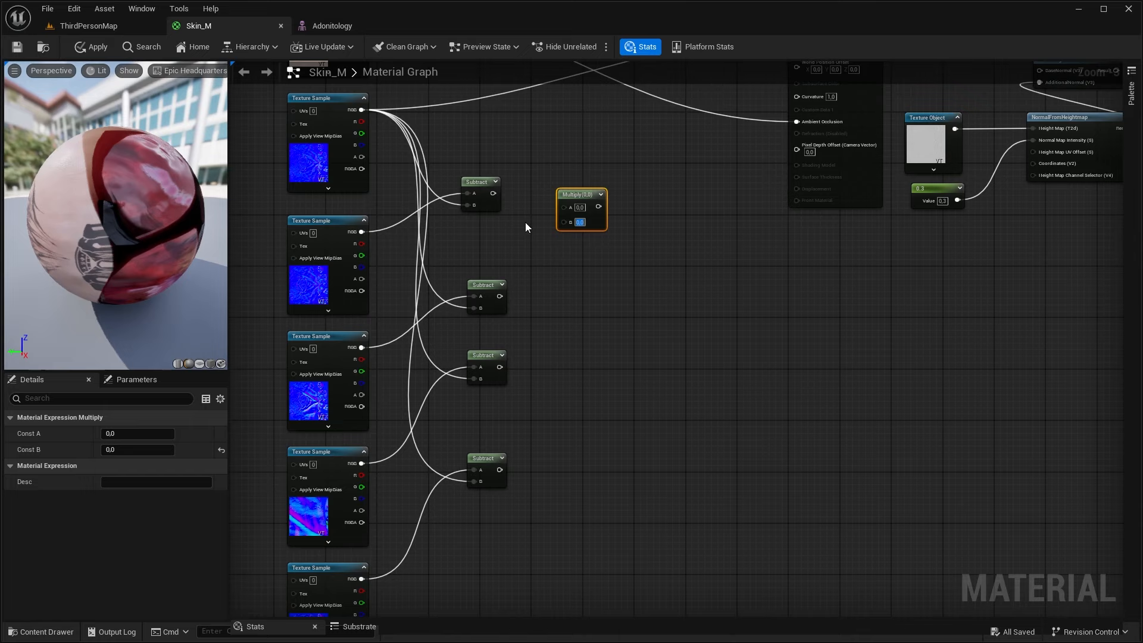
Duplicate the Multiply node to get four and connect each Subtract output to the A input of its own Multiply node
{"action": "left_click", "coordinate": [582, 191]}
{"action": "key", "text": "ctrl+c"}
{"action": "key", "text": "ctrl+v"}
{"action": "key", "text": "ctrl+v"}
{"action": "key", "text": "ctrl+v"}
{"action": "left_click_drag", "start_coordinate": [493, 193], "coordinate": [564, 207]}
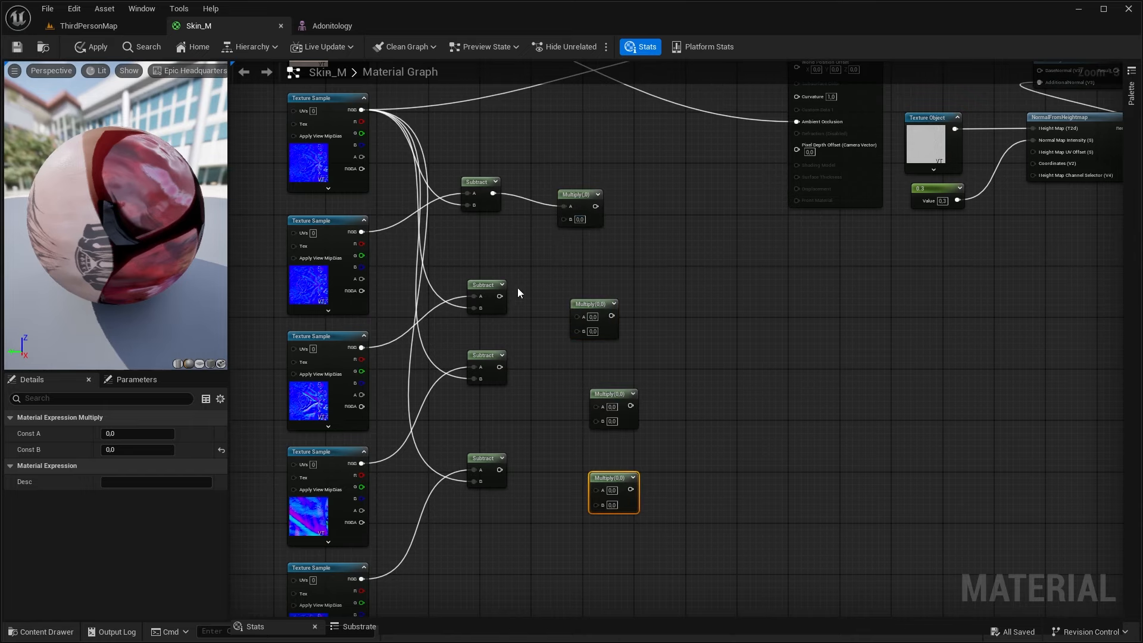
{"action": "left_click_drag", "start_coordinate": [500, 296], "coordinate": [576, 315]}
{"action": "left_click_drag", "start_coordinate": [500, 367], "coordinate": [597, 406]}
{"action": "left_click_drag", "start_coordinate": [499, 469], "coordinate": [596, 490]}
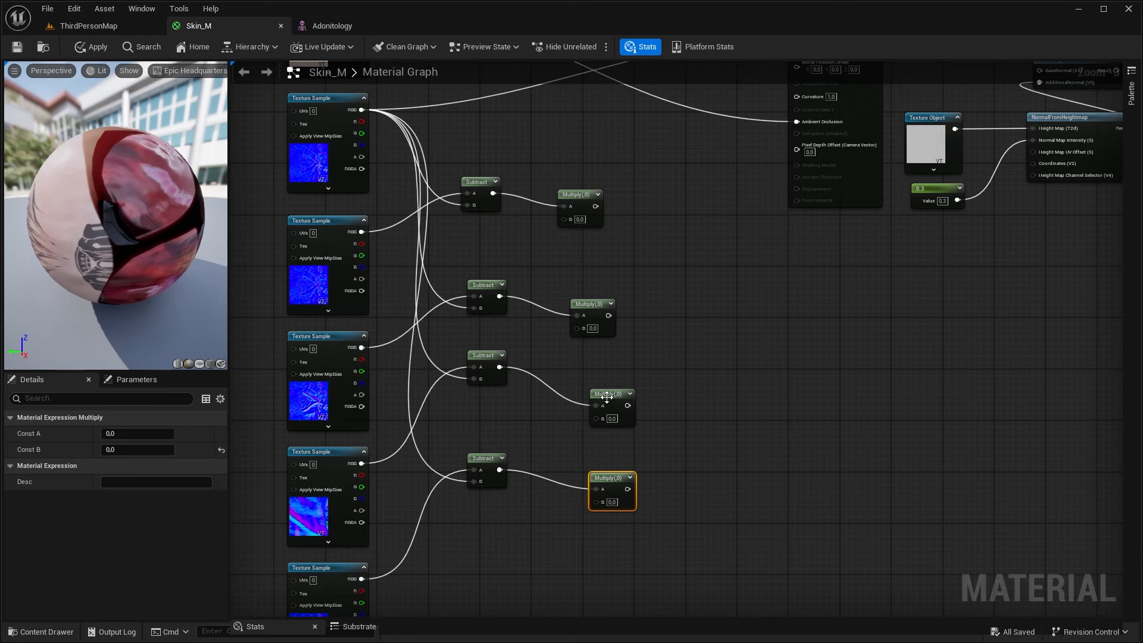
Duplicate the Add node to get three and chain them so that they sum the outputs of all four Multiply nodes
{"action": "key", "text": "ctrl+c"}
{"action": "key", "text": "ctrl+v"}
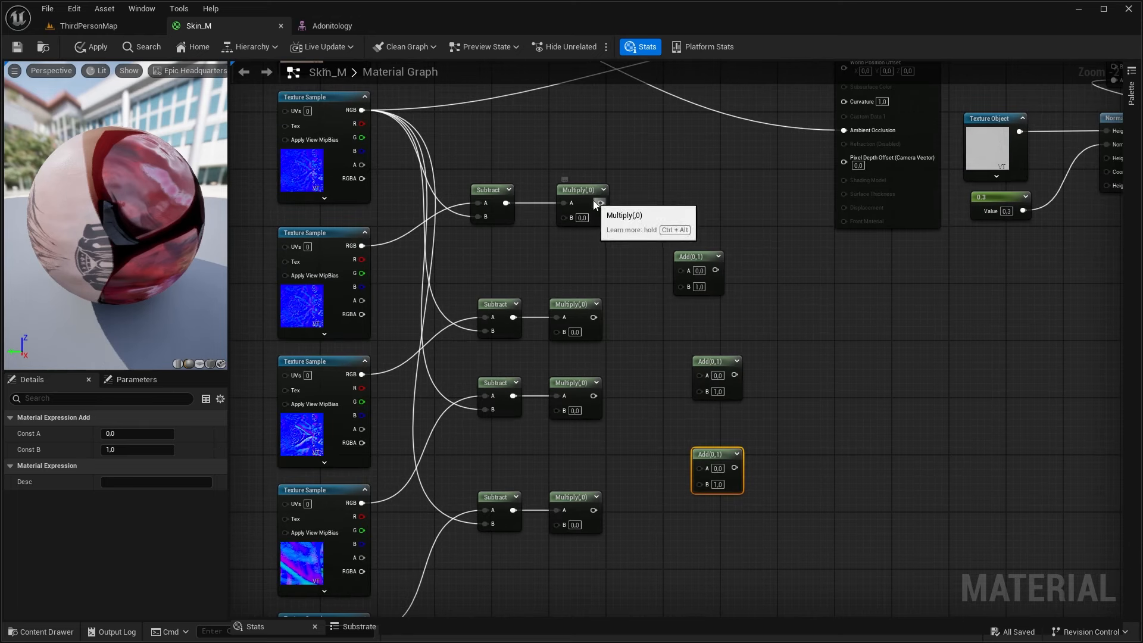
{"action": "left_click_drag", "start_coordinate": [600, 203], "coordinate": [674, 271]}
{"action": "left_click_drag", "start_coordinate": [593, 317], "coordinate": [680, 284]}
{"action": "left_click_drag", "start_coordinate": [702, 270], "coordinate": [698, 375]}
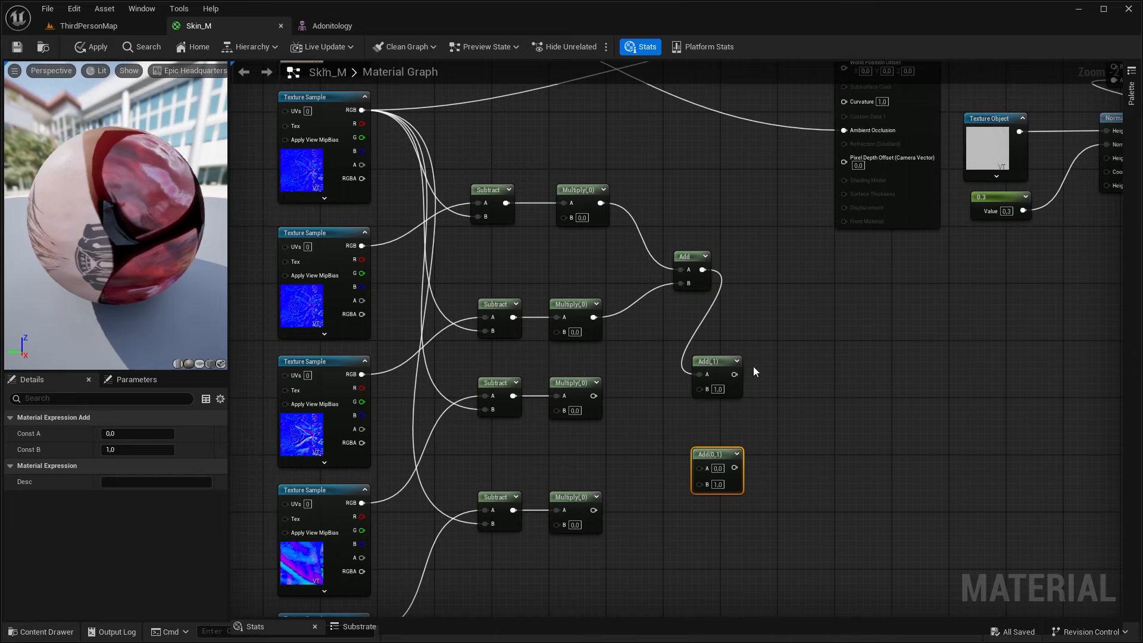
{"action": "left_click_drag", "start_coordinate": [594, 396], "coordinate": [699, 468]}
{"action": "left_click_drag", "start_coordinate": [593, 510], "coordinate": [699, 483]}
{"action": "left_click_drag", "start_coordinate": [708, 454], "coordinate": [737, 454]}
Create a final Add node combining the base normal RGB with the chained wrinkle sum, and connect it to the material's Normal input
{"action": "right_click", "coordinate": [726, 185]}
{"action": "type", "text": "ad"}
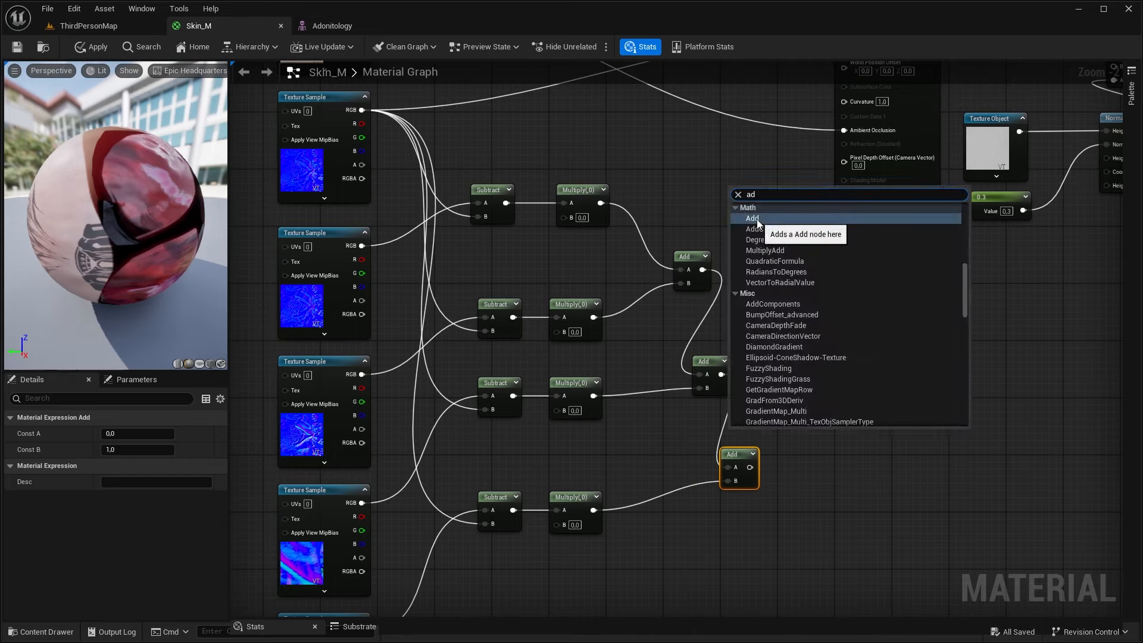
{"action": "left_click", "coordinate": [756, 219]}
{"action": "left_click_drag", "start_coordinate": [362, 110], "coordinate": [734, 203]}
{"action": "left_click_drag", "start_coordinate": [749, 473], "coordinate": [786, 193]}
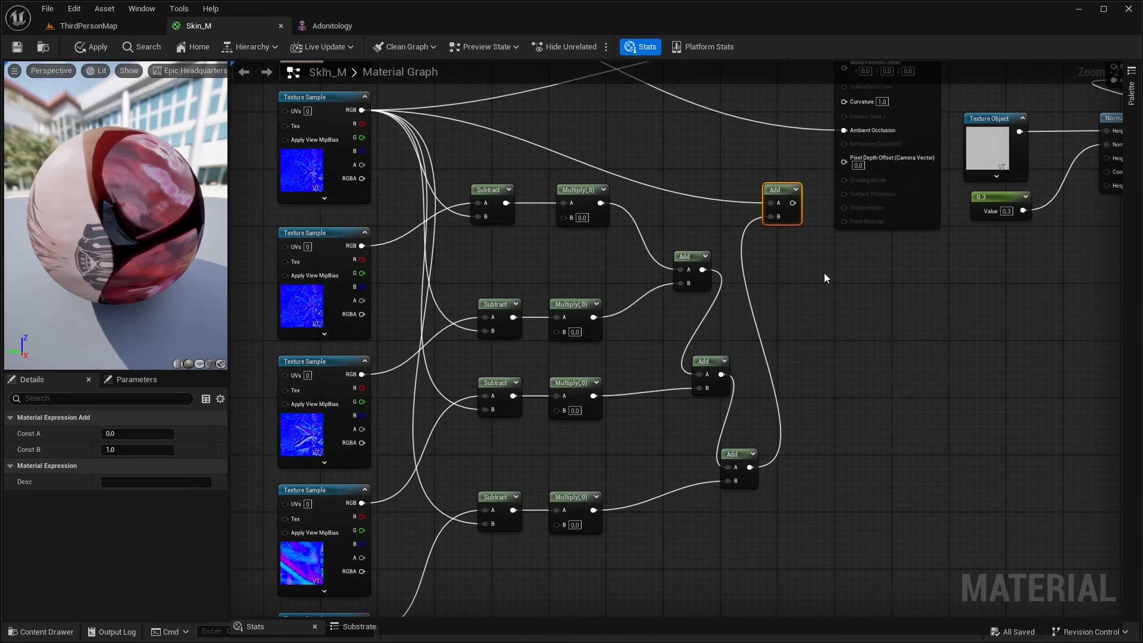
{"action": "left_click_drag", "start_coordinate": [792, 202], "coordinate": [842, 149]}
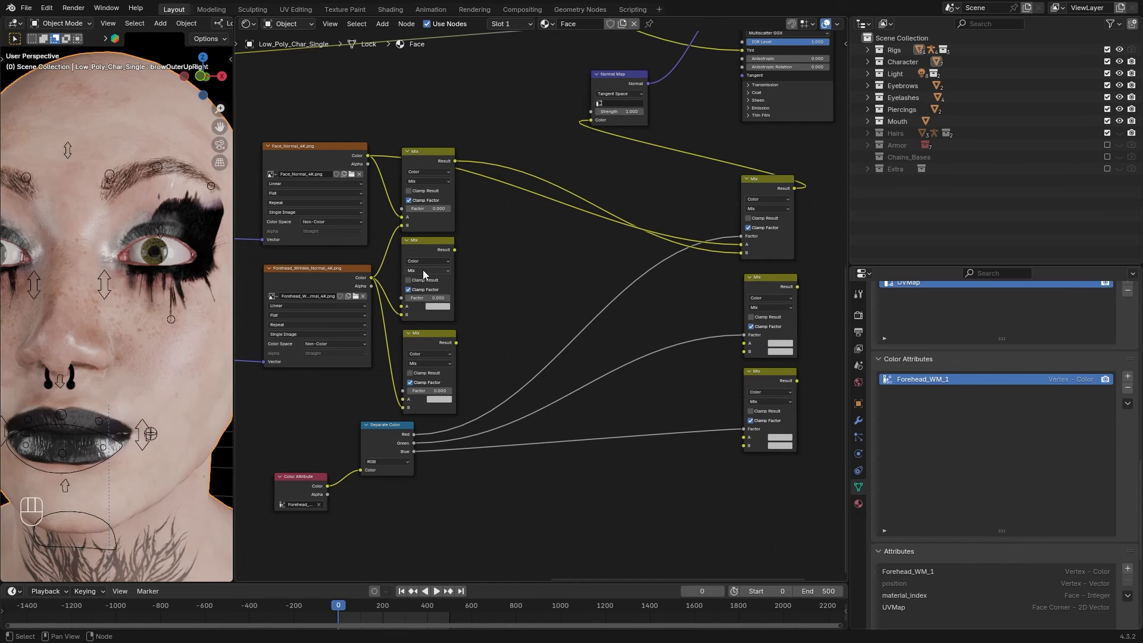
Switch to Blender and slightly reposition the Face_Normal_4K.png image node in the Face material
{"action": "left_click", "coordinate": [311, 160]}
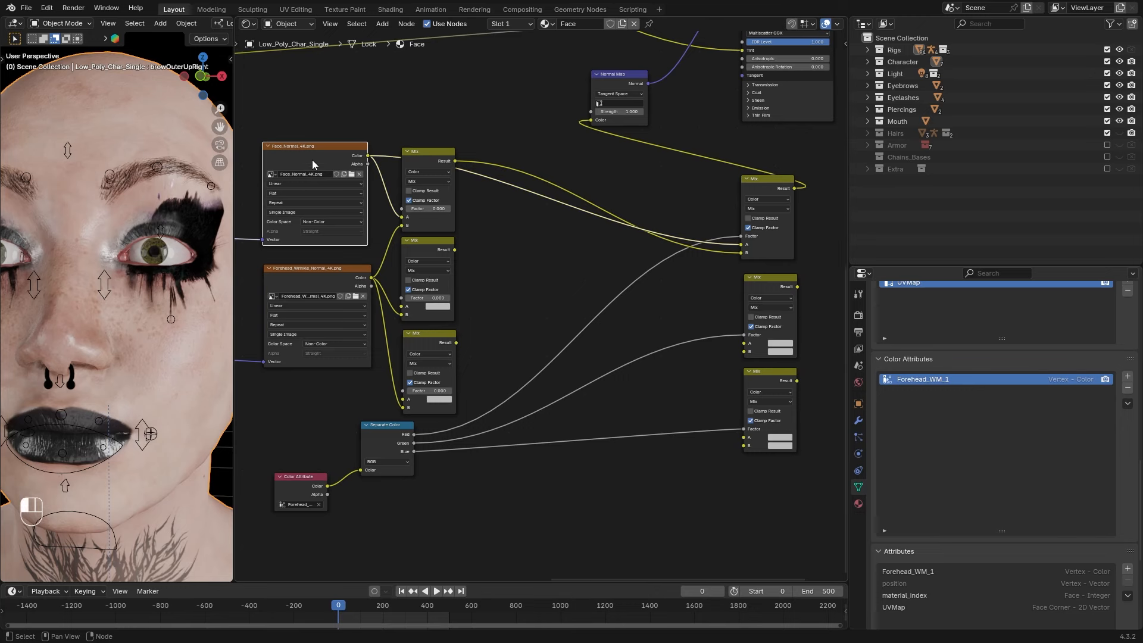
{"action": "key", "text": "g"}
{"action": "left_click", "coordinate": [323, 157]}
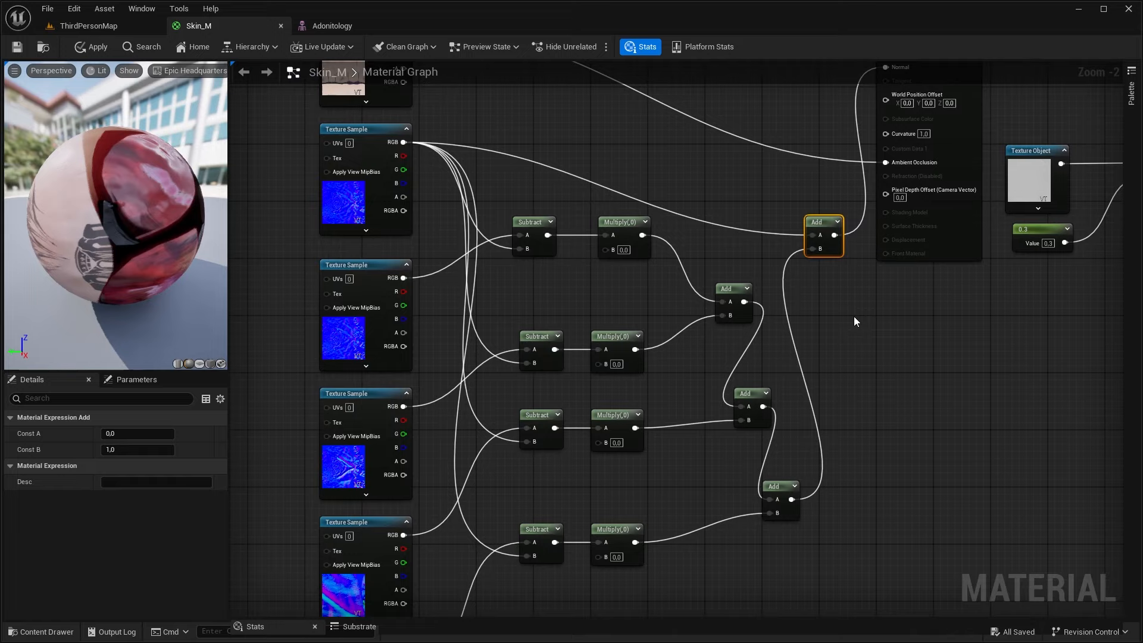
Create a Texture 2D Array asset named HeadMask_TexArraySample_MF in Unreal's Wrinkle_Masks folder and save it
{"action": "right_click_drag", "start_coordinate": [838, 396], "coordinate": [821, 280]}
{"action": "scroll", "coordinate": [841, 331], "scroll_direction": "down", "scroll_amount": 1}
{"action": "key", "text": "ctrl+space"}
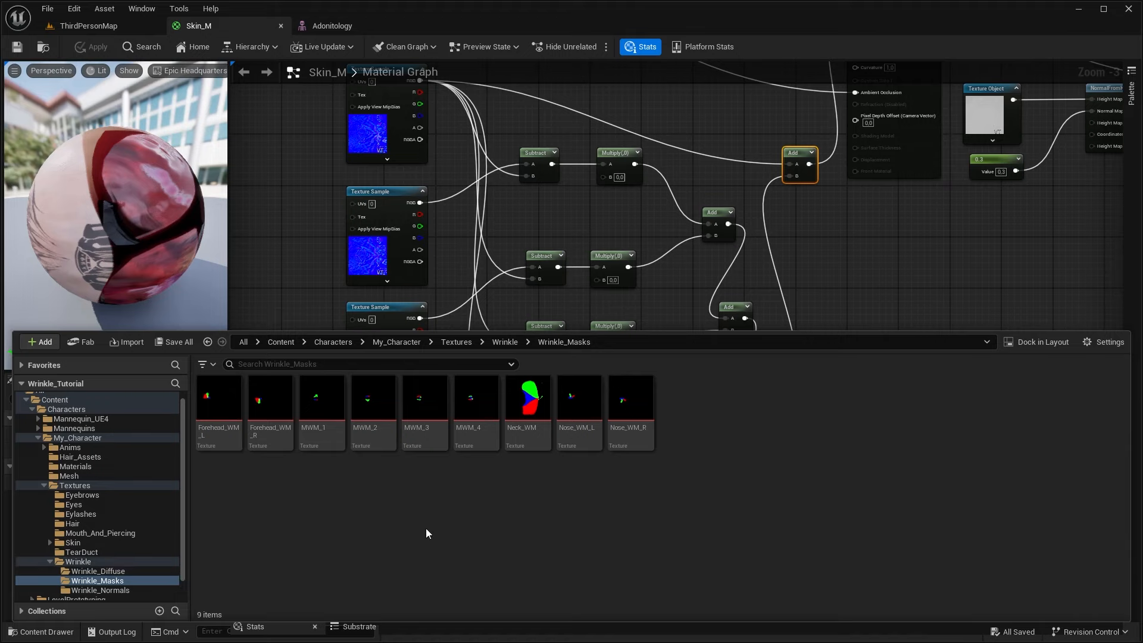
{"action": "right_click", "coordinate": [705, 416]}
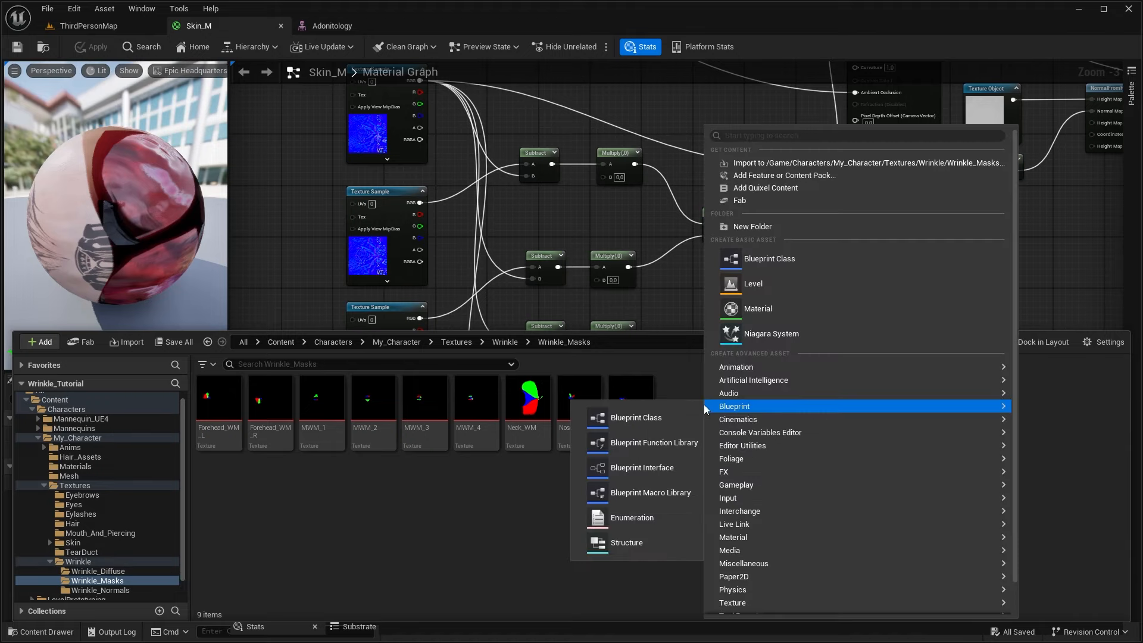
{"action": "type", "text": "array"}
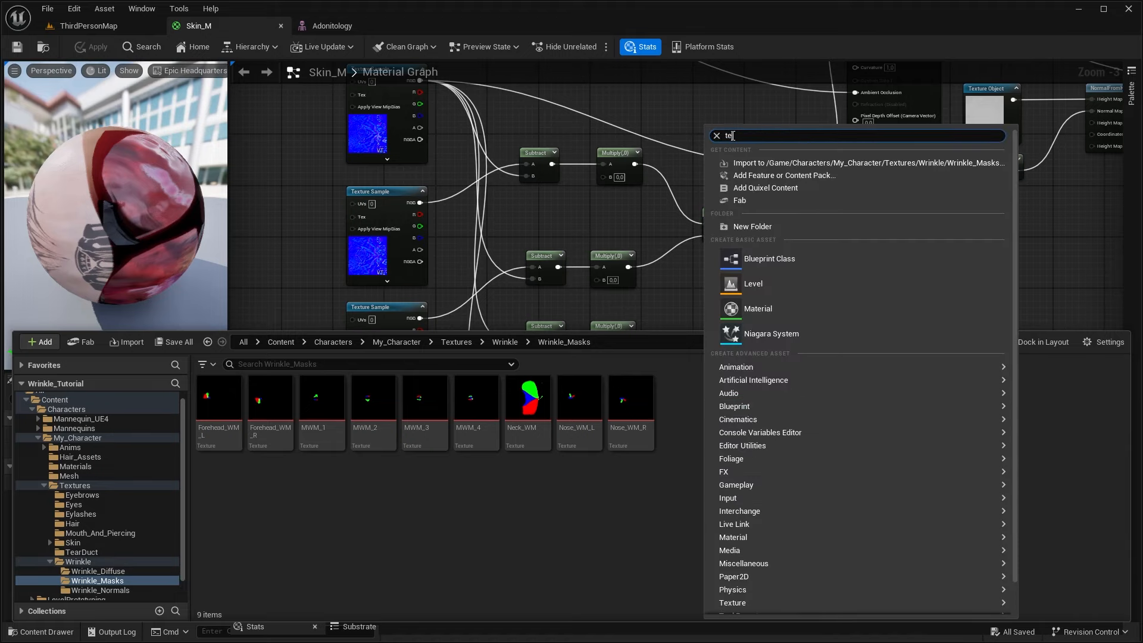
{"action": "left_click", "coordinate": [767, 273]}
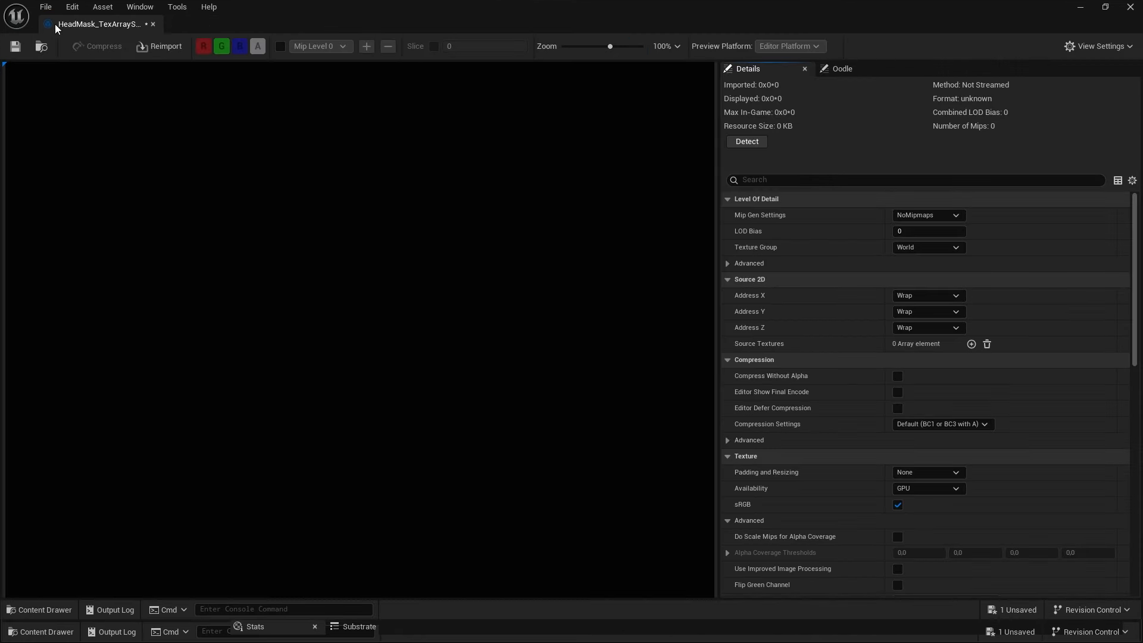
{"action": "left_click", "coordinate": [16, 46]}
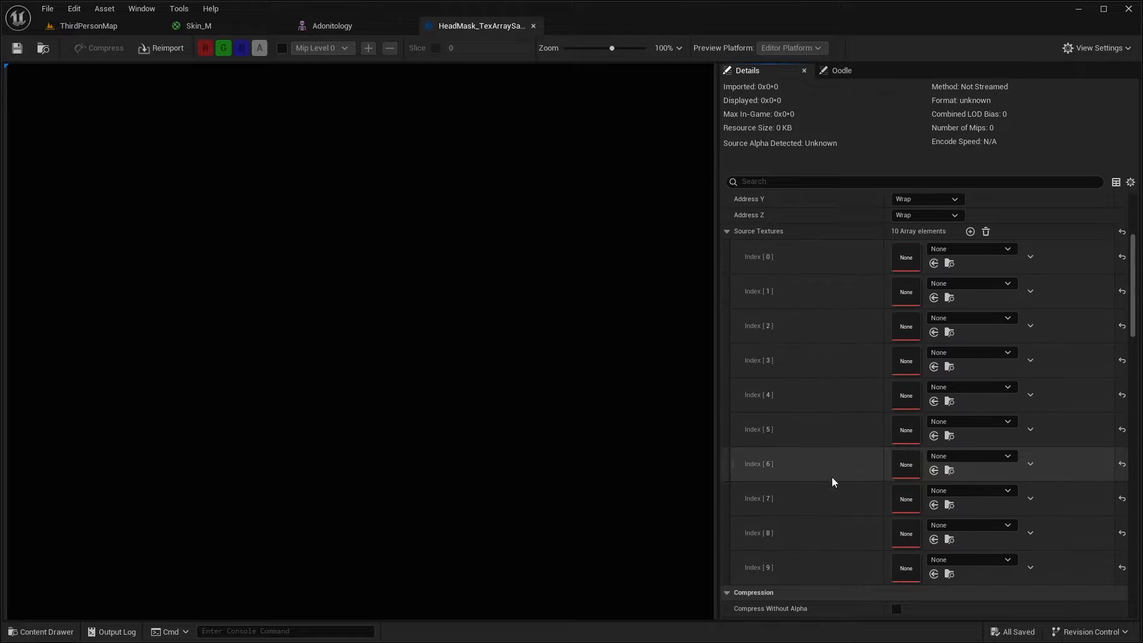
Assign Forehead_WM_R, Forehead_WM_L, Nose_WM_R and Nose_WM_L to source texture indices 1 to 4 of the array
{"action": "left_click", "coordinate": [970, 283]}
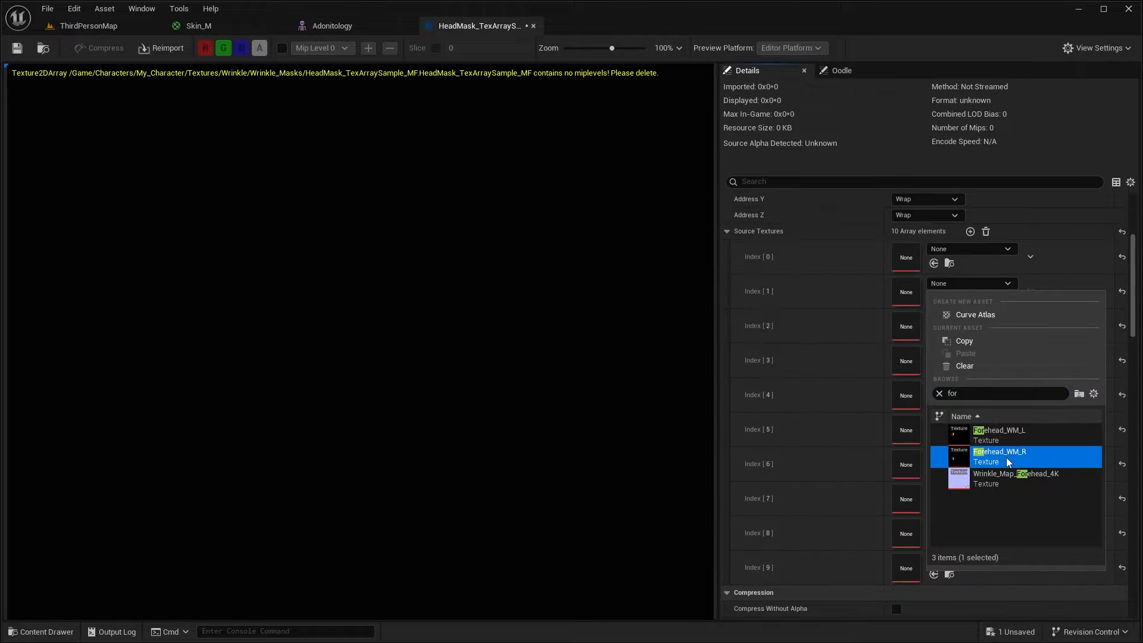
{"action": "left_click", "coordinate": [1005, 457]}
{"action": "left_click", "coordinate": [971, 317]}
{"action": "left_click", "coordinate": [1040, 467]}
{"action": "left_click", "coordinate": [966, 353]}
{"action": "left_click", "coordinate": [1041, 501]}
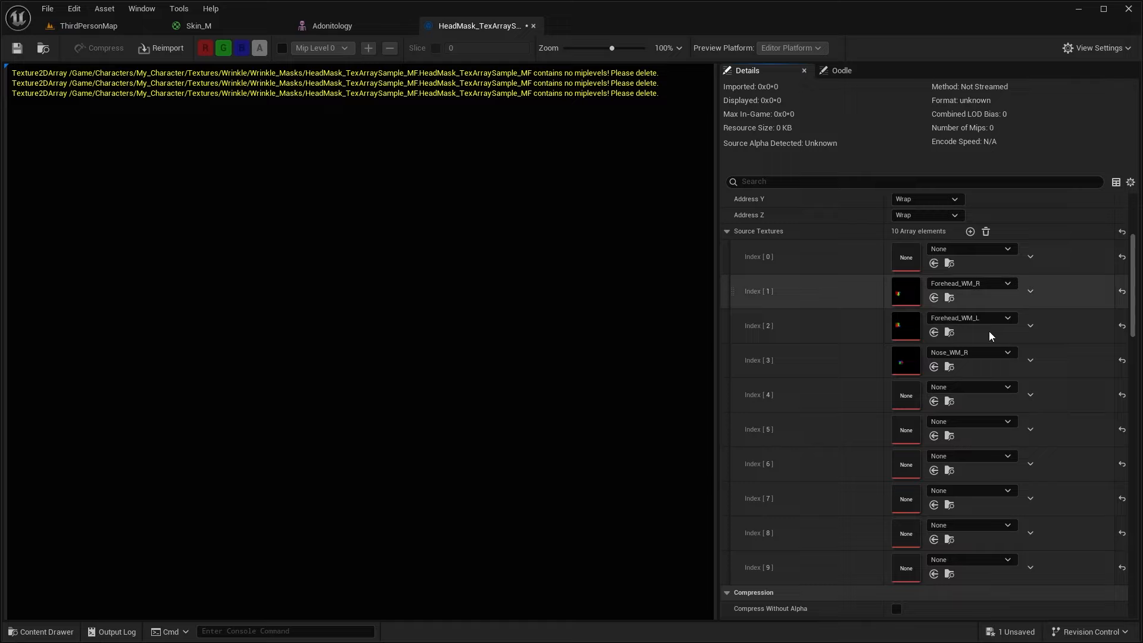
{"action": "left_click", "coordinate": [966, 387]}
{"action": "left_click", "coordinate": [1012, 244]}
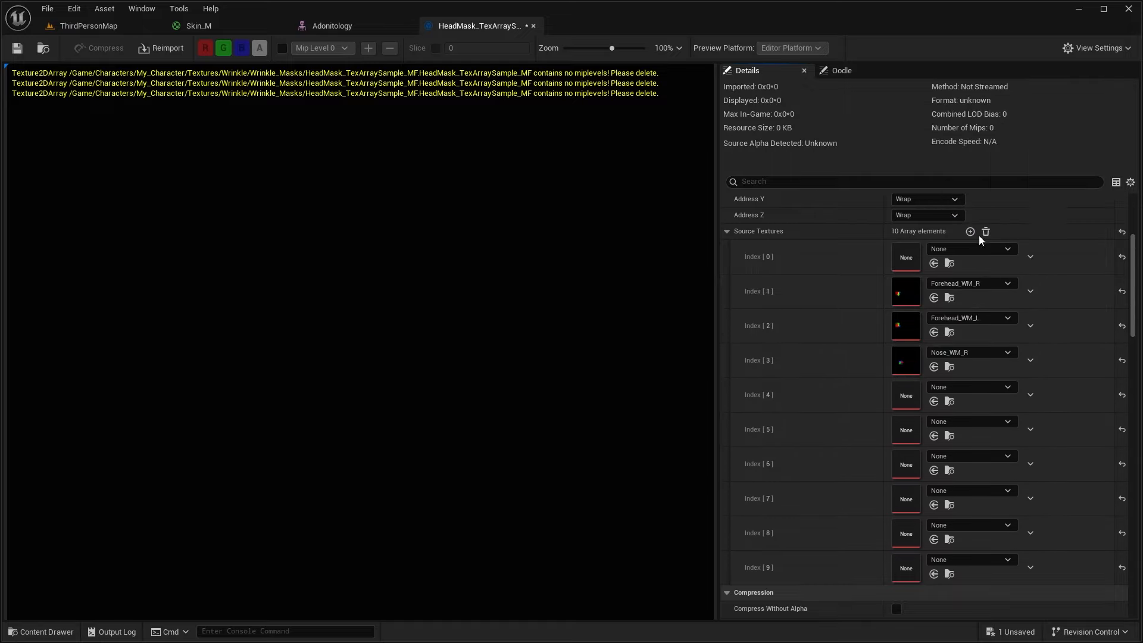
Assign the mouth masks MWM_1, MWM_2, MWM_3 and MWM_4 to source texture indices 5 to 8
{"action": "left_click", "coordinate": [970, 421]}
{"action": "type", "text": "mwm"}
{"action": "left_click", "coordinate": [1006, 279]}
{"action": "left_click", "coordinate": [968, 456]}
{"action": "type", "text": "mwm"}
{"action": "left_click", "coordinate": [1011, 335]}
{"action": "left_click", "coordinate": [966, 491]}
{"action": "type", "text": "mwm"}
{"action": "left_click", "coordinate": [1015, 390]}
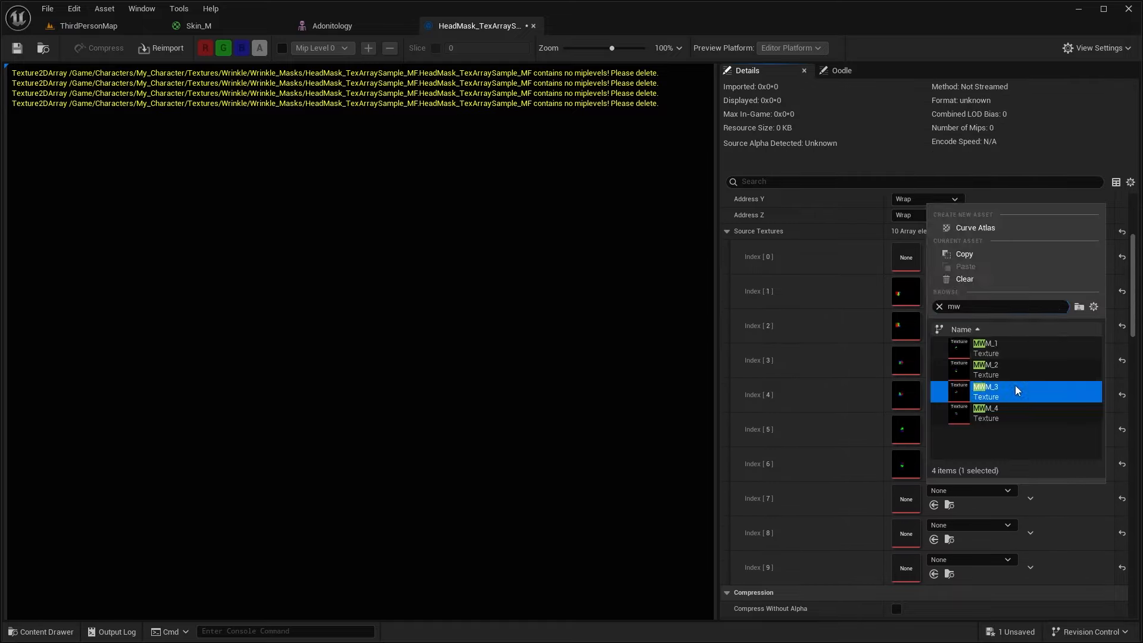
Try Neck_WM as the source texture at index 9, and replace that element with Neck_WM at index 0
{"action": "left_click", "coordinate": [957, 559]}
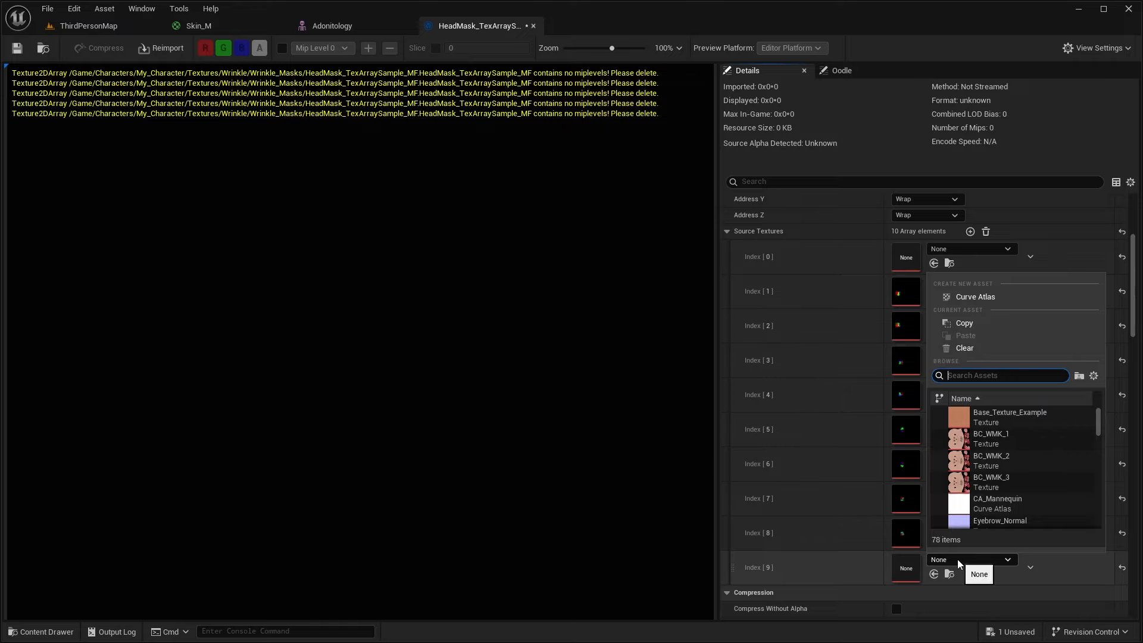
{"action": "type", "text": "neck"}
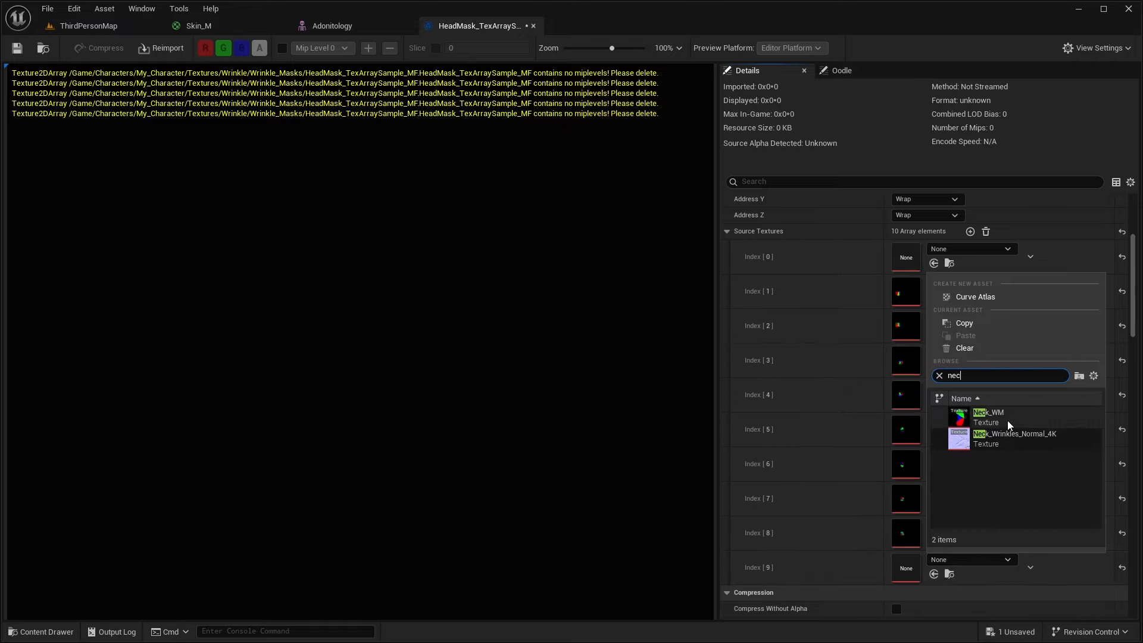
{"action": "left_click", "coordinate": [1008, 421]}
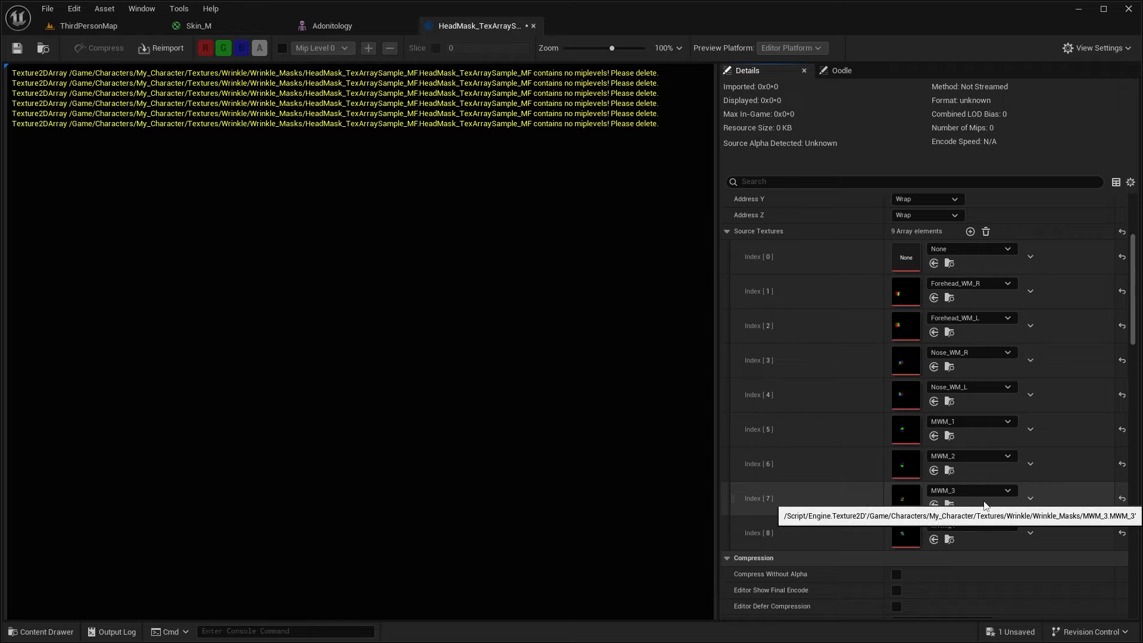
{"action": "scroll", "coordinate": [1130, 306], "scroll_direction": "down", "scroll_amount": 1}
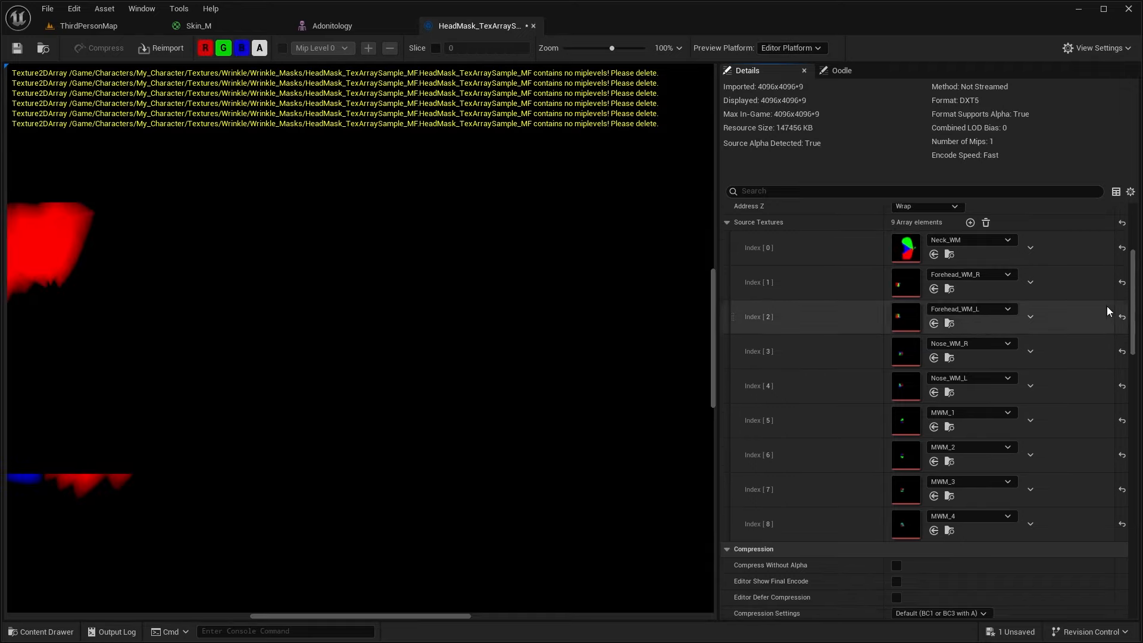
Add an array element holding Neck_WM at index 9, clear the index 0 texture, and save the texture array
{"action": "left_click", "coordinate": [970, 223]}
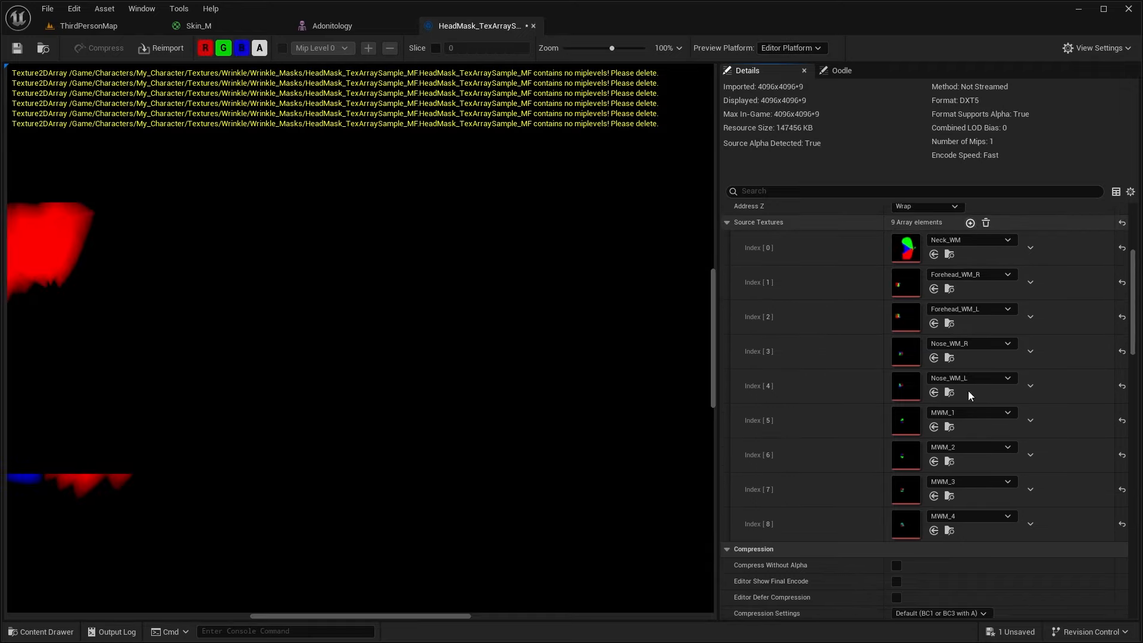
{"action": "left_click", "coordinate": [991, 552]}
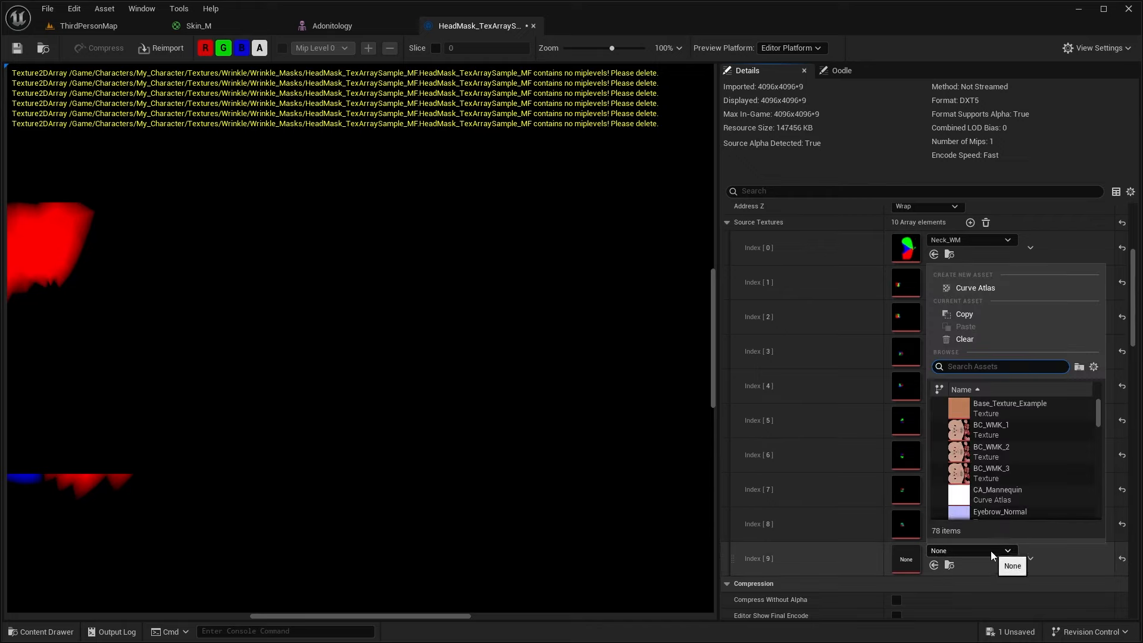
{"action": "type", "text": "neck"}
{"action": "left_click", "coordinate": [993, 409]}
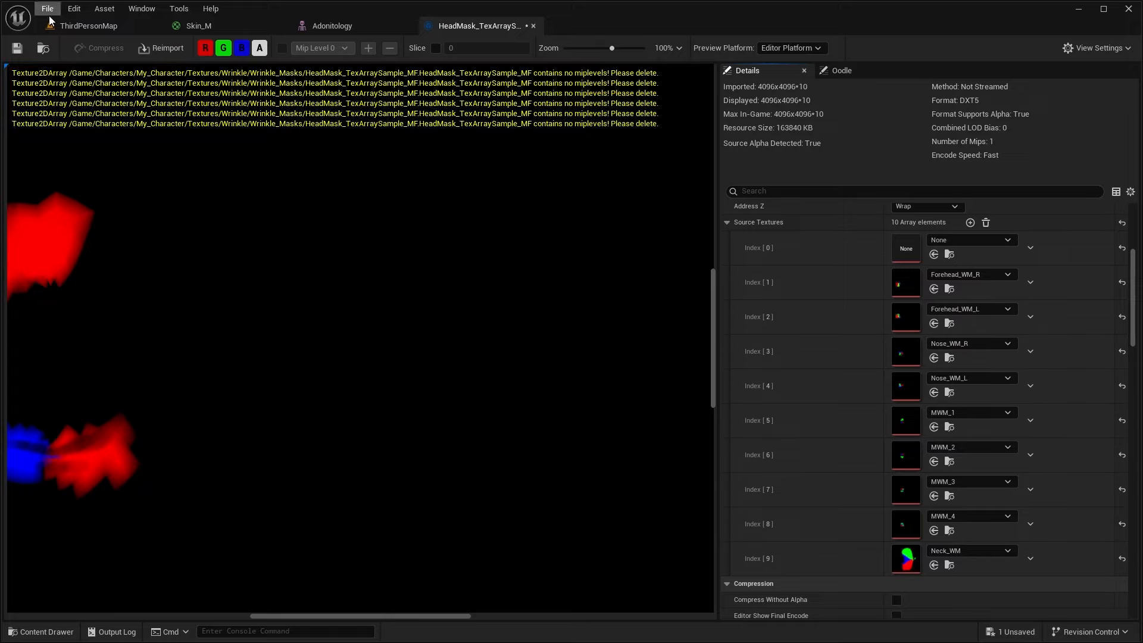
{"action": "left_click", "coordinate": [18, 48]}
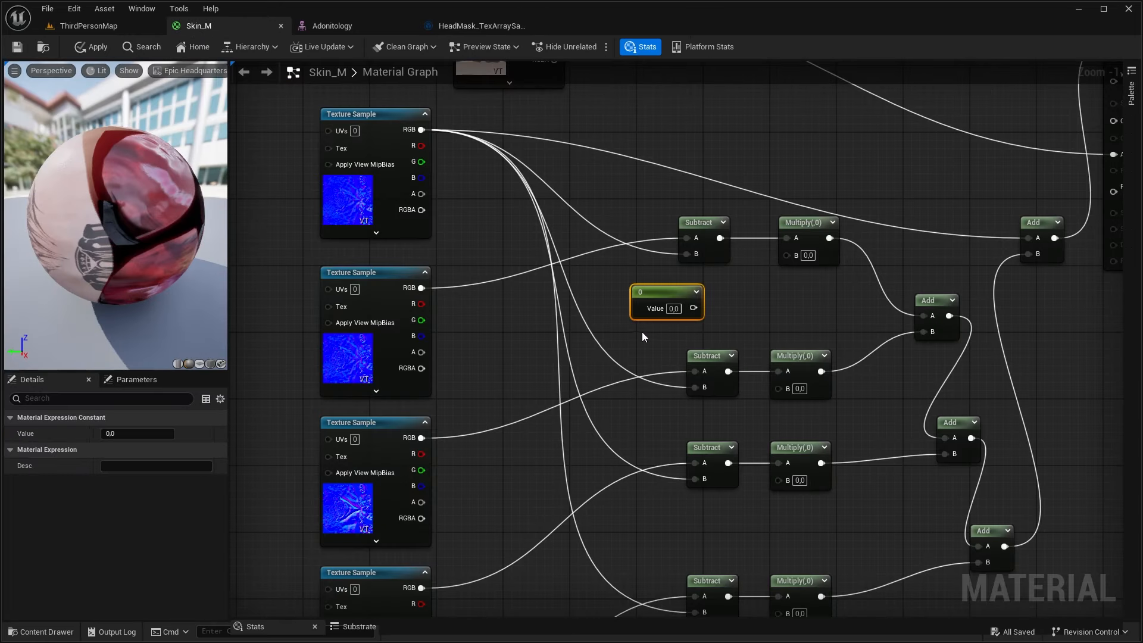
Add three Constant nodes to the Skin_M graph, stacked between the normal Texture Samples and the Subtract nodes
{"action": "key", "text": "ctrl+v"}
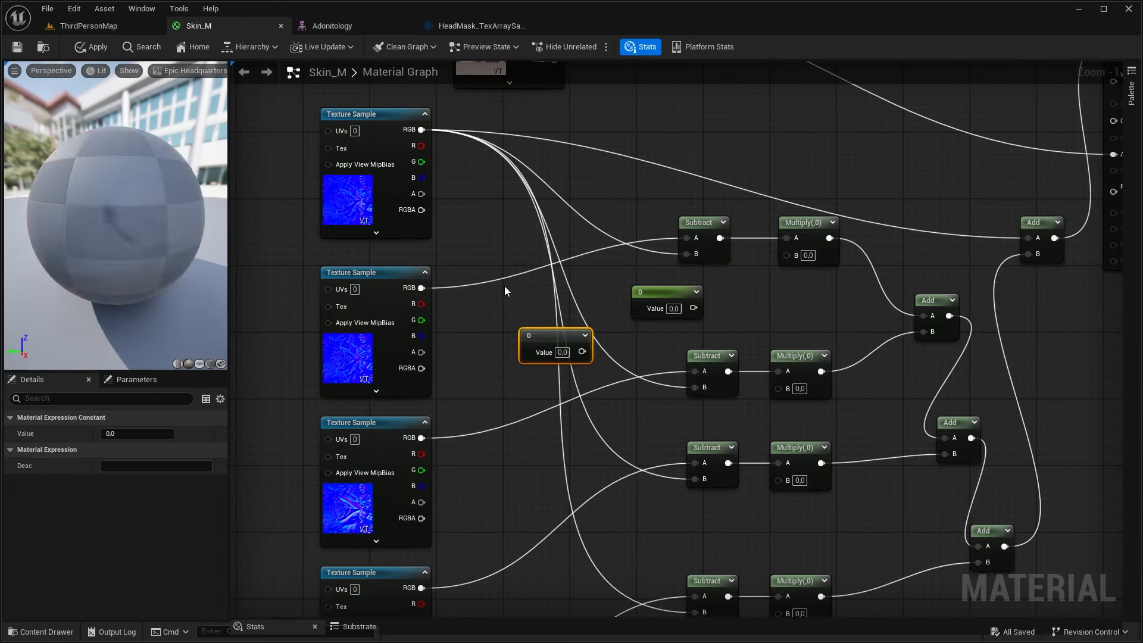
{"action": "right_click", "coordinate": [482, 244]}
{"action": "type", "text": "constan"}
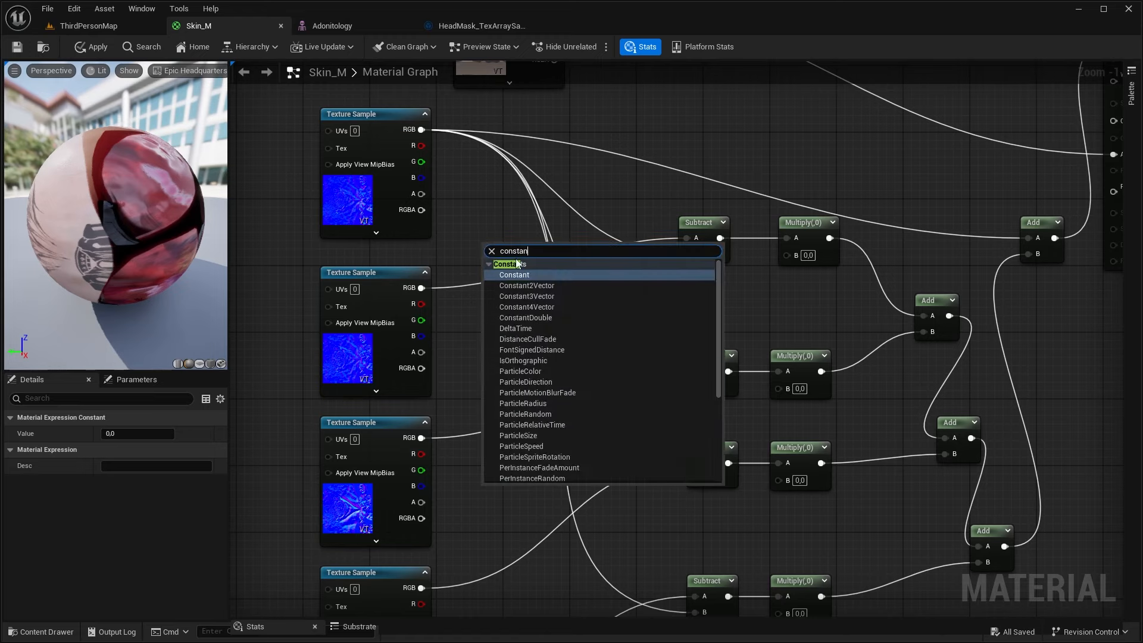
{"action": "left_click", "coordinate": [515, 275]}
Convert the three stacked Constant nodes to scalar parameters named 1, 2 and 3
{"action": "right_click", "coordinate": [495, 245]}
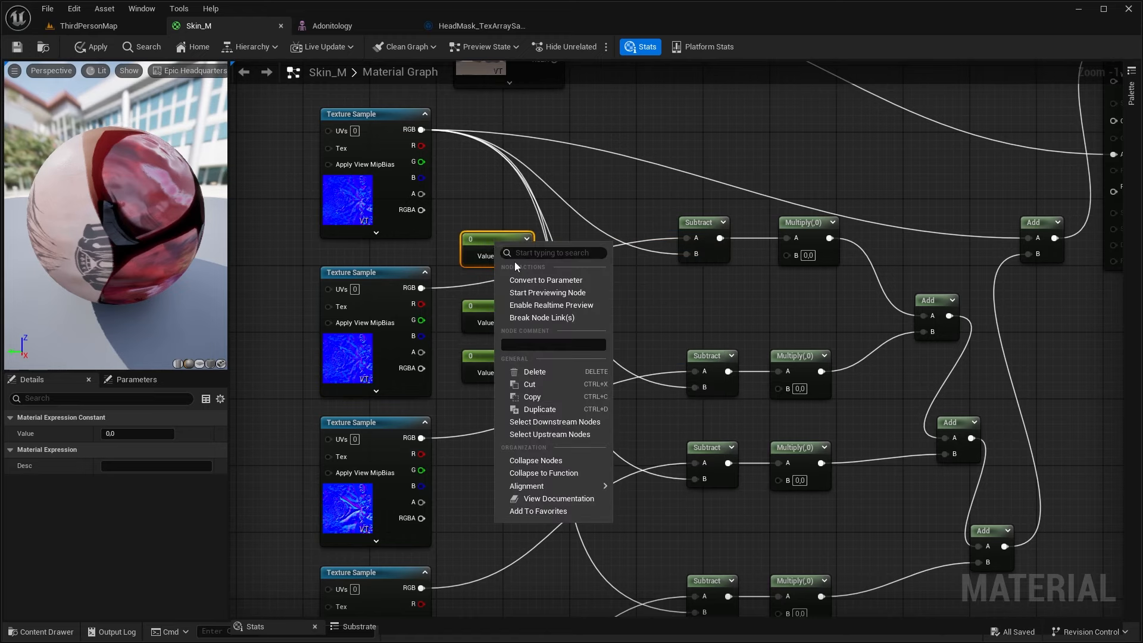
{"action": "left_click", "coordinate": [527, 278]}
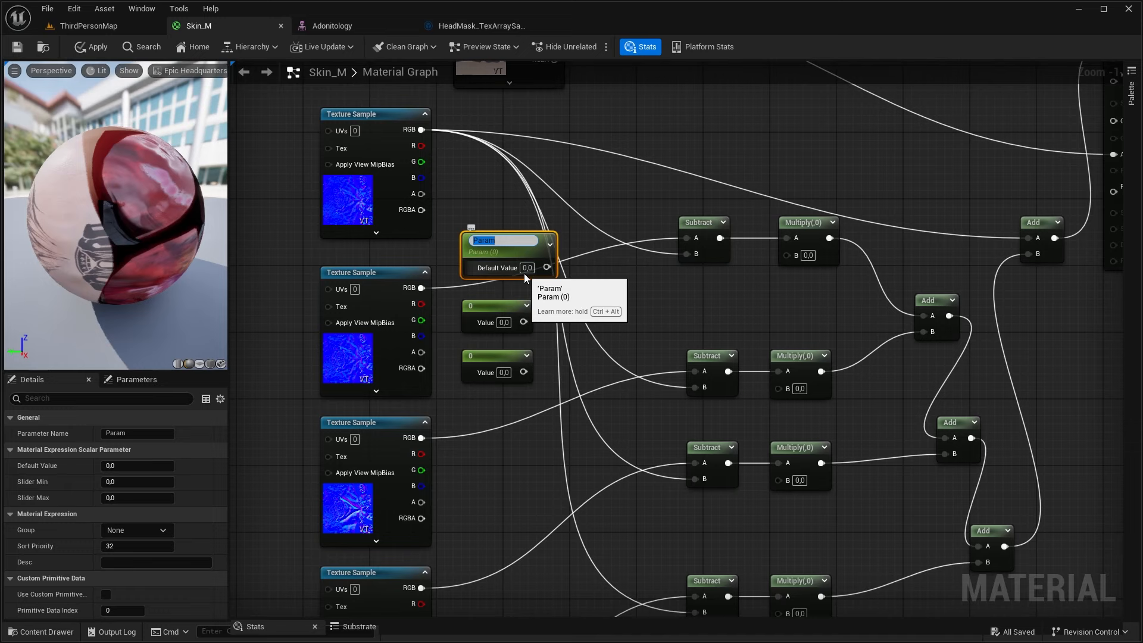
{"action": "type", "text": "1"}
{"action": "key", "text": "Return"}
{"action": "left_click", "coordinate": [503, 307]}
{"action": "right_click", "coordinate": [504, 308]}
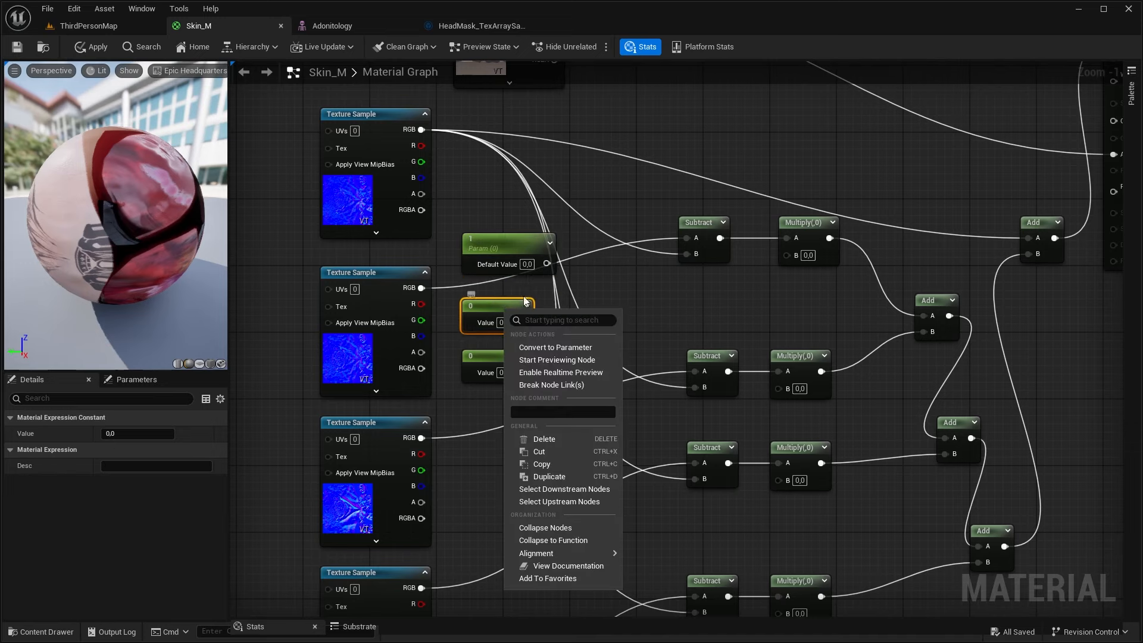
{"action": "left_click", "coordinate": [526, 347]}
{"action": "type", "text": "2"}
{"action": "key", "text": "Return"}
{"action": "right_click", "coordinate": [514, 362]}
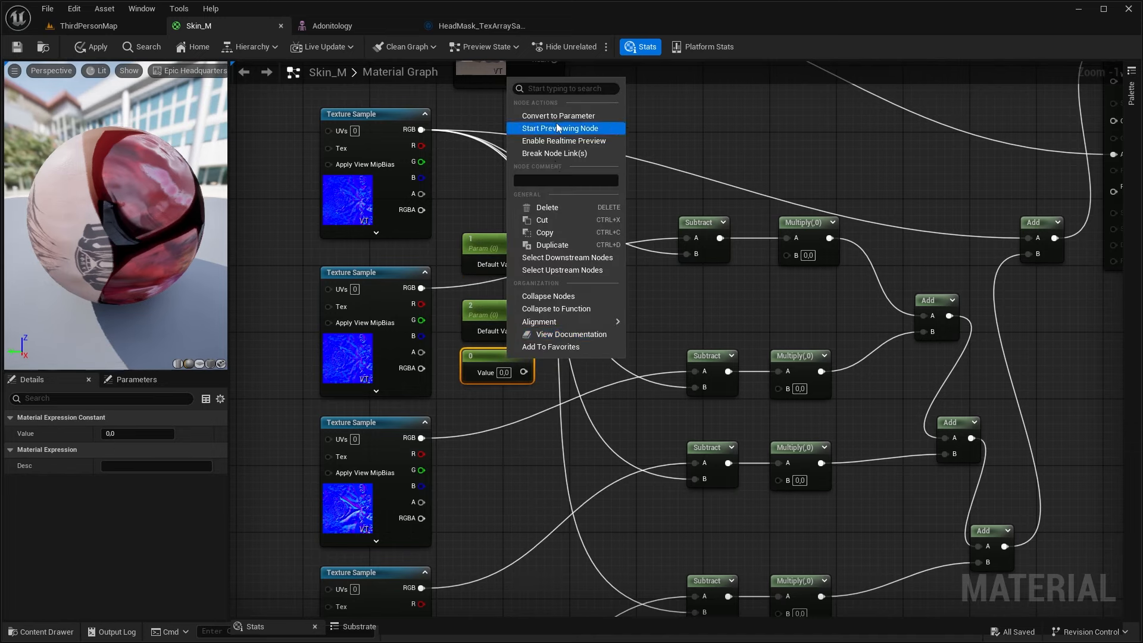
{"action": "left_click", "coordinate": [539, 120]}
{"action": "type", "text": "3"}
{"action": "key", "text": "Return"}
Add a MakeFloat3 node between the scalar parameters 1, 2 and 3 and the Subtract nodes
{"action": "right_click", "coordinate": [633, 292]}
{"action": "type", "text": "makeflo"}
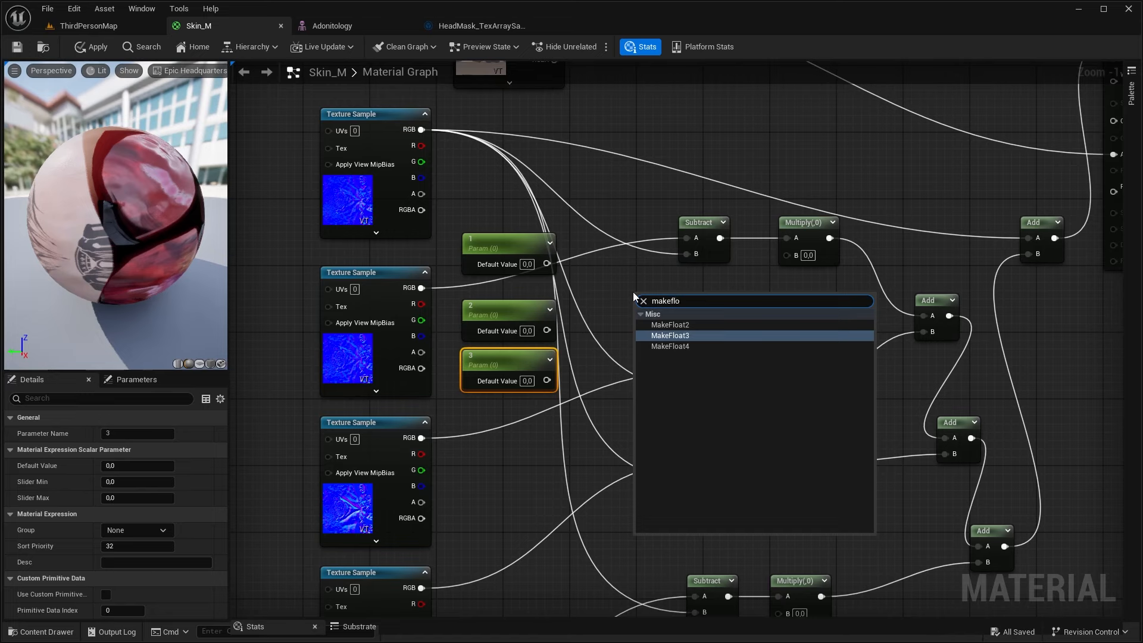
{"action": "left_click", "coordinate": [670, 335]}
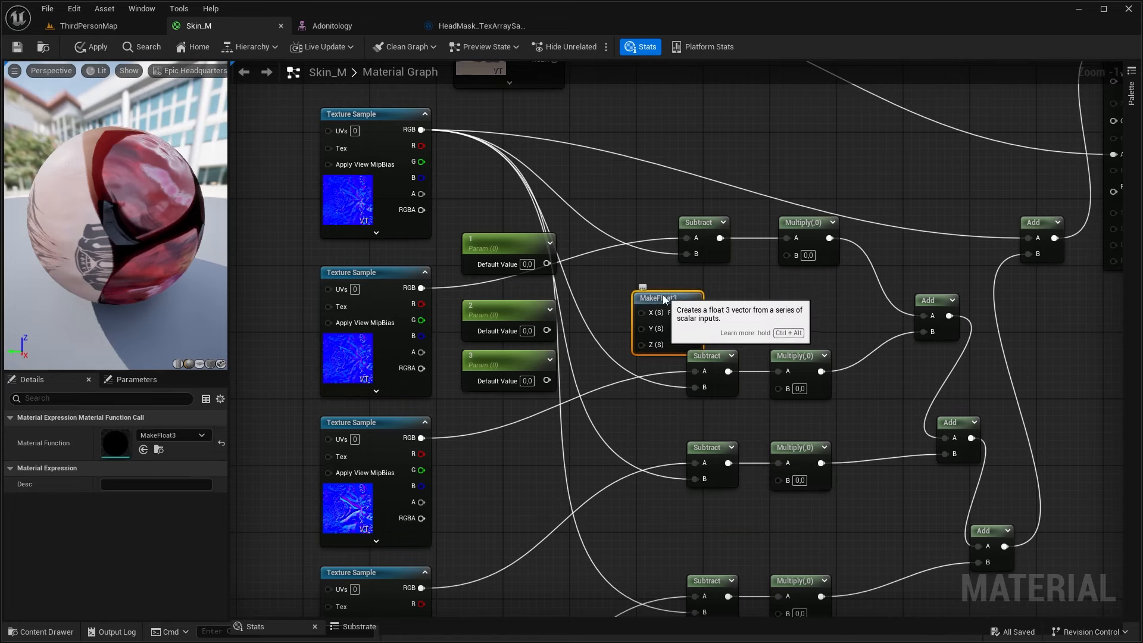
{"action": "left_click_drag", "start_coordinate": [662, 295], "coordinate": [642, 278]}
Try a MakeFloat4 node beside the MakeFloat3 node
{"action": "right_click", "coordinate": [720, 299]}
{"action": "type", "text": "makeflo"}
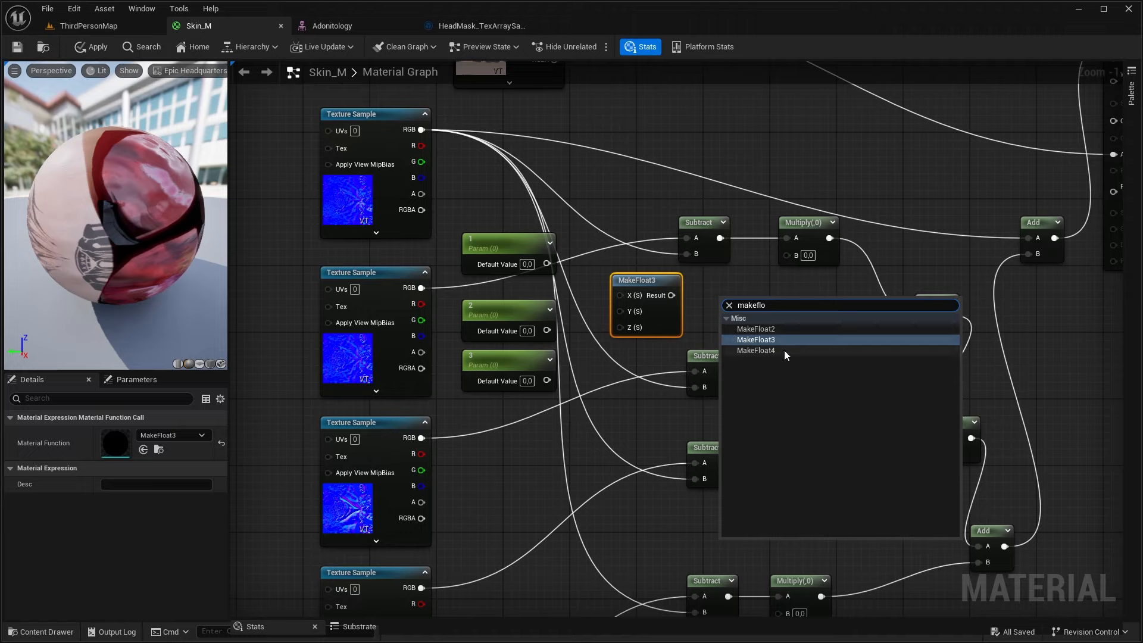
{"action": "left_click", "coordinate": [783, 350]}
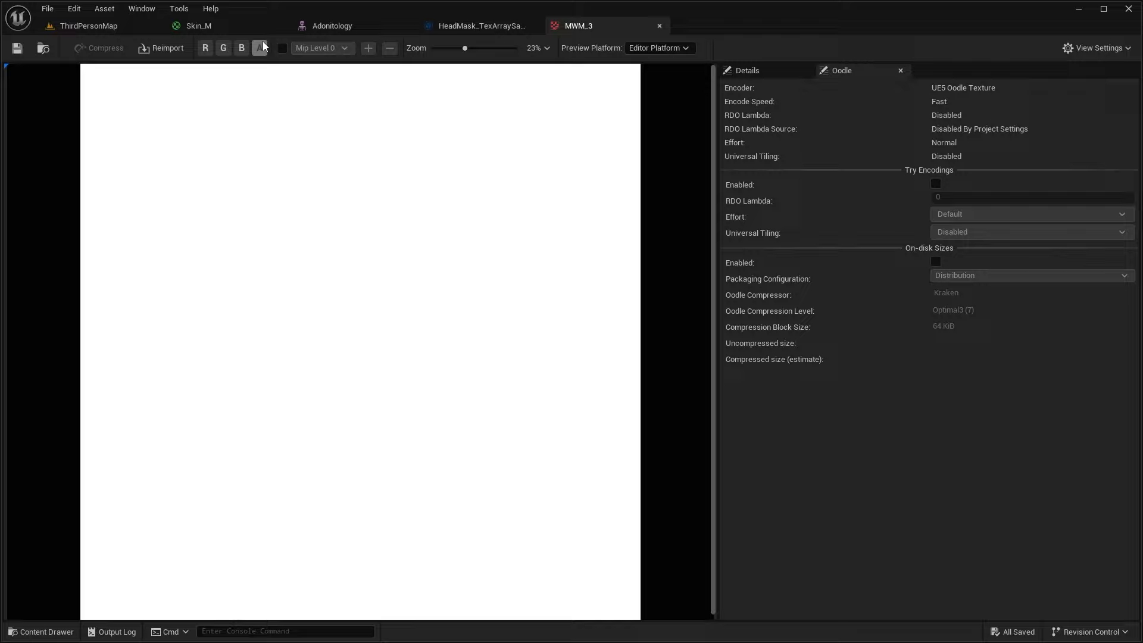
Inspect the individual blue, green and red channels of the MWM_3 mask texture
{"action": "left_click", "coordinate": [244, 51]}
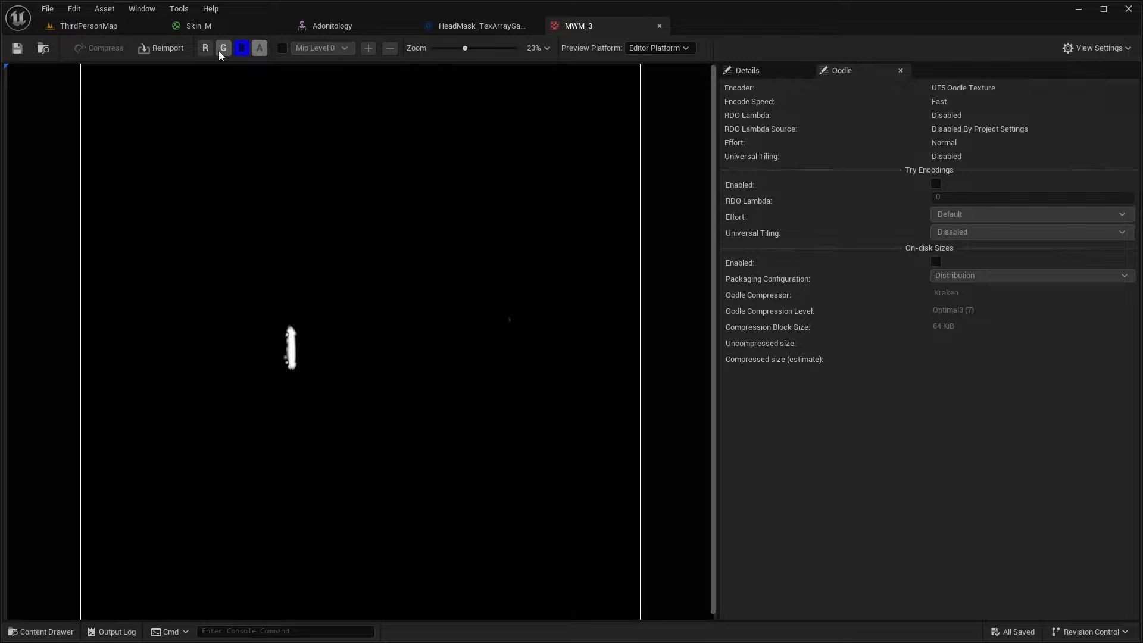
{"action": "left_click", "coordinate": [224, 52]}
{"action": "left_click", "coordinate": [207, 54]}
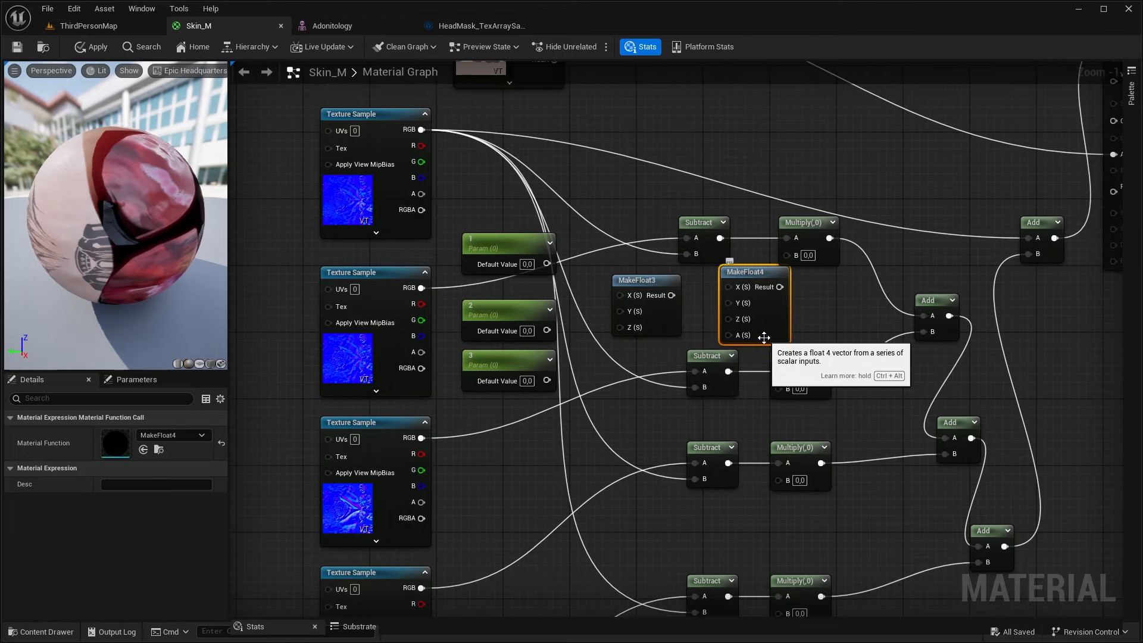
Delete the MakeFloat4 node and connect parameters 1, 2 and 3 to the MakeFloat3 node's X, Y and Z inputs
{"action": "key", "text": "Delete"}
{"action": "left_click", "coordinate": [625, 295]}
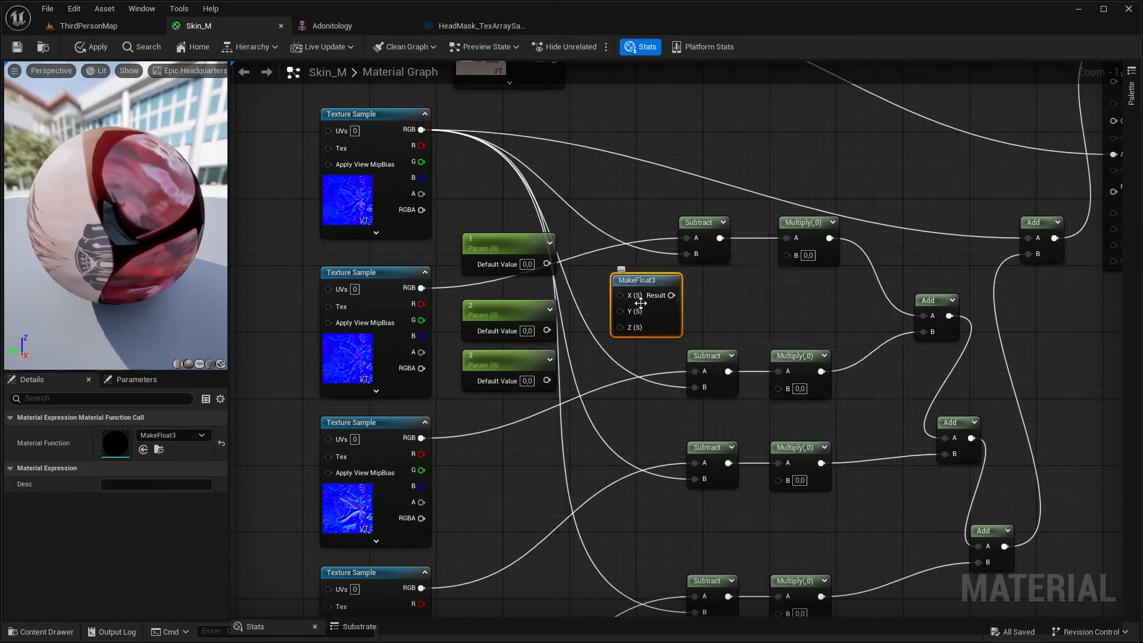
{"action": "left_click_drag", "start_coordinate": [547, 263], "coordinate": [626, 297]}
{"action": "left_click_drag", "start_coordinate": [546, 329], "coordinate": [621, 311]}
{"action": "left_click_drag", "start_coordinate": [547, 380], "coordinate": [620, 327]}
Move the three parameters and the MakeFloat3 node to the empty area below the Texture Samples
{"action": "left_click_drag", "start_coordinate": [505, 226], "coordinate": [641, 375]}
{"action": "scroll", "coordinate": [641, 376], "scroll_direction": "down", "scroll_amount": 3}
{"action": "right_click_drag", "start_coordinate": [676, 434], "coordinate": [670, 378]}
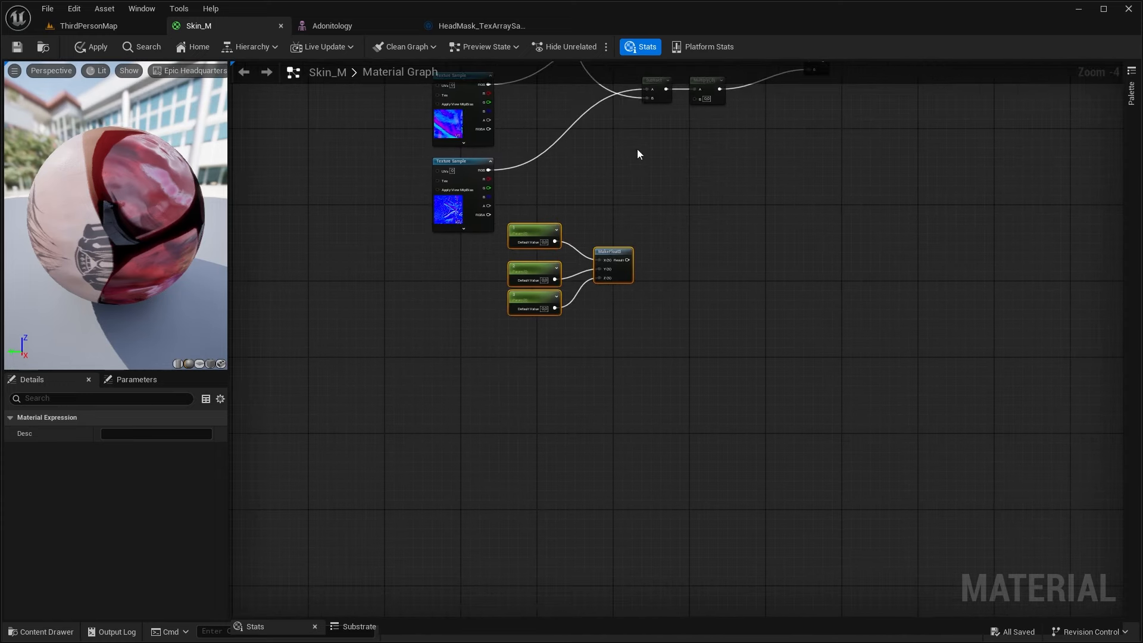
{"action": "scroll", "coordinate": [709, 270], "scroll_direction": "up", "scroll_amount": 3}
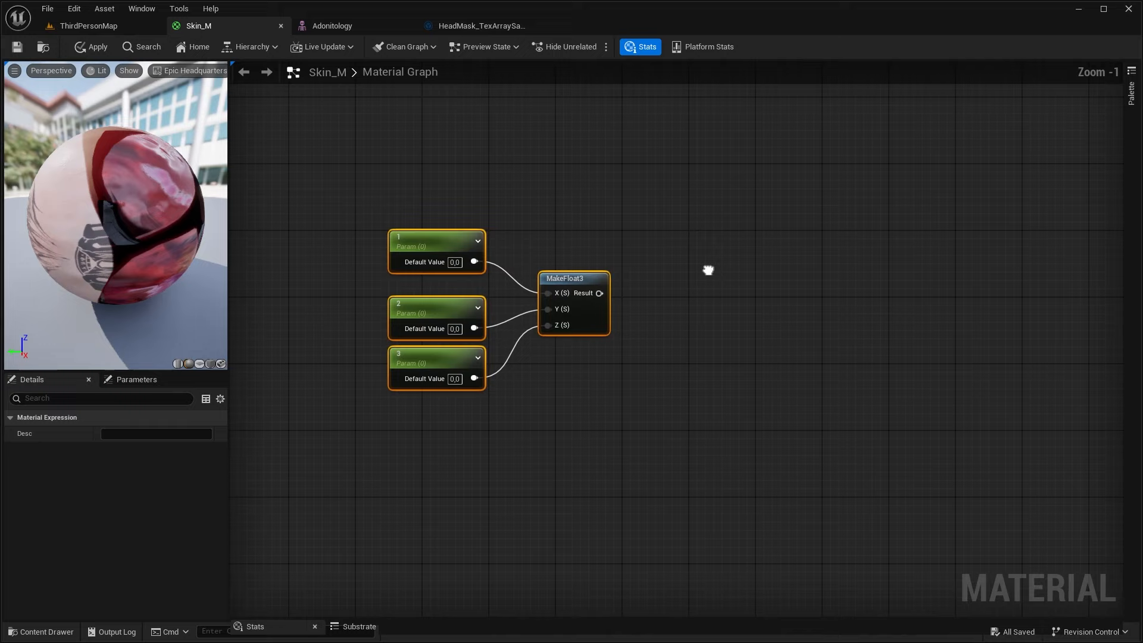
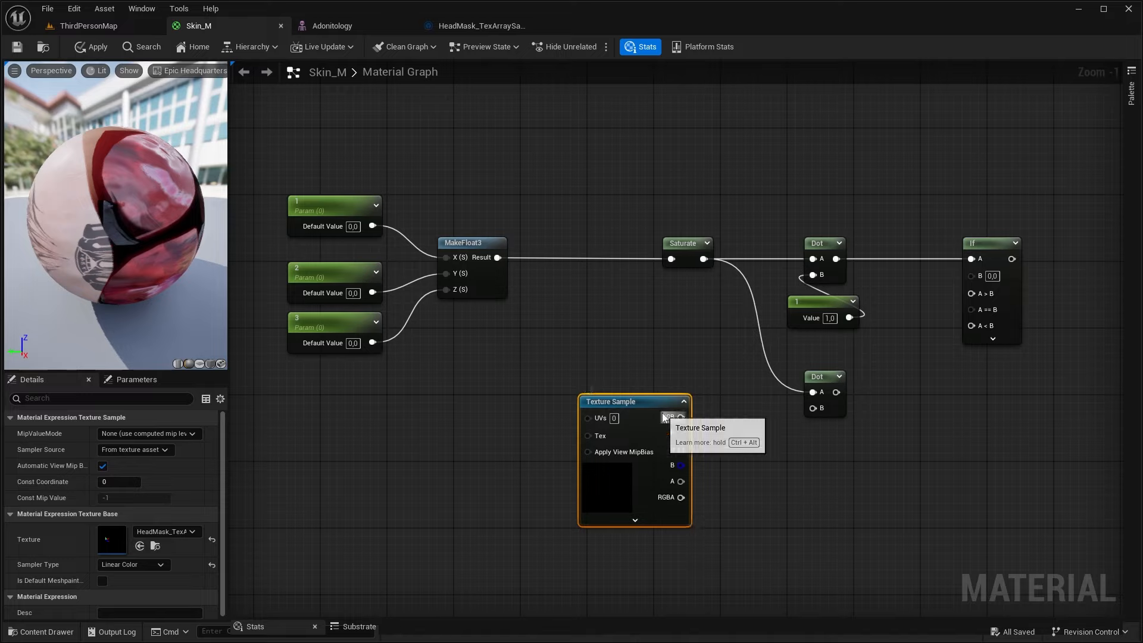
Connect the mask array Texture Sample's RGB to the lower Dot's B input and feed its UVs from an AppendVector node
{"action": "left_click_drag", "start_coordinate": [664, 417], "coordinate": [812, 412]}
{"action": "left_click_drag", "start_coordinate": [653, 408], "coordinate": [662, 400]}
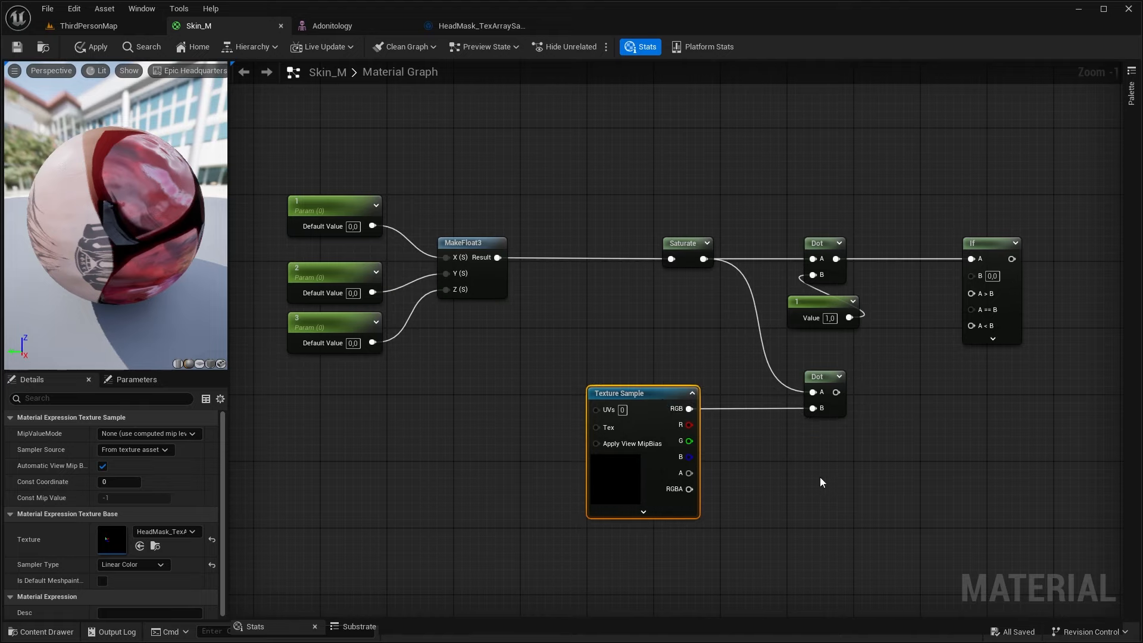
{"action": "right_click_drag", "start_coordinate": [504, 412], "coordinate": [542, 386]}
{"action": "type", "text": "append"}
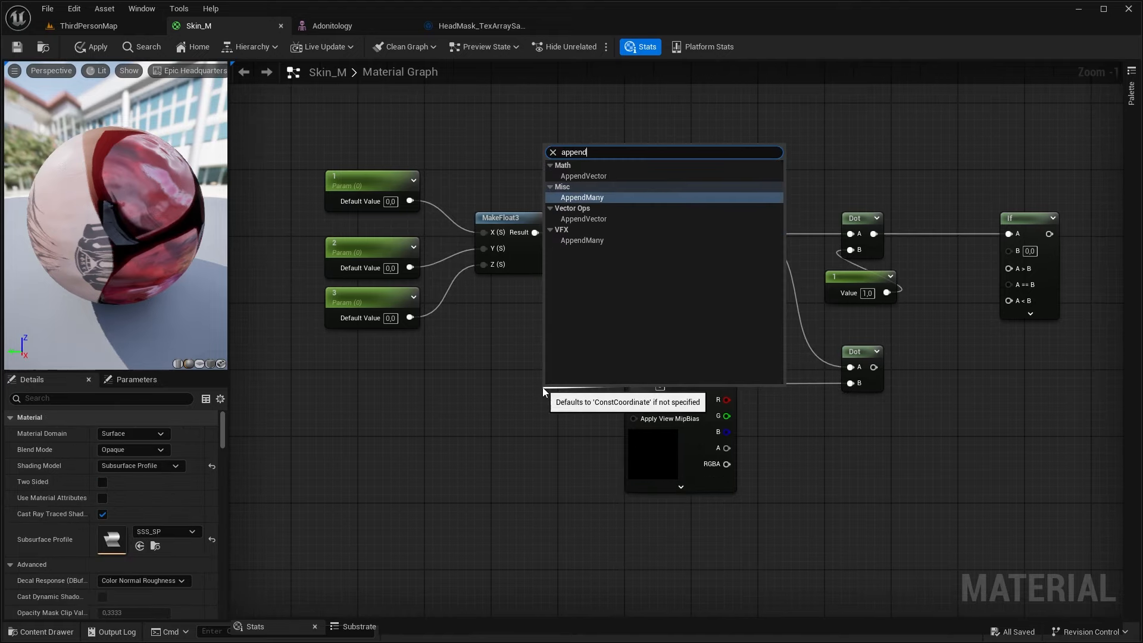
{"action": "left_click", "coordinate": [602, 175]}
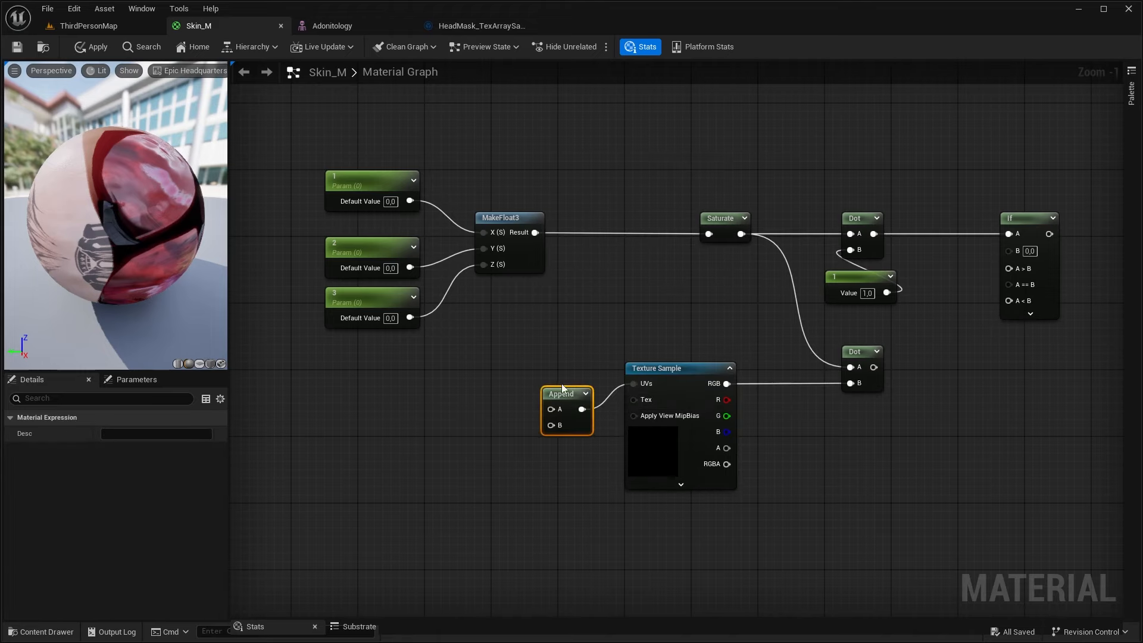
{"action": "left_click_drag", "start_coordinate": [562, 394], "coordinate": [556, 373]}
Feed the Append node's A input from a new TextureCoordinate node and its B input from a new Constant
{"action": "type", "text": "texturec"}
{"action": "left_click_drag", "start_coordinate": [542, 384], "coordinate": [348, 367]}
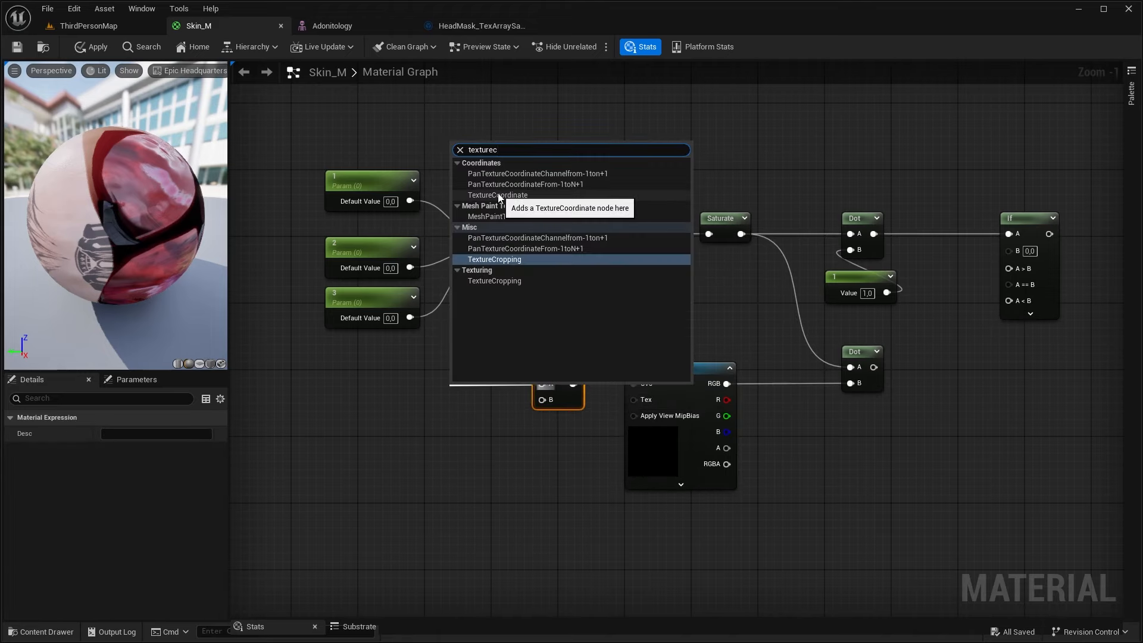
{"action": "left_click", "coordinate": [497, 194]}
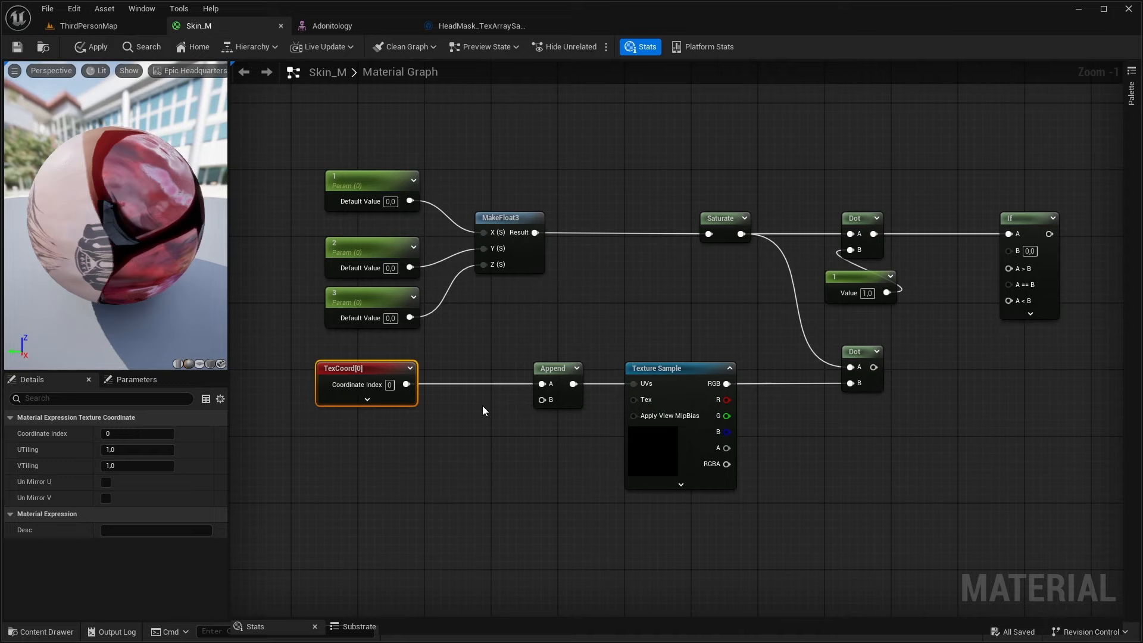
{"action": "key", "text": "1"}
{"action": "left_click", "coordinate": [433, 437]}
{"action": "left_click_drag", "start_coordinate": [494, 459], "coordinate": [541, 400]}
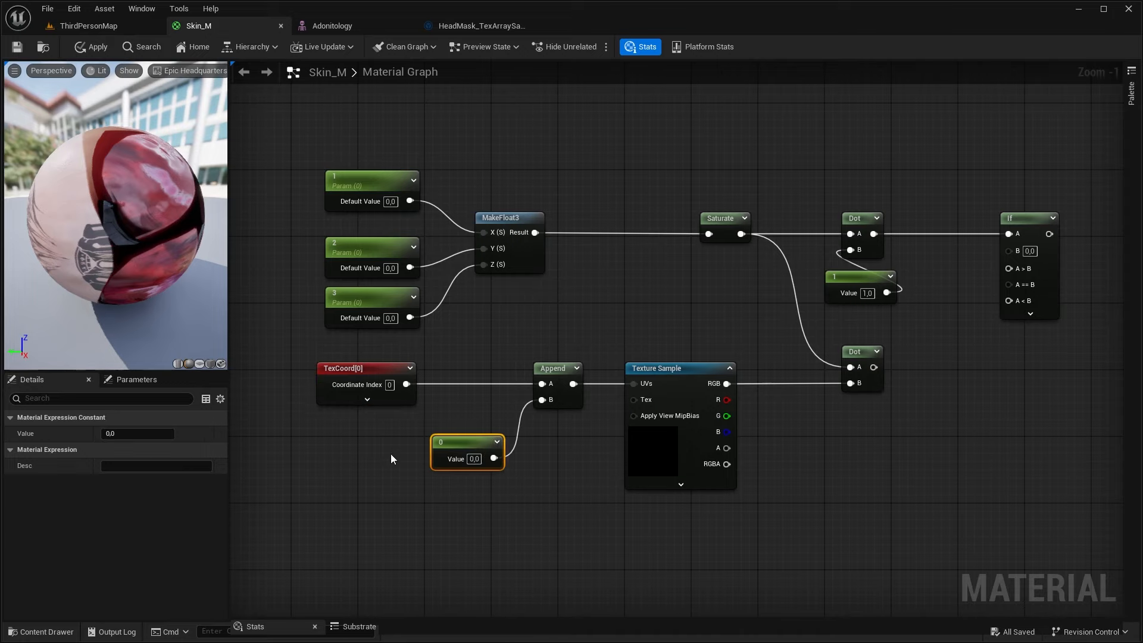
Check the source texture indices in the HeadMask texture array and set the Append node's constant to 1 in Skin_M
{"action": "left_click", "coordinate": [476, 26]}
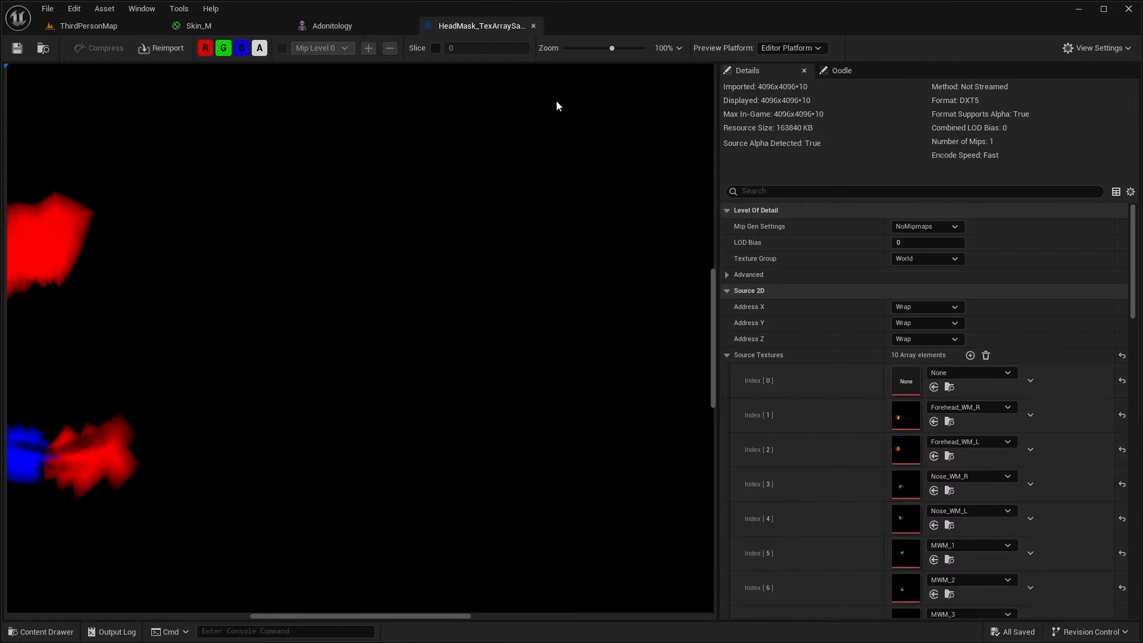
{"action": "scroll", "coordinate": [887, 409], "scroll_direction": "down", "scroll_amount": 1}
{"action": "scroll", "coordinate": [886, 408], "scroll_direction": "down", "scroll_amount": 3}
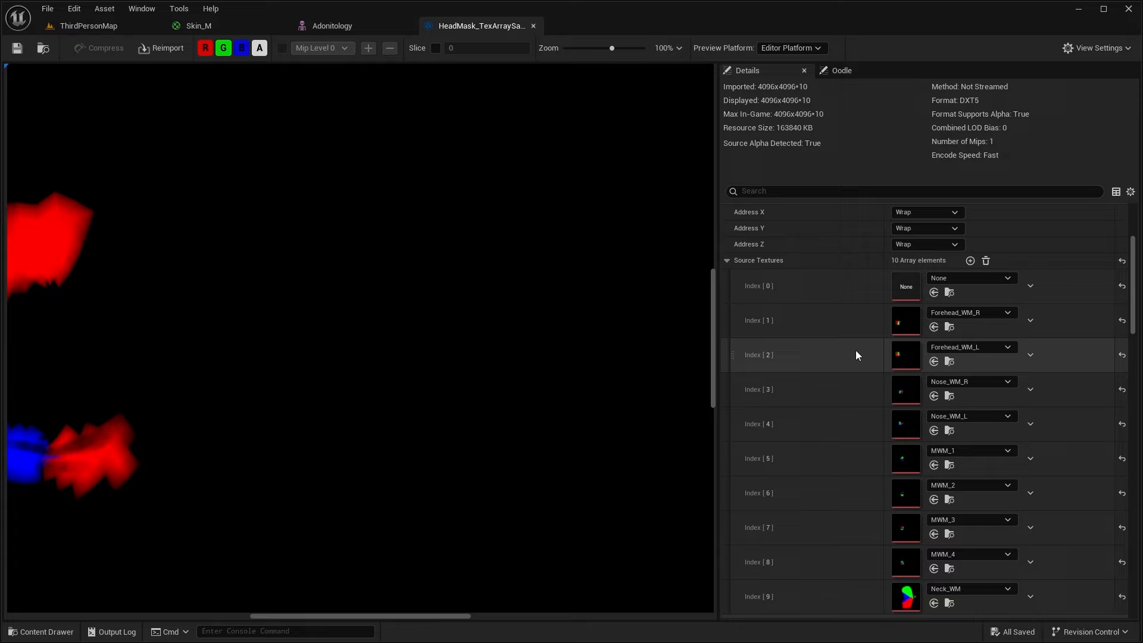
{"action": "left_click", "coordinate": [196, 27]}
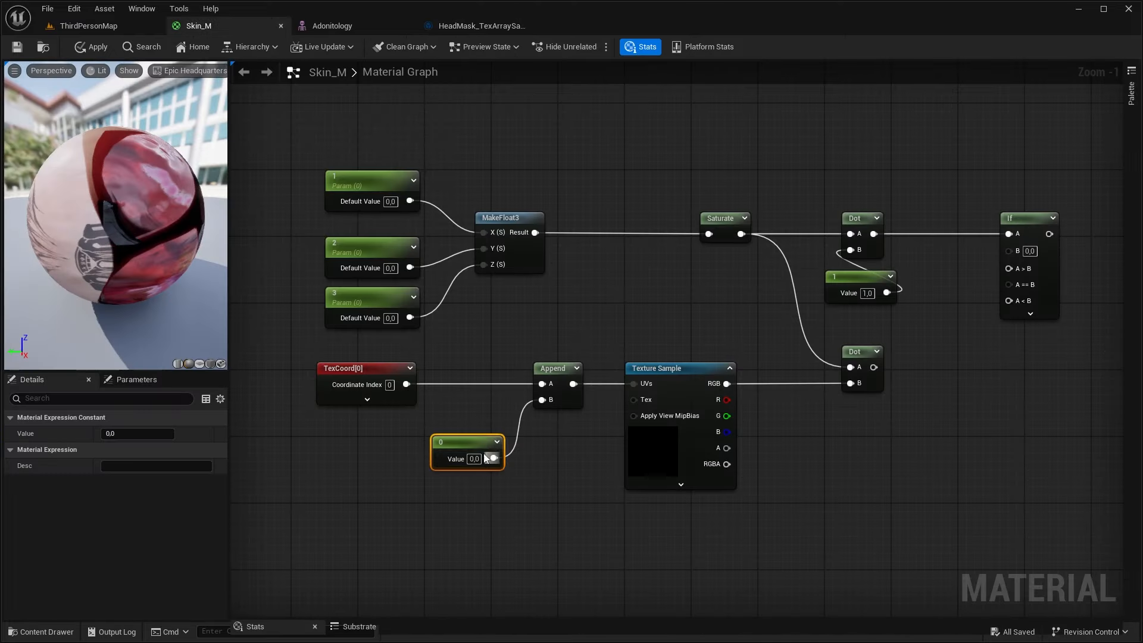
{"action": "left_click", "coordinate": [474, 458]}
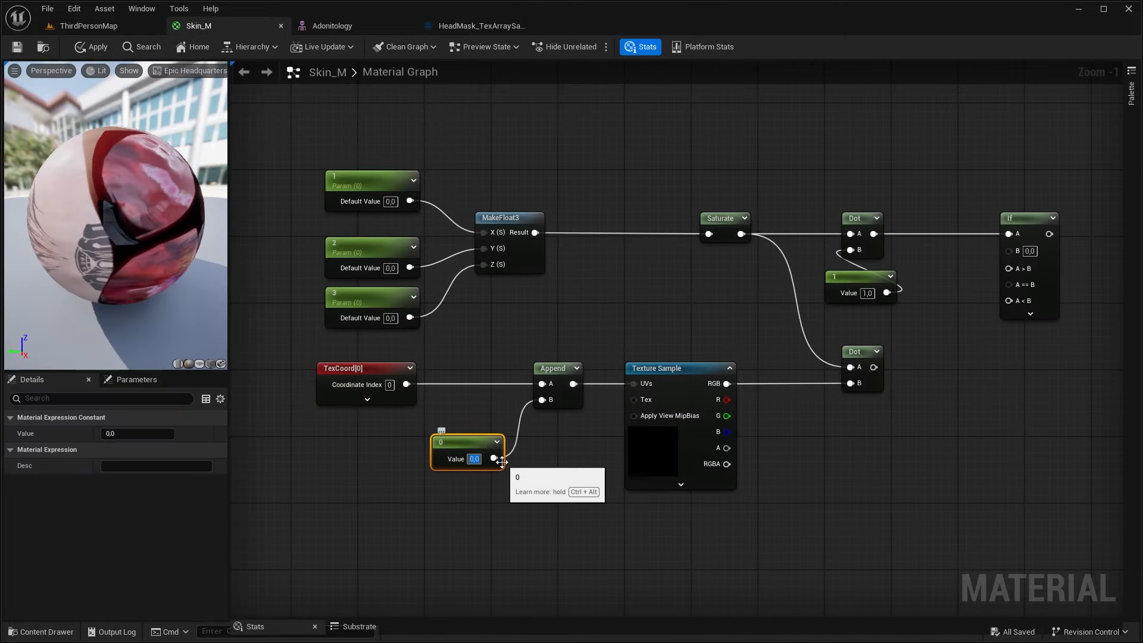
{"action": "left_click", "coordinate": [535, 473]}
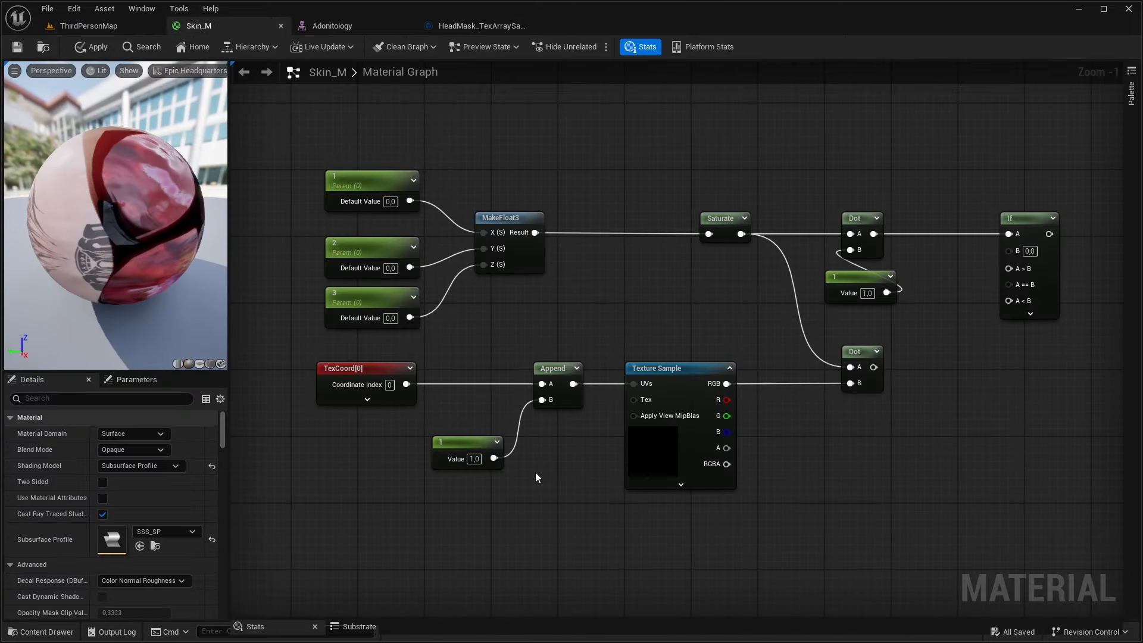
Connect the lower Dot to the If node's A > B input and a new 0 constant to A == B and A < B
{"action": "left_click_drag", "start_coordinate": [873, 367], "coordinate": [1009, 269]}
{"action": "key", "text": "1"}
{"action": "left_click", "coordinate": [956, 383]}
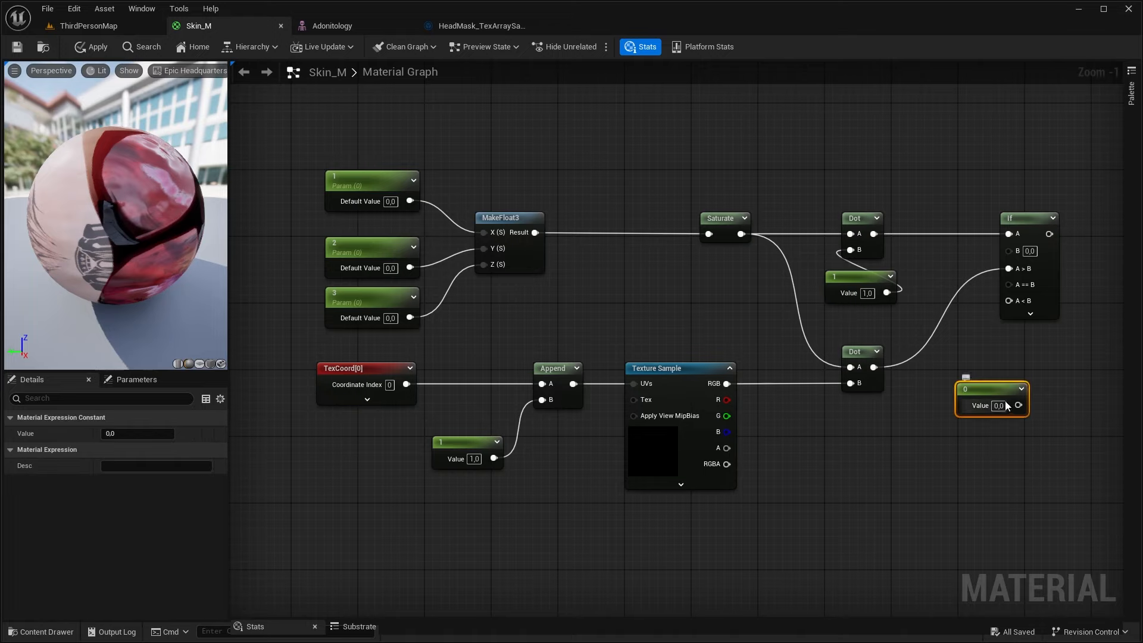
{"action": "left_click_drag", "start_coordinate": [1020, 405], "coordinate": [1008, 285]}
{"action": "left_click_drag", "start_coordinate": [1020, 406], "coordinate": [1013, 302]}
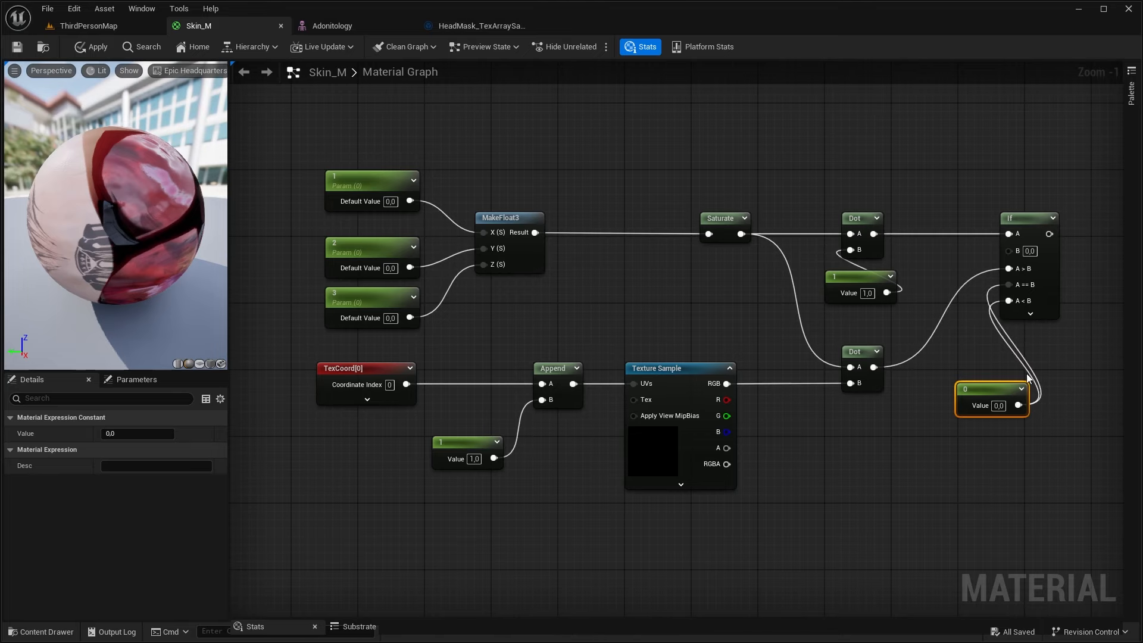
Connect the If node's output to the wrinkle normal blending chain higher up in the graph
{"action": "scroll", "coordinate": [907, 170], "scroll_direction": "down", "scroll_amount": 1}
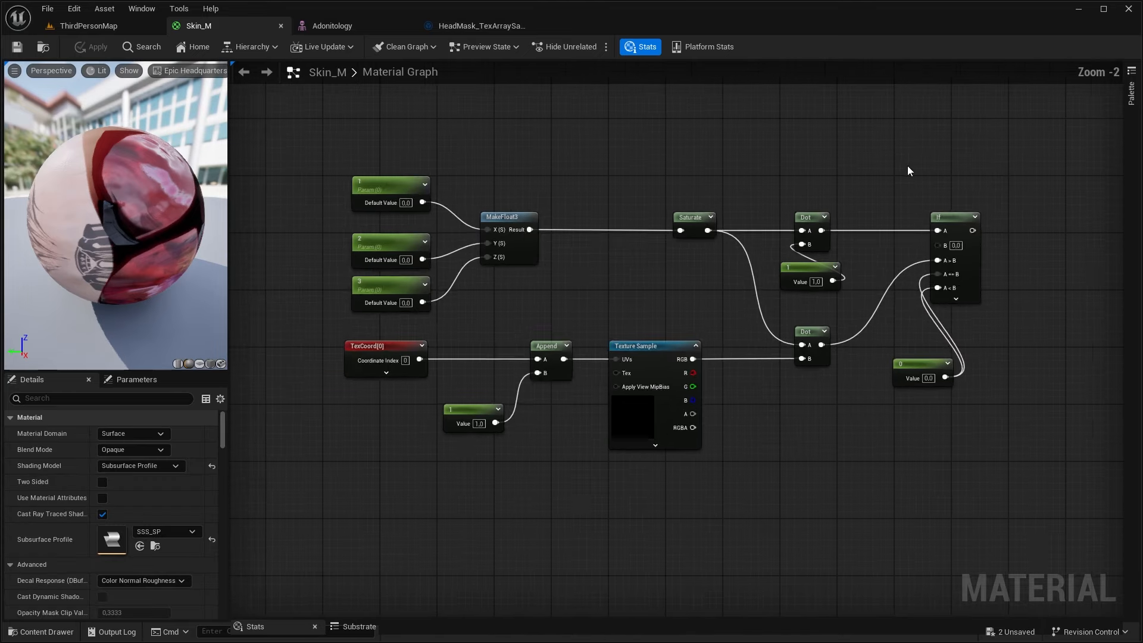
{"action": "scroll", "coordinate": [907, 168], "scroll_direction": "down", "scroll_amount": 1}
{"action": "right_click_drag", "start_coordinate": [907, 167], "coordinate": [719, 422]}
{"action": "scroll", "coordinate": [841, 237], "scroll_direction": "down", "scroll_amount": 2}
{"action": "left_click_drag", "start_coordinate": [758, 491], "coordinate": [587, 117]}
{"action": "scroll", "coordinate": [808, 262], "scroll_direction": "up", "scroll_amount": 3}
{"action": "scroll", "coordinate": [734, 101], "scroll_direction": "down", "scroll_amount": 2}
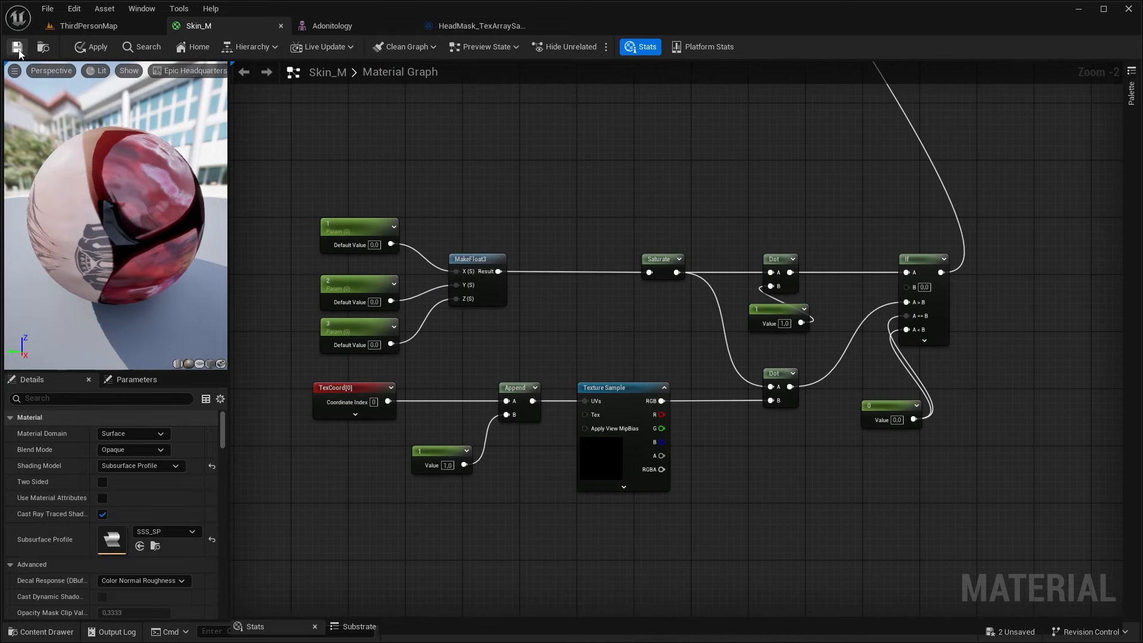
From the Adonitology mesh, open Skin_MI, enable parameters 1 and 3, and raise them to about 1.41 and 3.56
{"action": "left_click", "coordinate": [334, 26]}
{"action": "left_click", "coordinate": [41, 632]}
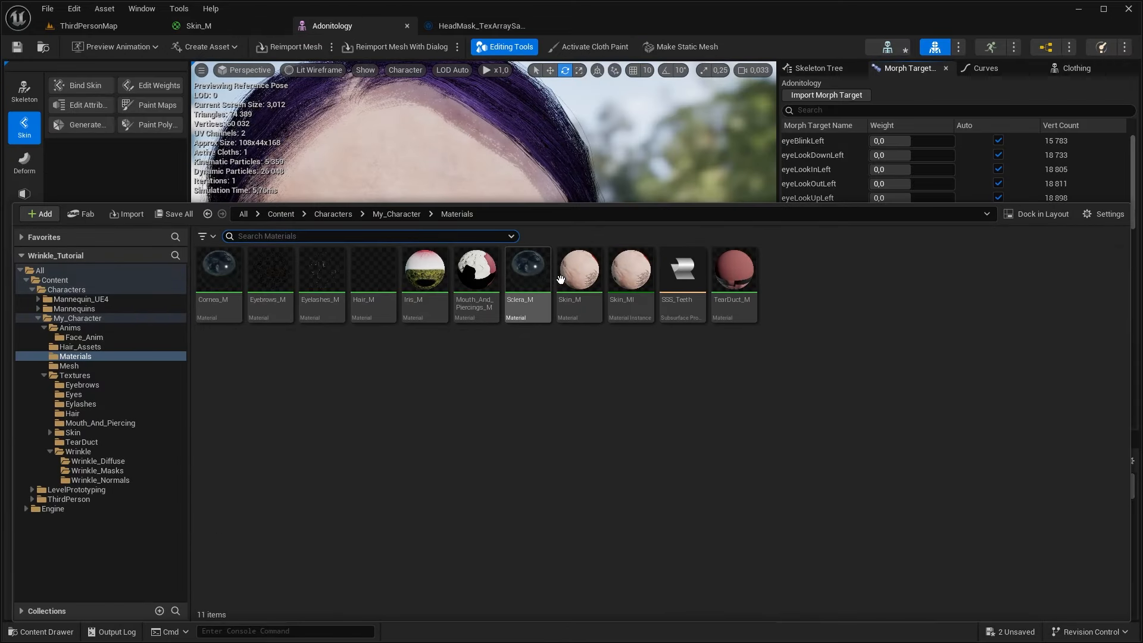
{"action": "left_click", "coordinate": [618, 277]}
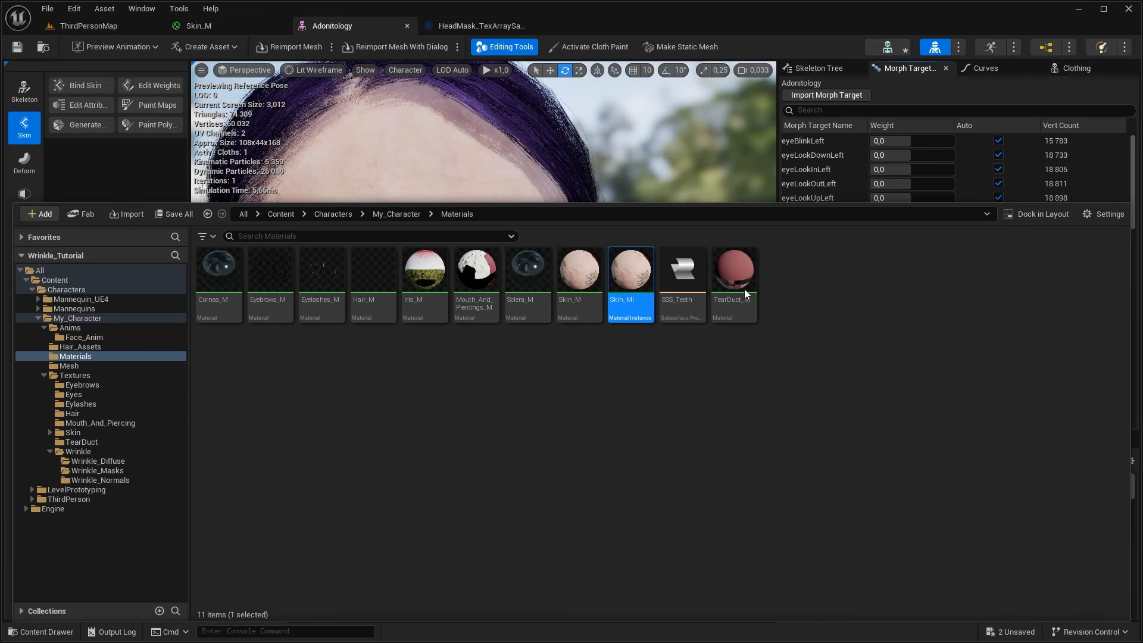
{"action": "key", "text": "Return"}
{"action": "left_click", "coordinate": [781, 176]}
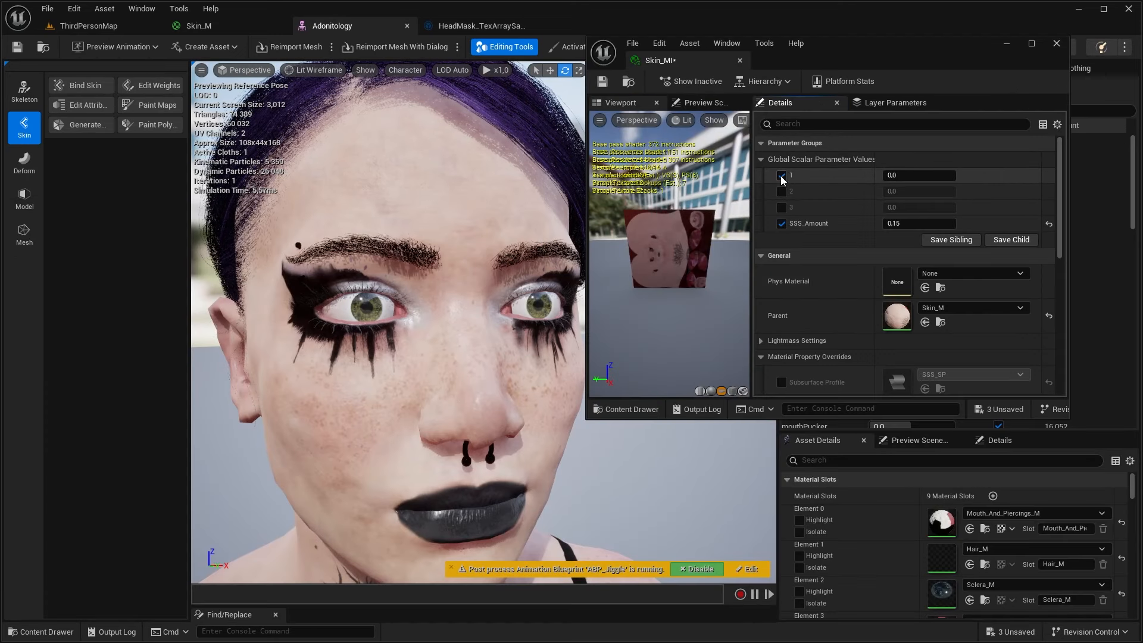
{"action": "left_click_drag", "start_coordinate": [917, 175], "coordinate": [952, 206]}
{"action": "left_click", "coordinate": [781, 207]}
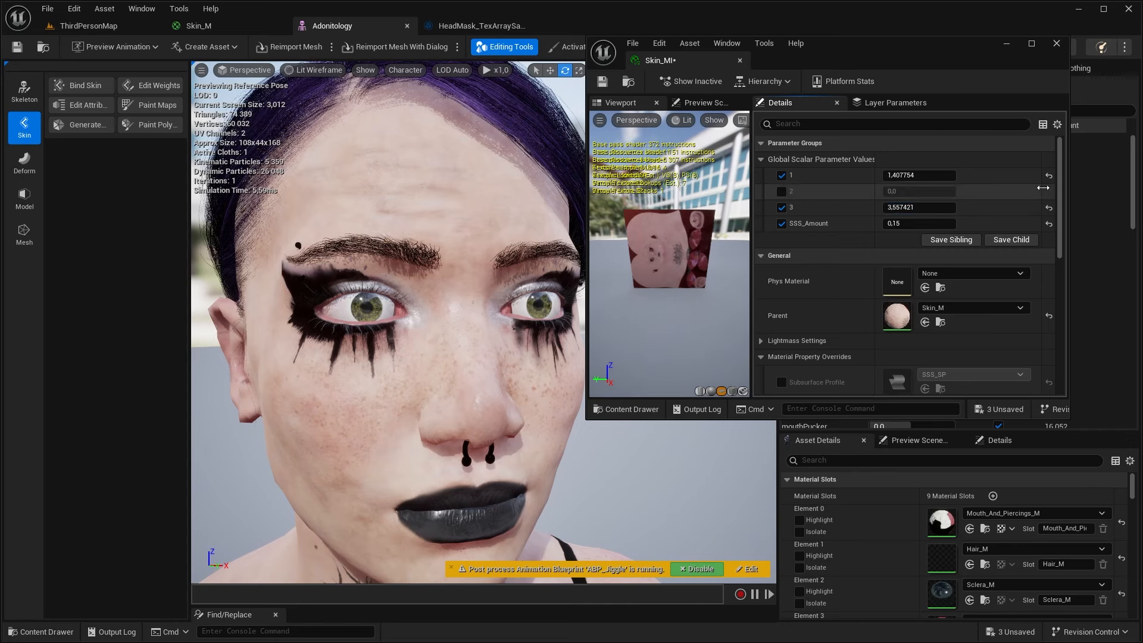
Reset parameters 1 and 3 in Skin_MI, disable their overrides, and minimize the instance window
{"action": "left_click", "coordinate": [1048, 176]}
{"action": "left_click", "coordinate": [781, 206]}
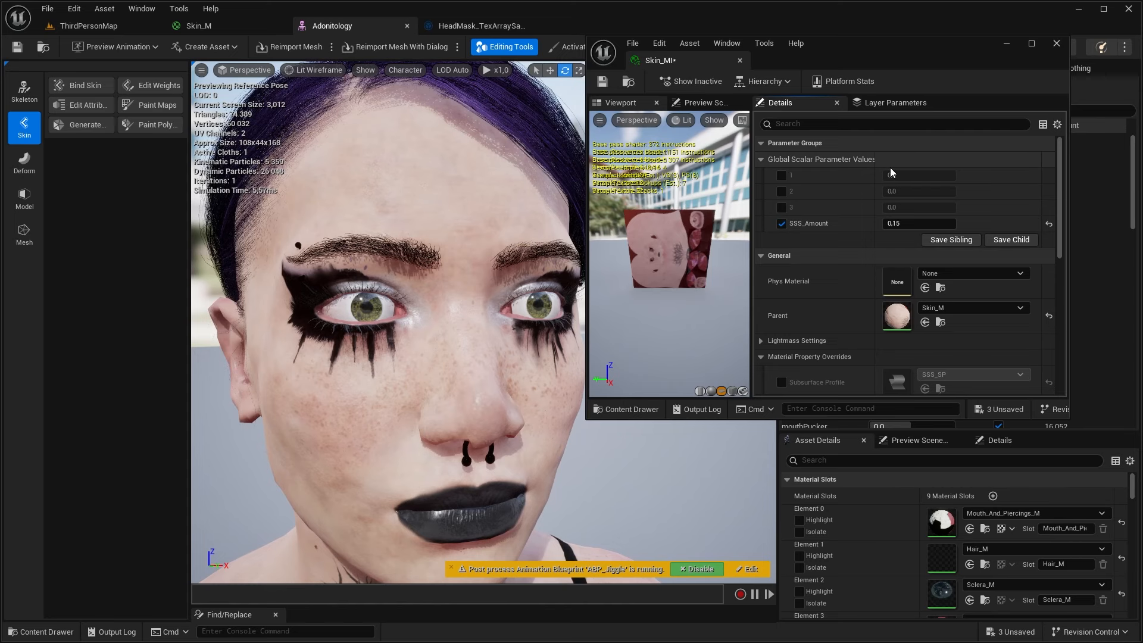
{"action": "left_click", "coordinate": [1005, 44]}
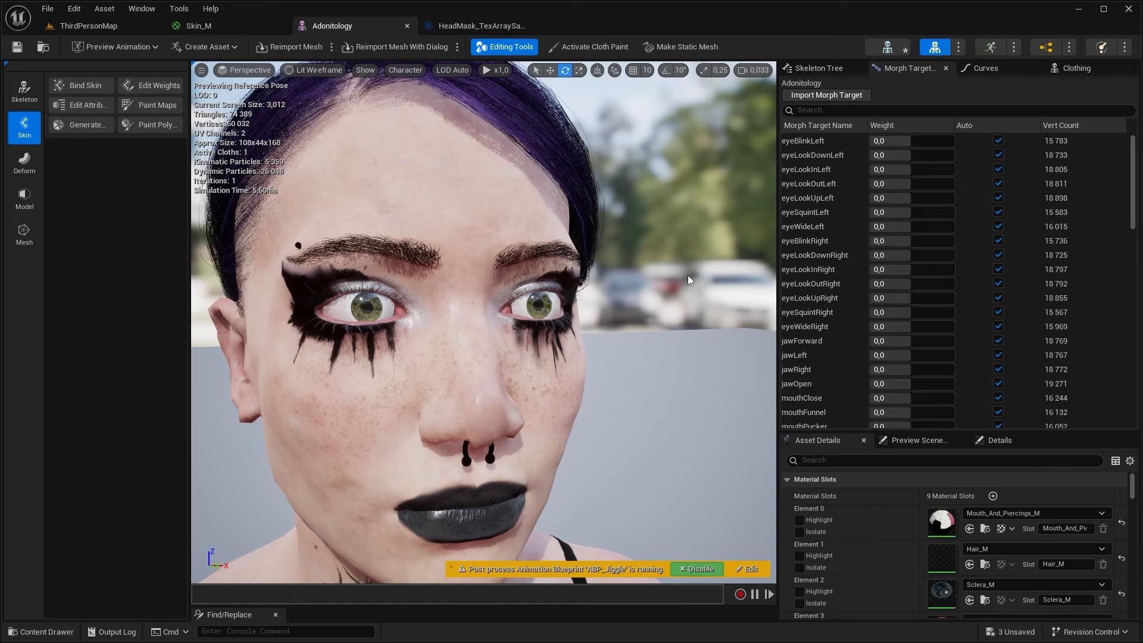
Examine the animation curves of the SK_Mannequin skeleton and sort the list by type
{"action": "left_click", "coordinate": [1002, 73]}
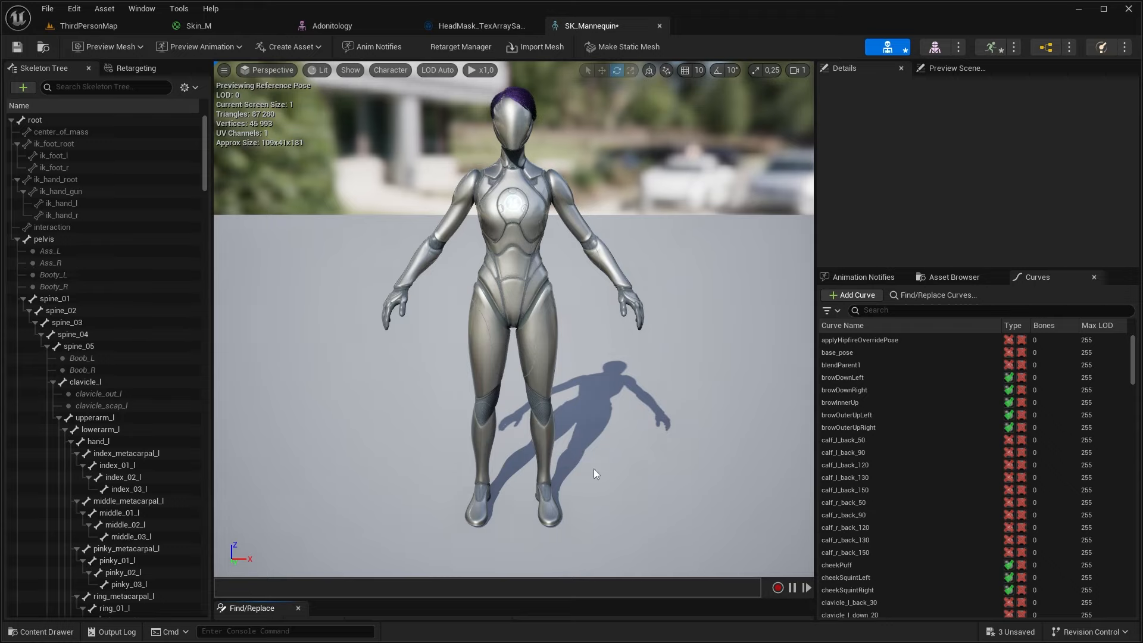
{"action": "left_click_drag", "start_coordinate": [1133, 359], "coordinate": [1122, 493]}
{"action": "scroll", "coordinate": [1121, 492], "scroll_direction": "up", "scroll_amount": 10}
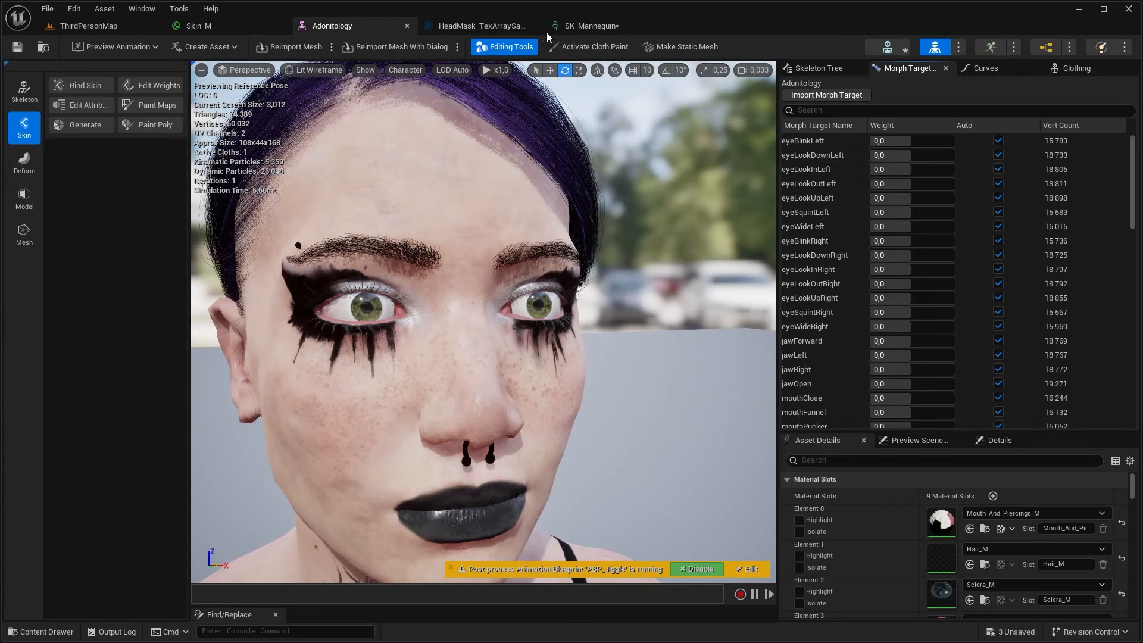
{"action": "left_click", "coordinate": [589, 24]}
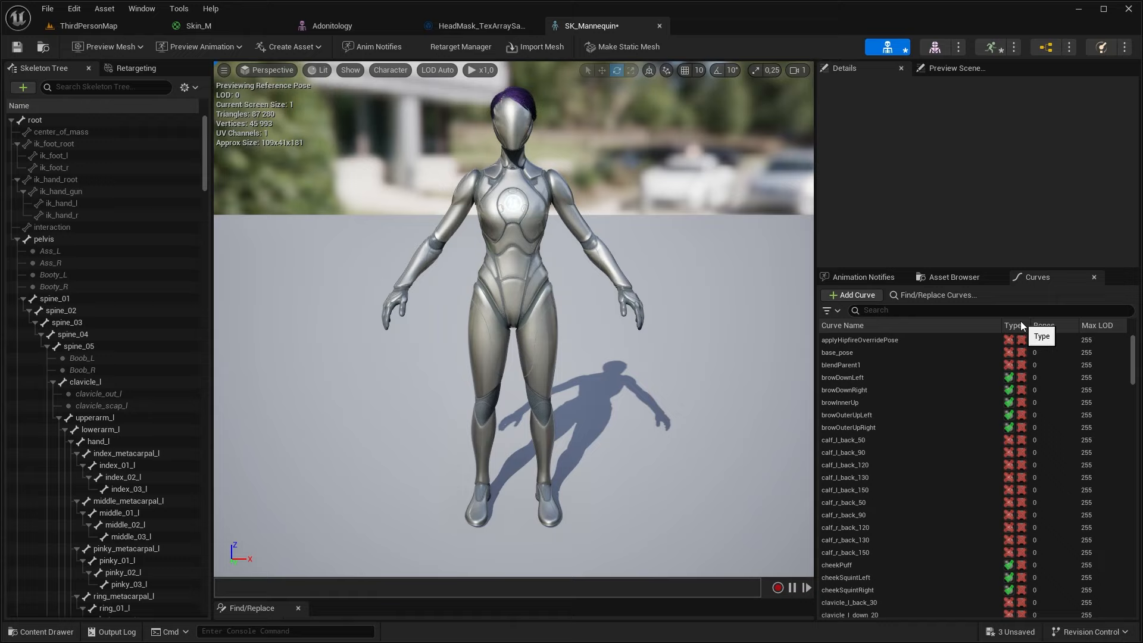
{"action": "left_click", "coordinate": [1008, 378]}
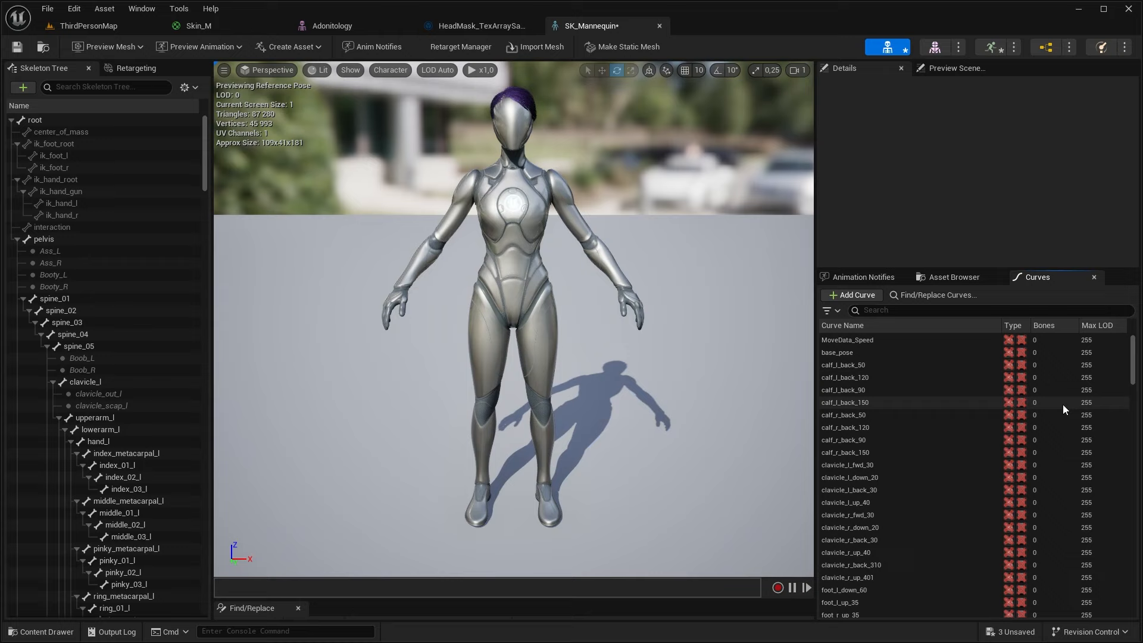
{"action": "left_click", "coordinate": [1007, 460]}
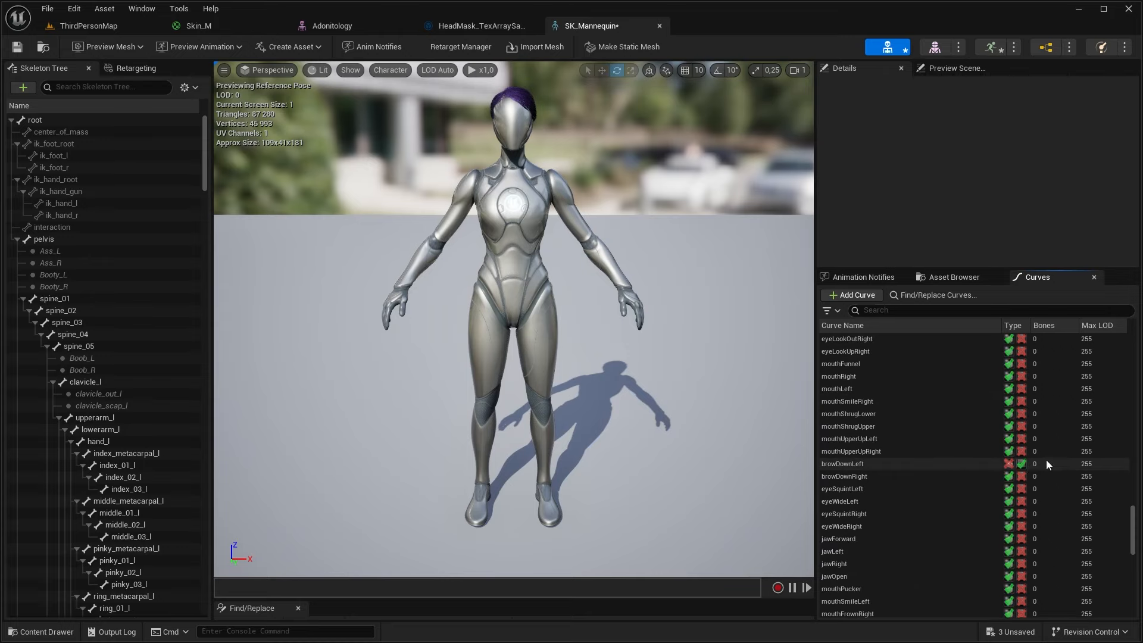
{"action": "key", "text": "ctrl+z"}
{"action": "key", "text": "ctrl+z"}
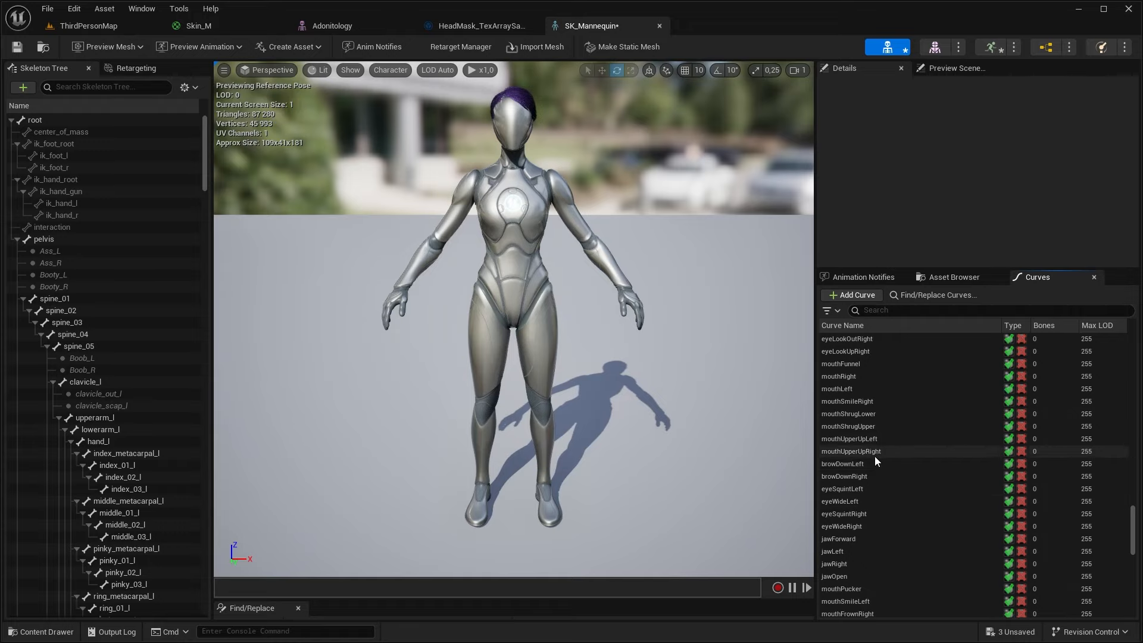
Open the FaceROM animation, show its Curve Debugger, and list all curves instead of only the active ones
{"action": "key", "text": "ctrl+space"}
{"action": "double_click", "coordinate": [219, 477]}
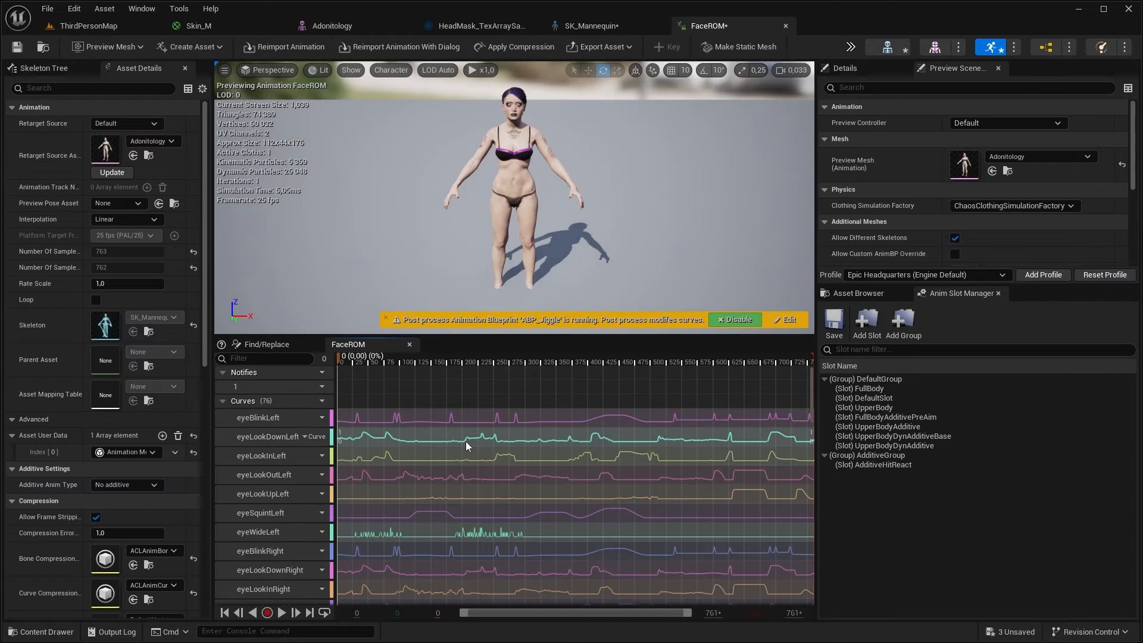
{"action": "scroll", "coordinate": [466, 441], "scroll_direction": "up", "scroll_amount": 3}
{"action": "left_click", "coordinate": [141, 8]}
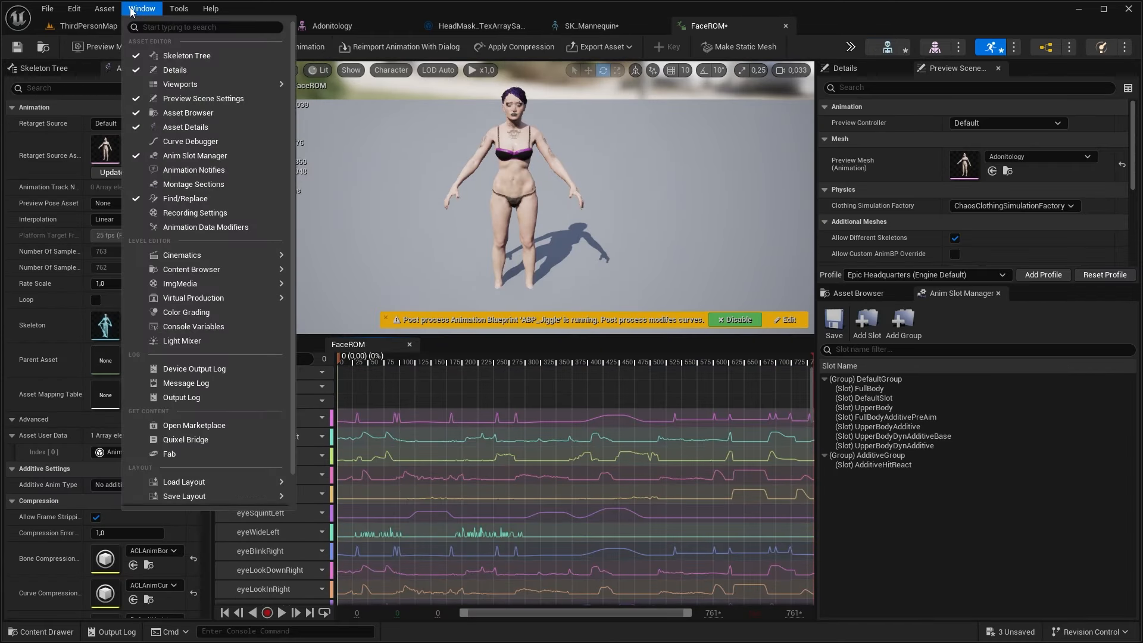
{"action": "left_click", "coordinate": [226, 146]}
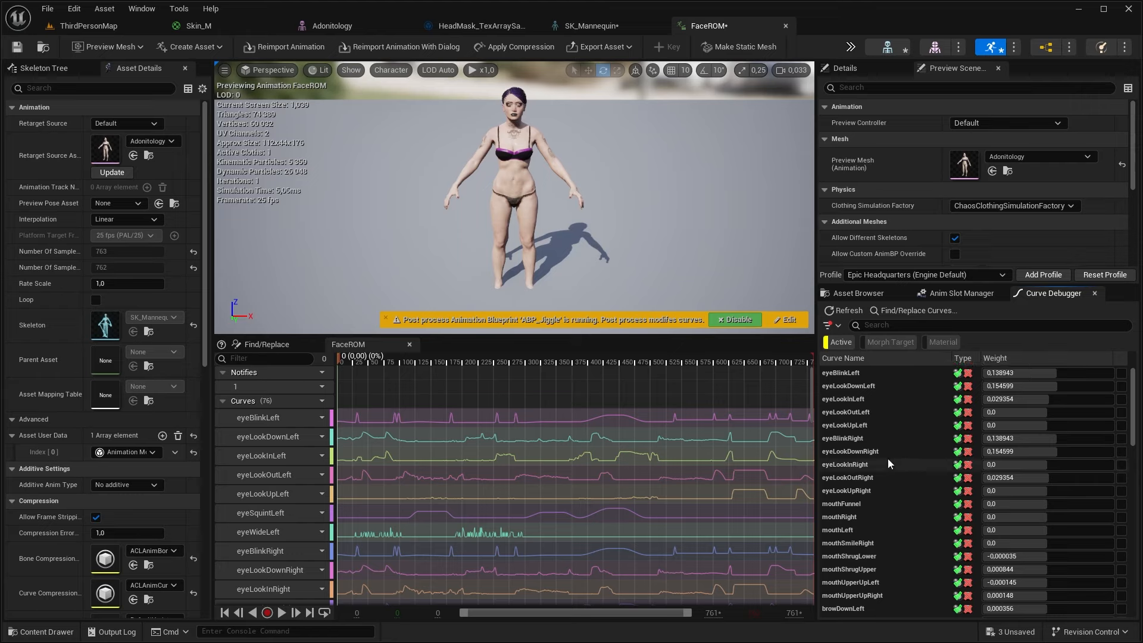
{"action": "left_click", "coordinate": [837, 341]}
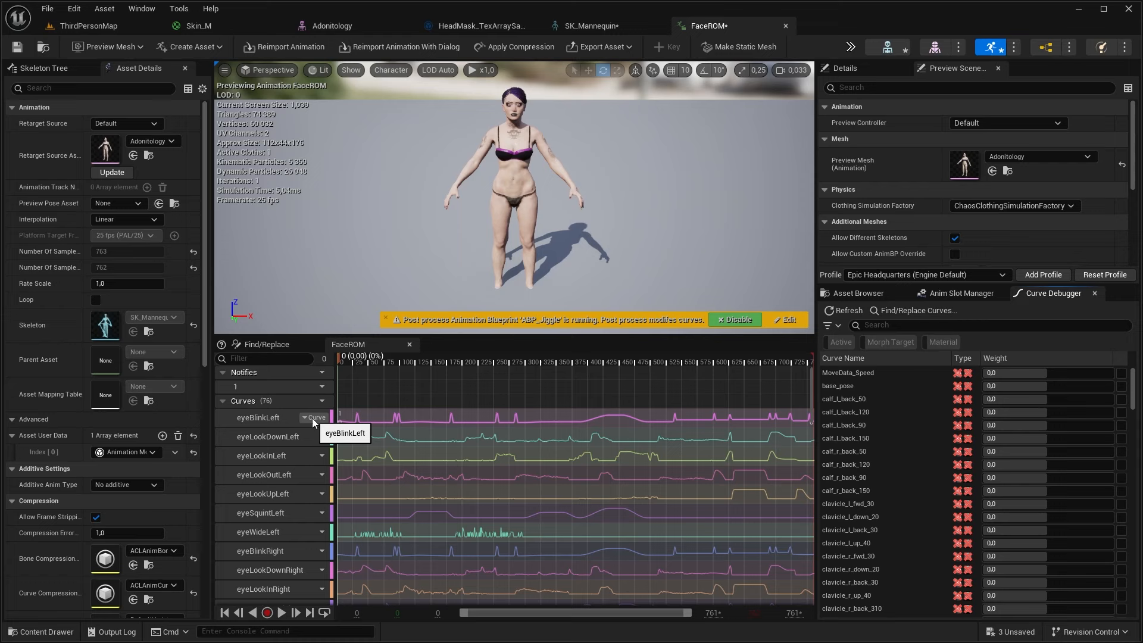
Open FaceROM's noseSneerLeft curve in the Curve Editor and examine its shape
{"action": "left_click", "coordinate": [312, 417]}
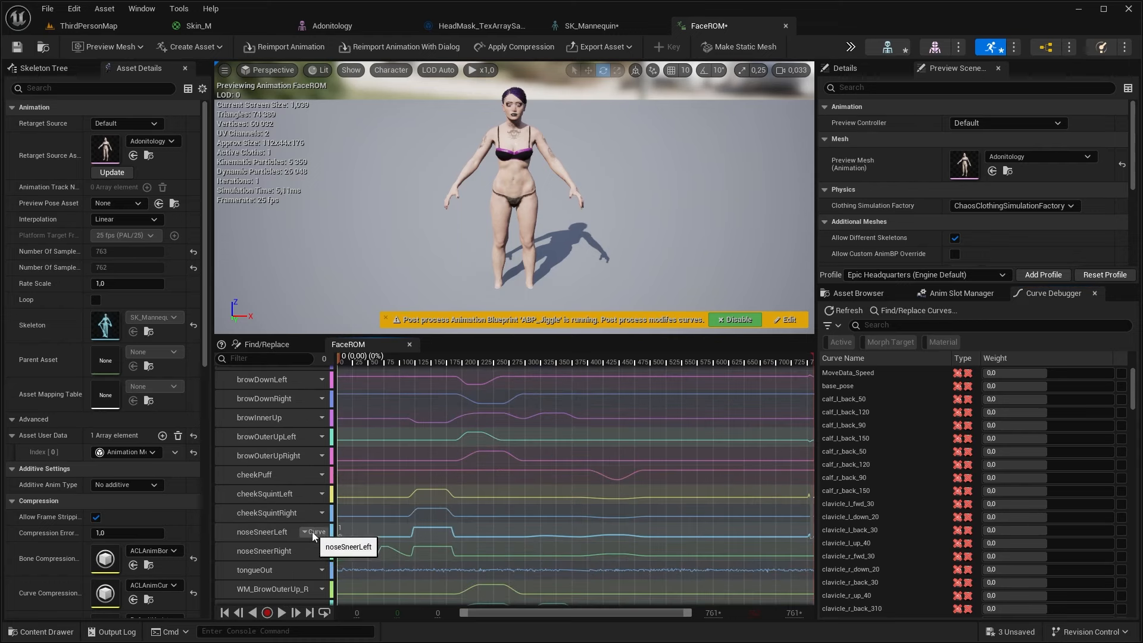
{"action": "left_click", "coordinate": [312, 531]}
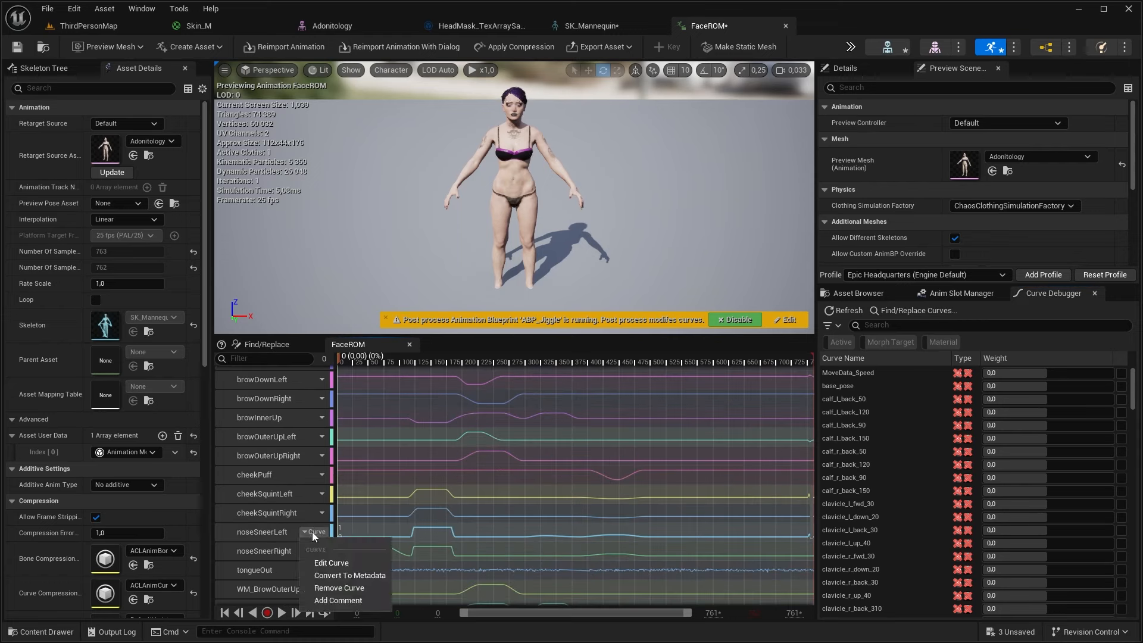
{"action": "left_click", "coordinate": [359, 563]}
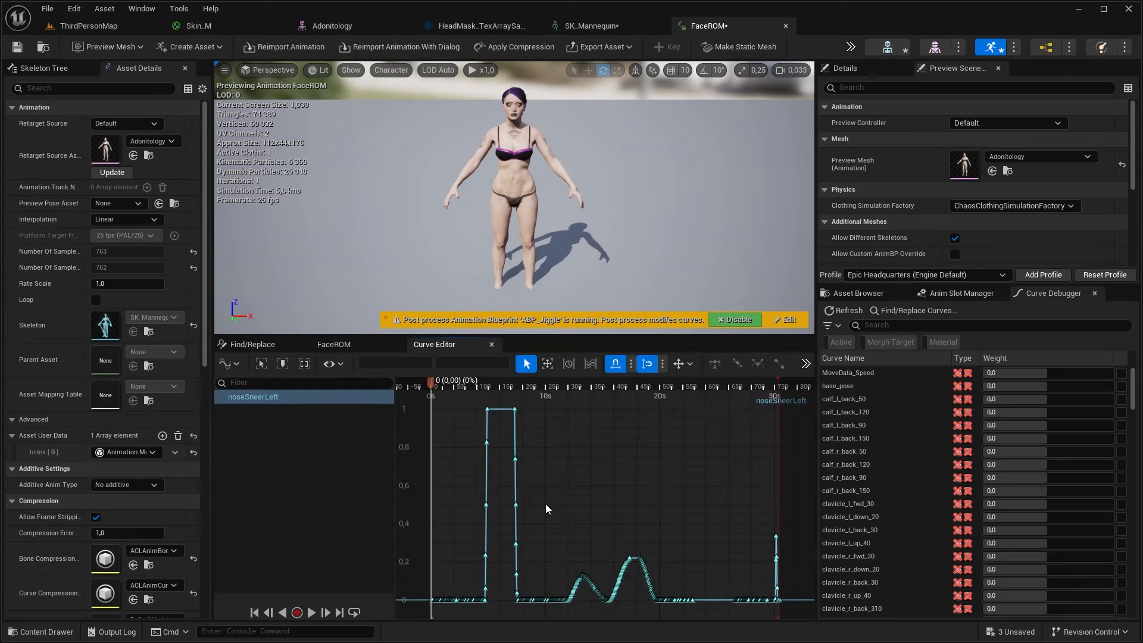
{"action": "mouse_move", "coordinate": [519, 529]}
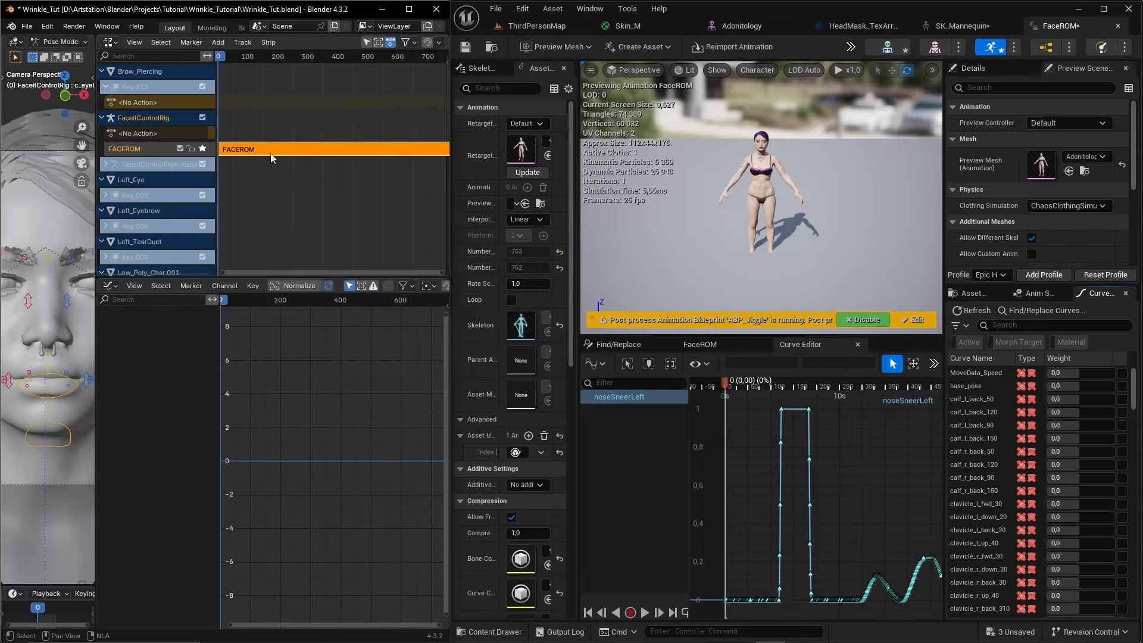
Switch to Blender, enter tweak mode on FaceitControlRig's FACEROM strip, and frame the nose sneer control's curves
{"action": "right_click", "coordinate": [266, 147]}
{"action": "left_click", "coordinate": [266, 146]}
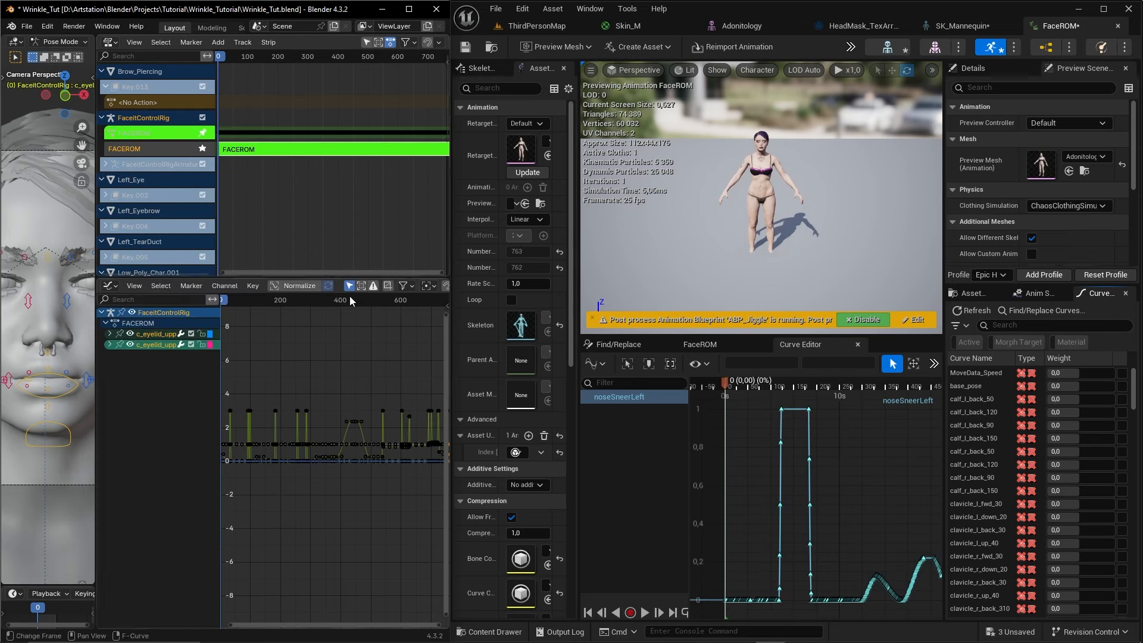
{"action": "left_click", "coordinate": [68, 303]}
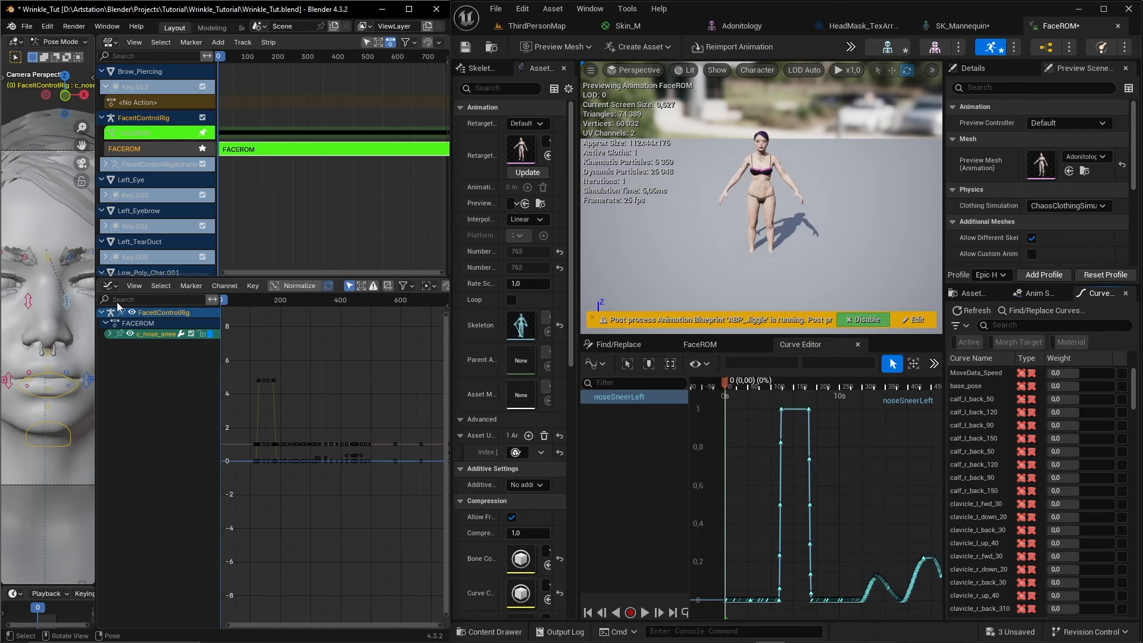
{"action": "key", "text": "Home"}
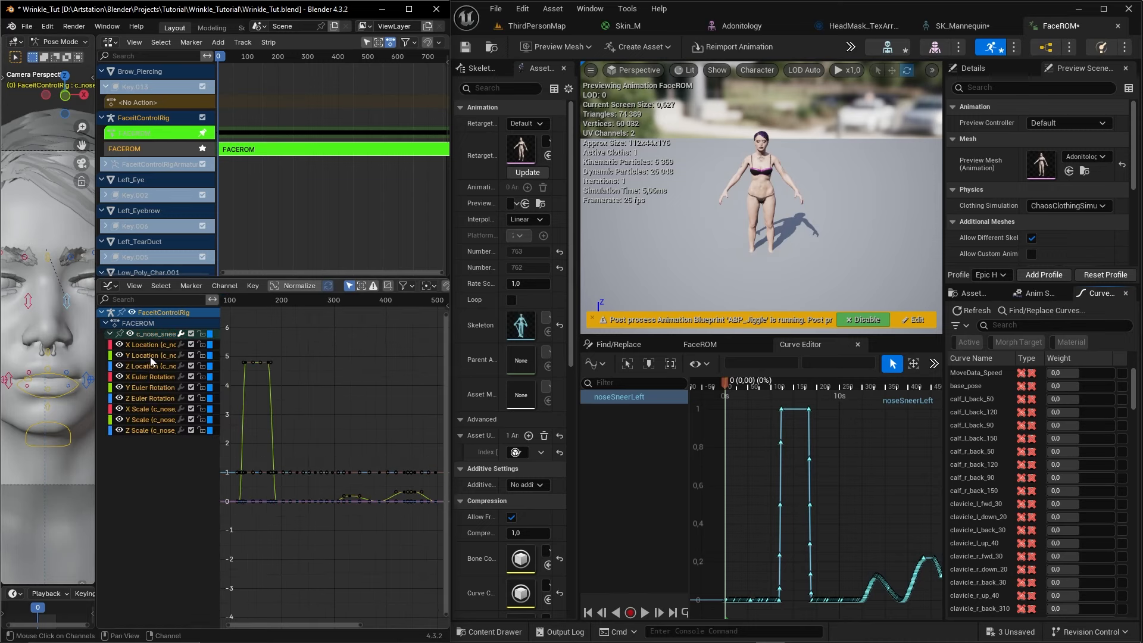
Isolate the nose sneer control's Y Location curve and review the character's WM_ shape keys
{"action": "left_click", "coordinate": [151, 361]}
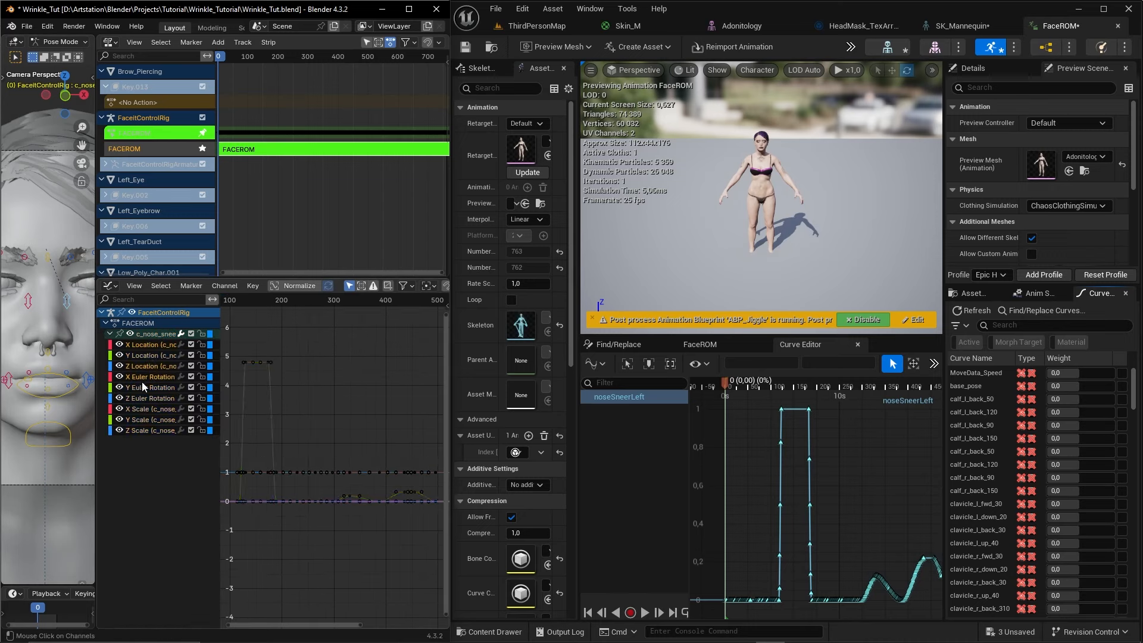
{"action": "right_click", "coordinate": [102, 392]}
{"action": "left_click", "coordinate": [91, 392]}
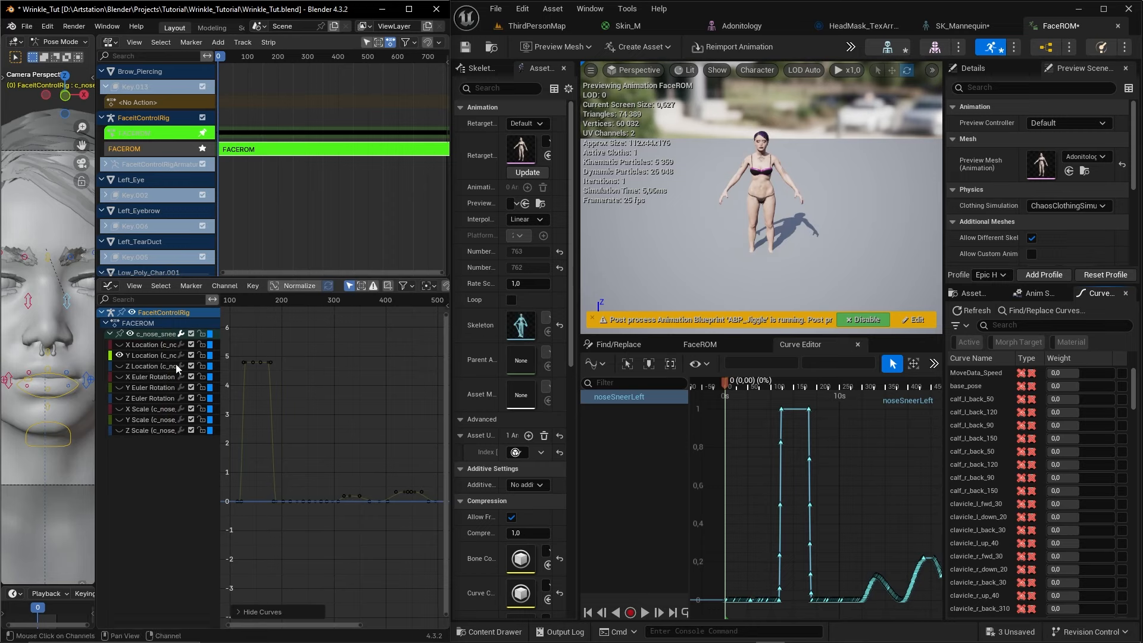
{"action": "left_click", "coordinate": [150, 355]}
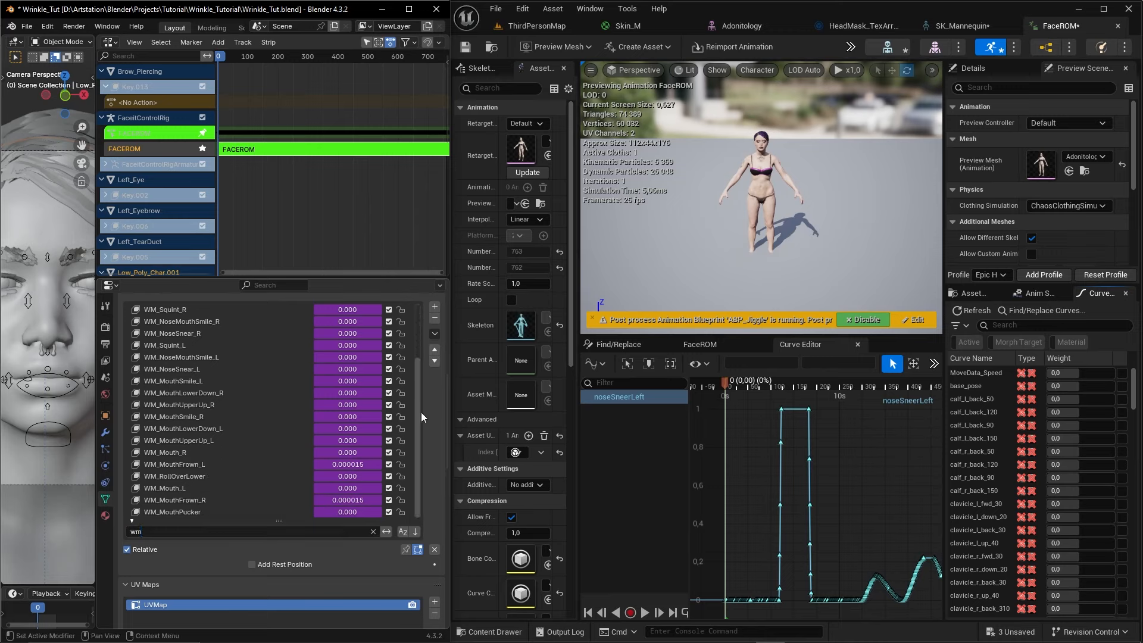
{"action": "scroll", "coordinate": [416, 369], "scroll_direction": "down", "scroll_amount": 2}
{"action": "scroll", "coordinate": [411, 357], "scroll_direction": "up", "scroll_amount": 5}
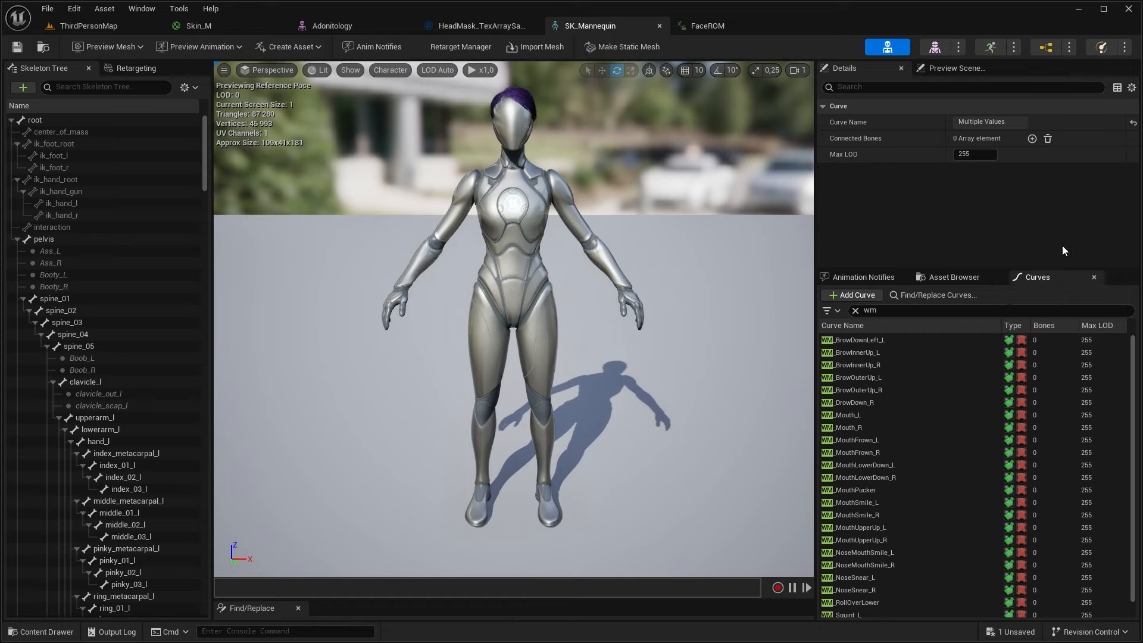
In Unreal's SK_Mannequin skeleton, add a curve named Test_Curve, filter the list by "test_", and save the skeleton
{"action": "left_click", "coordinate": [857, 296]}
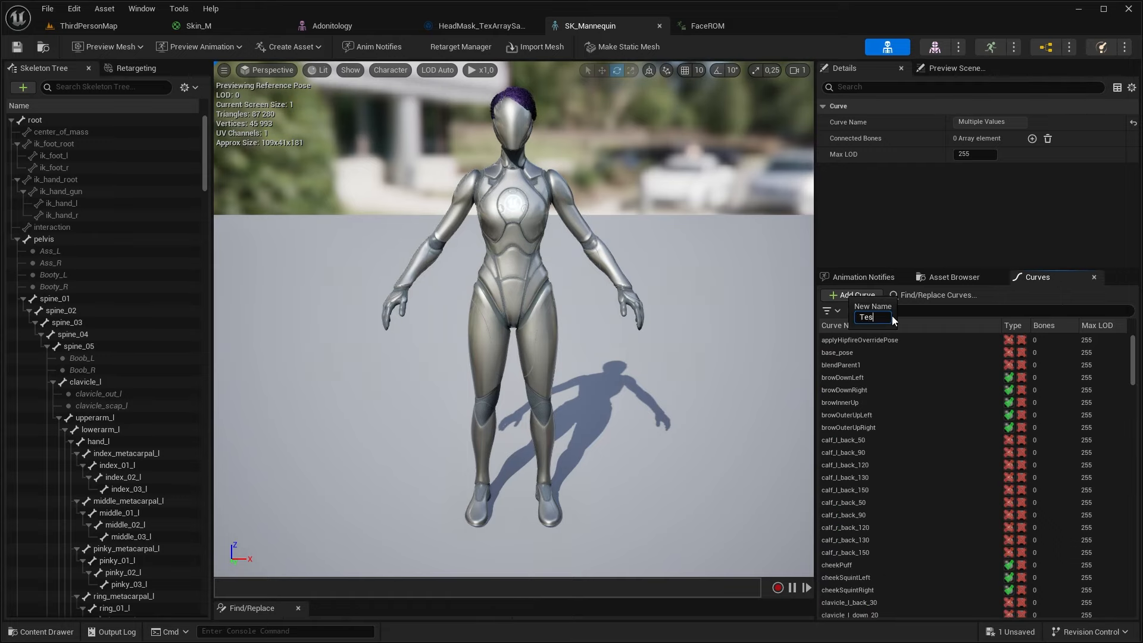
{"action": "type", "text": "Test_Curve"}
{"action": "key", "text": "Return"}
{"action": "left_click", "coordinate": [987, 309]}
{"action": "type", "text": "test_"}
{"action": "key", "text": "ctrl+s"}
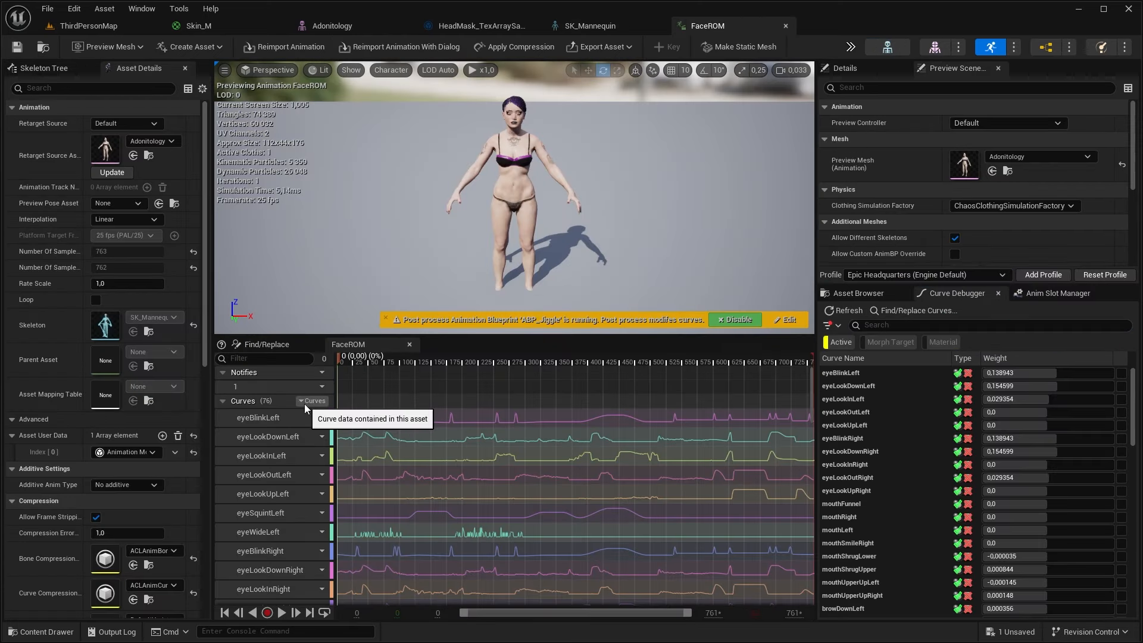
Add Test_Curve to the curves of the FaceROM animation
{"action": "left_click", "coordinate": [305, 403]}
{"action": "mouse_move", "coordinate": [311, 434]}
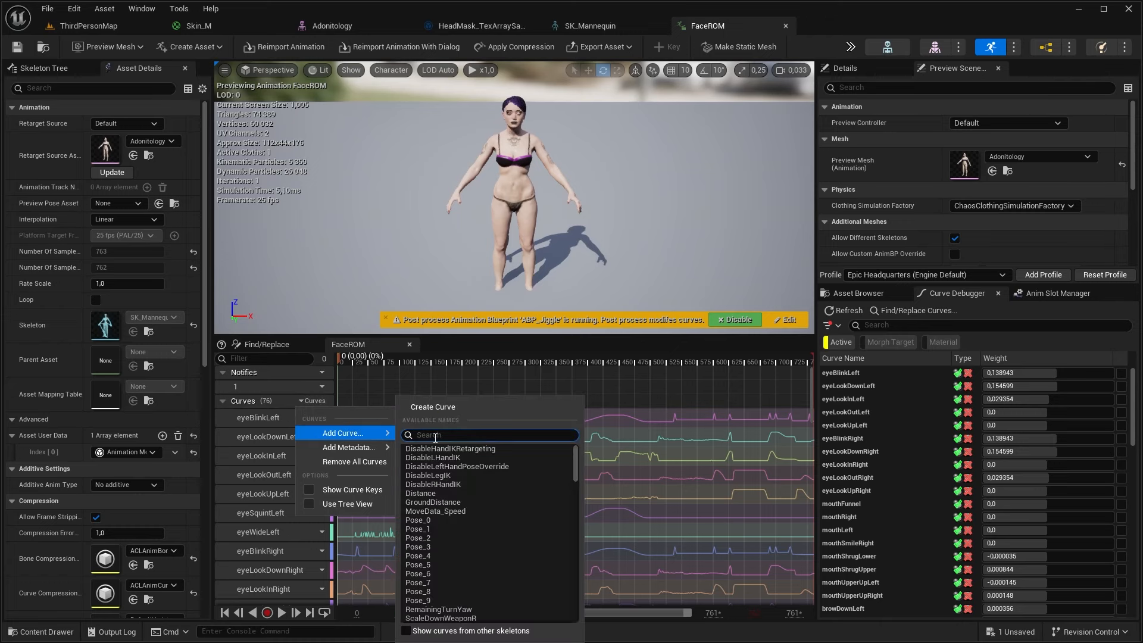
{"action": "type", "text": "test"}
{"action": "left_click", "coordinate": [474, 446]}
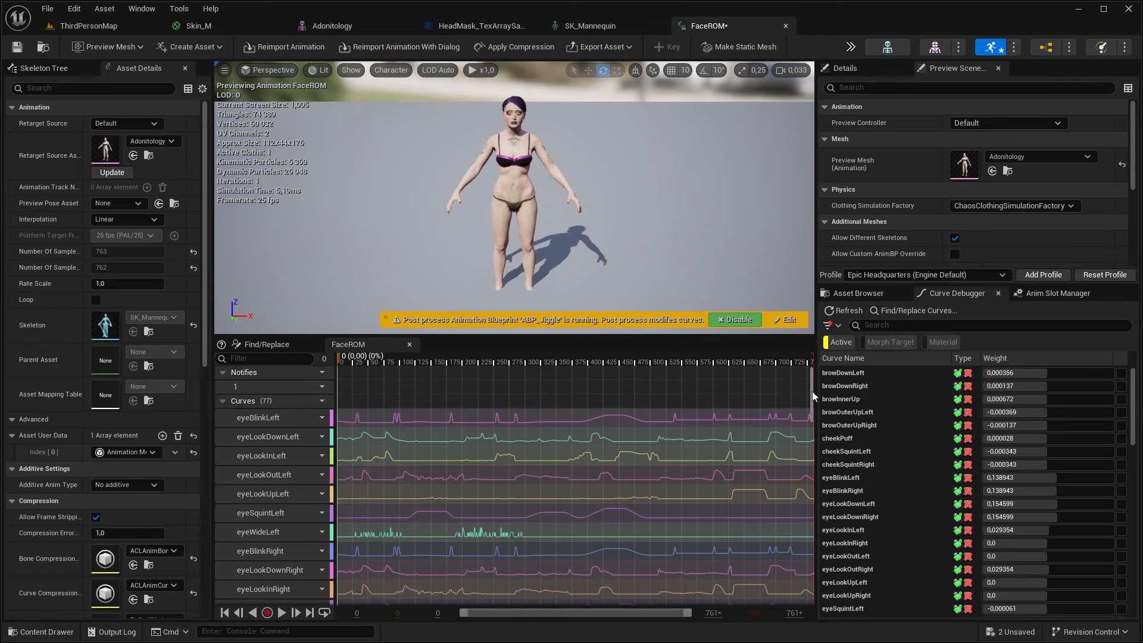
Copy all keys of FaceROM's mouthUpperUpLeft curve and close the Curve Editor
{"action": "left_click_drag", "start_coordinate": [811, 391], "coordinate": [808, 612]}
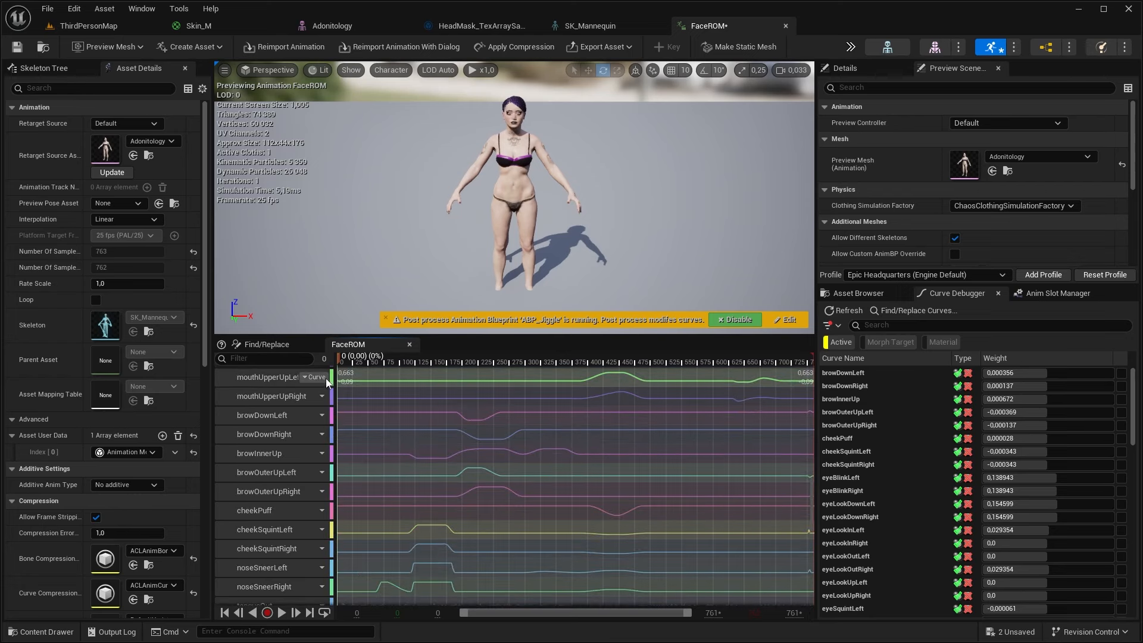
{"action": "left_click", "coordinate": [313, 376]}
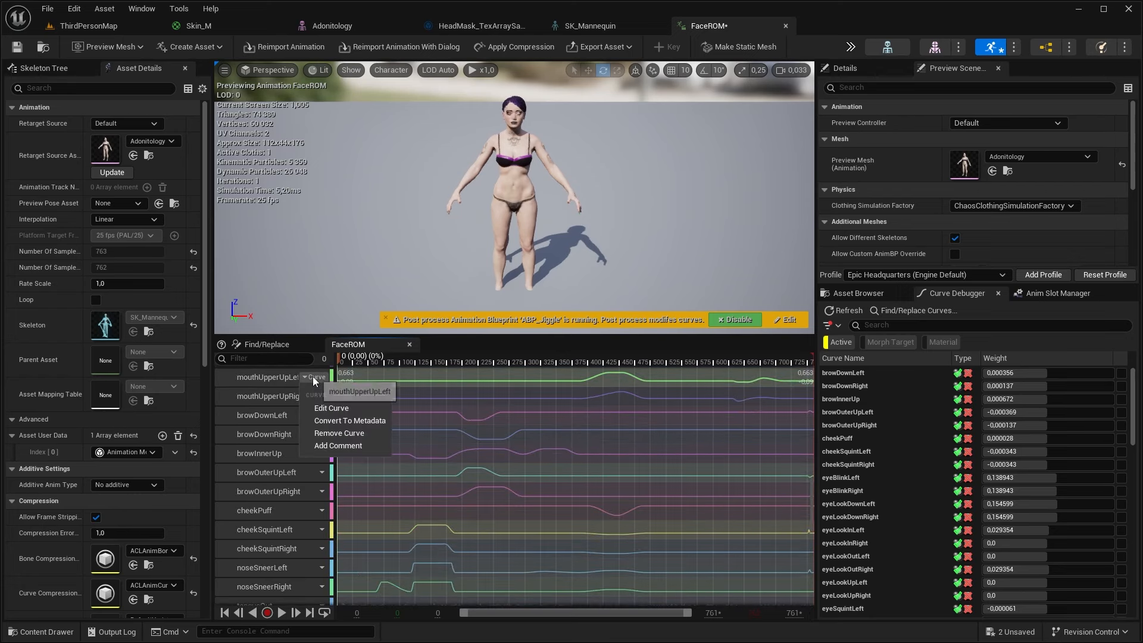
{"action": "left_click", "coordinate": [329, 408]}
{"action": "right_click", "coordinate": [618, 462]}
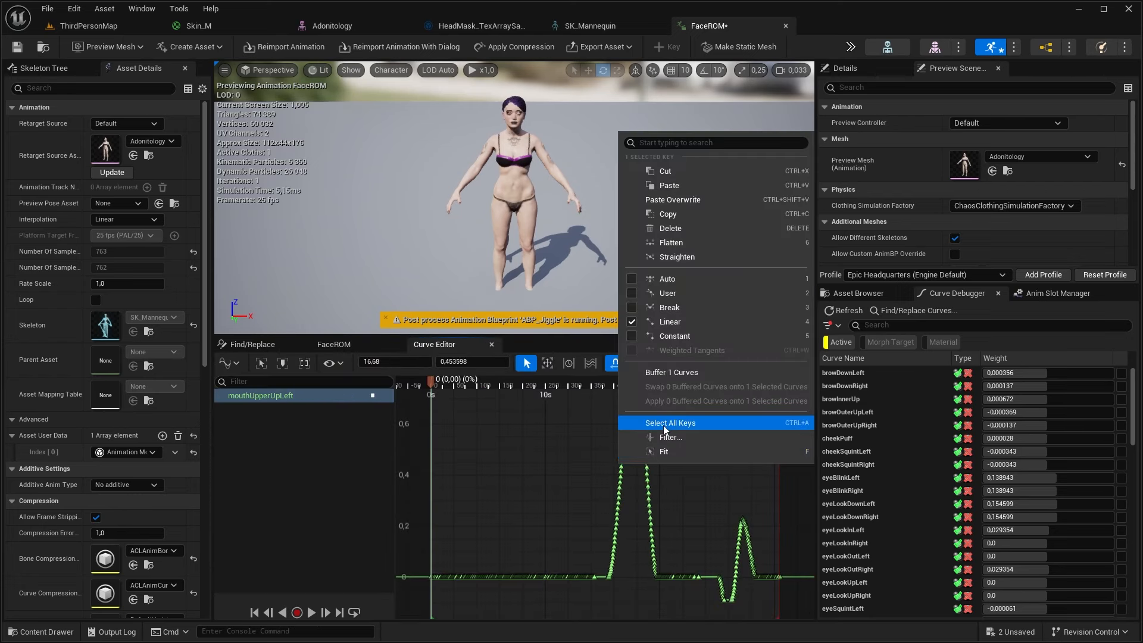
{"action": "left_click", "coordinate": [665, 426]}
{"action": "right_click", "coordinate": [648, 449]}
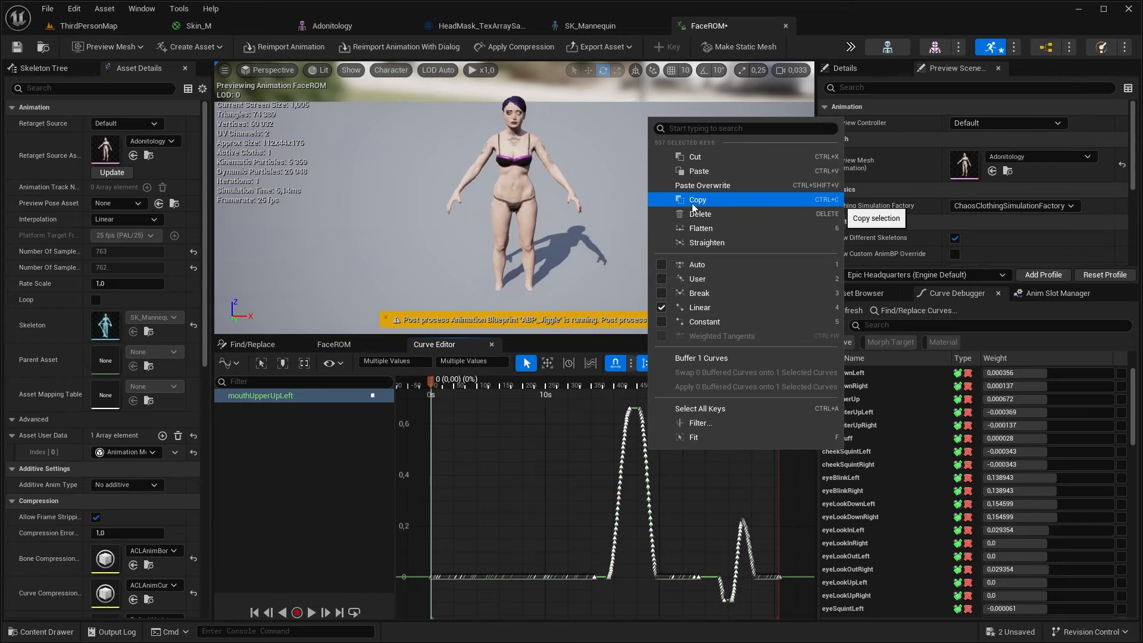
{"action": "left_click", "coordinate": [693, 201]}
{"action": "left_click", "coordinate": [491, 345]}
Paste the copied keys into FaceROM's Test_Curve and close the Curve Editor
{"action": "scroll", "coordinate": [280, 510], "scroll_direction": "down", "scroll_amount": 10}
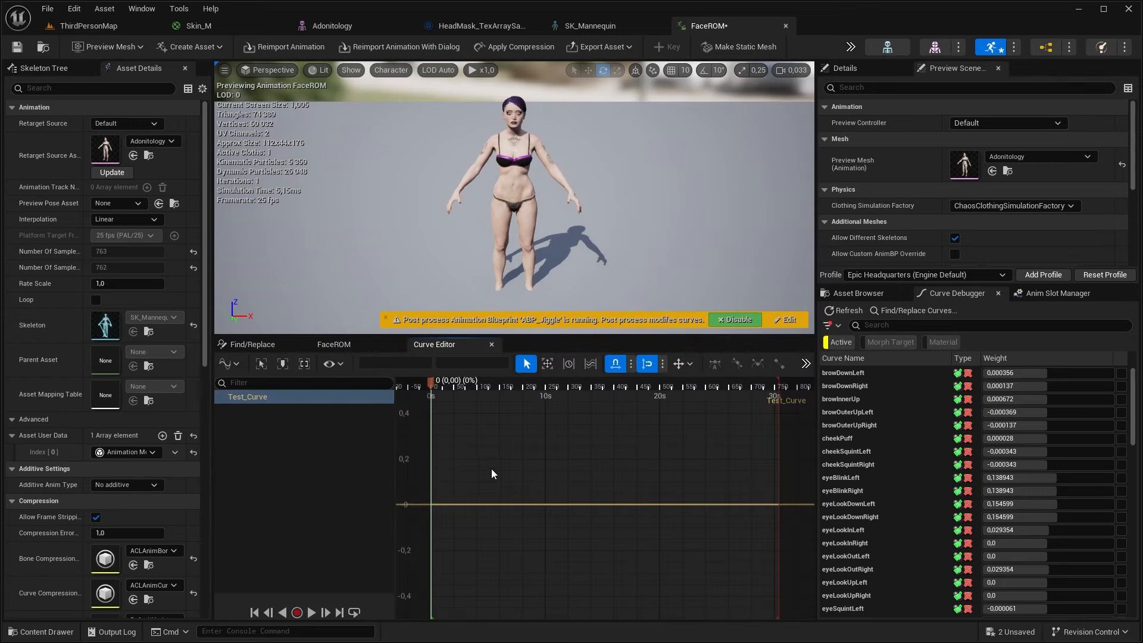
{"action": "right_click", "coordinate": [738, 503]}
{"action": "left_click", "coordinate": [765, 369]}
{"action": "left_click", "coordinate": [491, 344]}
{"action": "scroll", "coordinate": [280, 488], "scroll_direction": "down", "scroll_amount": 10}
{"action": "scroll", "coordinate": [892, 476], "scroll_direction": "down", "scroll_amount": 1}
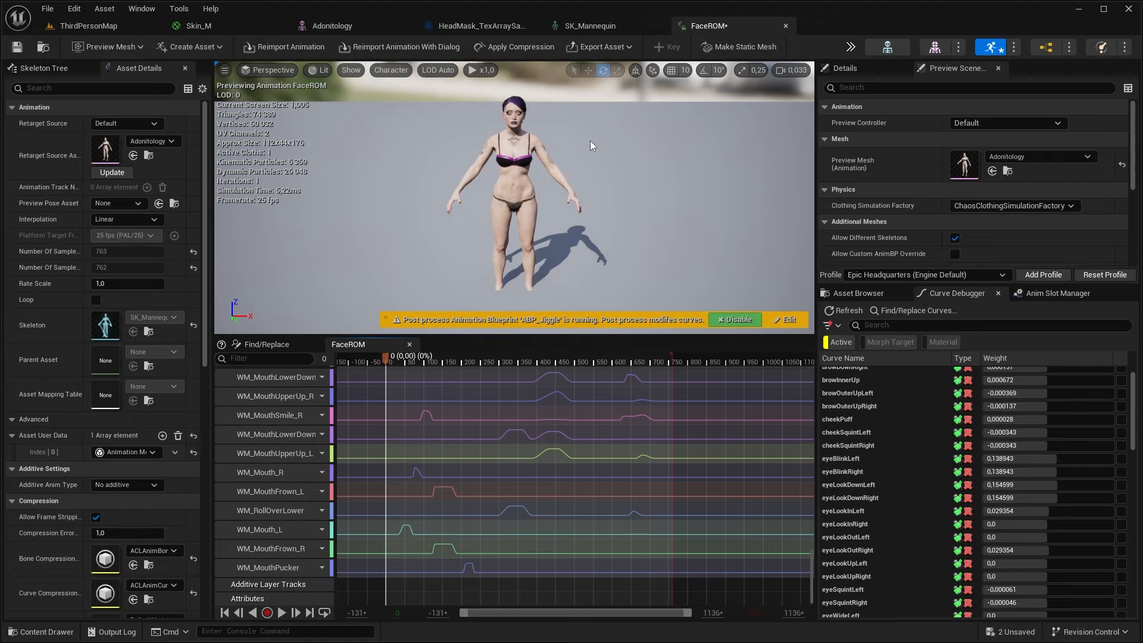
In SK_Mannequin, switch all the WM_ curves from the morph target type to the material type
{"action": "left_click", "coordinate": [592, 26]}
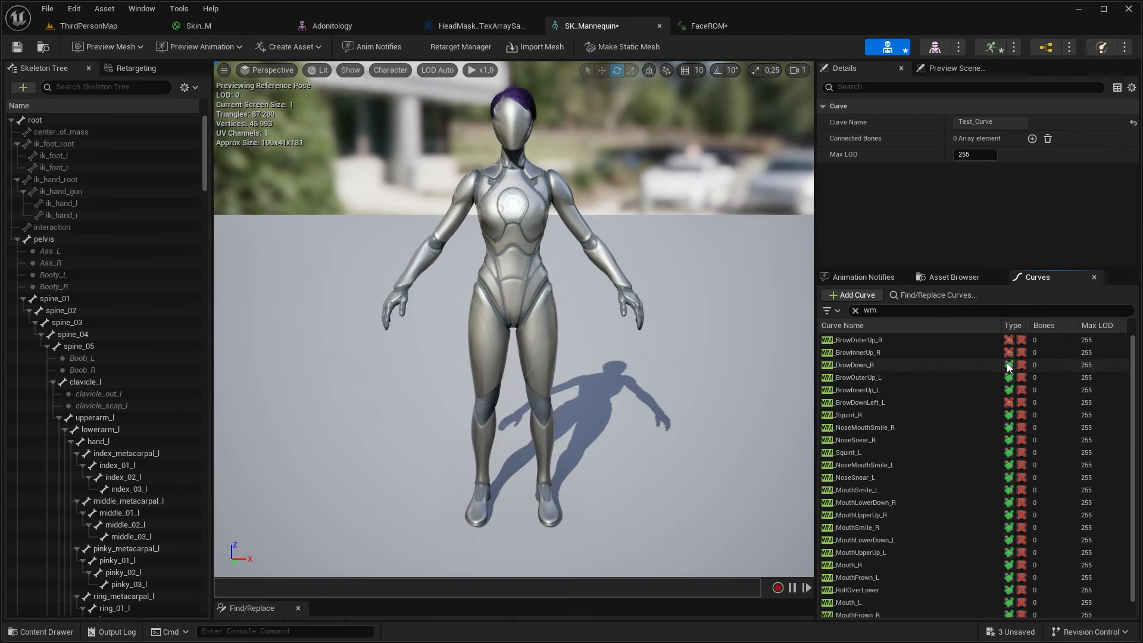
{"action": "scroll", "coordinate": [1007, 493], "scroll_direction": "down", "scroll_amount": 1}
{"action": "left_click_drag", "start_coordinate": [1008, 475], "coordinate": [1028, 355]}
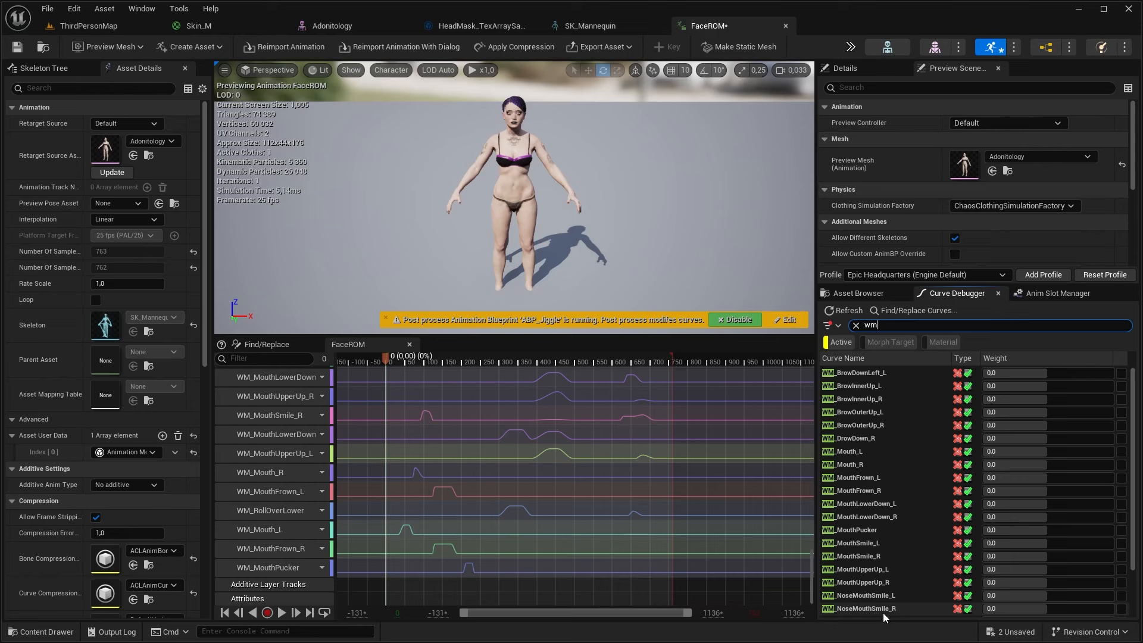
Copy the WM_BrowInnerUp_R curve name from SK_Mannequin and use it to rename scalar parameter 1 in Skin_M
{"action": "left_click", "coordinate": [220, 20]}
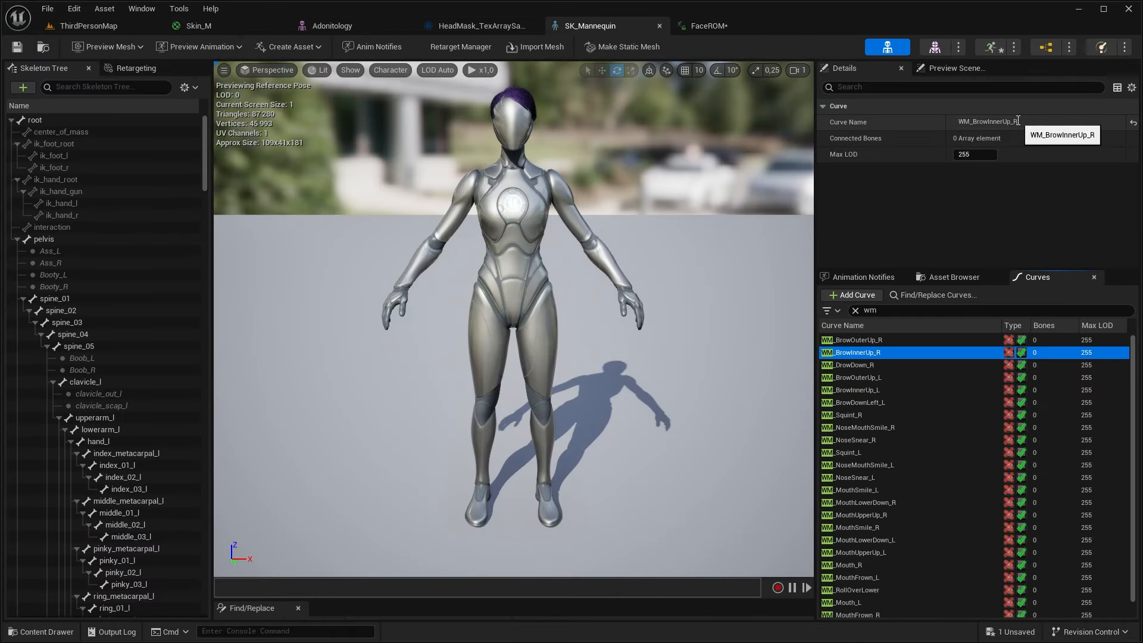
{"action": "left_click", "coordinate": [975, 122]}
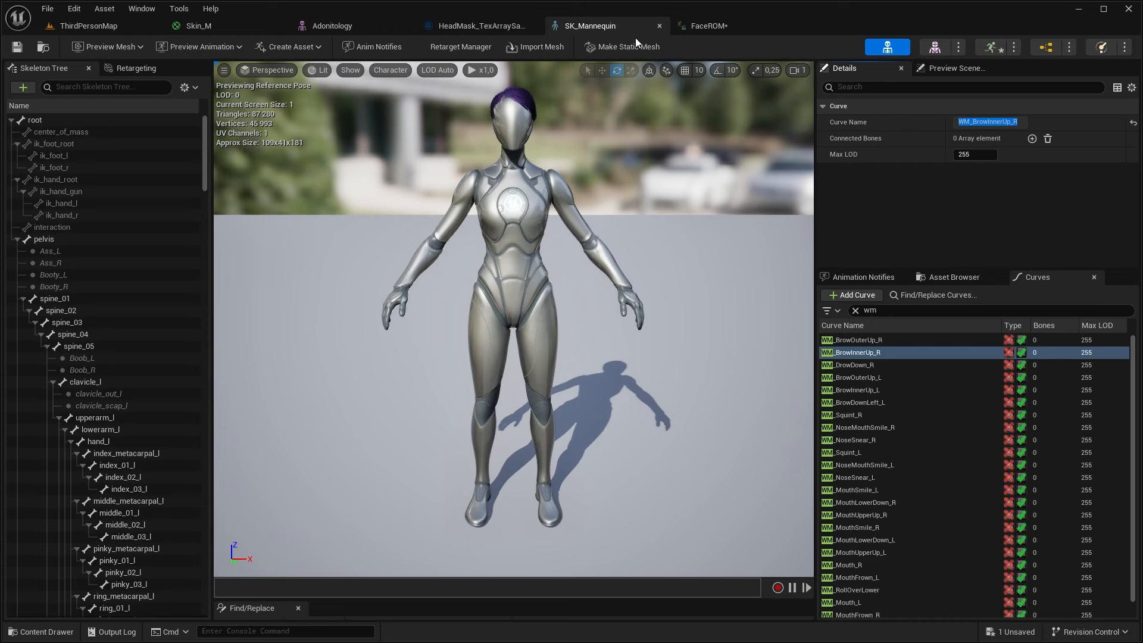
{"action": "left_click", "coordinate": [256, 23]}
{"action": "left_click", "coordinate": [378, 230]}
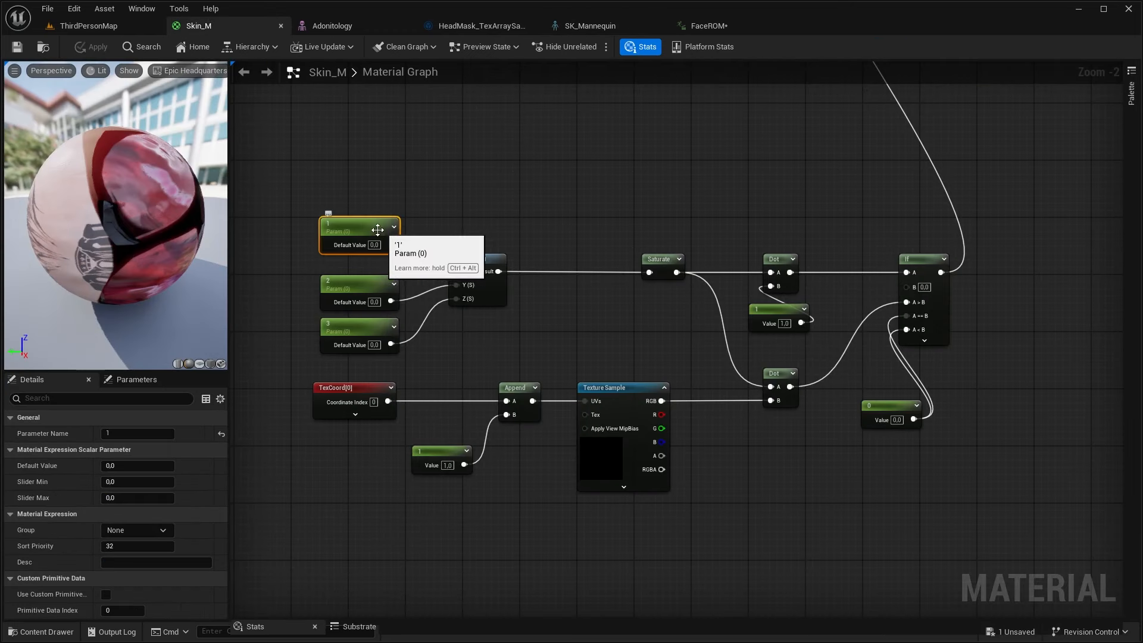
{"action": "left_click", "coordinate": [170, 433]}
{"action": "key", "text": "ctrl+v"}
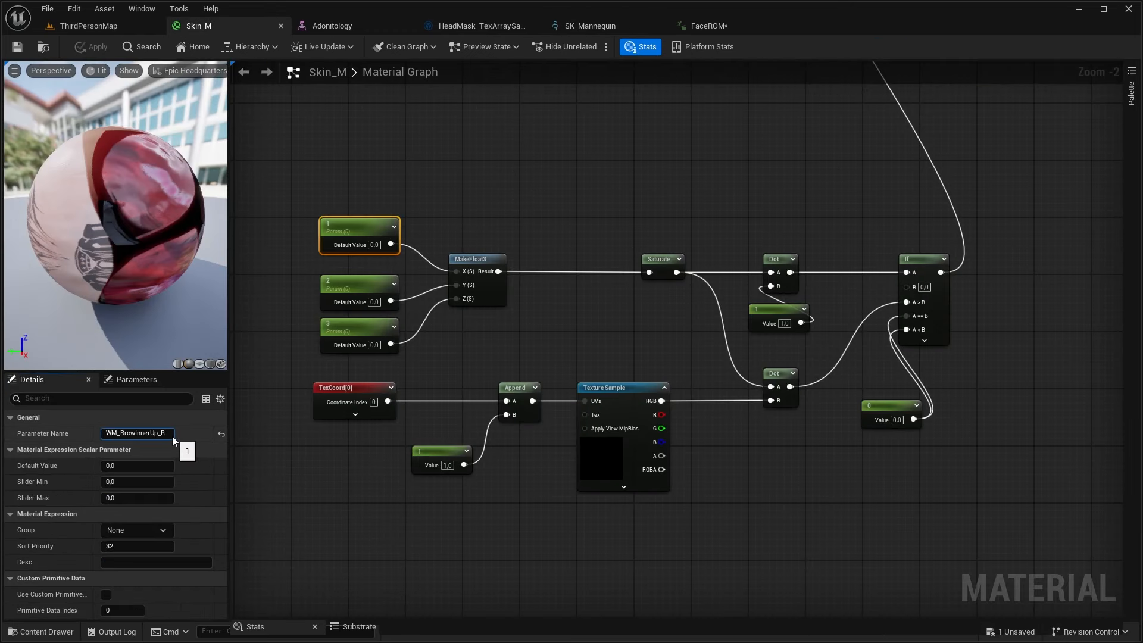
Copy the WM_BrowOuterUp_R curve name from SK_Mannequin and use it to rename scalar parameter 2 in Skin_M
{"action": "left_click", "coordinate": [589, 26]}
{"action": "left_click", "coordinate": [988, 122]}
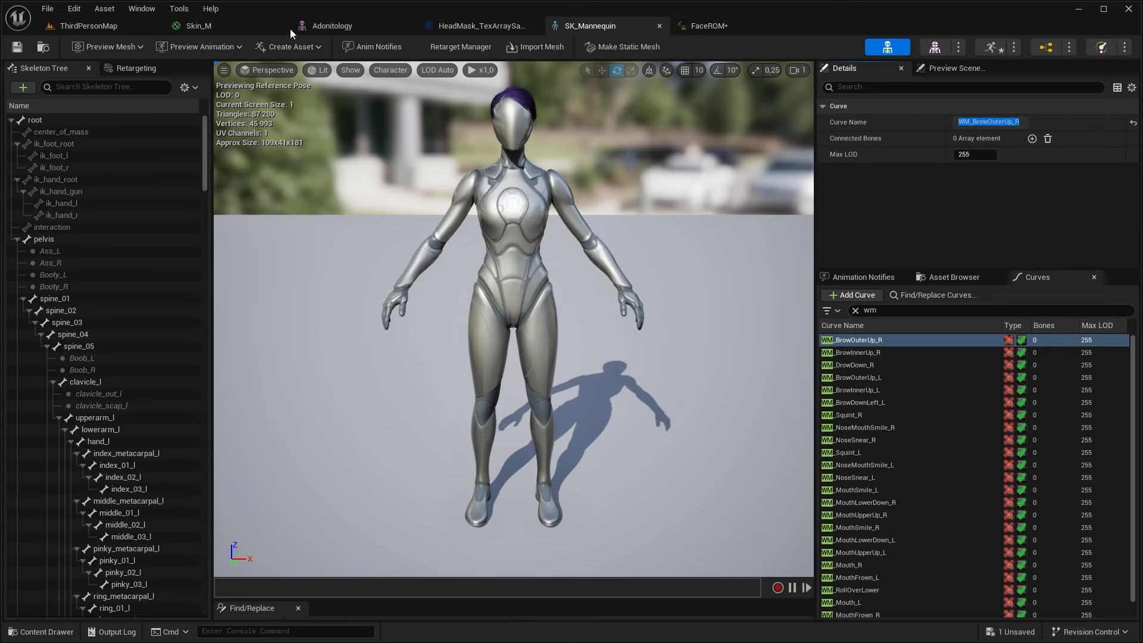
{"action": "left_click", "coordinate": [238, 27]}
{"action": "left_click", "coordinate": [160, 434]}
{"action": "key", "text": "ctrl+v"}
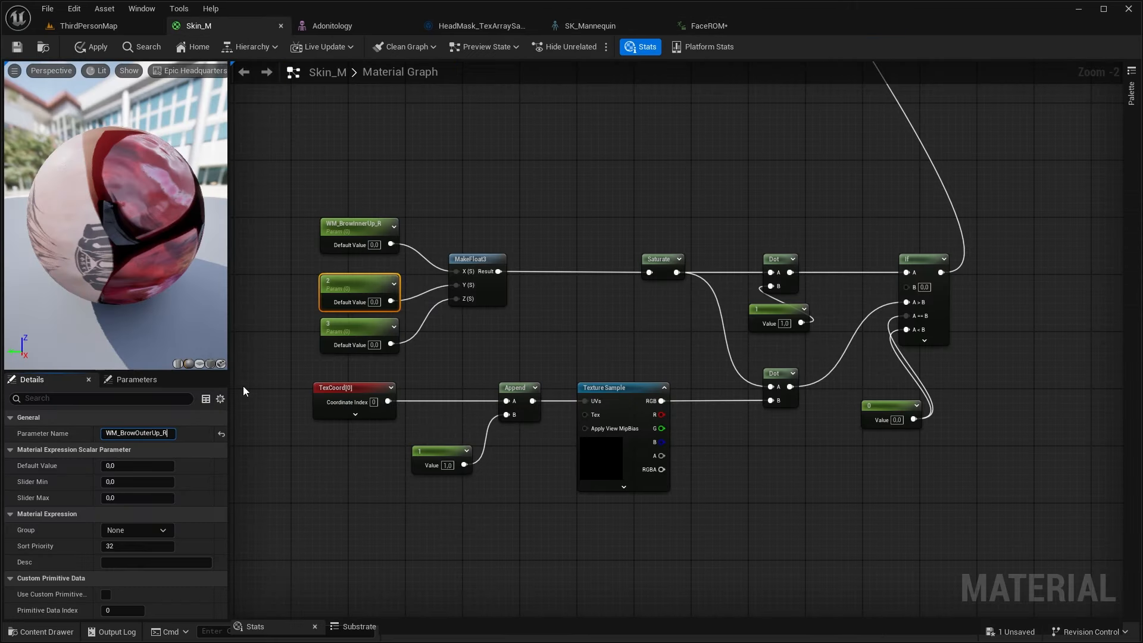
Copy the WM_DrowDown_R curve name from SK_Mannequin to rename scalar parameter 3 in Skin_M, and preview the brow wrinkles in FaceROM
{"action": "key", "text": "Return"}
{"action": "left_click", "coordinate": [589, 26]}
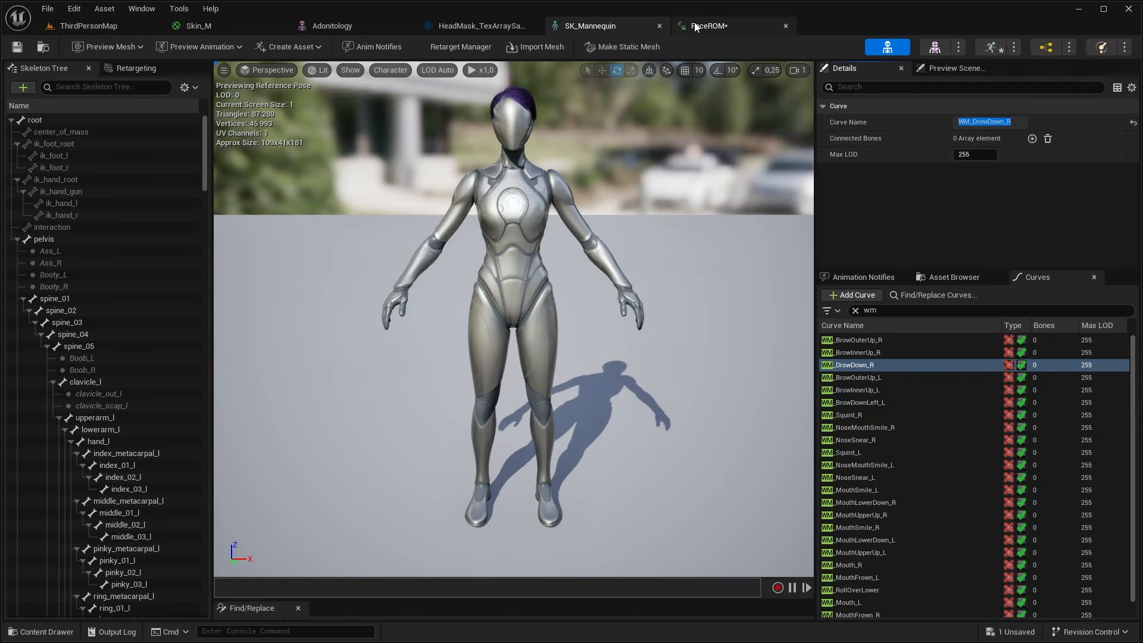
{"action": "left_click", "coordinate": [198, 26]}
{"action": "left_click", "coordinate": [137, 433]}
{"action": "key", "text": "ctrl+v"}
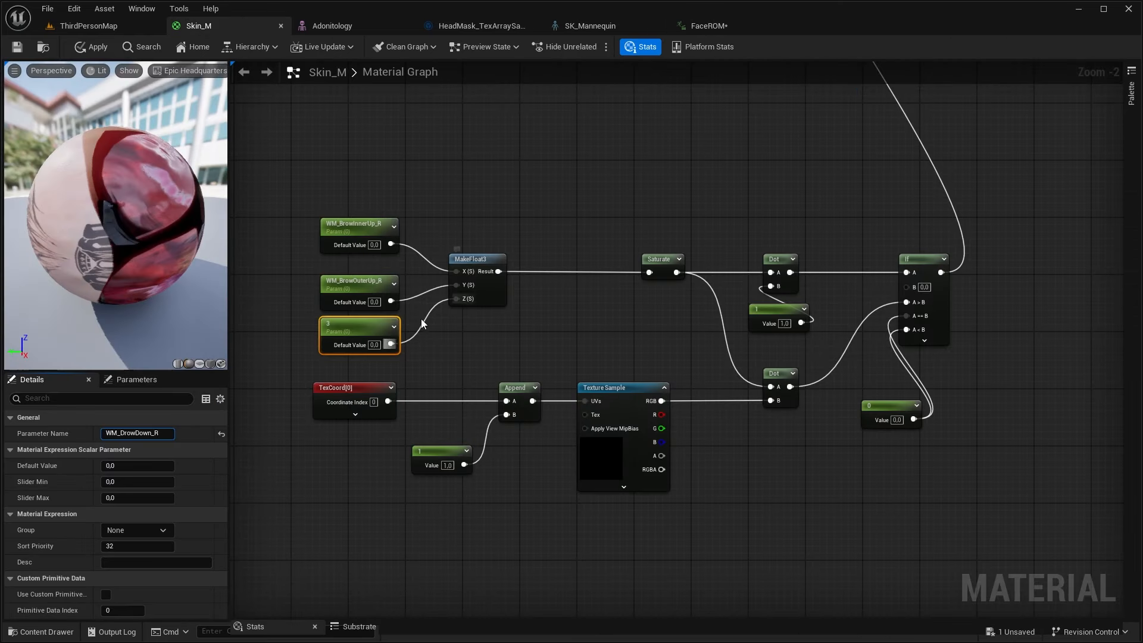
{"action": "key", "text": "Return"}
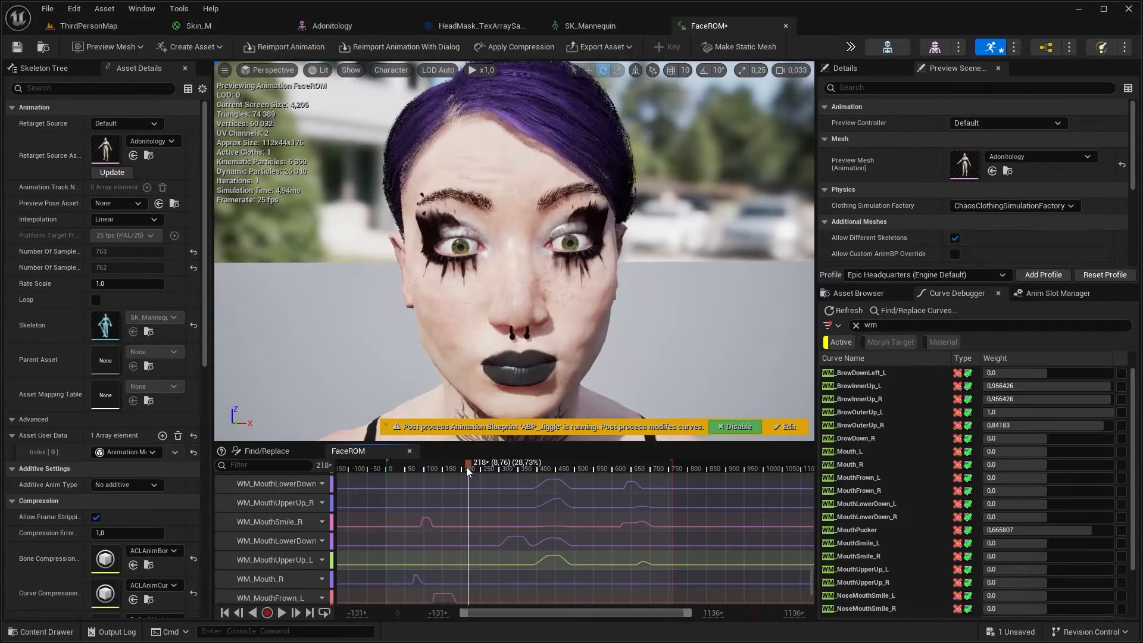
{"action": "mouse_move", "coordinate": [466, 466]}
{"action": "left_mouse_down"}
{"action": "mouse_move", "coordinate": [454, 466]}
{"action": "mouse_move", "coordinate": [471, 469]}
{"action": "left_mouse_up"}
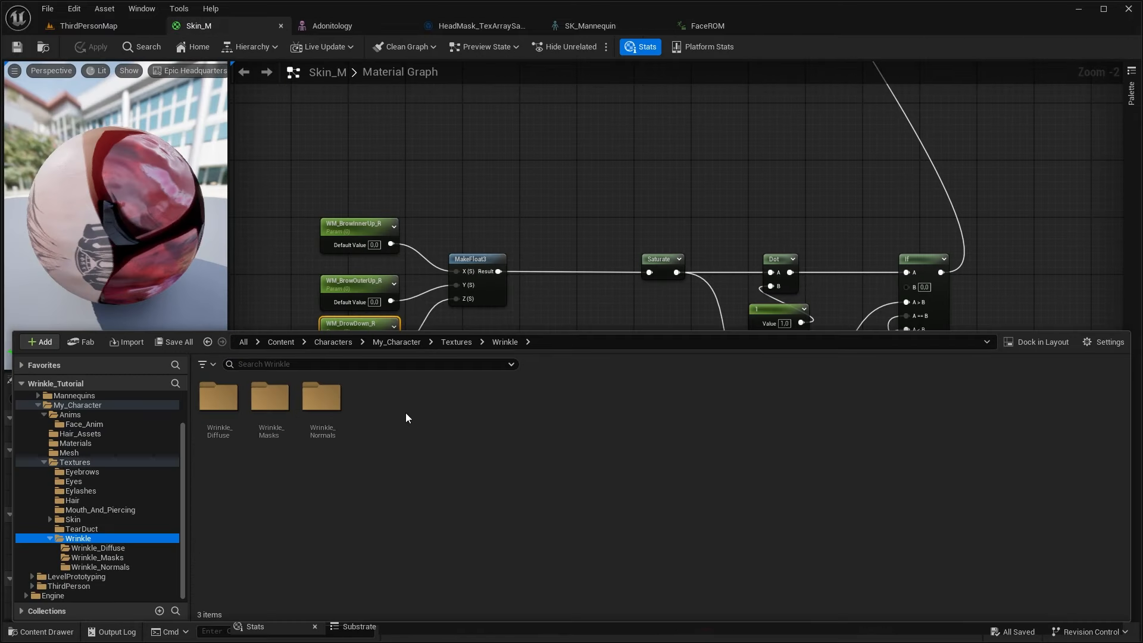
{"action": "right_click", "coordinate": [413, 394]}
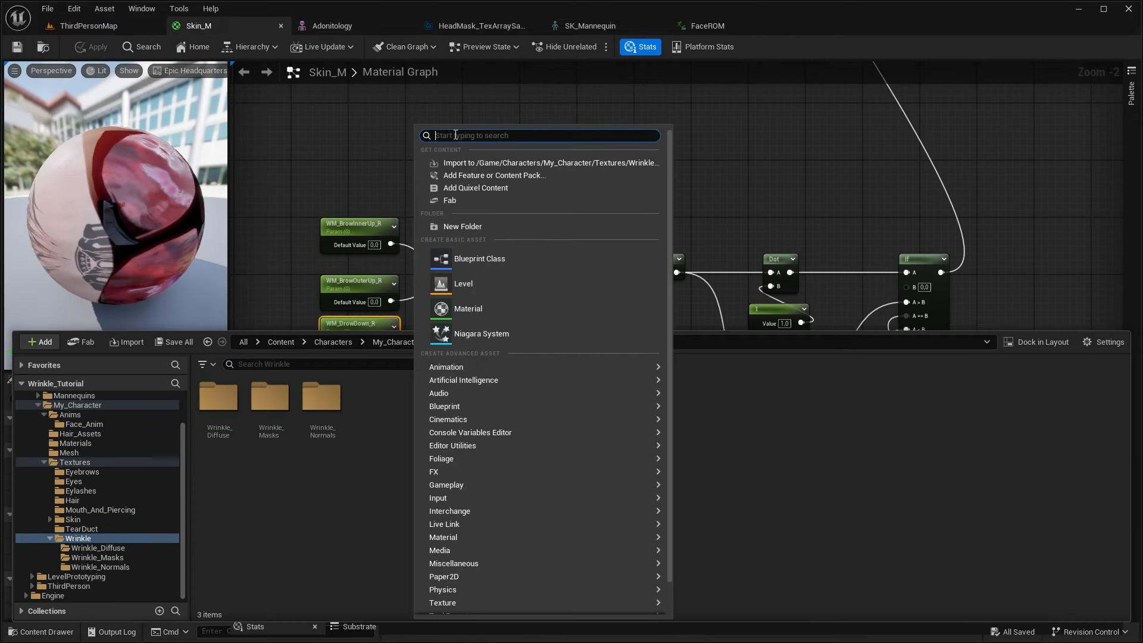
{"action": "type", "text": "material f"}
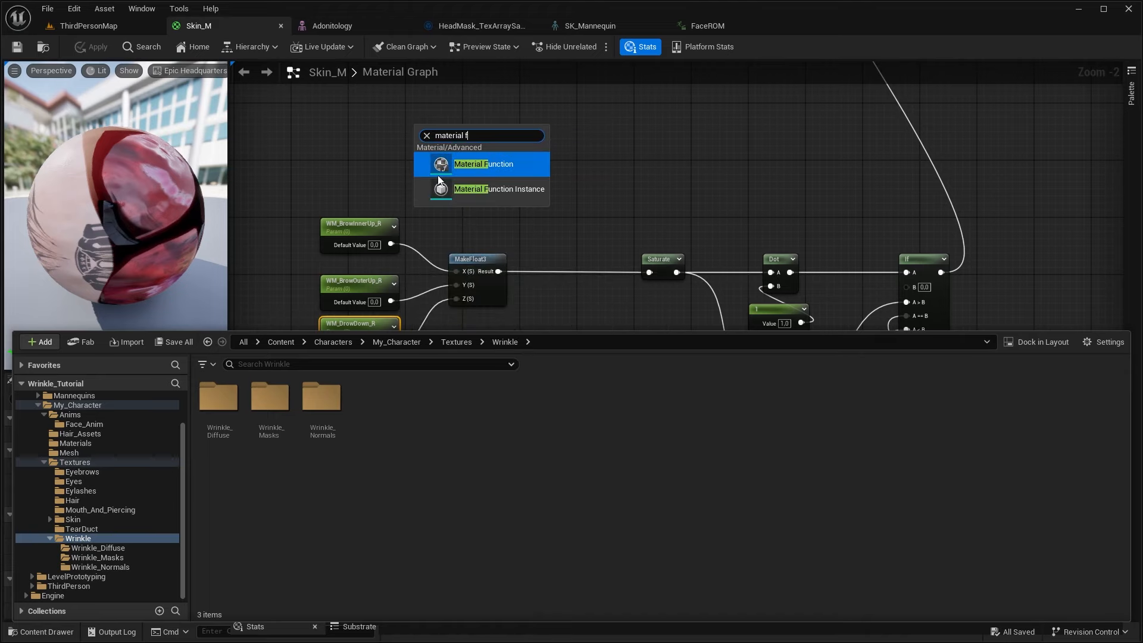
{"action": "left_click", "coordinate": [605, 183]}
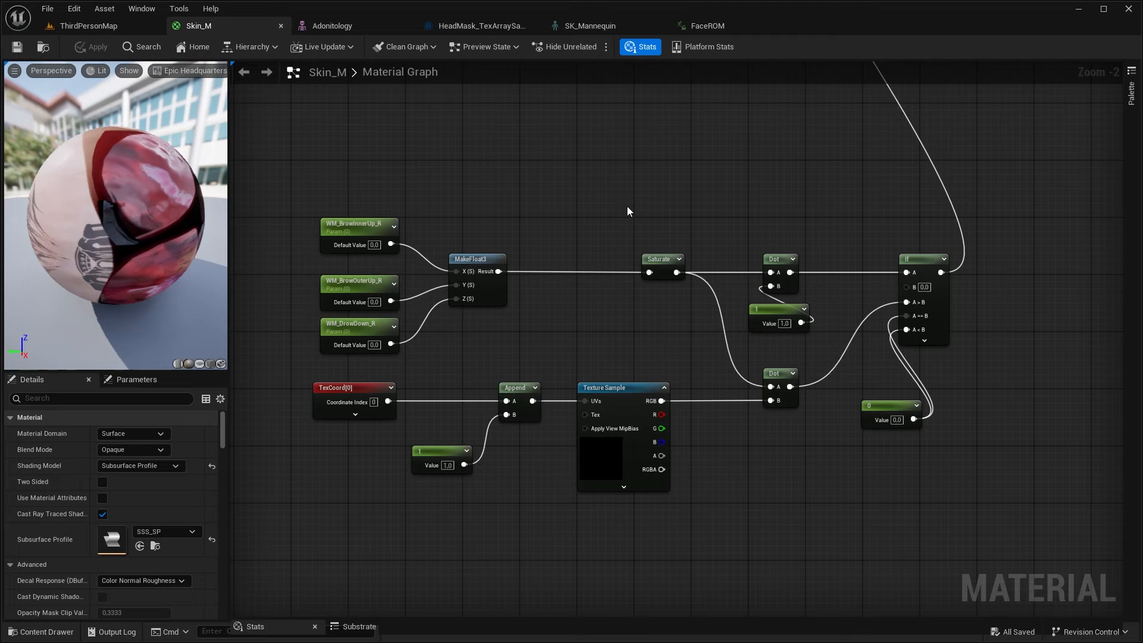
Collapse Skin_M's Saturate, Dot, If, Append, Texture Sample and TexCoord mask nodes into a material function, leaving out the MakeFloat3 and its parameters
{"action": "left_click_drag", "start_coordinate": [682, 225], "coordinate": [958, 453]}
{"action": "left_click", "coordinate": [612, 392], "text": "shift"}
{"action": "left_click", "coordinate": [521, 387], "text": "shift"}
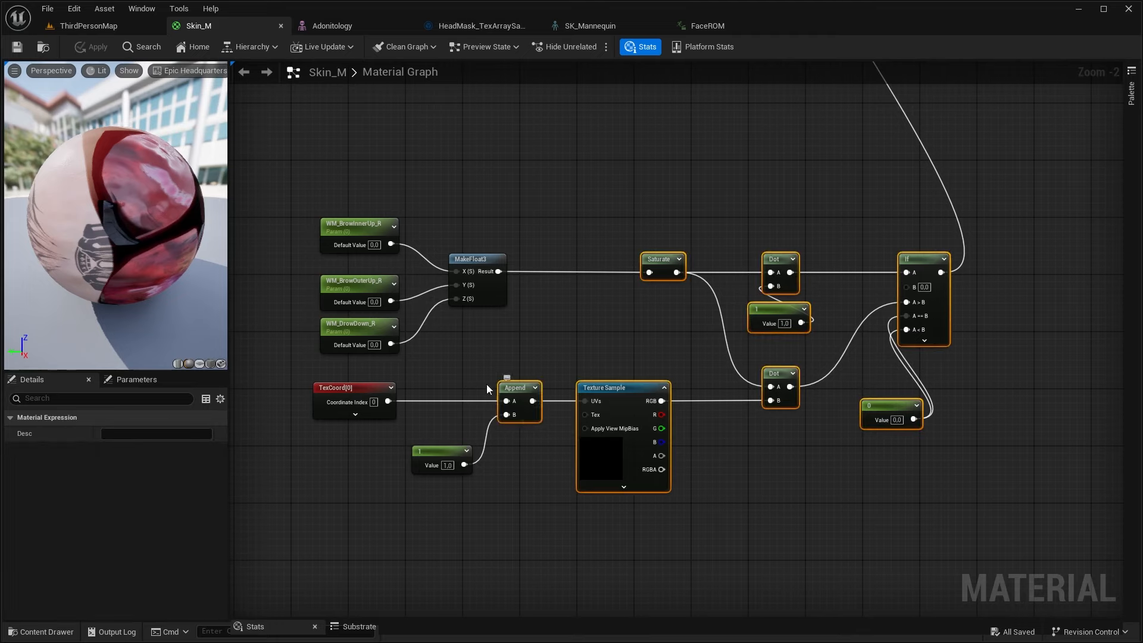
{"action": "left_click", "coordinate": [364, 387], "text": "shift"}
{"action": "right_click", "coordinate": [651, 271]}
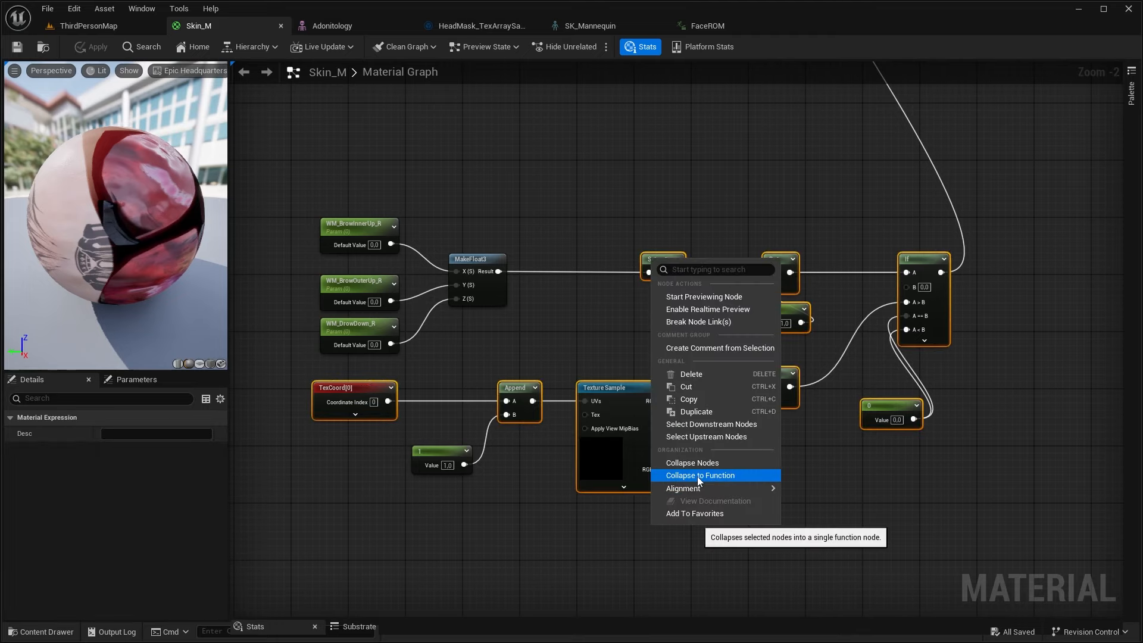
{"action": "left_click", "coordinate": [722, 476]}
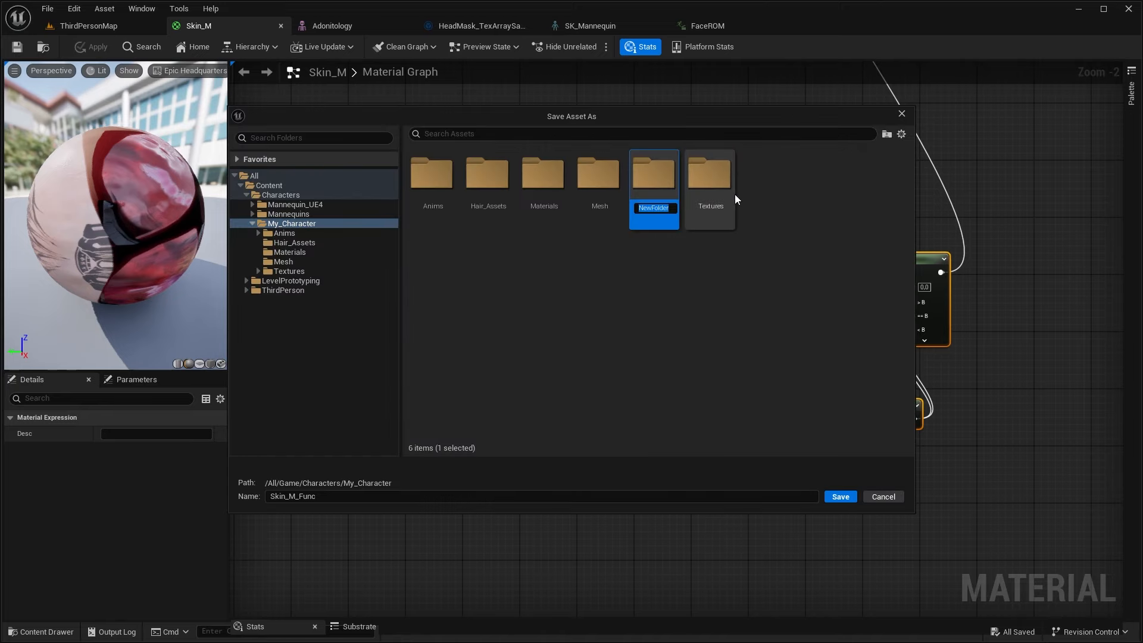
Save the function as MF_HeadMask_TexArraySample in a new Material_Functions folder under My_Character
{"action": "type", "text": "Material_Function"}
{"action": "type", "text": "s"}
{"action": "key", "text": "Return"}
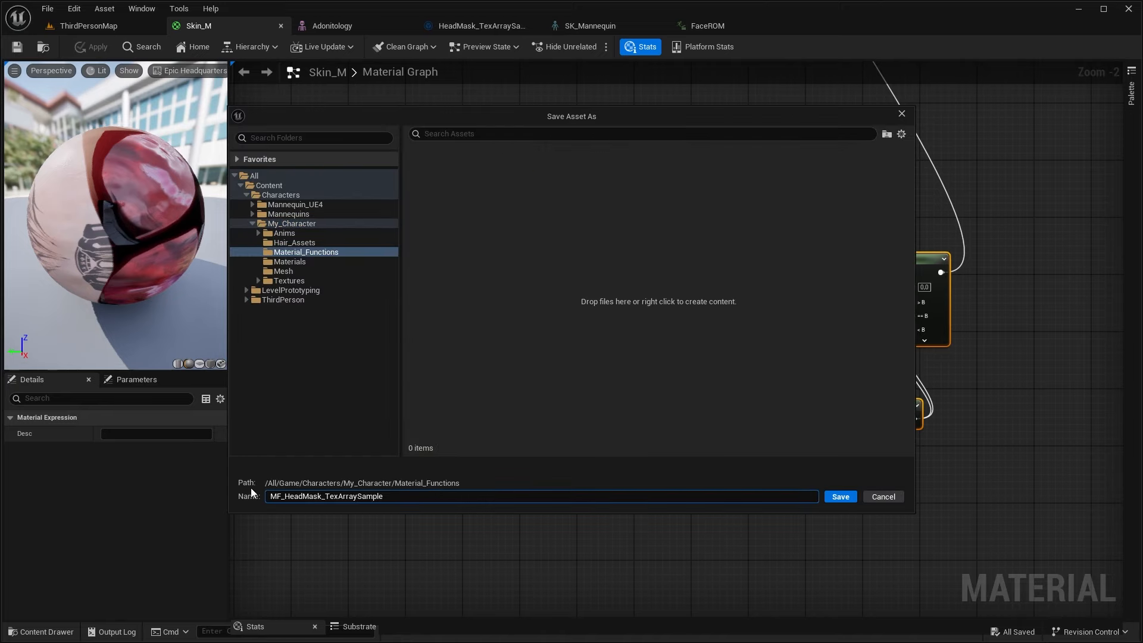
{"action": "left_click", "coordinate": [849, 498]}
Duplicate the brow parameters, MakeFloat3, constant and MF_HeadMask_TexArraySample nodes in Skin_M, and set the copy's constant to 2
{"action": "left_click_drag", "start_coordinate": [332, 194], "coordinate": [677, 382]}
{"action": "left_click_drag", "start_coordinate": [677, 382], "coordinate": [678, 383]}
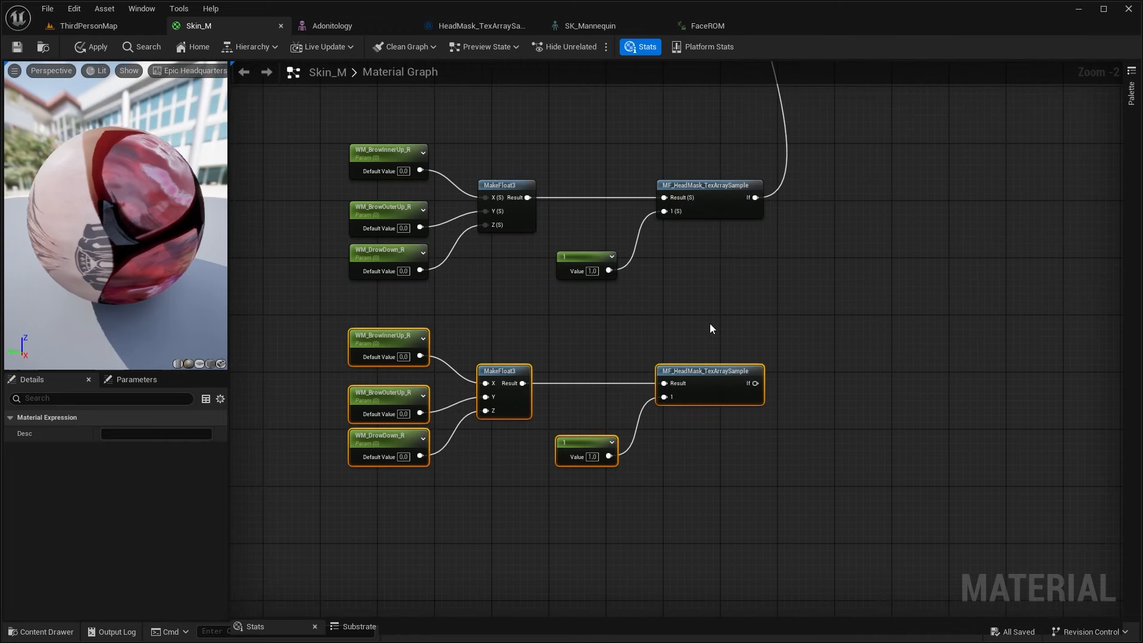
{"action": "left_click", "coordinate": [710, 323]}
{"action": "left_click", "coordinate": [590, 457]}
{"action": "type", "text": "2"}
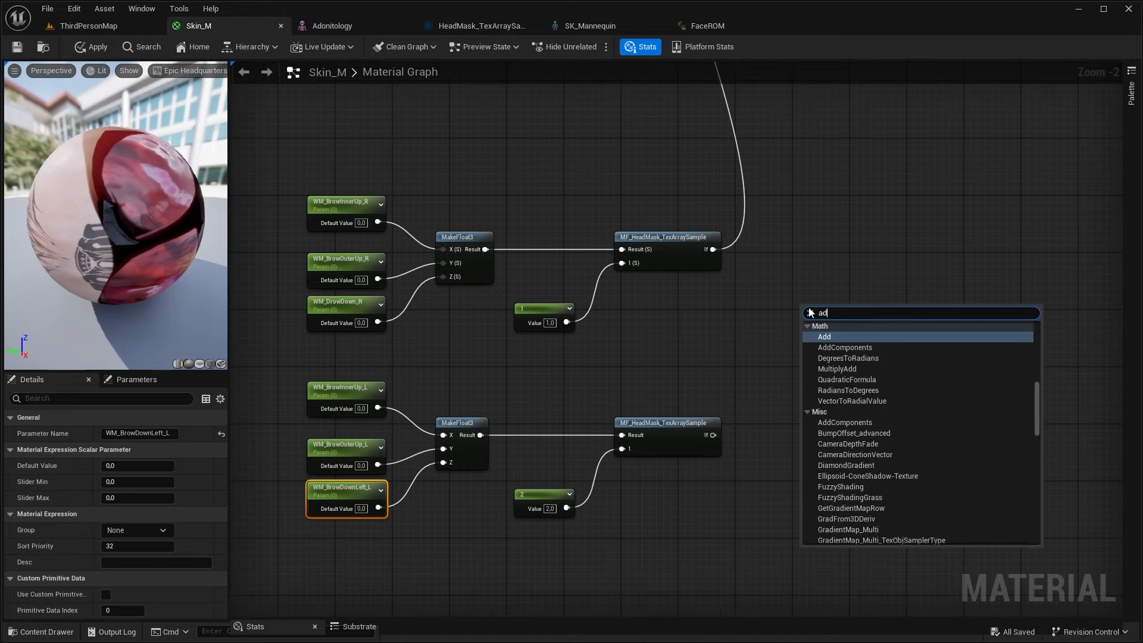
Combine both MF_HeadMask_TexArraySample outputs with an Add node and preview the brow movement in FaceROM
{"action": "type", "text": "d"}
{"action": "left_click", "coordinate": [837, 366]}
{"action": "left_click_drag", "start_coordinate": [713, 435], "coordinate": [772, 344]}
{"action": "scroll", "coordinate": [772, 344], "scroll_direction": "down", "scroll_amount": 3}
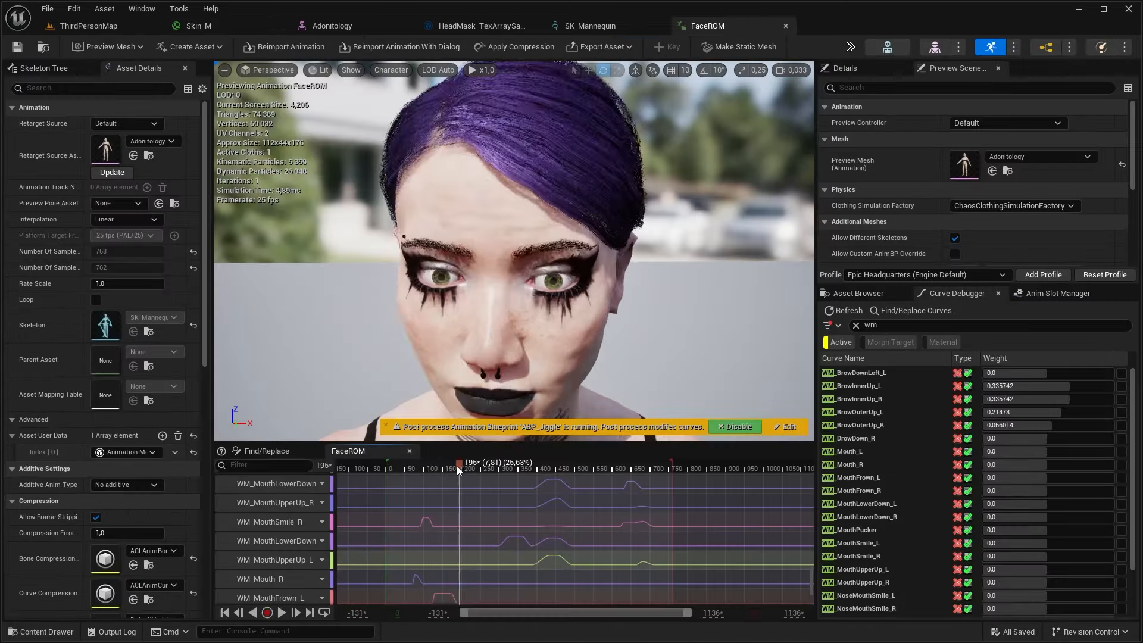
{"action": "left_click_drag", "start_coordinate": [456, 466], "coordinate": [471, 470]}
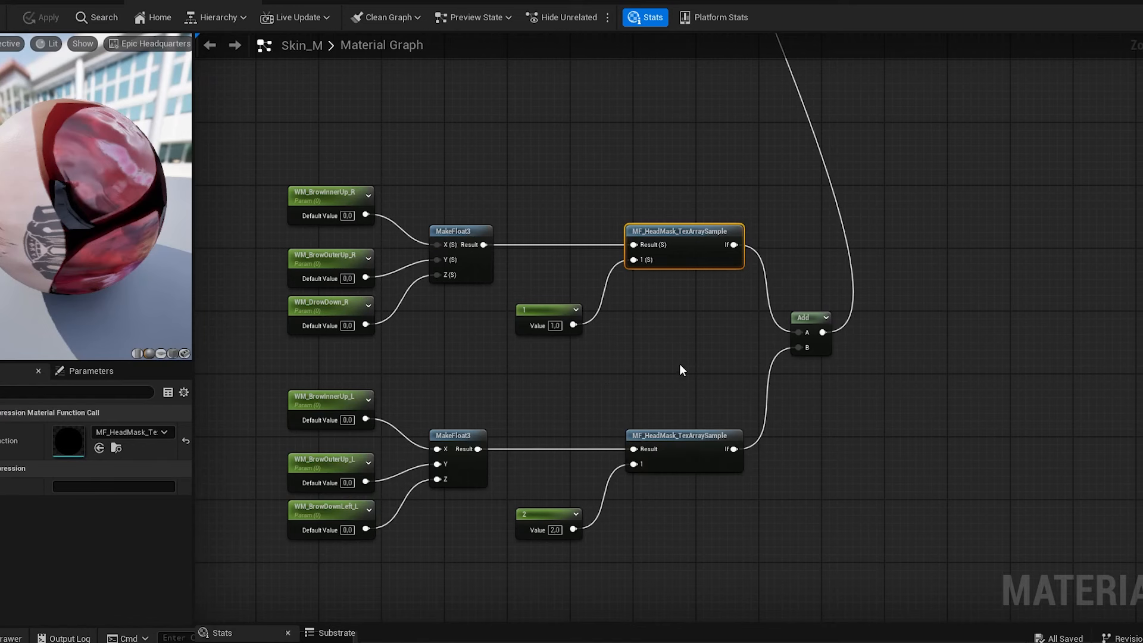
Open MF_HeadMask_TexArraySample and set its Result input type to Function Input Vector 3
{"action": "double_click", "coordinate": [682, 239]}
{"action": "left_click", "coordinate": [500, 216]}
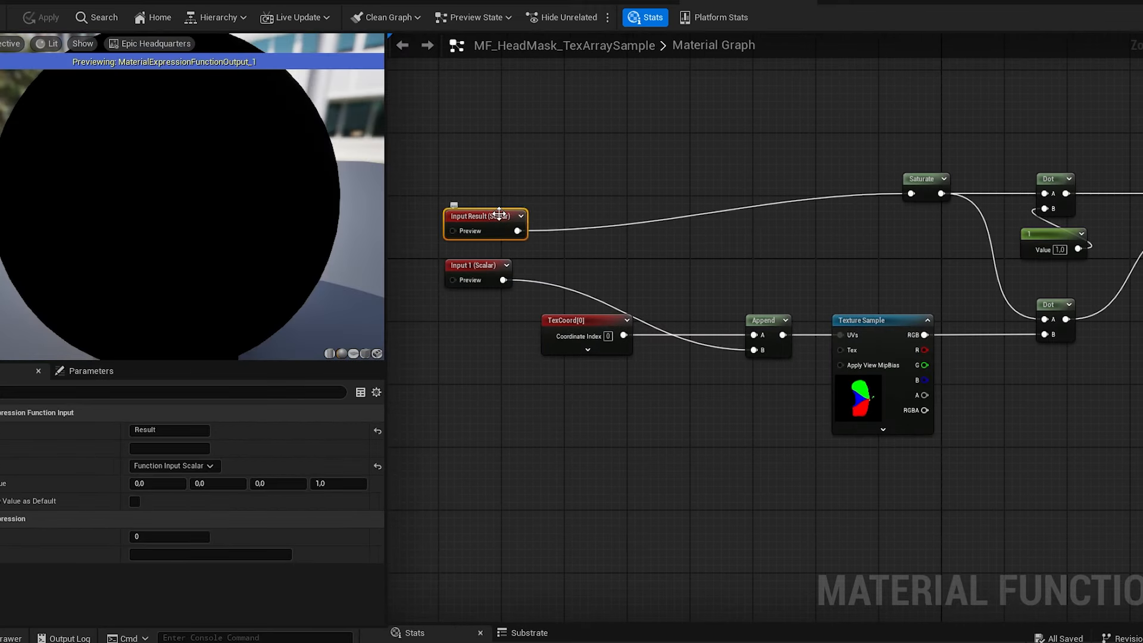
{"action": "left_click", "coordinate": [209, 465]}
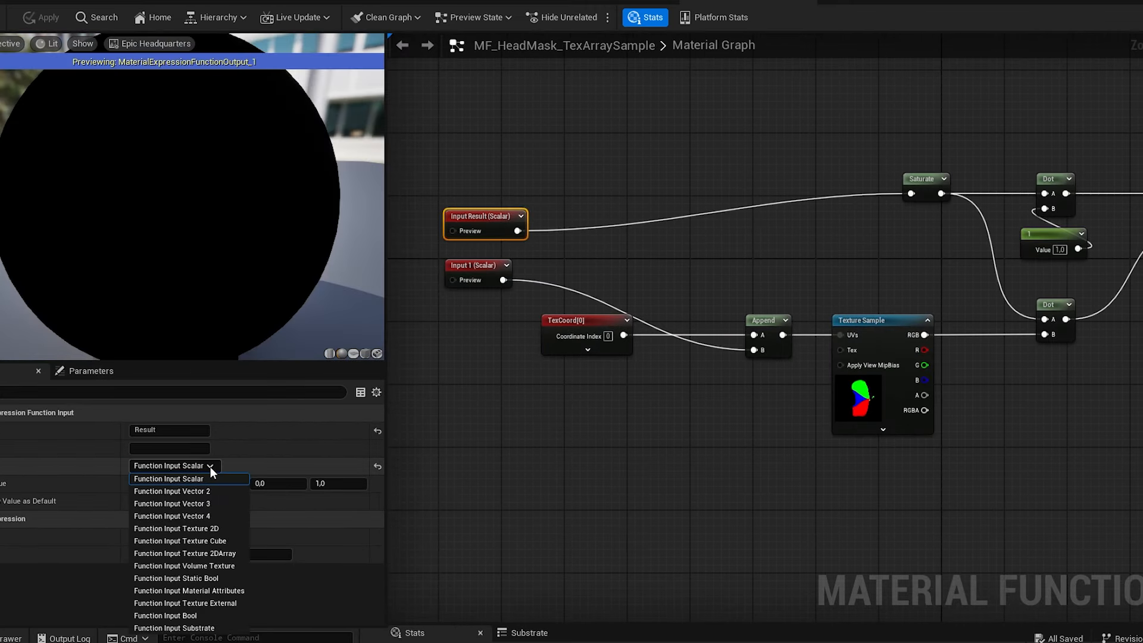
{"action": "left_click", "coordinate": [197, 503]}
Rename the function's scalar input 1 as MaskNo
{"action": "left_click", "coordinate": [479, 265]}
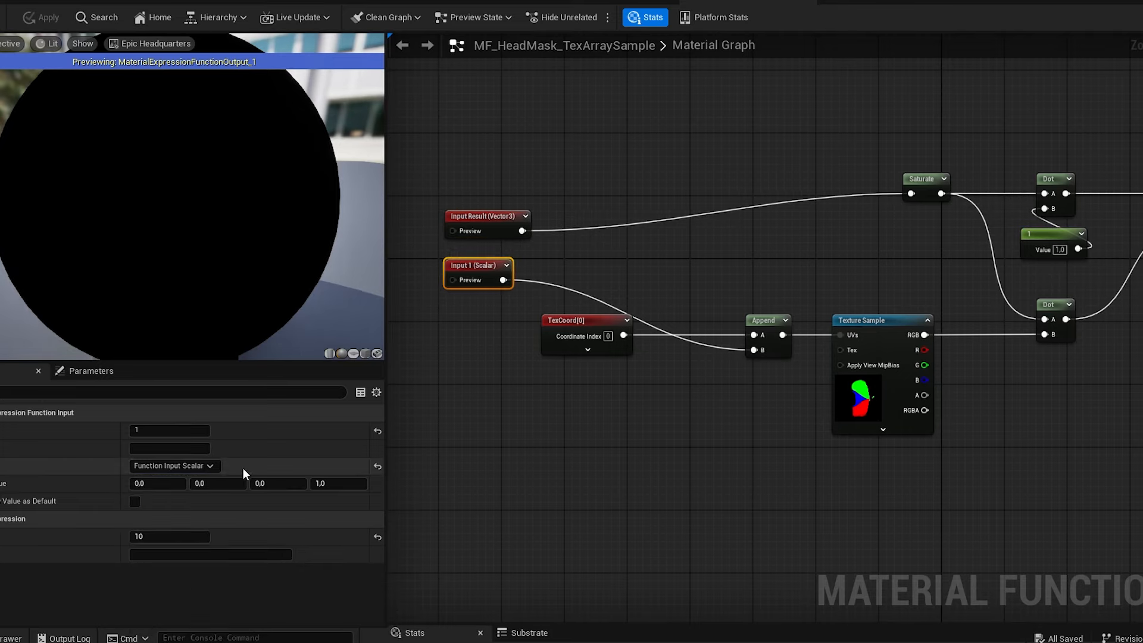
{"action": "left_click", "coordinate": [176, 430]}
{"action": "type", "text": "MaskN"}
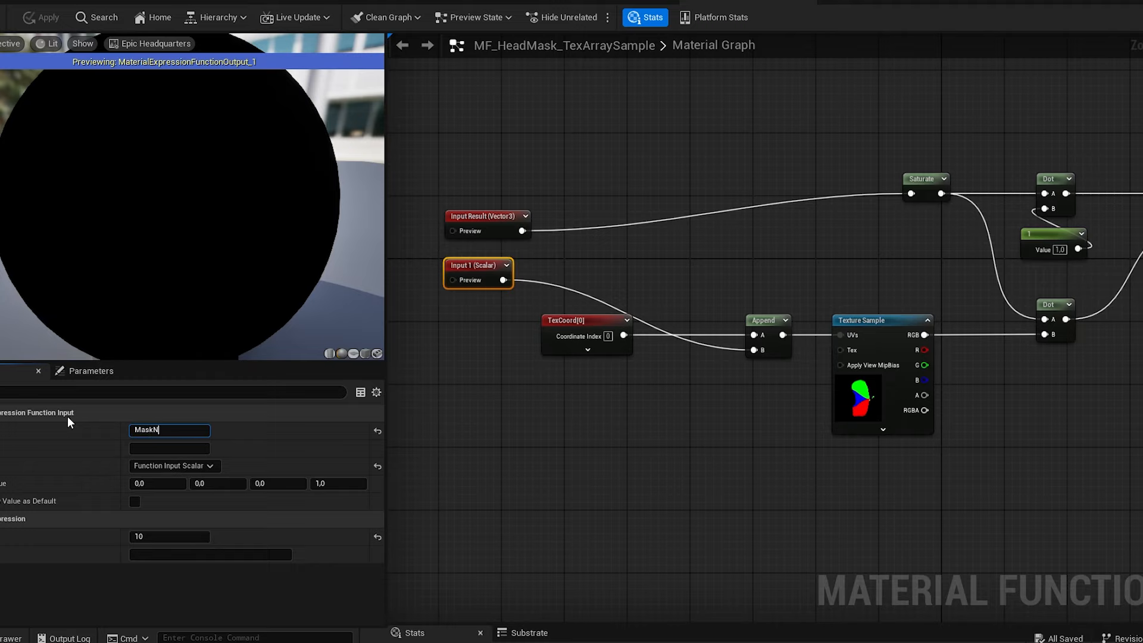
{"action": "type", "text": "o."}
{"action": "key", "text": "Return"}
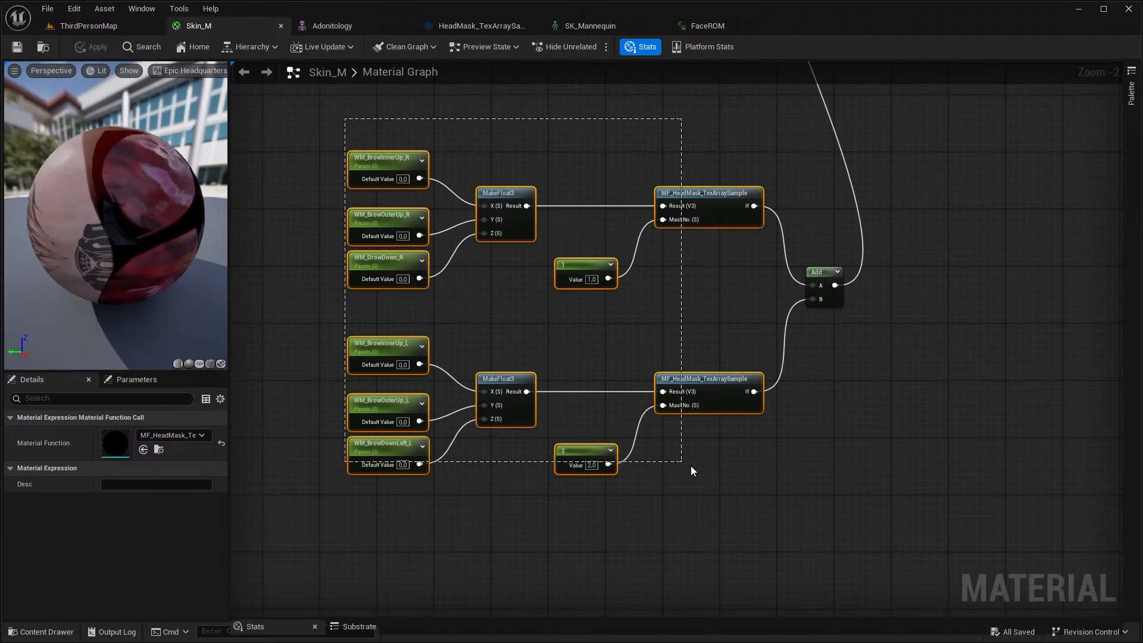
Collapse Skin_M's brow parameter, mask sample and Add nodes into a function saved as MF_Forehead in Material_Functions
{"action": "left_click_drag", "start_coordinate": [691, 465], "coordinate": [831, 517]}
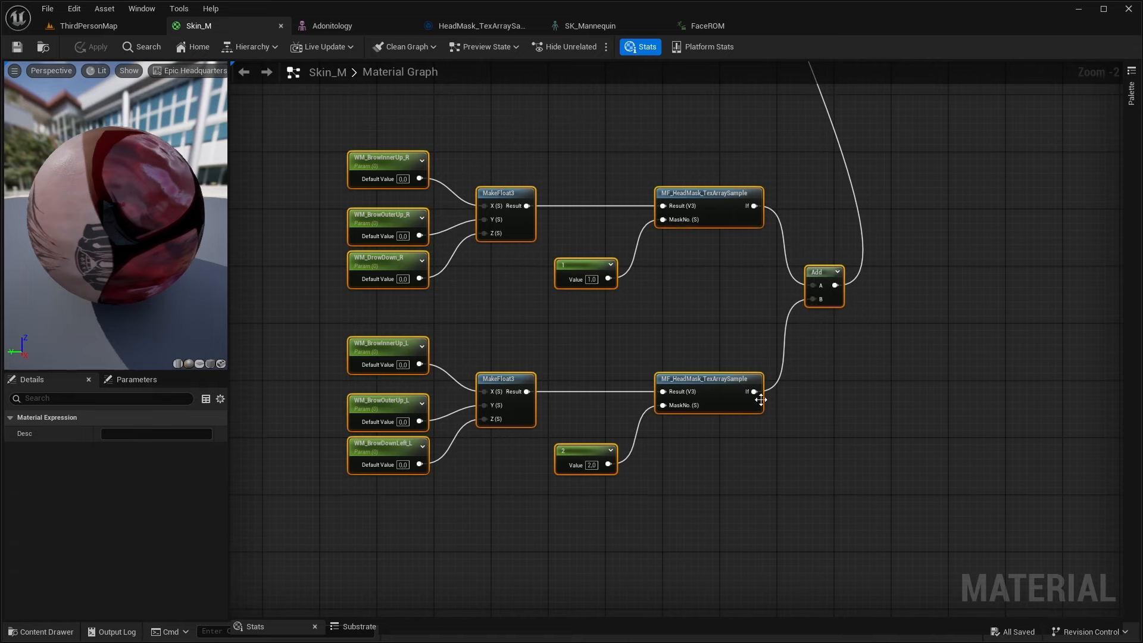
{"action": "right_click", "coordinate": [702, 205]}
{"action": "left_click", "coordinate": [766, 435]}
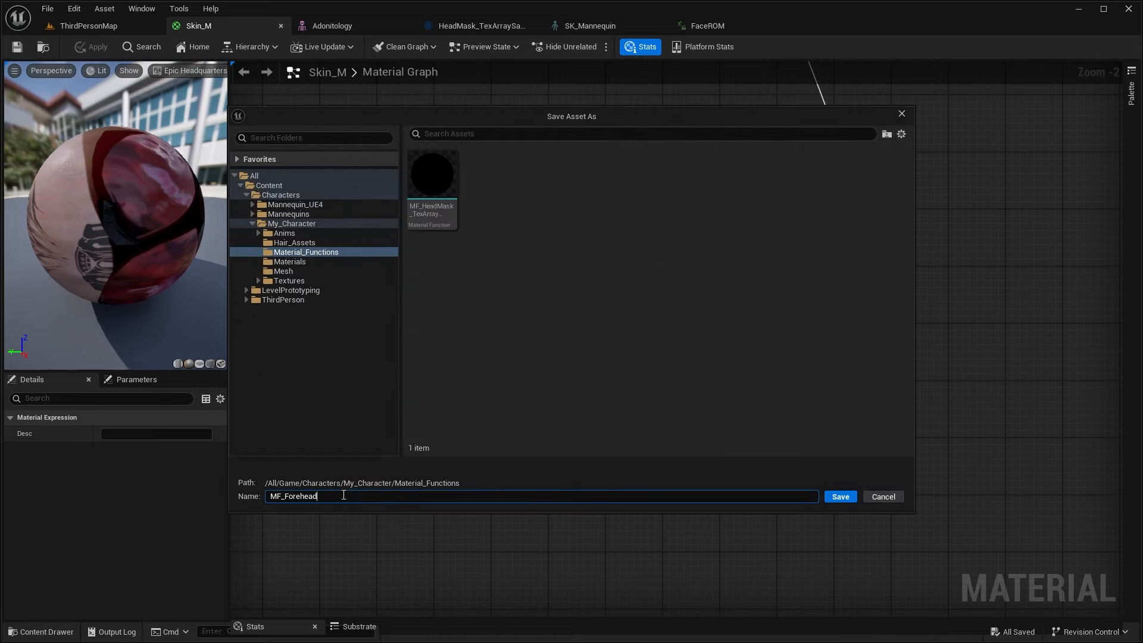
{"action": "key", "text": "Return"}
Duplicate MF_Forehead as MF_Nose and open the new function
{"action": "right_click", "coordinate": [219, 411]}
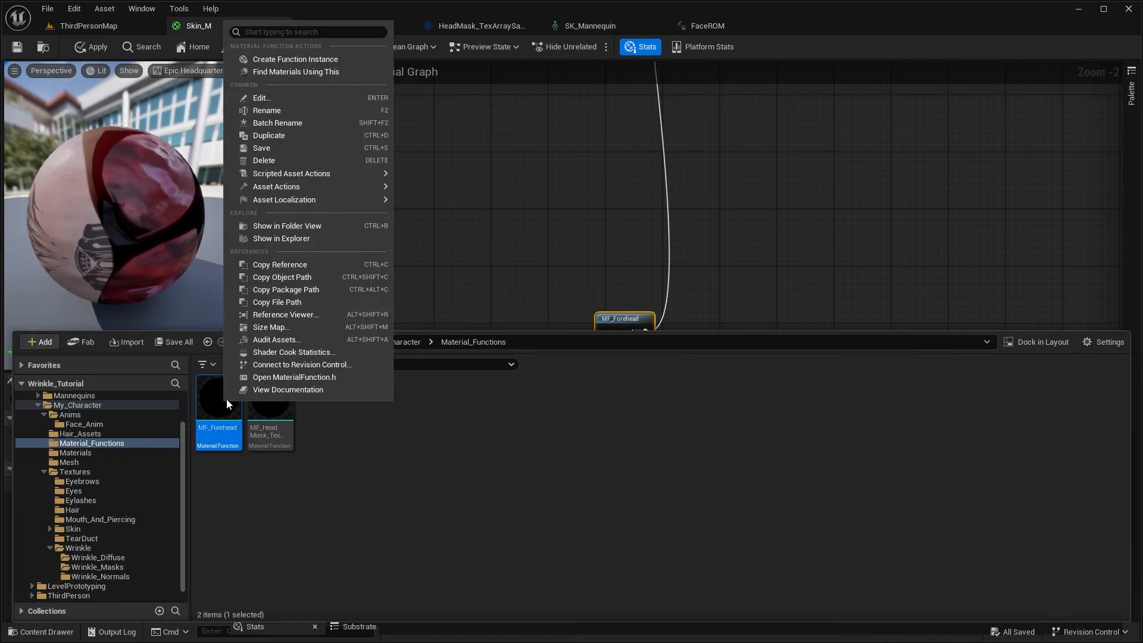
{"action": "left_click", "coordinate": [296, 137]}
{"action": "type", "text": "MF_Nose"}
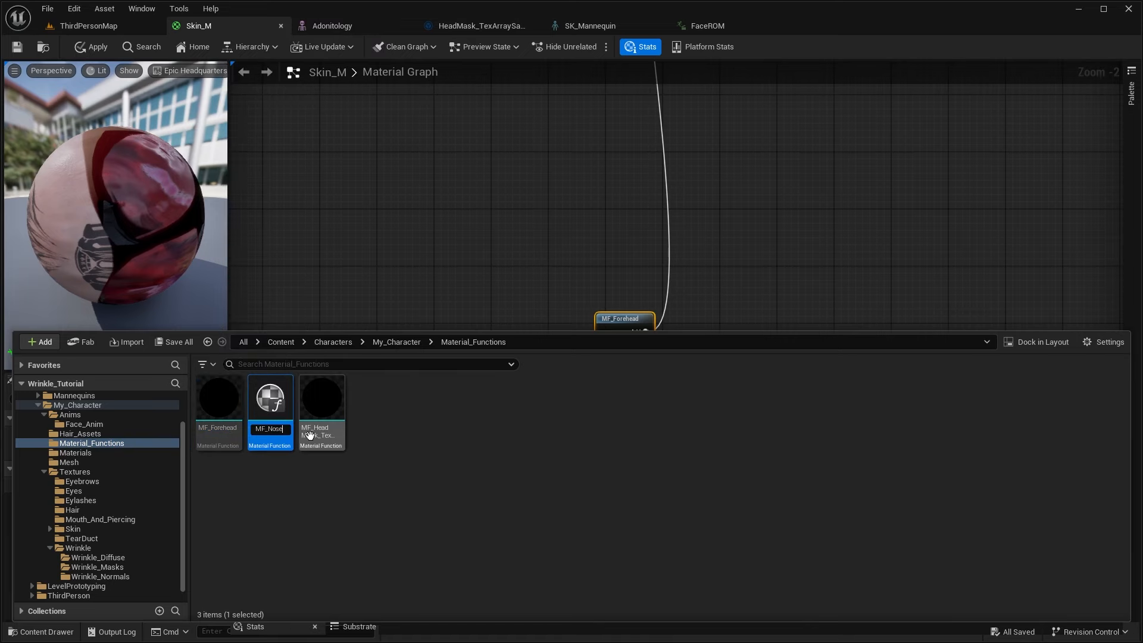
{"action": "key", "text": "Return"}
{"action": "double_click", "coordinate": [321, 411]}
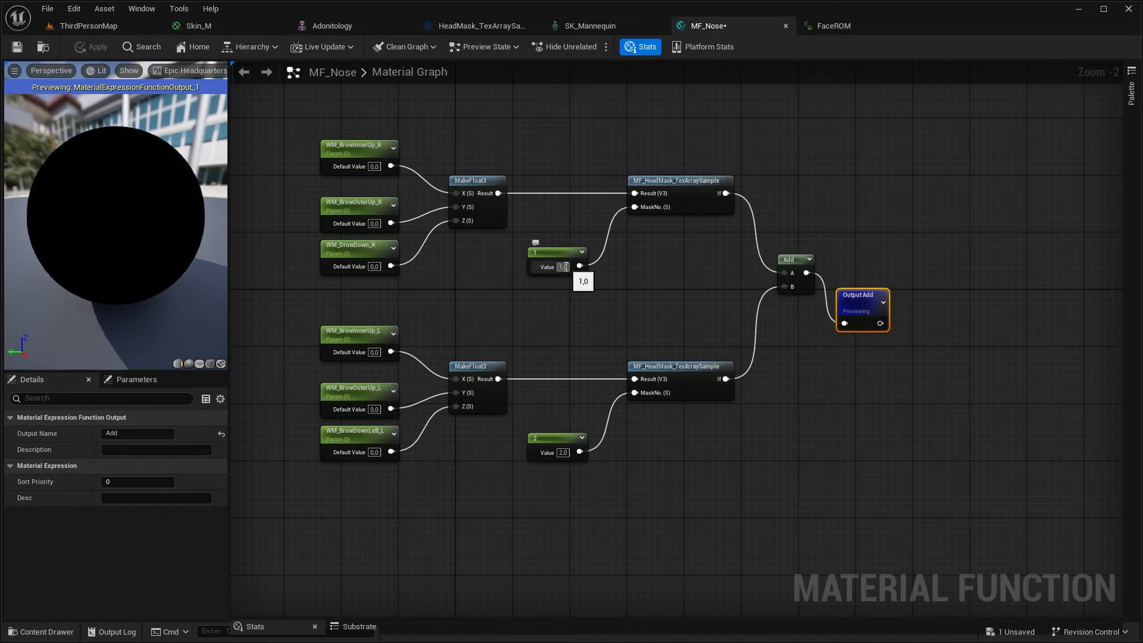
Set MF_Nose's two MaskNo constants to 3 and 4
{"action": "left_click", "coordinate": [562, 452]}
{"action": "type", "text": "4"}
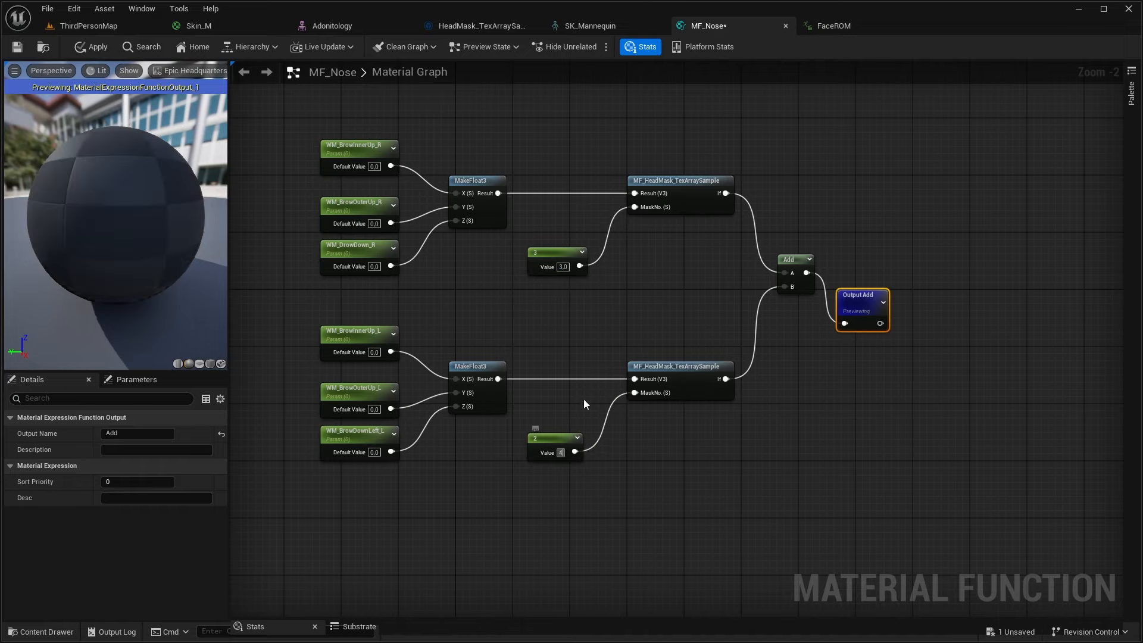
{"action": "key", "text": "Return"}
Copy the WM_NoseMouthSmile_R curve name from SK_Mannequin for a parameter in MF_Nose, and select the WM_NoseSnear_R curve
{"action": "left_click", "coordinate": [539, 331]}
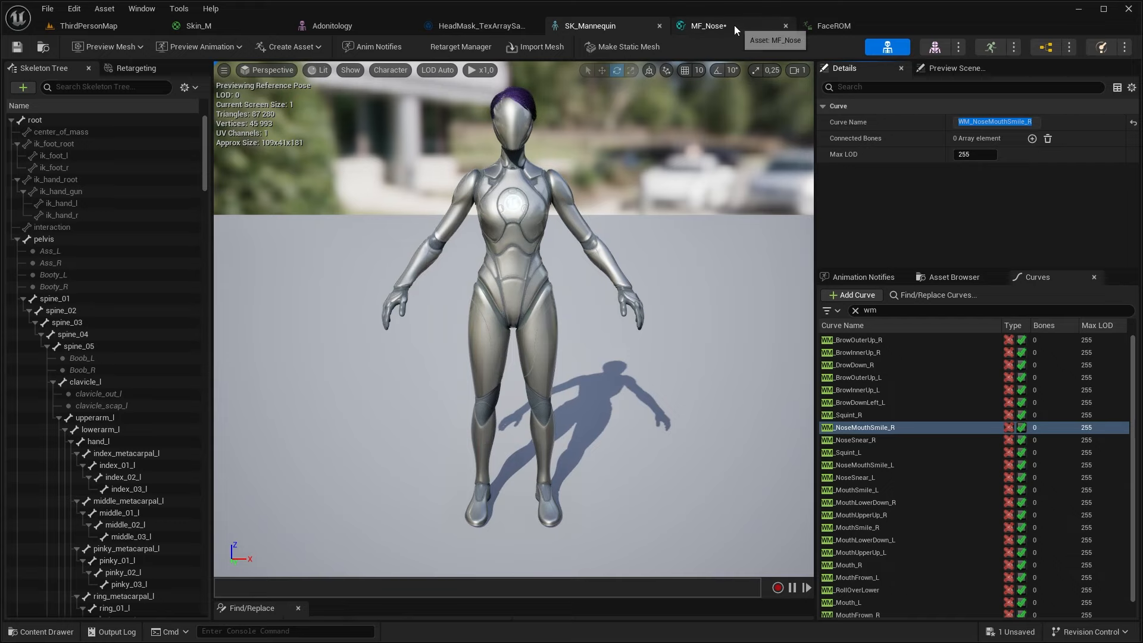
{"action": "left_click", "coordinate": [736, 28]}
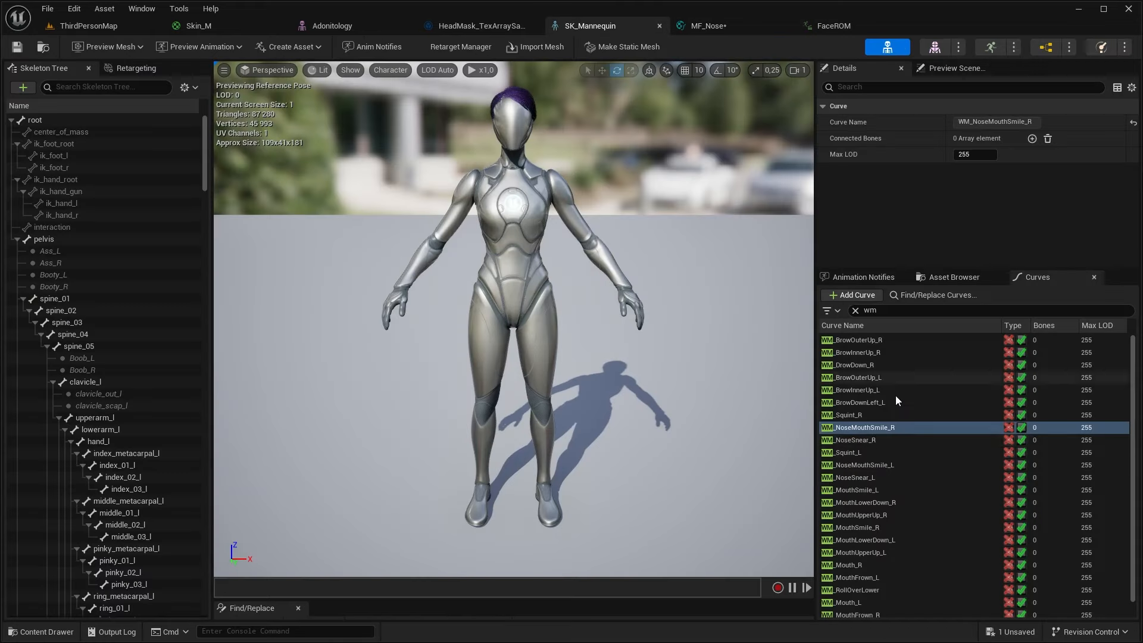
{"action": "left_click", "coordinate": [857, 440]}
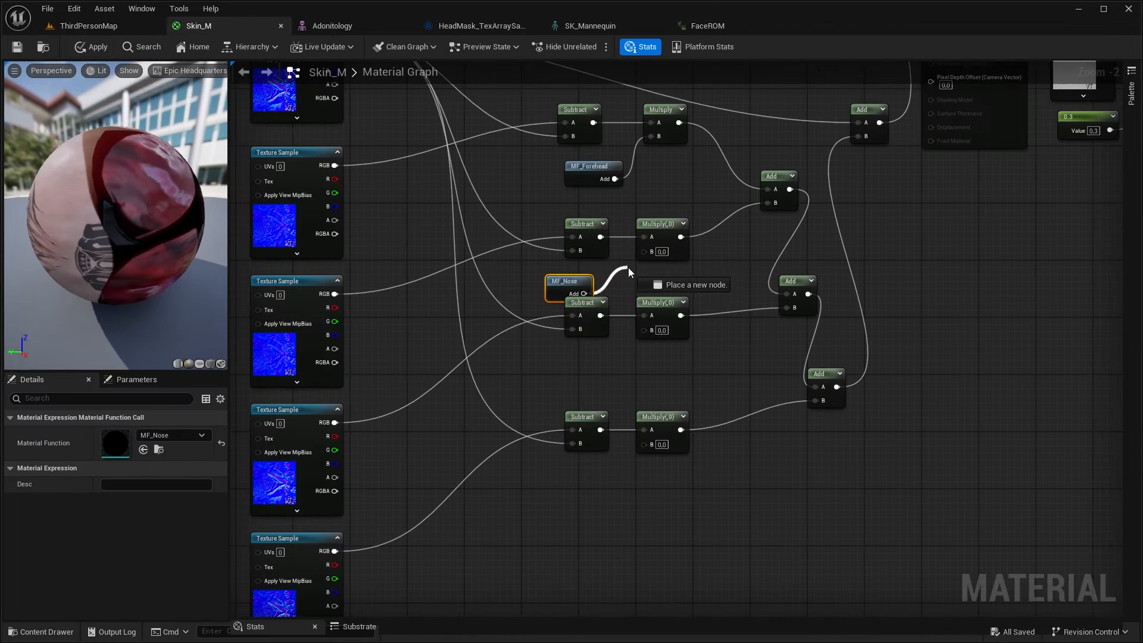
Connect MF_Nose to the B input of Skin_M's second wrinkle Multiply node and preview the result in FaceROM
{"action": "left_click_drag", "start_coordinate": [627, 266], "coordinate": [645, 252]}
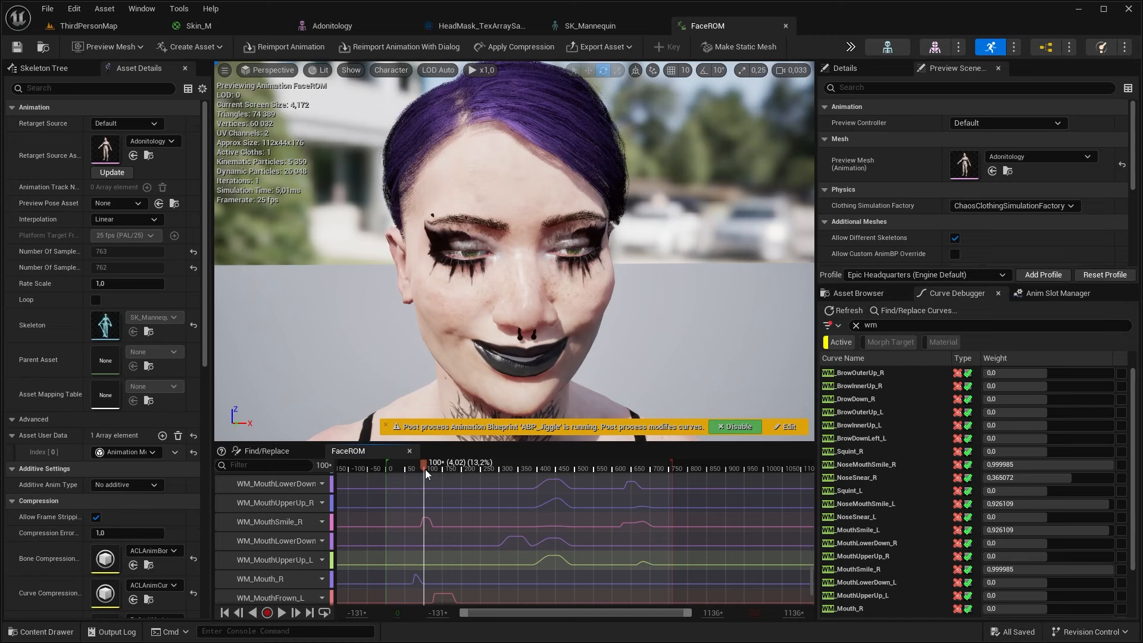
{"action": "left_click_drag", "start_coordinate": [425, 469], "coordinate": [469, 469]}
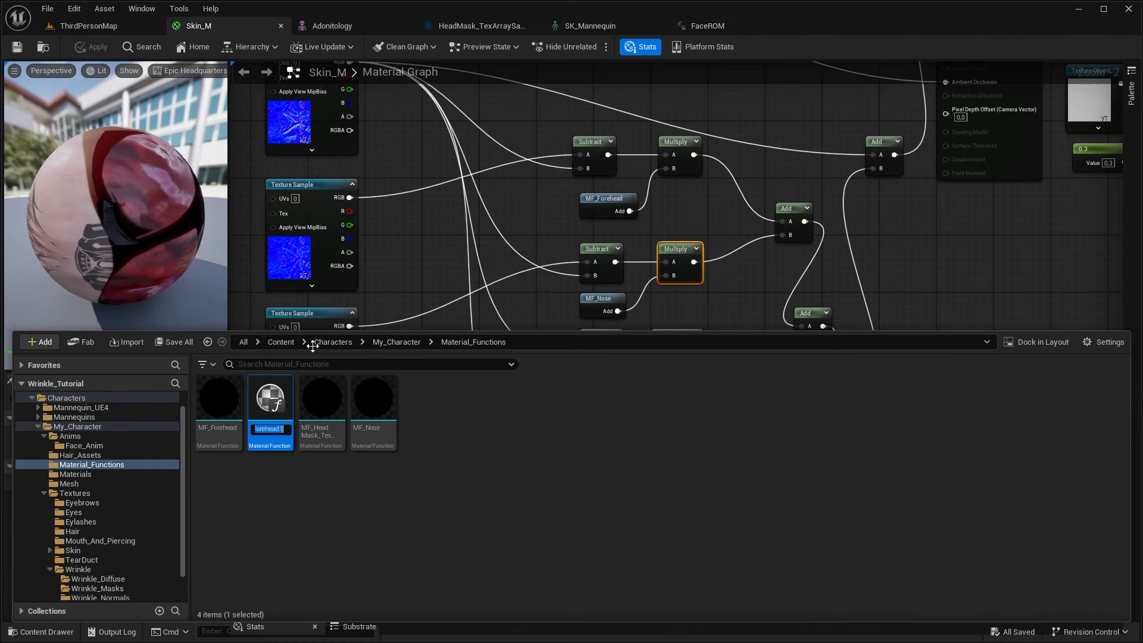
Name the duplicated MF_Forehead function MF_Mouth, open it and check its node graph
{"action": "key", "text": "End"}
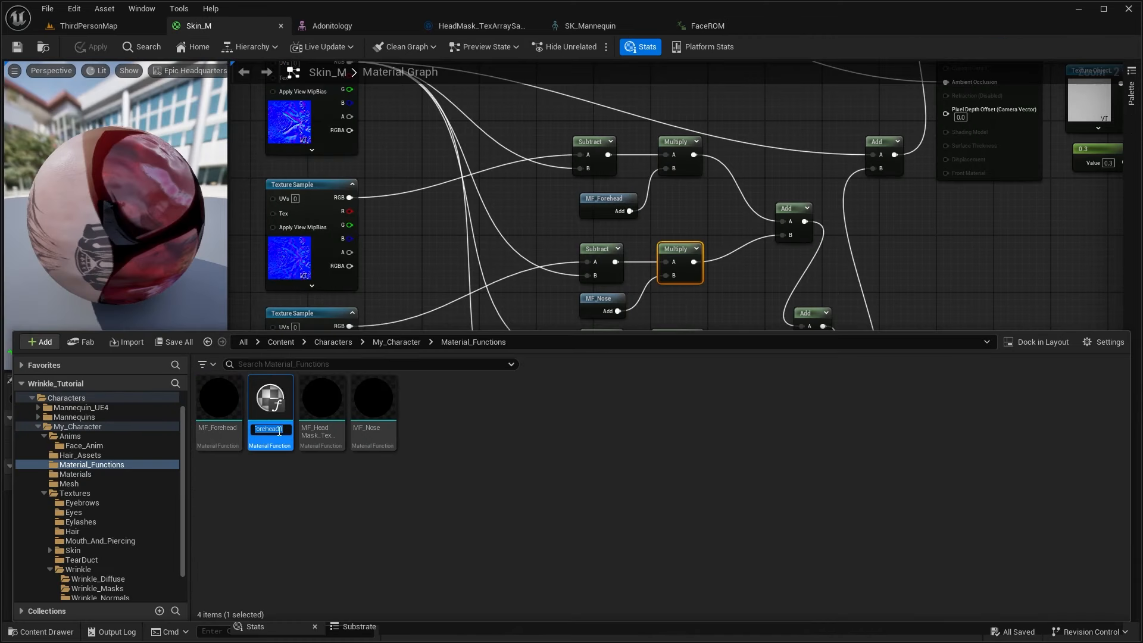
{"action": "key", "text": "ctrl+a"}
{"action": "type", "text": "MF_Mo"}
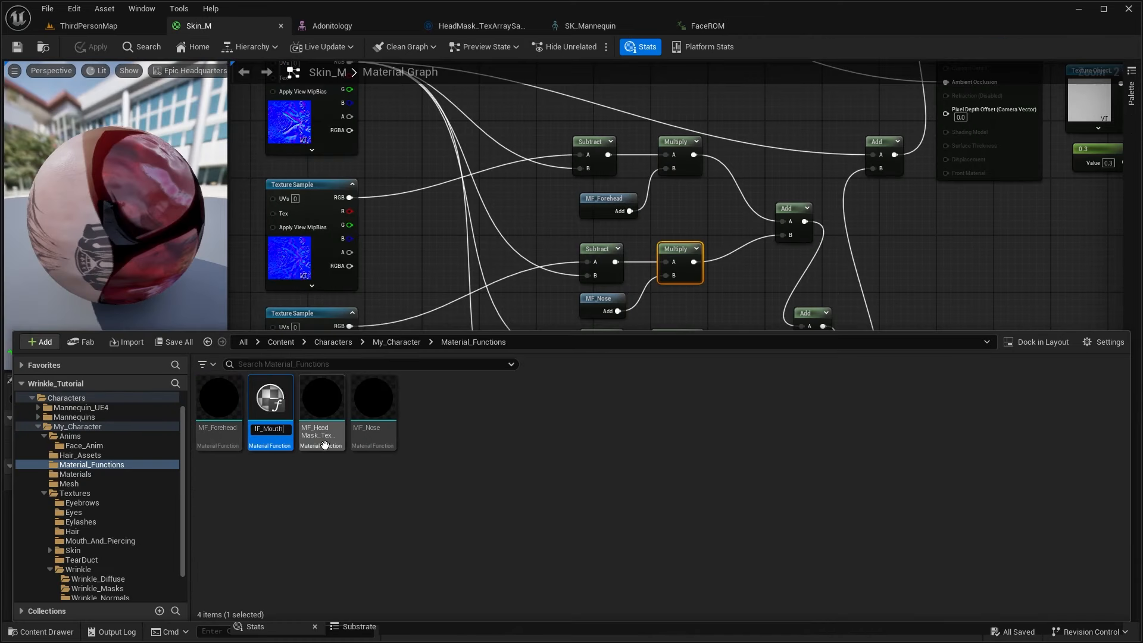
{"action": "type", "text": "uth"}
{"action": "key", "text": "Return"}
{"action": "double_click", "coordinate": [271, 404]}
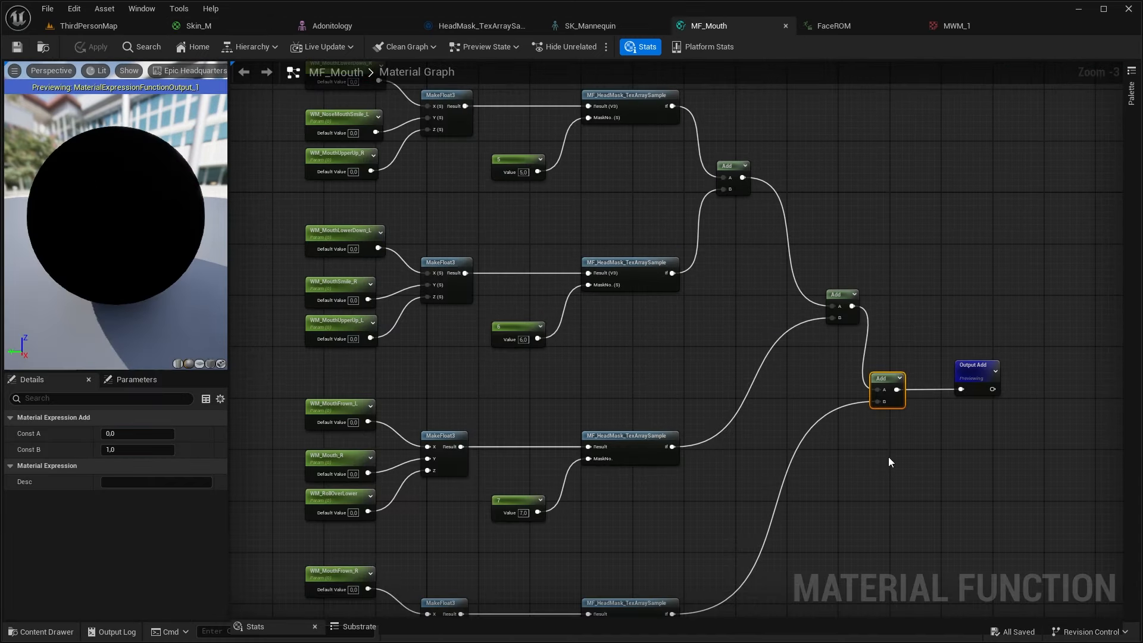
{"action": "right_click_drag", "start_coordinate": [890, 461], "coordinate": [897, 415]}
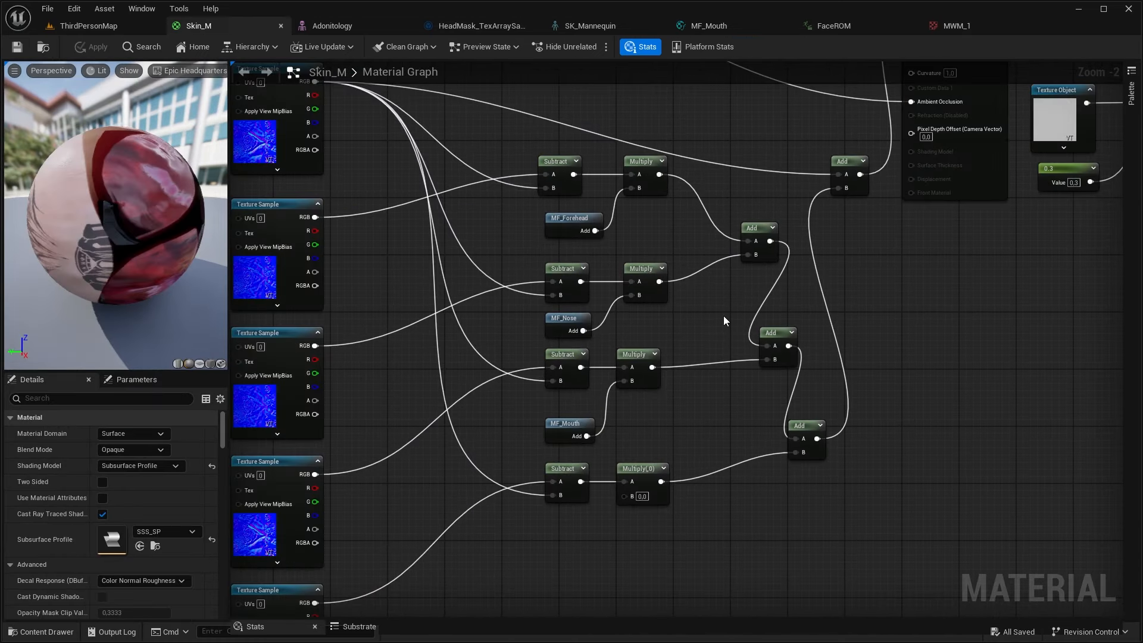
{"action": "right_click_drag", "start_coordinate": [722, 327], "coordinate": [696, 306]}
{"action": "scroll", "coordinate": [681, 317], "scroll_direction": "up", "scroll_amount": 3}
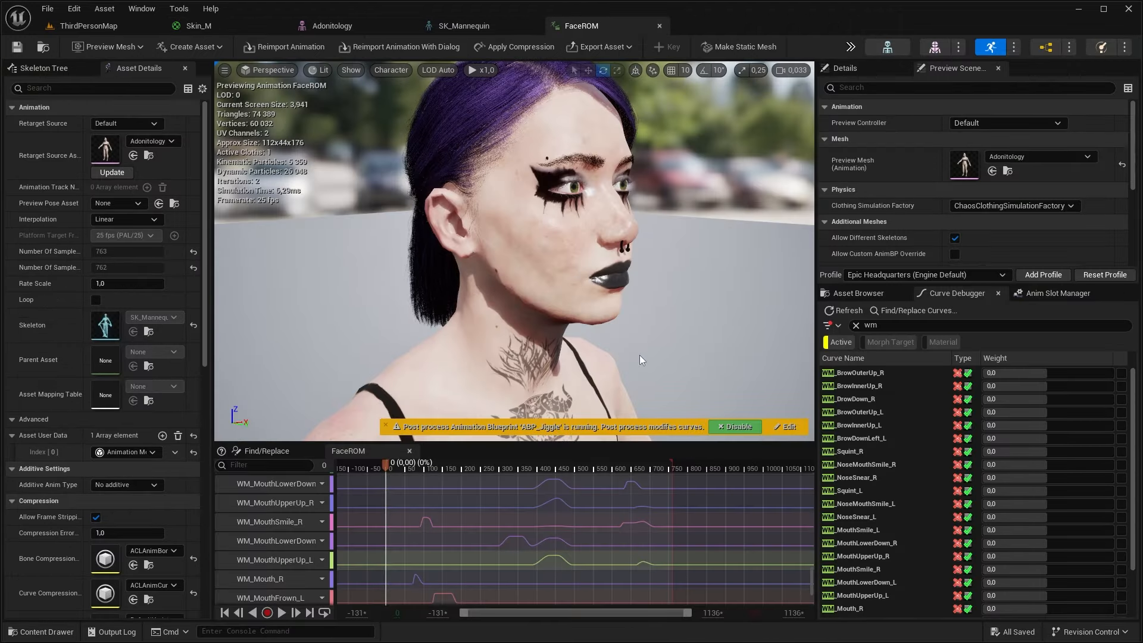
{"action": "left_click_drag", "start_coordinate": [453, 169], "coordinate": [454, 169]}
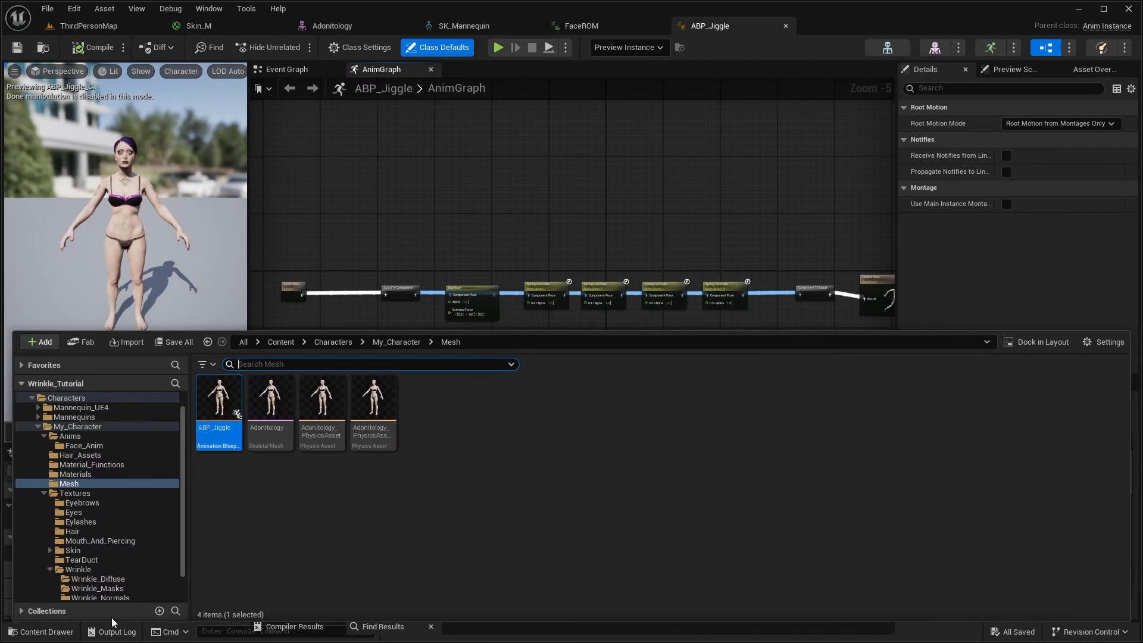
Add a Bone Driven Controller node to the AnimGraph of ABP_Jiggle, near the Component To Local node
{"action": "left_click", "coordinate": [42, 631]}
{"action": "right_click_drag", "start_coordinate": [581, 374], "coordinate": [536, 369]}
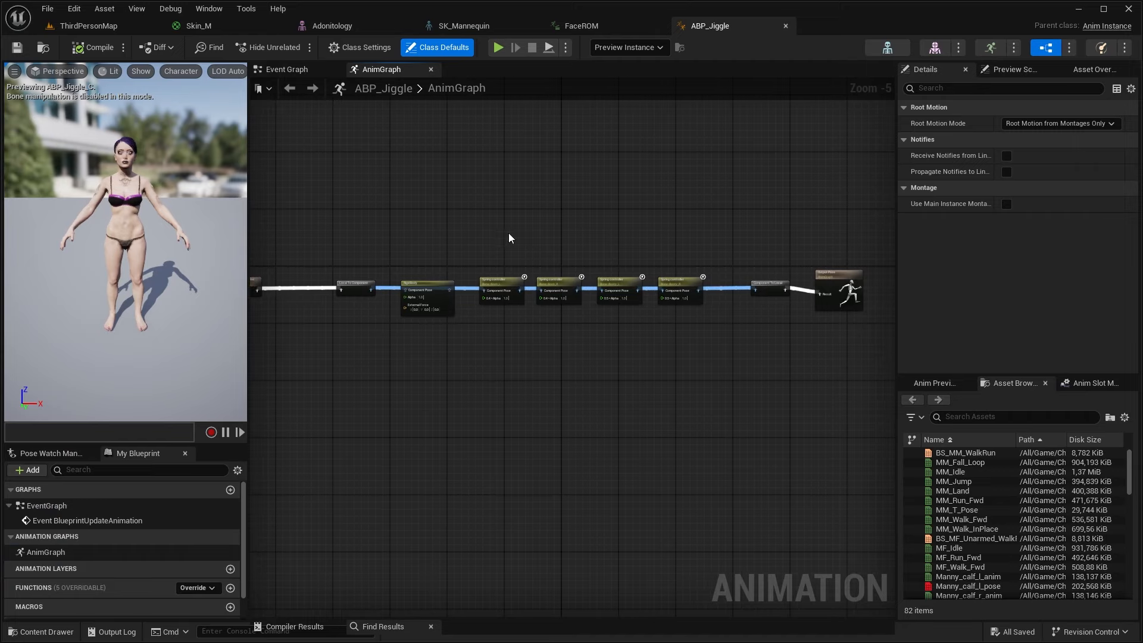
{"action": "right_click_drag", "start_coordinate": [573, 312], "coordinate": [616, 336]}
{"action": "scroll", "coordinate": [541, 313], "scroll_direction": "up", "scroll_amount": 1}
{"action": "scroll", "coordinate": [616, 337], "scroll_direction": "up", "scroll_amount": 1}
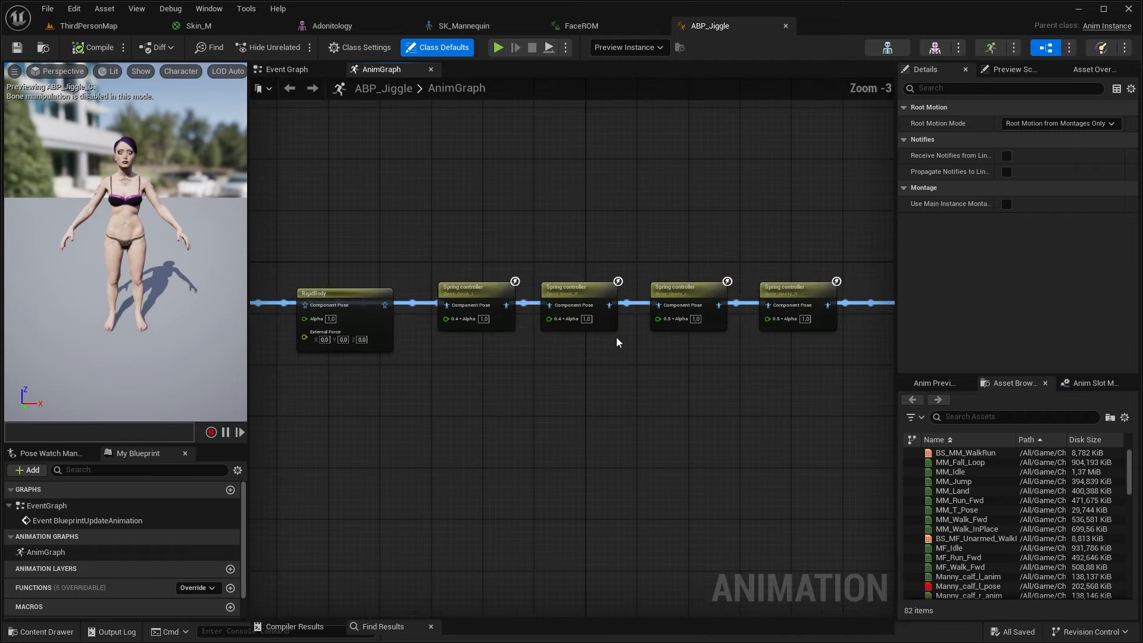
{"action": "right_click_drag", "start_coordinate": [433, 377], "coordinate": [252, 367]}
{"action": "scroll", "coordinate": [645, 359], "scroll_direction": "up", "scroll_amount": 1}
{"action": "scroll", "coordinate": [577, 329], "scroll_direction": "down", "scroll_amount": 2}
{"action": "right_click_drag", "start_coordinate": [611, 331], "coordinate": [563, 382]}
{"action": "scroll", "coordinate": [535, 268], "scroll_direction": "up", "scroll_amount": 3}
{"action": "right_click", "coordinate": [526, 245]}
{"action": "type", "text": "bone dr"}
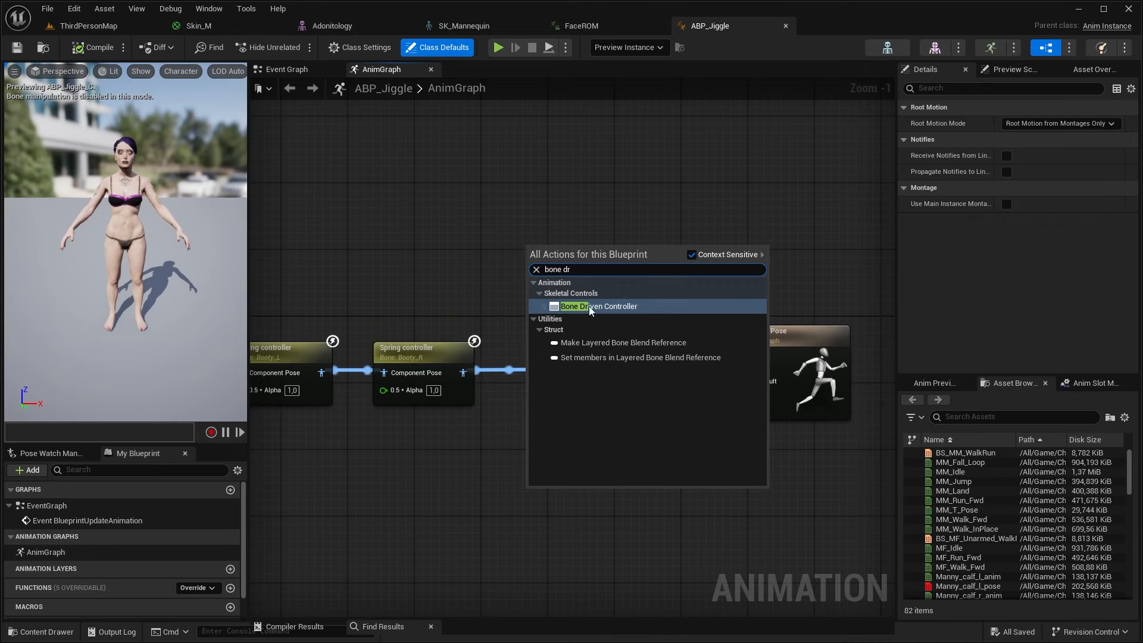
{"action": "key", "text": "Return"}
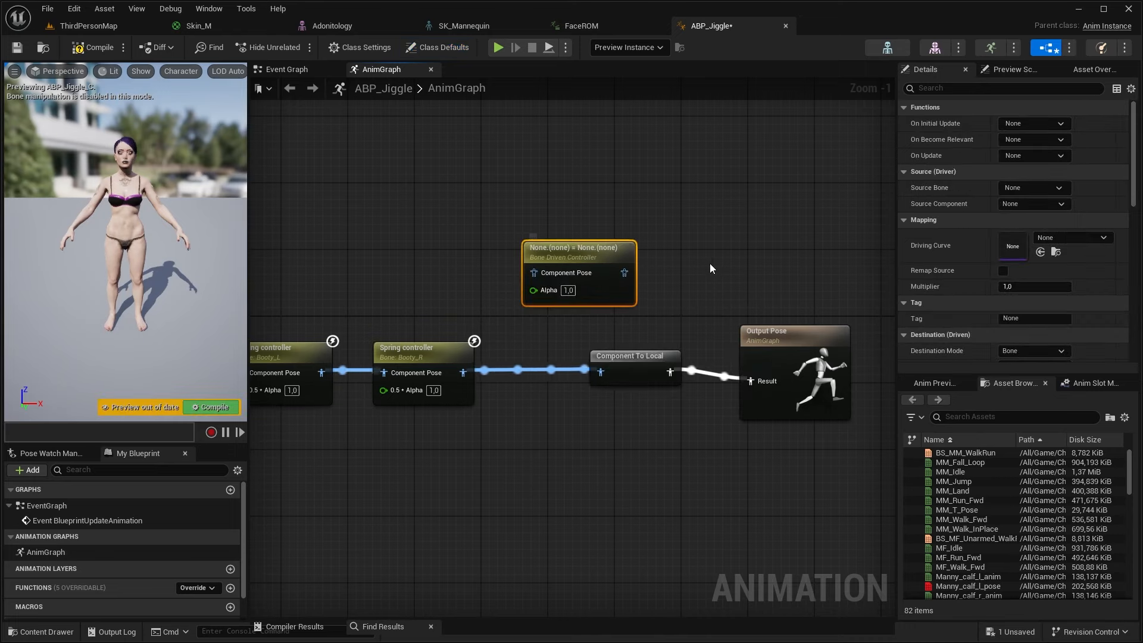
Set the Bone Driven Controller's source bone to head and its source component to Rotation X
{"action": "left_click", "coordinate": [1008, 190]}
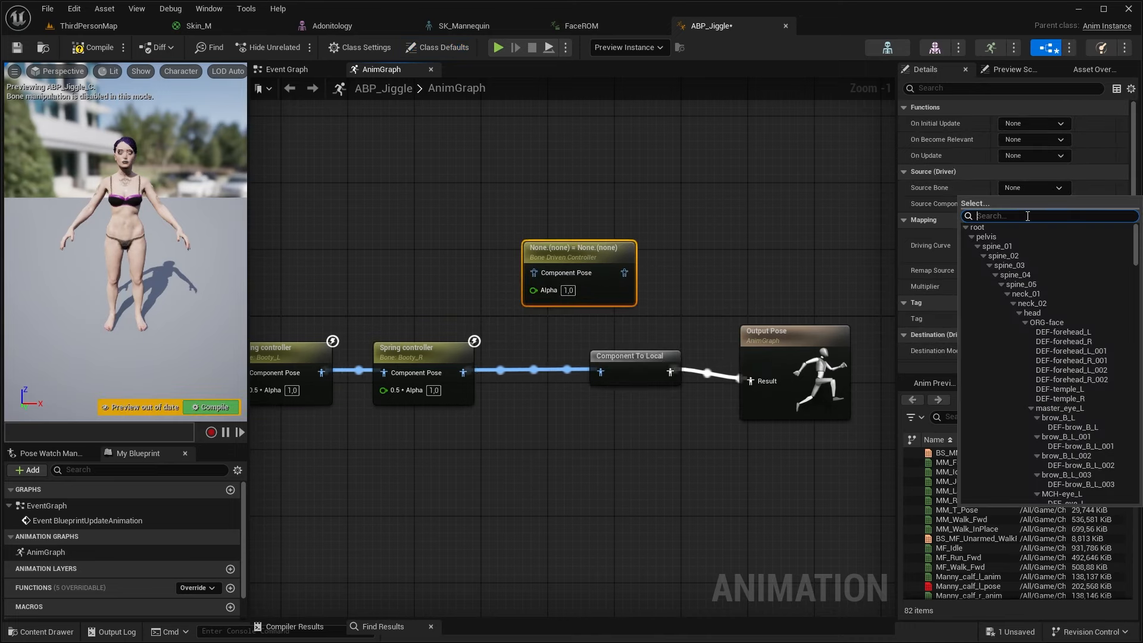
{"action": "type", "text": "hea"}
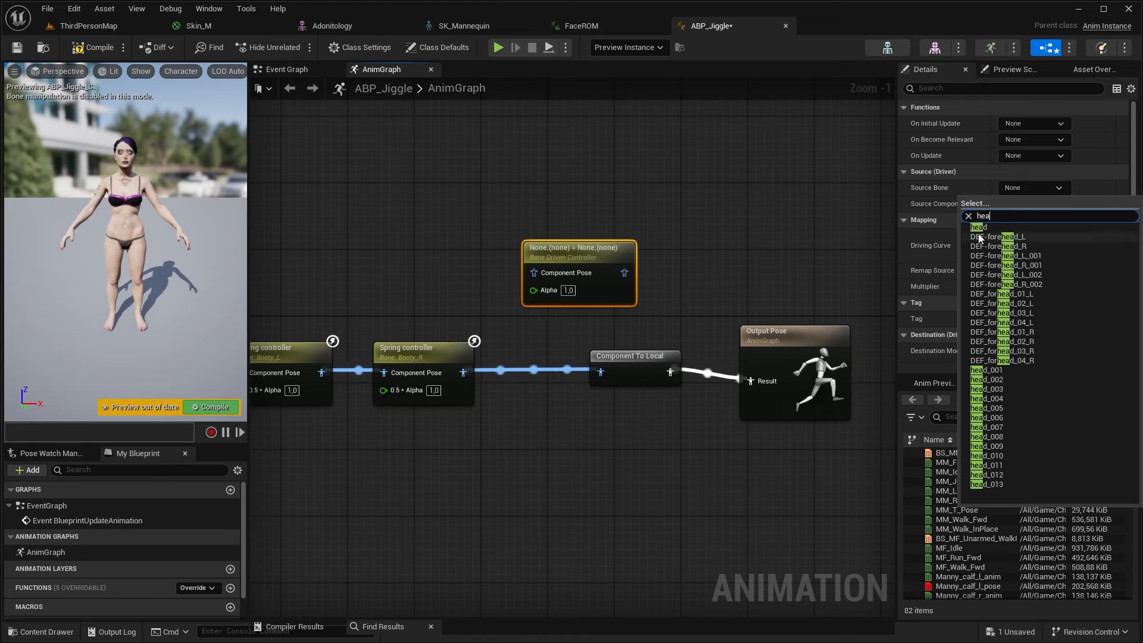
{"action": "left_click", "coordinate": [984, 227]}
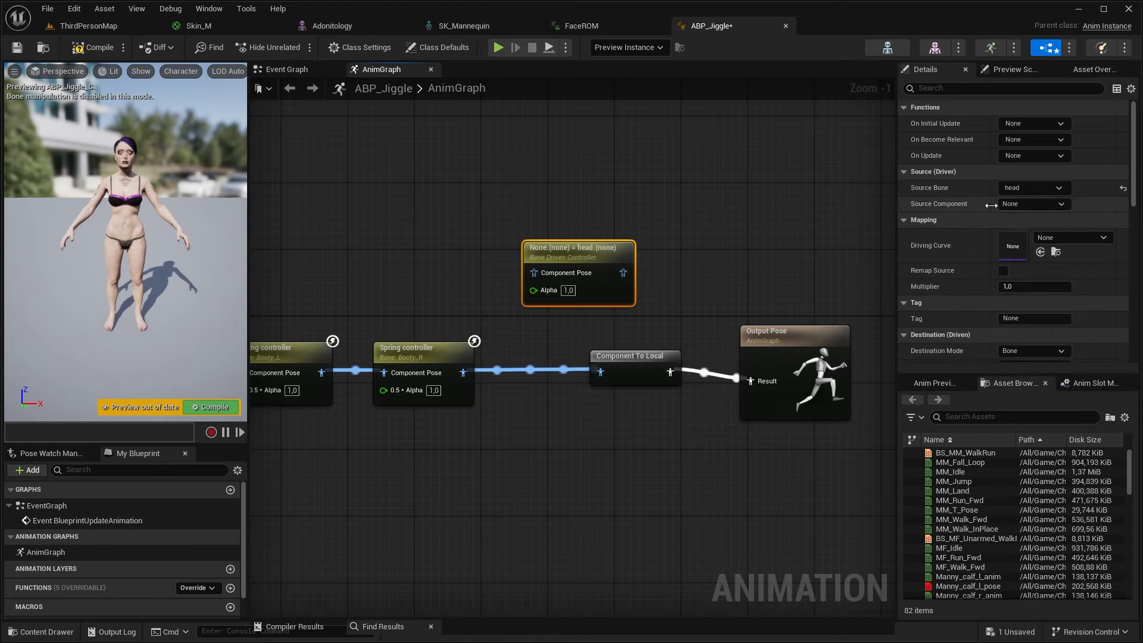
{"action": "left_click", "coordinate": [1028, 206]}
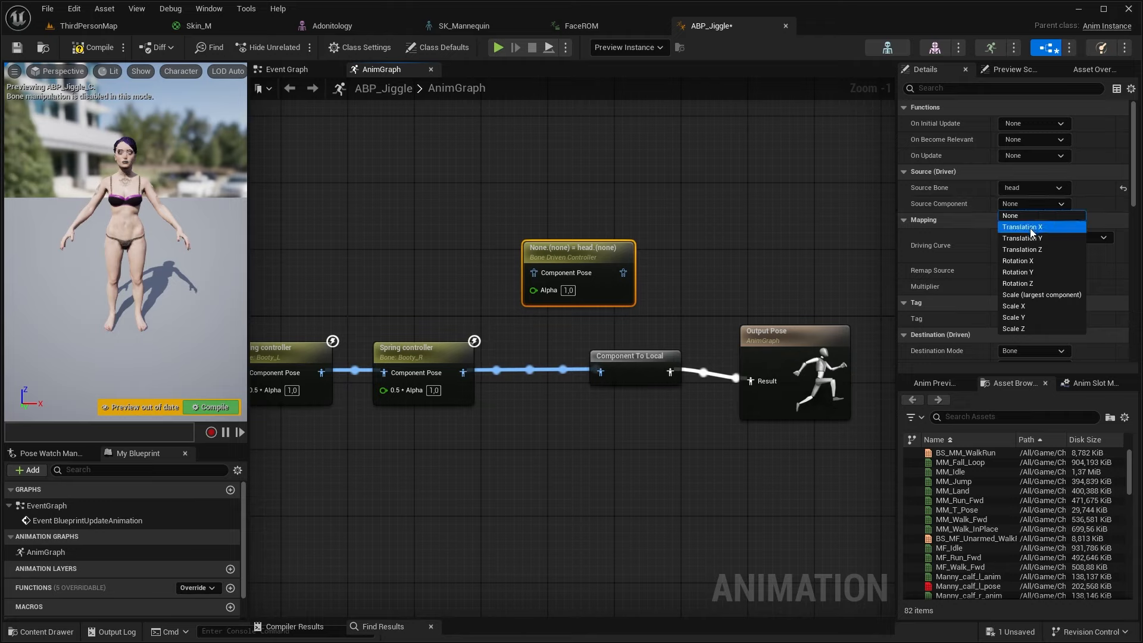
{"action": "left_click", "coordinate": [1044, 262]}
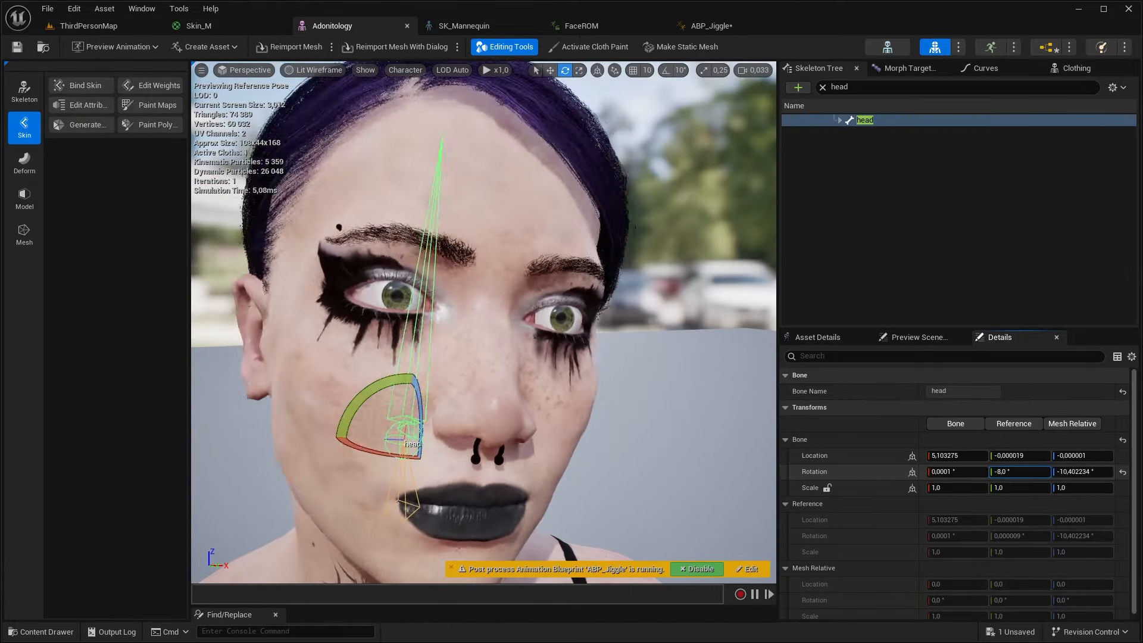
Test in the Adonitology mesh how the head bone turns when its X rotation changes
{"action": "left_click", "coordinate": [952, 471]}
{"action": "type", "text": "36"}
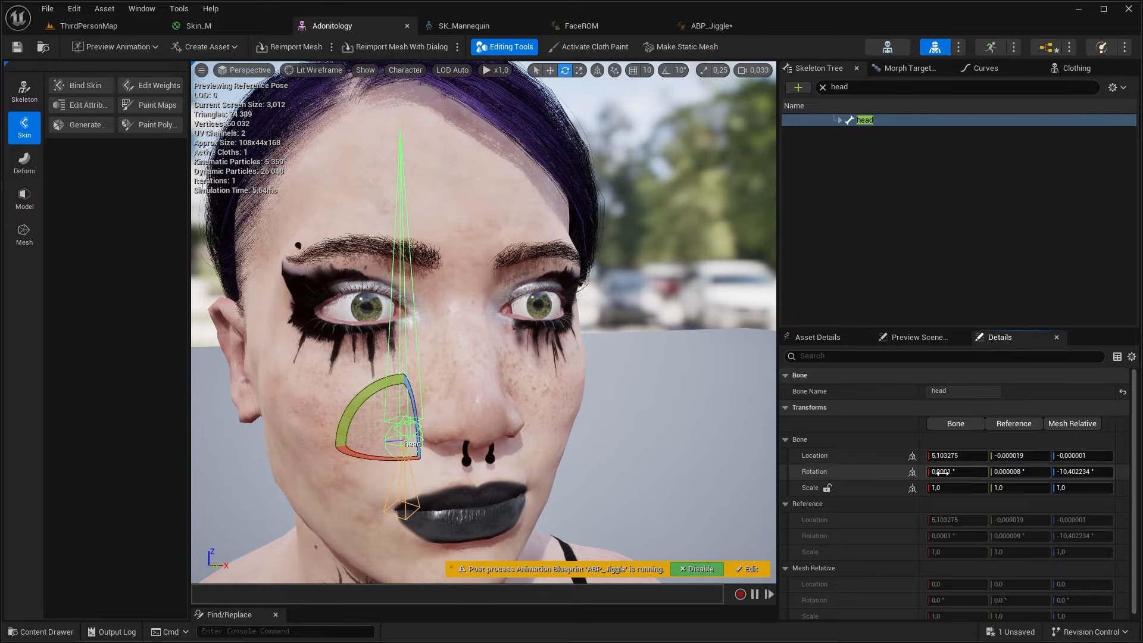
{"action": "key", "text": "Return"}
{"action": "left_click_drag", "start_coordinate": [976, 471], "coordinate": [932, 472]}
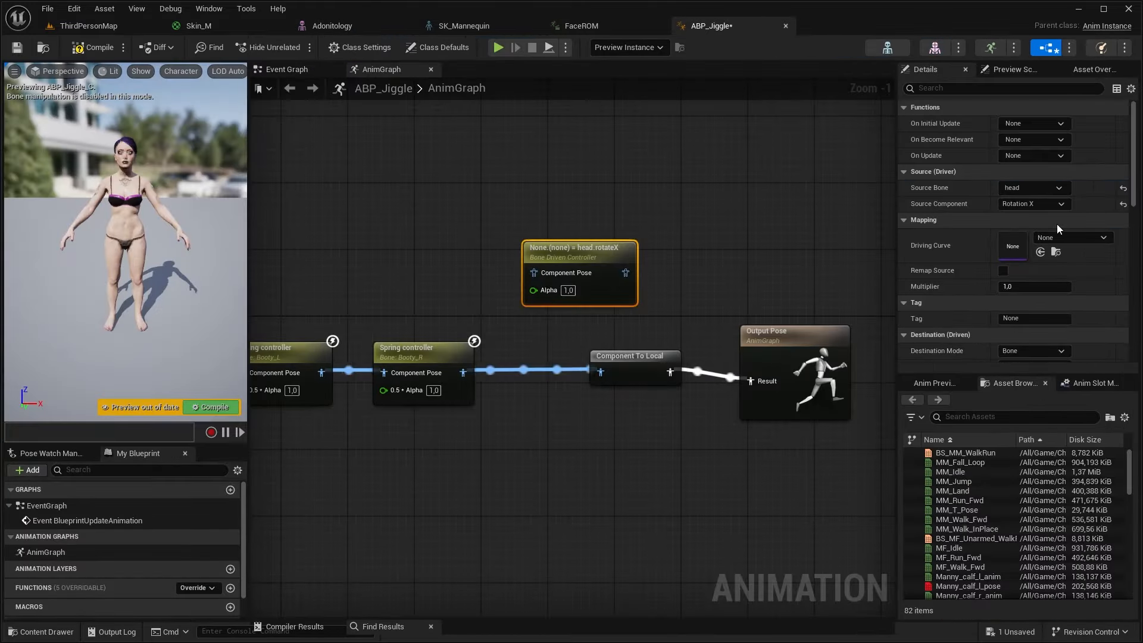
Set the Bone Driven Controller's destination mode to Material Parameter
{"action": "scroll", "coordinate": [1056, 224], "scroll_direction": "down", "scroll_amount": 2}
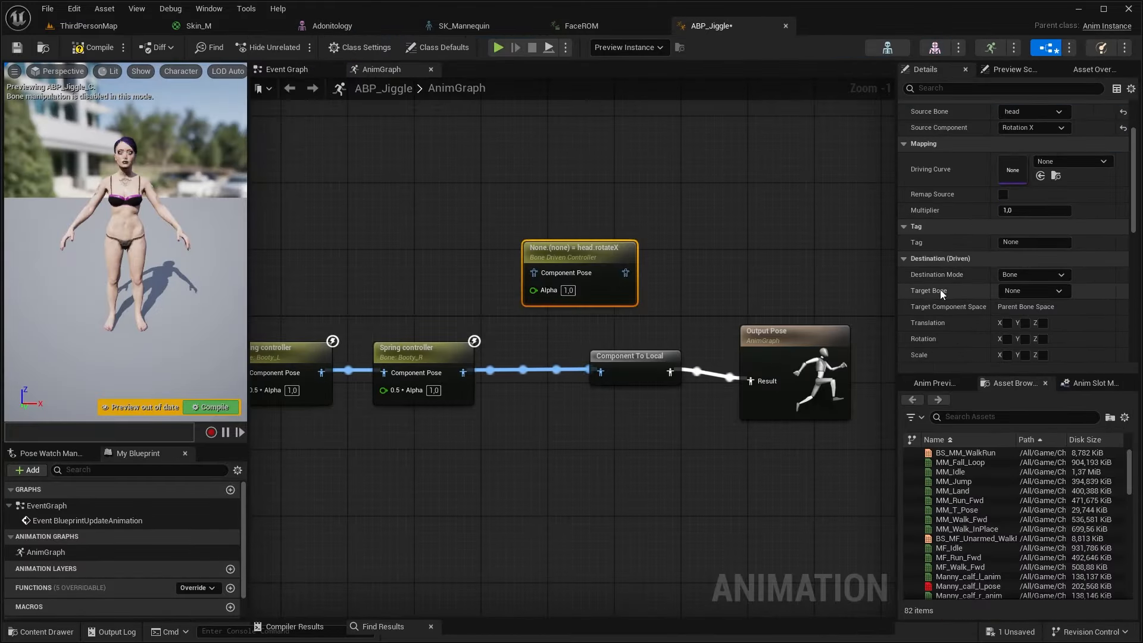
{"action": "left_click", "coordinate": [1028, 275]}
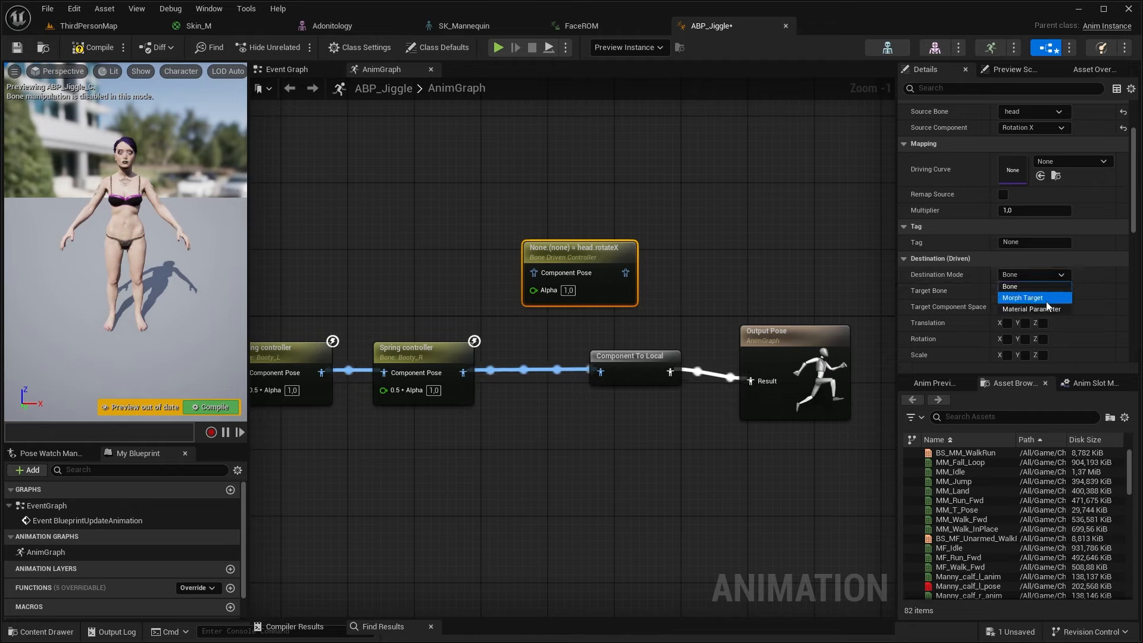
{"action": "left_click", "coordinate": [1038, 309]}
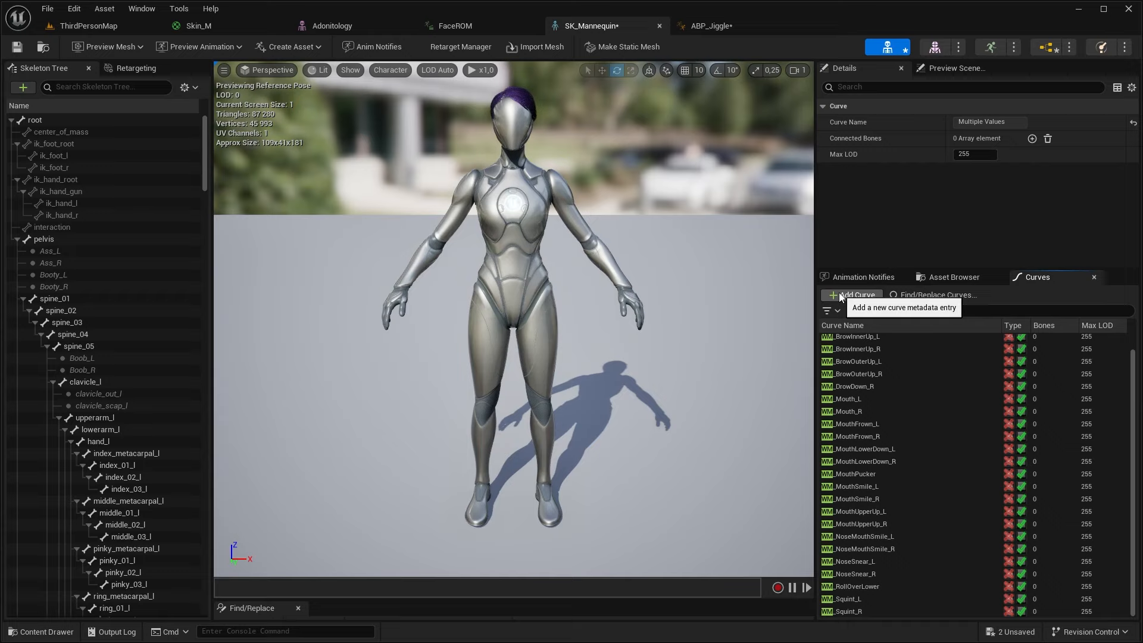
Add three curves named WM_Neck_Right, WM_Neck_Left and WM_Neck_Down to the SK_Mannequin skeleton
{"action": "left_click", "coordinate": [839, 294]}
{"action": "type", "text": "WM_"}
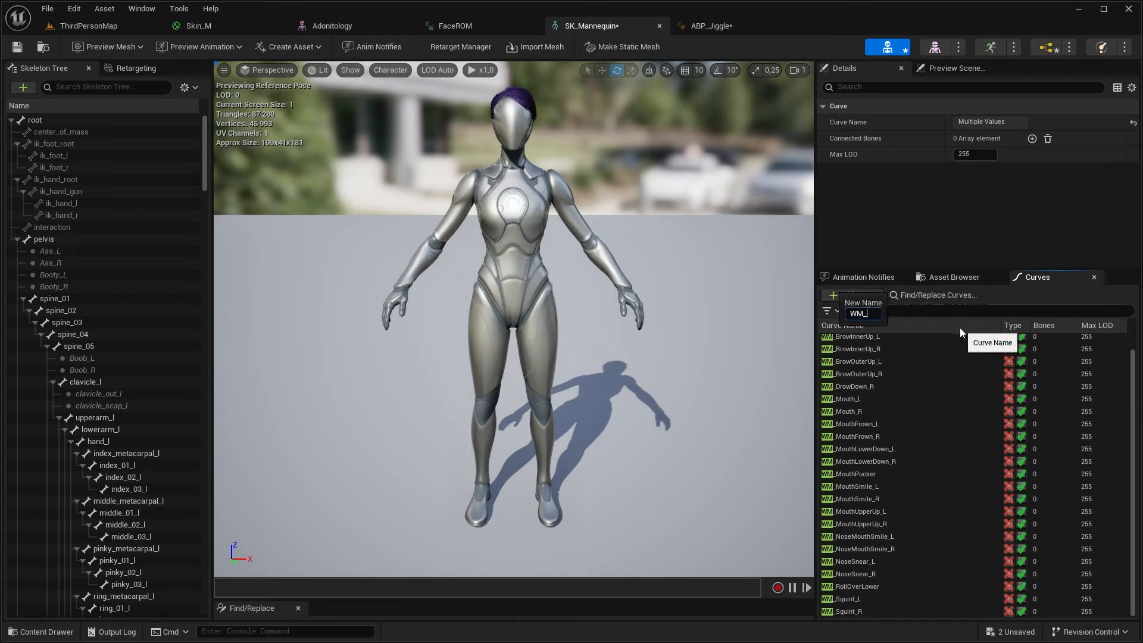
{"action": "type", "text": "Neck_Right"}
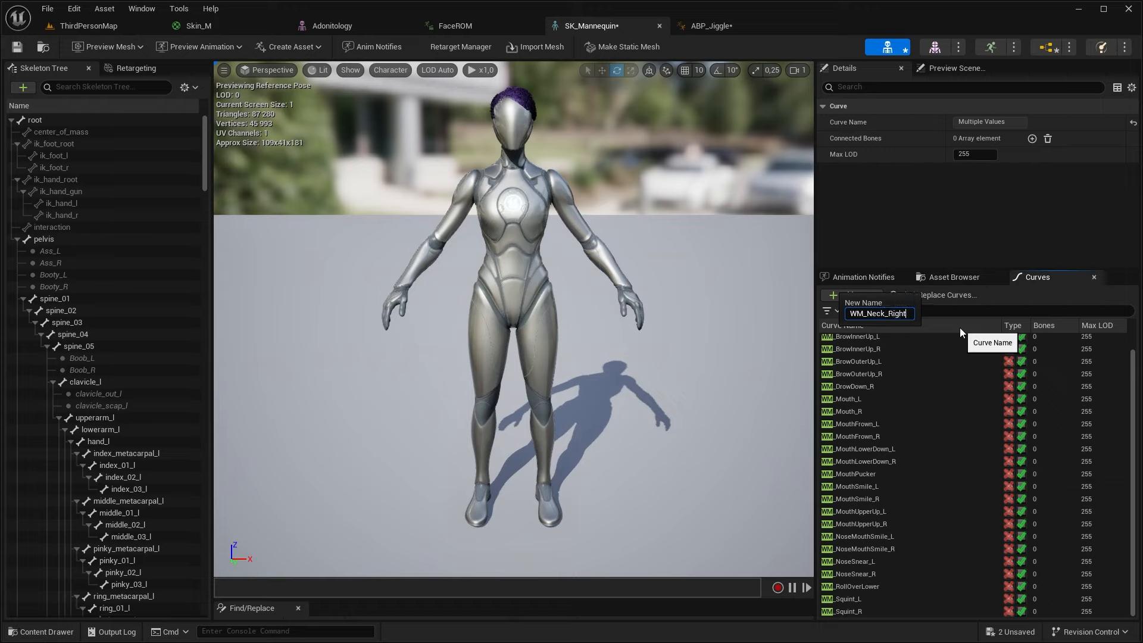
{"action": "key", "text": "Return"}
{"action": "left_click", "coordinate": [859, 295]}
{"action": "type", "text": "WM_Ne"}
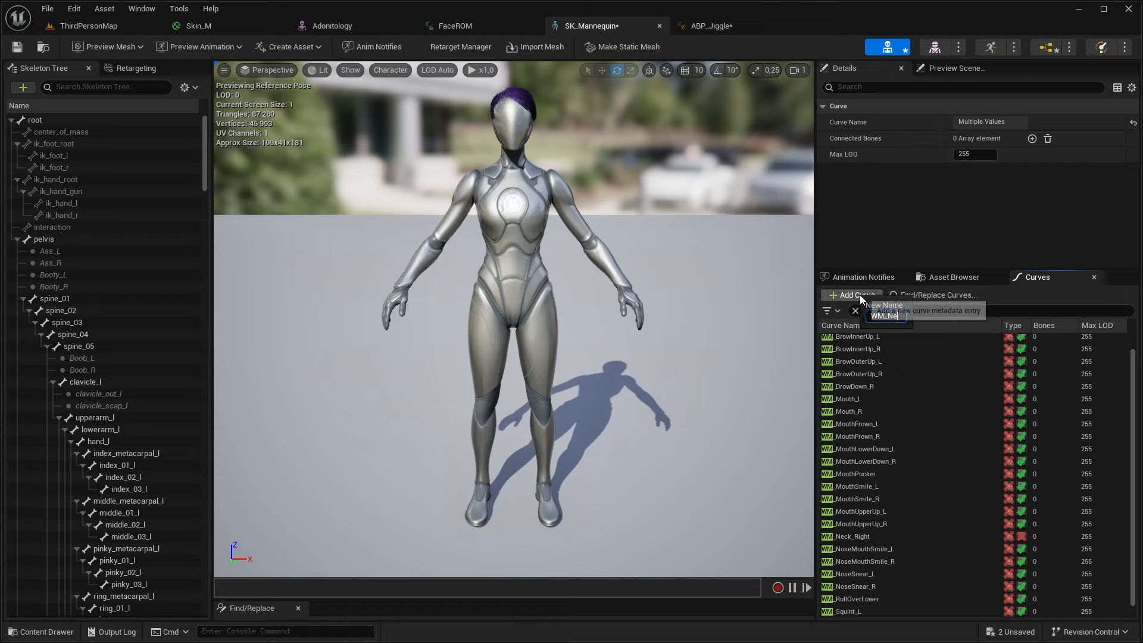
{"action": "key", "text": "Return"}
{"action": "left_click", "coordinate": [860, 294]}
{"action": "type", "text": "WM_Neck"}
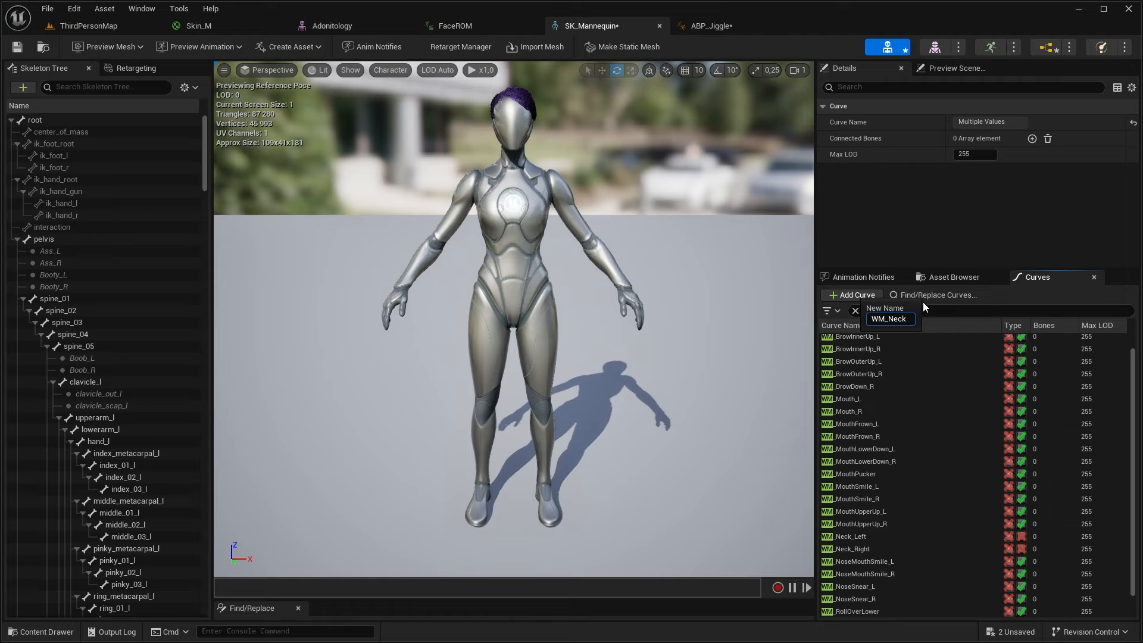
{"action": "type", "text": "_Down"}
{"action": "key", "text": "Return"}
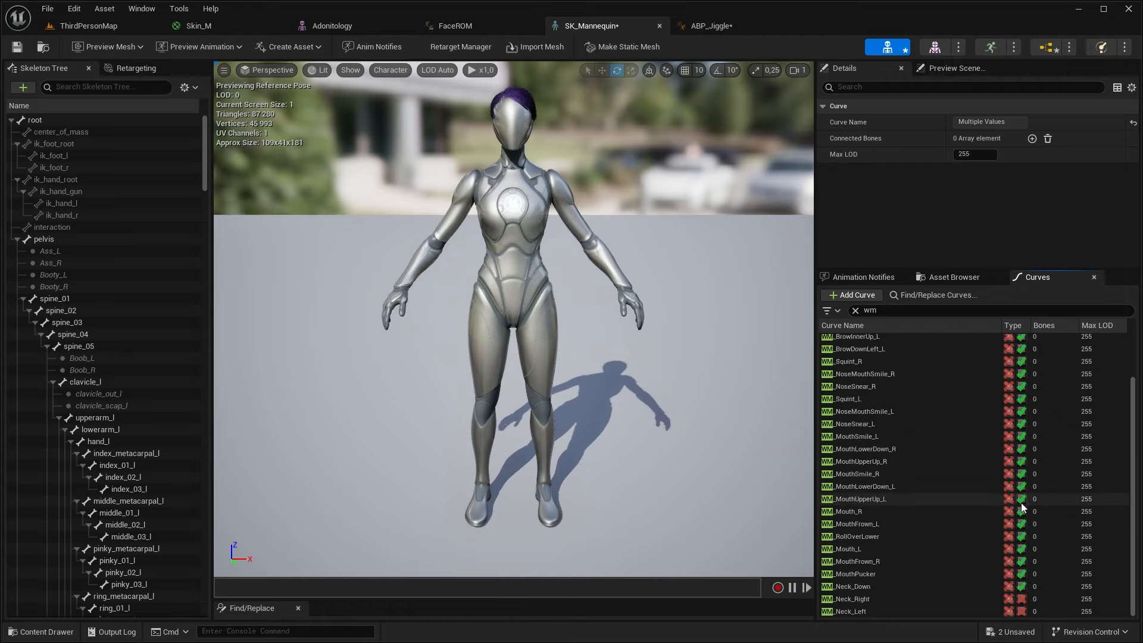
Copy the WM_Neck_Right curve name, save SK_Mannequin, and use the name as the parameter driven by ABP_Jiggle's Bone Driven Controller
{"action": "left_click", "coordinate": [859, 598]}
{"action": "left_click", "coordinate": [1004, 121]}
{"action": "key", "text": "ctrl+c"}
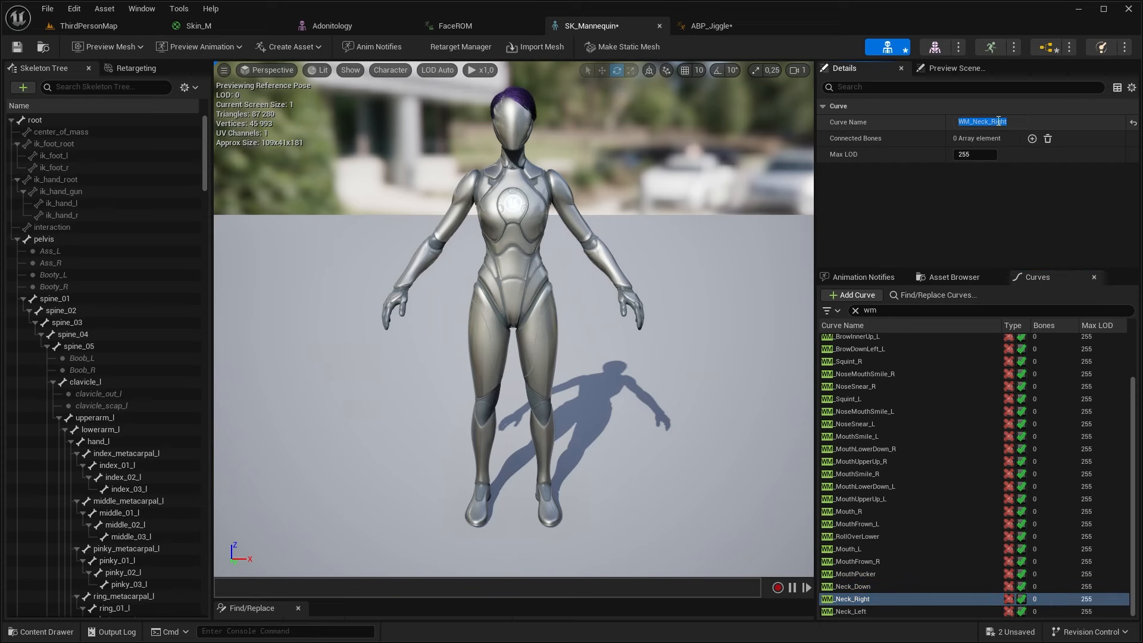
{"action": "left_click", "coordinate": [18, 47]}
{"action": "left_click", "coordinate": [711, 26]}
{"action": "left_click", "coordinate": [1035, 291]}
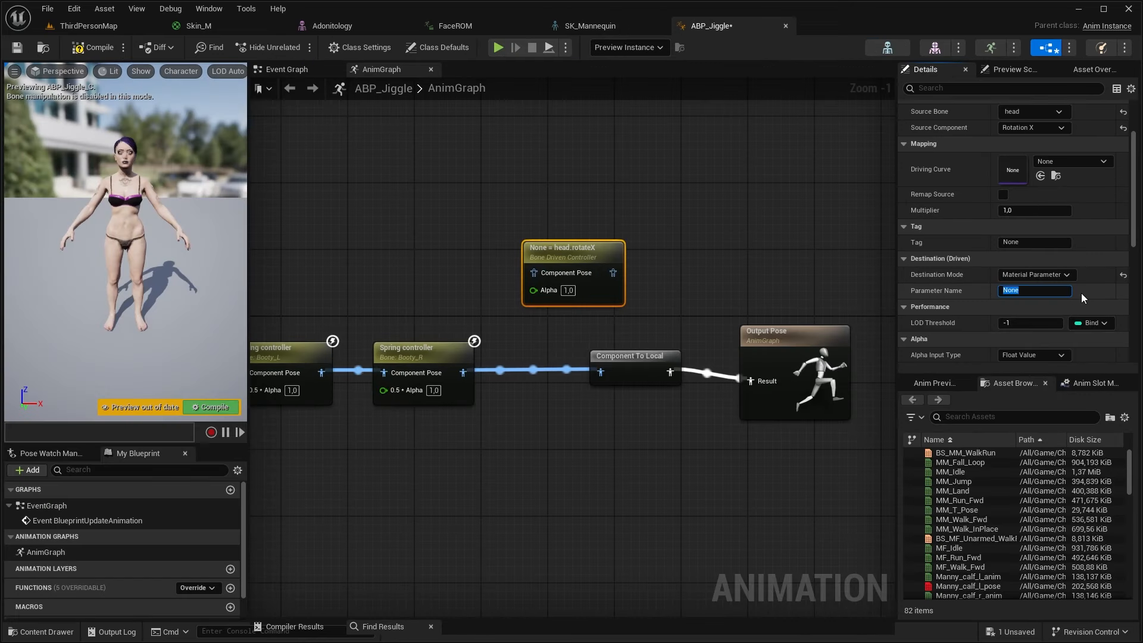
{"action": "key", "text": "ctrl+v"}
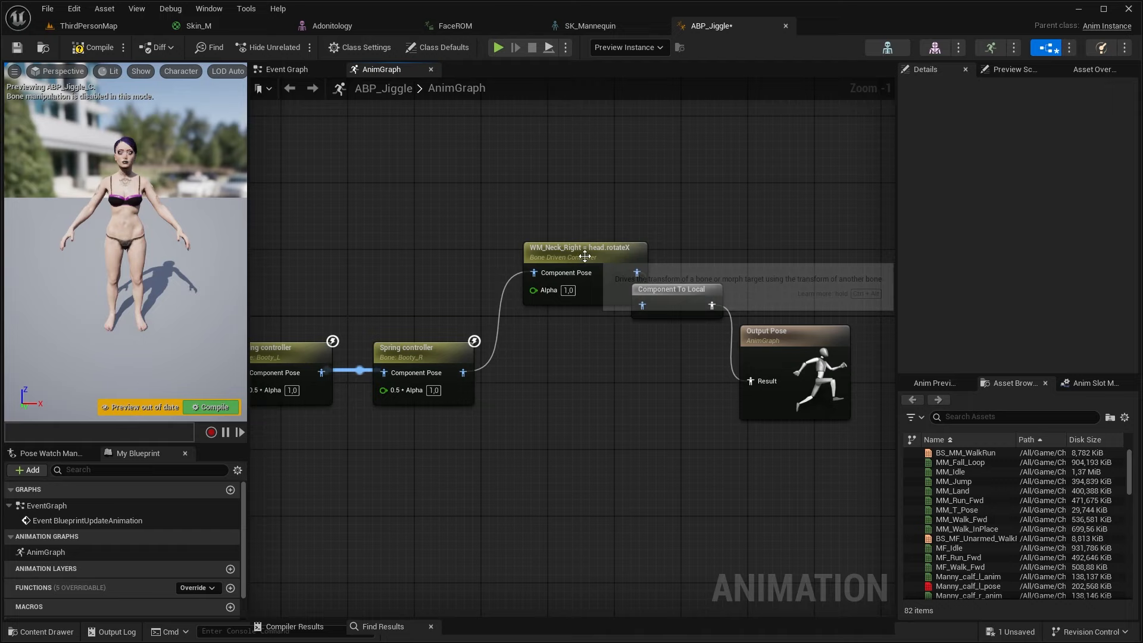
Line up the WM_Neck_Right controller between the last Spring controller and Component To Local, and test the head's X rotation in Adonitology
{"action": "left_click_drag", "start_coordinate": [585, 256], "coordinate": [576, 348]}
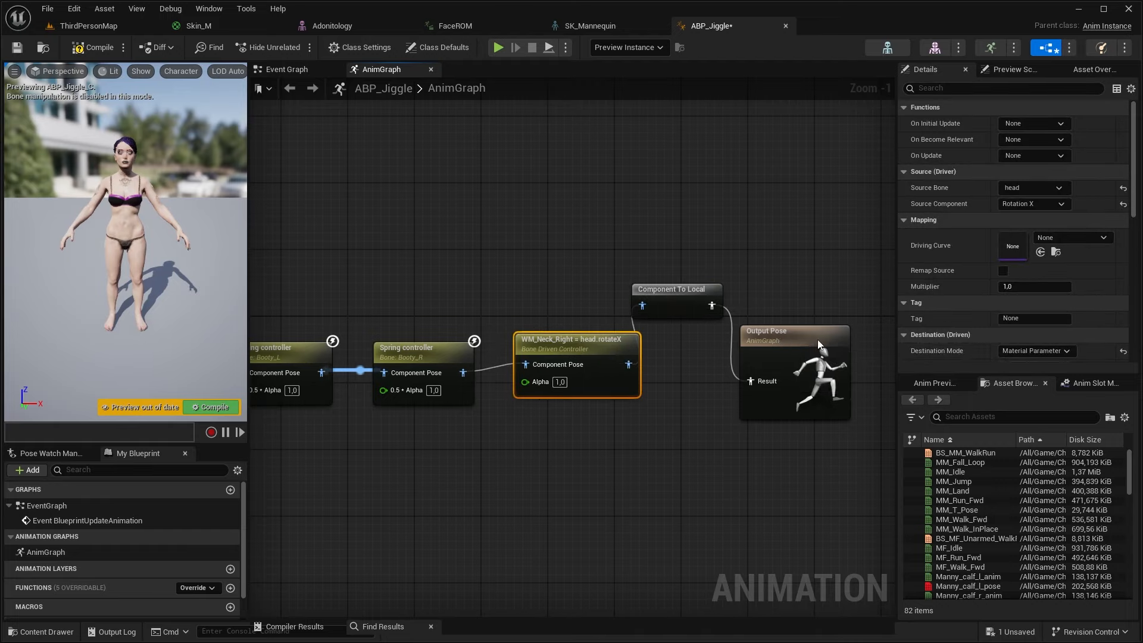
{"action": "left_click_drag", "start_coordinate": [816, 339], "coordinate": [863, 331]}
{"action": "left_click_drag", "start_coordinate": [691, 301], "coordinate": [693, 355]}
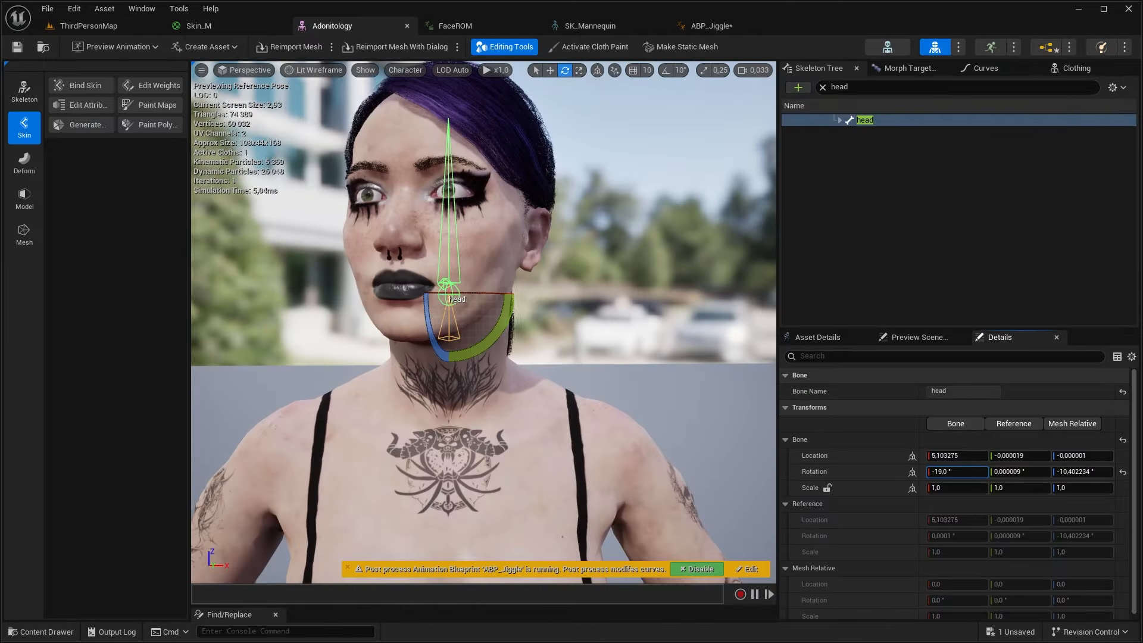
{"action": "mouse_move", "coordinate": [957, 471]}
{"action": "left_mouse_down"}
{"action": "mouse_move", "coordinate": [945, 471]}
{"action": "mouse_move", "coordinate": [982, 471]}
{"action": "mouse_move", "coordinate": [970, 471]}
{"action": "left_mouse_up"}
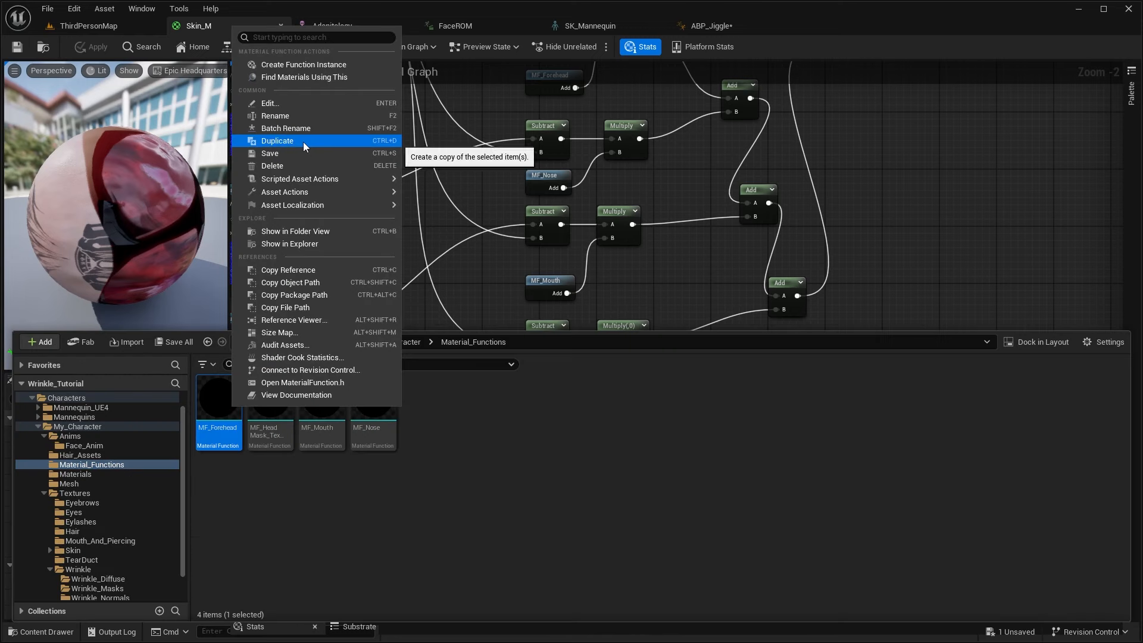
Duplicate MF_Forehead as MF_Neck, delete its second mask branch and Add node, and connect the remaining mask sample to the output
{"action": "left_click", "coordinate": [303, 144]}
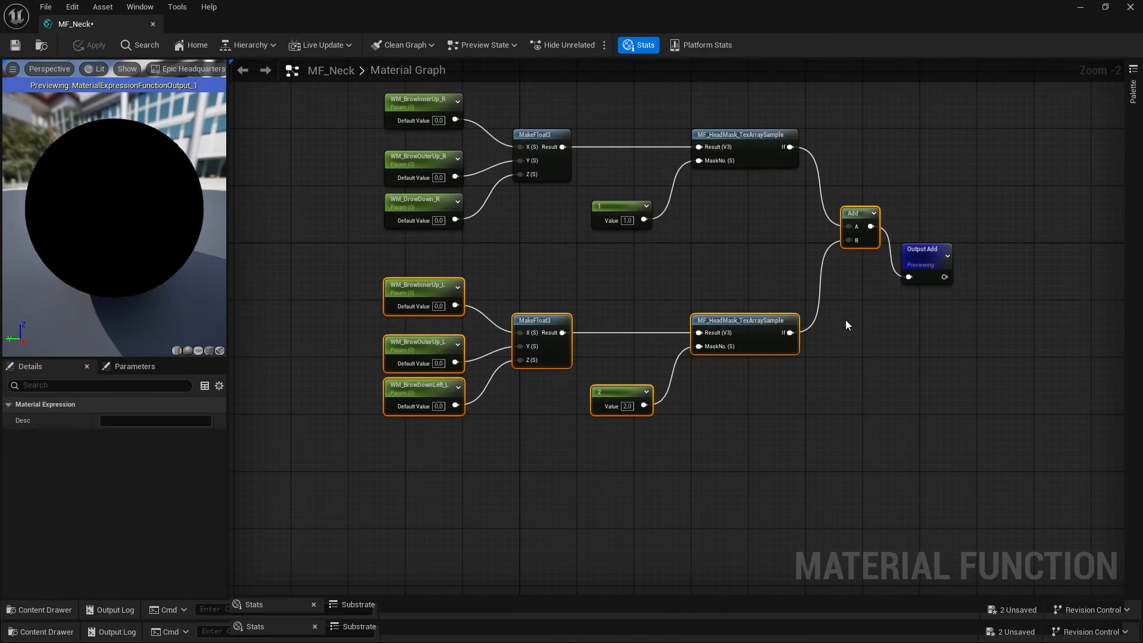
{"action": "key", "text": "Delete"}
{"action": "left_click_drag", "start_coordinate": [790, 147], "coordinate": [909, 277]}
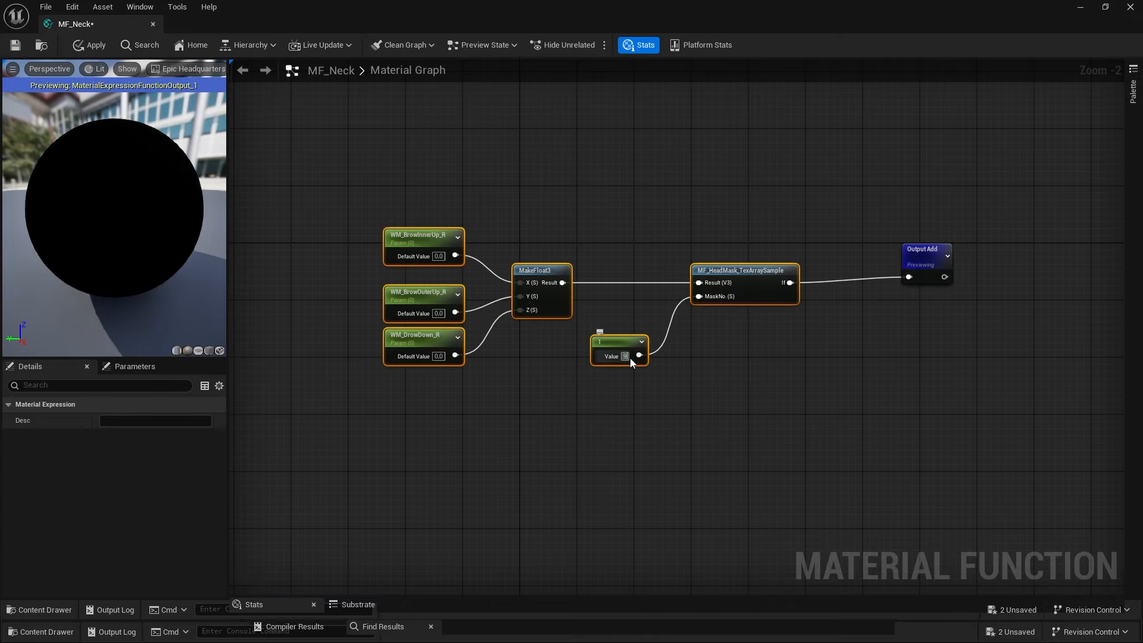
Set MF_Neck's MaskNo constant to 9 and rename its first two parameters WM_Neck_Right and WM_Neck_Left from the SK_Mannequin curves
{"action": "key", "text": "Return"}
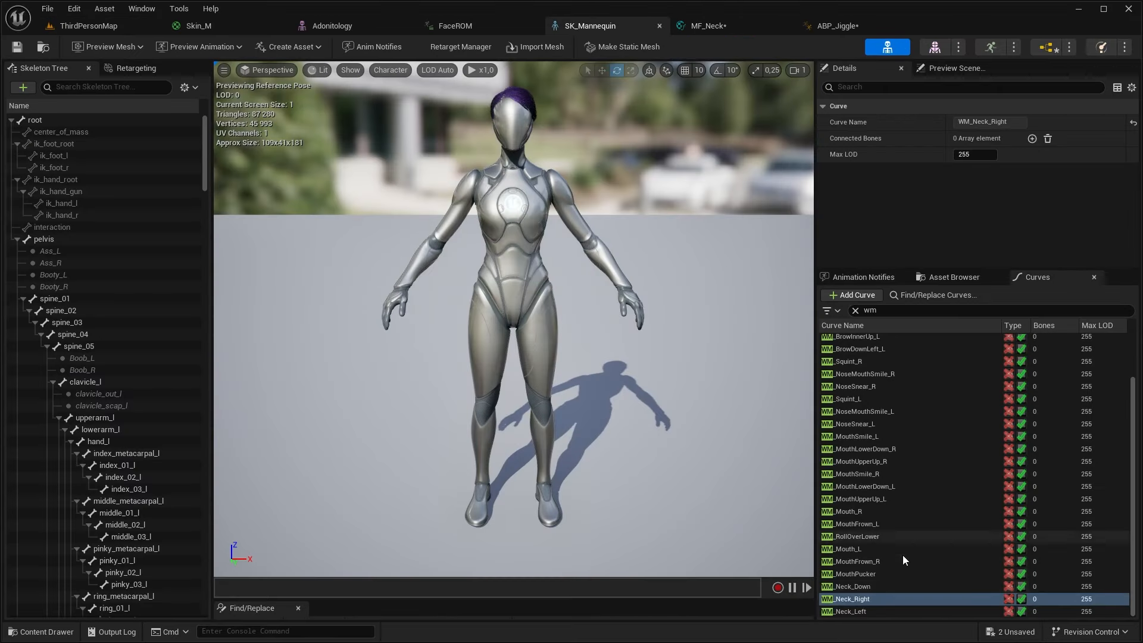
{"action": "left_click", "coordinate": [707, 26]}
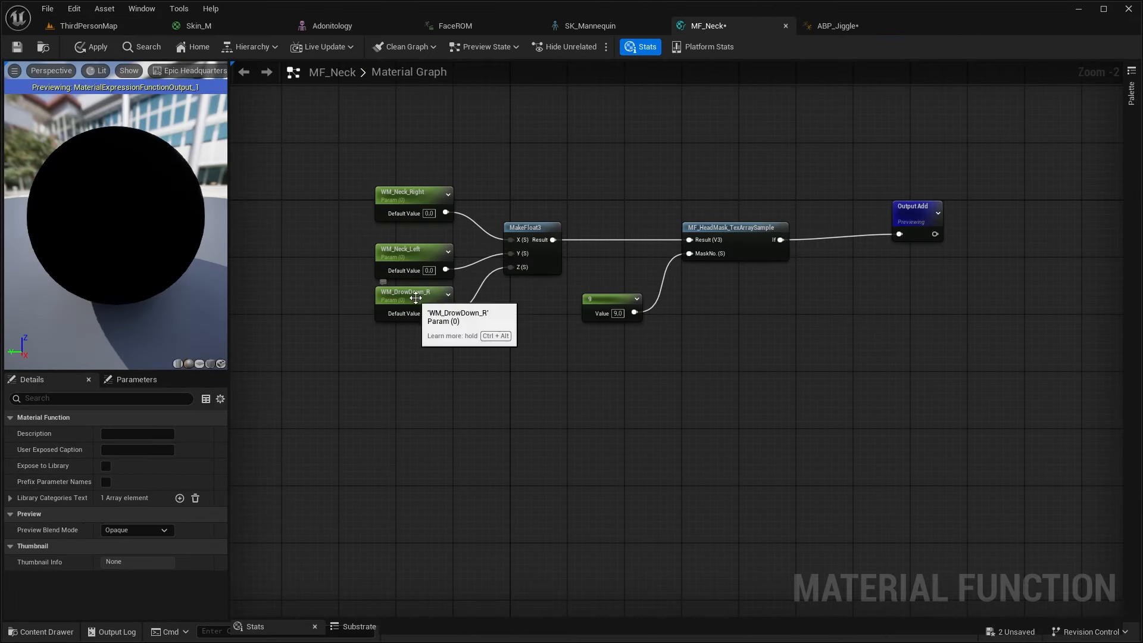
{"action": "left_click", "coordinate": [589, 26]}
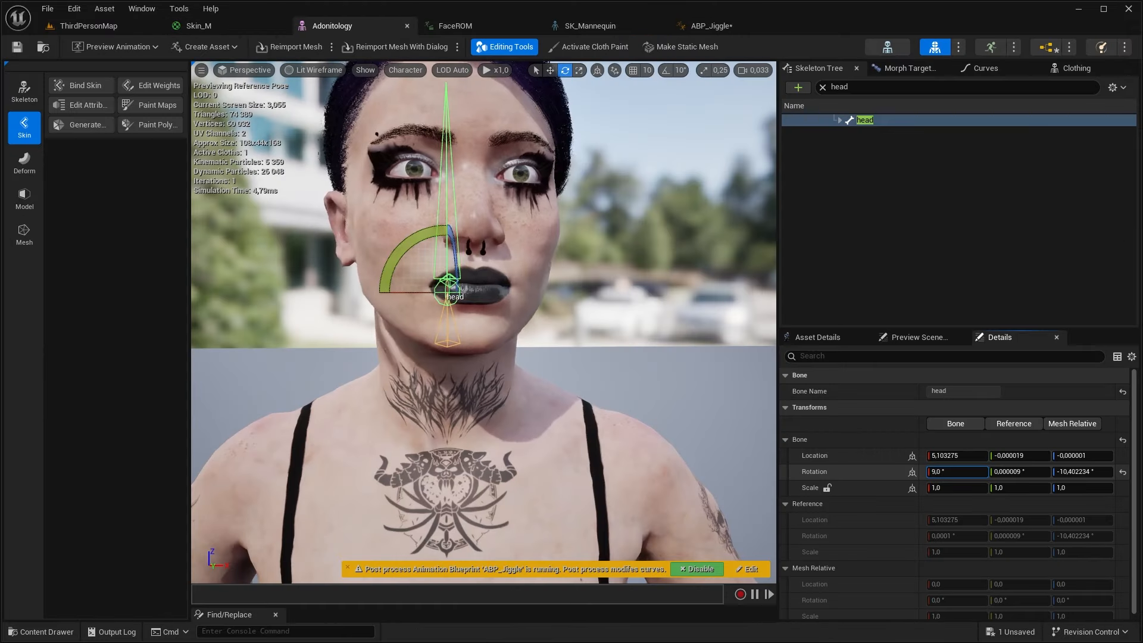
Test the head bone's X rotation in Adonitology and create a folder named Curves in My_Character
{"action": "mouse_move", "coordinate": [957, 472]}
{"action": "left_mouse_down"}
{"action": "mouse_move", "coordinate": [933, 471]}
{"action": "mouse_move", "coordinate": [950, 472]}
{"action": "left_mouse_up"}
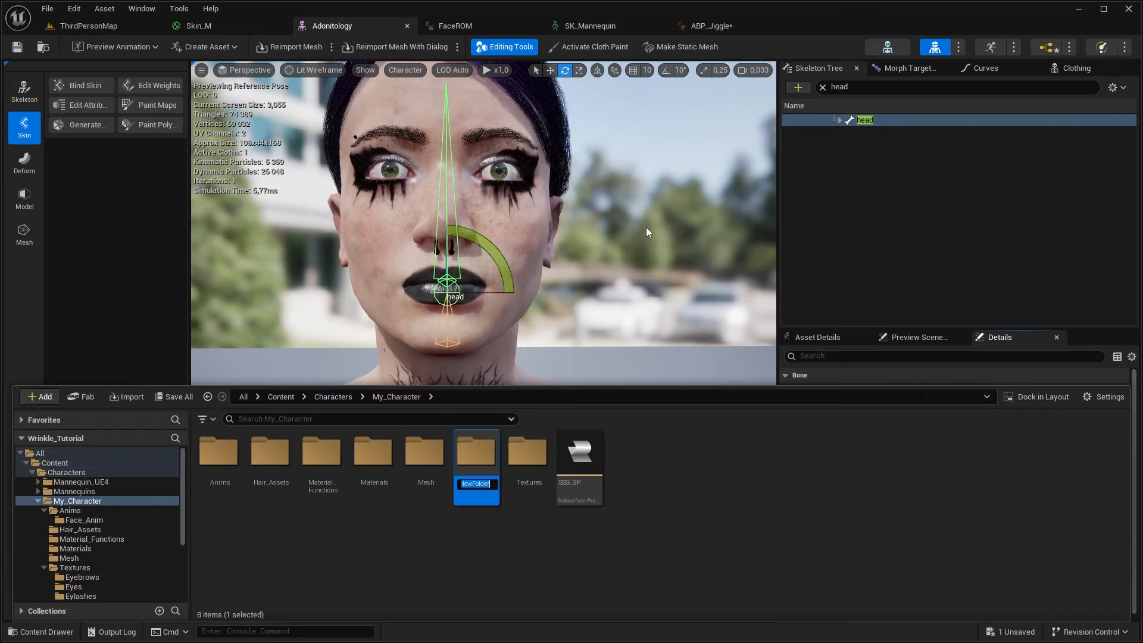
{"action": "type", "text": "Curves"}
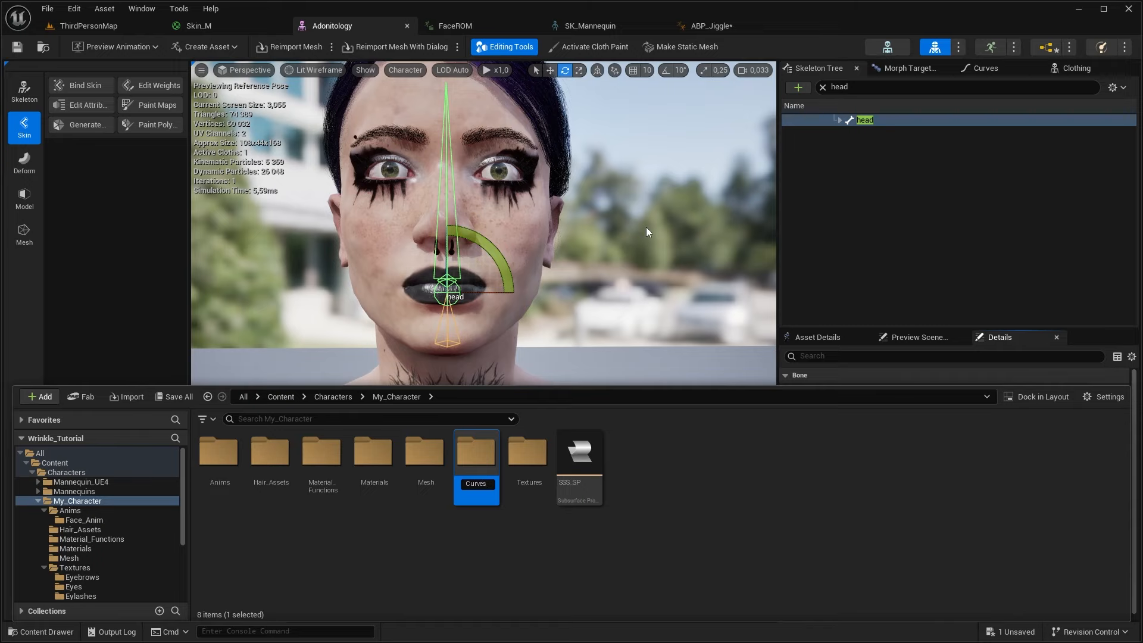
{"action": "key", "text": "Return"}
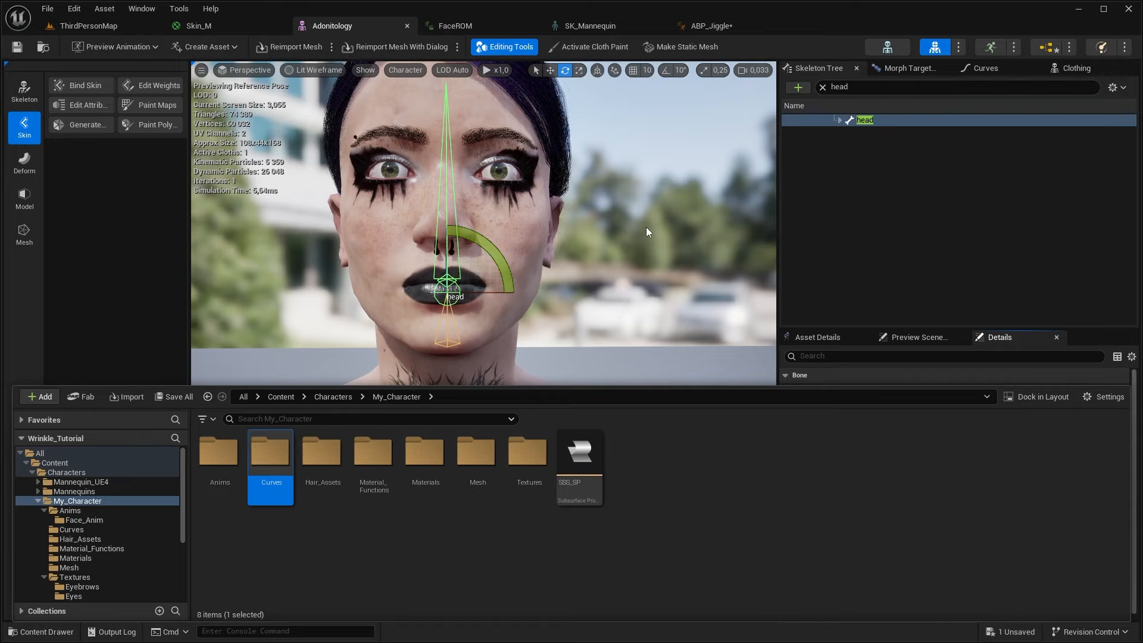
Create a float curve named Neck_R_C in the Curves folder
{"action": "double_click", "coordinate": [288, 469]}
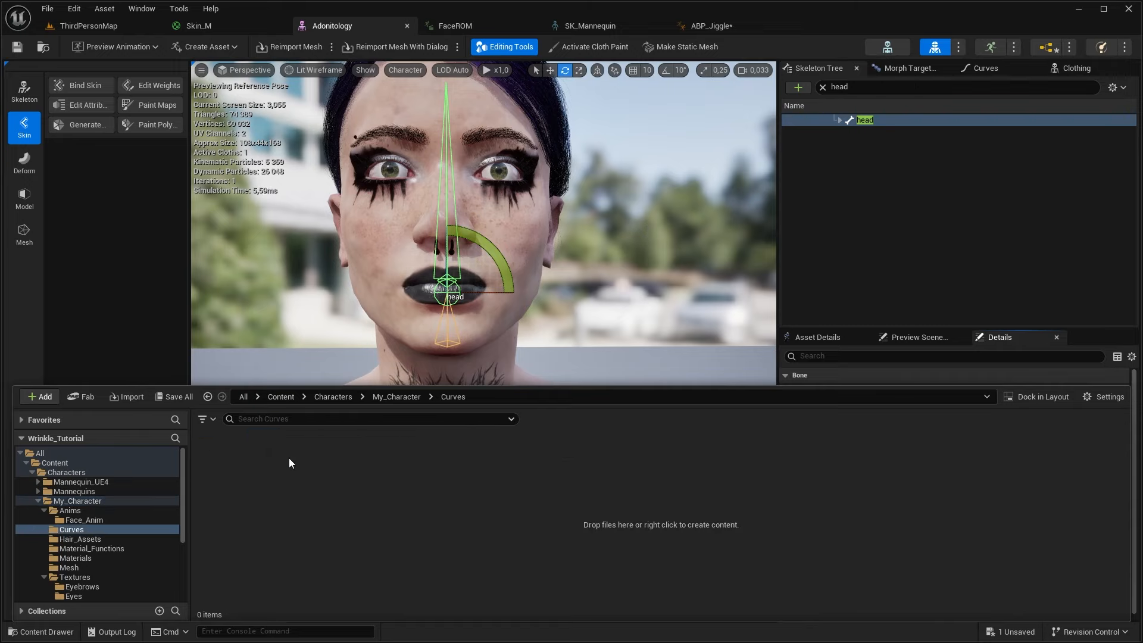
{"action": "right_click", "coordinate": [288, 459]}
{"action": "type", "text": "curve"}
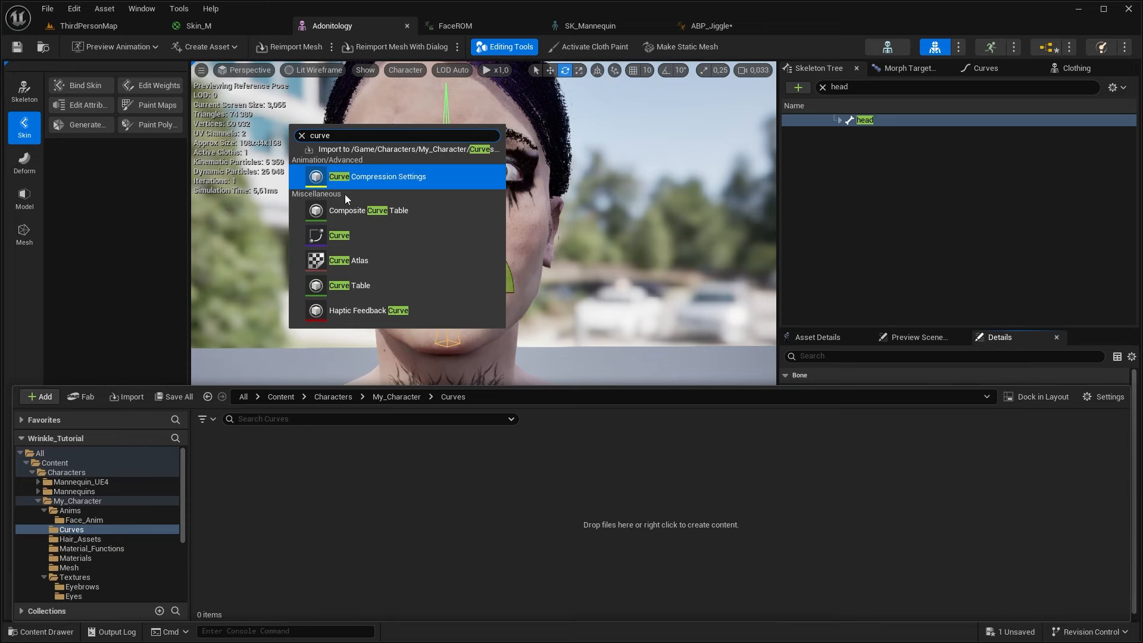
{"action": "left_click", "coordinate": [348, 236]}
{"action": "left_click", "coordinate": [458, 229]}
{"action": "left_click", "coordinate": [678, 289]}
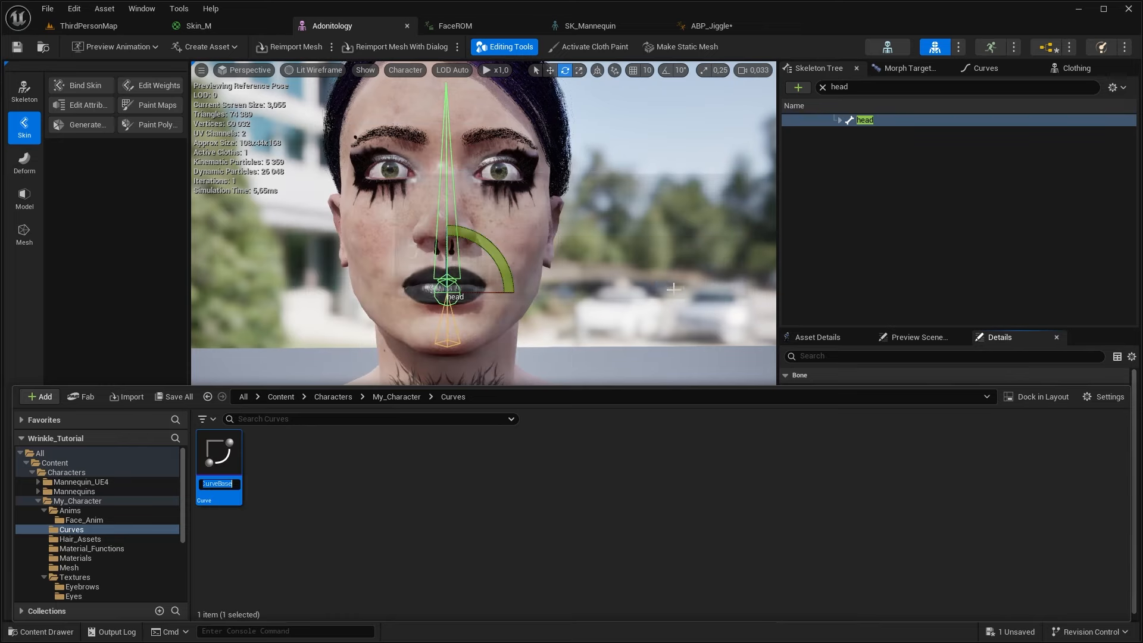
{"action": "type", "text": "N"}
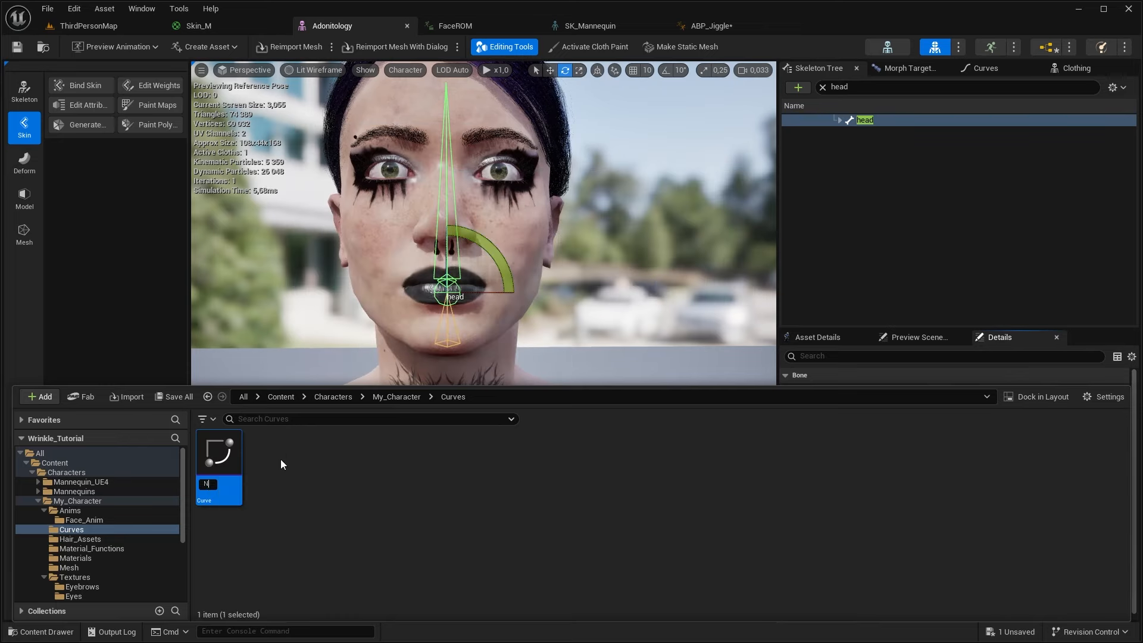
{"action": "type", "text": "eck_R_C"}
{"action": "key", "text": "Return"}
Add a first key to the Neck_R_C curve at time 0 with value 0
{"action": "right_click", "coordinate": [366, 329]}
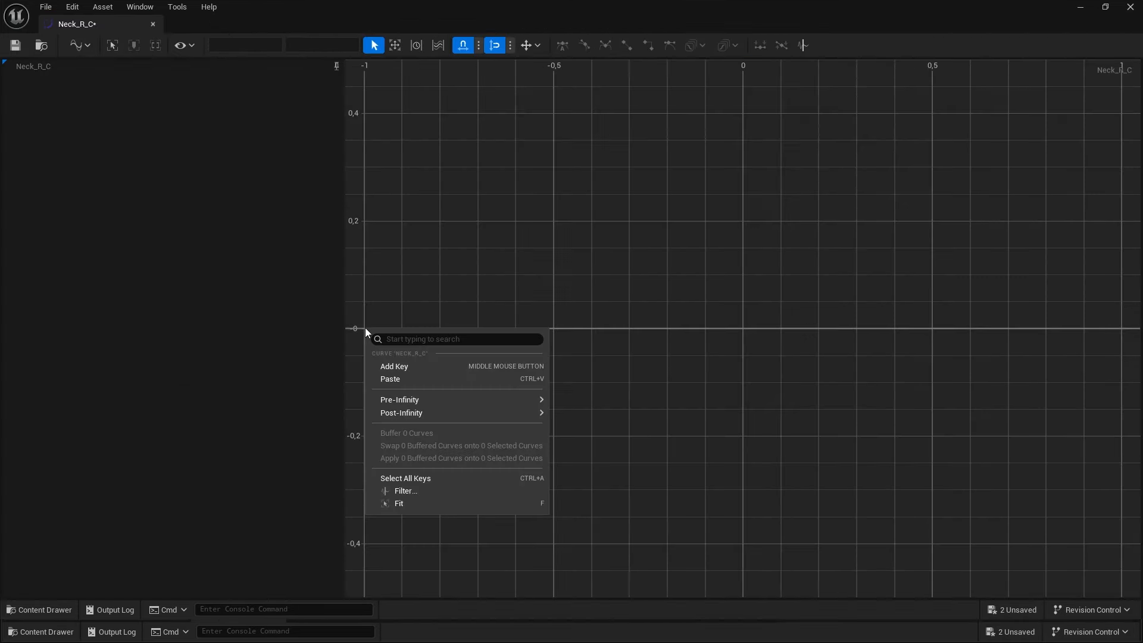
{"action": "left_click", "coordinate": [391, 367]}
{"action": "left_click", "coordinate": [254, 45]}
{"action": "type", "text": "0"}
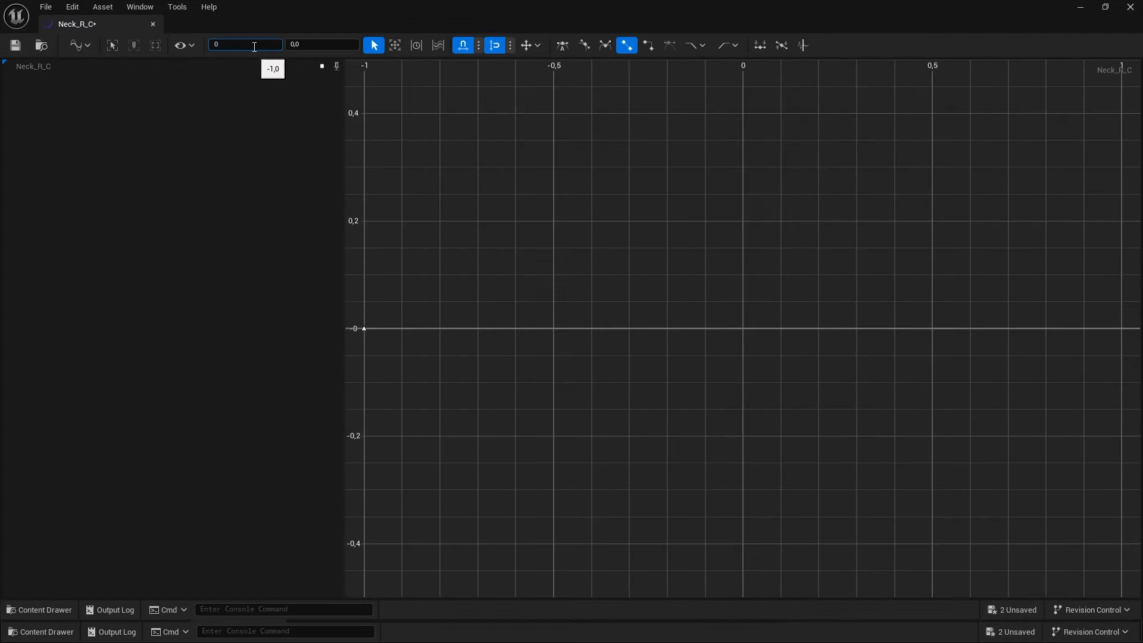
{"action": "key", "text": "Return"}
{"action": "left_click", "coordinate": [319, 46]}
{"action": "type", "text": "0"}
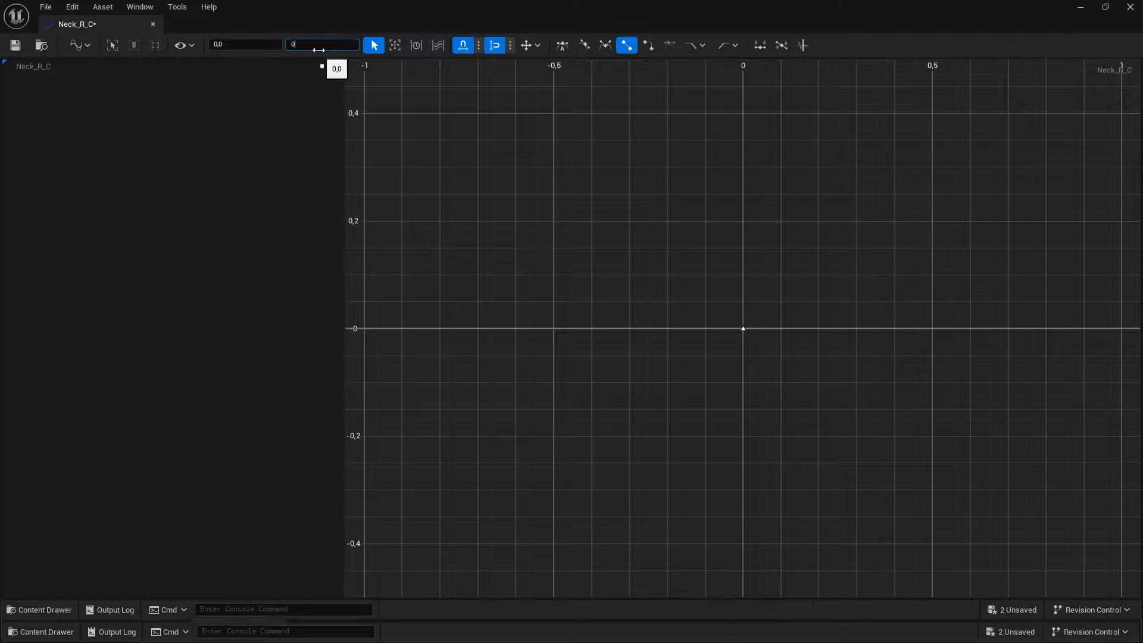
{"action": "key", "text": "Return"}
{"action": "key", "text": "f"}
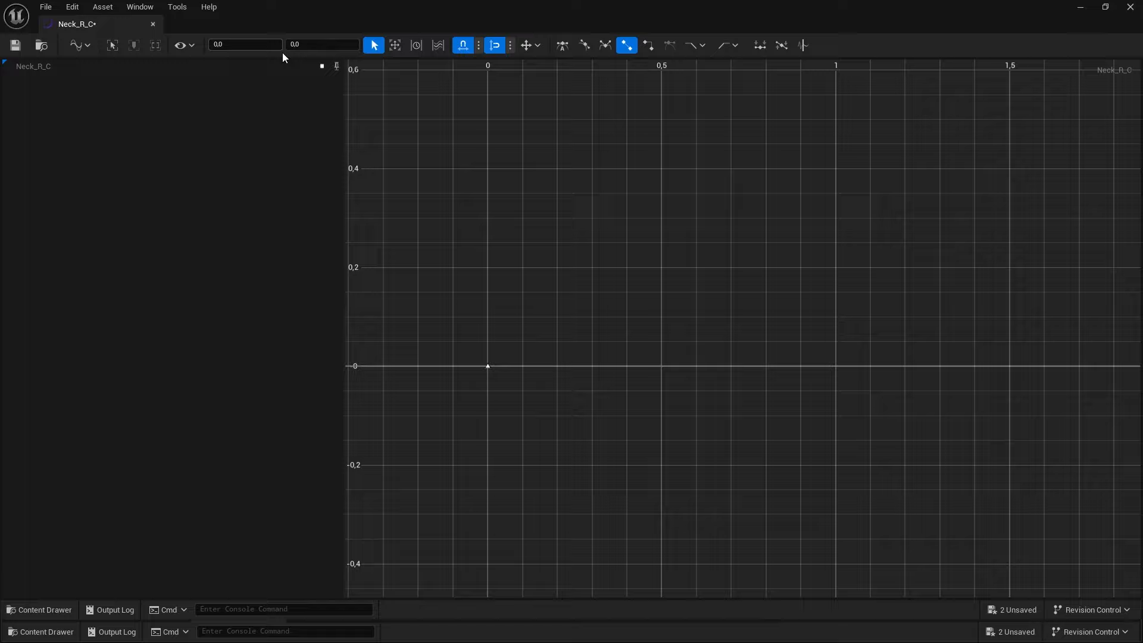
Add a second key to Neck_R_C at time 30 with value 1
{"action": "right_click", "coordinate": [836, 366]}
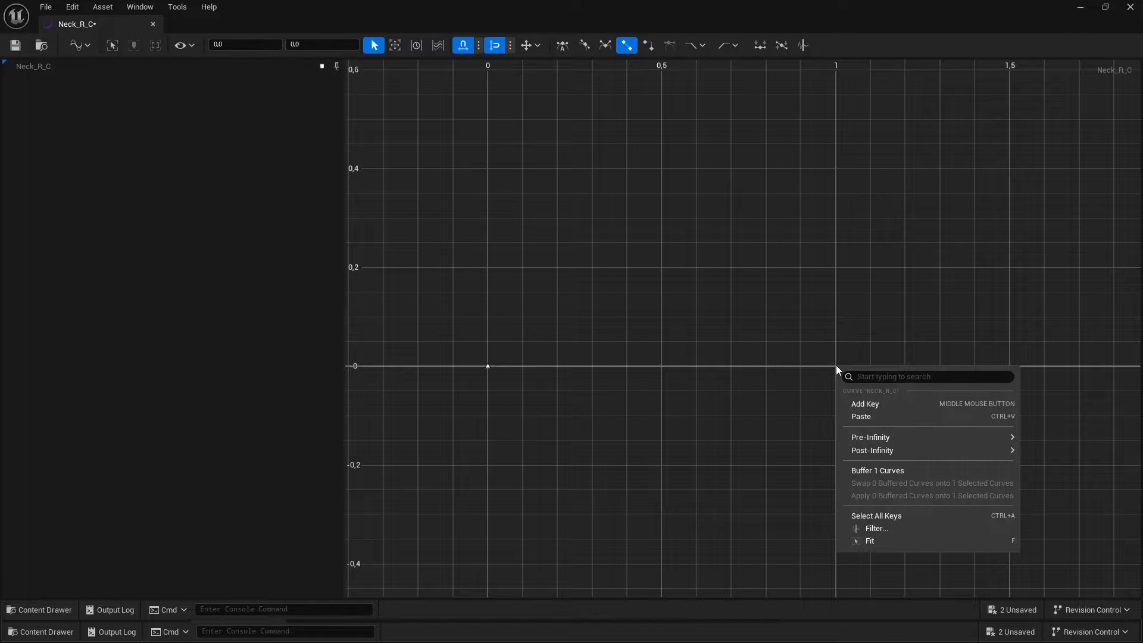
{"action": "left_click", "coordinate": [857, 404]}
{"action": "left_click", "coordinate": [232, 42]}
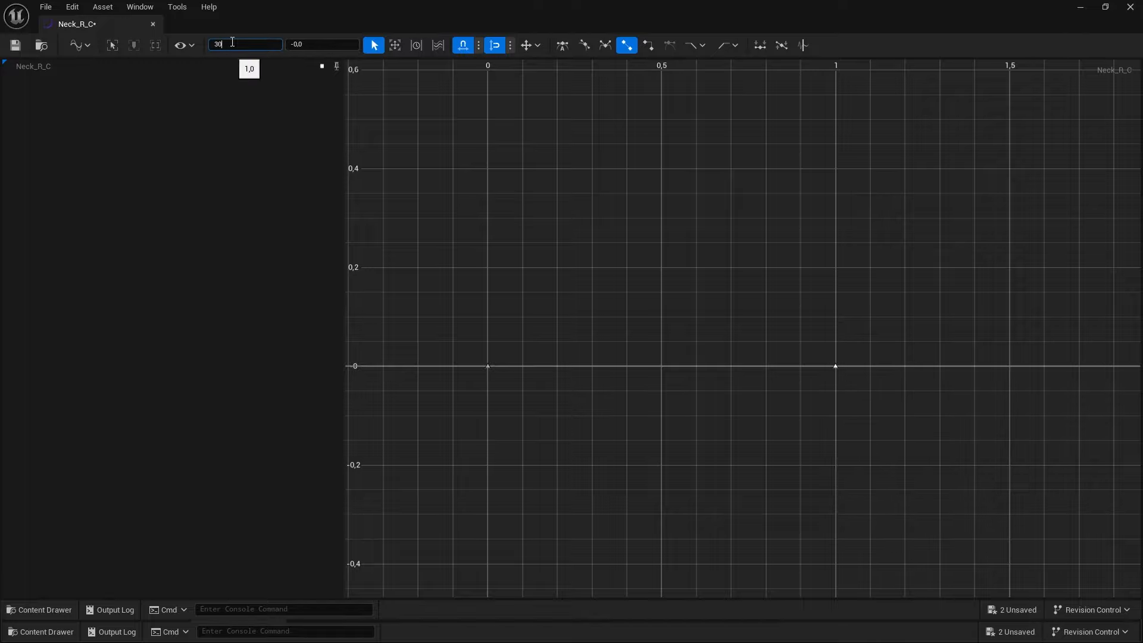
{"action": "type", "text": "30"}
{"action": "key", "text": "Return"}
{"action": "left_click", "coordinate": [296, 45]}
{"action": "type", "text": "1"}
{"action": "key", "text": "Return"}
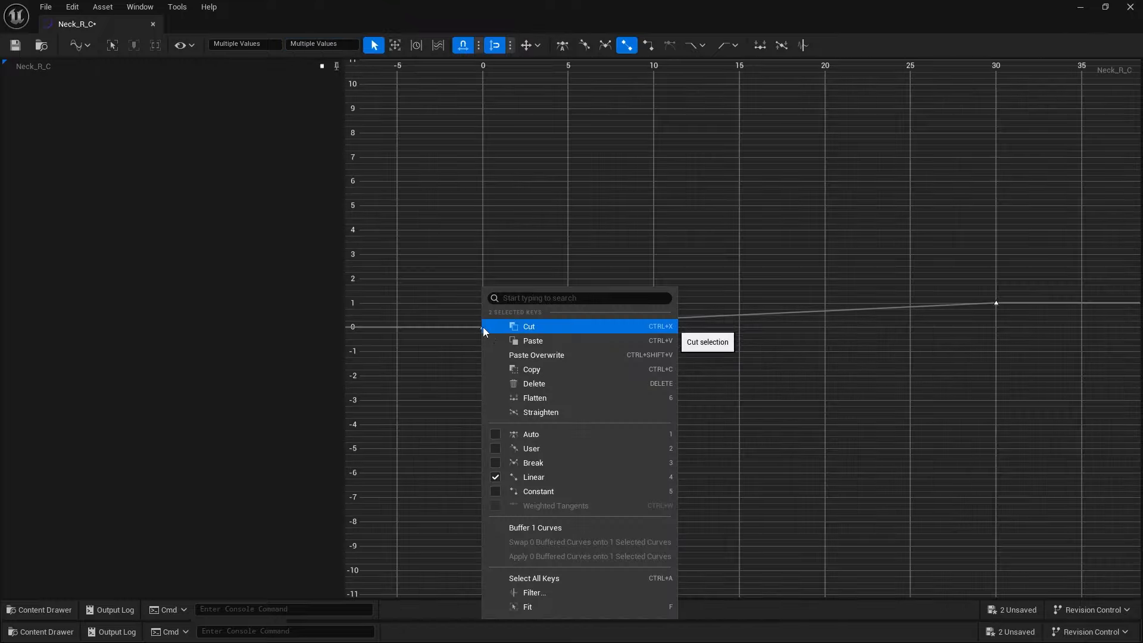
Set both Neck_R_C keys to Auto interpolation, then save and close the curve
{"action": "left_click", "coordinate": [539, 431]}
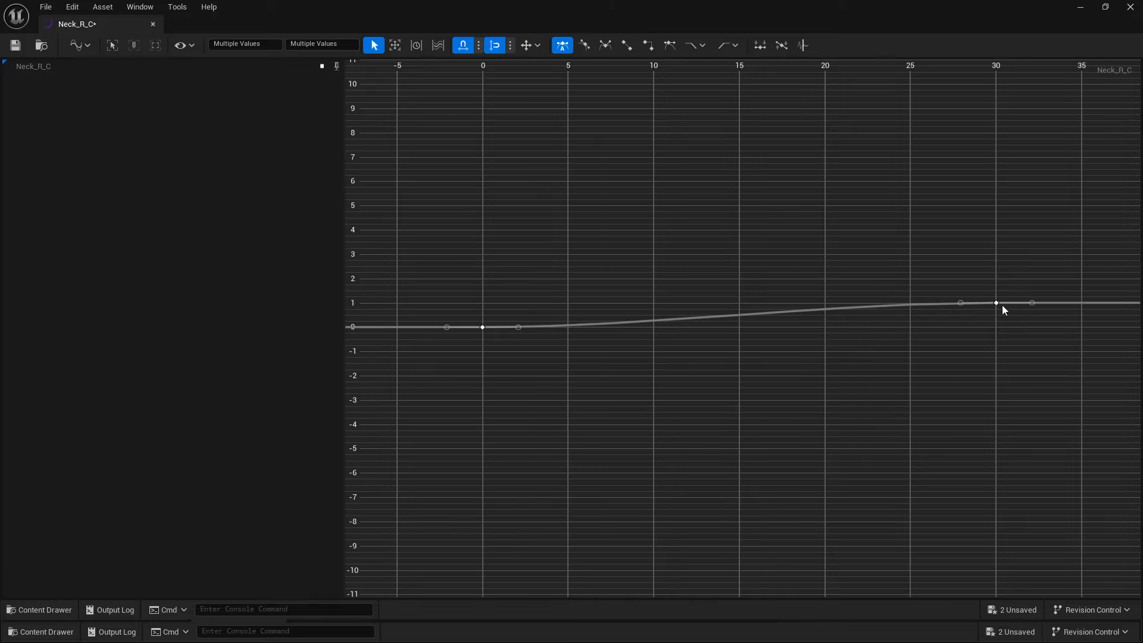
{"action": "key", "text": "f"}
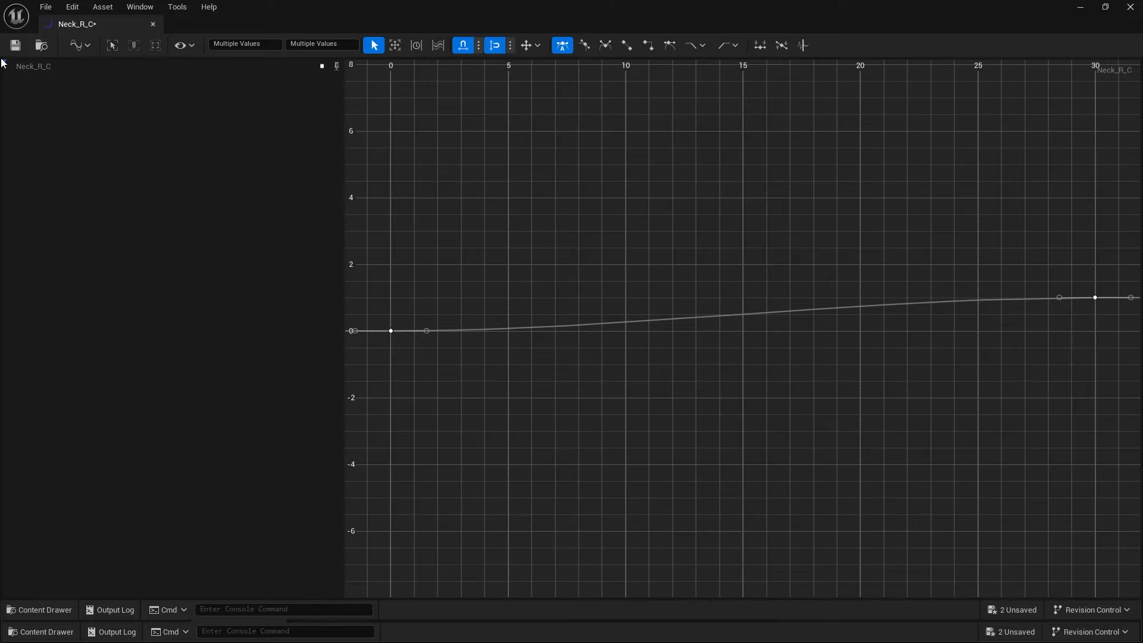
{"action": "left_click", "coordinate": [15, 46]}
{"action": "left_click", "coordinate": [153, 23]}
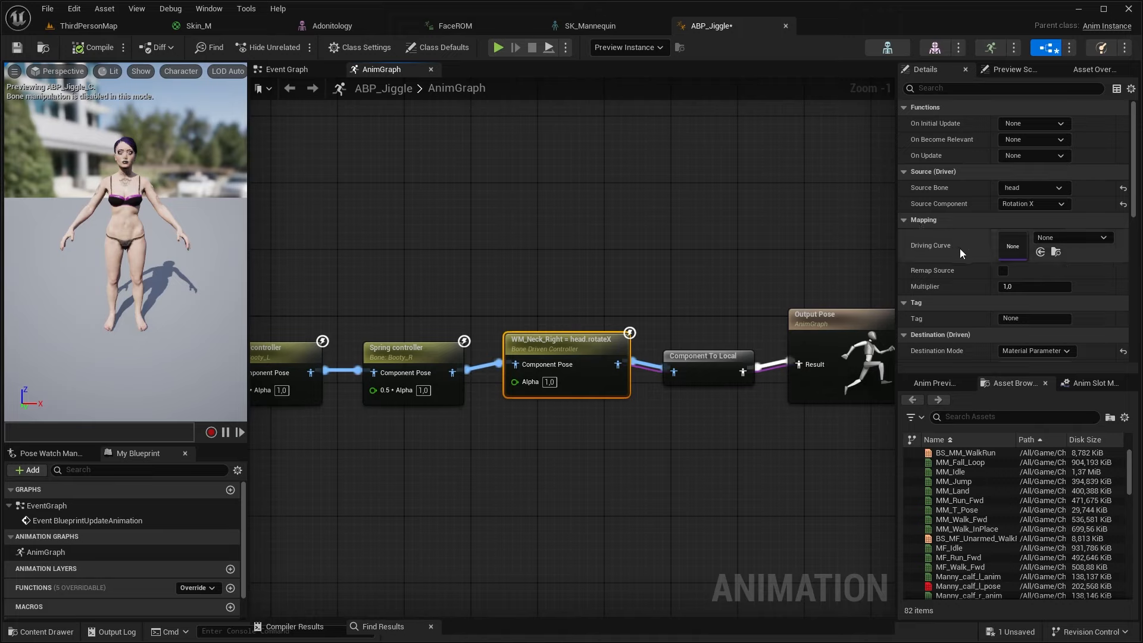
Assign Neck_R_C as the WM_Neck_Right controller's Driving Curve in ABP_Jiggle and test the head bone's X rotation in Adonitology
{"action": "left_click", "coordinate": [1003, 270]}
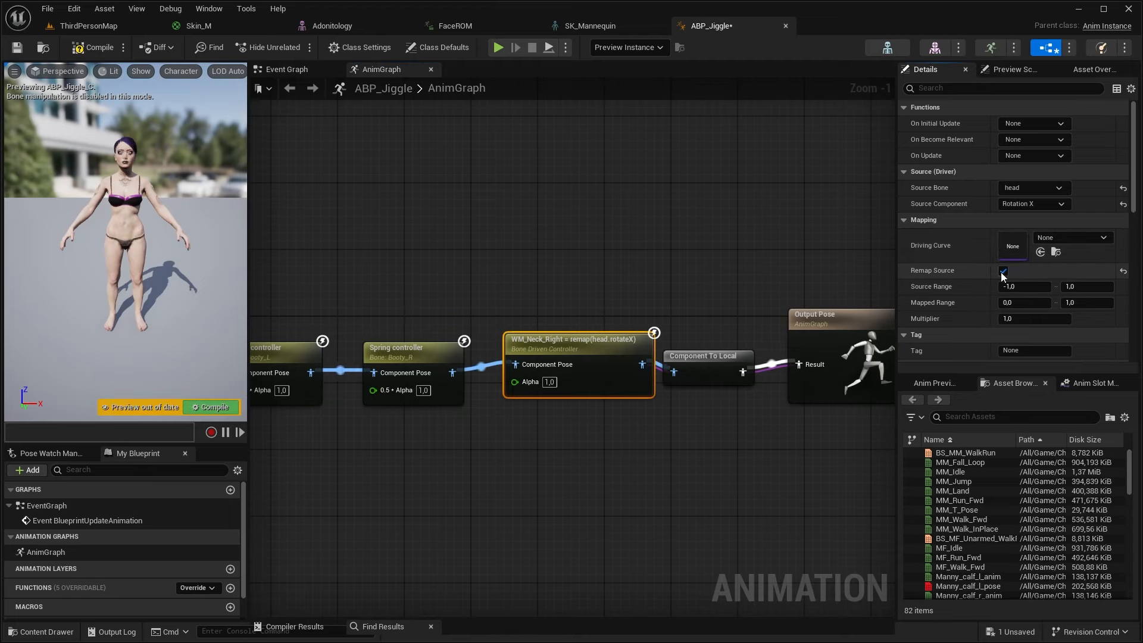
{"action": "left_click", "coordinate": [1003, 270]}
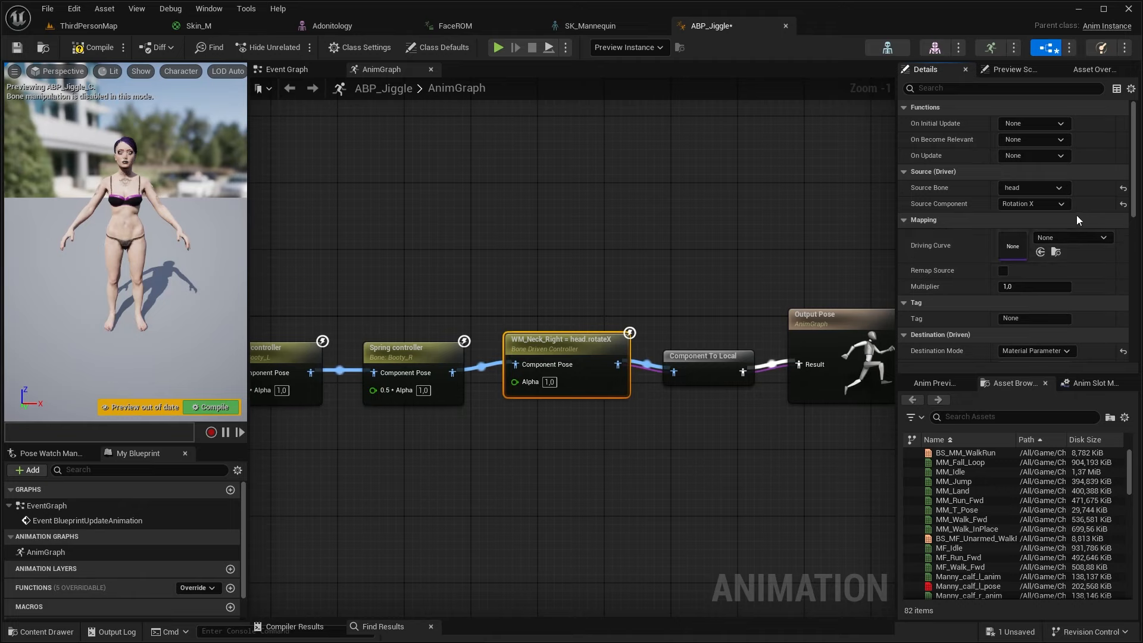
{"action": "left_click", "coordinate": [1052, 239]}
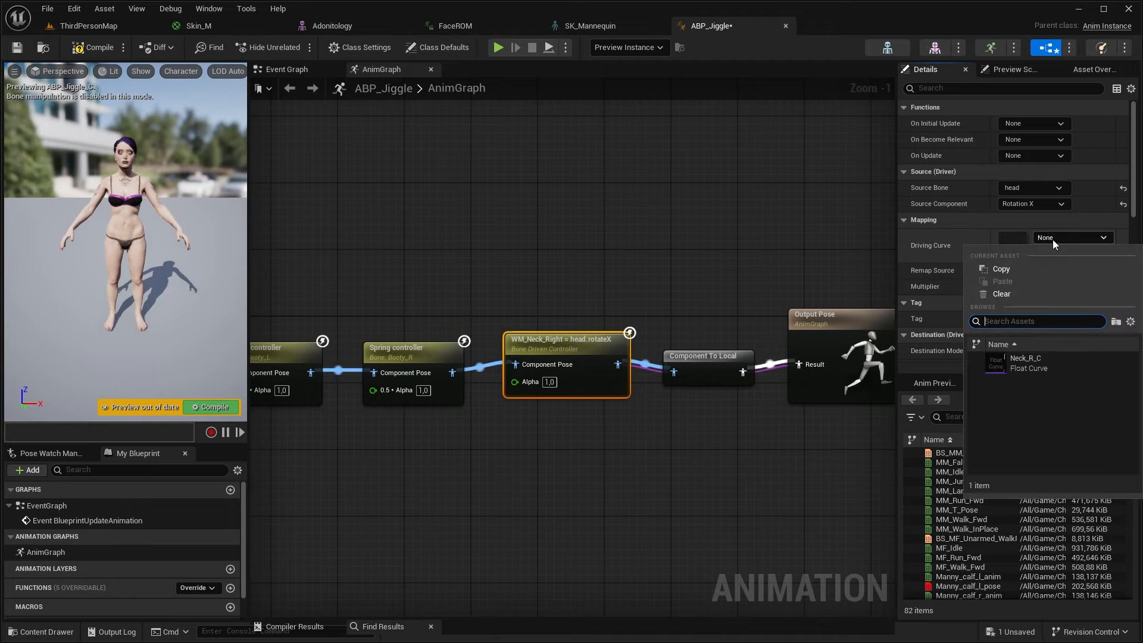
{"action": "left_click", "coordinate": [1048, 356]}
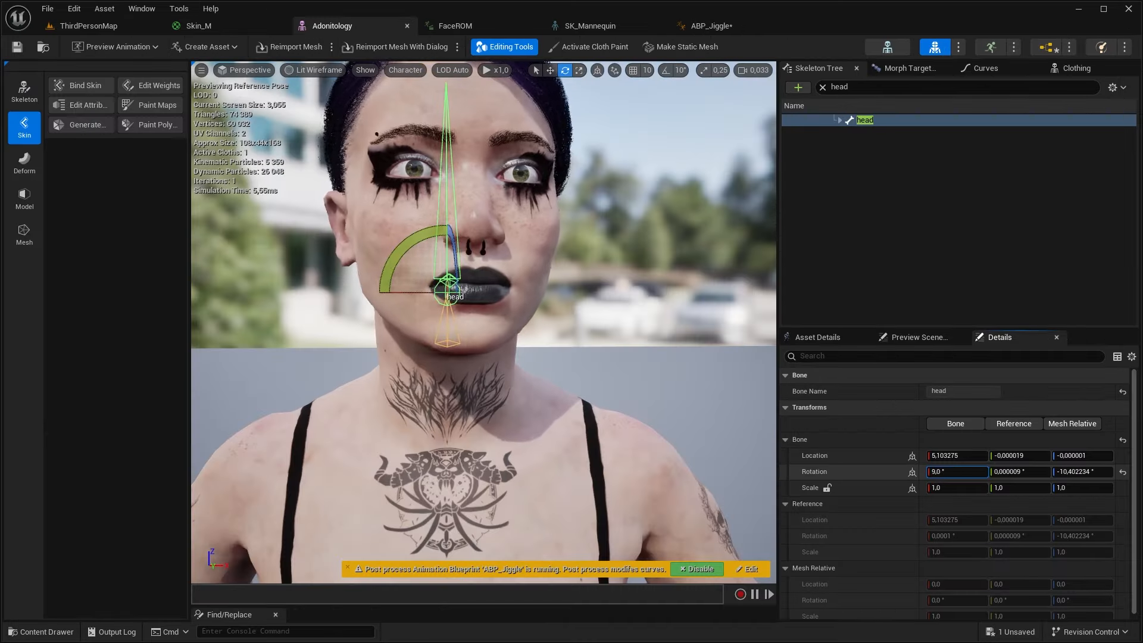
{"action": "left_click", "coordinate": [332, 26]}
{"action": "mouse_move", "coordinate": [957, 471]}
{"action": "left_mouse_down"}
{"action": "mouse_move", "coordinate": [966, 472]}
{"action": "mouse_move", "coordinate": [941, 471]}
{"action": "left_mouse_up"}
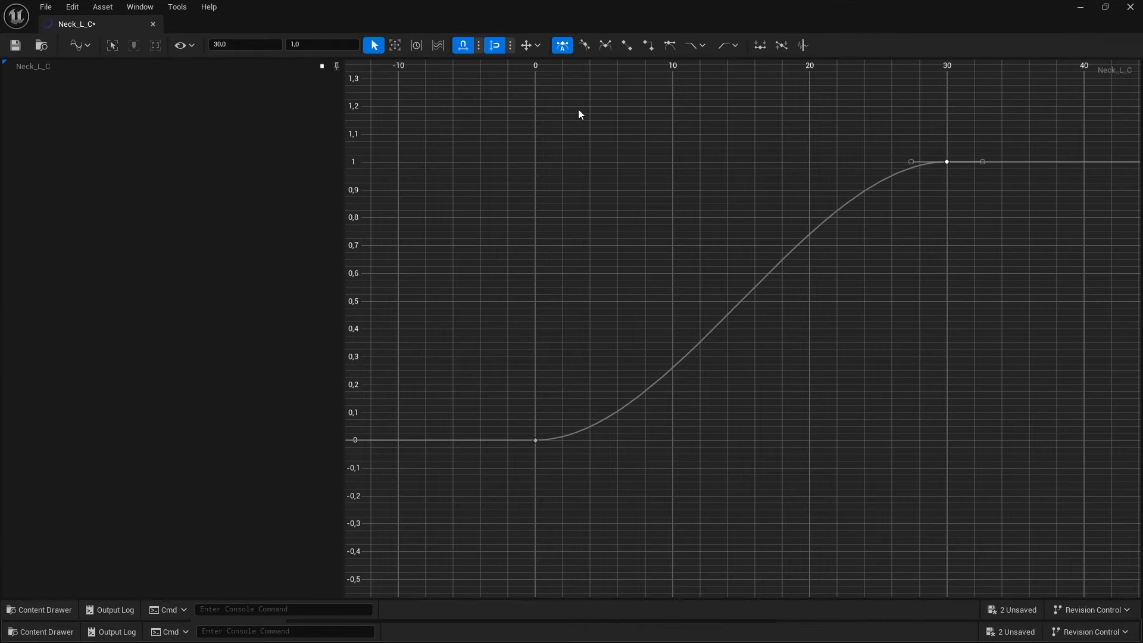
Move the Neck_L_C curve's key with value 1 to time -30 and save the curve
{"action": "left_click", "coordinate": [257, 45]}
{"action": "type", "text": "-30,0"}
{"action": "key", "text": "Return"}
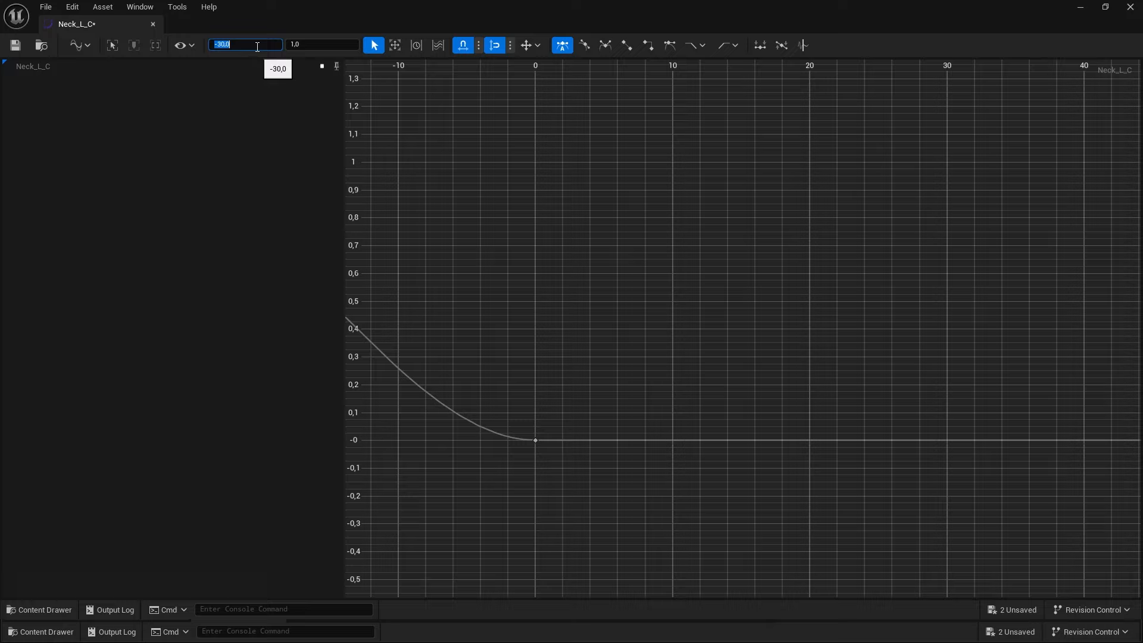
{"action": "scroll", "coordinate": [494, 202], "scroll_direction": "down", "scroll_amount": 3}
{"action": "right_click_drag", "start_coordinate": [494, 202], "coordinate": [756, 247]}
{"action": "left_click", "coordinate": [16, 45]}
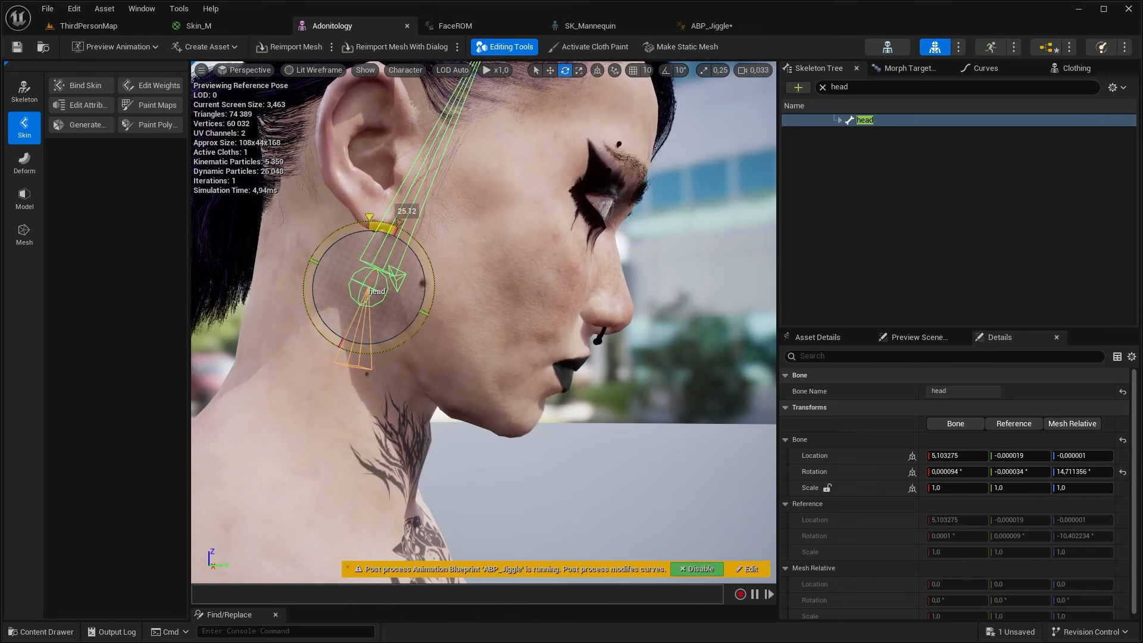
Test the head bone's rotation in Adonitology, including with the ABP_Jiggle post process disabled
{"action": "mouse_move", "coordinate": [396, 230]}
{"action": "left_mouse_down"}
{"action": "mouse_move", "coordinate": [369, 226]}
{"action": "mouse_move", "coordinate": [391, 229]}
{"action": "mouse_move", "coordinate": [379, 226]}
{"action": "left_mouse_up"}
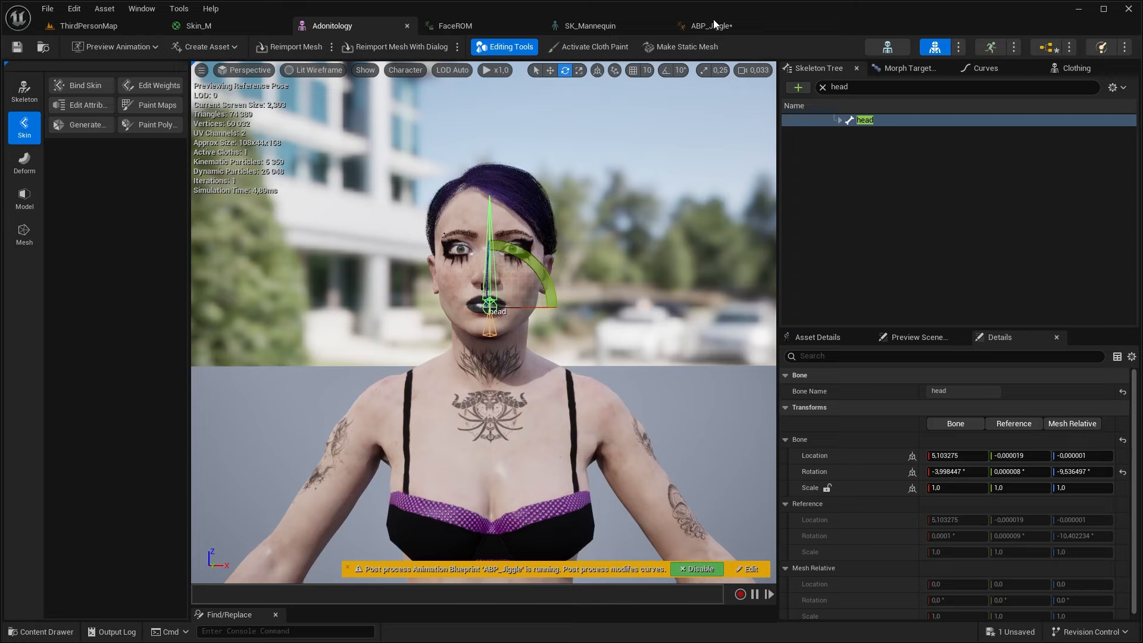
{"action": "left_click", "coordinate": [696, 573]}
{"action": "left_click_drag", "start_coordinate": [530, 308], "coordinate": [568, 307]}
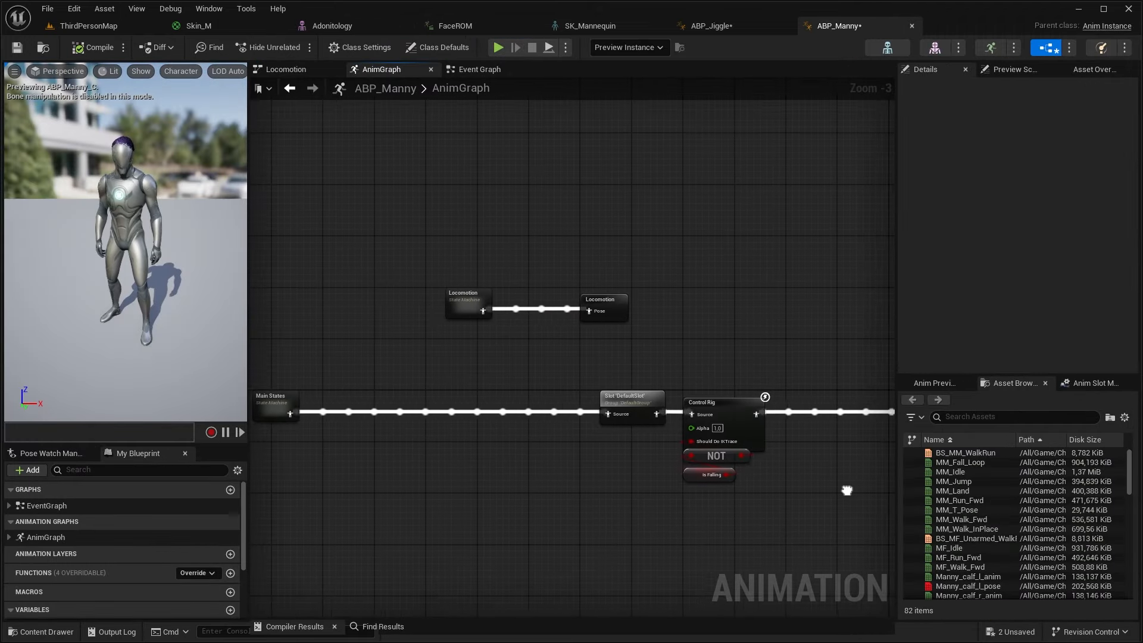
{"action": "right_click_drag", "start_coordinate": [845, 486], "coordinate": [617, 519]}
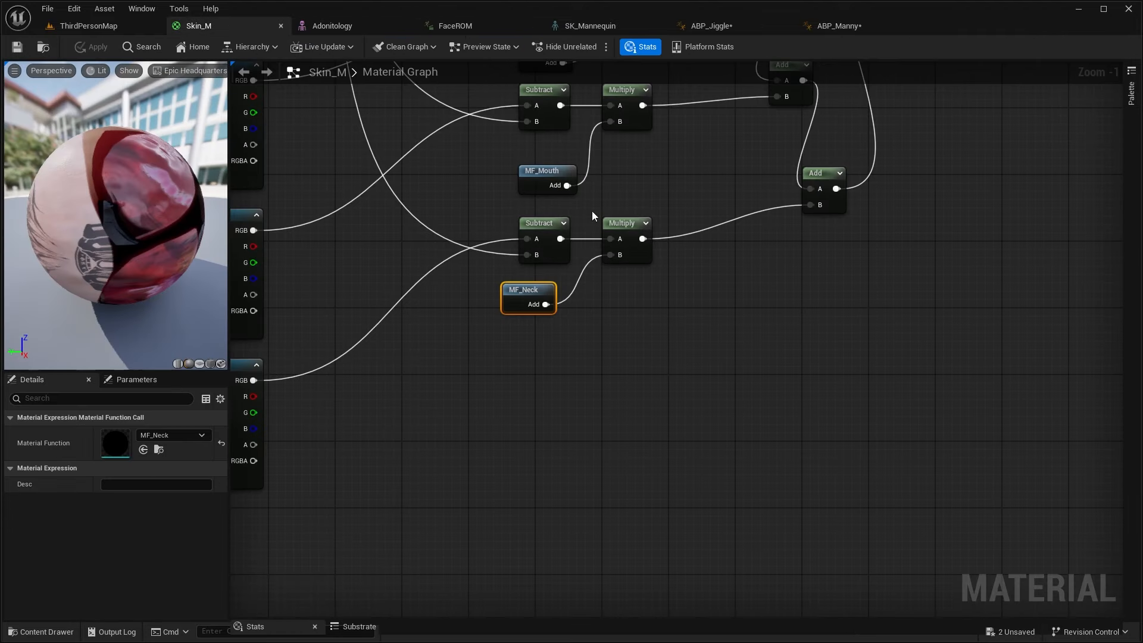
{"action": "scroll", "coordinate": [591, 349], "scroll_direction": "up", "scroll_amount": 2}
{"action": "right_click_drag", "start_coordinate": [607, 347], "coordinate": [615, 380]}
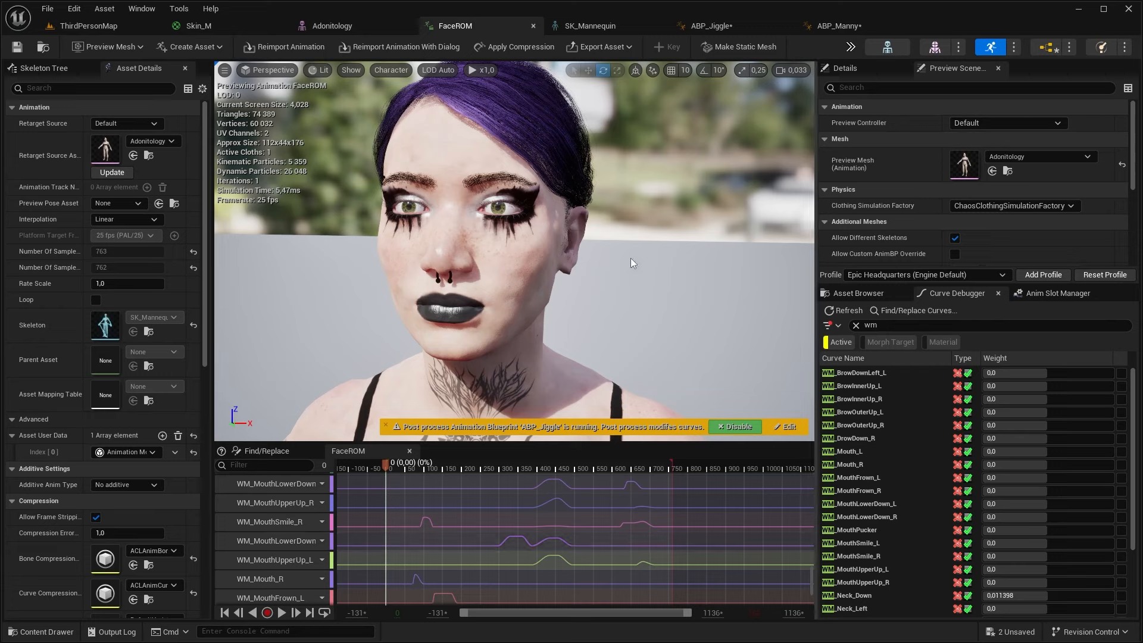
{"action": "left_click", "coordinate": [829, 26]}
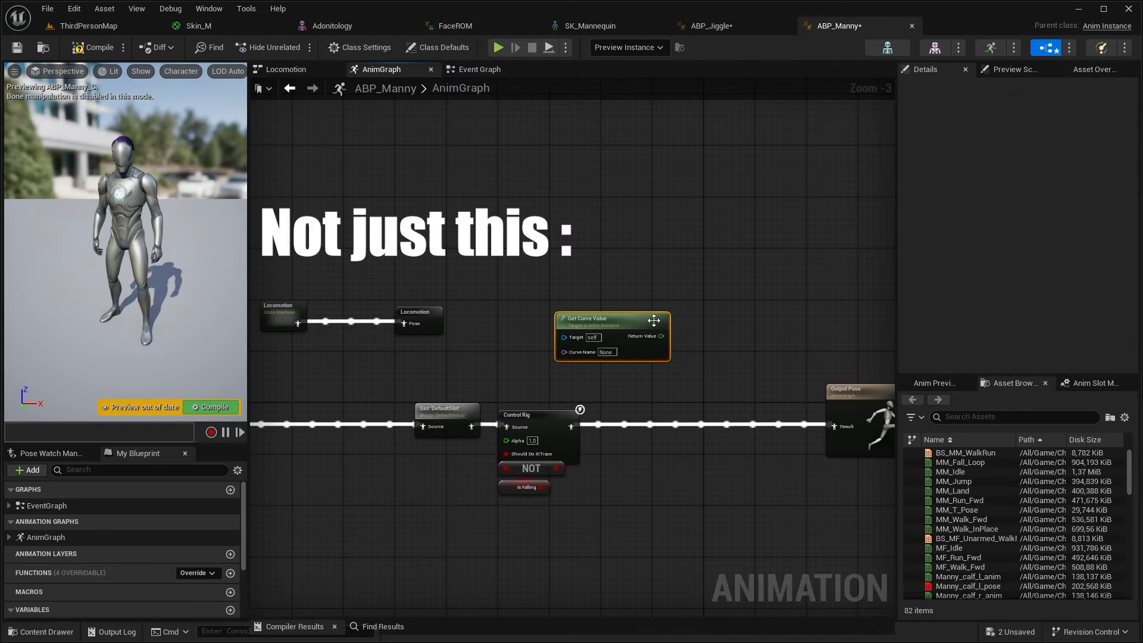
{"action": "scroll", "coordinate": [636, 333], "scroll_direction": "up", "scroll_amount": 2}
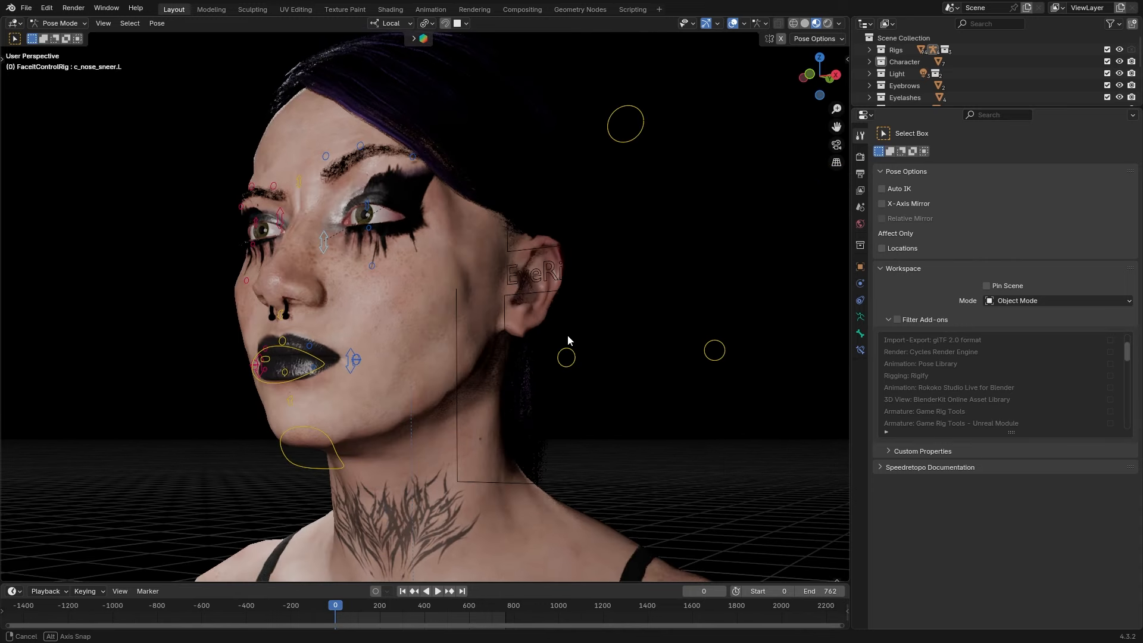
{"action": "middle_click_drag", "start_coordinate": [567, 337], "coordinate": [684, 351]}
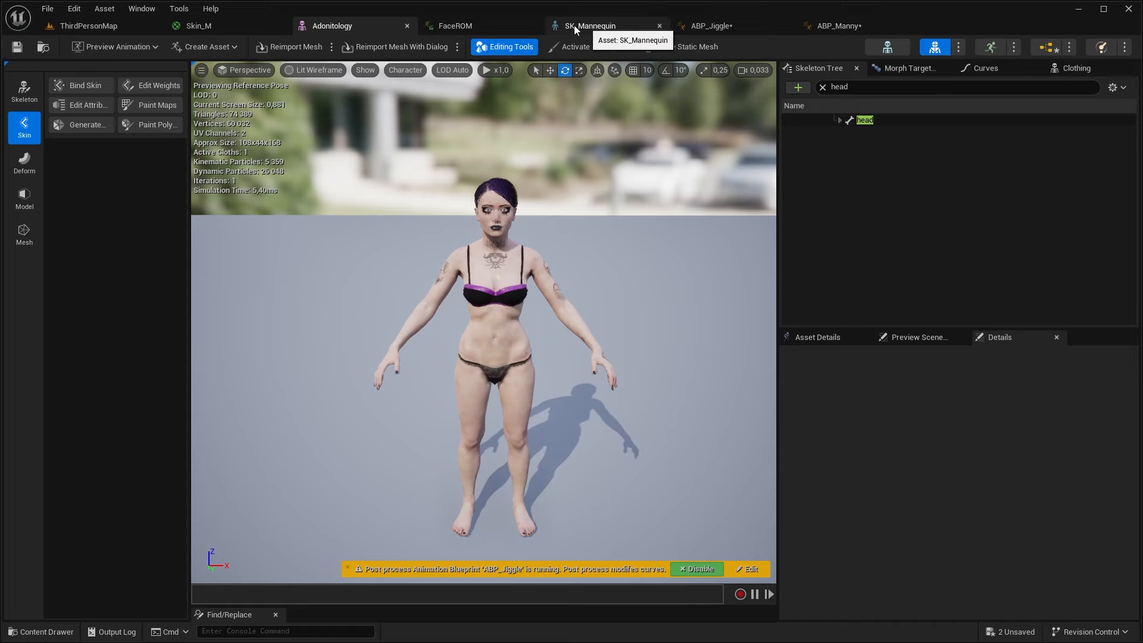
Collapse Skin_M's wrinkle Subtract, Multiply, Add and MF_ nodes into a function named MF_Animated_WrinkleMaps in the Material_Functions folder
{"action": "left_click", "coordinate": [235, 25]}
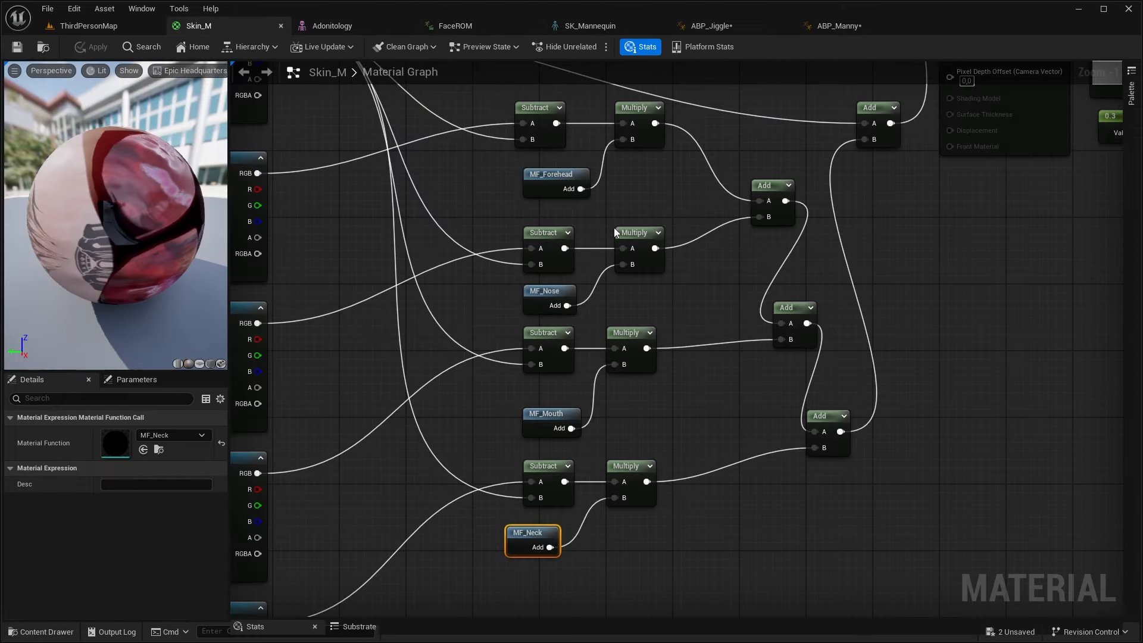
{"action": "scroll", "coordinate": [660, 288], "scroll_direction": "down", "scroll_amount": 1}
{"action": "left_click_drag", "start_coordinate": [500, 144], "coordinate": [858, 576]}
{"action": "right_click", "coordinate": [554, 186]}
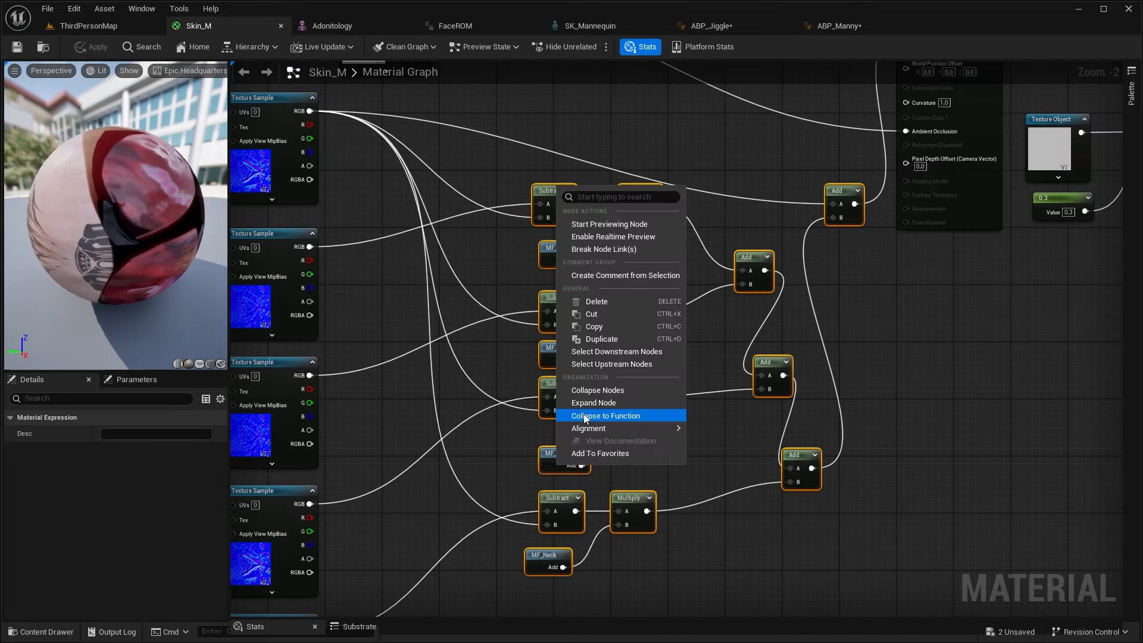
{"action": "left_click", "coordinate": [583, 413]}
{"action": "left_click", "coordinate": [305, 262]}
{"action": "left_click", "coordinate": [299, 498]}
{"action": "type", "text": "MF_Animated"}
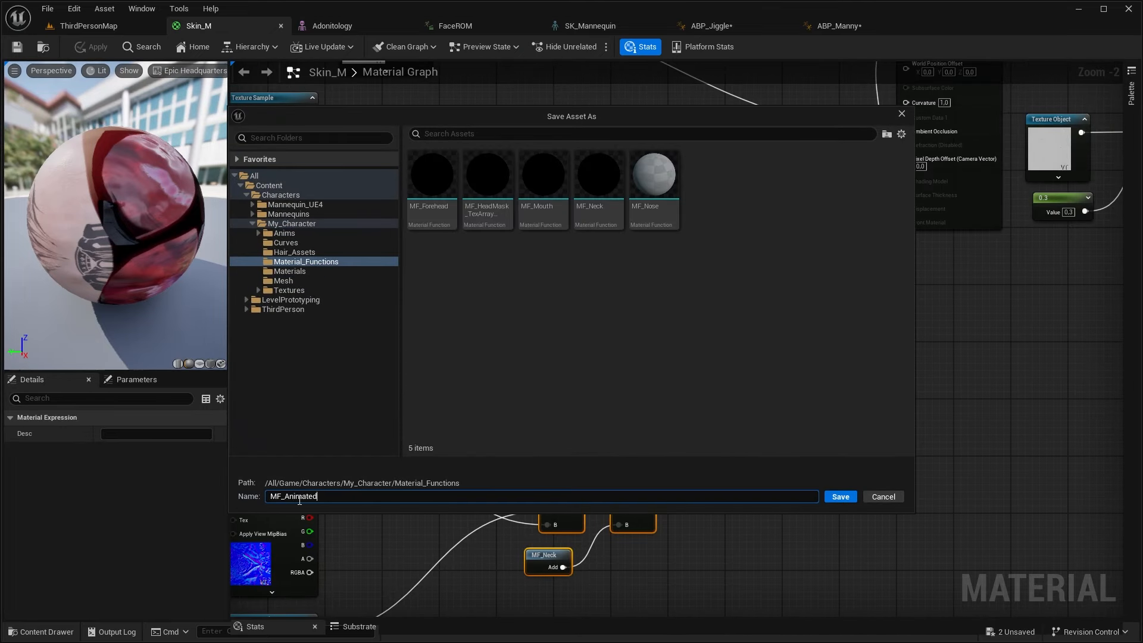
{"action": "type", "text": "_WrinkleMaps"}
{"action": "left_click", "coordinate": [840, 497]}
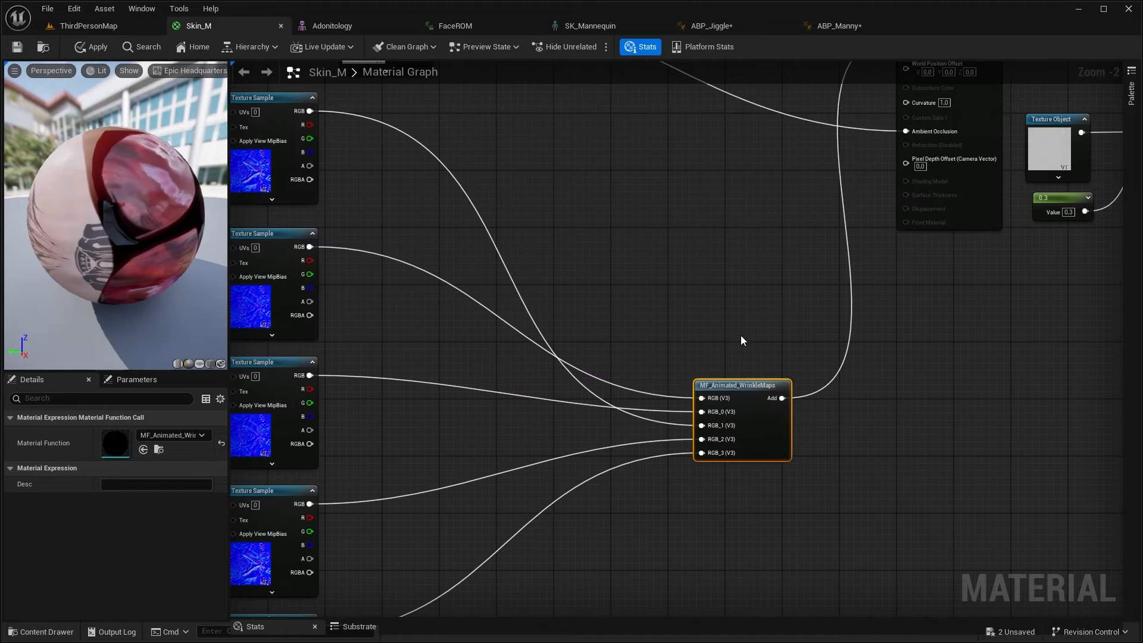
Open the MF_Animated_WrinkleMaps function from Skin_M and maximize its editor window
{"action": "right_click_drag", "start_coordinate": [736, 343], "coordinate": [712, 301]}
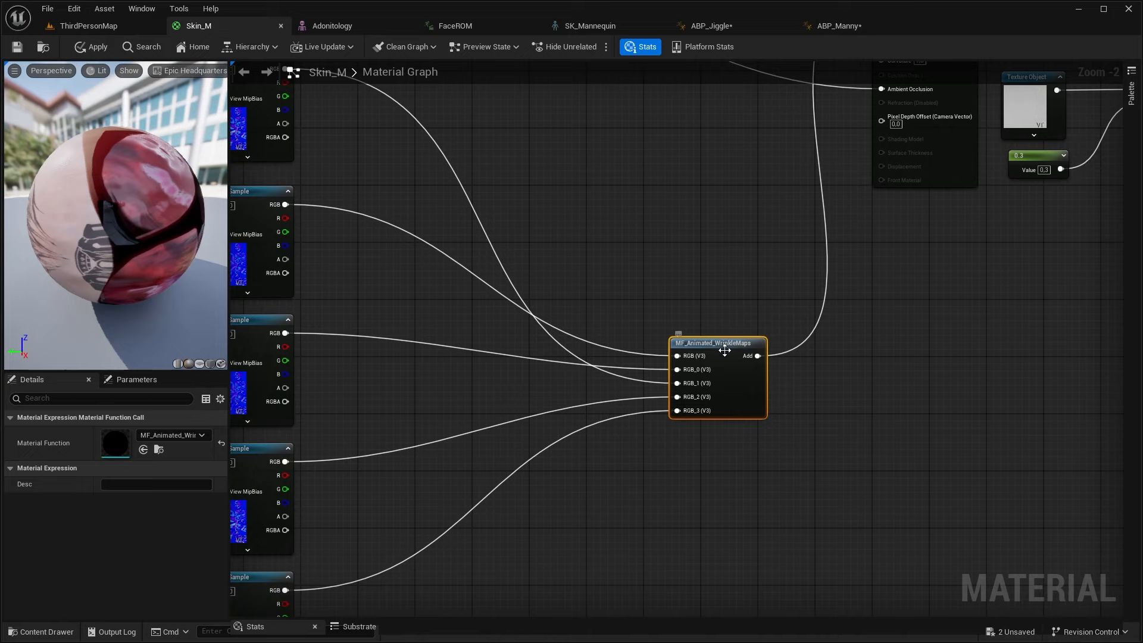
{"action": "double_click", "coordinate": [714, 342]}
{"action": "left_click_drag", "start_coordinate": [722, 46], "coordinate": [633, 77]}
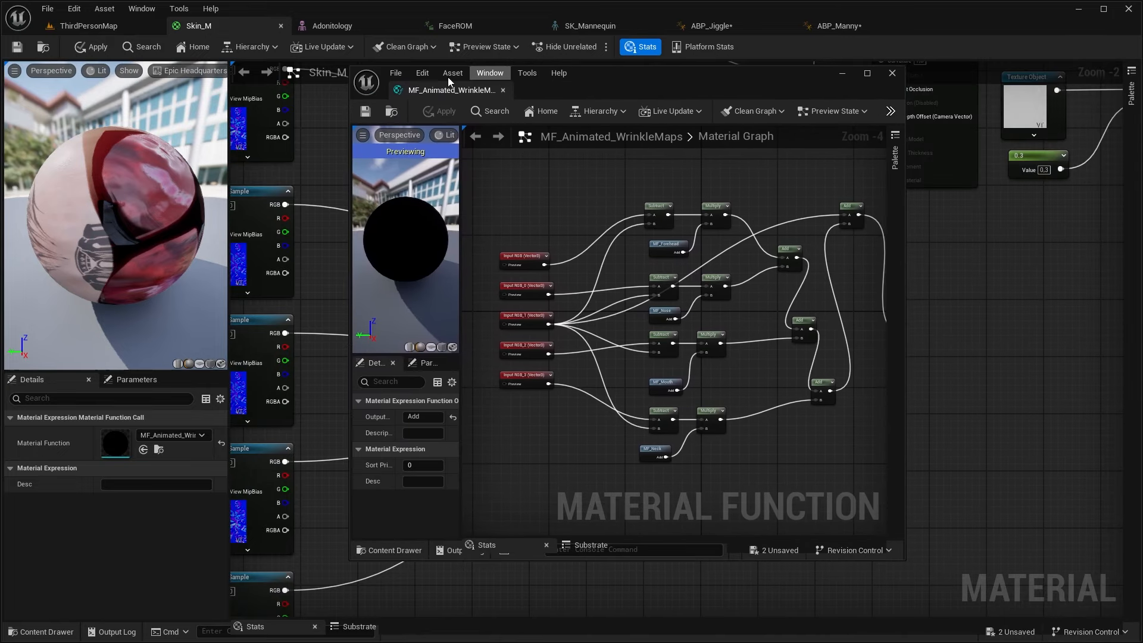
{"action": "left_click", "coordinate": [864, 74]}
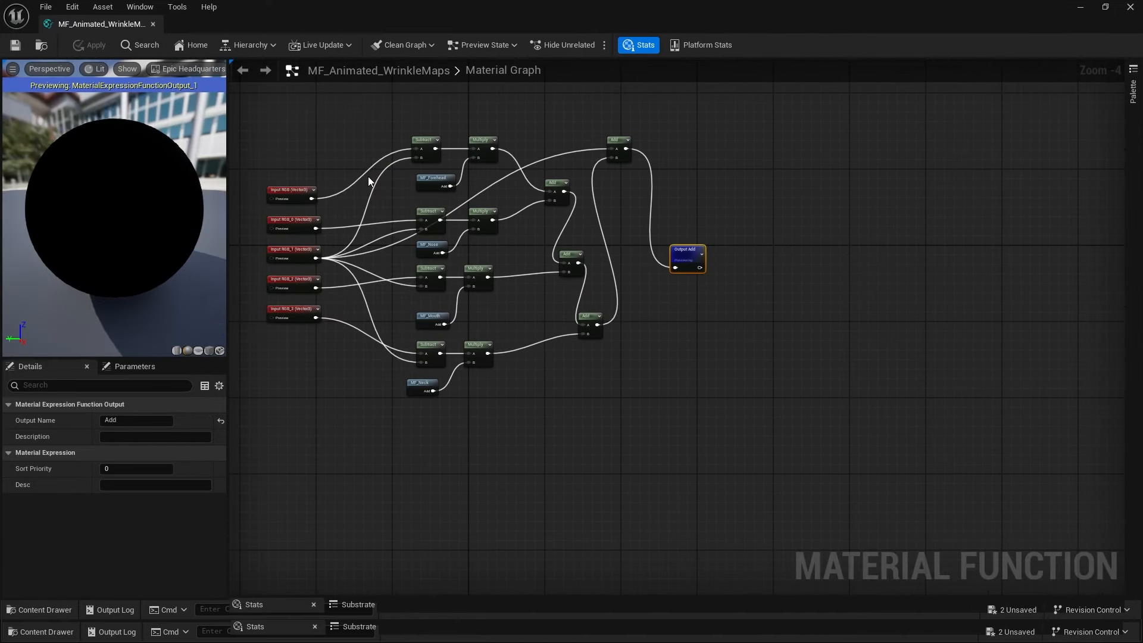
Rearrange the function's input nodes, with RGB_1 on top and RGB, RGB_0, RGB_2 and RGB_3 beside their matching Subtract nodes
{"action": "right_click_drag", "start_coordinate": [368, 176], "coordinate": [492, 158]}
{"action": "scroll", "coordinate": [490, 241], "scroll_direction": "up", "scroll_amount": 4}
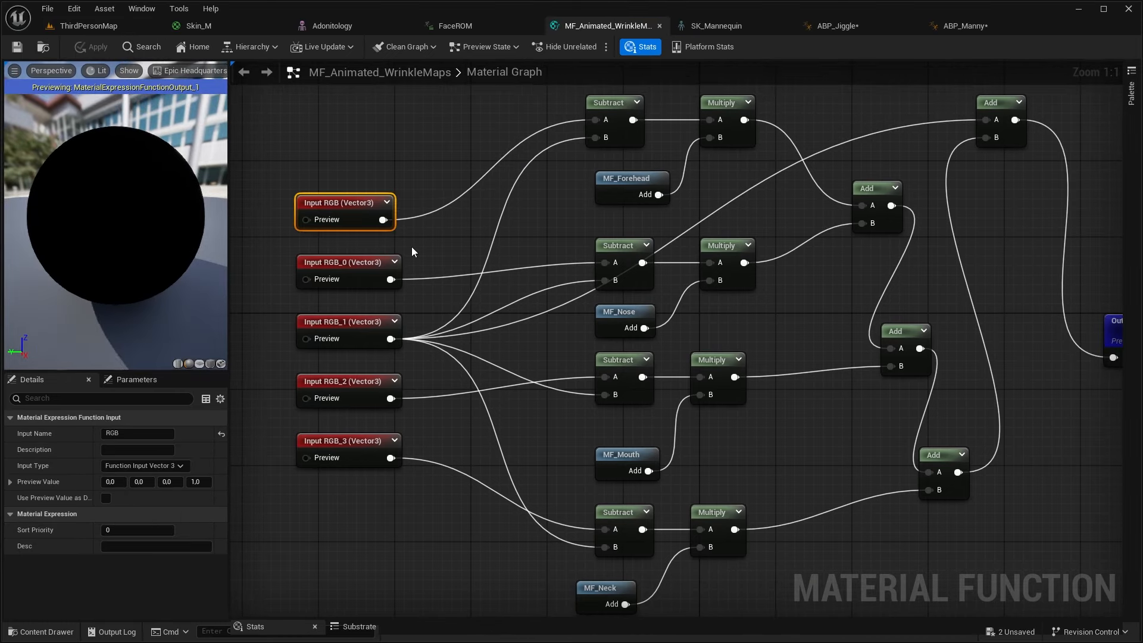
{"action": "right_click_drag", "start_coordinate": [530, 224], "coordinate": [542, 256]}
{"action": "left_click_drag", "start_coordinate": [353, 237], "coordinate": [356, 148]}
{"action": "right_click_drag", "start_coordinate": [459, 223], "coordinate": [476, 253]}
{"action": "left_click_drag", "start_coordinate": [379, 333], "coordinate": [383, 326]}
{"action": "left_click_drag", "start_coordinate": [376, 401], "coordinate": [380, 125]}
{"action": "left_click_drag", "start_coordinate": [381, 177], "coordinate": [381, 167]}
{"action": "left_click_drag", "start_coordinate": [382, 321], "coordinate": [382, 312]}
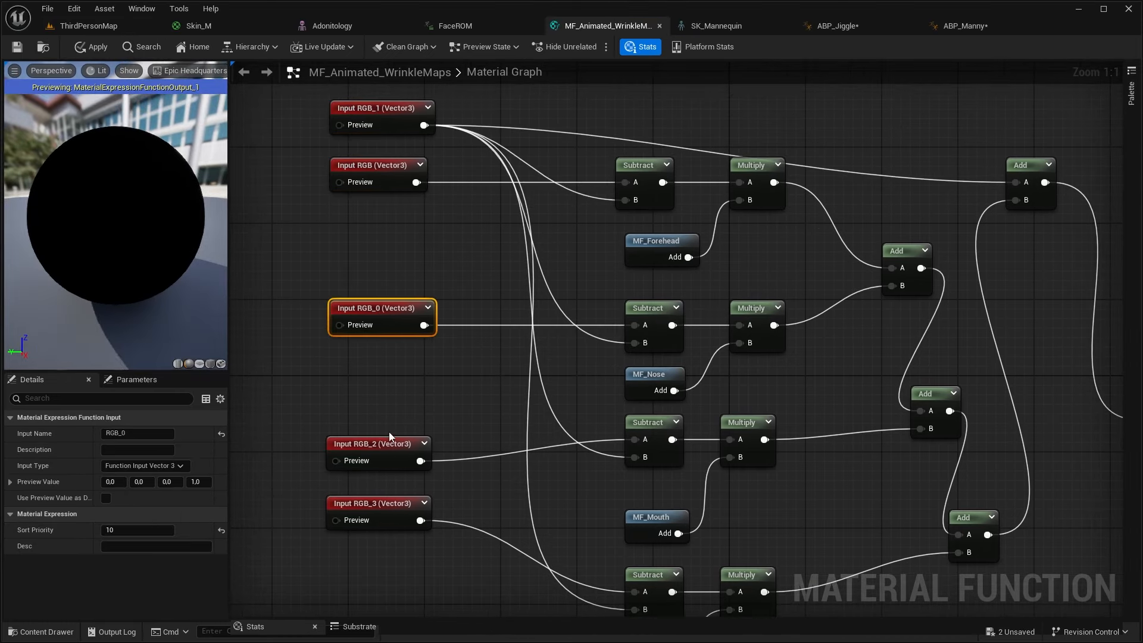
{"action": "left_click_drag", "start_coordinate": [389, 443], "coordinate": [393, 422]}
{"action": "left_click_drag", "start_coordinate": [391, 506], "coordinate": [394, 511]}
Rename the RGB_1 function input as Base
{"action": "right_click_drag", "start_coordinate": [459, 249], "coordinate": [456, 288]}
{"action": "left_click", "coordinate": [379, 146]}
{"action": "left_click_drag", "start_coordinate": [132, 434], "coordinate": [98, 435]}
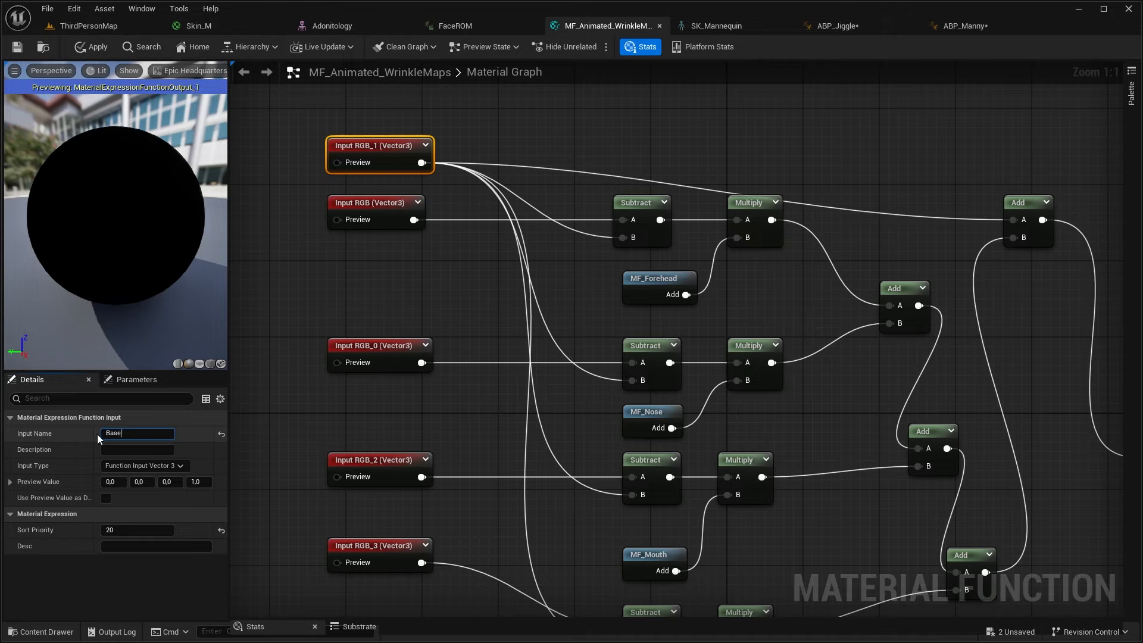
{"action": "key", "text": "Return"}
Set the sort priority of the RGB input to 10 and RGB_0 to 20, and check the other inputs' priorities
{"action": "left_click", "coordinate": [378, 211]}
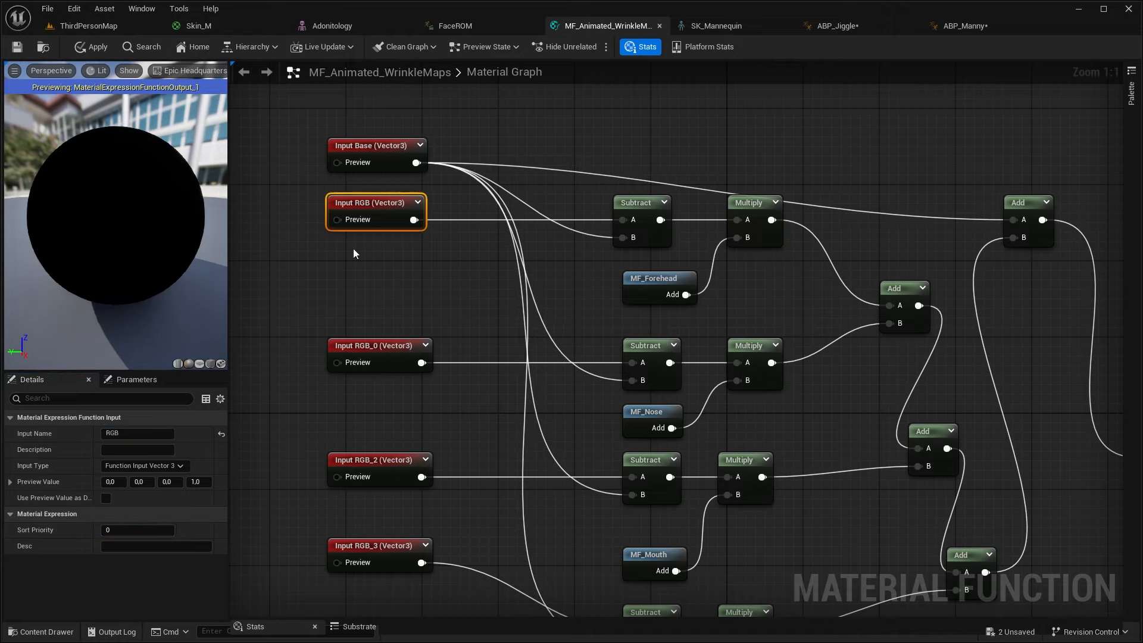
{"action": "left_click", "coordinate": [155, 530]}
{"action": "type", "text": "1"}
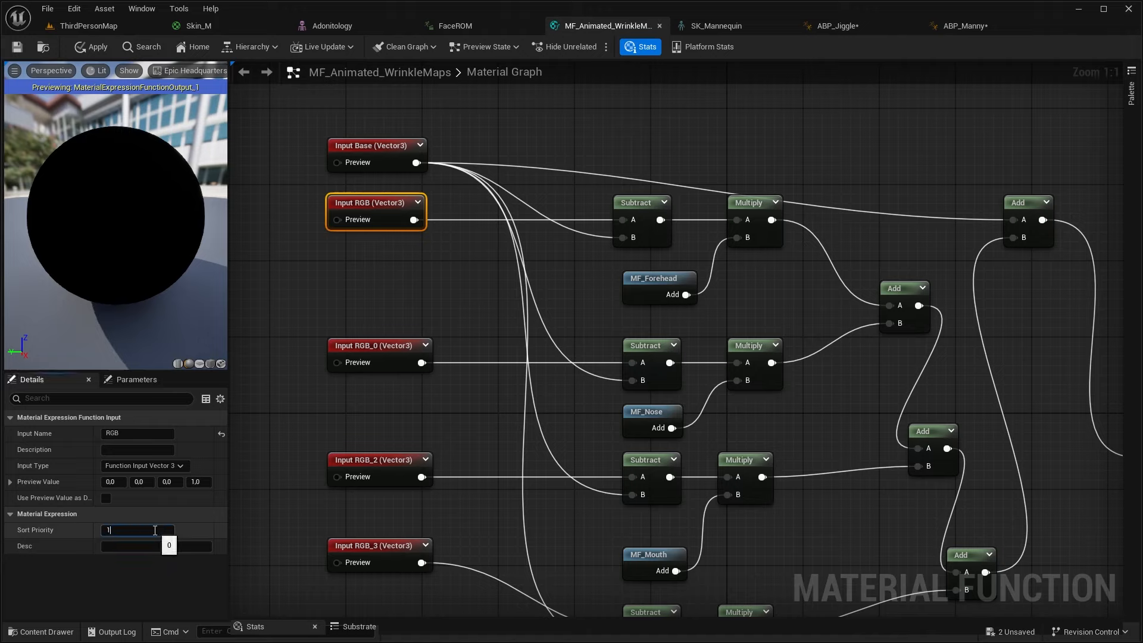
{"action": "type", "text": "0"}
{"action": "left_click", "coordinate": [351, 369]}
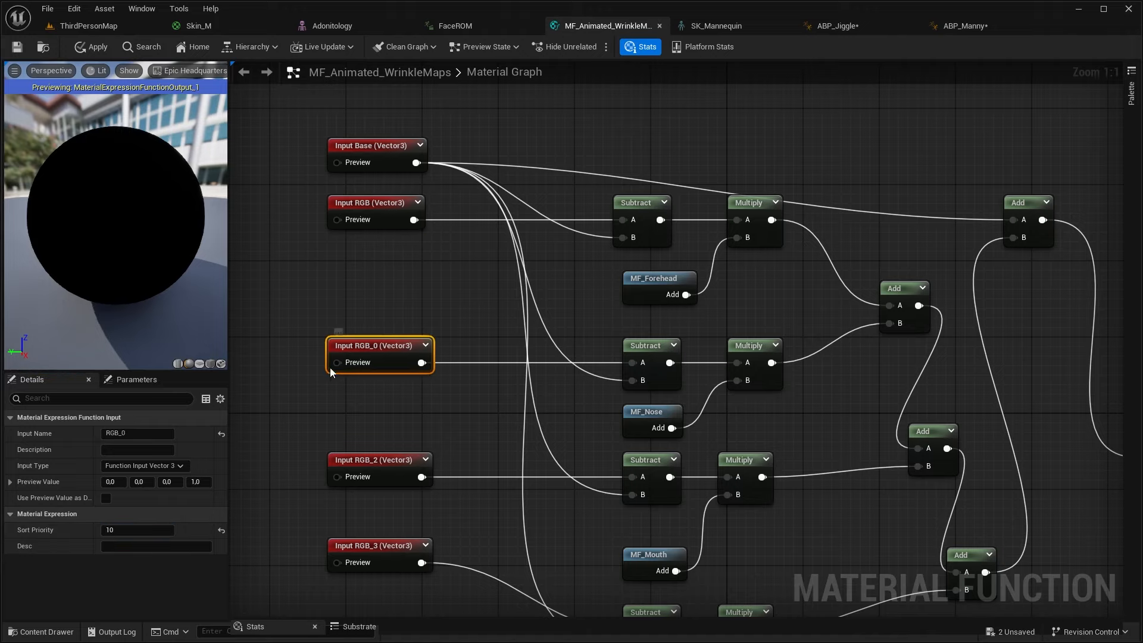
{"action": "left_click", "coordinate": [135, 529]}
{"action": "type", "text": "2"}
{"action": "left_click", "coordinate": [334, 475]}
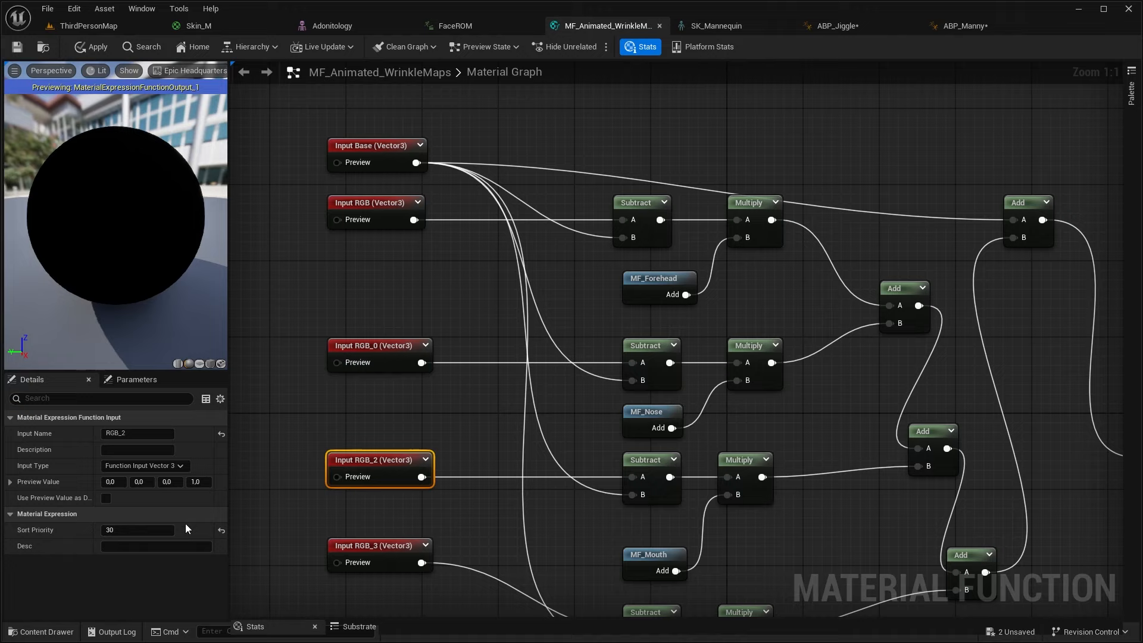
{"action": "left_click", "coordinate": [343, 549]}
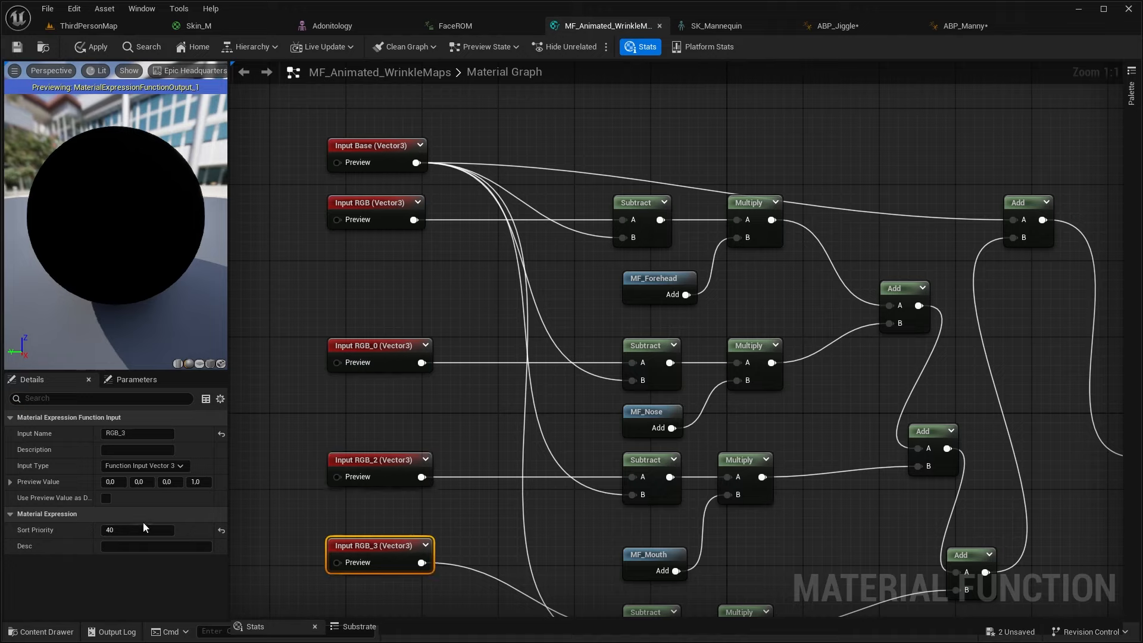
{"action": "left_click", "coordinate": [381, 156]}
Rename the RGB input as Forehead and the RGB_0 input as Nose
{"action": "left_click", "coordinate": [369, 210]}
{"action": "left_click", "coordinate": [104, 433]}
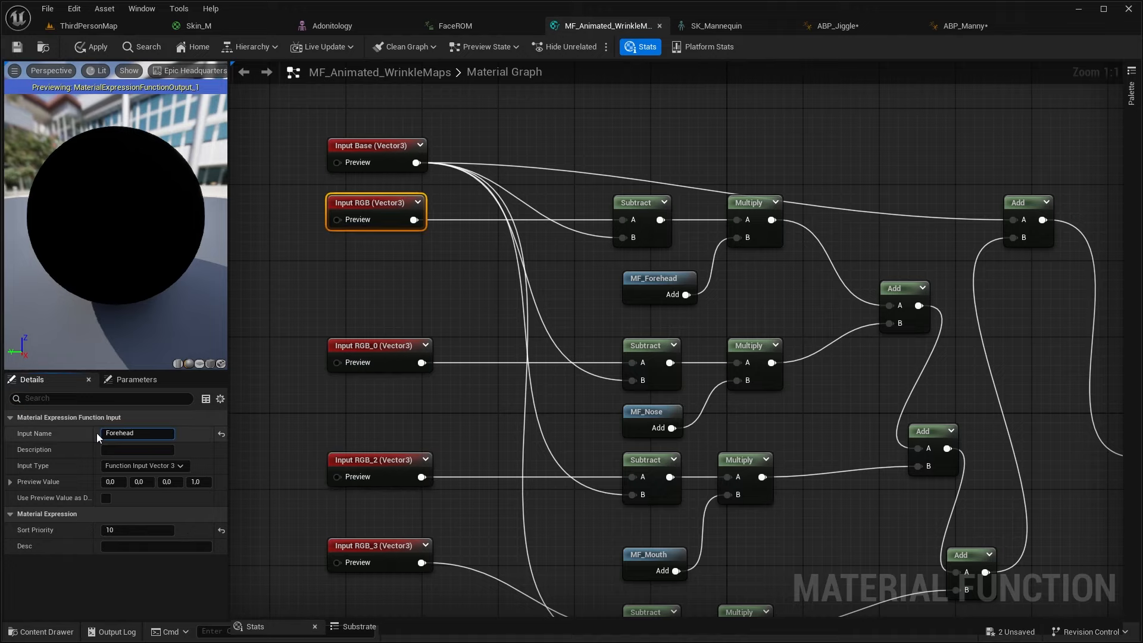
{"action": "type", "text": "Forehead"}
{"action": "key", "text": "Return"}
{"action": "left_click", "coordinate": [370, 344]}
{"action": "left_click", "coordinate": [131, 433]}
{"action": "type", "text": "Nose"}
{"action": "key", "text": "Return"}
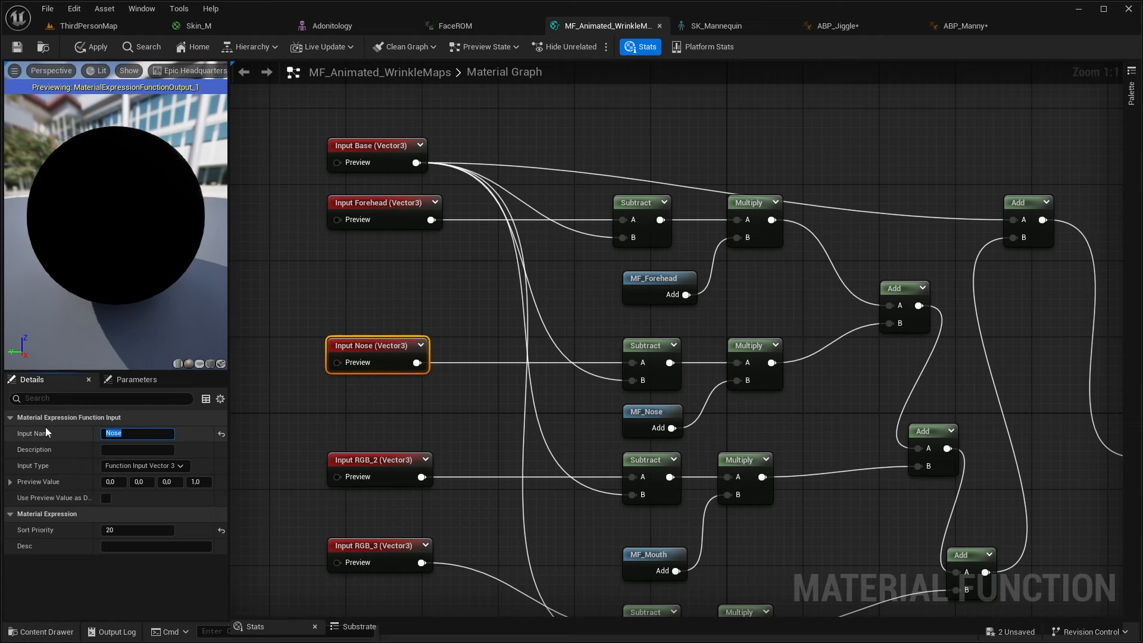
Rename the RGB_2 input as Mouth and the RGB_3 input as Neck
{"action": "left_click", "coordinate": [345, 455]}
{"action": "left_click", "coordinate": [151, 432]}
{"action": "type", "text": "Mouth"}
{"action": "key", "text": "Return"}
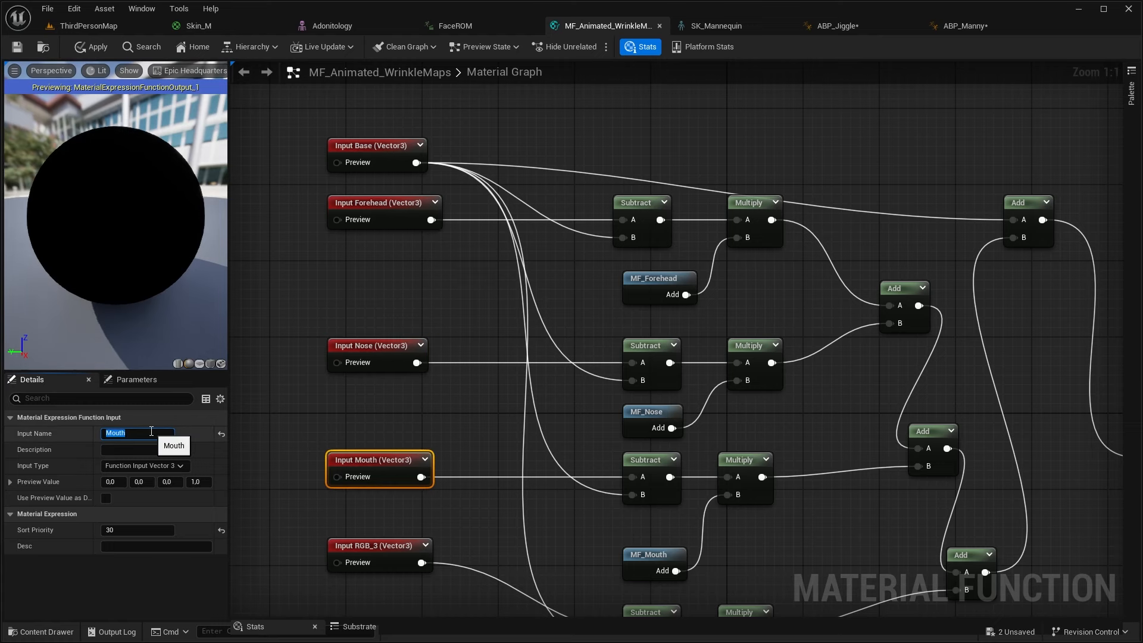
{"action": "left_click", "coordinate": [357, 546]}
{"action": "left_click", "coordinate": [154, 433]}
{"action": "type", "text": "Neck"}
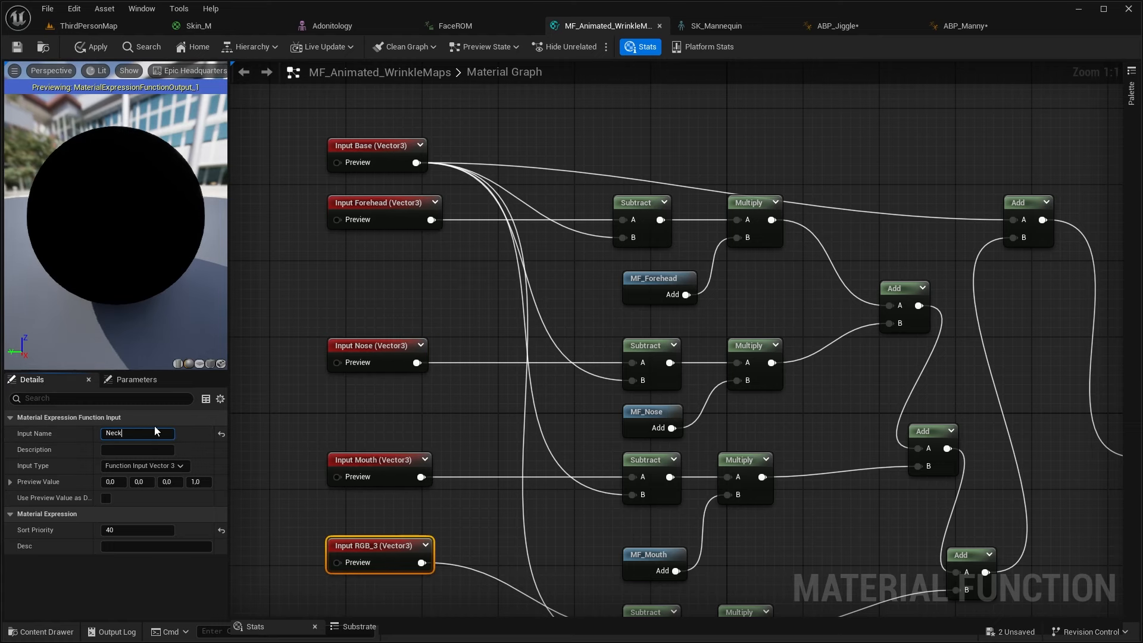
{"action": "key", "text": "Return"}
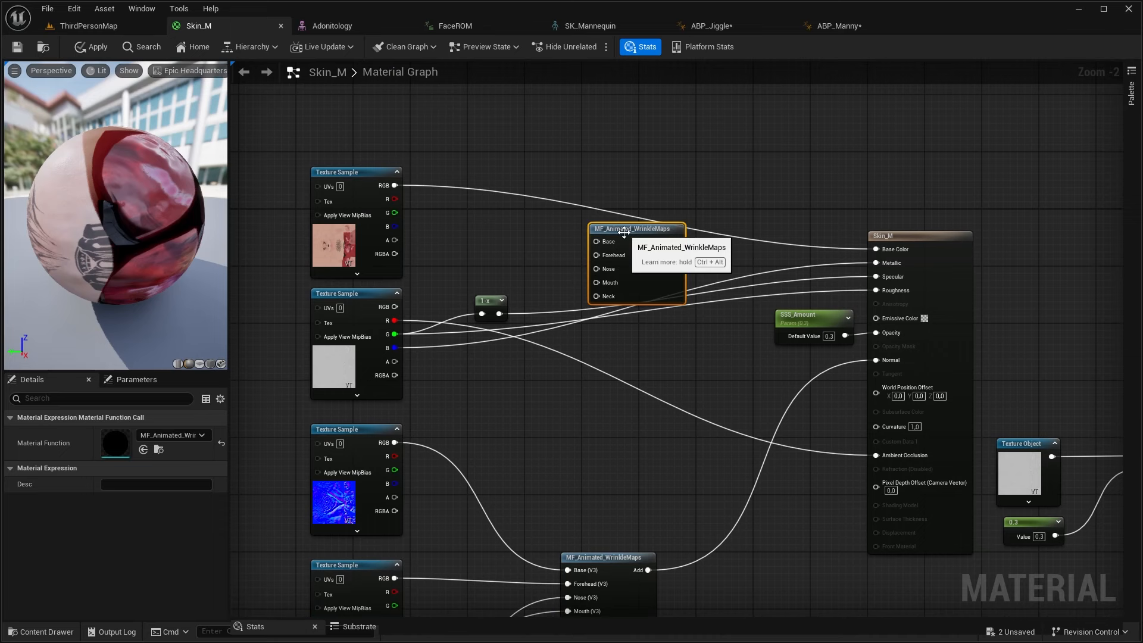
Move Skin_M's unconnected MF_Animated_WrinkleMaps node above the base color wire and add the BC_WMK_1, BC_WMK_2 and BC_WMK_3 textures beside it
{"action": "left_click_drag", "start_coordinate": [589, 225], "coordinate": [583, 188]}
{"action": "left_click_drag", "start_coordinate": [584, 188], "coordinate": [598, 118]}
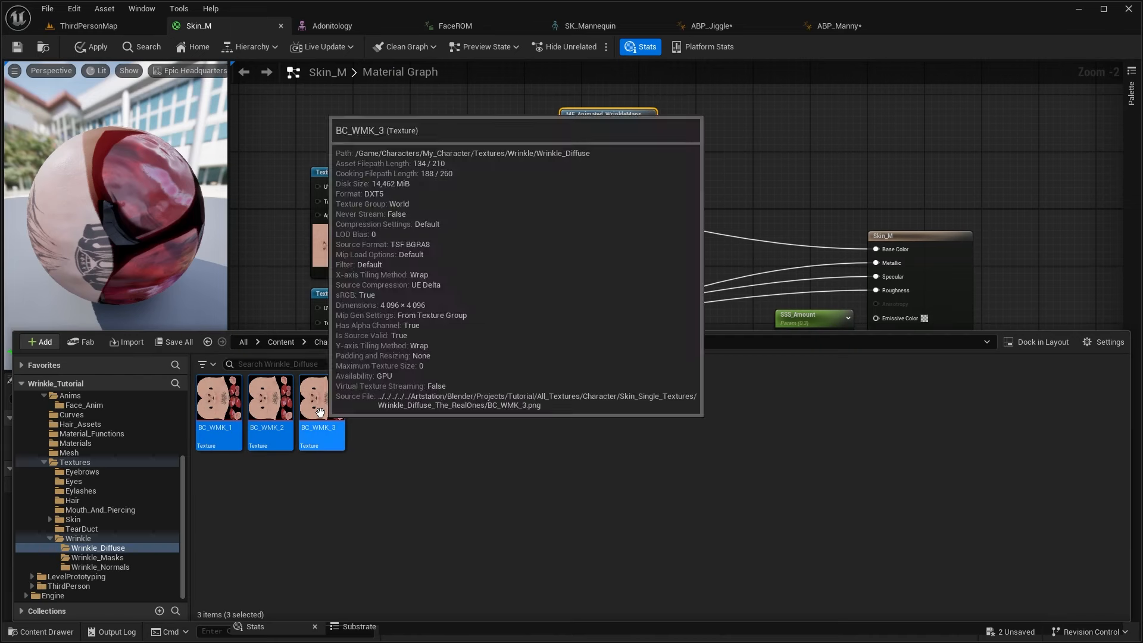
{"action": "left_click_drag", "start_coordinate": [321, 415], "coordinate": [291, 113]}
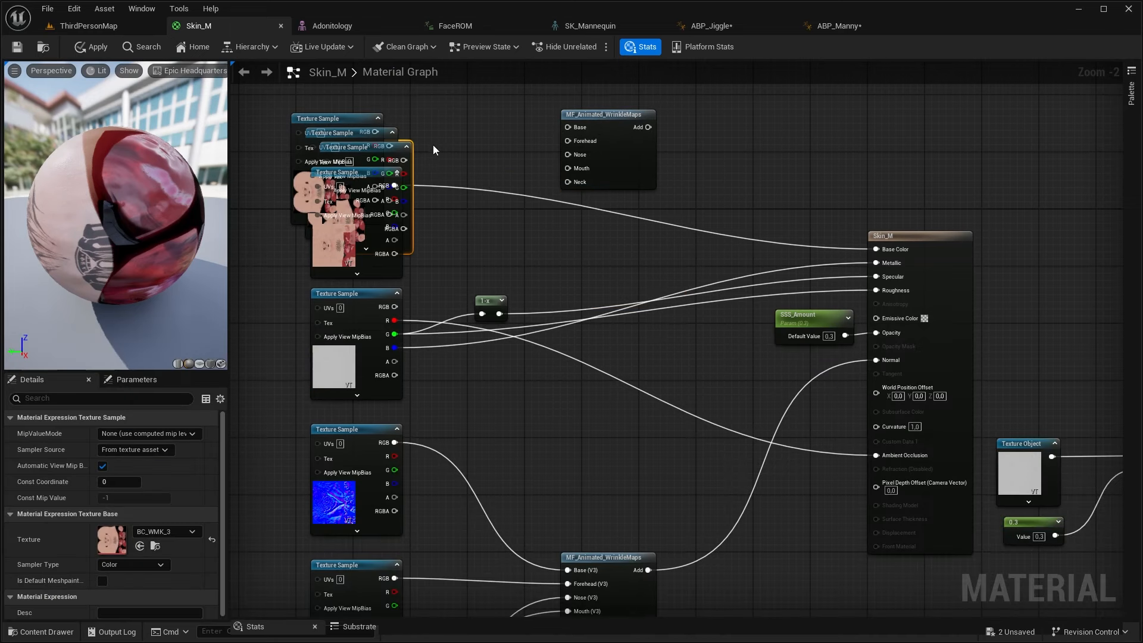
Connect the diffuse MF_Animated_WrinkleMaps node's Add output to Skin_M's Base Color
{"action": "right_click_drag", "start_coordinate": [433, 149], "coordinate": [523, 215]}
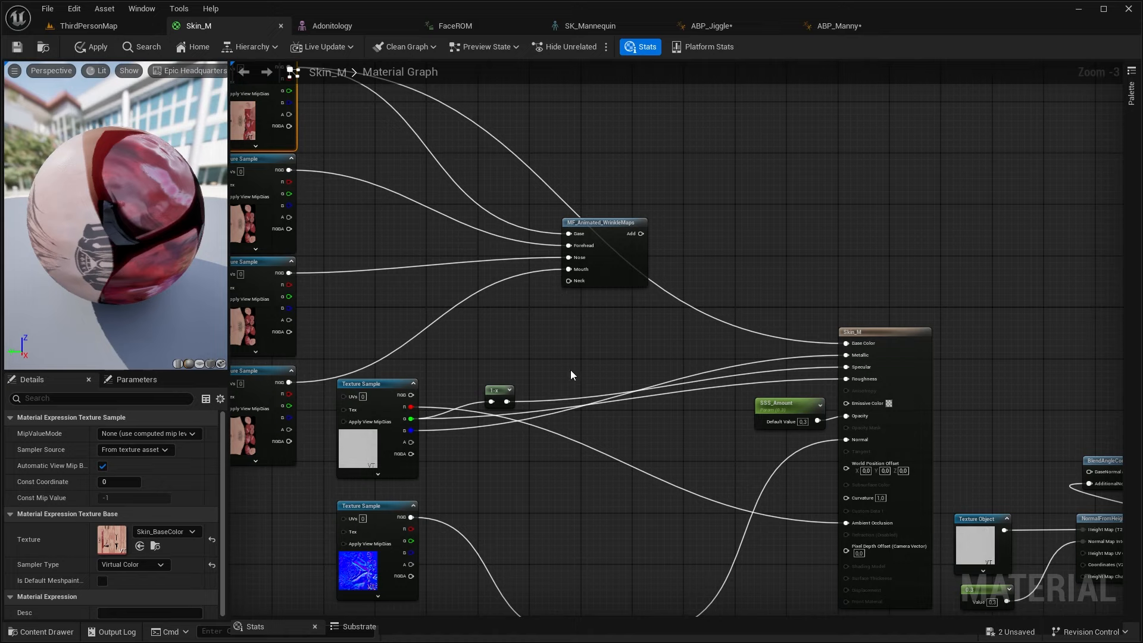
{"action": "left_click_drag", "start_coordinate": [641, 233], "coordinate": [845, 343]}
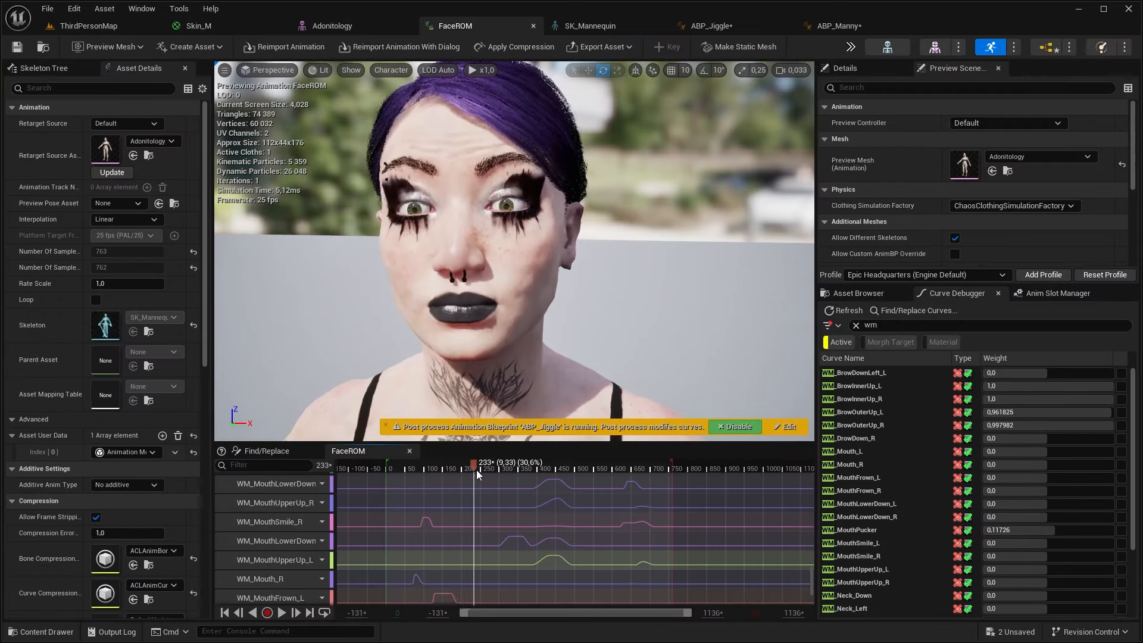
Scrub through the FaceROM animation to check the wrinkles on the character's face
{"action": "left_click_drag", "start_coordinate": [476, 469], "coordinate": [604, 488]}
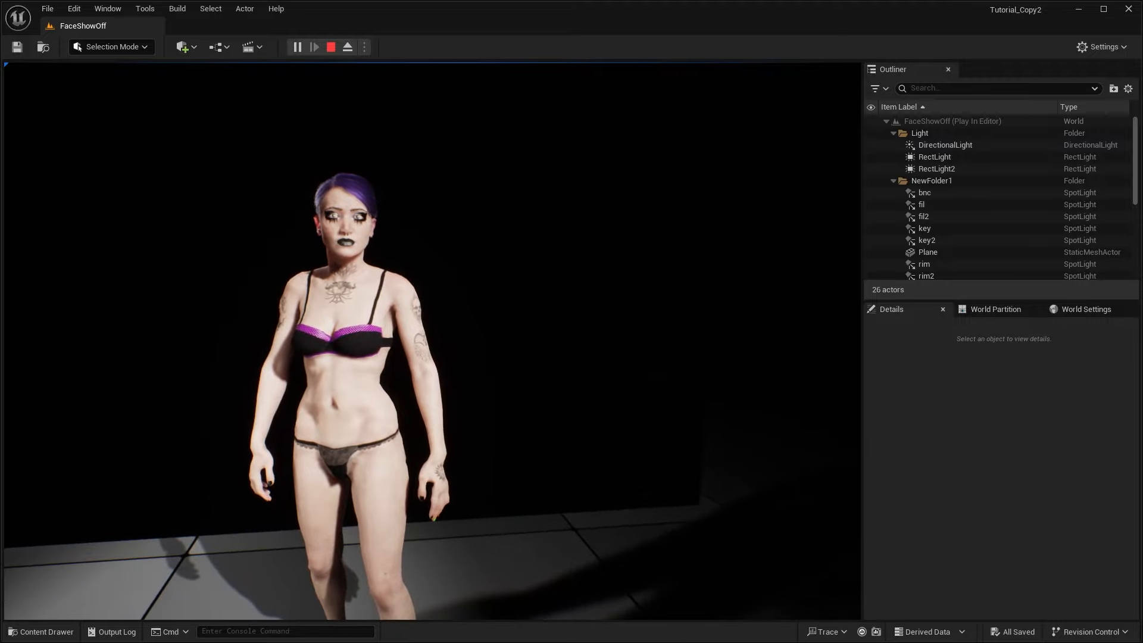
Detach the camera from the player in the running FaceShowOff level and examine the character's animated face up close
{"action": "key", "text": "F8"}
{"action": "right_click_drag", "start_coordinate": [586, 382], "coordinate": [527, 317]}
{"action": "key", "text": "s"}
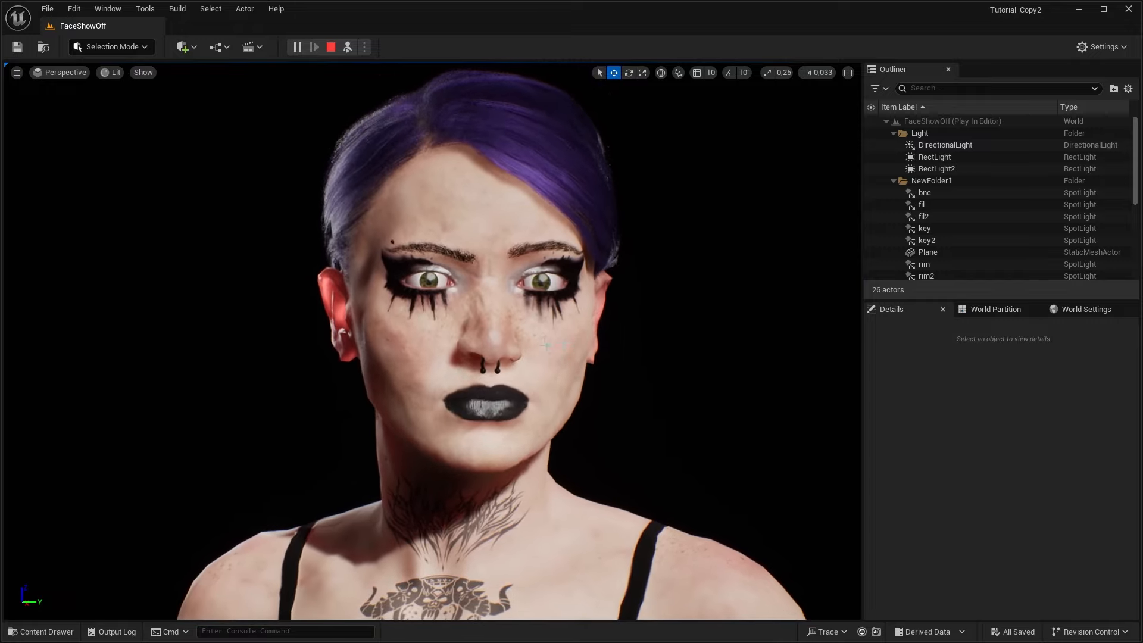
{"action": "mouse_move", "coordinate": [725, 513]}
{"action": "right_mouse_down"}
{"action": "mouse_move", "coordinate": [741, 532]}
{"action": "mouse_move", "coordinate": [789, 524]}
{"action": "mouse_move", "coordinate": [660, 524]}
{"action": "mouse_move", "coordinate": [717, 516]}
{"action": "right_mouse_up"}
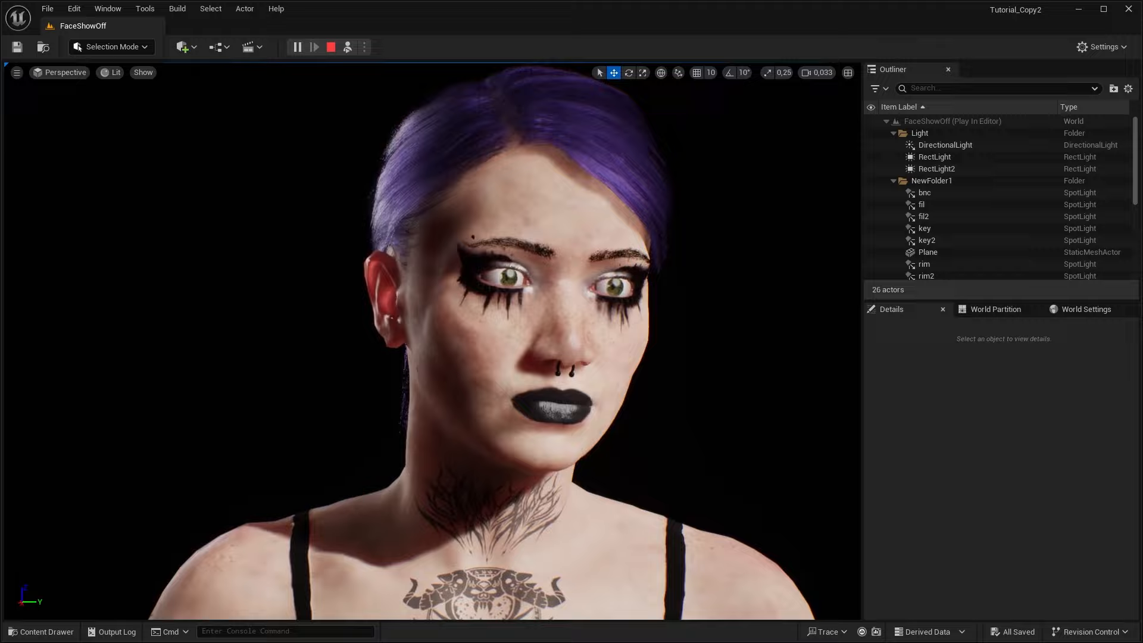